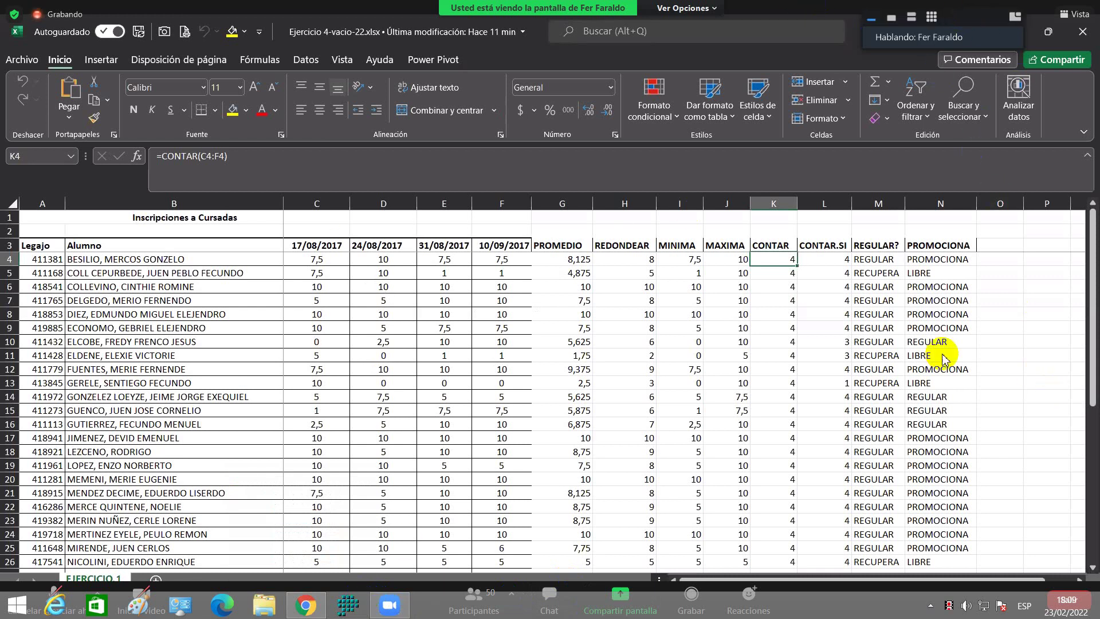
Create a copy of the EJERCICIO 1 sheet and place it before the original
{"action": "right_click", "coordinate": [114, 578]}
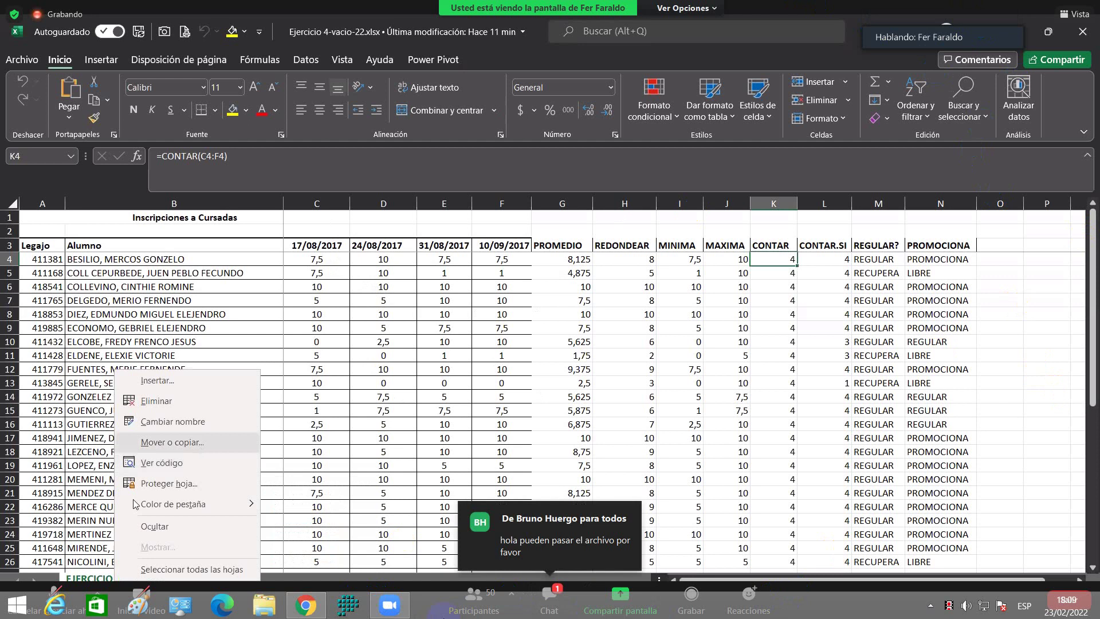
{"action": "left_click", "coordinate": [172, 442]}
{"action": "left_click", "coordinate": [126, 526]}
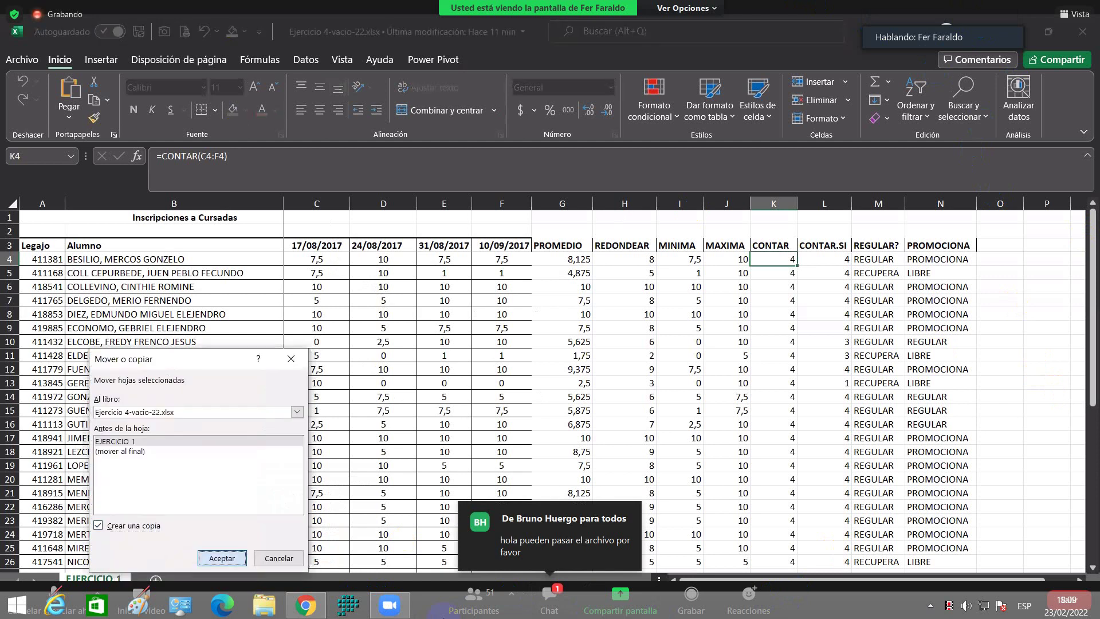
{"action": "key", "text": "Return"}
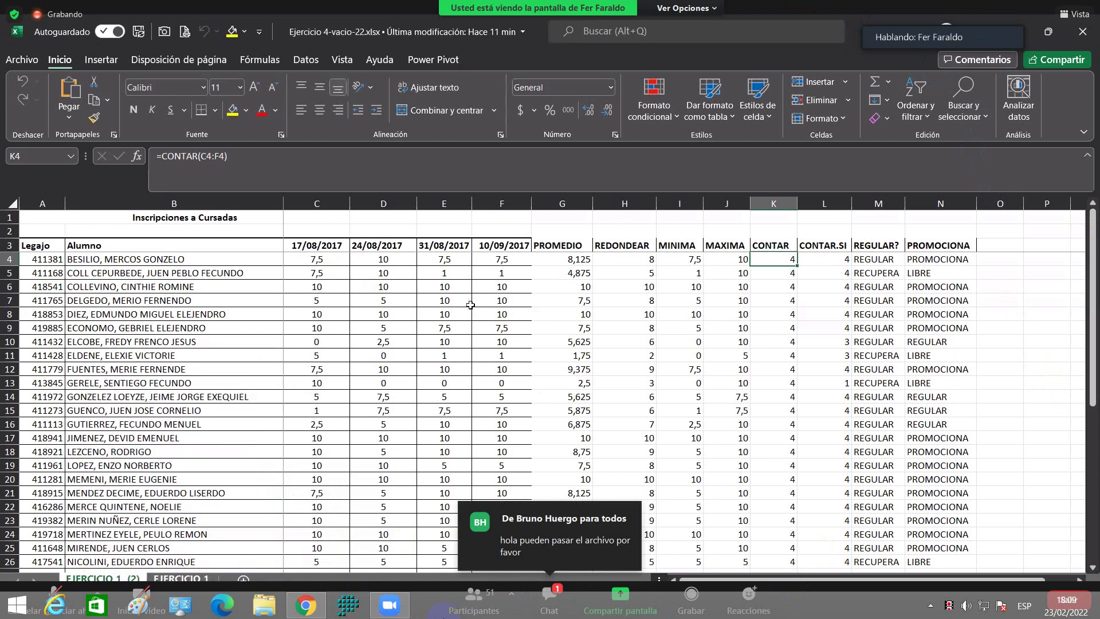
Send Ejercicio 4-vacio-22.xlsx from the desktop to the Curso Excel-2022-Avanzado WhatsApp group and return to the full-screen Zoom meeting
{"action": "double_click", "coordinate": [831, 34]}
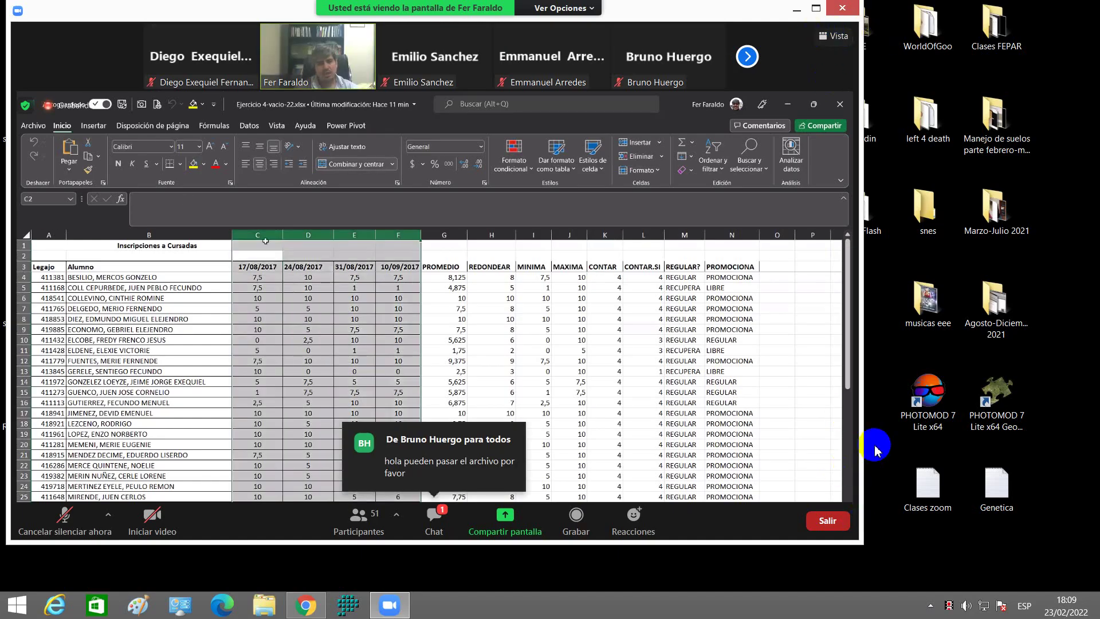
{"action": "left_click_drag", "start_coordinate": [733, 12], "coordinate": [710, 53]}
{"action": "left_click", "coordinate": [764, 42]}
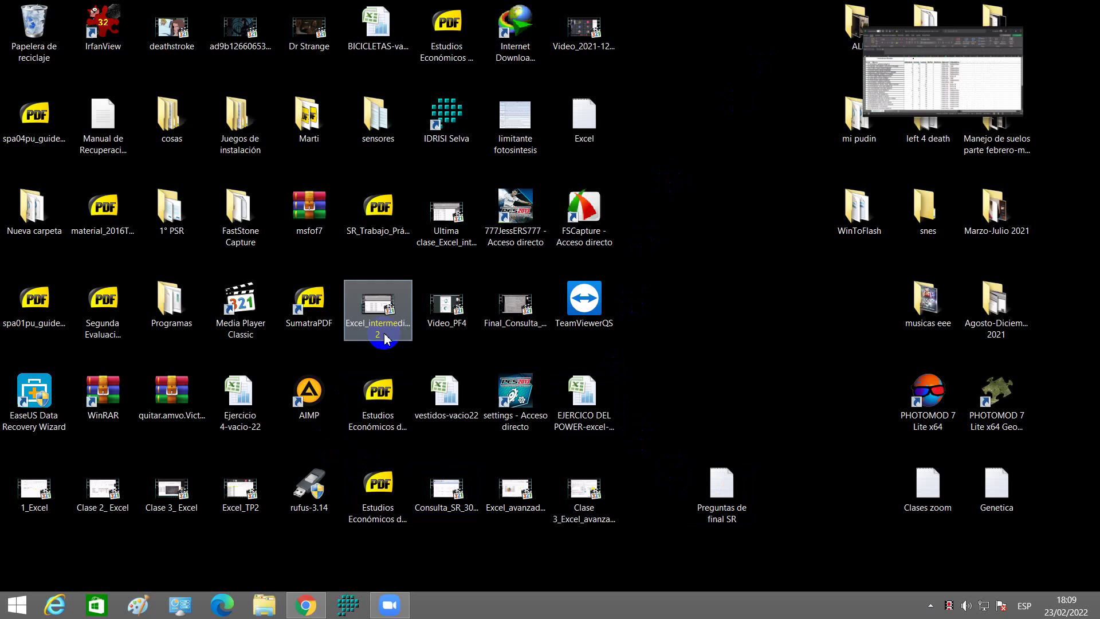
{"action": "left_click", "coordinate": [240, 411]}
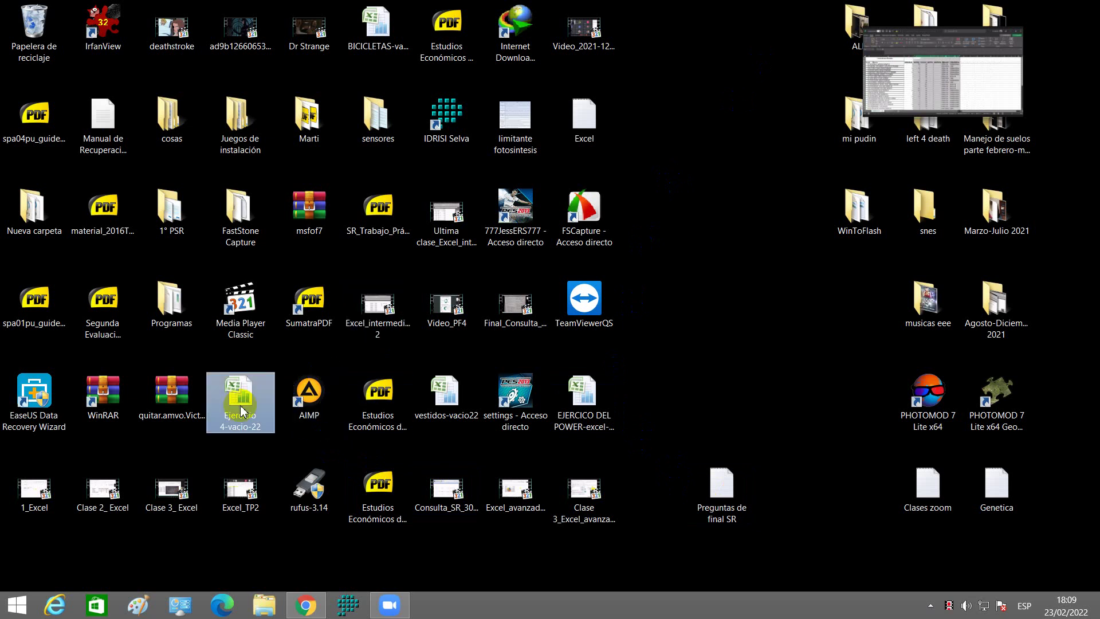
{"action": "left_click_drag", "start_coordinate": [241, 410], "coordinate": [295, 279]}
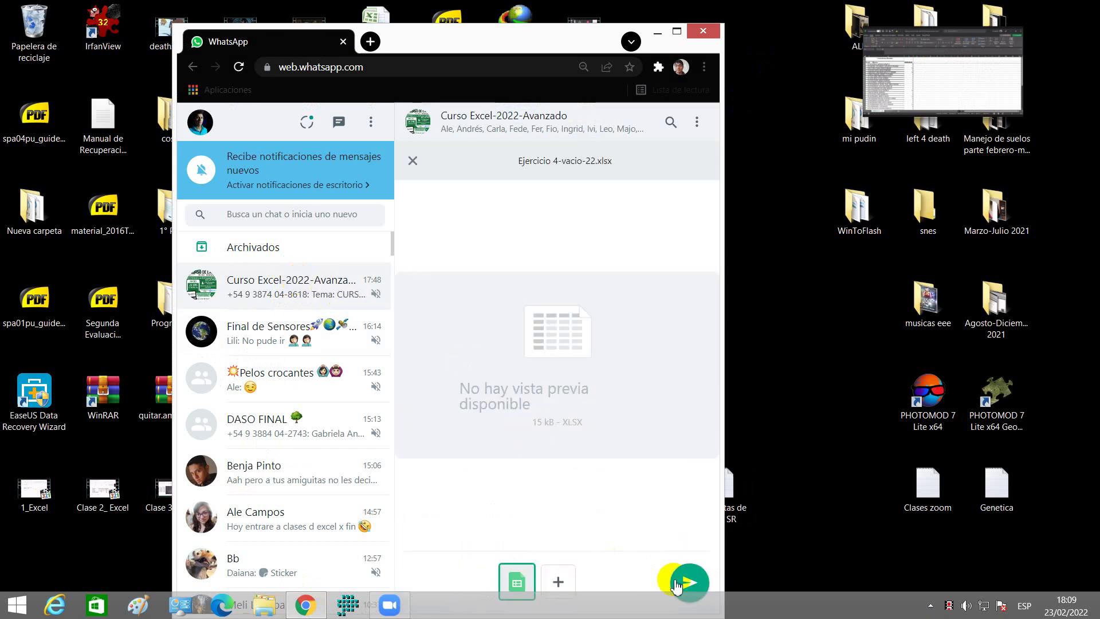
{"action": "left_click", "coordinate": [690, 584]}
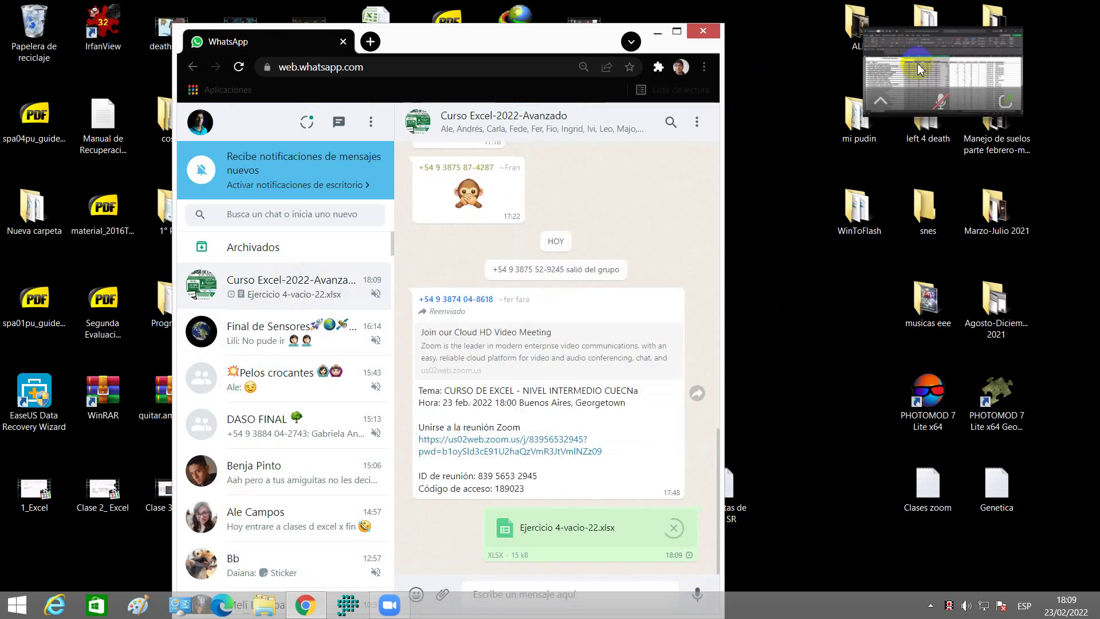
{"action": "left_click", "coordinate": [1004, 95]}
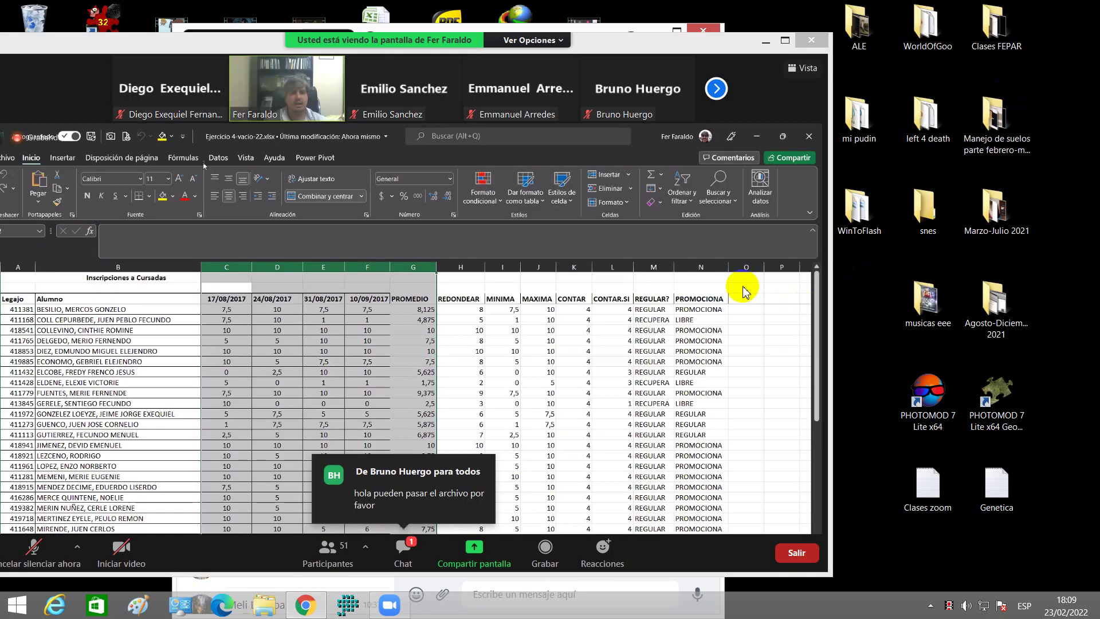
{"action": "double_click", "coordinate": [223, 165]}
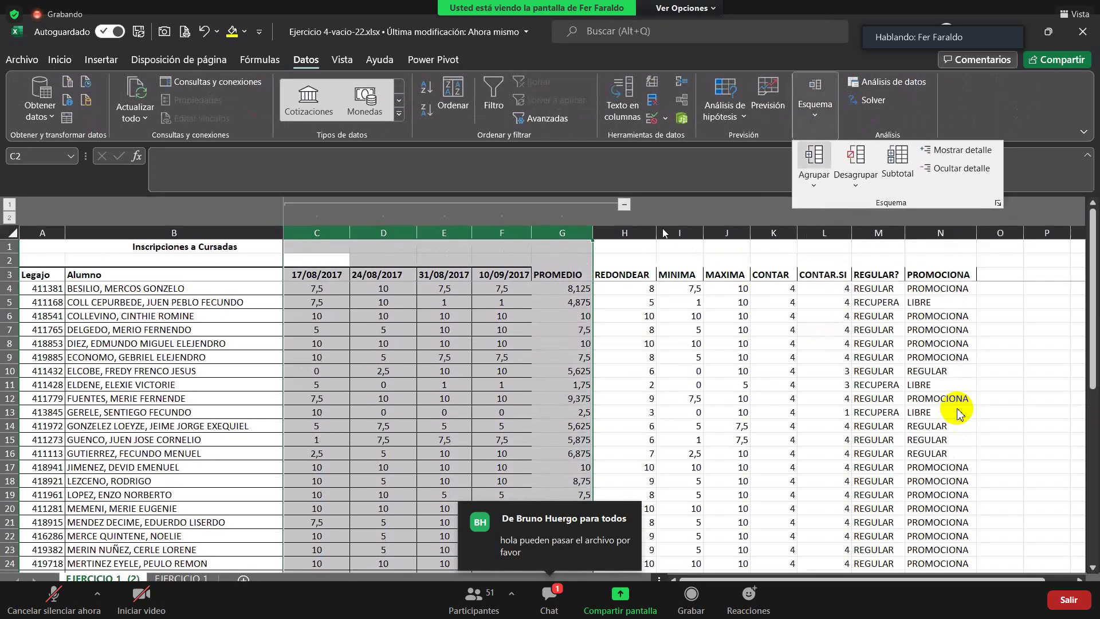
{"action": "double_click", "coordinate": [928, 380]}
{"action": "mouse_move", "coordinate": [338, 605]}
{"action": "left_click", "coordinate": [343, 522]}
{"action": "left_click", "coordinate": [372, 488]}
{"action": "double_click", "coordinate": [570, 346]}
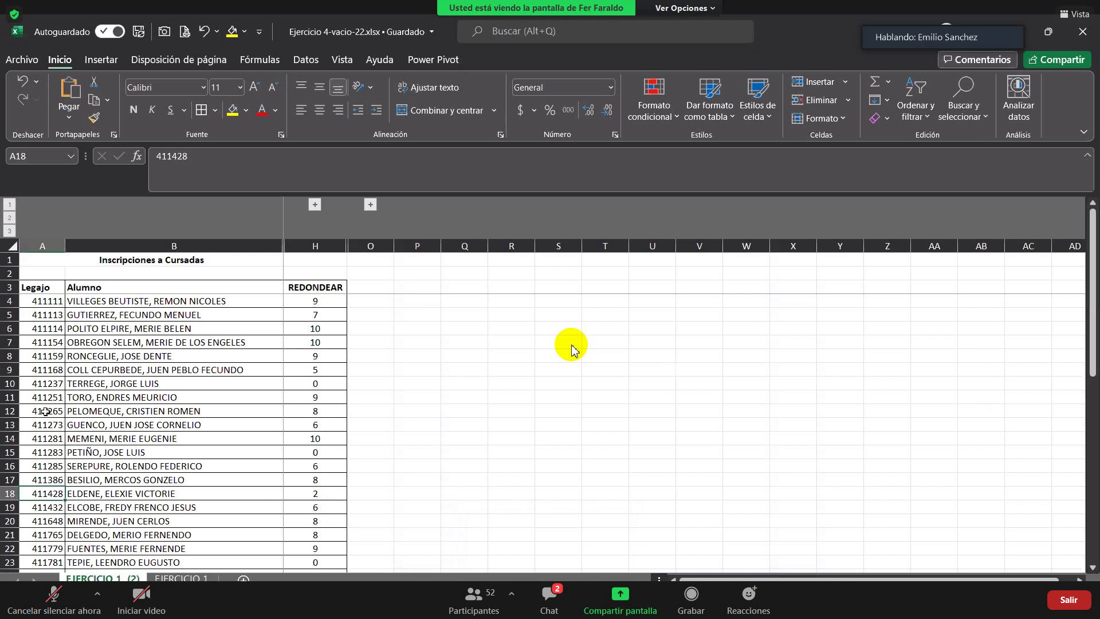
{"action": "left_click_drag", "start_coordinate": [46, 301], "coordinate": [172, 411]}
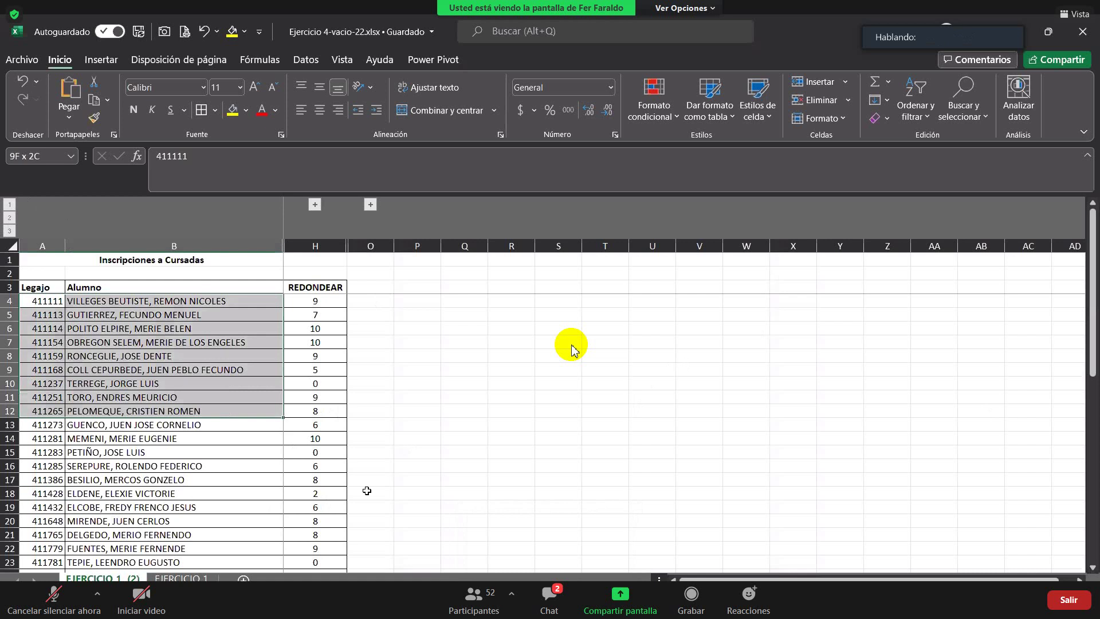
{"action": "left_click", "coordinate": [82, 559], "text": "shift"}
{"action": "left_click", "coordinate": [266, 475]}
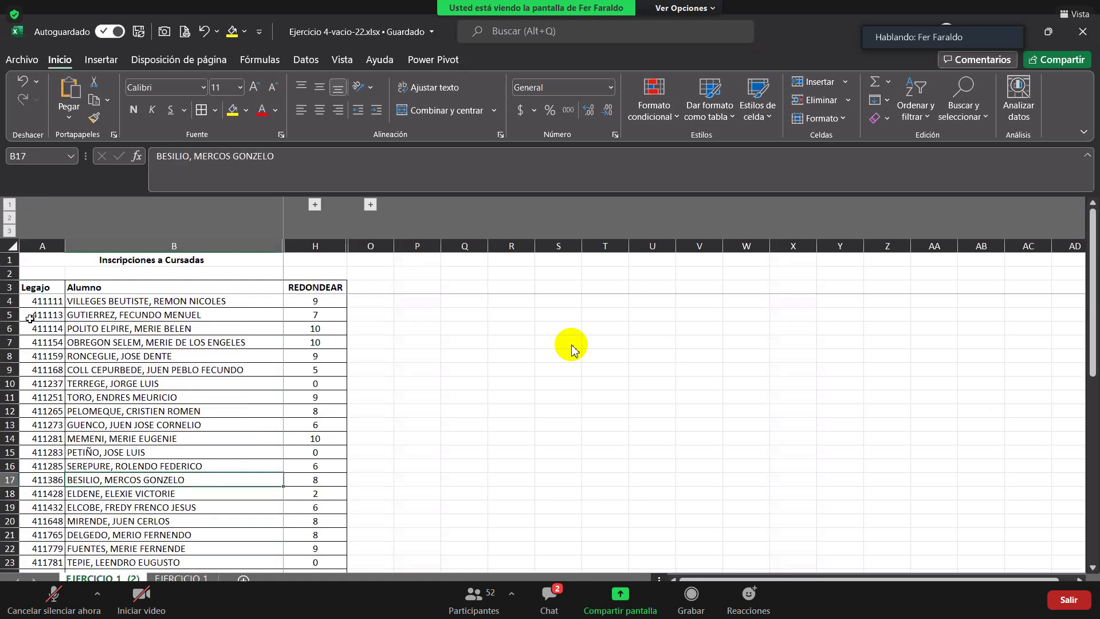
{"action": "left_click", "coordinate": [44, 298]}
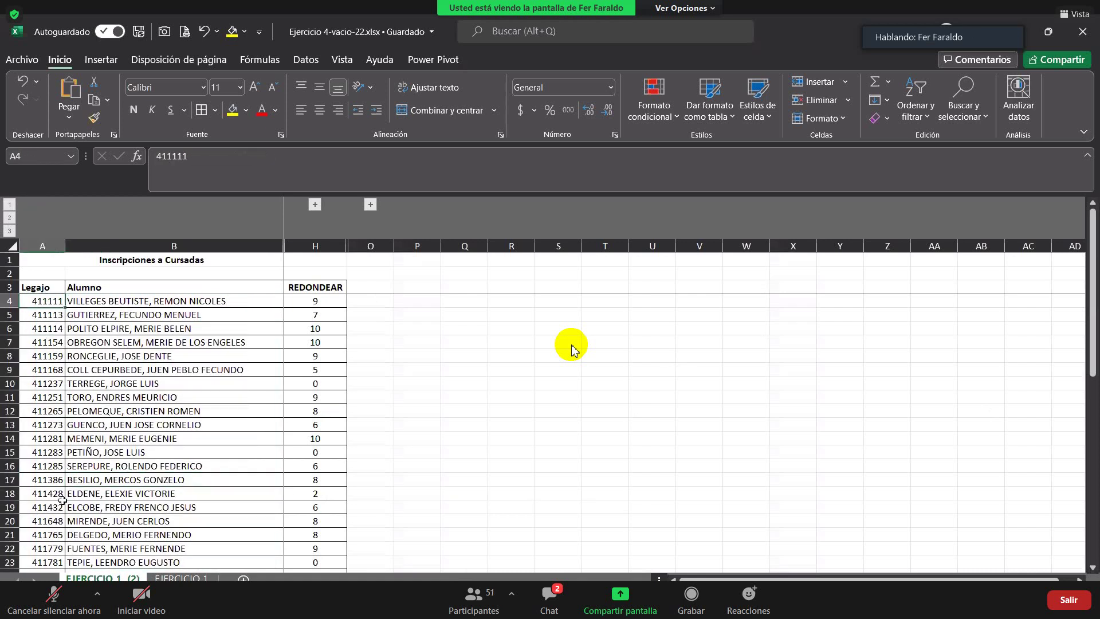
{"action": "left_click", "coordinate": [213, 342]}
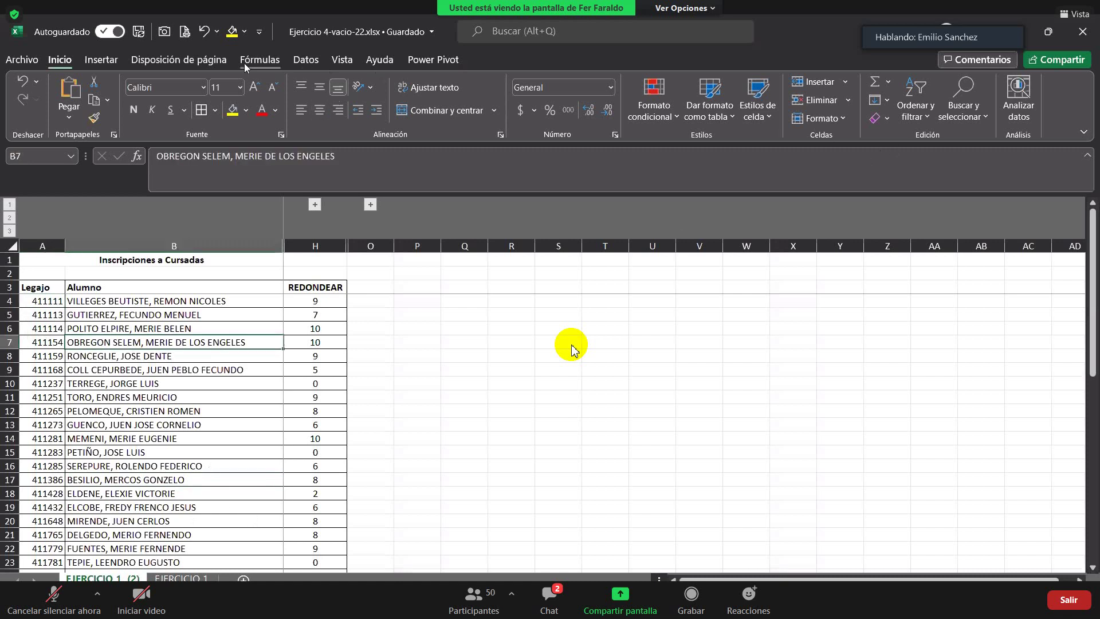
Open Remove Duplicates for the Alumno names in B4:B44, expand the selection to the adjoining data, and cancel
{"action": "left_click", "coordinate": [318, 62]}
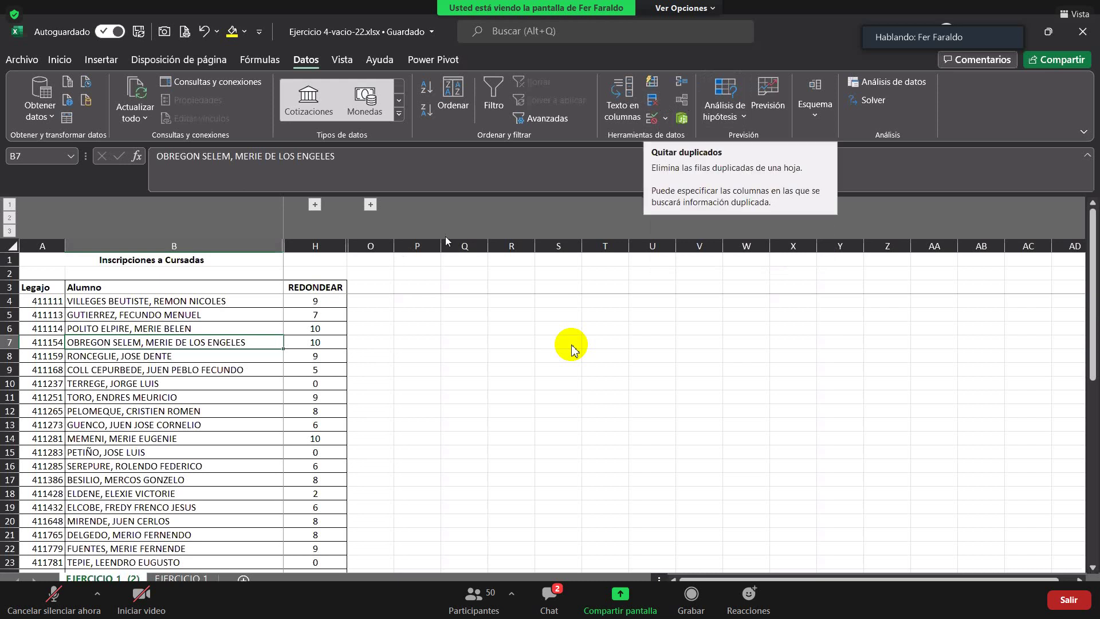
{"action": "left_click_drag", "start_coordinate": [40, 301], "coordinate": [167, 499]}
{"action": "left_click", "coordinate": [167, 507]}
{"action": "scroll", "coordinate": [168, 402], "scroll_direction": "up", "scroll_amount": 5}
{"action": "left_click_drag", "start_coordinate": [133, 301], "coordinate": [141, 507]}
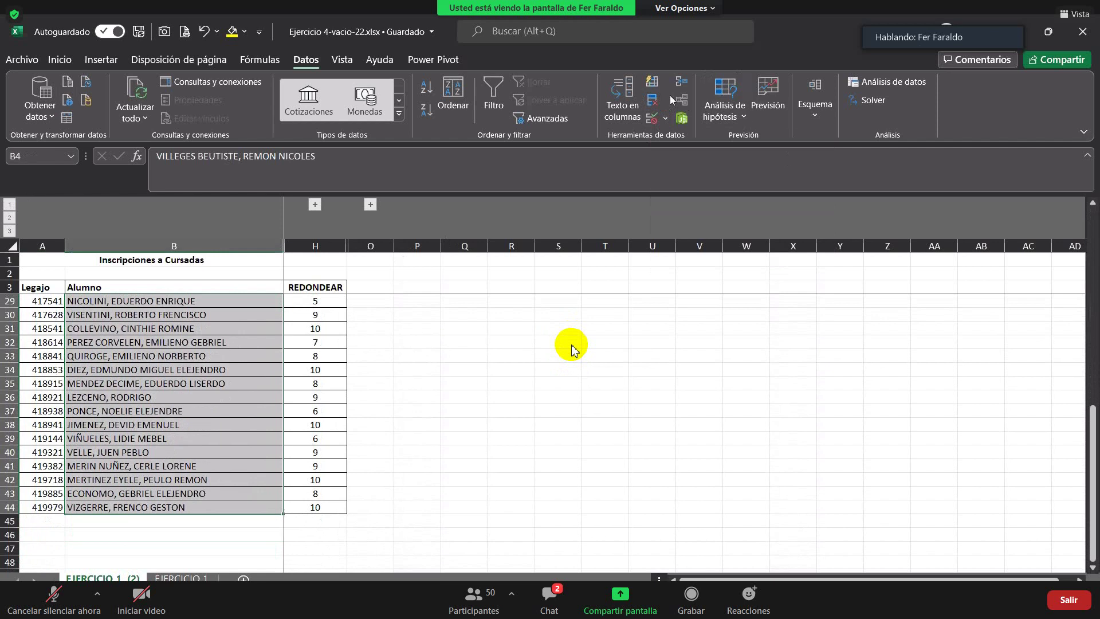
{"action": "left_click", "coordinate": [652, 101]}
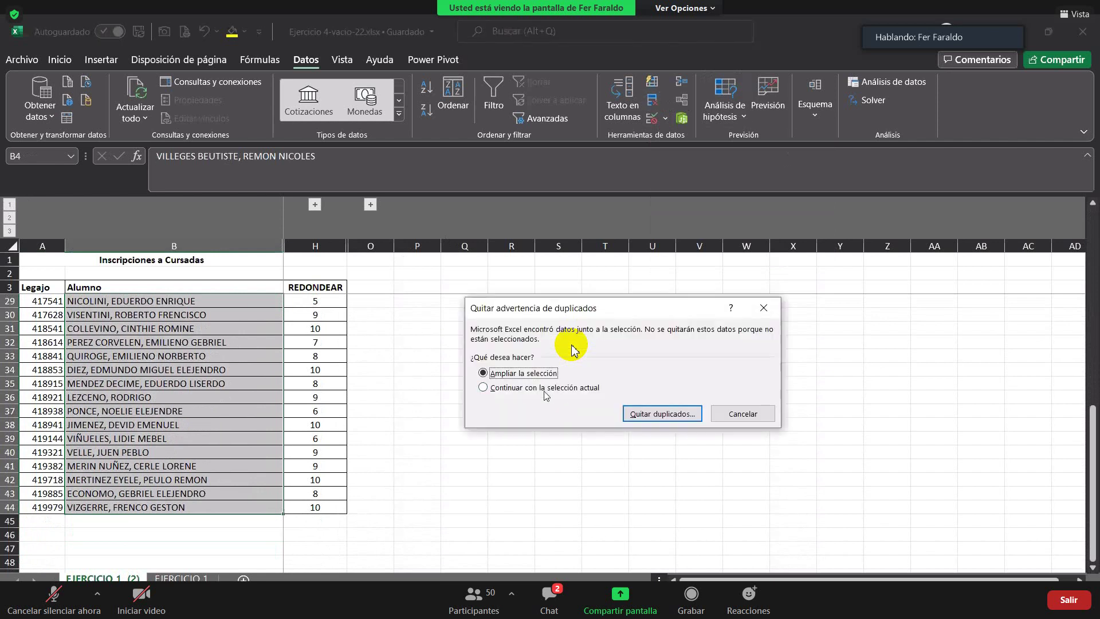
{"action": "left_click", "coordinate": [651, 415]}
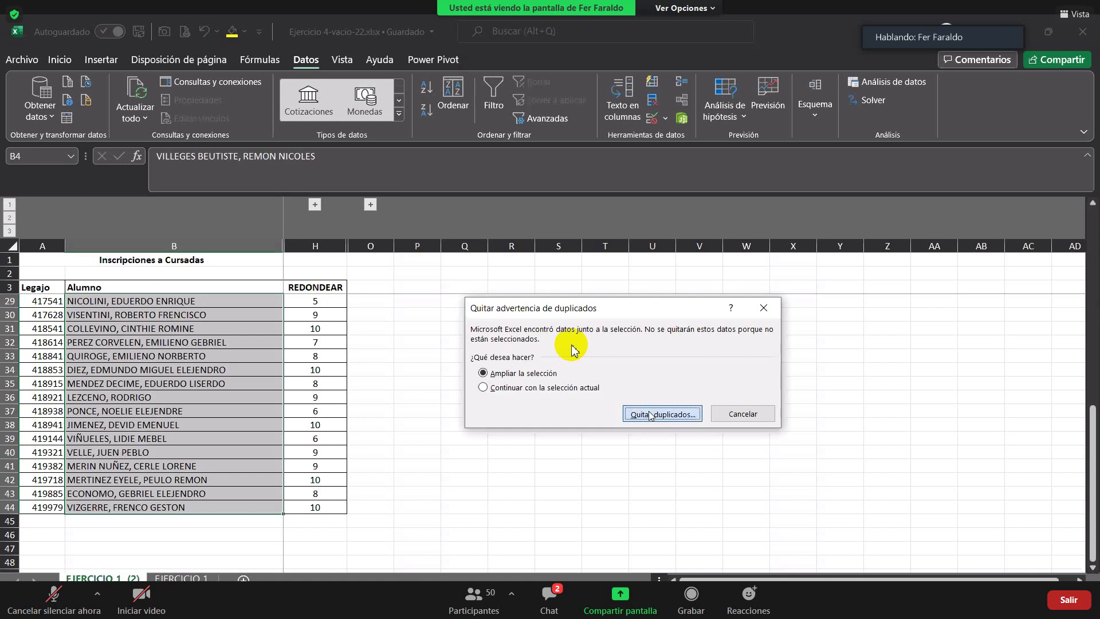
{"action": "left_click", "coordinate": [651, 414]}
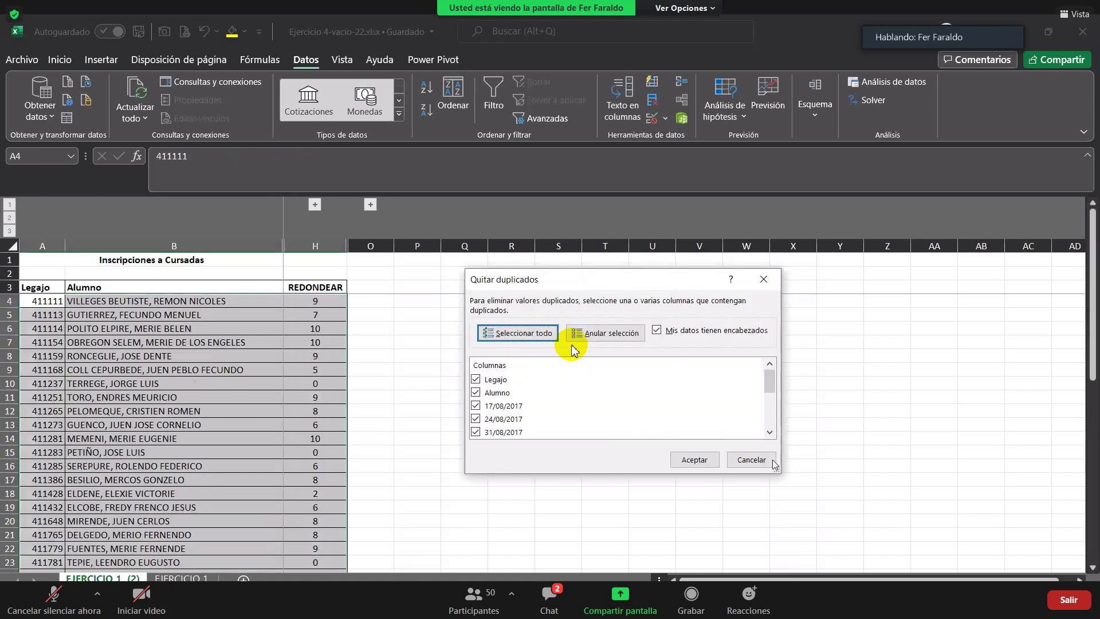
{"action": "left_click", "coordinate": [759, 466]}
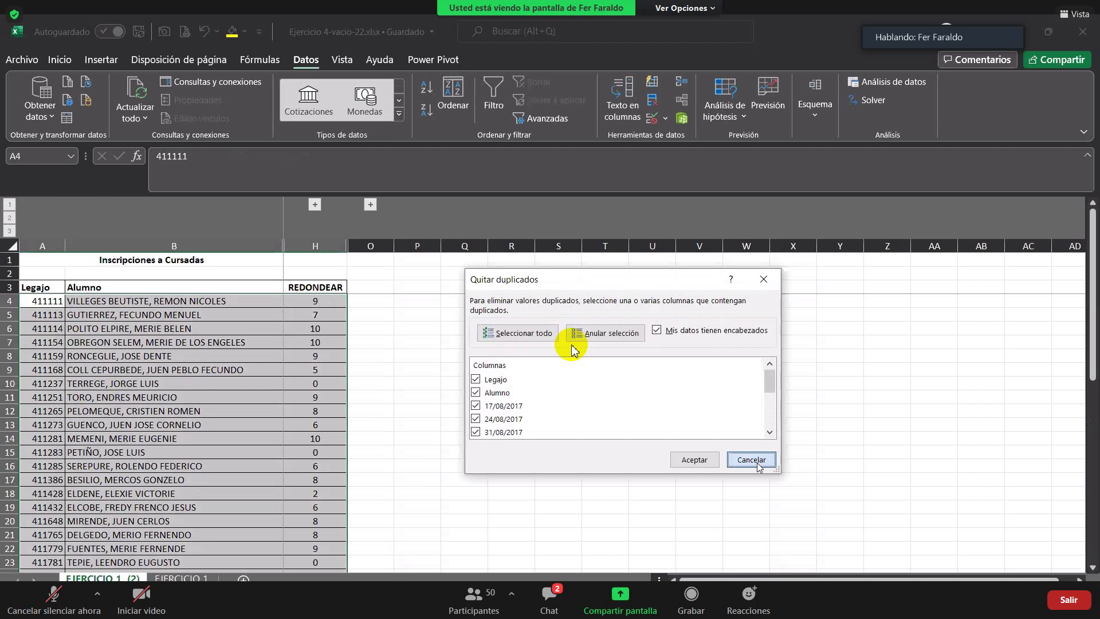
Review the Legajo list from row 4 down to the last record and go back to its start
{"action": "left_click", "coordinate": [350, 440]}
{"action": "scroll", "coordinate": [115, 373], "scroll_direction": "down", "scroll_amount": 1}
{"action": "scroll", "coordinate": [86, 344], "scroll_direction": "up", "scroll_amount": 1}
{"action": "left_click", "coordinate": [44, 308]}
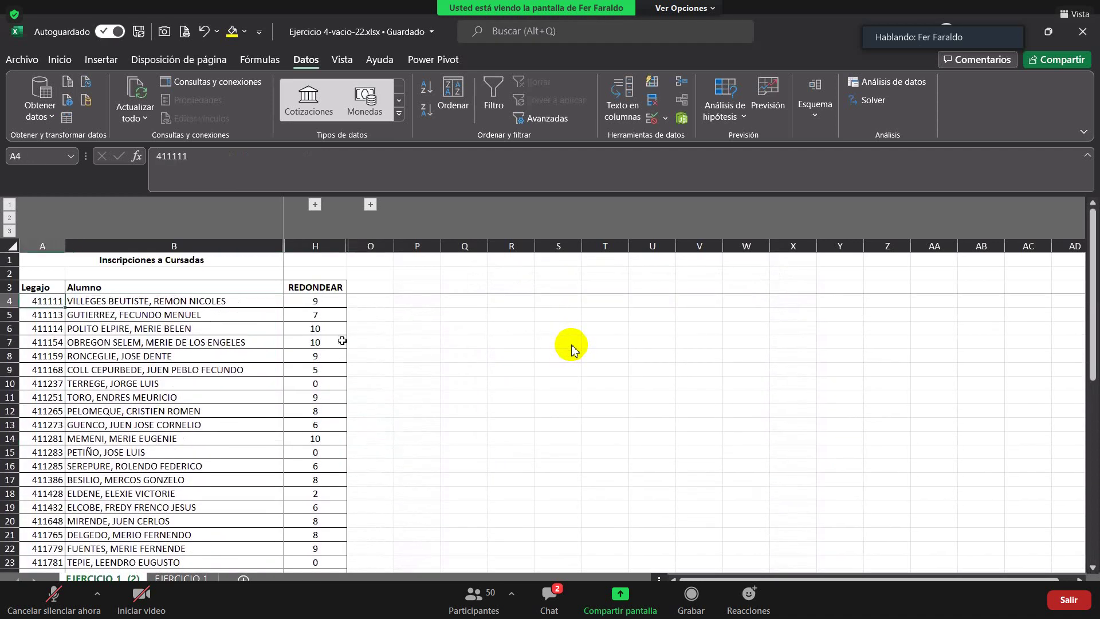
{"action": "left_click", "coordinate": [58, 61]}
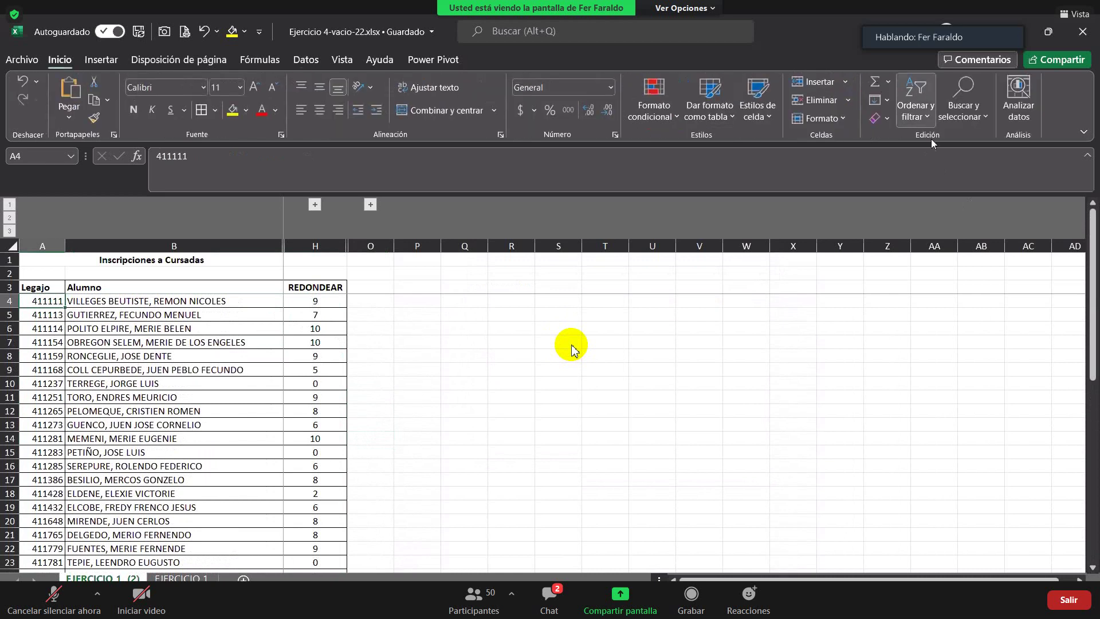
{"action": "scroll", "coordinate": [50, 331], "scroll_direction": "down", "scroll_amount": 3}
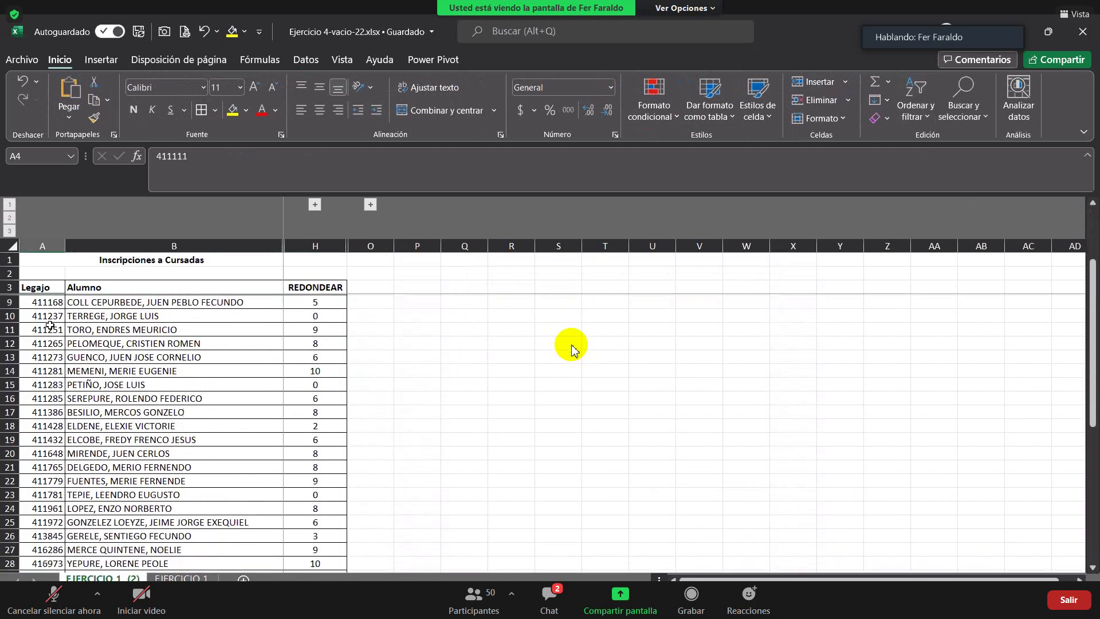
{"action": "scroll", "coordinate": [50, 331], "scroll_direction": "down", "scroll_amount": 4}
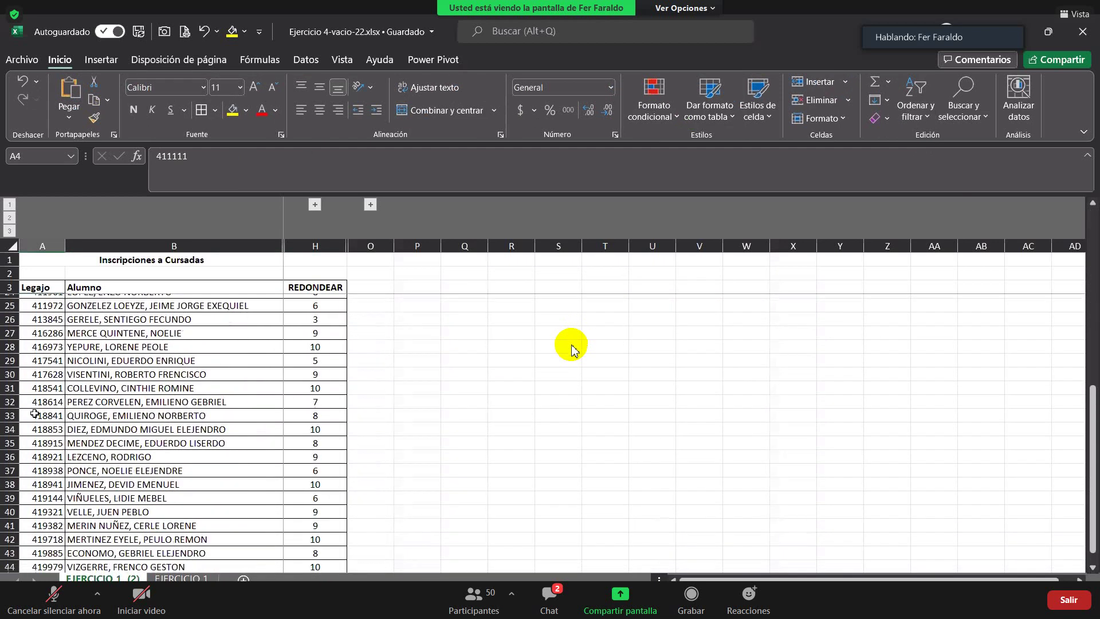
{"action": "scroll", "coordinate": [46, 453], "scroll_direction": "down", "scroll_amount": 2}
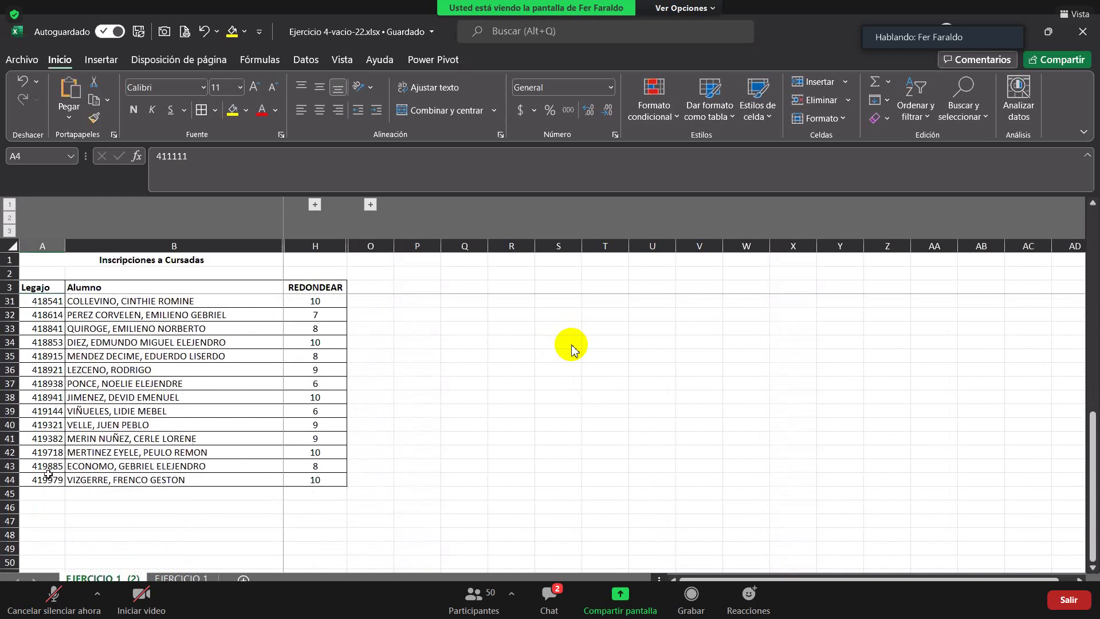
{"action": "scroll", "coordinate": [51, 480], "scroll_direction": "up", "scroll_amount": 9}
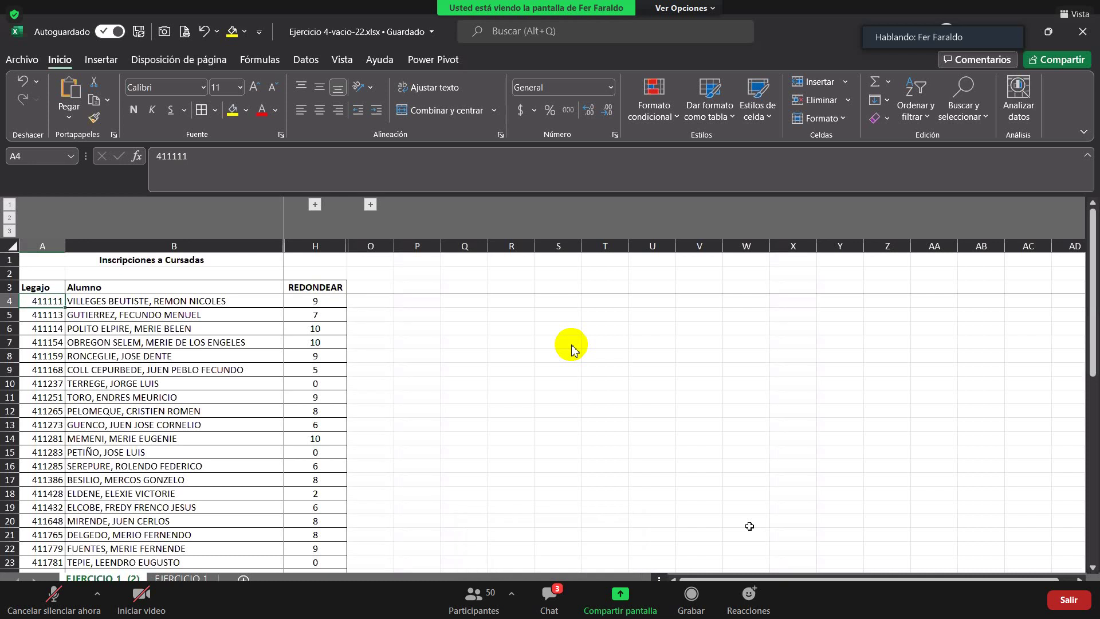
Enter the label PROMEDIO in cell Q5
{"action": "left_click", "coordinate": [605, 383]}
{"action": "left_click", "coordinate": [449, 329]}
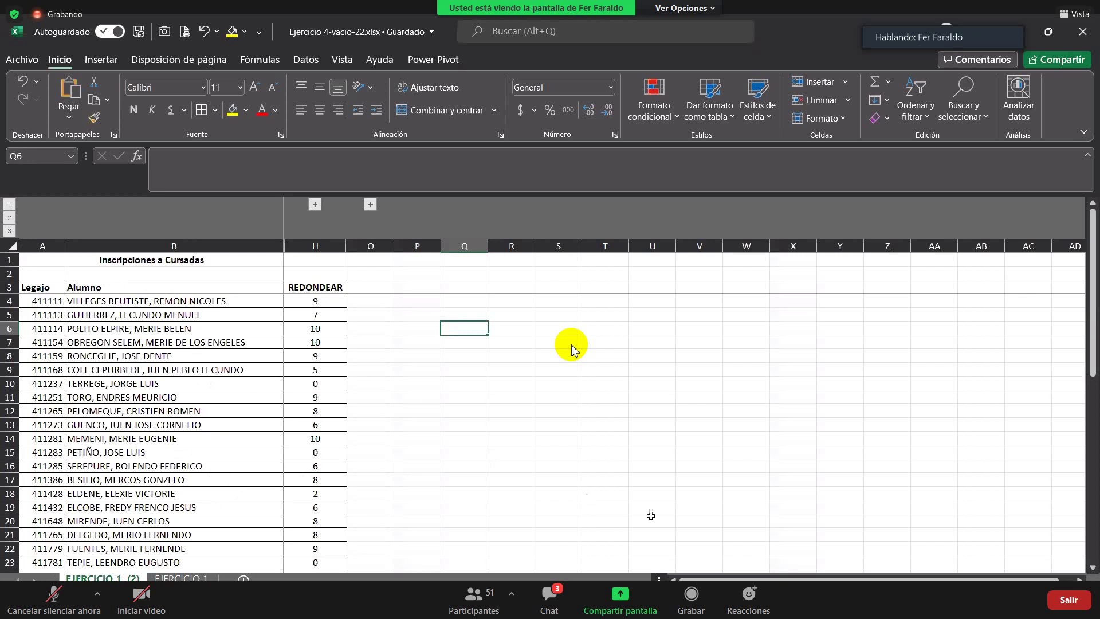
{"action": "left_click", "coordinate": [483, 312]}
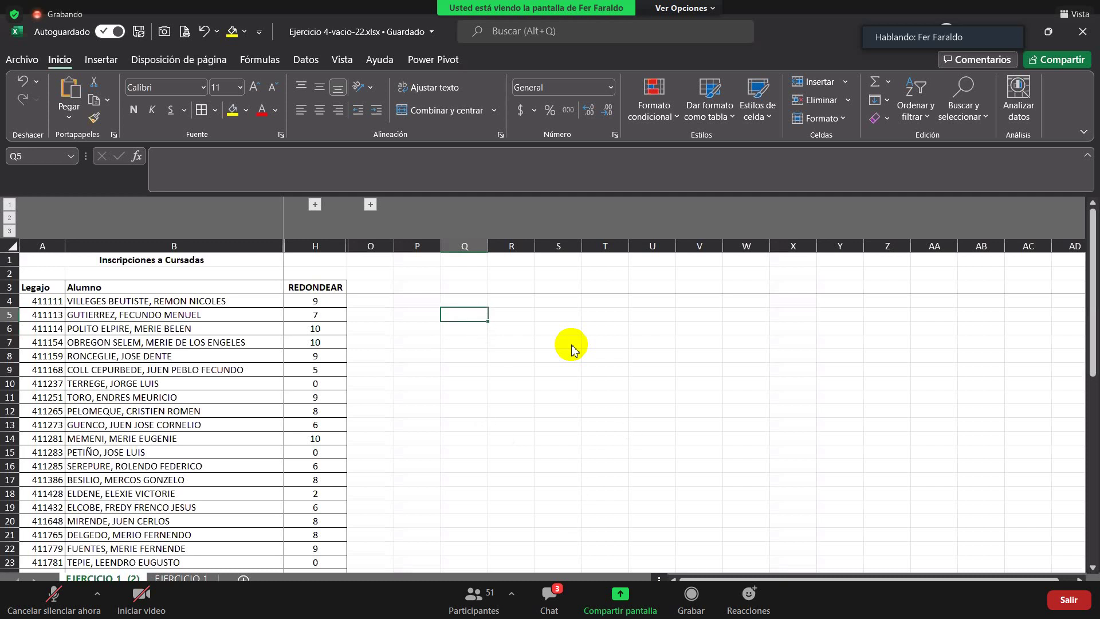
{"action": "type", "text": "pro"}
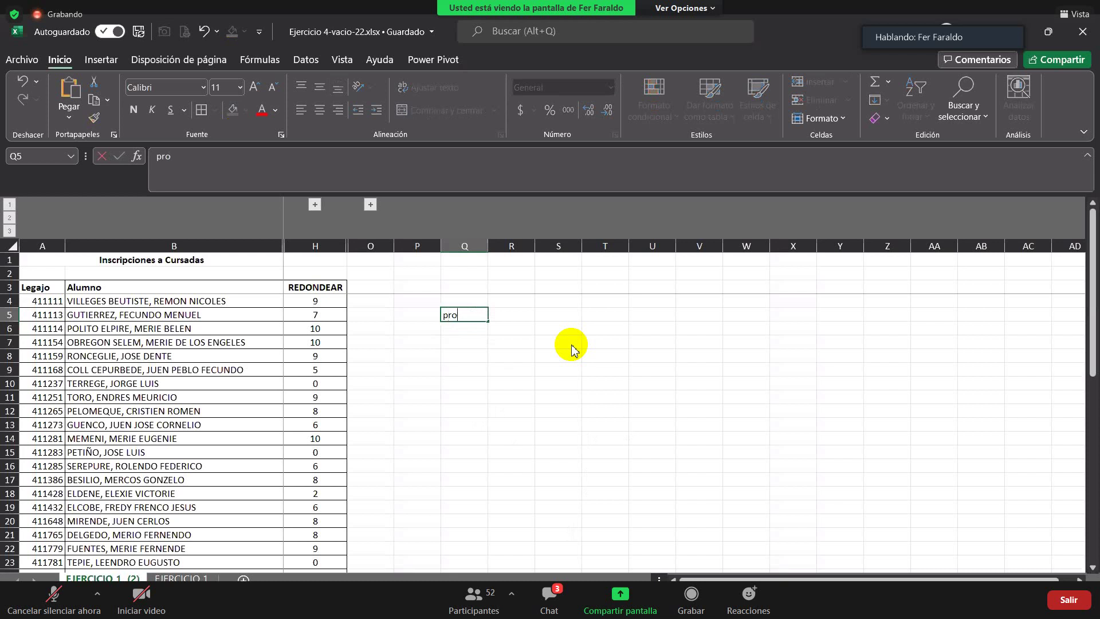
{"action": "key", "text": "BackSpace"}
{"action": "key", "text": "BackSpace"}
{"action": "key", "text": "BackSpace"}
{"action": "type", "text": "PROMEDIO"}
{"action": "key", "text": "Tab"}
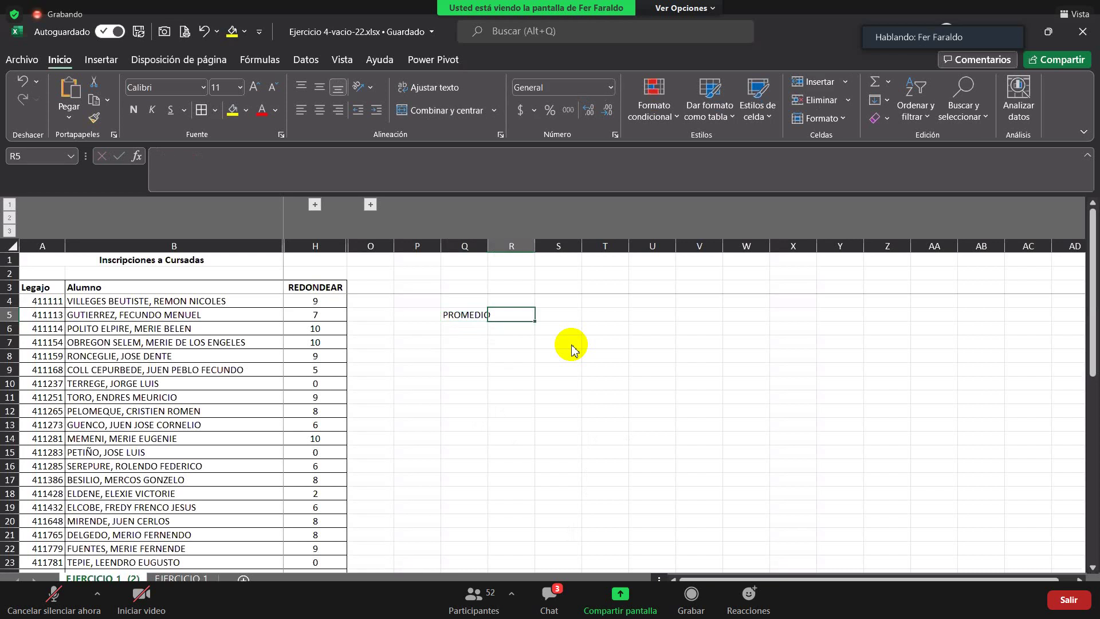
Calculate the average of the REDONDEAR grades in R5 with =PROMEDIO(H4:H44)
{"action": "type", "text": "="}
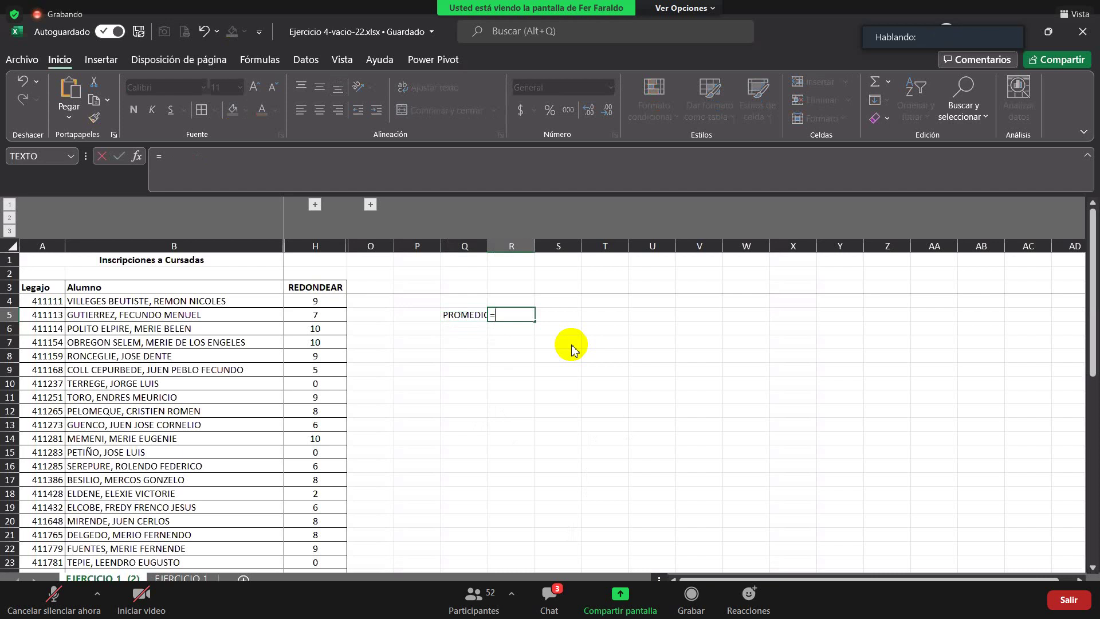
{"action": "type", "text": "PROME"}
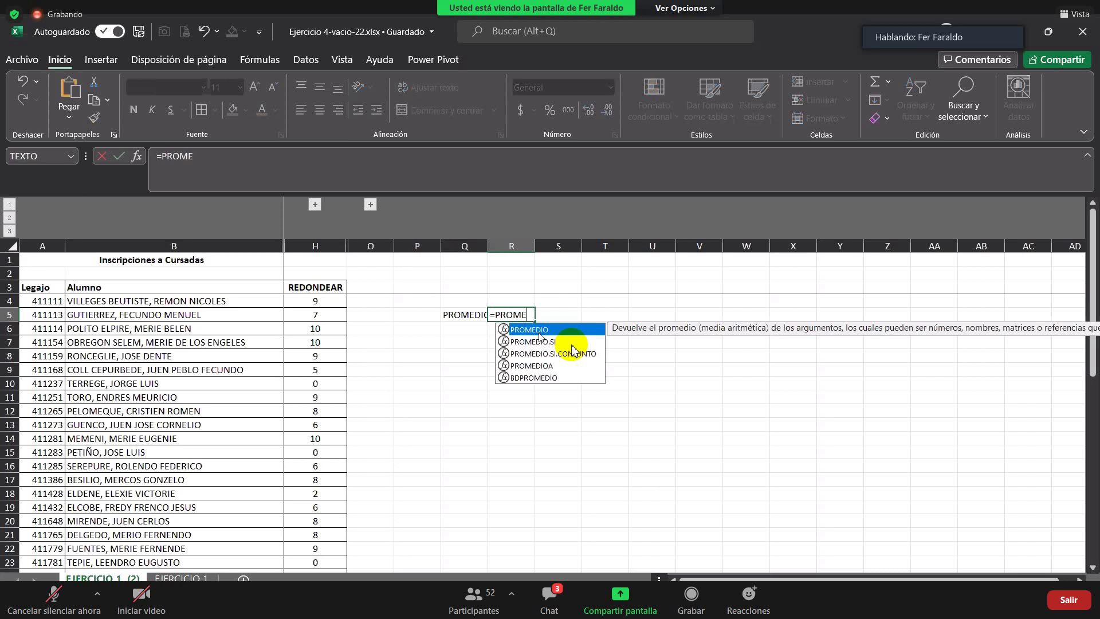
{"action": "double_click", "coordinate": [539, 331]}
{"action": "left_click", "coordinate": [299, 302]}
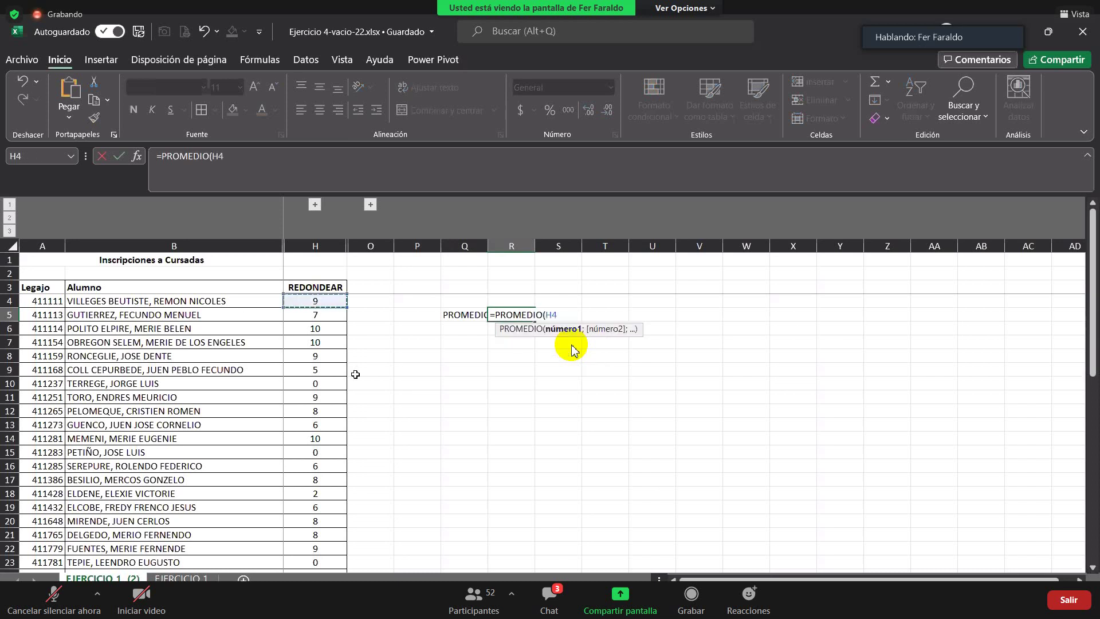
{"action": "key", "text": "ctrl+shift+Down"}
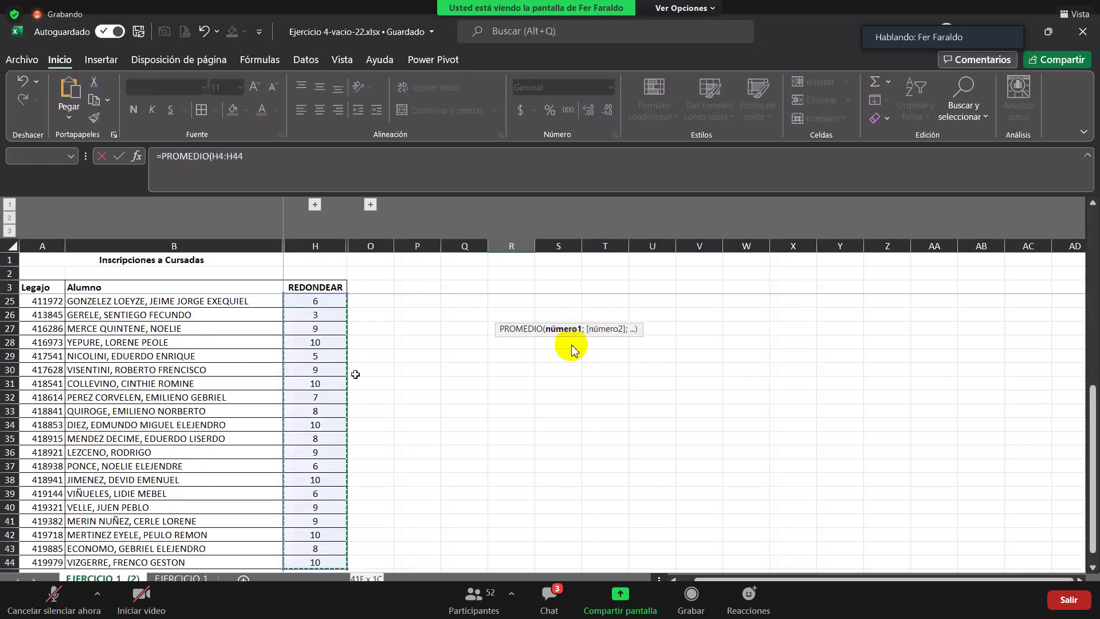
{"action": "key", "text": "Return"}
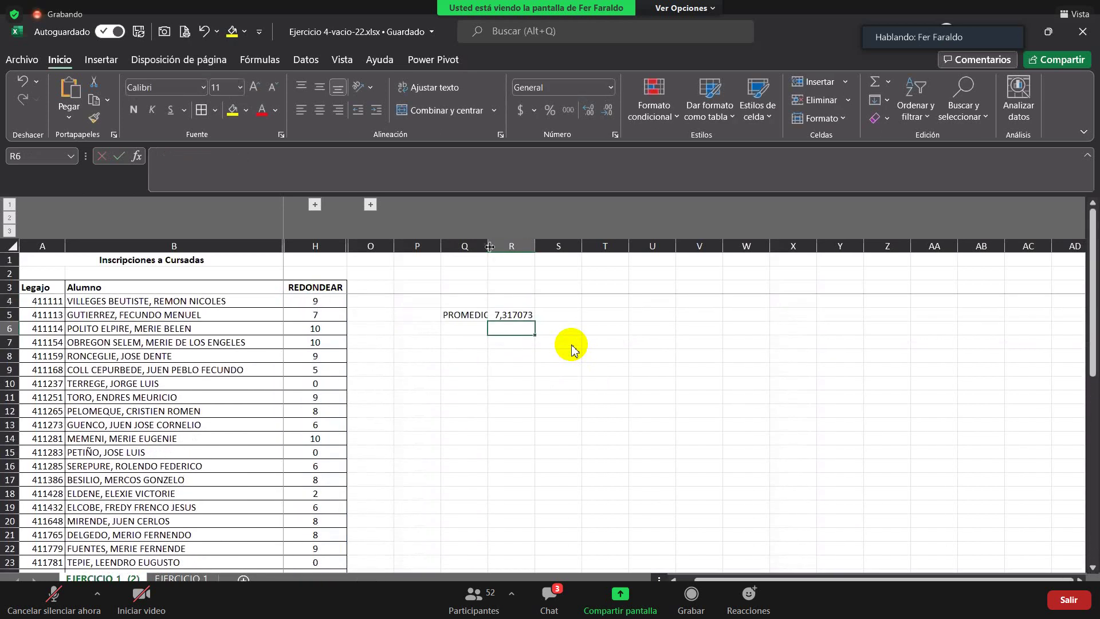
Widen column Q to fit the PROMEDIO label and show the average in R5 with two decimals
{"action": "scroll", "coordinate": [571, 345], "scroll_direction": "up", "scroll_amount": 3}
{"action": "left_click_drag", "start_coordinate": [698, 361], "coordinate": [659, 363]}
{"action": "left_click", "coordinate": [707, 386]}
{"action": "key", "text": "Up"}
{"action": "left_click", "coordinate": [608, 110]}
{"action": "left_click", "coordinate": [607, 110]}
{"action": "left_click", "coordinate": [608, 110]}
{"action": "left_click", "coordinate": [608, 110]}
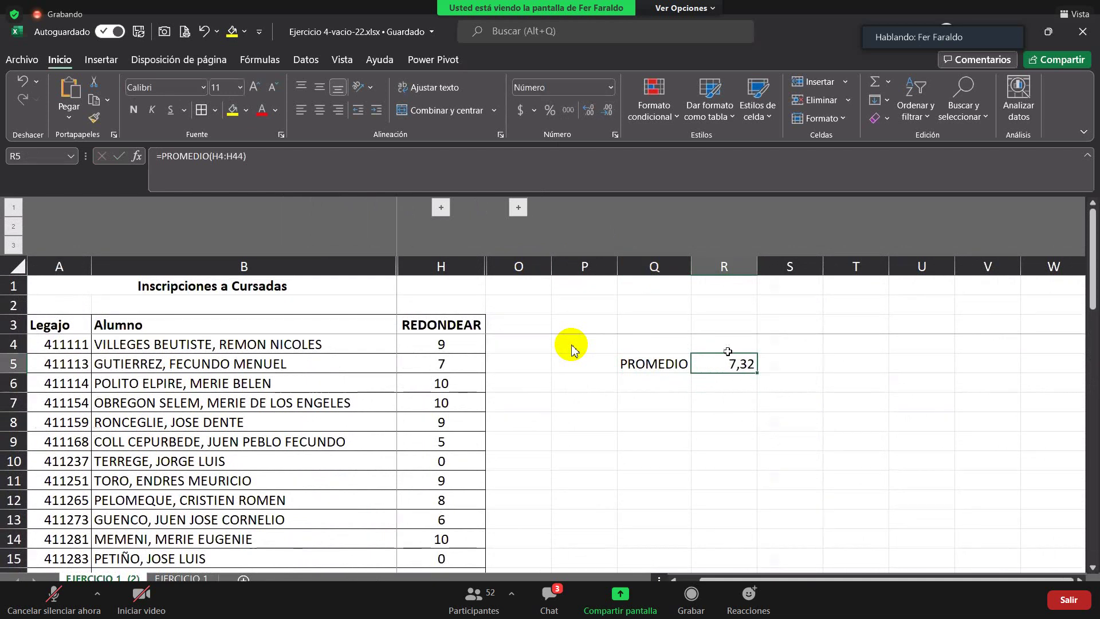
Enter the label NOTA MINIMA in cell Q6
{"action": "left_click", "coordinate": [627, 364]}
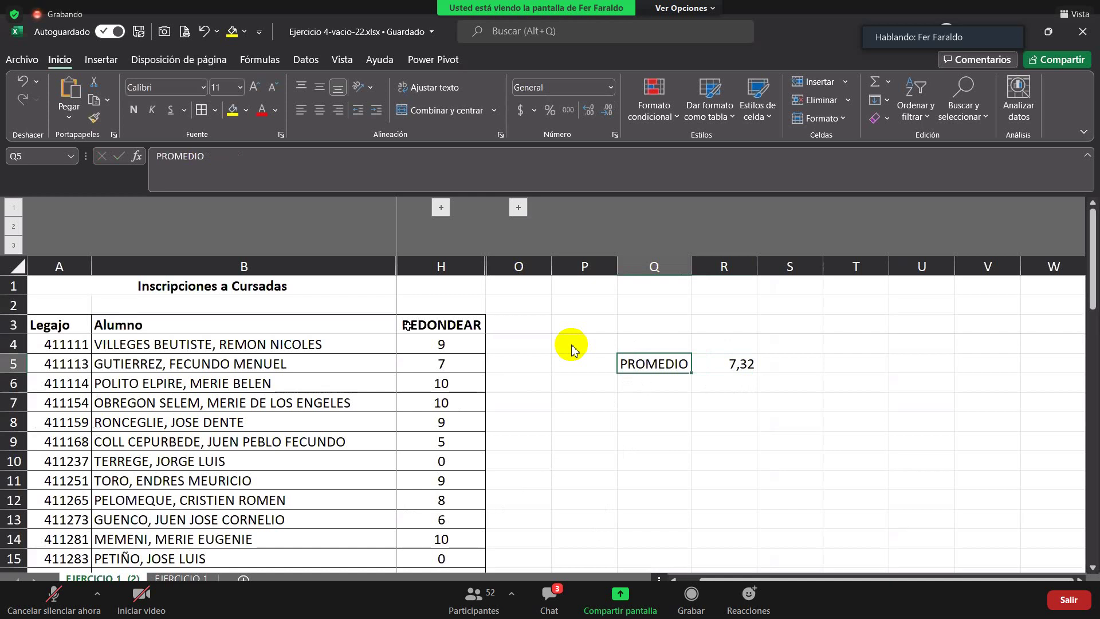
{"action": "left_click", "coordinate": [652, 388]}
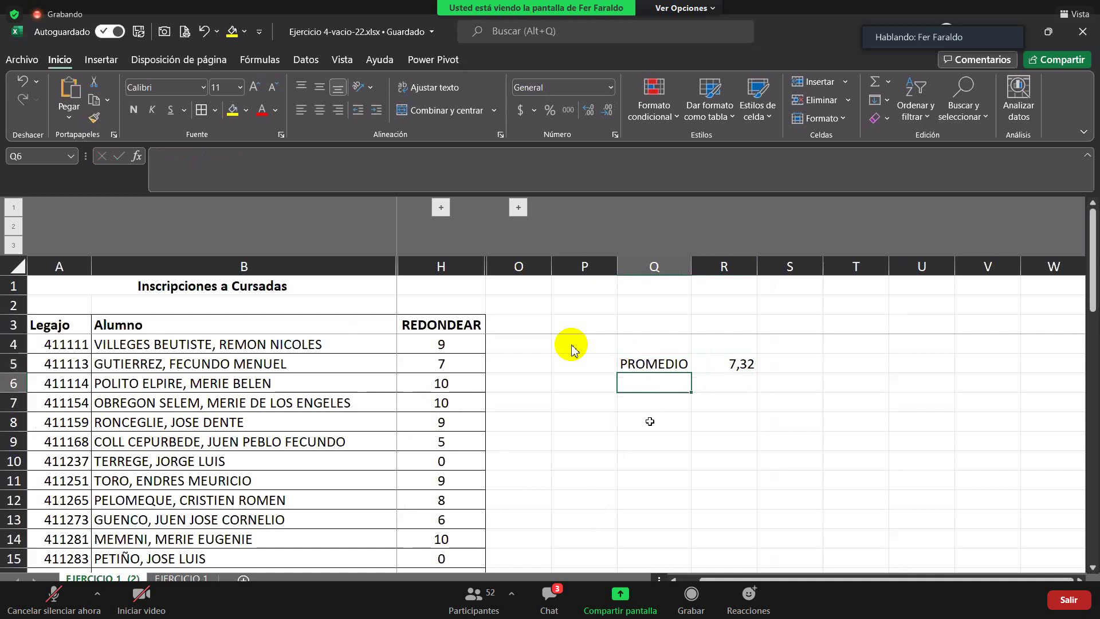
{"action": "type", "text": "NOTA MINIMA"}
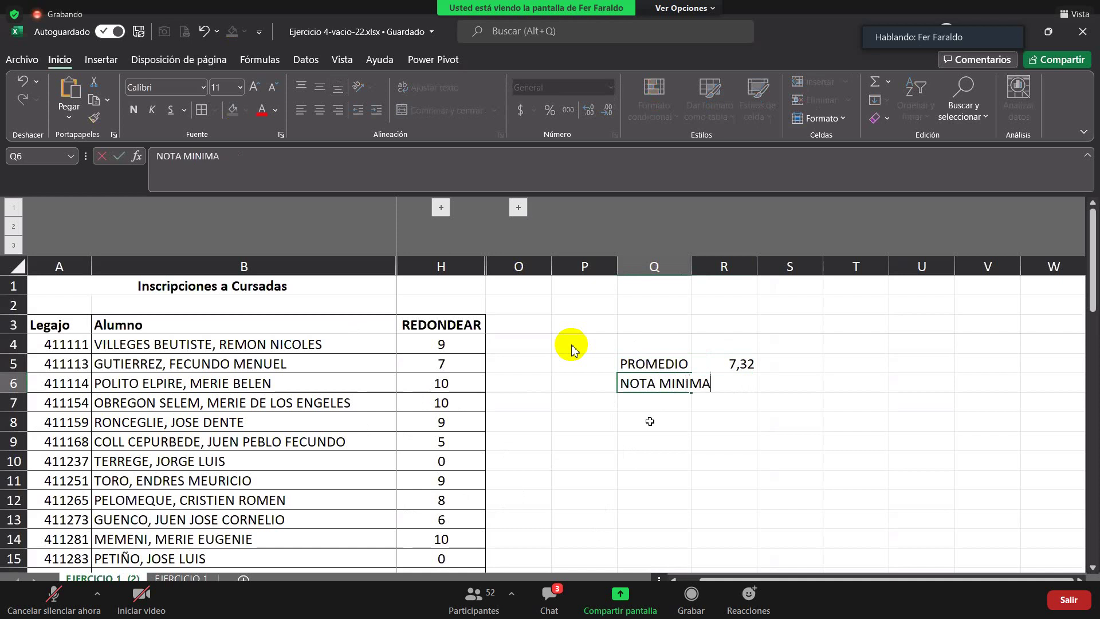
{"action": "key", "text": "Tab"}
Calculate the lowest rounded grade in R6 with =MIN(H4:H44) and autofit column Q to its labels
{"action": "type", "text": "="}
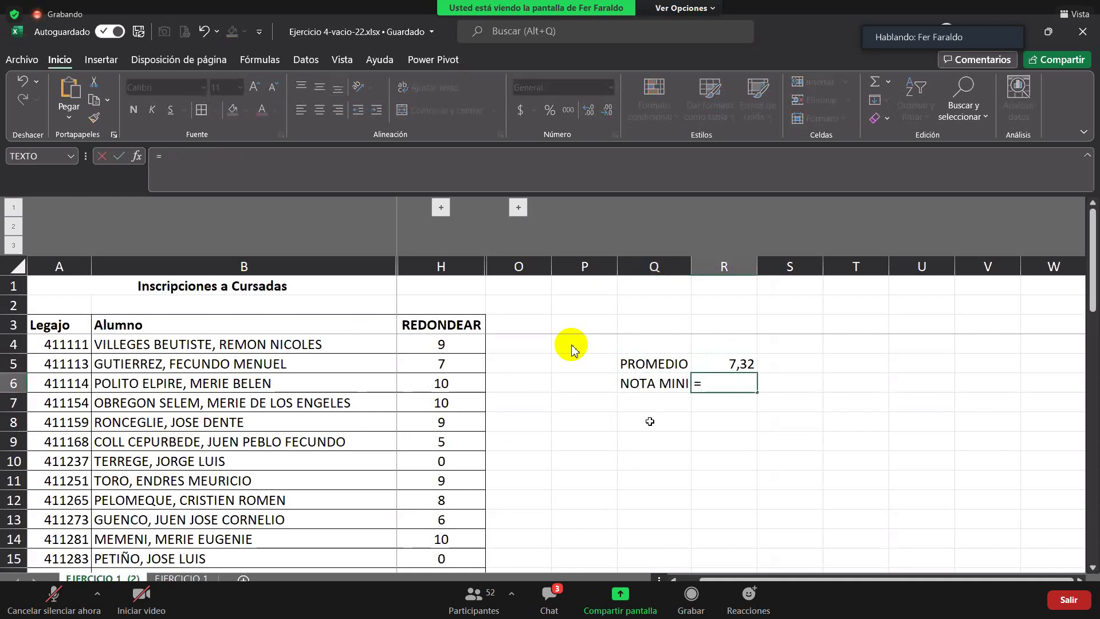
{"action": "type", "text": "MIN("}
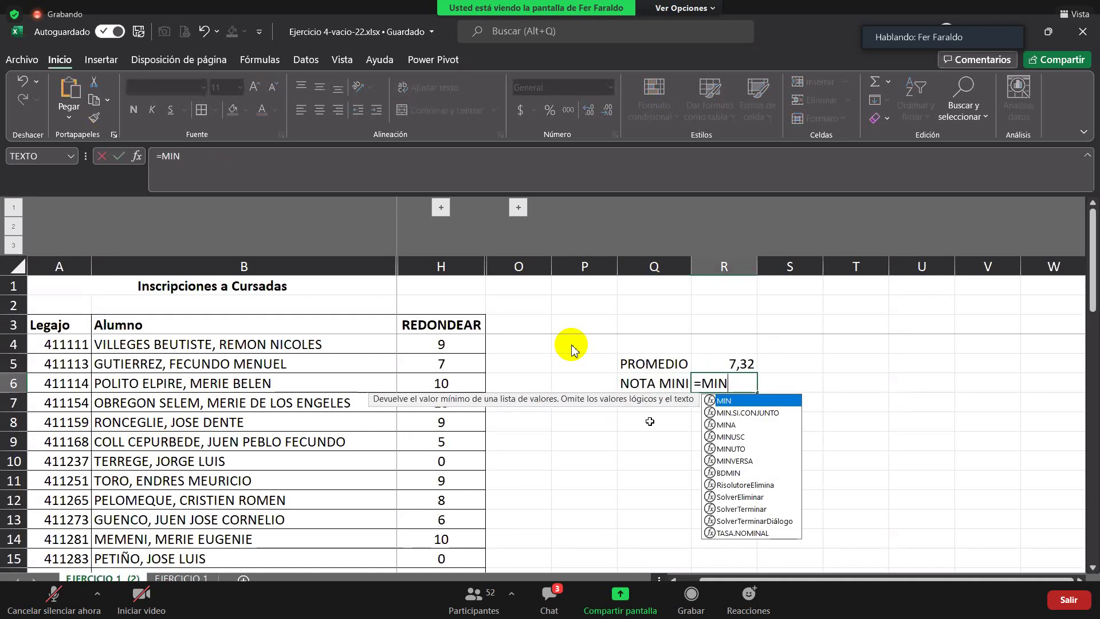
{"action": "left_click", "coordinate": [465, 345]}
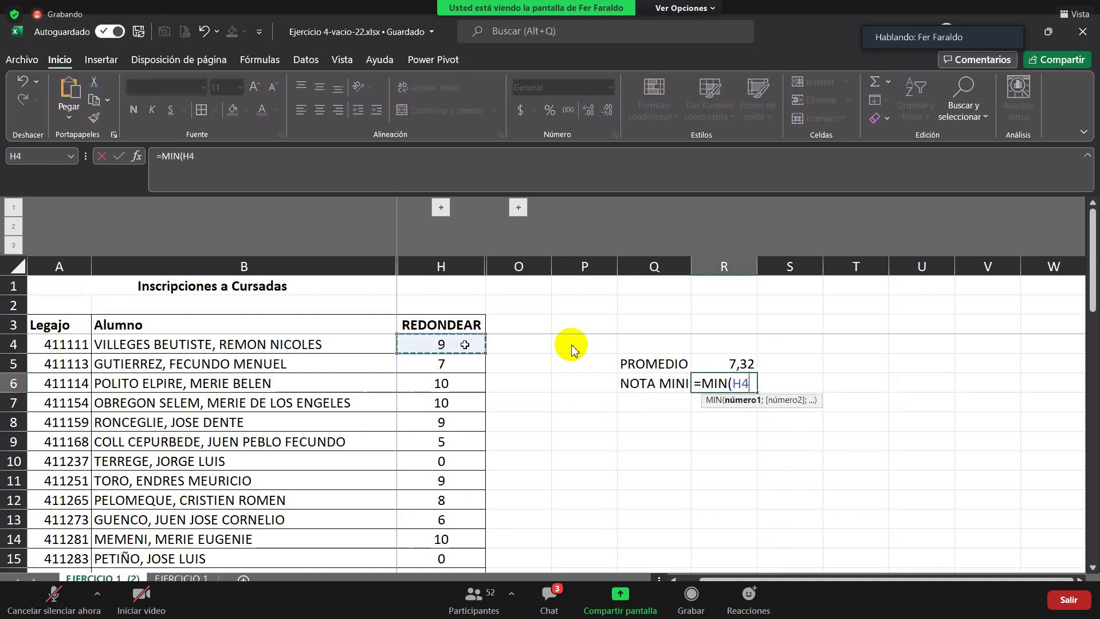
{"action": "key", "text": "ctrl+shift+Down"}
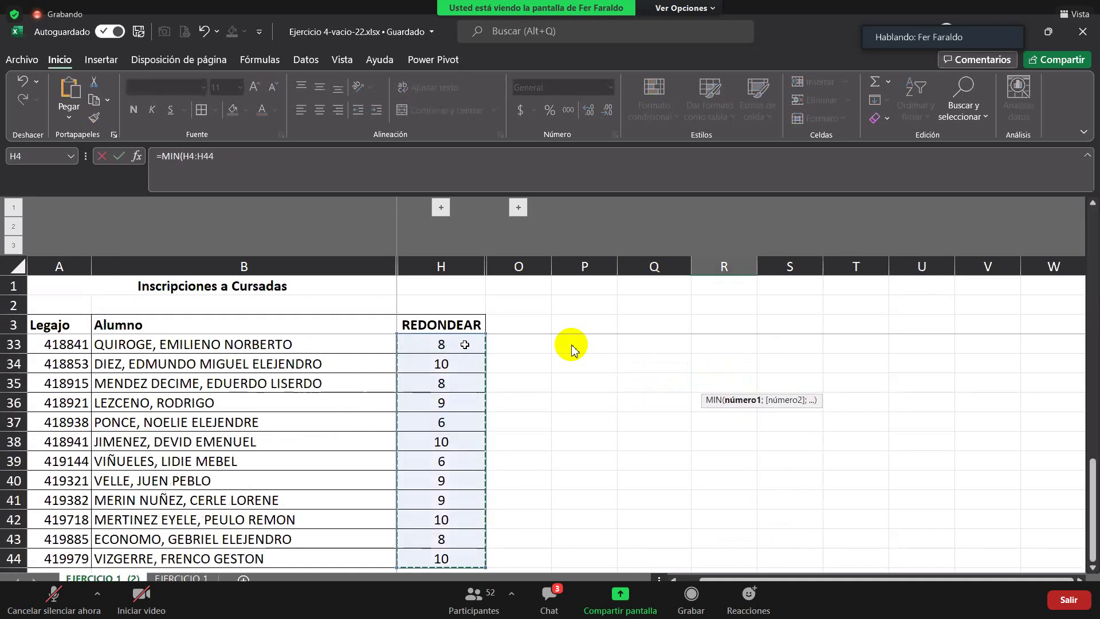
{"action": "key", "text": "ctrl+Return"}
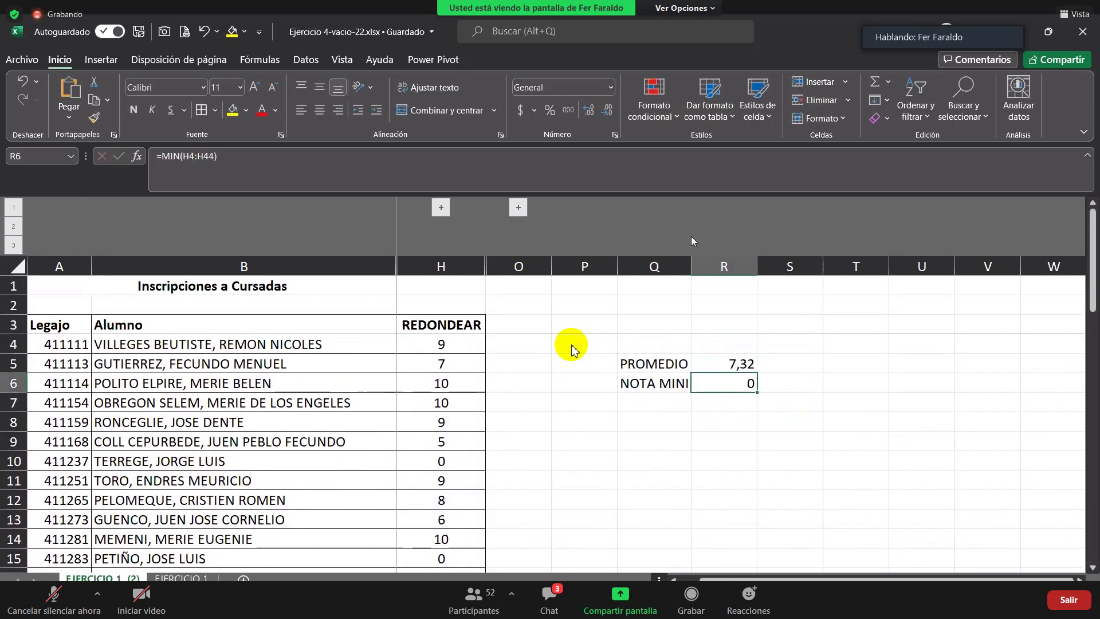
{"action": "double_click", "coordinate": [688, 261]}
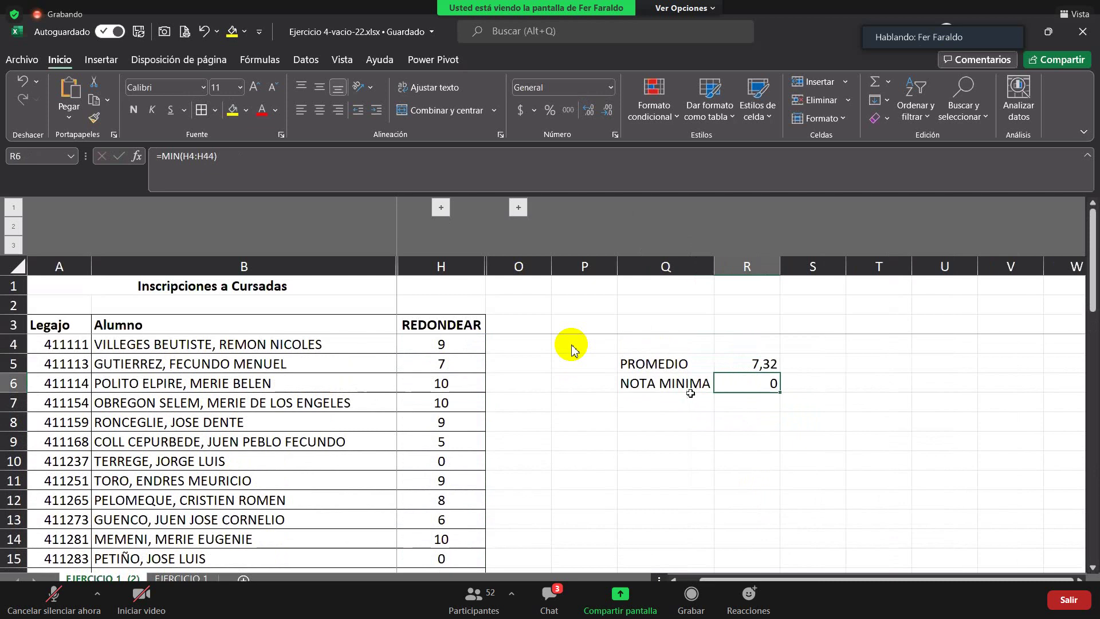
Enter the label NOTA MAXIMA in cell Q7
{"action": "left_click", "coordinate": [677, 398]}
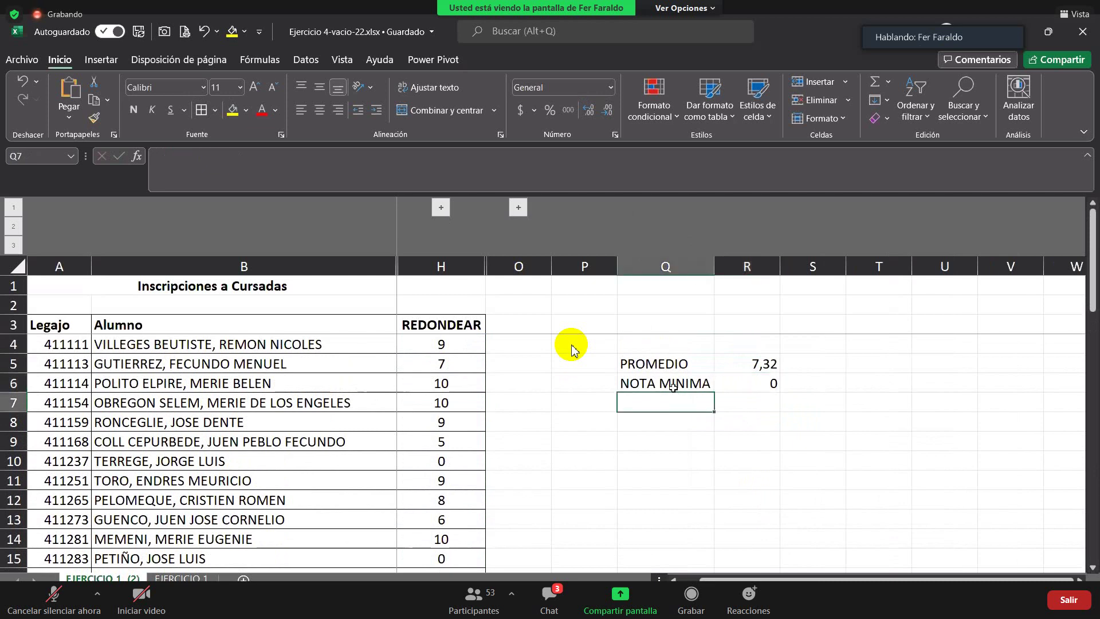
{"action": "type", "text": "NOTA MA"}
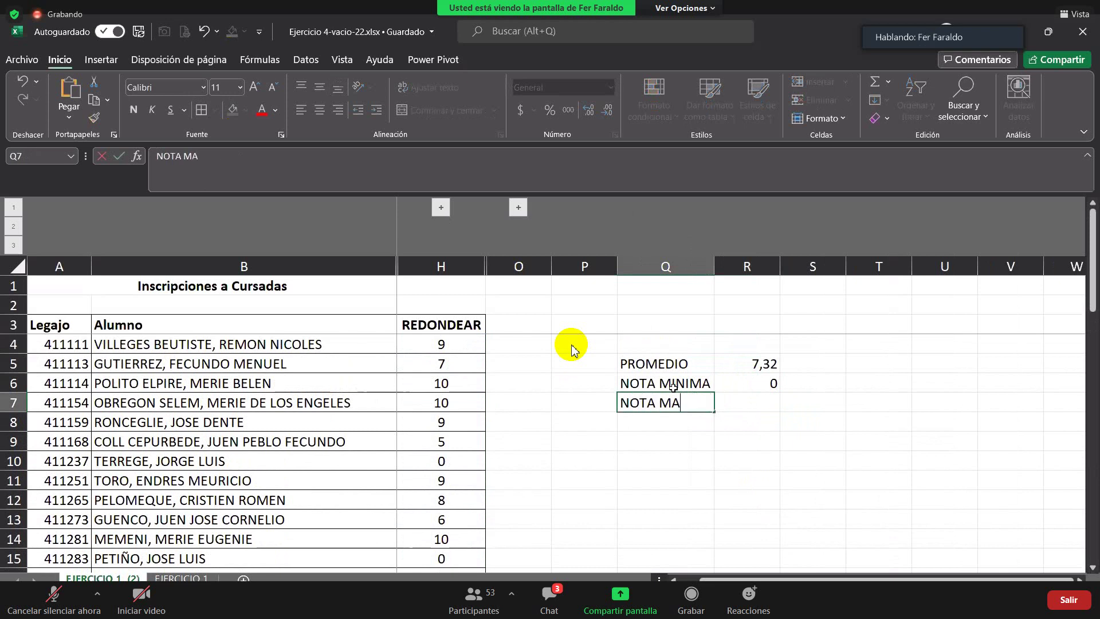
{"action": "type", "text": "XIMA"}
{"action": "key", "text": "Tab"}
Calculate the highest rounded grade in R7 with =MAX((H4:H44))
{"action": "type", "text": "=MSX"}
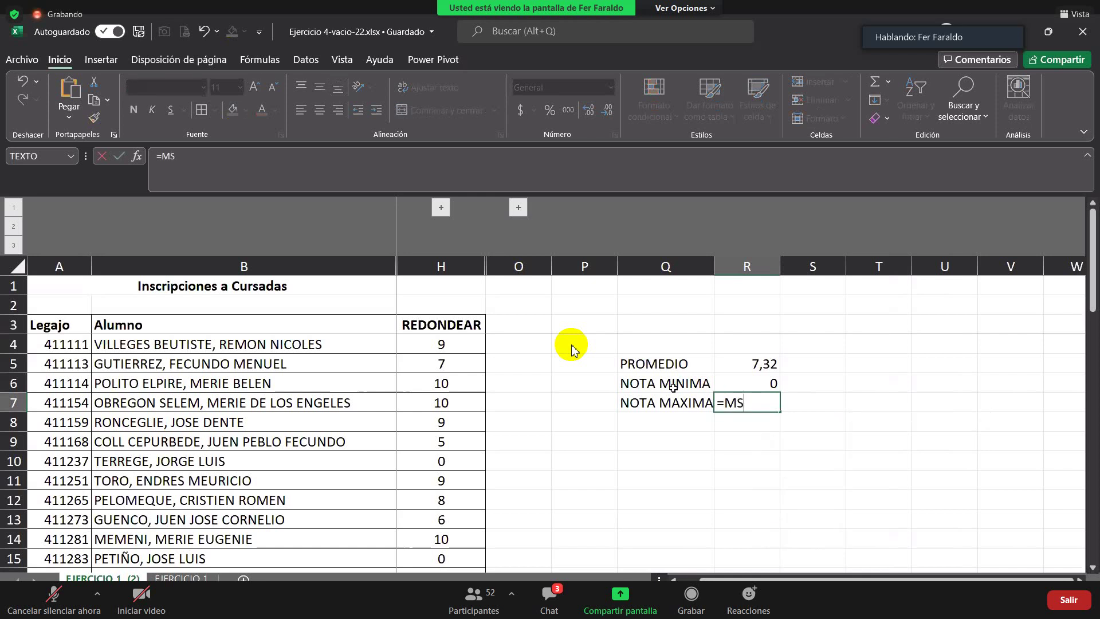
{"action": "key", "text": "BackSpace"}
{"action": "type", "text": "A"}
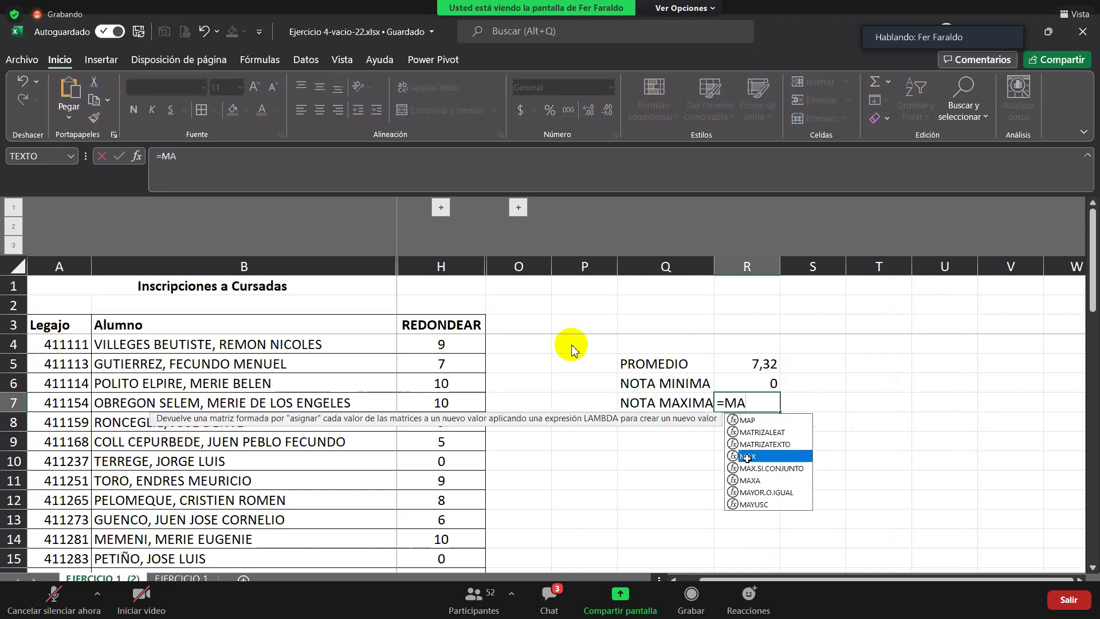
{"action": "double_click", "coordinate": [747, 457]}
{"action": "type", "text": "(("}
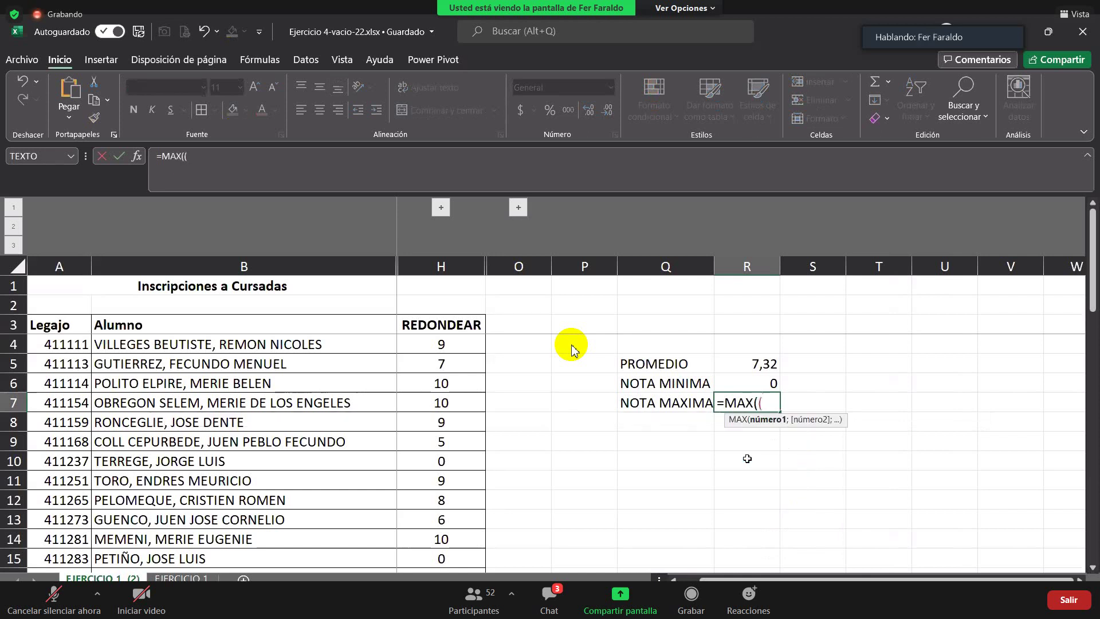
{"action": "left_click", "coordinate": [425, 344]}
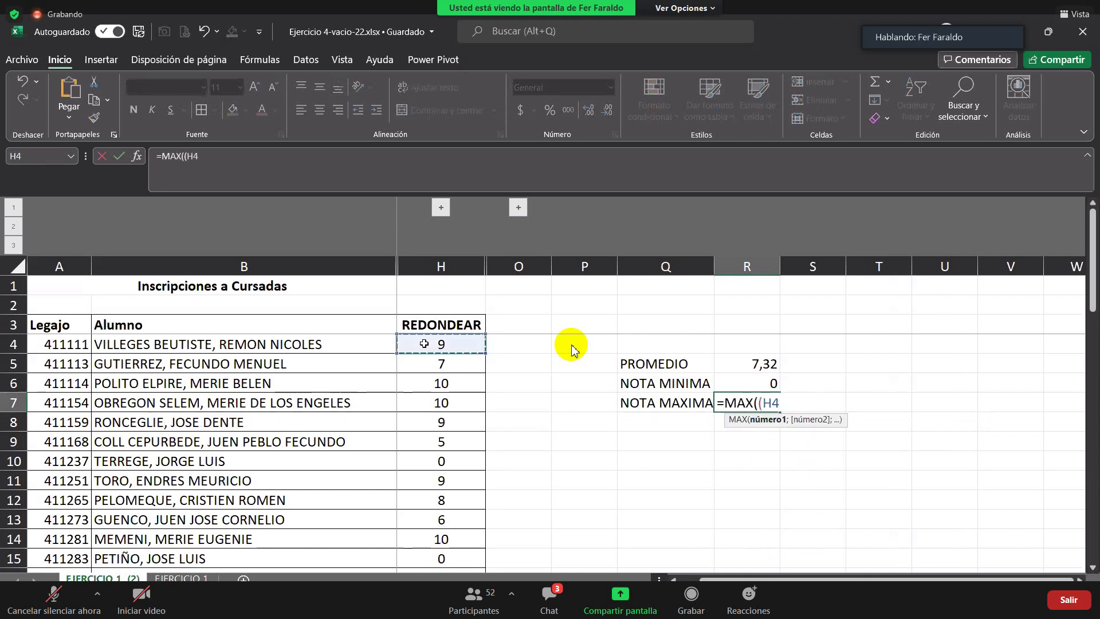
{"action": "key", "text": "ctrl+shift+Down"}
{"action": "key", "text": "Return"}
{"action": "key", "text": "Return"}
Examine the PROMEDIO, NOTA MINIMA and NOTA MAXIMA labels and their formulas in Q5:R7
{"action": "left_click", "coordinate": [688, 383]}
{"action": "left_click", "coordinate": [725, 391]}
{"action": "left_click", "coordinate": [688, 409]}
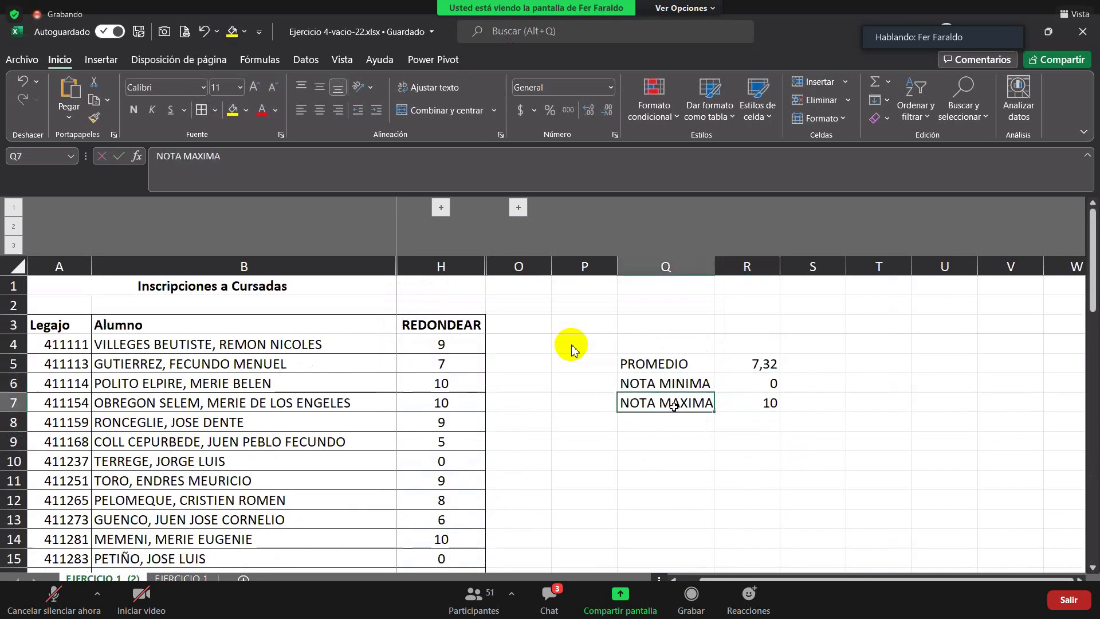
{"action": "left_click", "coordinate": [762, 404]}
{"action": "left_click", "coordinate": [676, 404]}
{"action": "left_click", "coordinate": [648, 363]}
{"action": "left_click", "coordinate": [747, 364]}
{"action": "left_click", "coordinate": [676, 383]}
{"action": "left_click", "coordinate": [751, 383]}
{"action": "left_click", "coordinate": [695, 403]}
{"action": "left_click", "coordinate": [745, 383]}
{"action": "left_click", "coordinate": [700, 403]}
{"action": "left_click", "coordinate": [745, 401]}
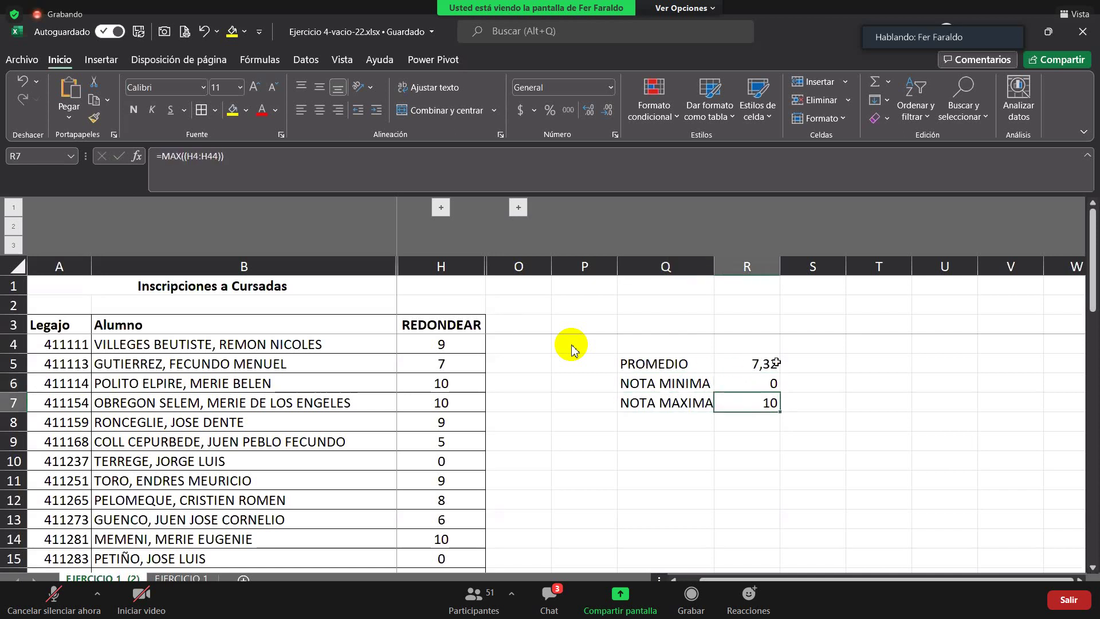
Enter the label POBLACION in cell Q8
{"action": "left_click", "coordinate": [668, 426]}
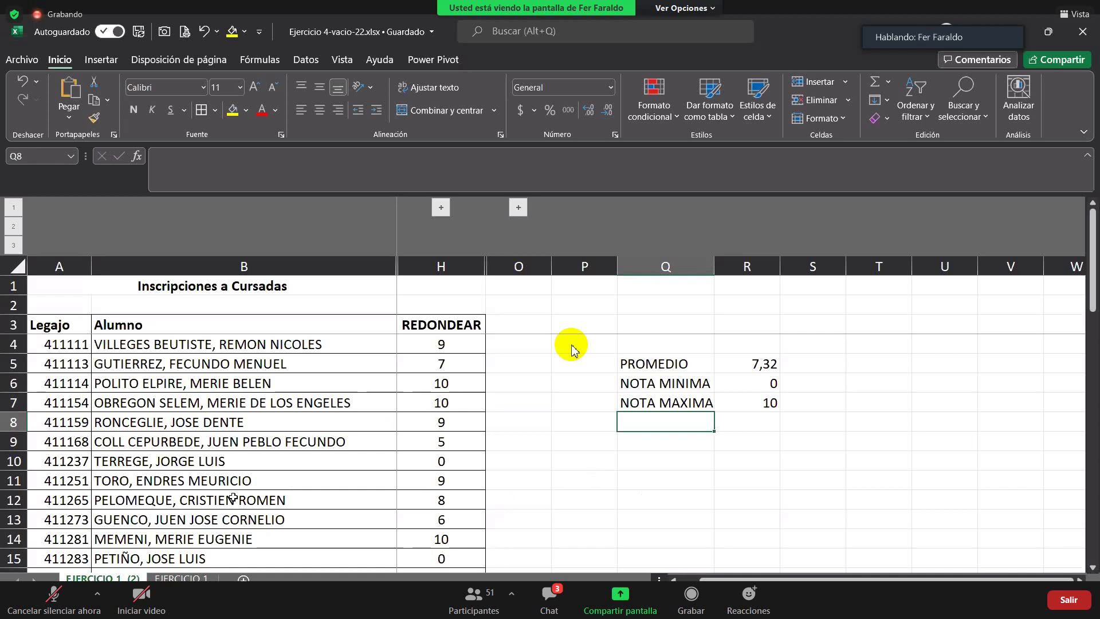
{"action": "type", "text": "POBLACION"}
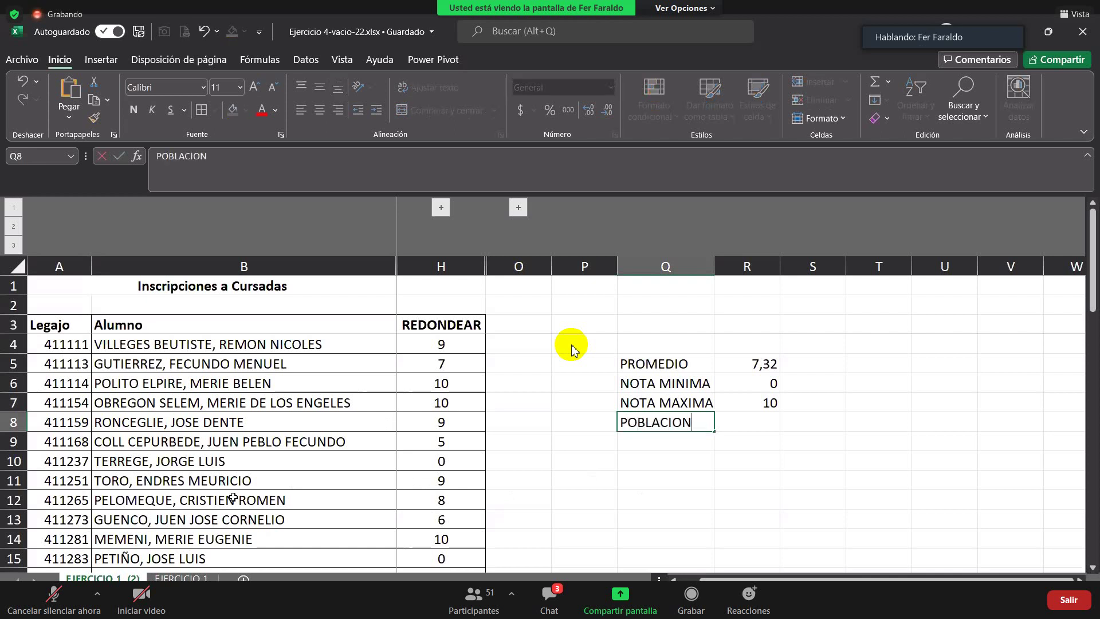
{"action": "key", "text": "Tab"}
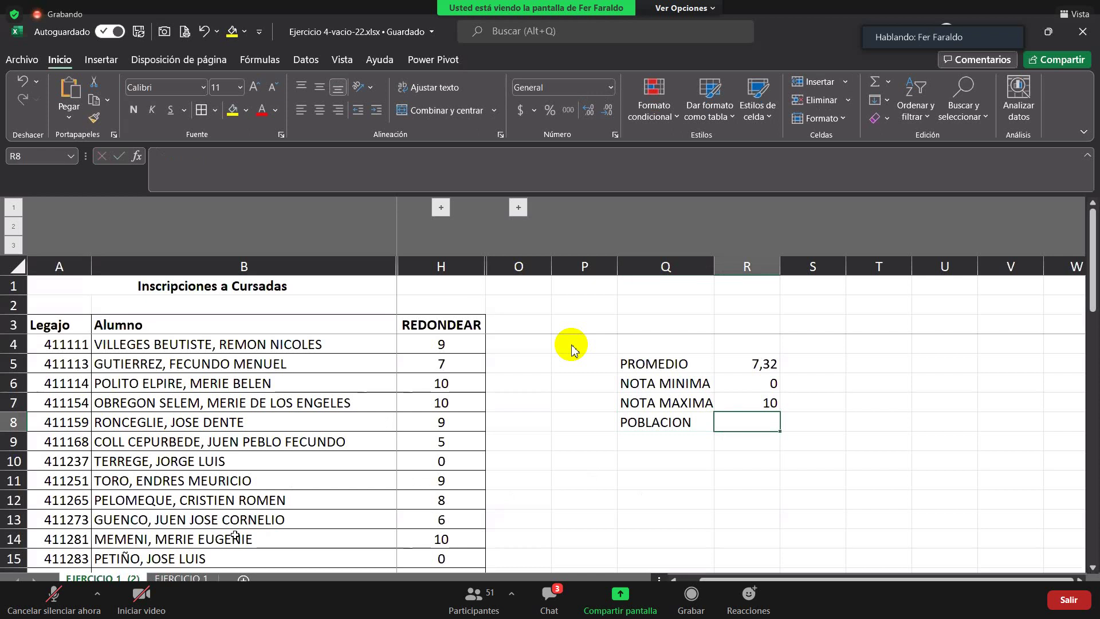
Count the rounded grades in R8 with =CONTAR(H4:H44) and check the entered formula
{"action": "type", "text": "="}
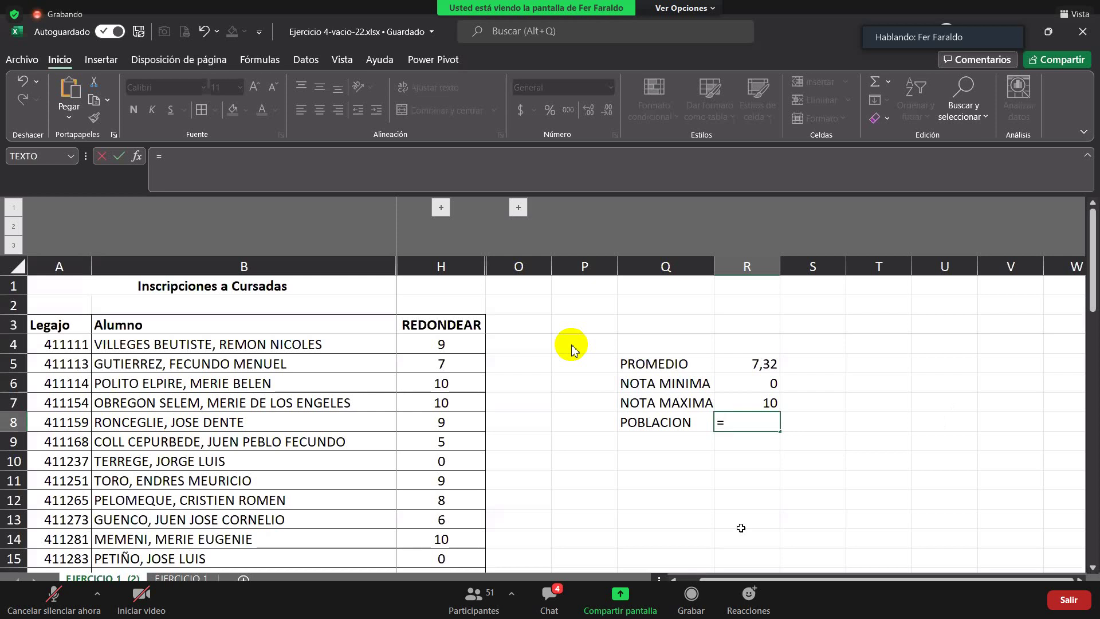
{"action": "type", "text": "CONTAR"}
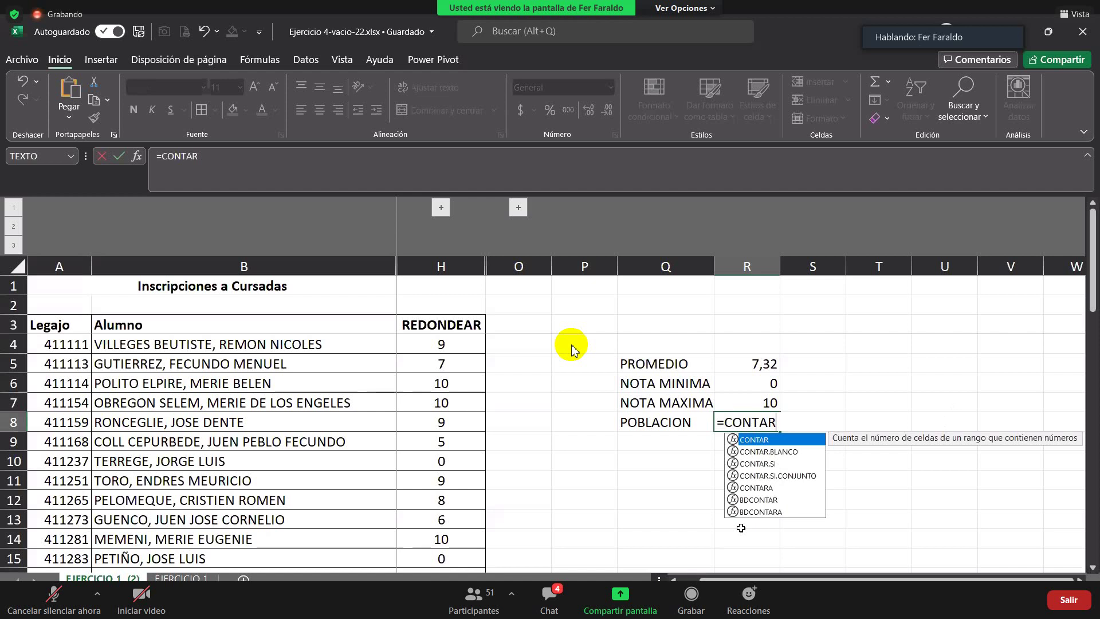
{"action": "type", "text": "("}
{"action": "left_click", "coordinate": [473, 350]}
{"action": "key", "text": "ctrl+shift+Down"}
{"action": "key", "text": "Return"}
{"action": "scroll", "coordinate": [664, 412], "scroll_direction": "up", "scroll_amount": 2}
{"action": "left_click", "coordinate": [641, 423]}
{"action": "left_click", "coordinate": [742, 422]}
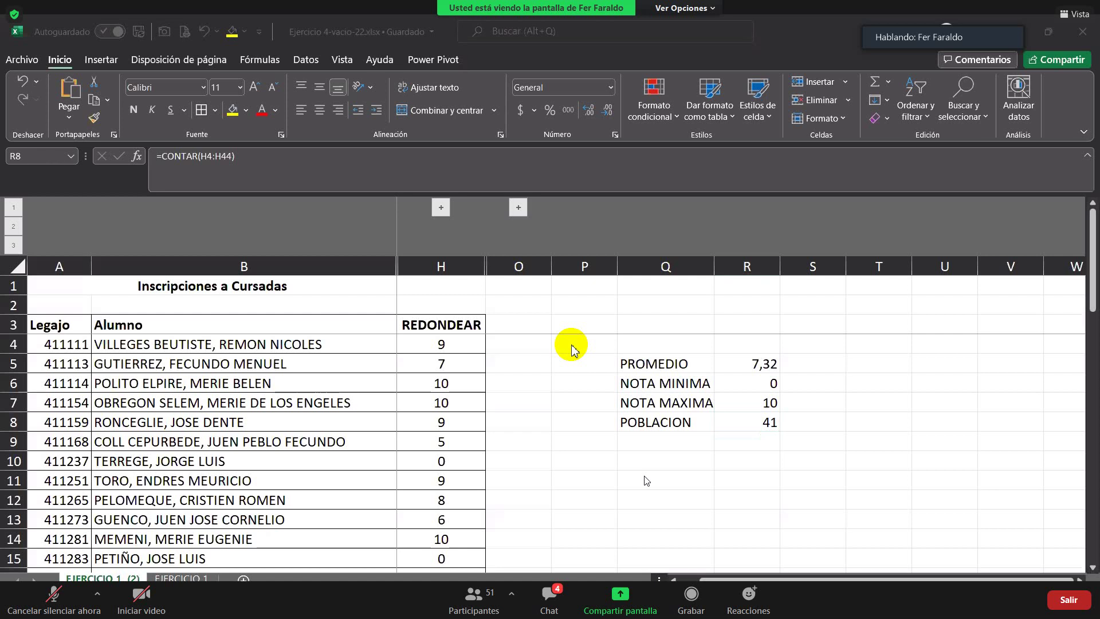
Enter the labels MEDIA, MEDIANA and MODA in cells Q10 to Q12
{"action": "left_click", "coordinate": [641, 459]}
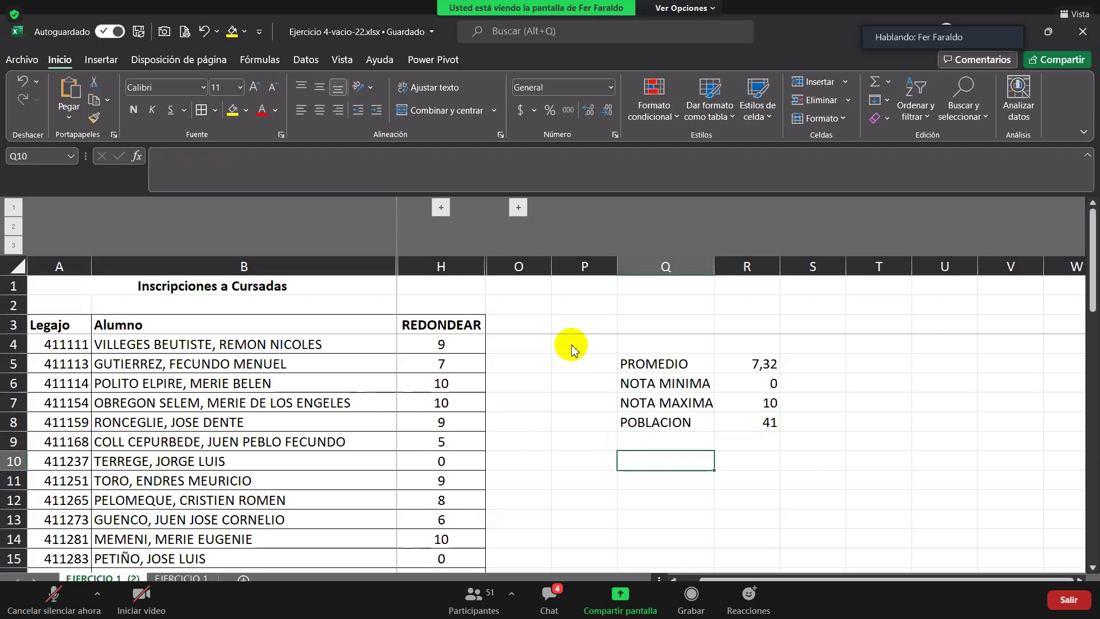
{"action": "scroll", "coordinate": [573, 347], "scroll_direction": "down", "scroll_amount": 1}
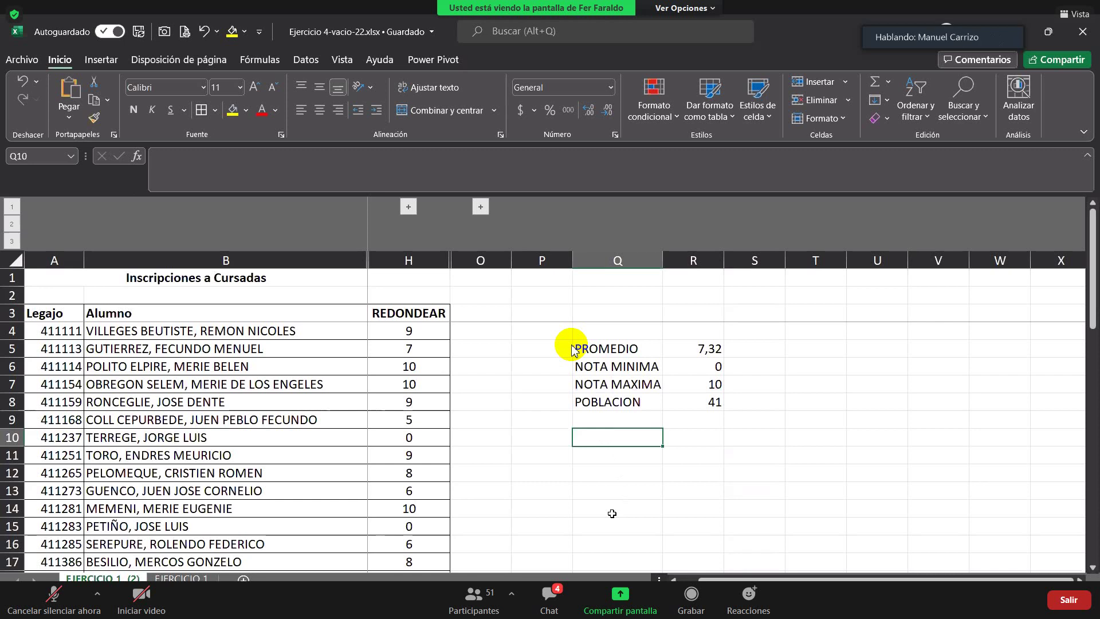
{"action": "type", "text": "MEDIA"}
{"action": "key", "text": "Return"}
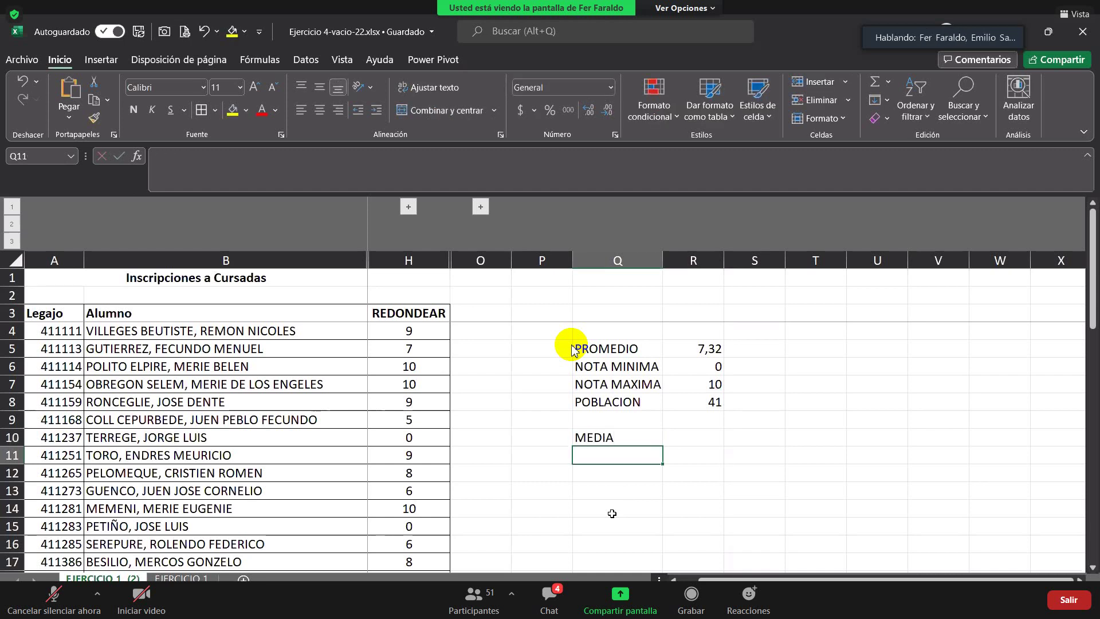
{"action": "type", "text": "MEDIANA"}
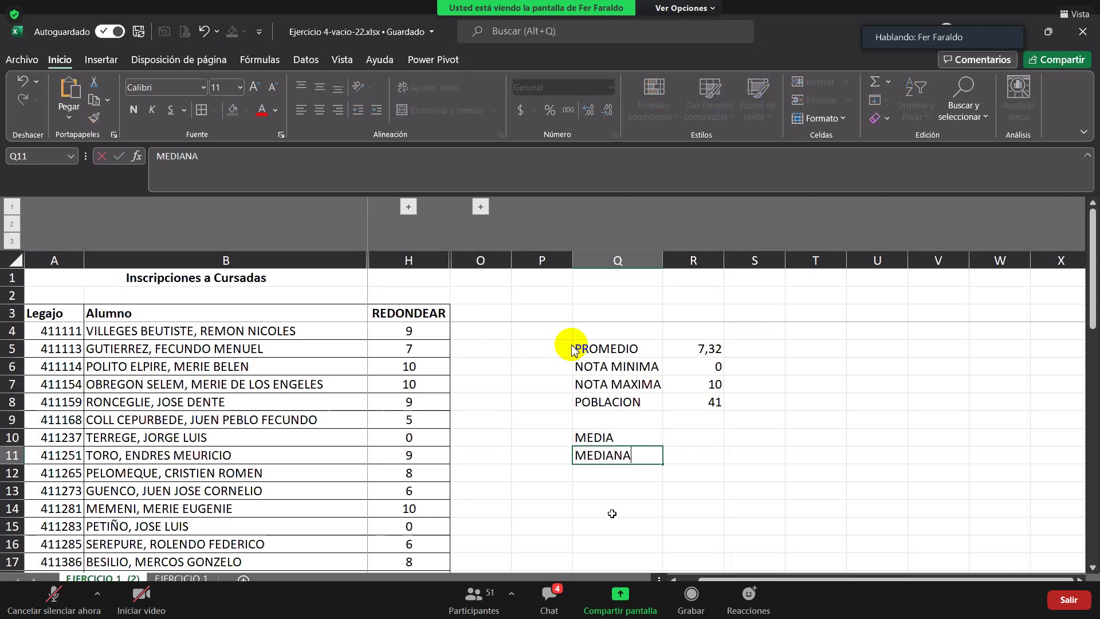
{"action": "key", "text": "Return"}
{"action": "type", "text": "MODA"}
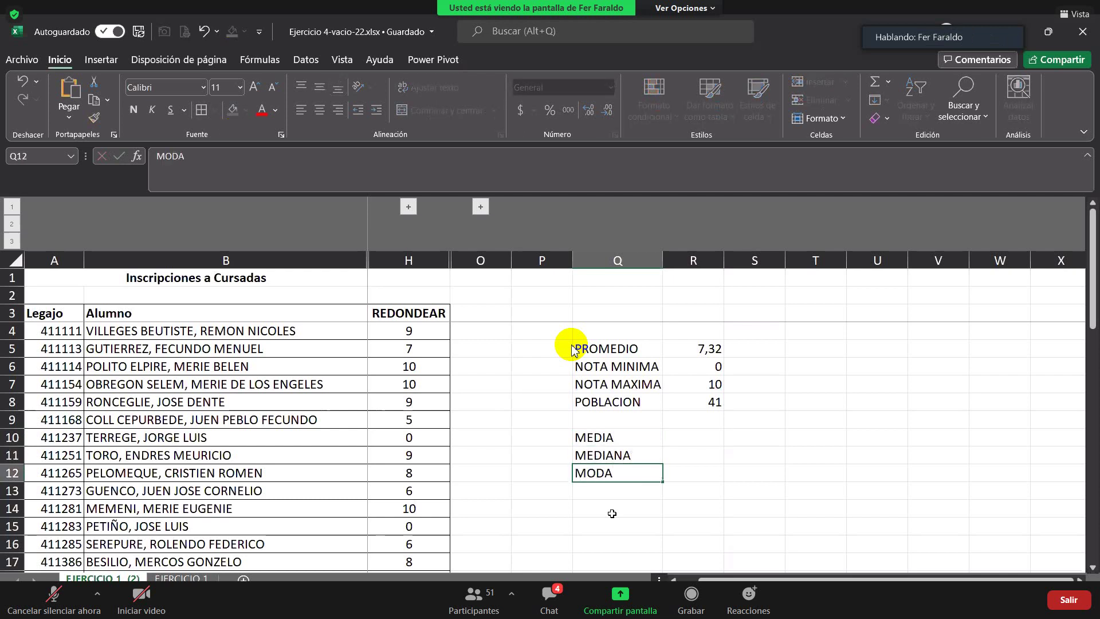
{"action": "key", "text": "Return"}
Change the label in Q12 to MODO
{"action": "key", "text": "Up"}
{"action": "key", "text": "F2"}
{"action": "key", "text": "BackSpace"}
{"action": "type", "text": "O"}
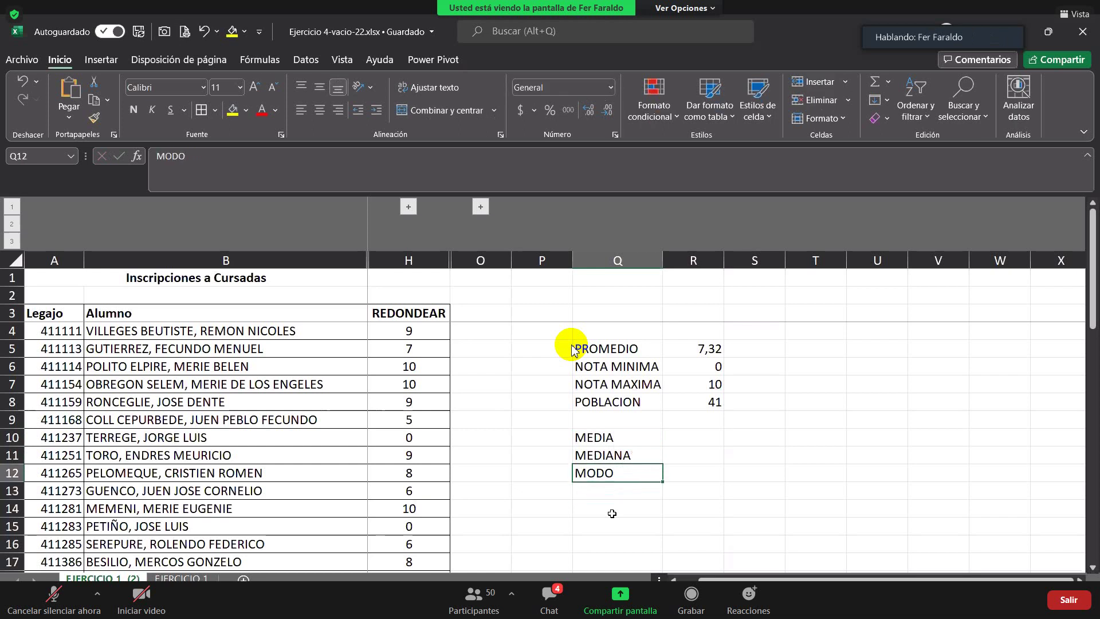
Change the label in Q12 to MODA
{"action": "key", "text": "BackSpace"}
{"action": "key", "text": "BackSpace"}
{"action": "type", "text": "DA"}
{"action": "key", "text": "Return"}
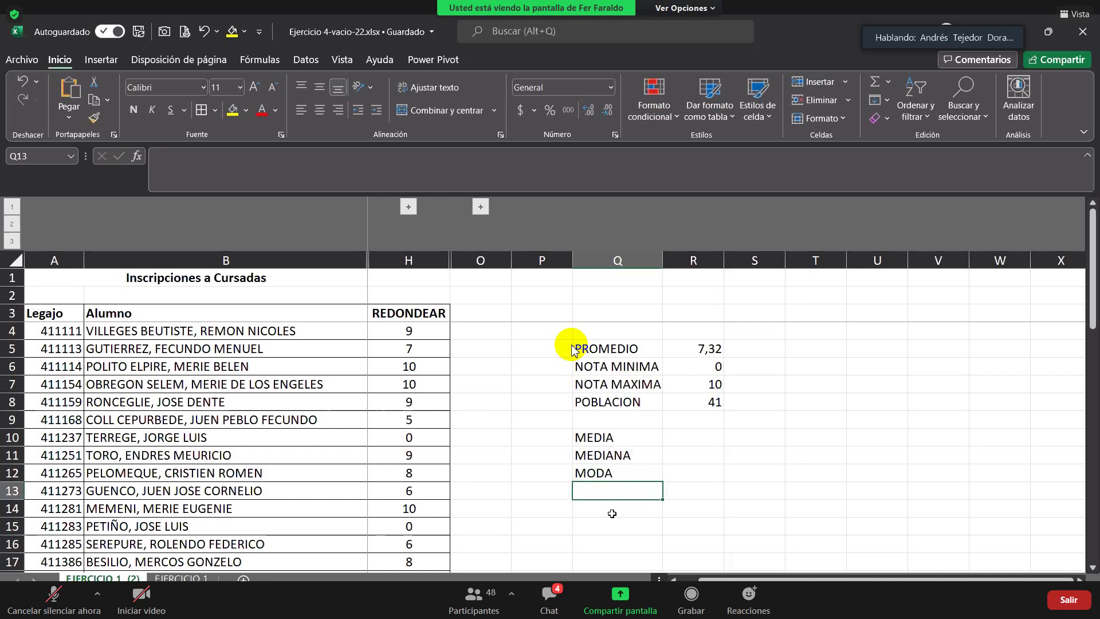
Enter the labels VARIANZA and DESVIACION ESTANDAR in cells Q13 and Q14
{"action": "type", "text": "VARIANZA"}
{"action": "key", "text": "Return"}
{"action": "type", "text": "DESVIA"}
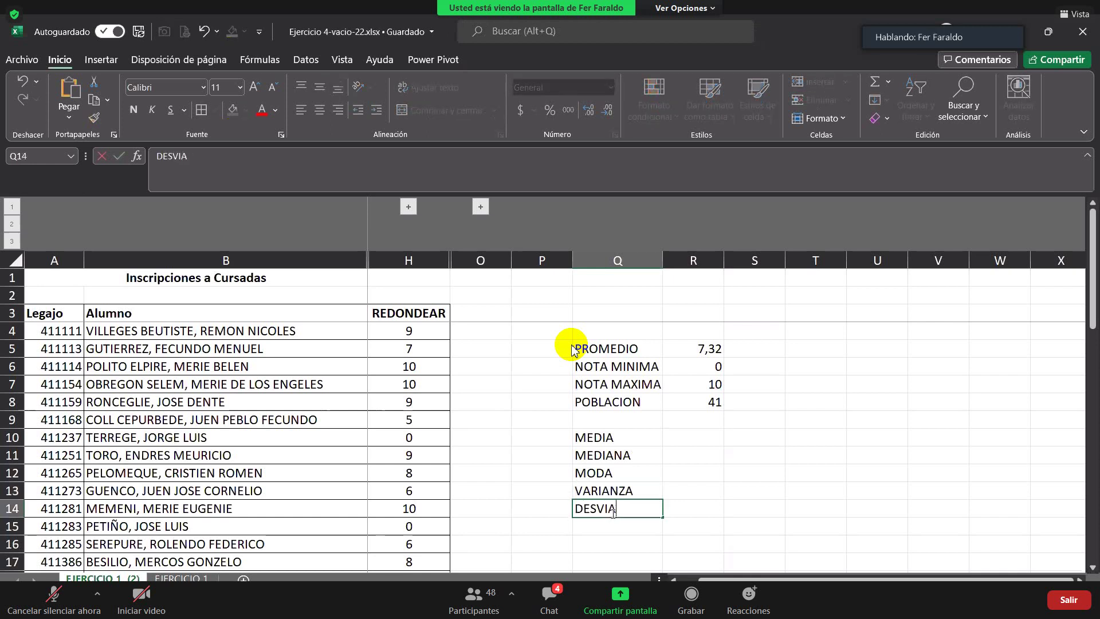
{"action": "type", "text": "CION ESTANDAR"}
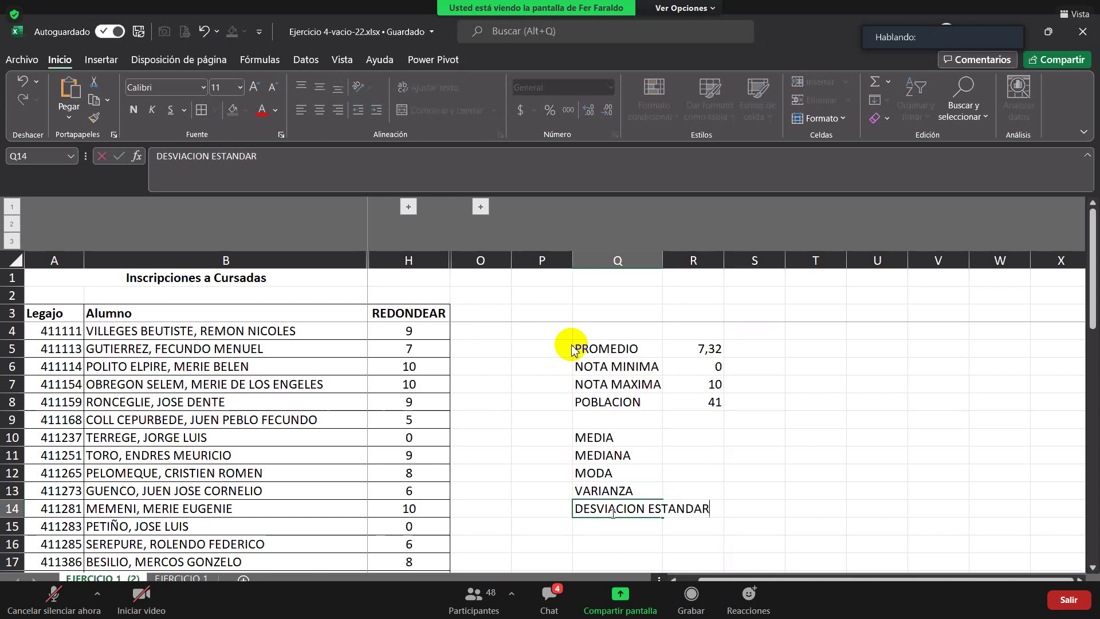
{"action": "key", "text": "Return"}
{"action": "key", "text": "Return"}
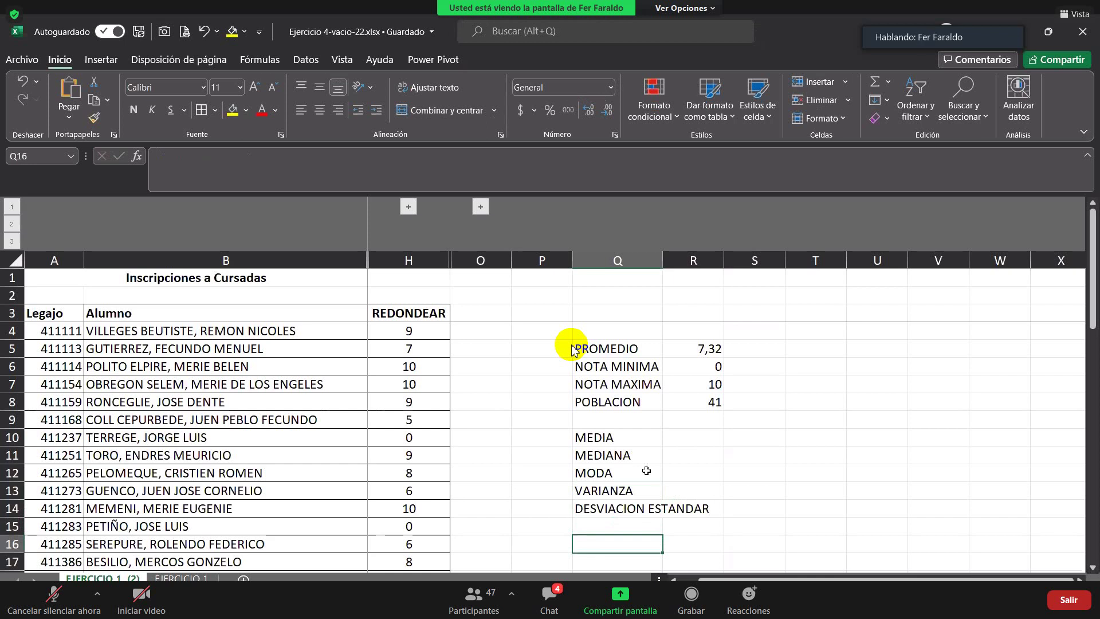
Clear the statistic labels from cells Q10 to Q14
{"action": "left_click", "coordinate": [604, 440]}
{"action": "left_click", "coordinate": [606, 456]}
{"action": "left_click", "coordinate": [608, 472]}
{"action": "left_click", "coordinate": [605, 489]}
{"action": "left_click", "coordinate": [600, 503]}
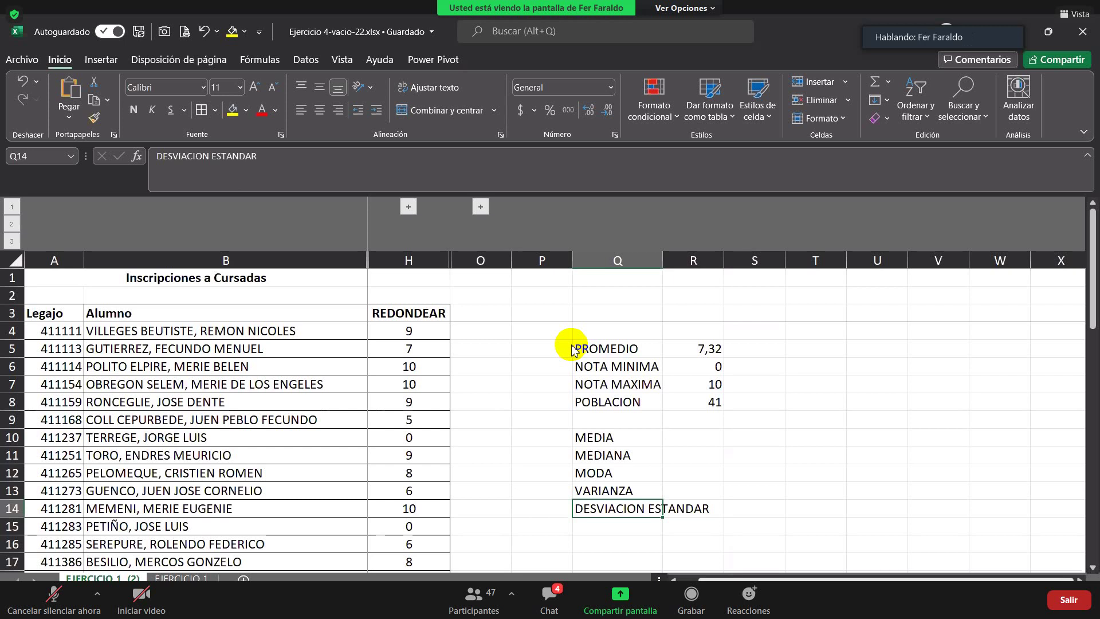
{"action": "left_click", "coordinate": [605, 457]}
{"action": "left_click_drag", "start_coordinate": [609, 467], "coordinate": [620, 505]}
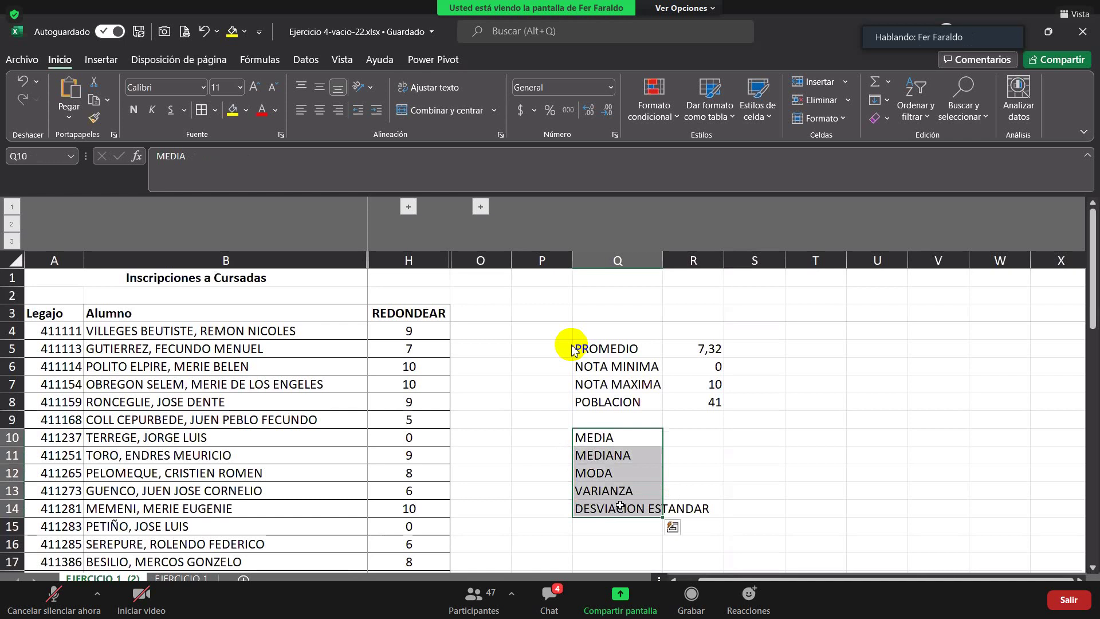
{"action": "key", "text": "Delete"}
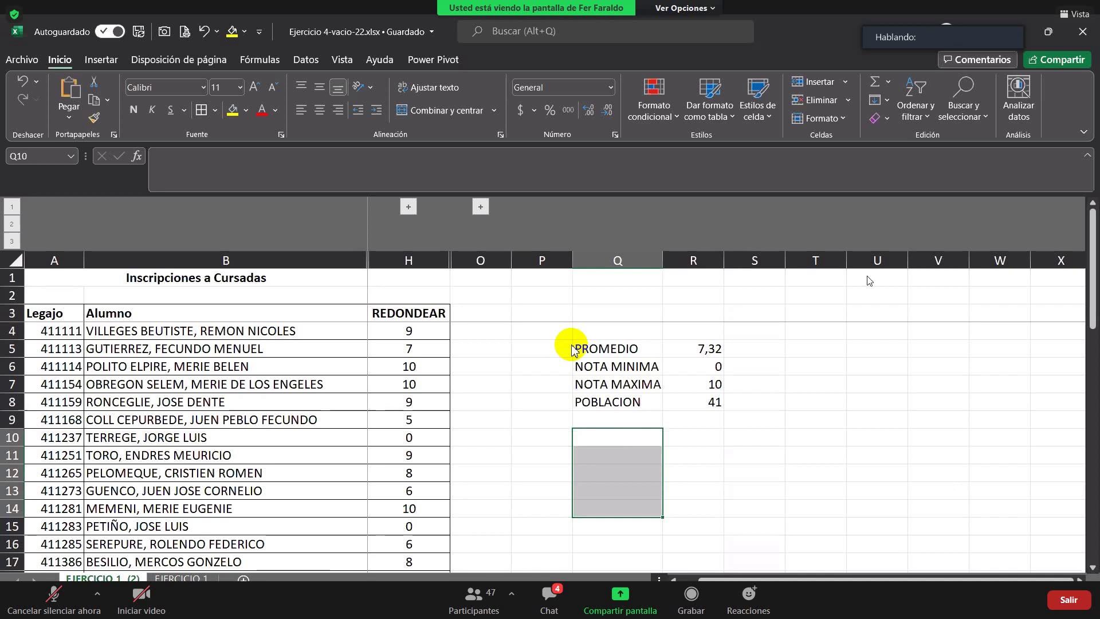
Enter the label MODA in cell Q10
{"action": "key", "text": "shift+BackSpace"}
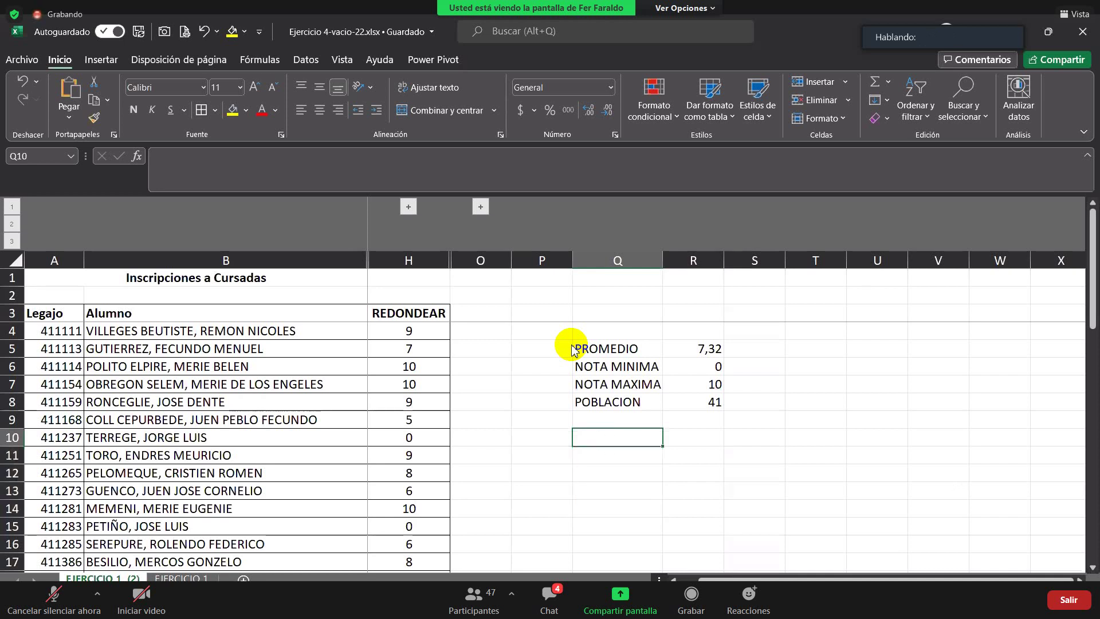
{"action": "type", "text": "MODA"}
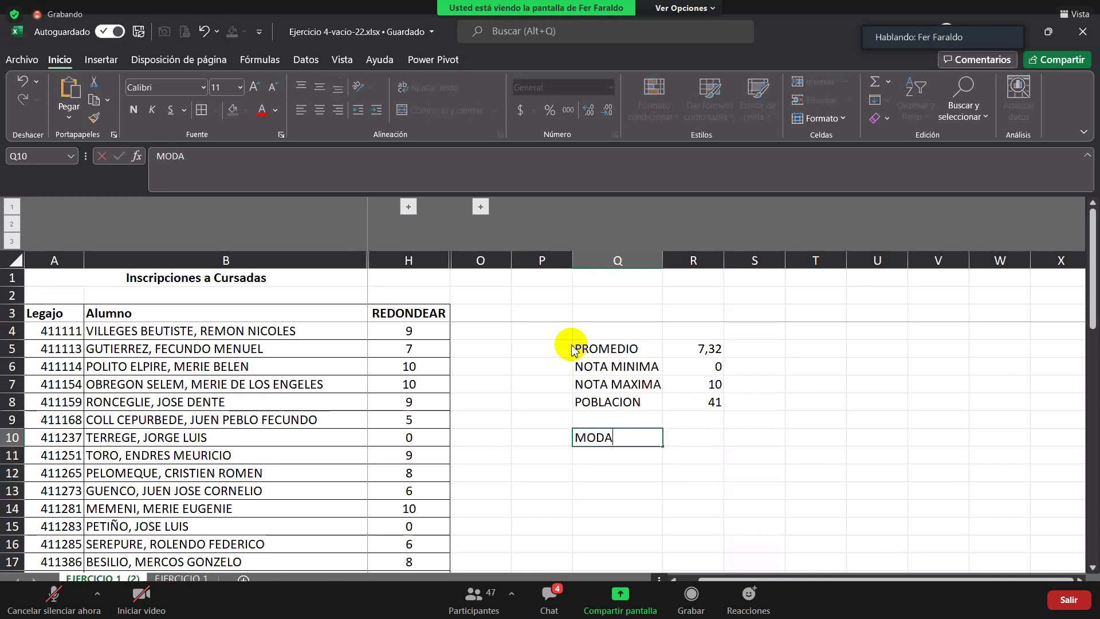
{"action": "key", "text": "Tab"}
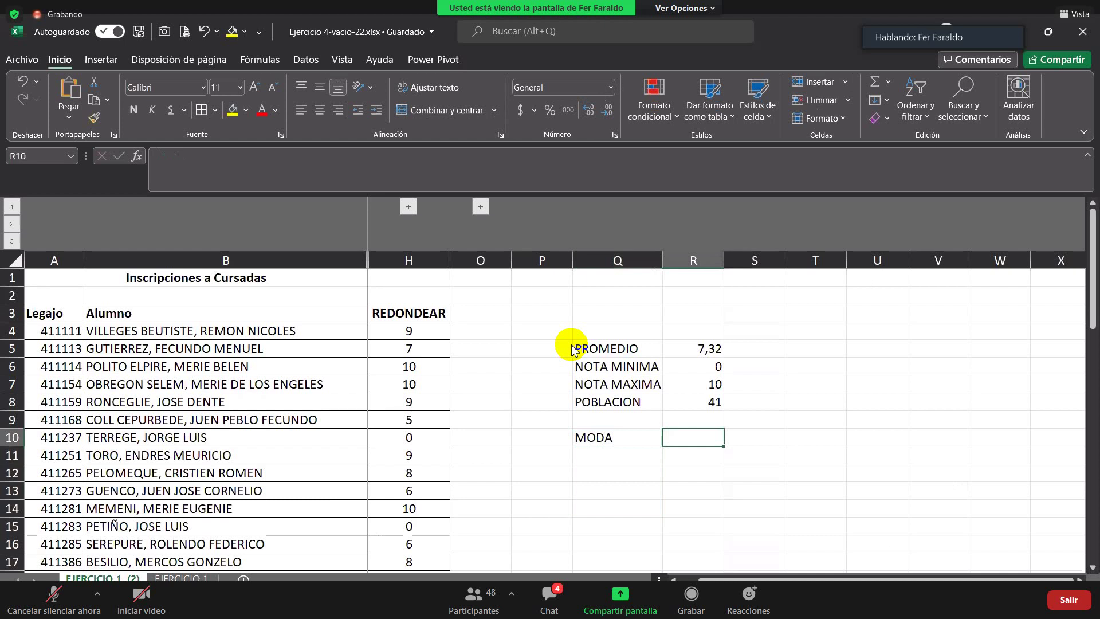
Calculate the mode of the rounded grades in R10 with =MODA.UNO(H4:H44)
{"action": "type", "text": "="}
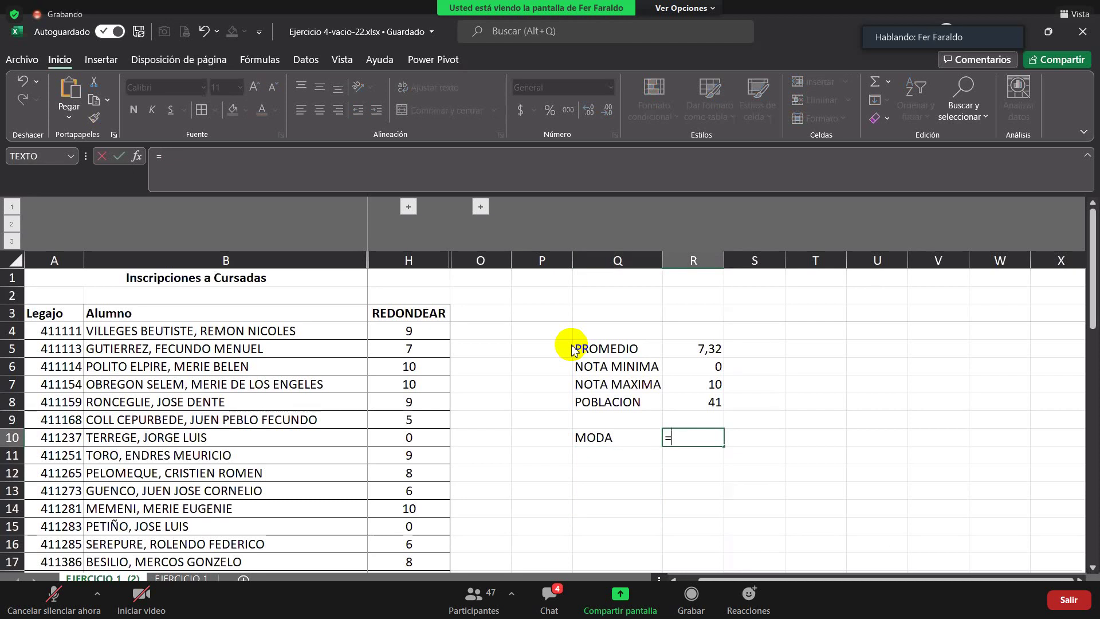
{"action": "type", "text": "MO"}
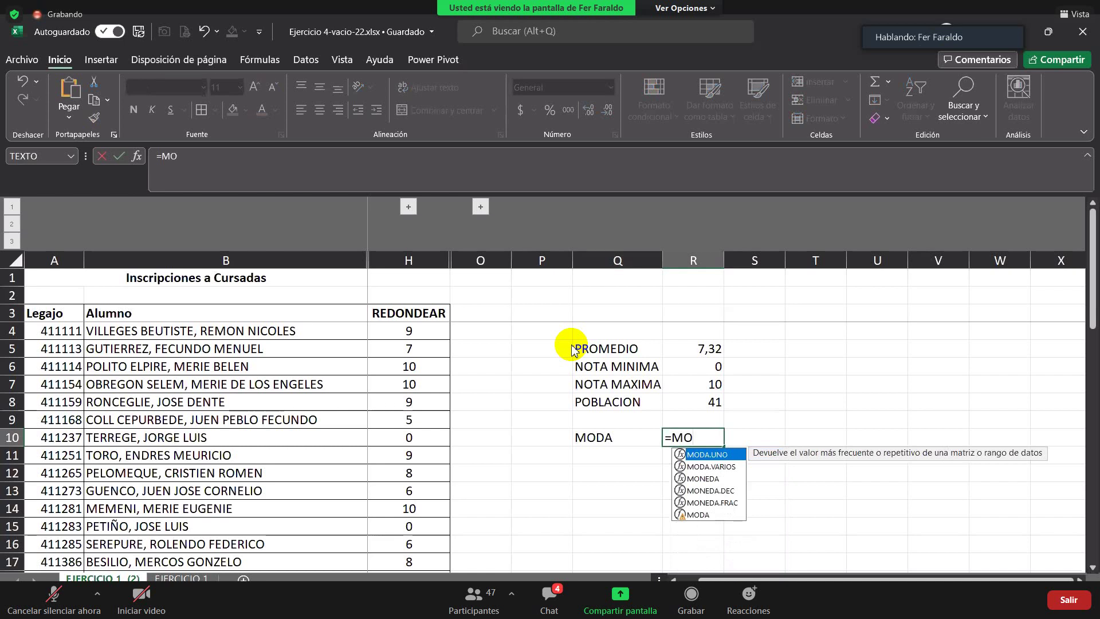
{"action": "type", "text": "D"}
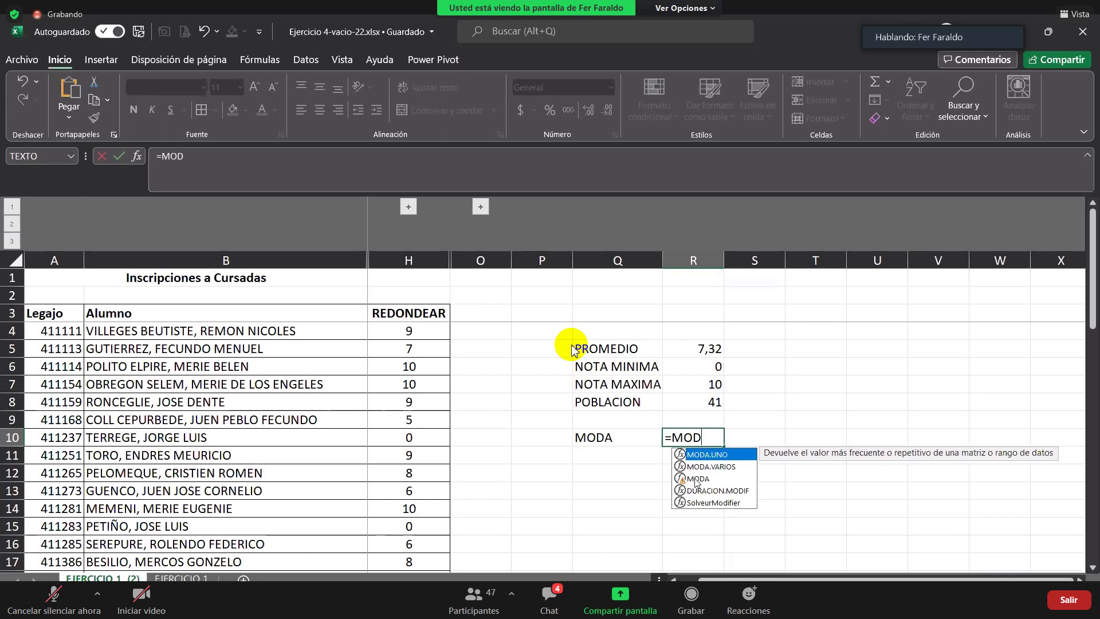
{"action": "double_click", "coordinate": [724, 459]}
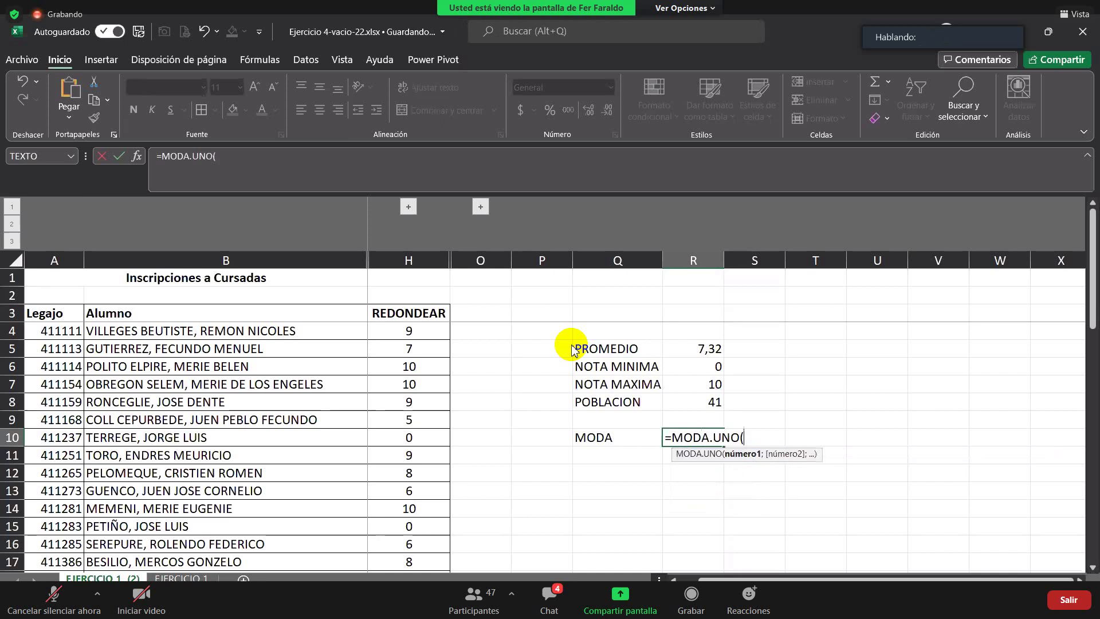
{"action": "left_click", "coordinate": [429, 334]}
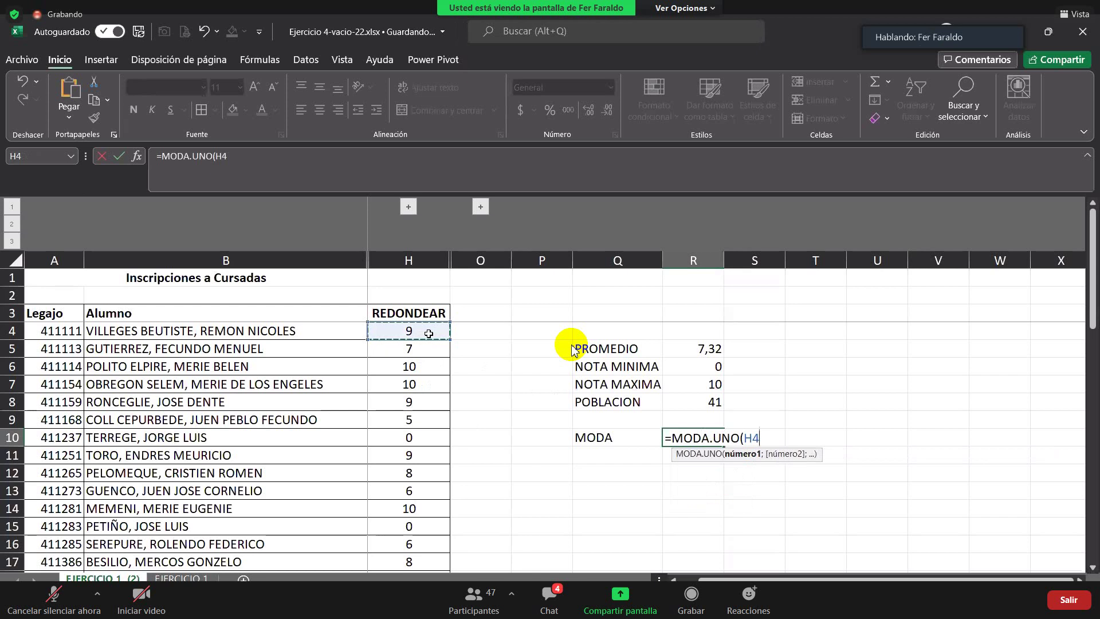
{"action": "key", "text": "ctrl+shift+Down"}
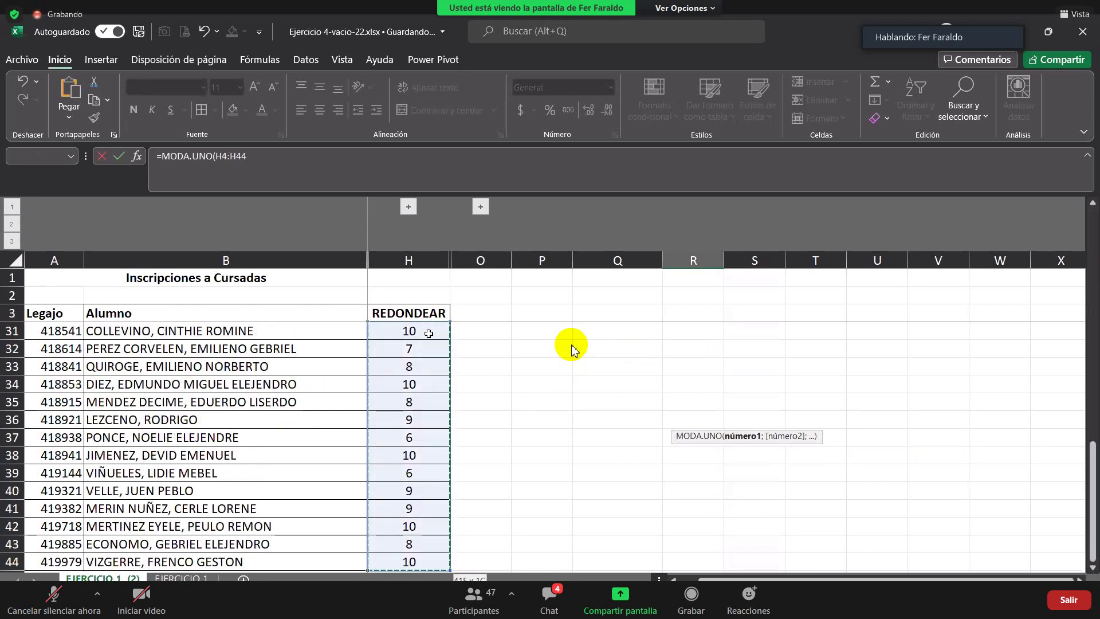
{"action": "key", "text": "Return"}
Check the mode formula in R10 and look through the rounded grades in column H
{"action": "key", "text": "Up"}
{"action": "key", "text": "Up"}
{"action": "key", "text": "Up"}
{"action": "key", "text": "Up"}
{"action": "key", "text": "Up"}
{"action": "key", "text": "Up"}
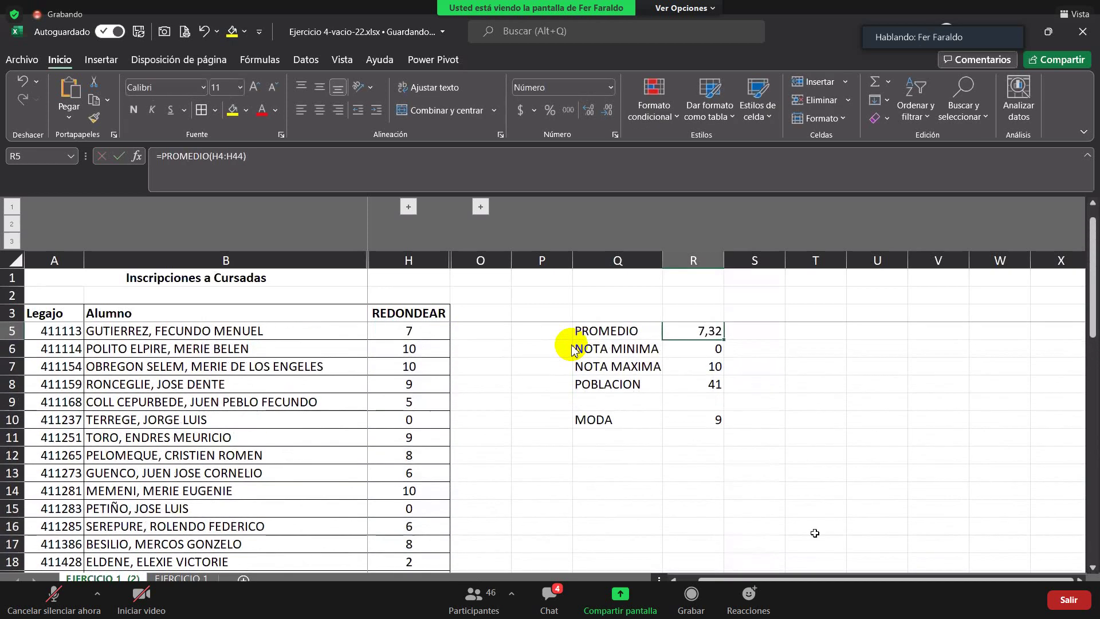
{"action": "left_click", "coordinate": [696, 418]}
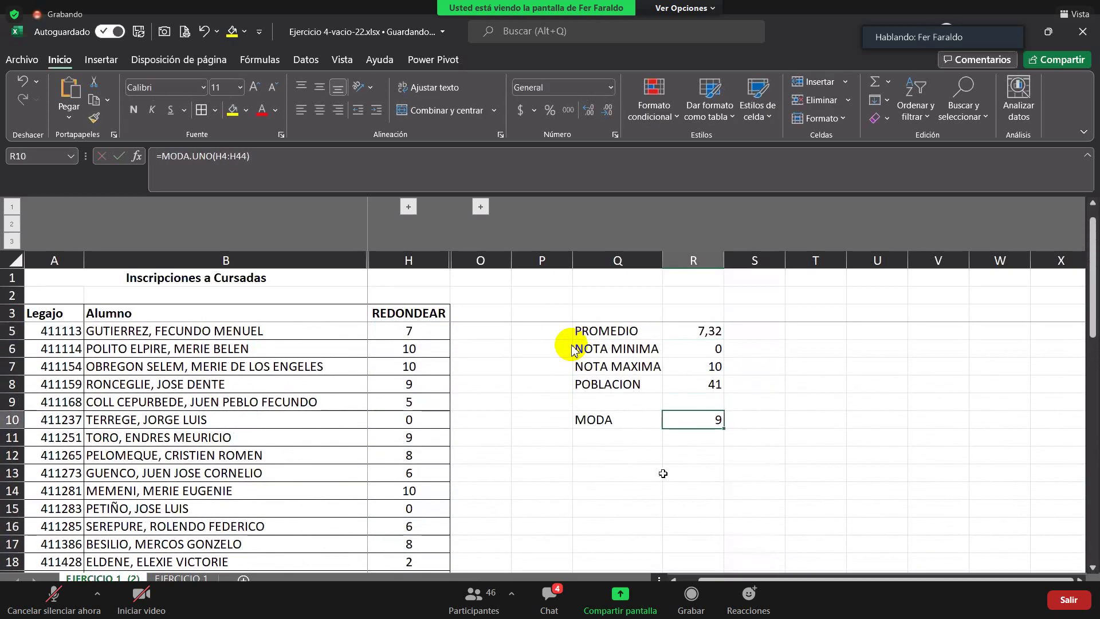
{"action": "scroll", "coordinate": [662, 470], "scroll_direction": "up", "scroll_amount": 1}
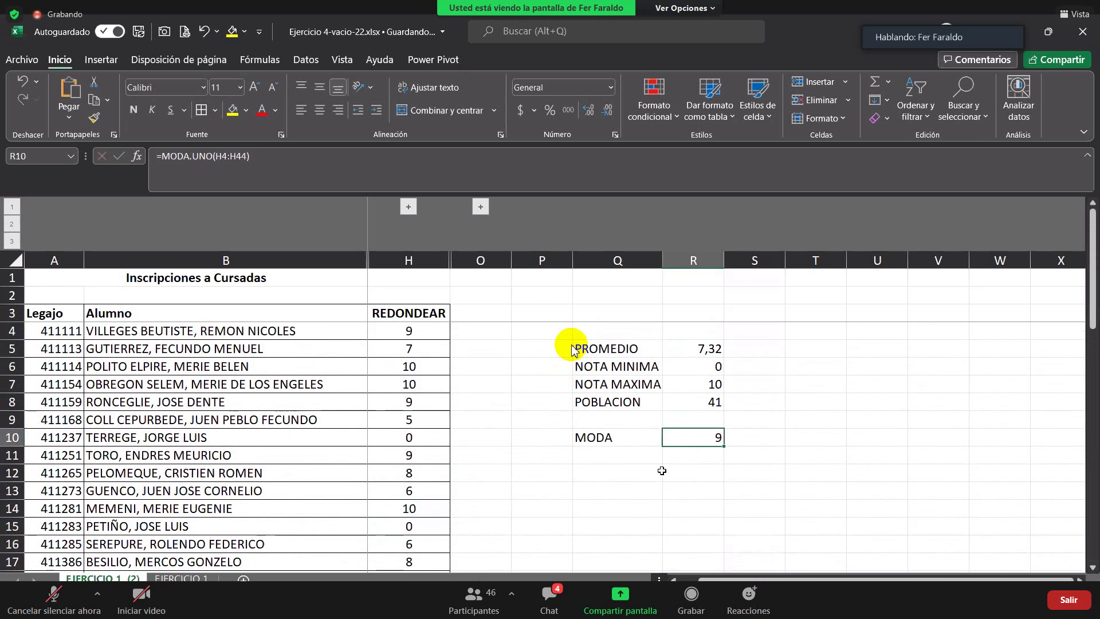
{"action": "scroll", "coordinate": [421, 524], "scroll_direction": "down", "scroll_amount": 6}
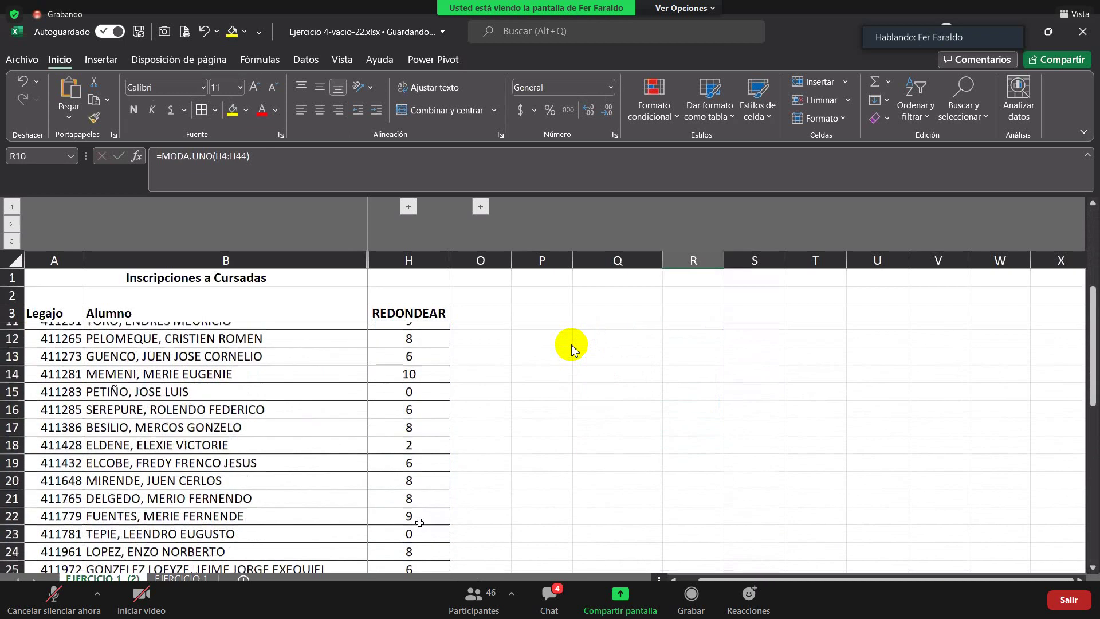
{"action": "scroll", "coordinate": [432, 524], "scroll_direction": "down", "scroll_amount": 6}
{"action": "scroll", "coordinate": [433, 521], "scroll_direction": "up", "scroll_amount": 9}
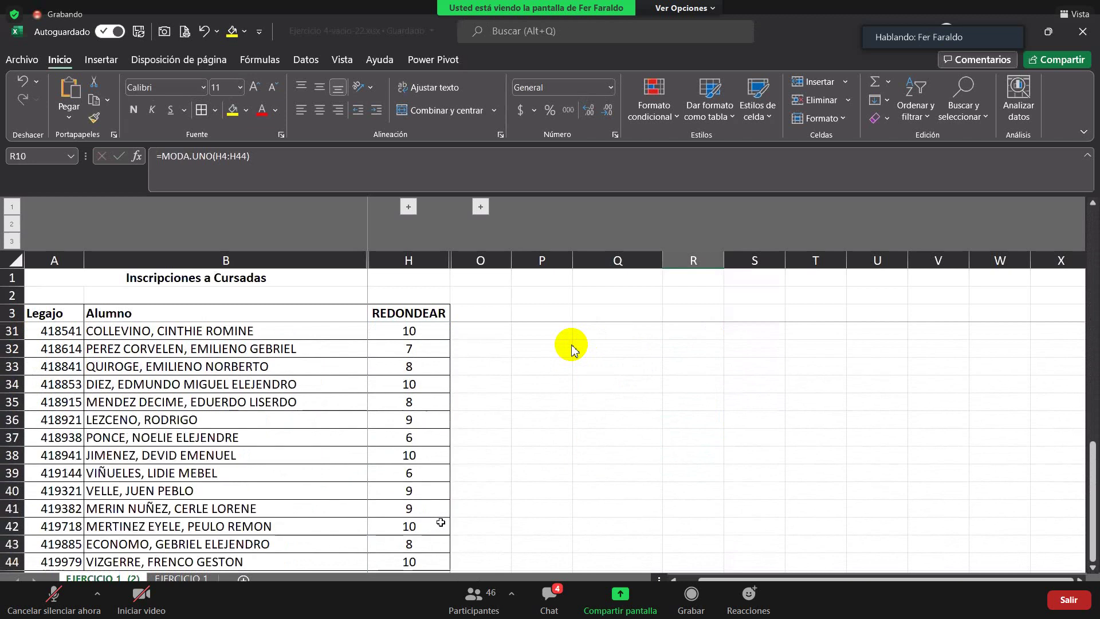
{"action": "scroll", "coordinate": [574, 348], "scroll_direction": "up", "scroll_amount": 3}
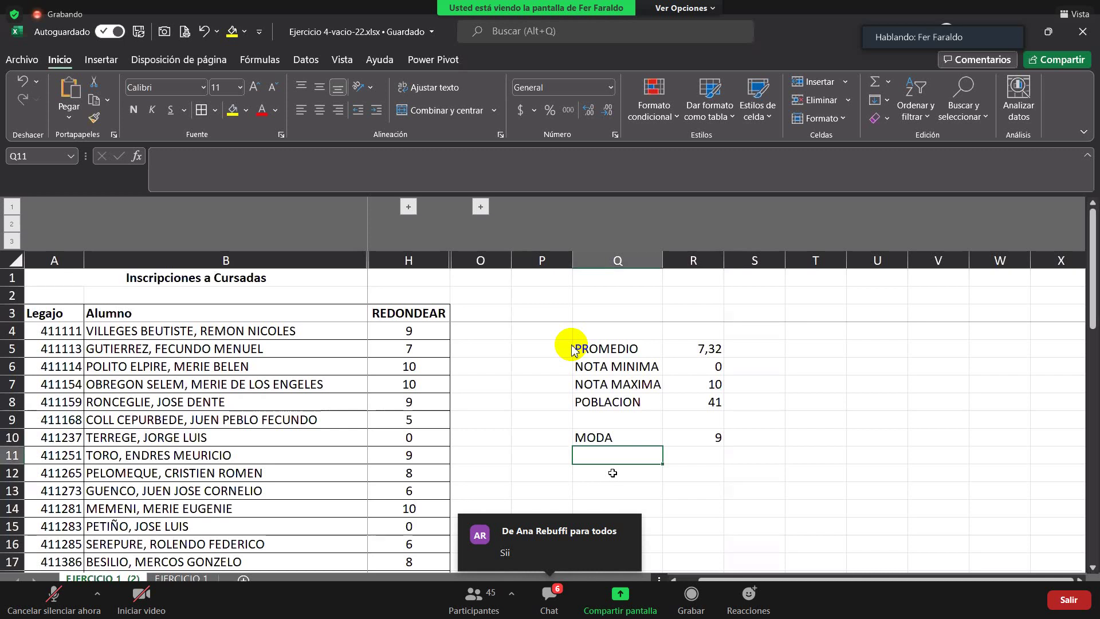
Enter the label MEDIANA in cell Q11
{"action": "type", "text": "MEDIANA"}
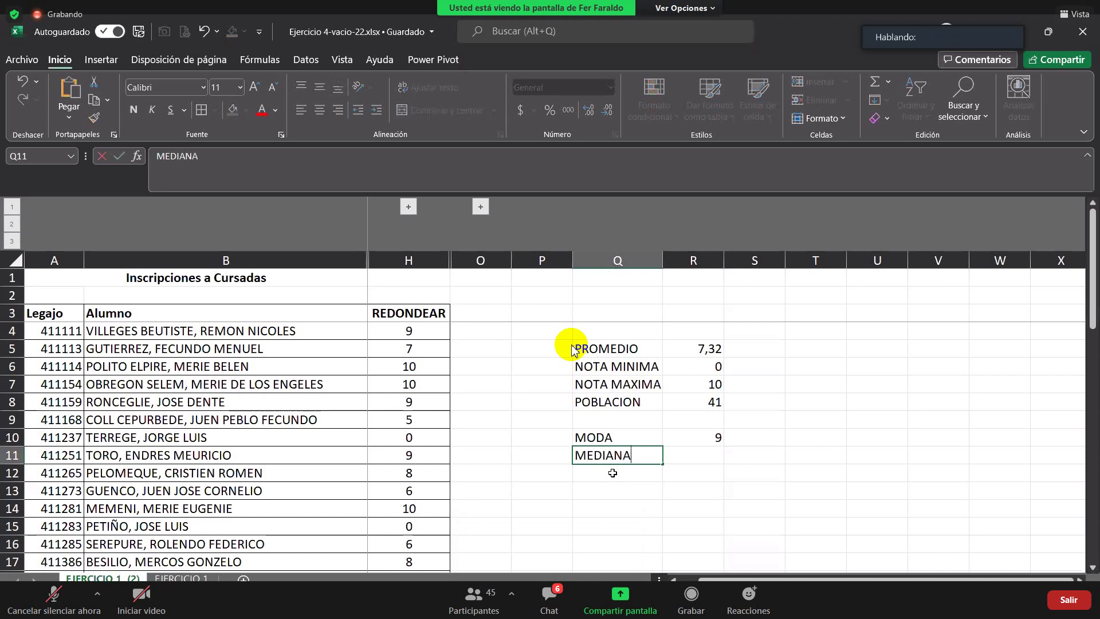
{"action": "key", "text": "Return"}
{"action": "key", "text": "Up"}
Calculate the median of the rounded grades in R11 with =MEDIANA(H4:H44)
{"action": "left_click", "coordinate": [733, 451]}
{"action": "left_click", "coordinate": [692, 458]}
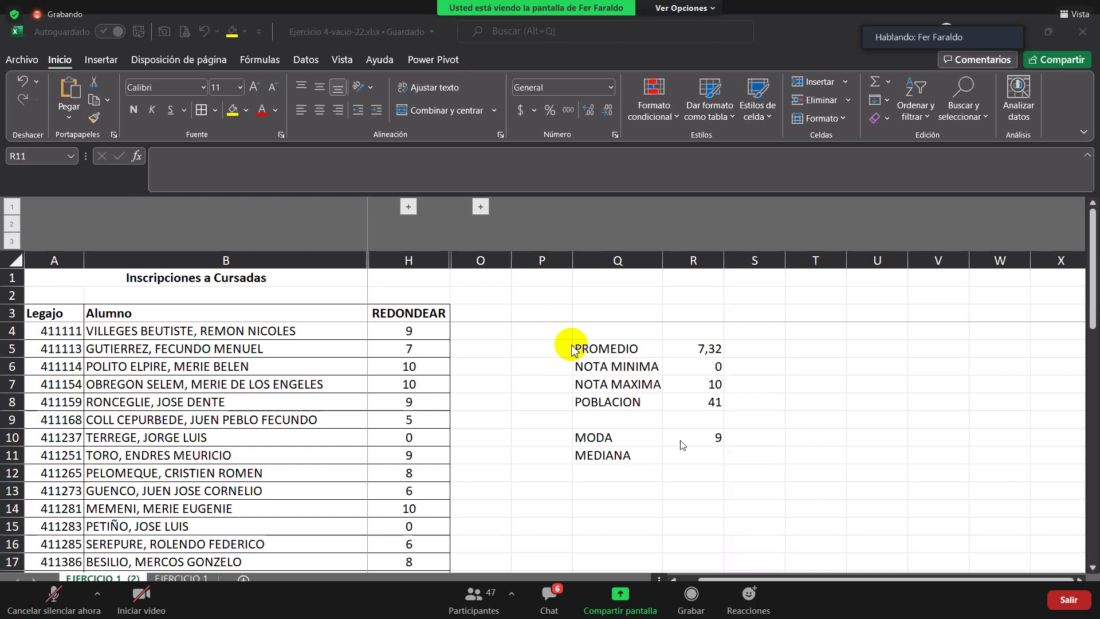
{"action": "left_click", "coordinate": [711, 456]}
{"action": "type", "text": "="}
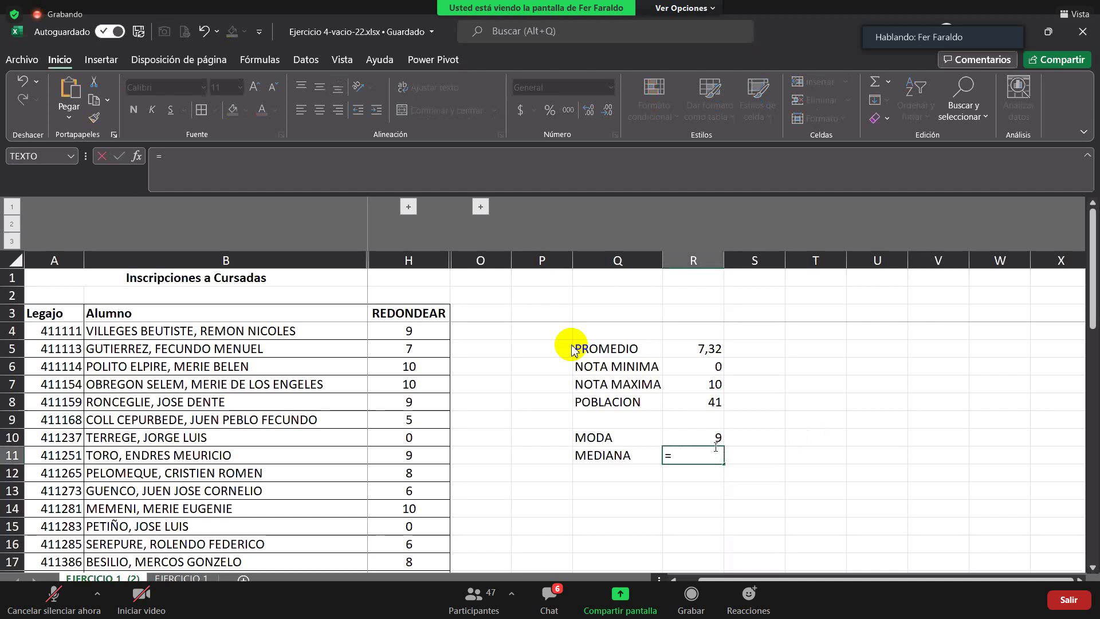
{"action": "type", "text": "MEDI"}
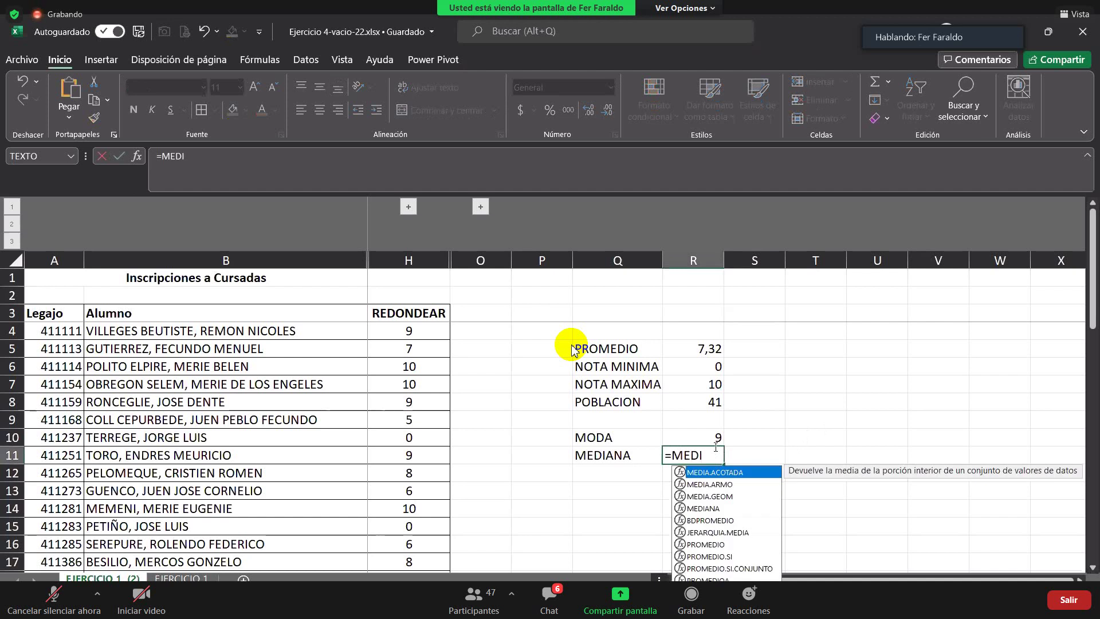
{"action": "type", "text": "A"}
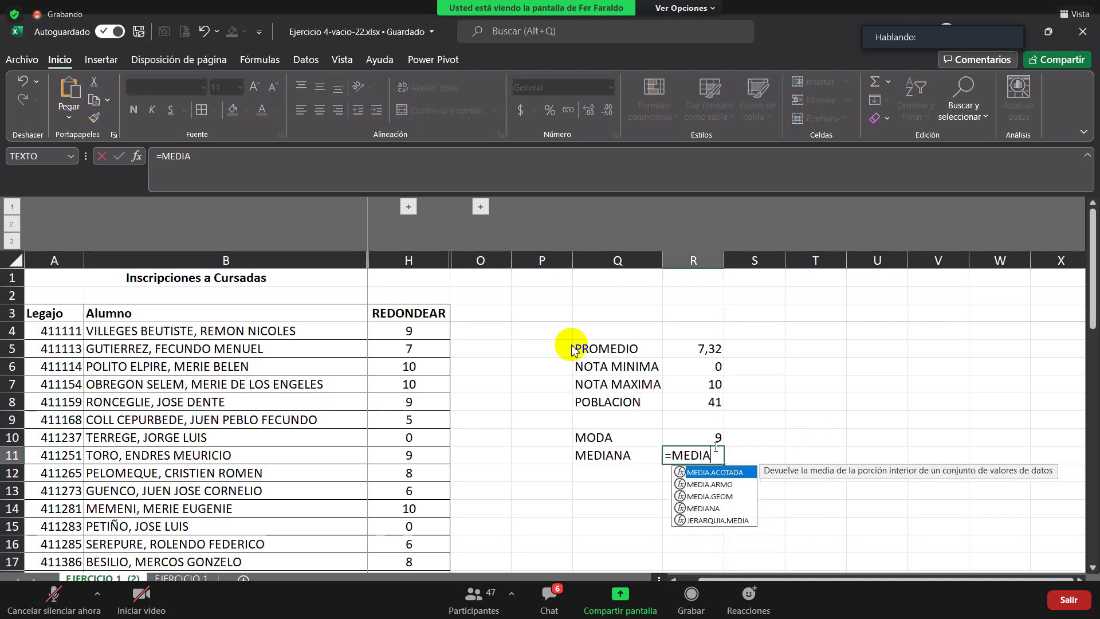
{"action": "left_click", "coordinate": [731, 512]}
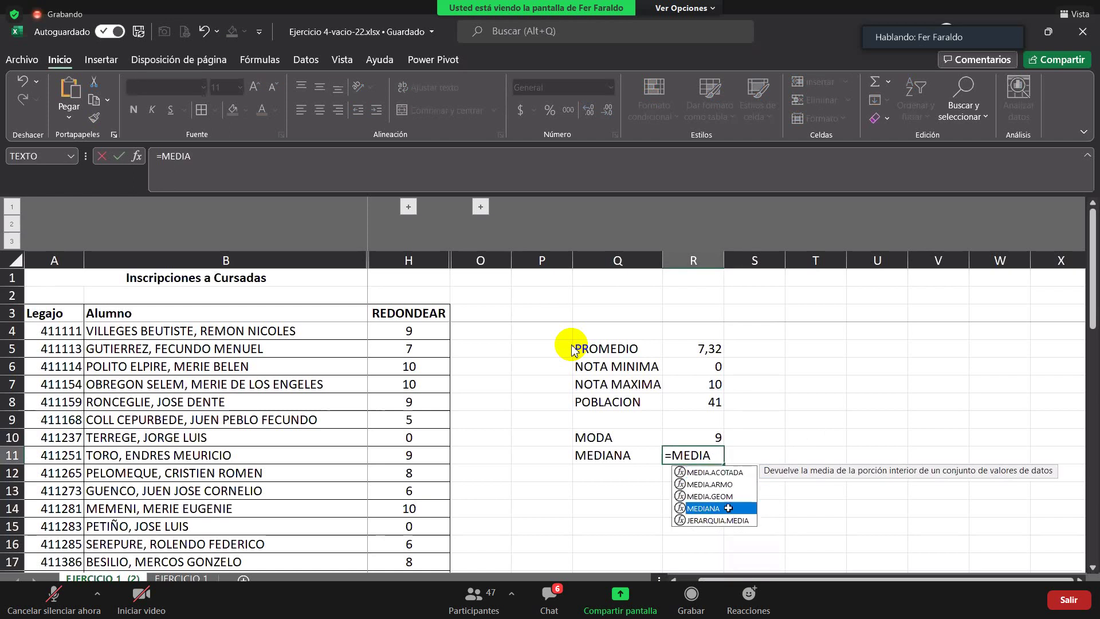
{"action": "key", "text": "Tab"}
{"action": "left_click", "coordinate": [412, 331]}
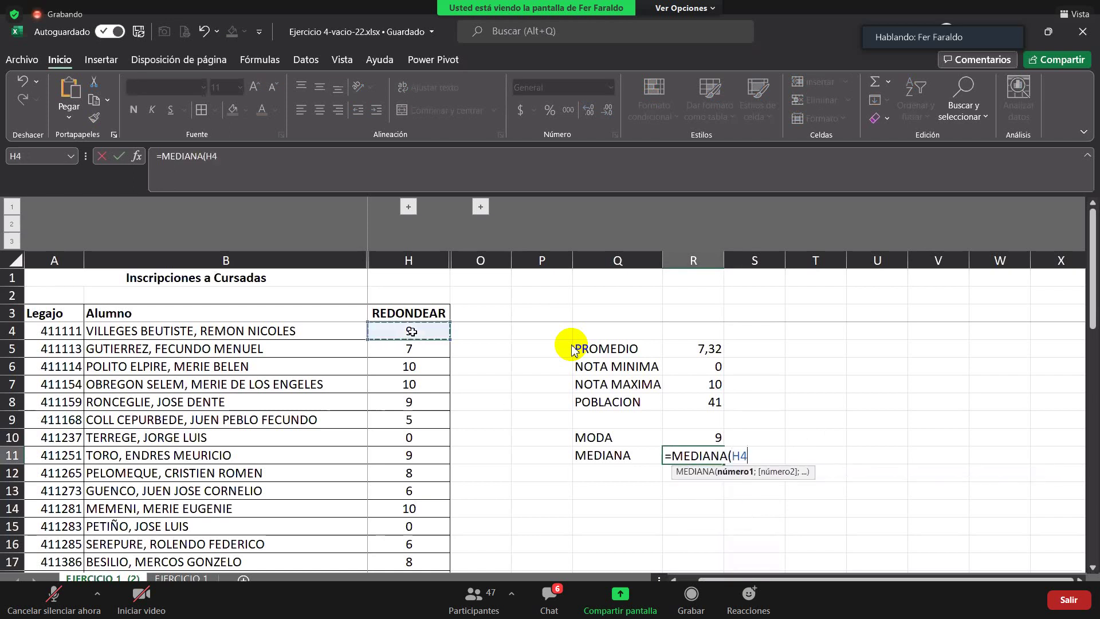
{"action": "key", "text": "ctrl+shift+Down"}
{"action": "key", "text": "Return"}
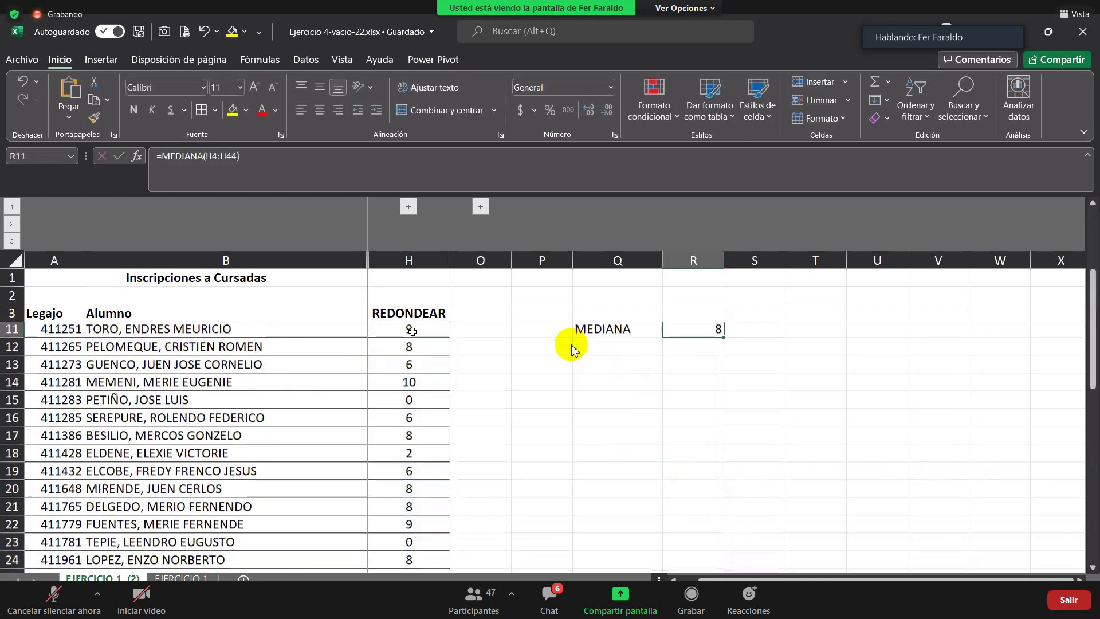
Check the formulas behind the mode in R10, the median in R11 and the minimum grade in R6
{"action": "key", "text": "Down"}
{"action": "key", "text": "Down"}
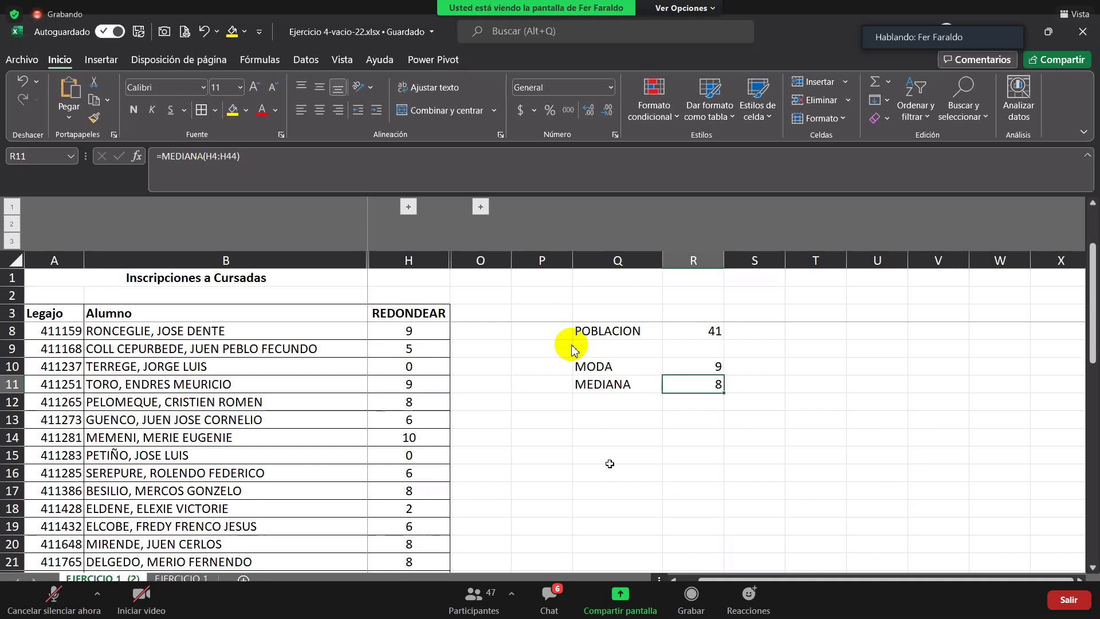
{"action": "scroll", "coordinate": [607, 462], "scroll_direction": "up", "scroll_amount": 2}
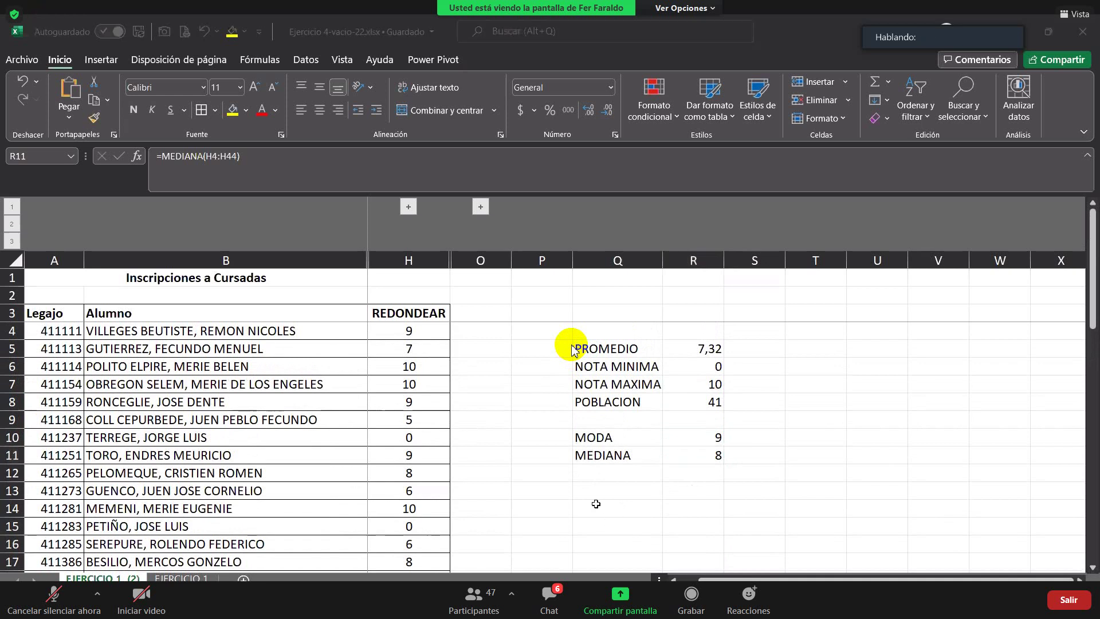
{"action": "left_click", "coordinate": [600, 479]}
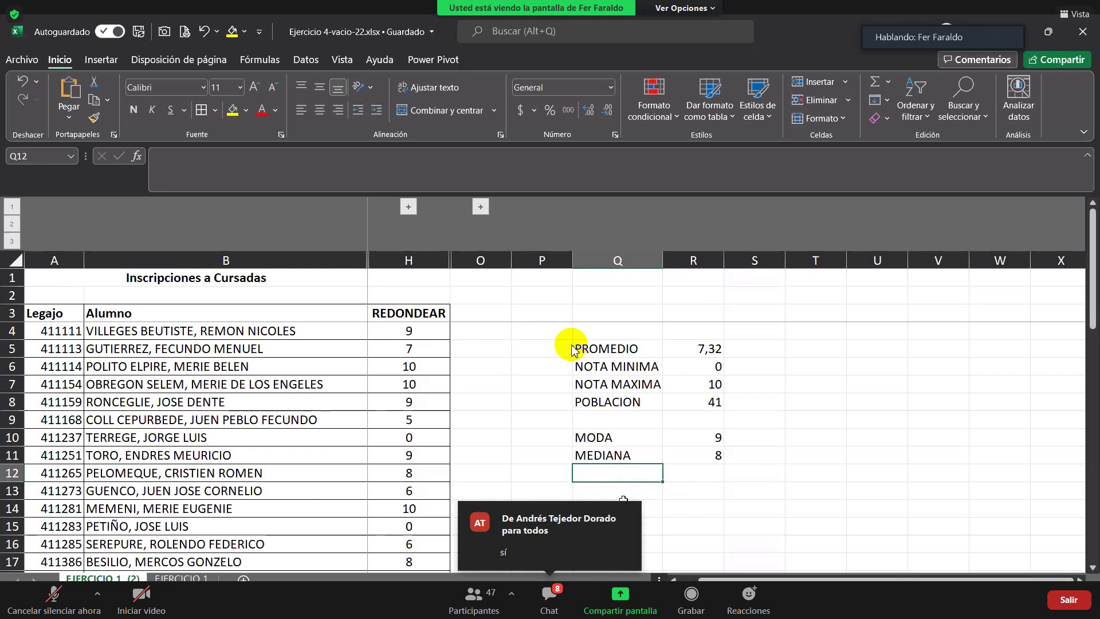
{"action": "left_click", "coordinate": [695, 442]}
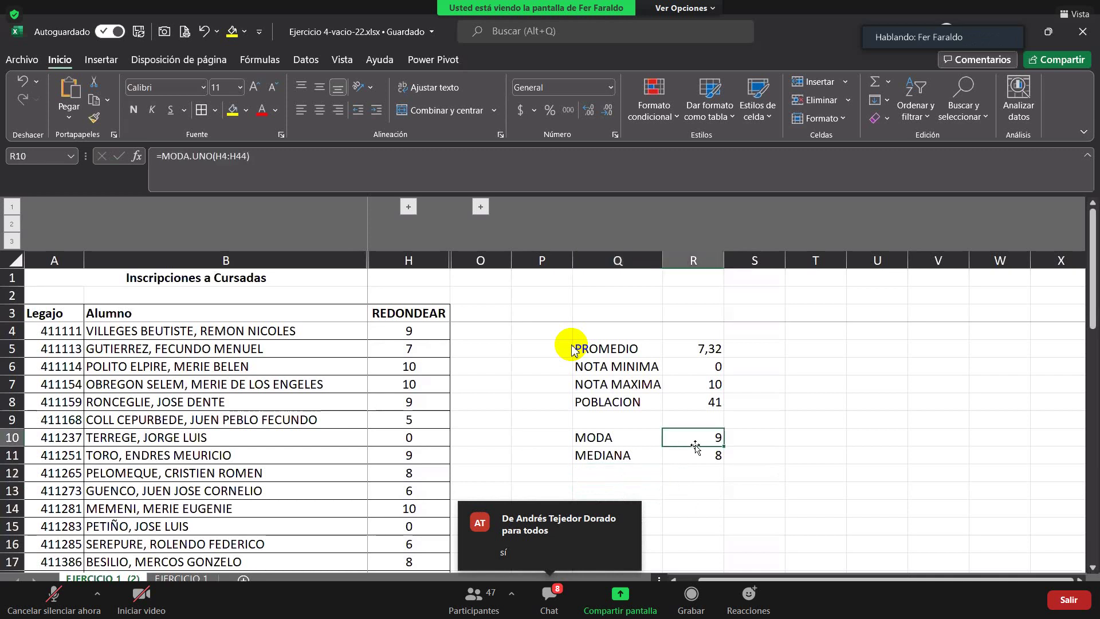
{"action": "left_click", "coordinate": [684, 451]}
{"action": "left_click", "coordinate": [702, 369]}
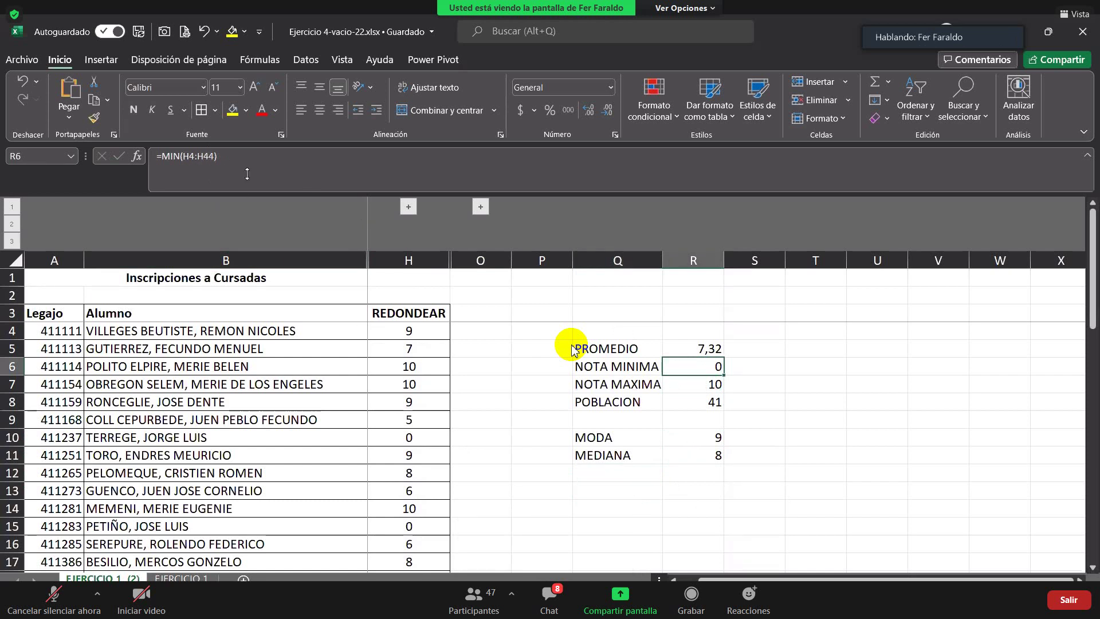
Review the formulas behind the median in R11, the mode in R10, the maximum grade in R7 and the average in R5
{"action": "left_click", "coordinate": [702, 457]}
{"action": "left_click", "coordinate": [696, 439]}
{"action": "left_click", "coordinate": [706, 383]}
{"action": "left_click", "coordinate": [703, 343]}
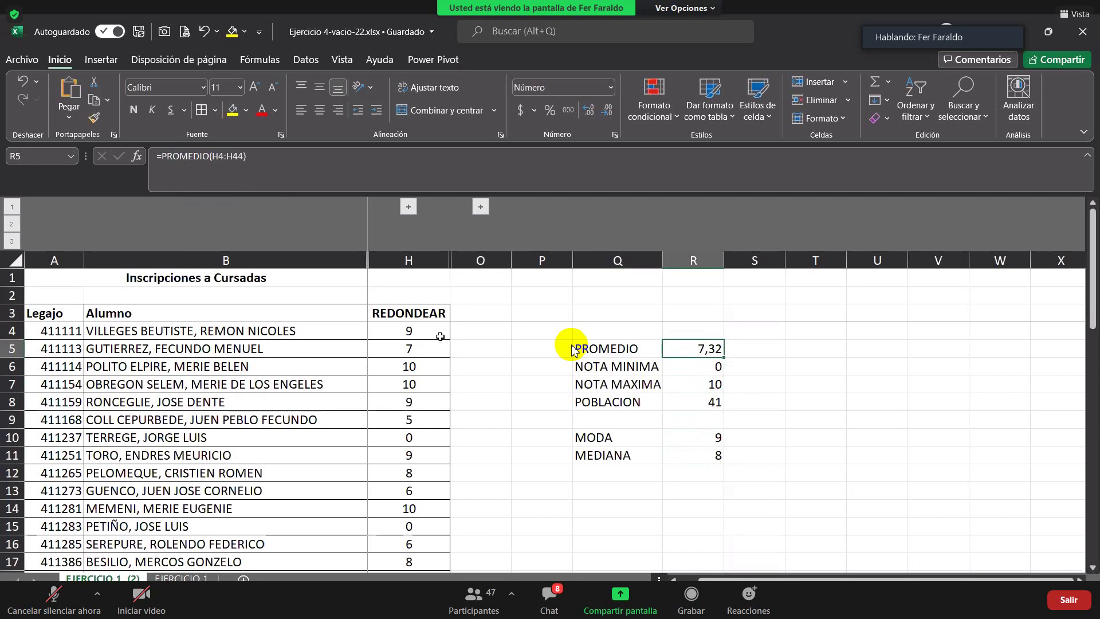
{"action": "left_click", "coordinate": [239, 155]}
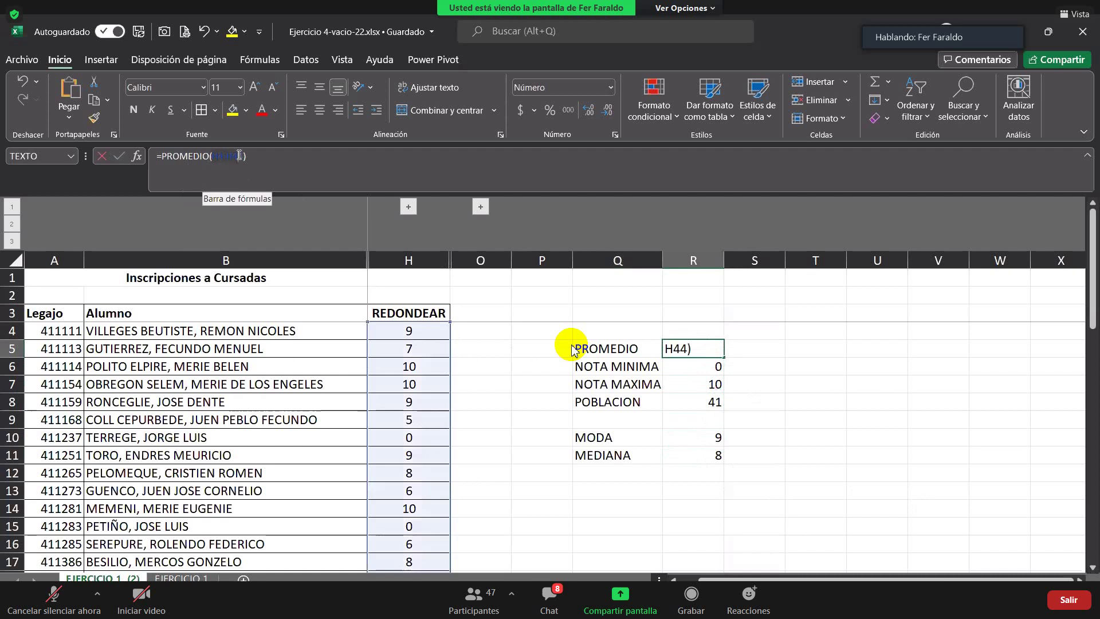
{"action": "left_click", "coordinate": [388, 162]}
{"action": "key", "text": "Return"}
{"action": "left_click", "coordinate": [705, 490]}
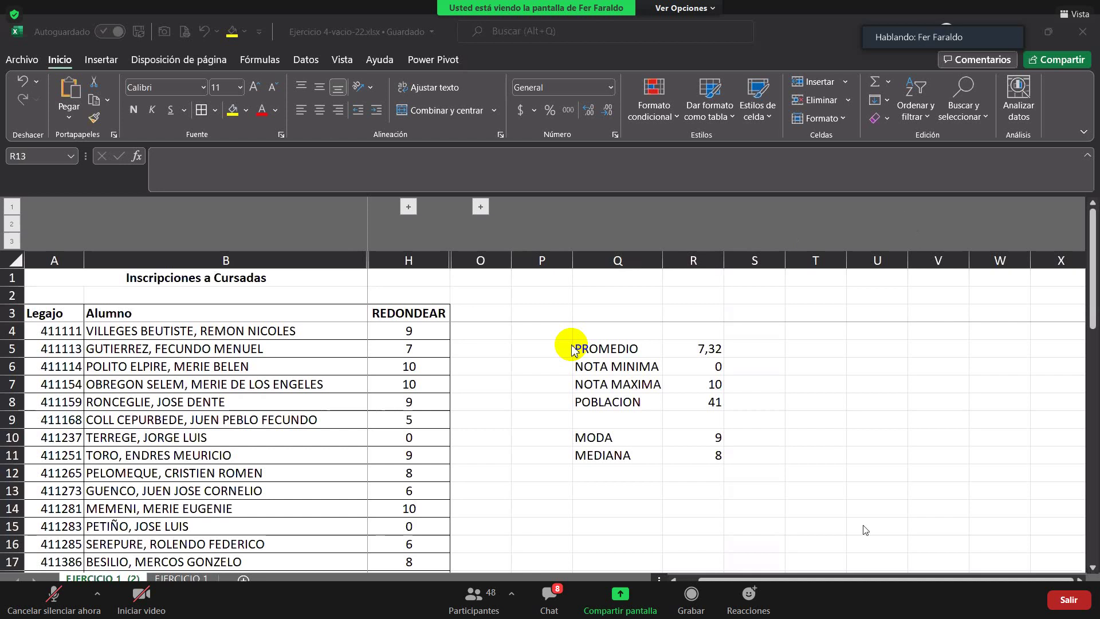
{"action": "left_click", "coordinate": [680, 475]}
{"action": "left_click", "coordinate": [565, 479]}
{"action": "left_click", "coordinate": [597, 476]}
{"action": "left_click", "coordinate": [695, 482]}
{"action": "left_click", "coordinate": [623, 474]}
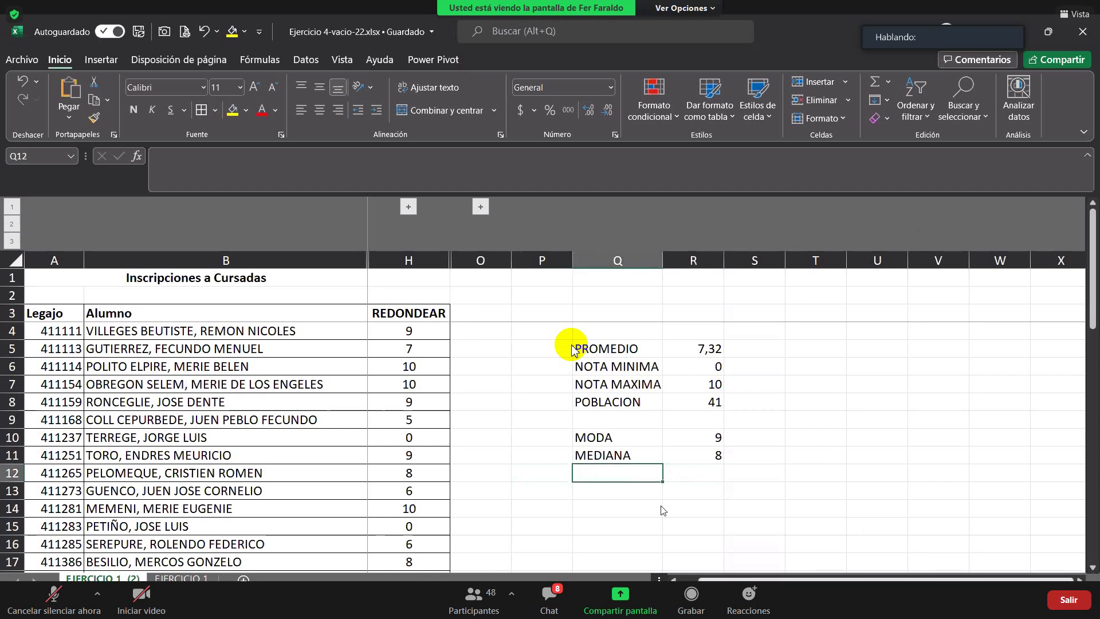
Name the rounded grades range H4:H44 as POB
{"action": "left_click", "coordinate": [434, 337]}
{"action": "left_click_drag", "start_coordinate": [434, 344], "coordinate": [436, 510]}
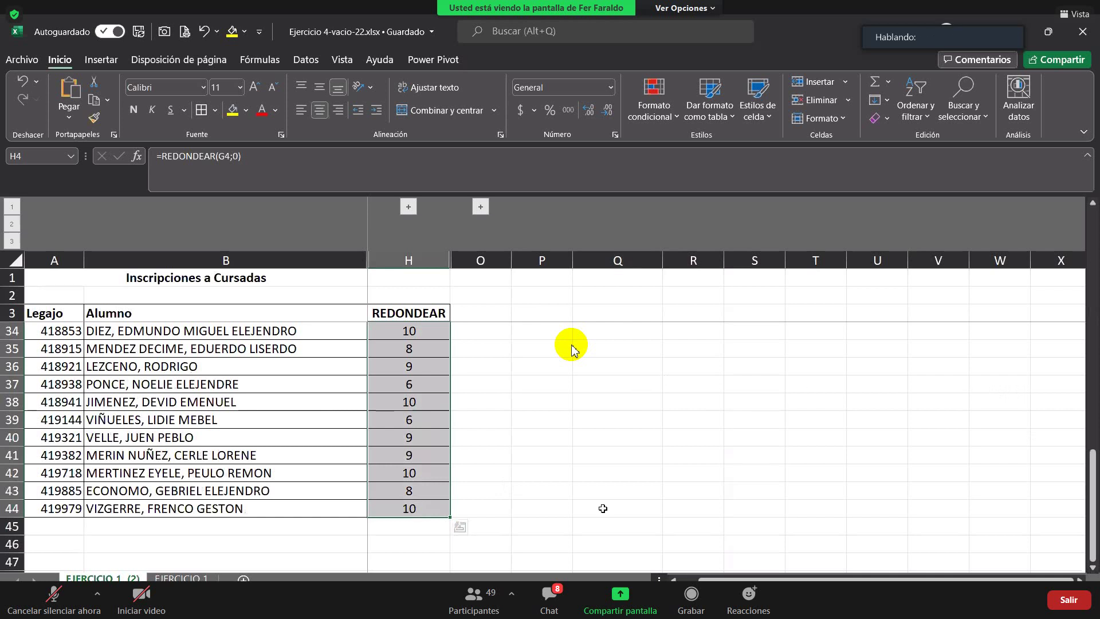
{"action": "scroll", "coordinate": [727, 504], "scroll_direction": "up", "scroll_amount": 10}
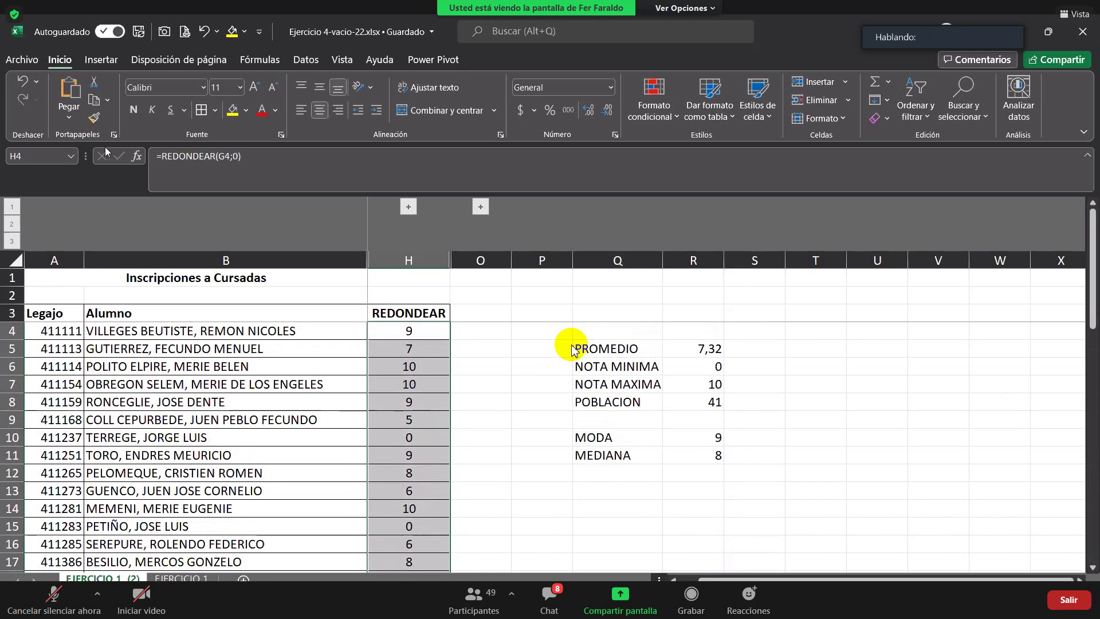
{"action": "left_click", "coordinate": [45, 158]}
{"action": "type", "text": "POB"}
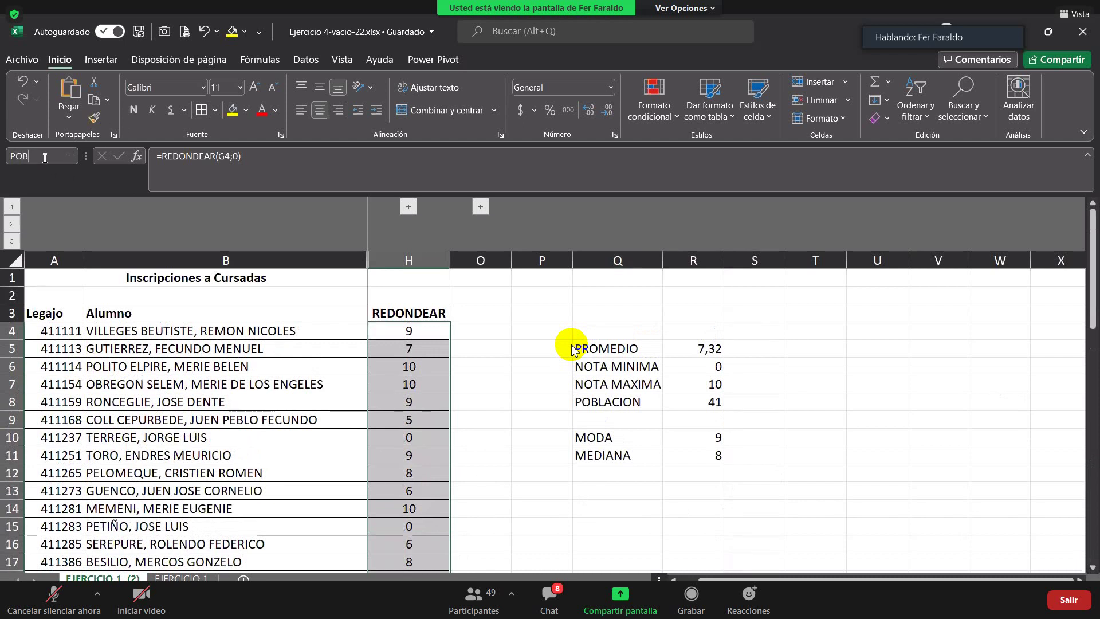
{"action": "key", "text": "Return"}
Try the named range in R12 with the formula =MEDIANA(POB), and clear the cell
{"action": "left_click", "coordinate": [566, 471]}
{"action": "left_click", "coordinate": [592, 469]}
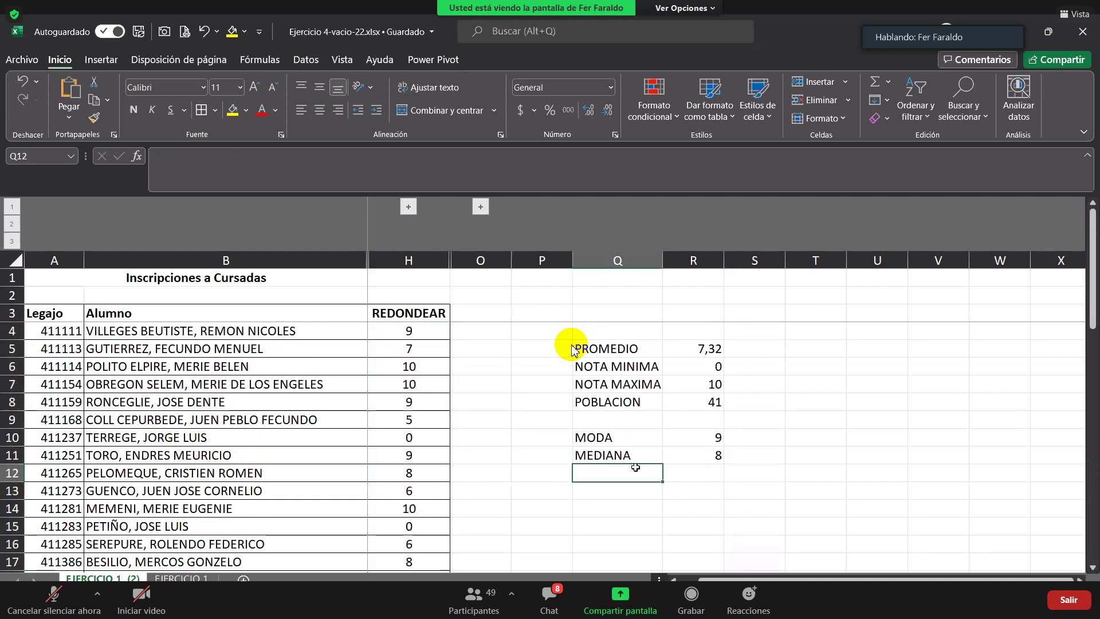
{"action": "key", "text": "Right"}
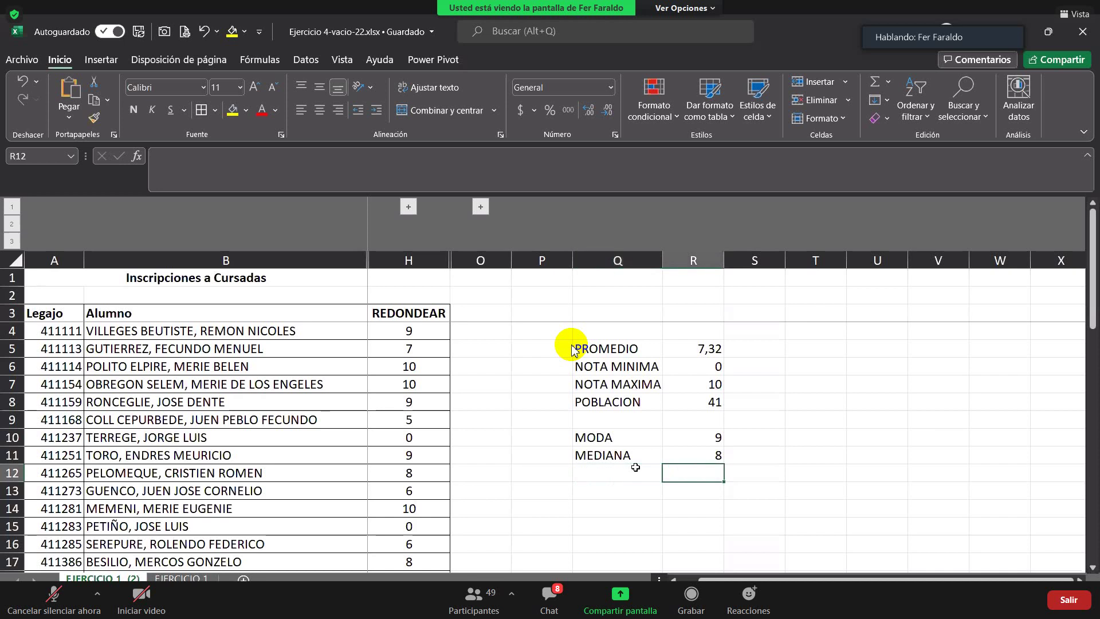
{"action": "type", "text": "="}
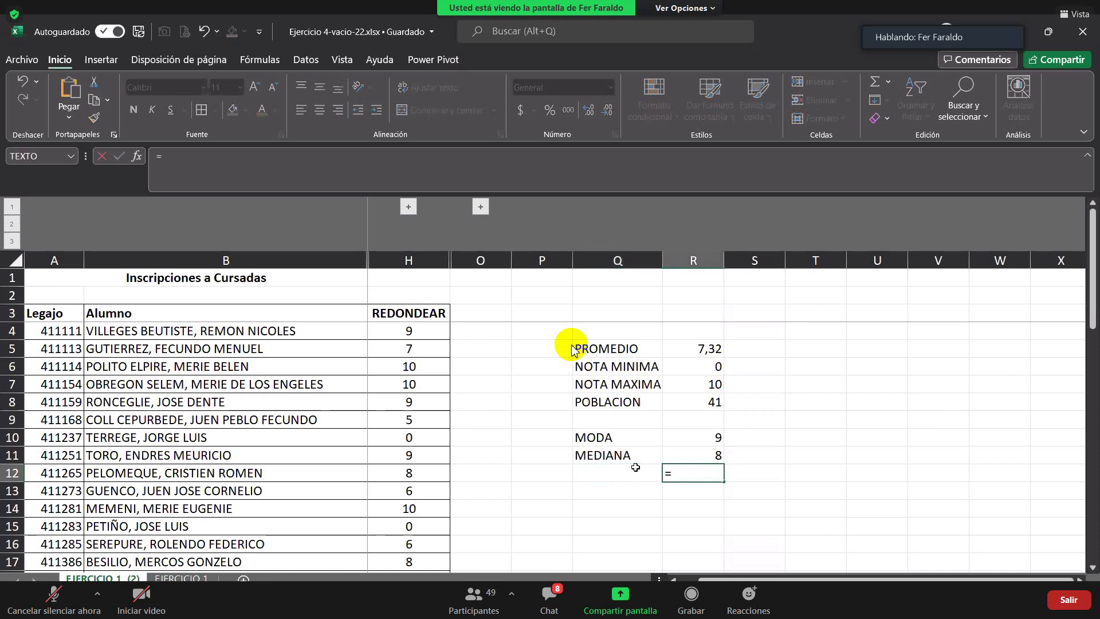
{"action": "type", "text": "MEDINA"}
{"action": "key", "text": "BackSpace"}
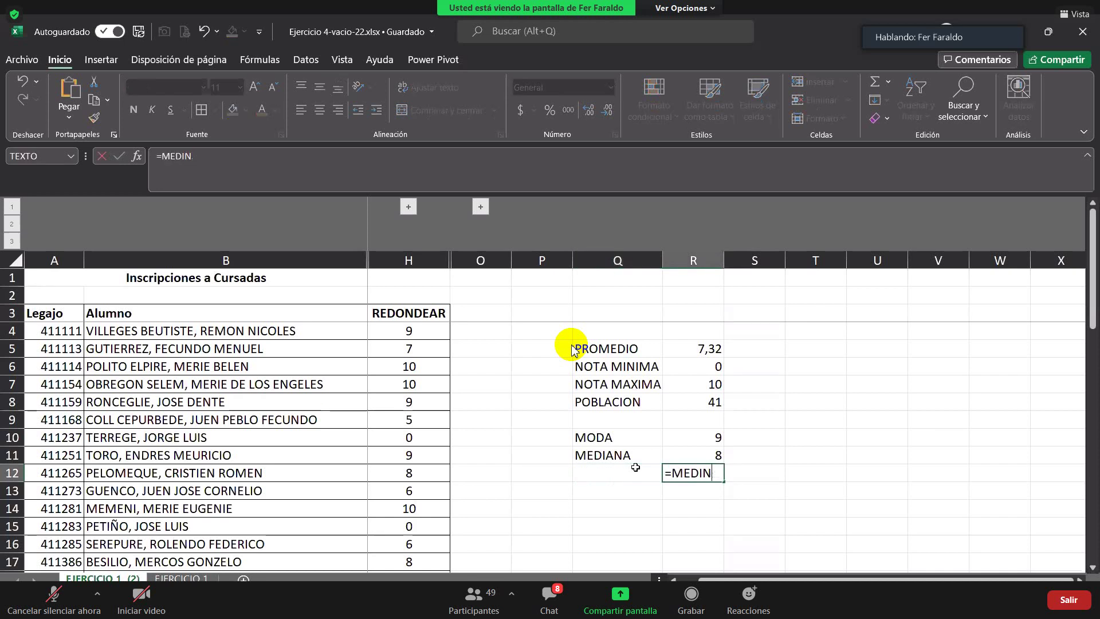
{"action": "key", "text": "BackSpace"}
{"action": "type", "text": "ANA(PO"}
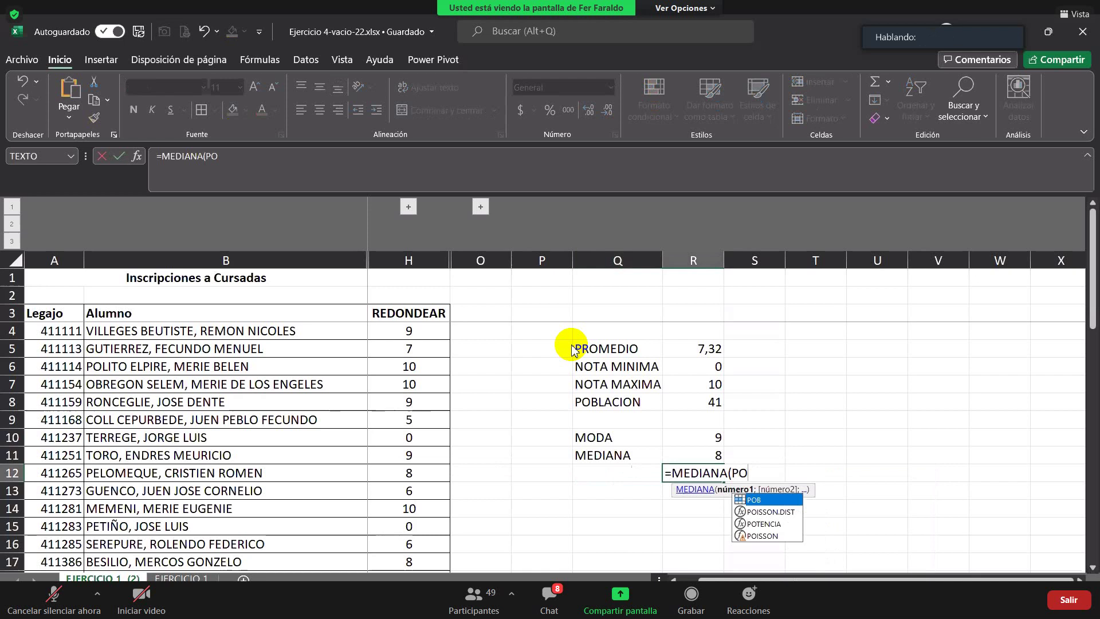
{"action": "double_click", "coordinate": [754, 499]}
{"action": "type", "text": ")"}
{"action": "key", "text": "ctrl+Return"}
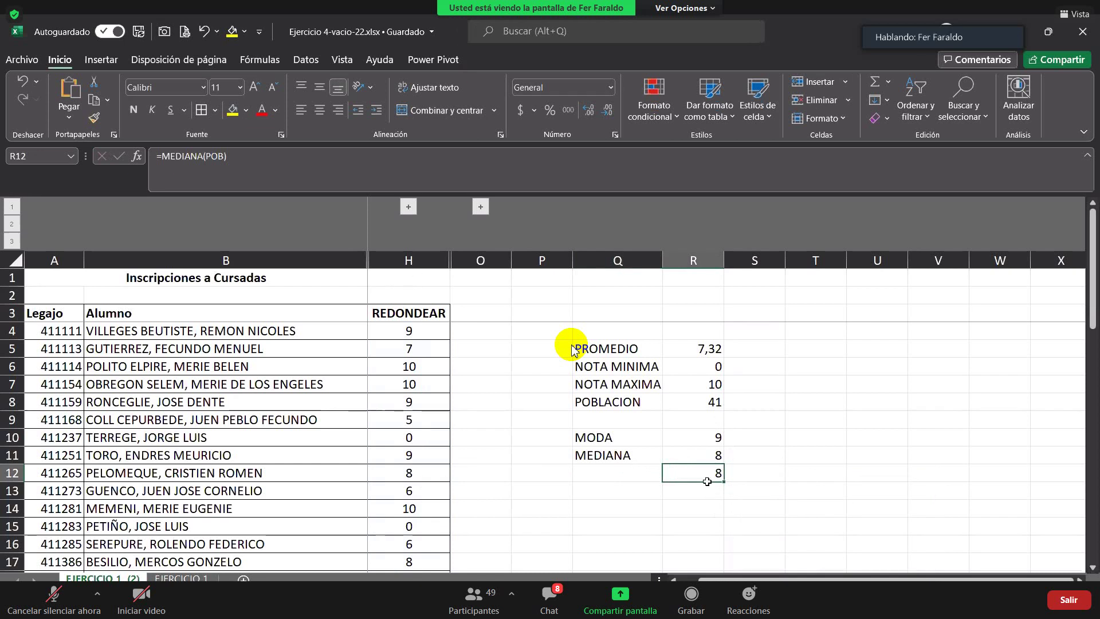
{"action": "key", "text": "Delete"}
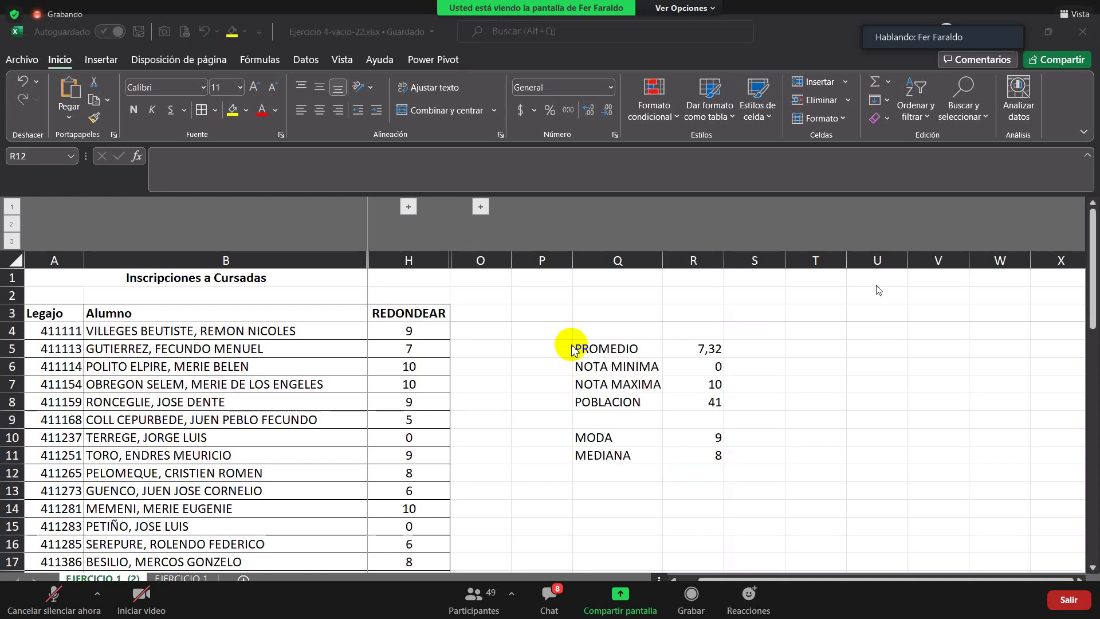
Enter the label RANGO MEDIO in cell Q12
{"action": "left_click", "coordinate": [592, 471]}
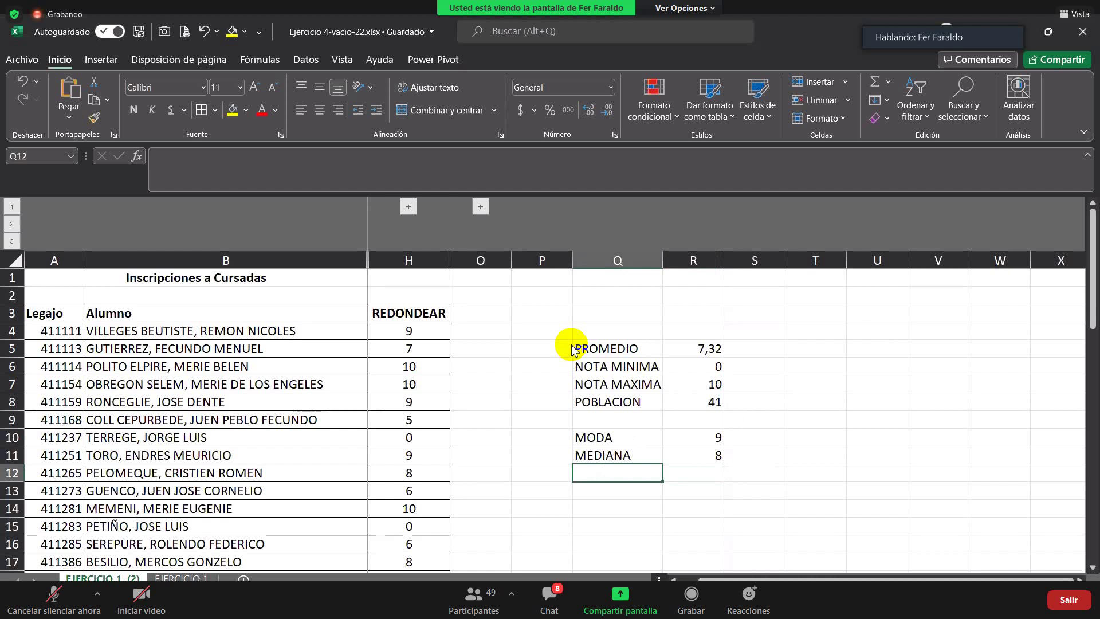
{"action": "type", "text": "RAN"}
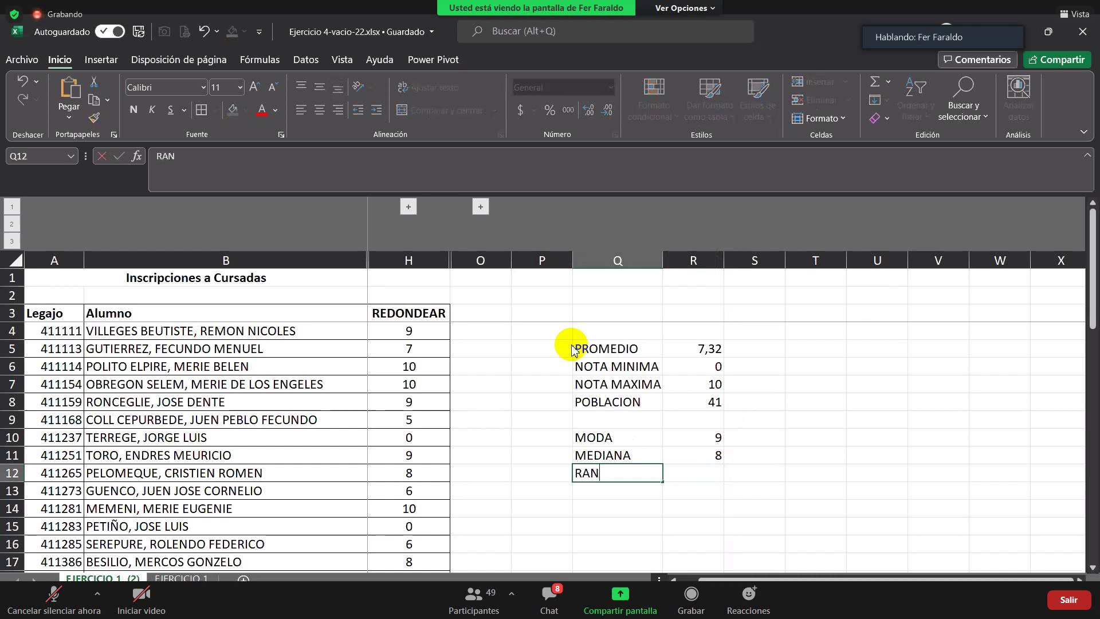
{"action": "type", "text": "GO MEDIO"}
{"action": "key", "text": "Tab"}
Calculate the mid-range in R12 from the maximum and minimum grades with =(R7-R6)/2
{"action": "type", "text": "=("}
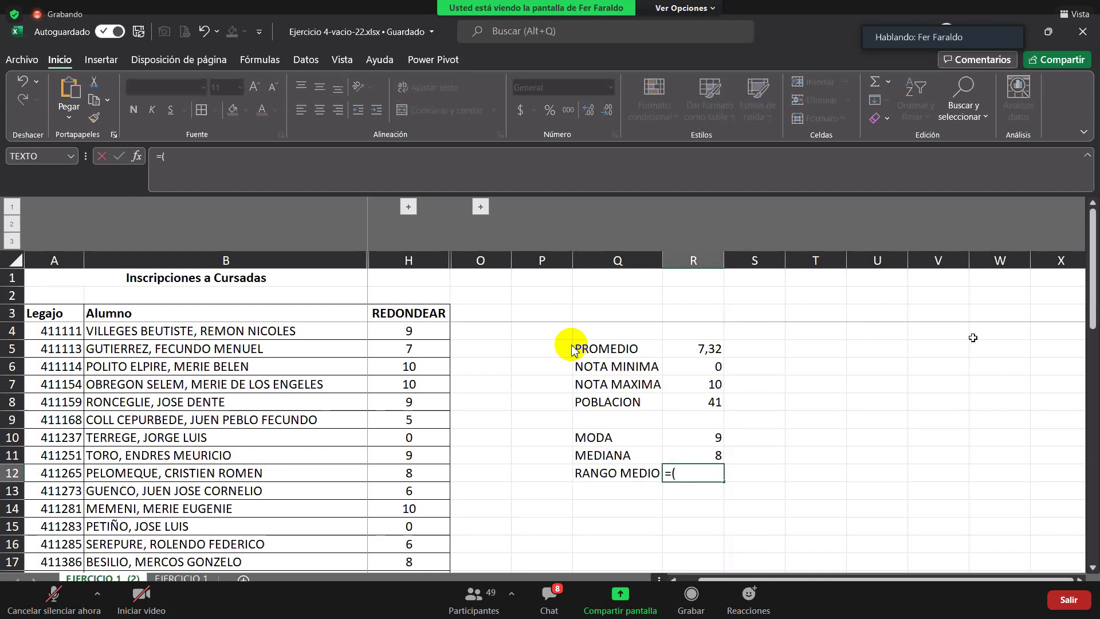
{"action": "left_click", "coordinate": [686, 378]}
{"action": "type", "text": "-"}
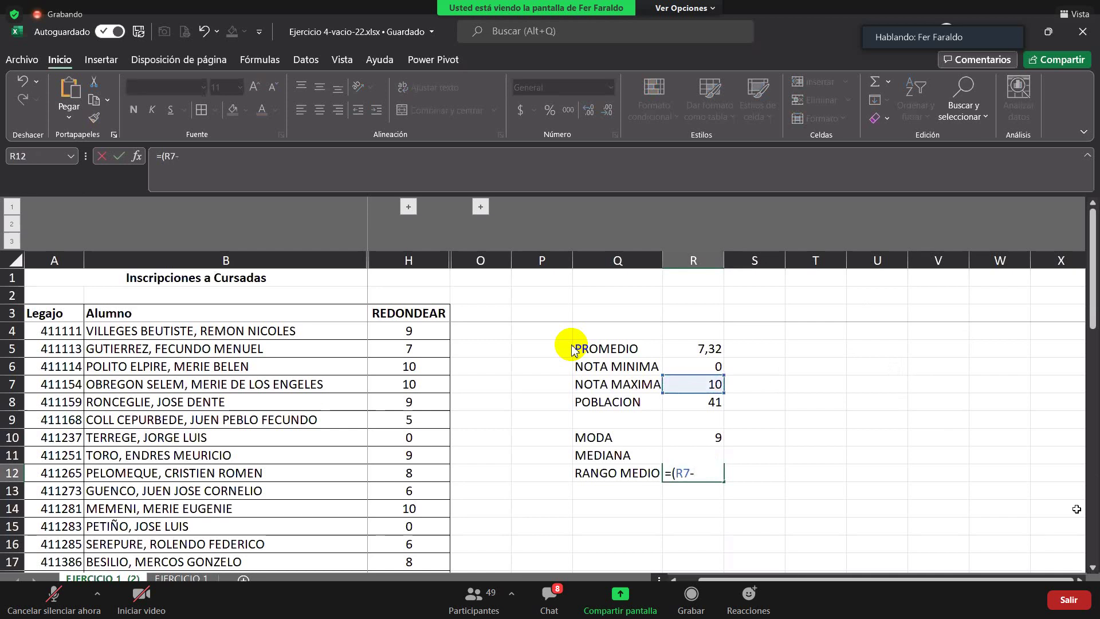
{"action": "left_click", "coordinate": [700, 367]}
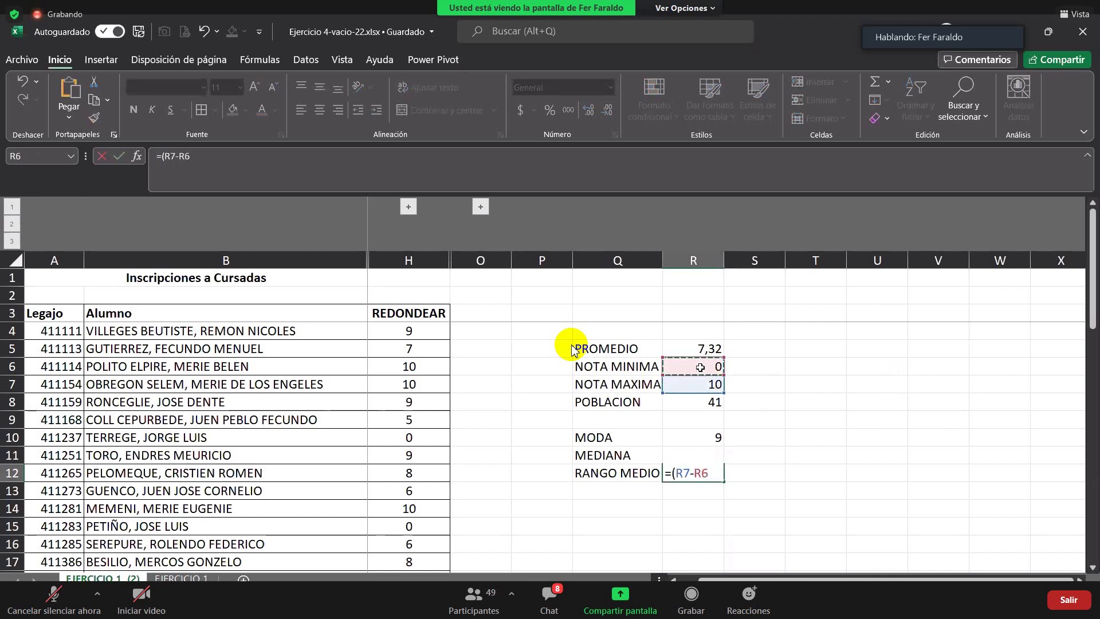
{"action": "type", "text": ")/2"}
{"action": "key", "text": "ctrl+Return"}
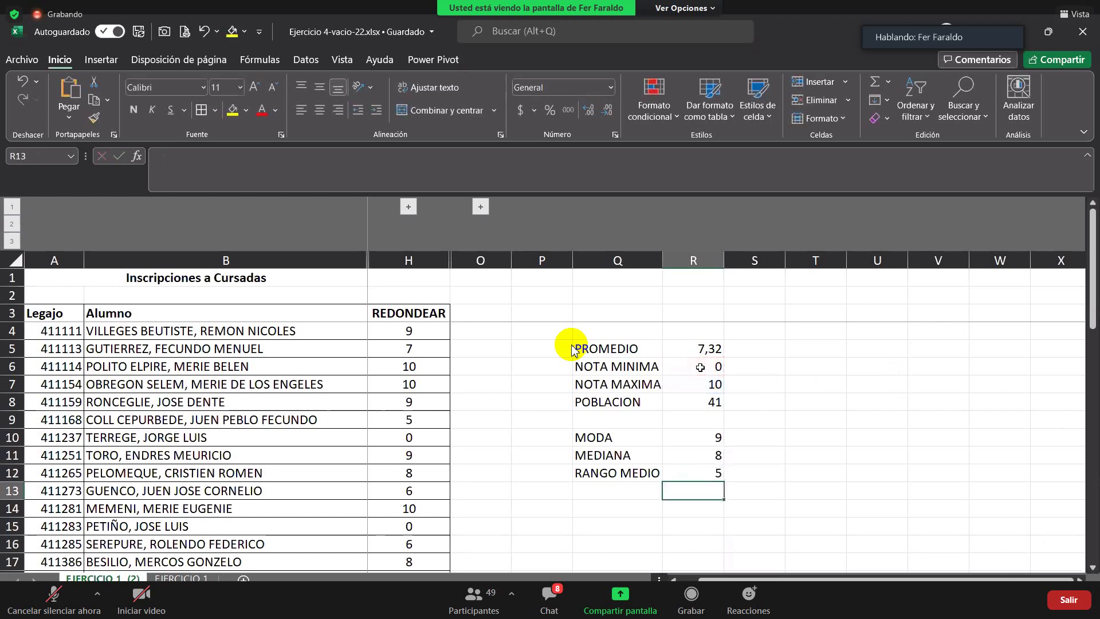
{"action": "key", "text": "Left"}
{"action": "key", "text": "Right"}
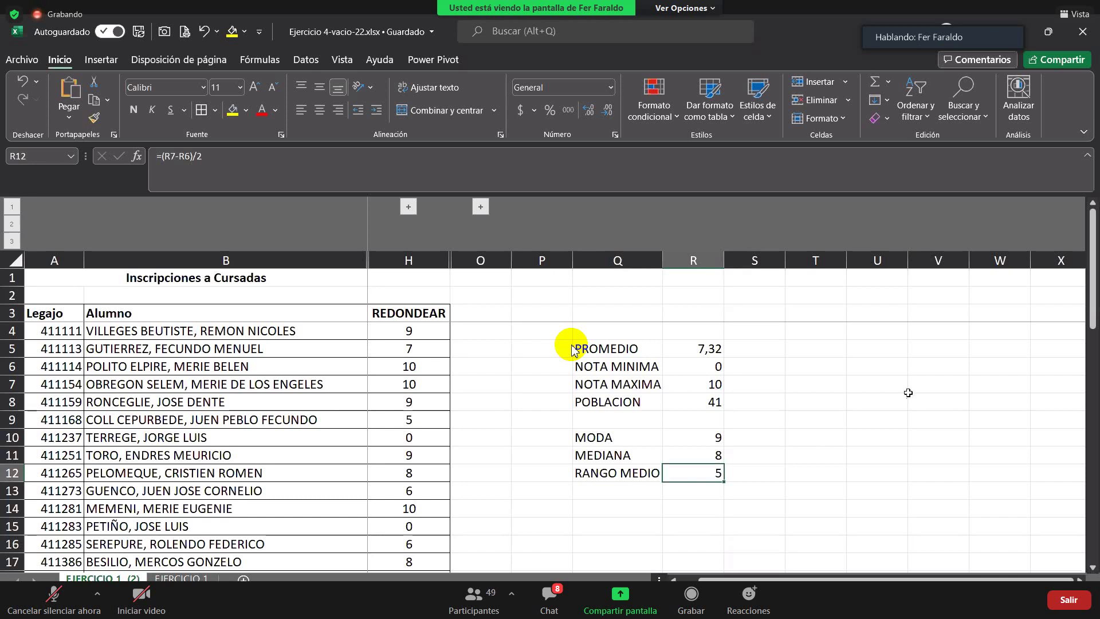
{"action": "left_click", "coordinate": [608, 495]}
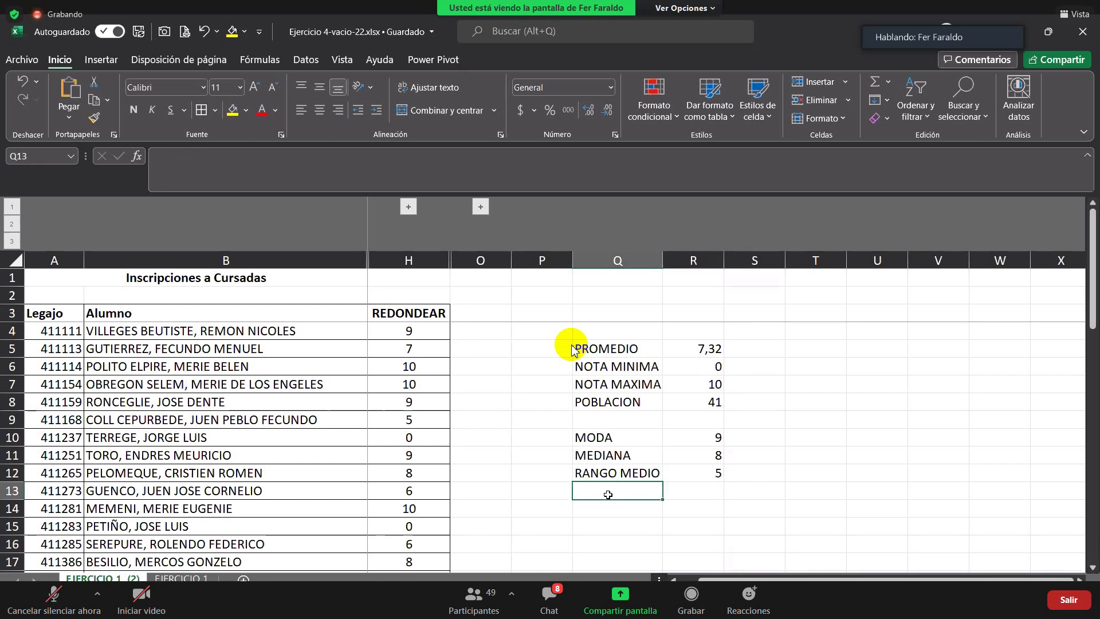
{"action": "key", "text": "Return"}
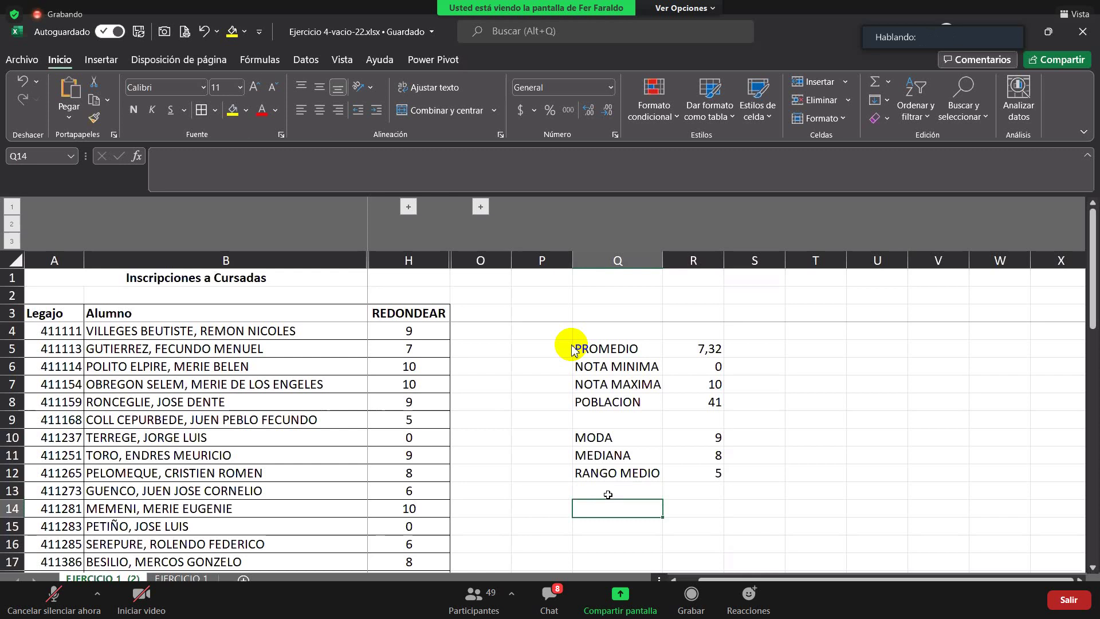
{"action": "left_click", "coordinate": [800, 351]}
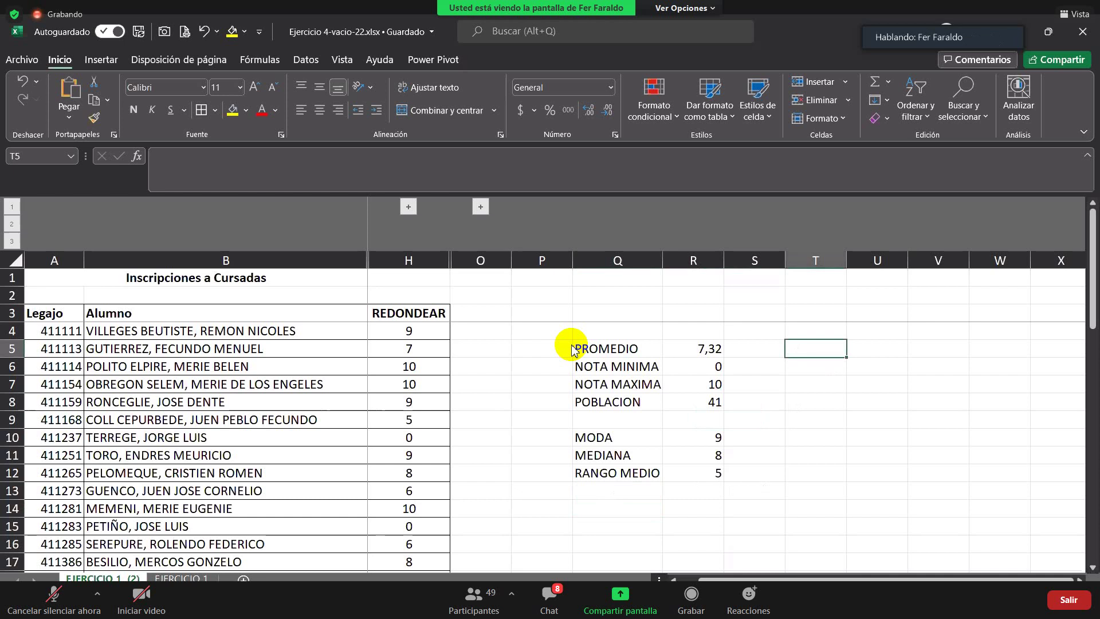
{"action": "left_click", "coordinate": [611, 504]}
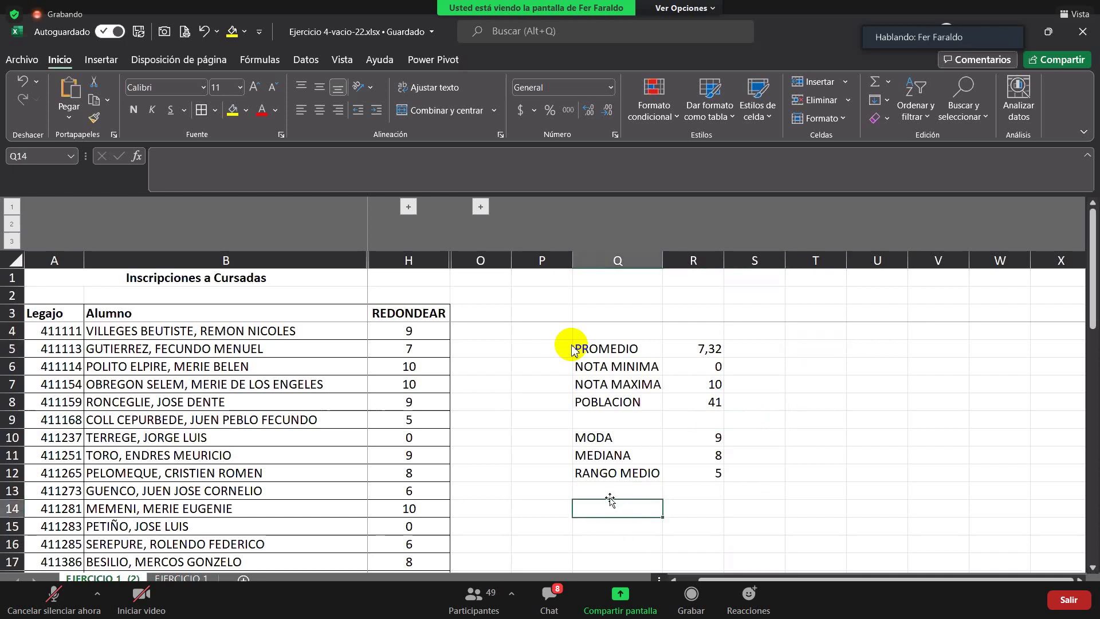
Fill T5:T15 with the grade scale from 0 to 10 in steps of 1, and center the values
{"action": "left_click", "coordinate": [810, 354]}
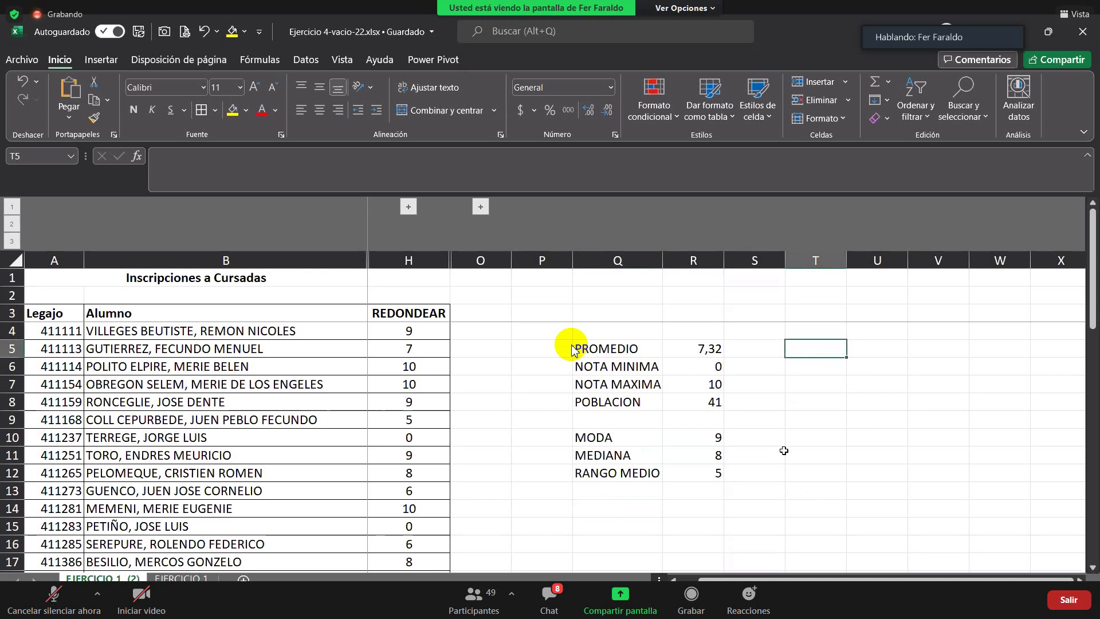
{"action": "type", "text": "0"}
{"action": "key", "text": "Return"}
{"action": "type", "text": "1"}
{"action": "key", "text": "Return"}
{"action": "type", "text": "2"}
{"action": "key", "text": "Return"}
{"action": "type", "text": "3"}
{"action": "key", "text": "Return"}
{"action": "left_click_drag", "start_coordinate": [814, 342], "coordinate": [816, 403]}
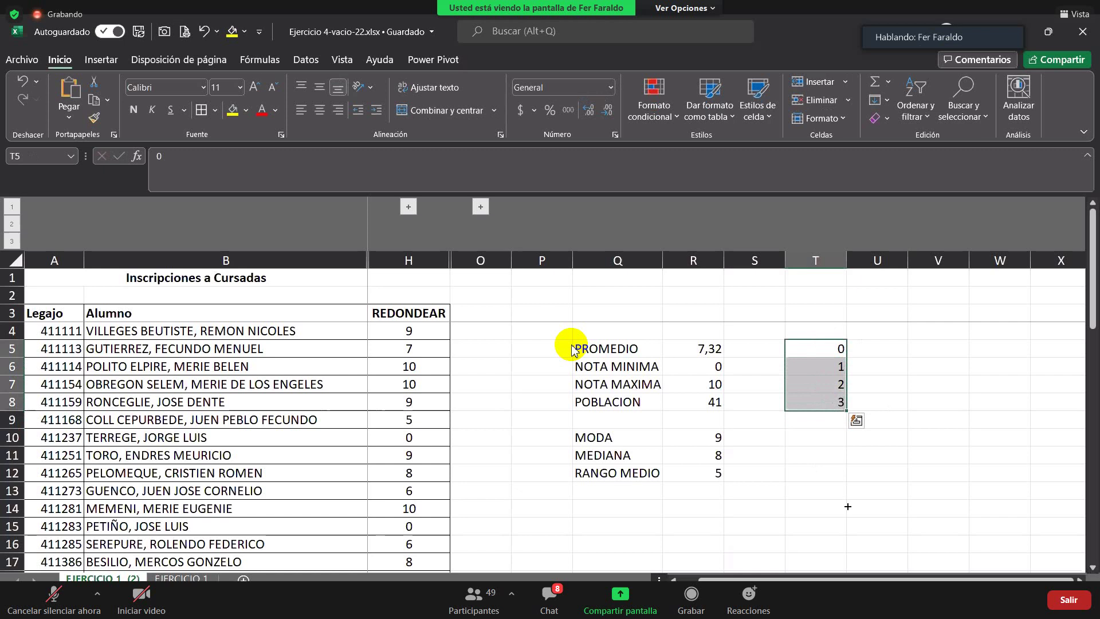
{"action": "double_click", "coordinate": [773, 447]}
{"action": "double_click", "coordinate": [730, 380]}
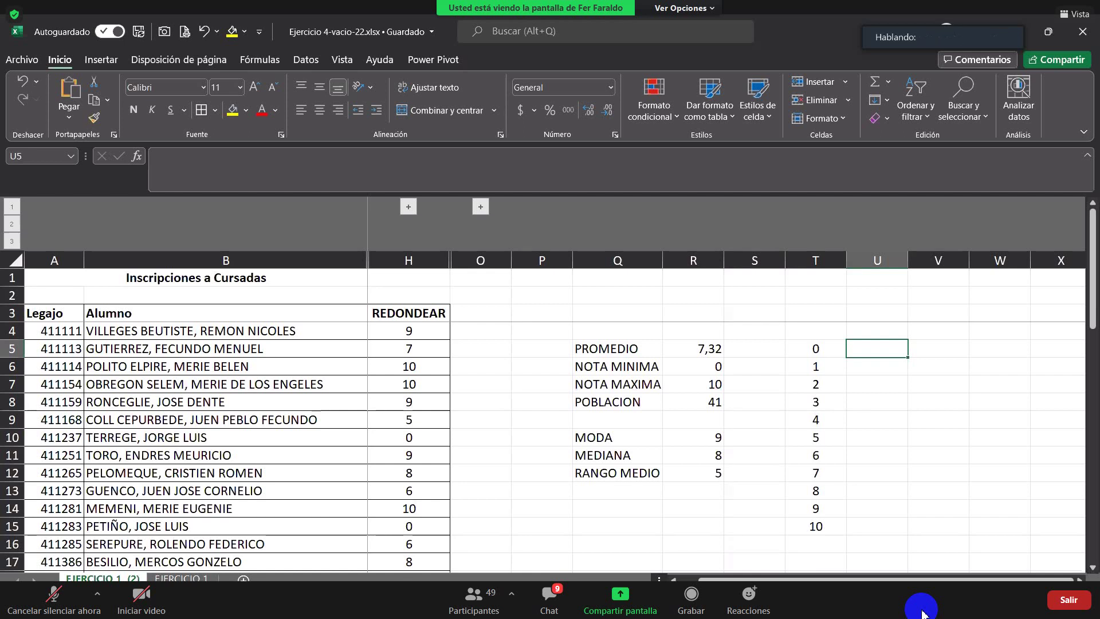
{"action": "type", "text": "="}
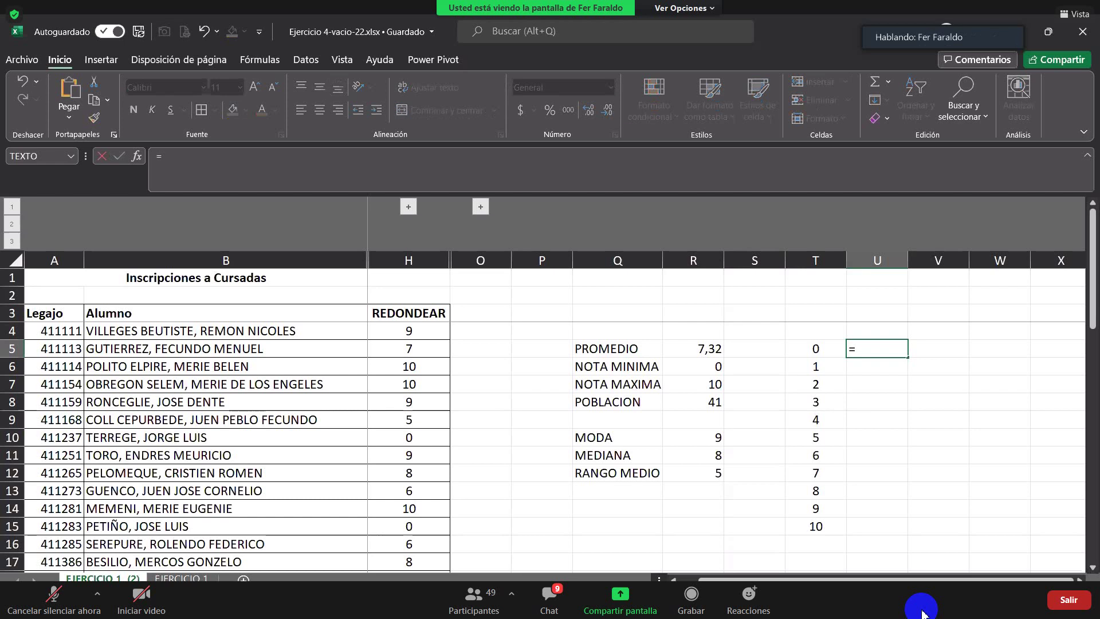
{"action": "type", "text": "CONTAR.SI"}
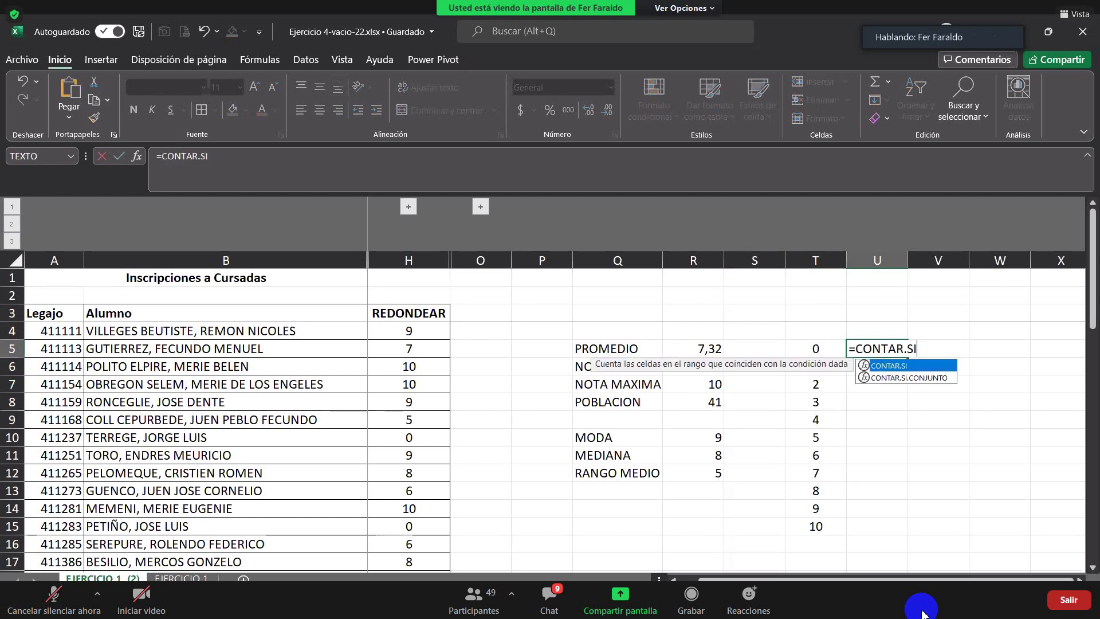
{"action": "type", "text": "("}
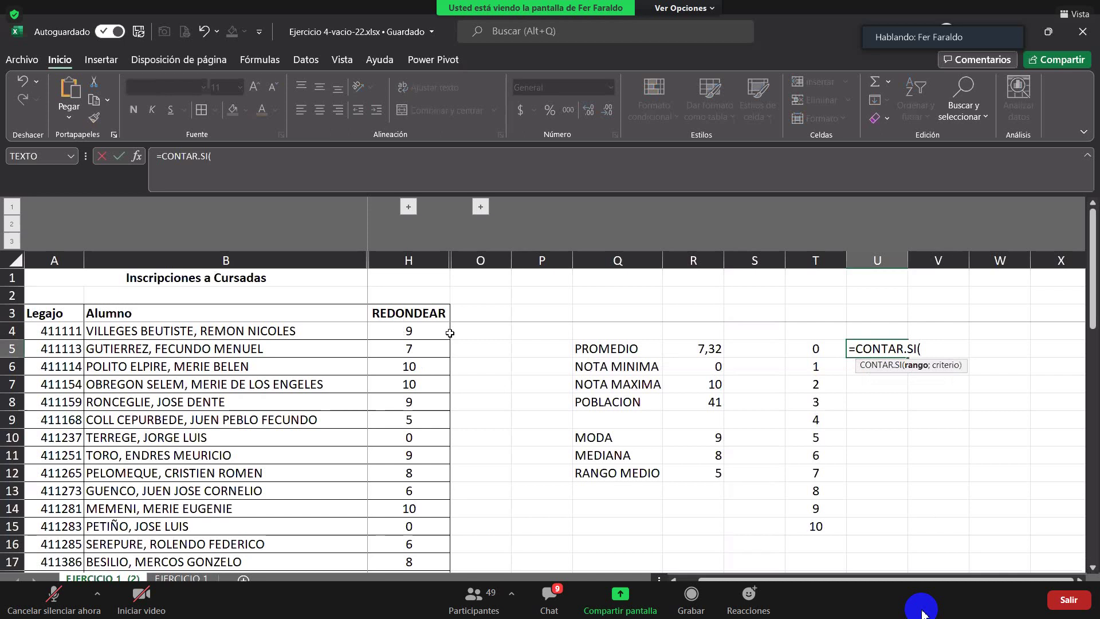
{"action": "type", "text": "POB;"}
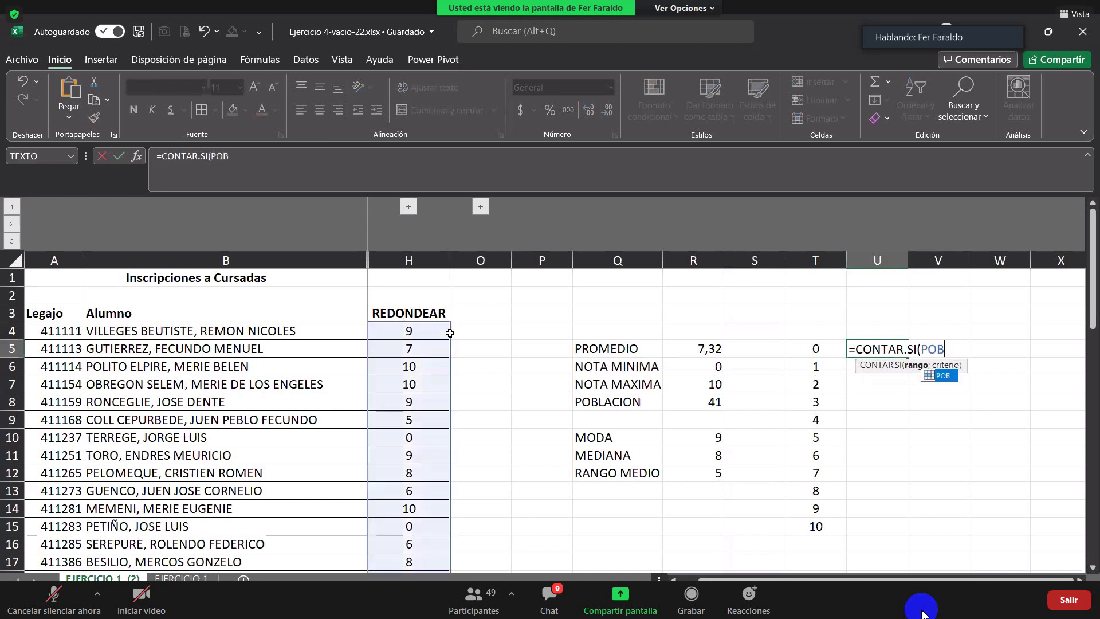
{"action": "left_click", "coordinate": [815, 344]}
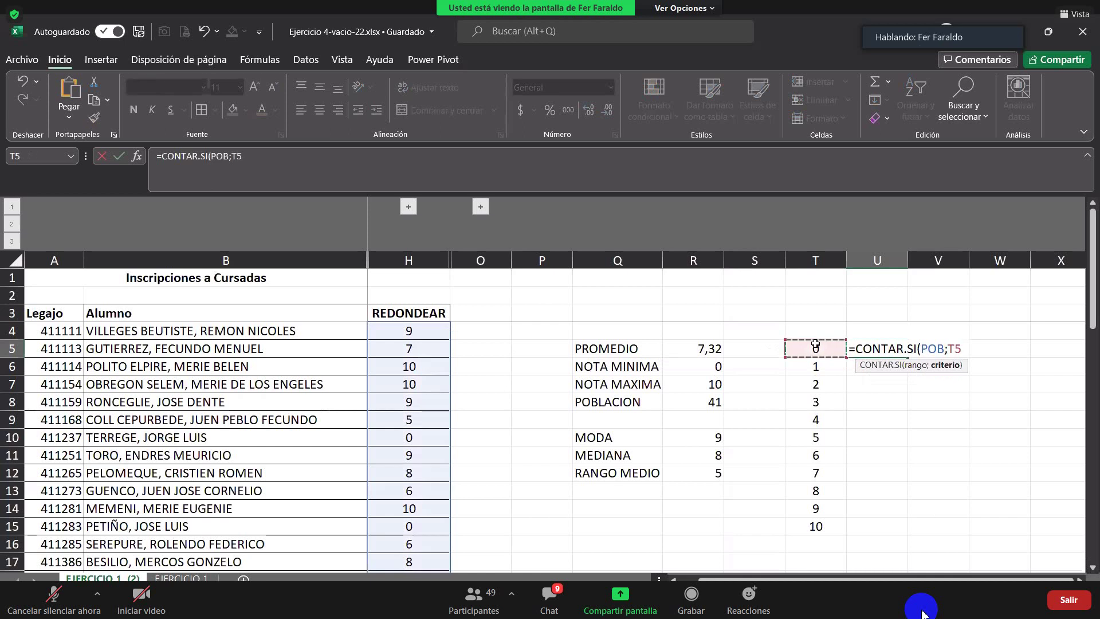
{"action": "key", "text": "Escape"}
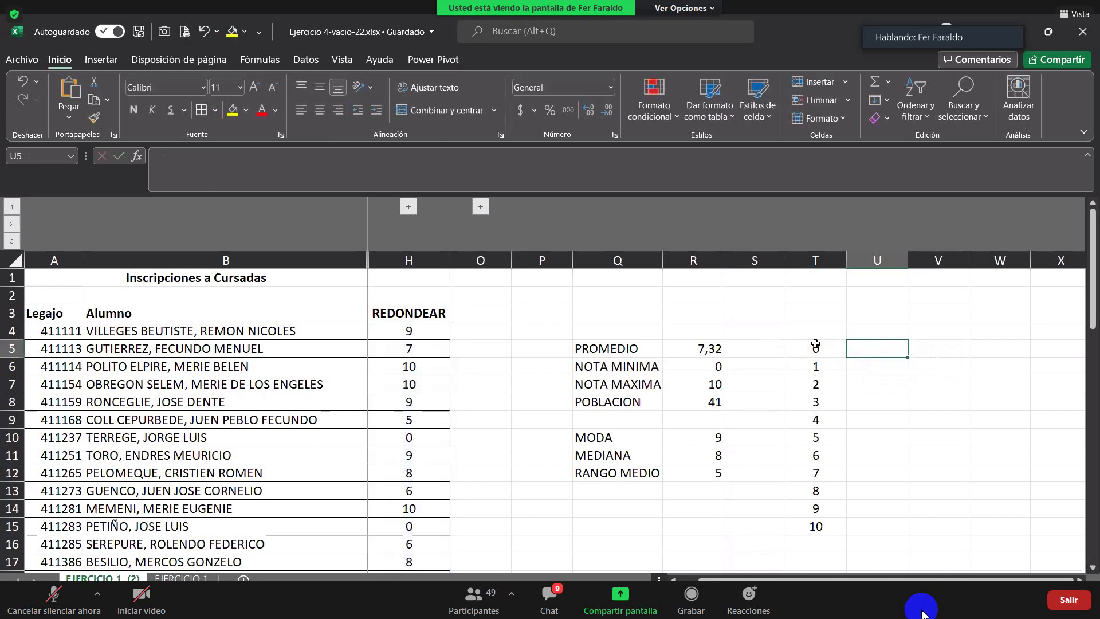
{"action": "left_click", "coordinate": [836, 347]}
{"action": "left_click", "coordinate": [853, 352]}
{"action": "left_click", "coordinate": [842, 350]}
{"action": "left_click", "coordinate": [850, 349]}
{"action": "left_click", "coordinate": [839, 350]}
{"action": "left_click", "coordinate": [857, 350]}
{"action": "left_click", "coordinate": [819, 354]}
{"action": "left_click", "coordinate": [853, 350]}
{"action": "left_click", "coordinate": [838, 350]}
{"action": "left_click", "coordinate": [851, 349]}
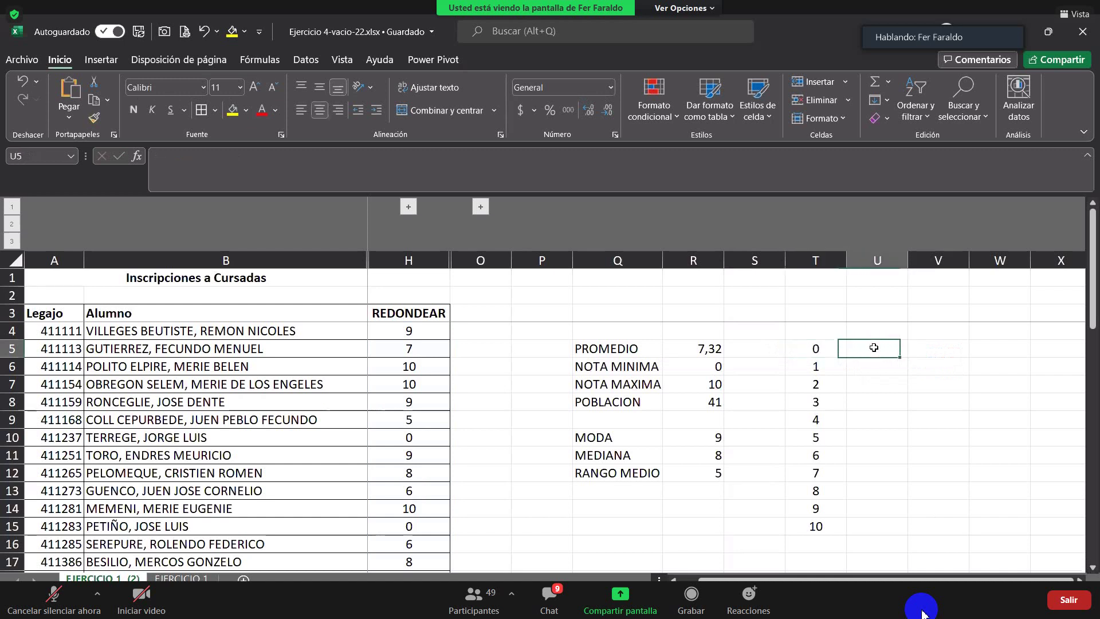
{"action": "left_click", "coordinate": [831, 347]}
{"action": "left_click", "coordinate": [857, 348]}
{"action": "left_click", "coordinate": [836, 349]}
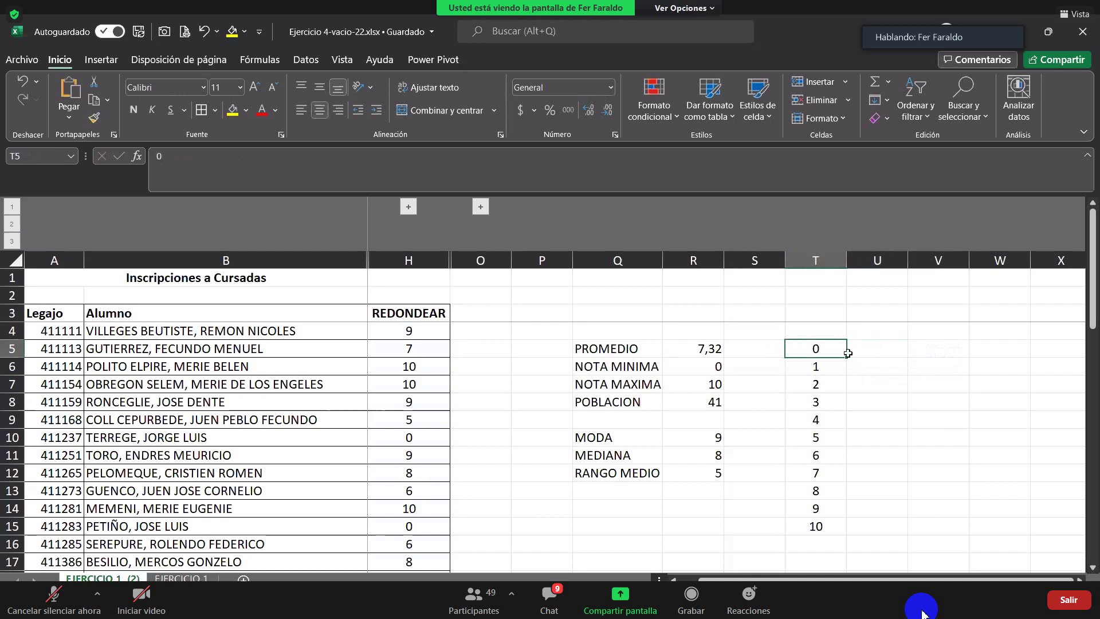
{"action": "left_click", "coordinate": [389, 322]}
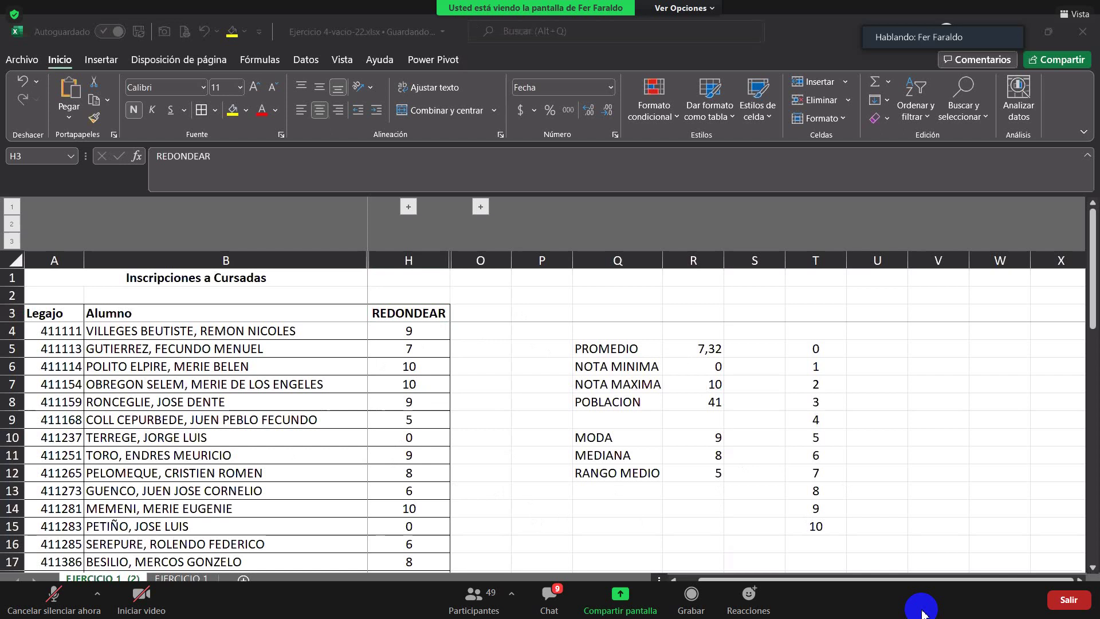
{"action": "left_click", "coordinate": [861, 348]}
{"action": "left_click", "coordinate": [841, 348]}
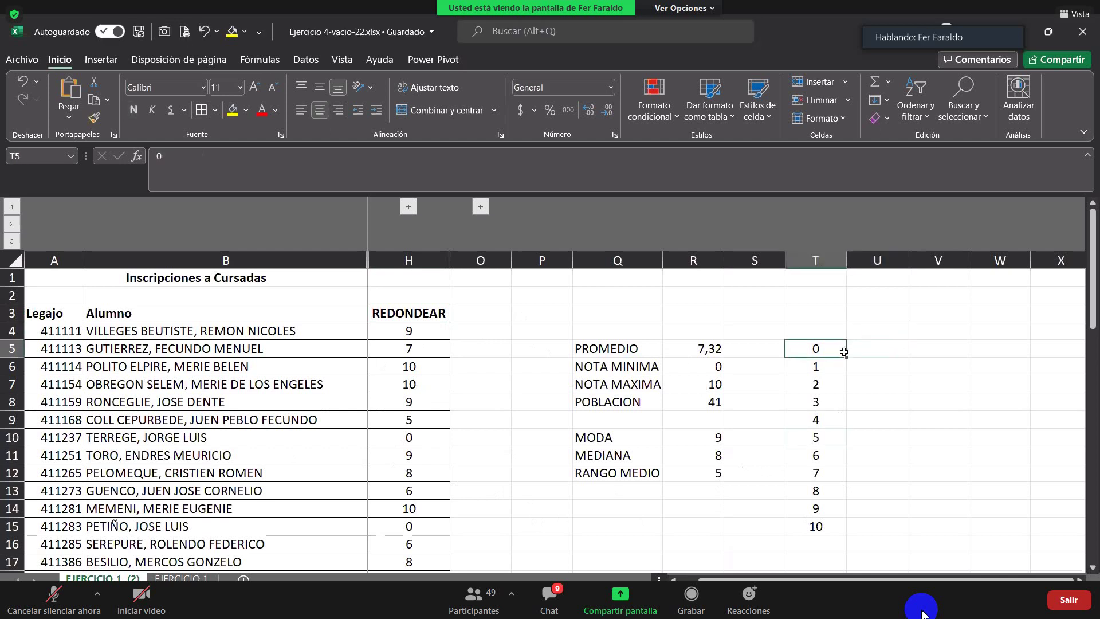
{"action": "left_click", "coordinate": [875, 349]}
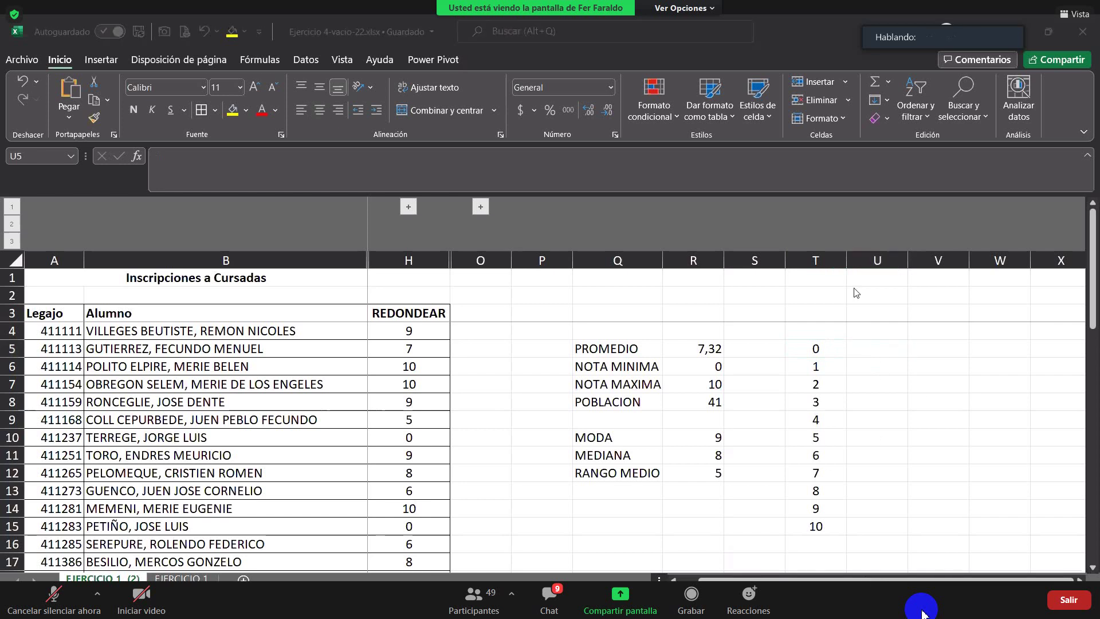
{"action": "left_click", "coordinate": [795, 348]}
{"action": "key", "text": "Right"}
{"action": "key", "text": "Down"}
{"action": "key", "text": "Down"}
{"action": "key", "text": "Down"}
{"action": "key", "text": "Down"}
{"action": "key", "text": "Down"}
{"action": "key", "text": "Down"}
{"action": "key", "text": "Down"}
{"action": "key", "text": "Down"}
{"action": "key", "text": "Down"}
{"action": "key", "text": "Down"}
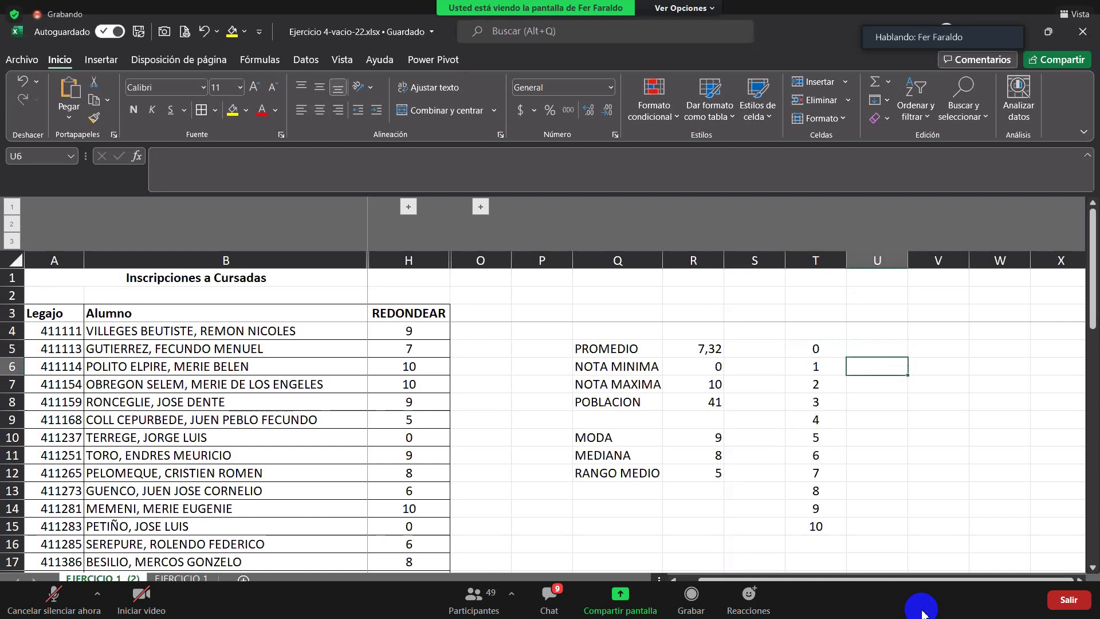
{"action": "key", "text": "Right"}
{"action": "key", "text": "Up"}
{"action": "key", "text": "Up"}
{"action": "key", "text": "Up"}
{"action": "key", "text": "Up"}
{"action": "key", "text": "Up"}
{"action": "key", "text": "Up"}
{"action": "key", "text": "Up"}
{"action": "key", "text": "Up"}
{"action": "key", "text": "Up"}
{"action": "key", "text": "Up"}
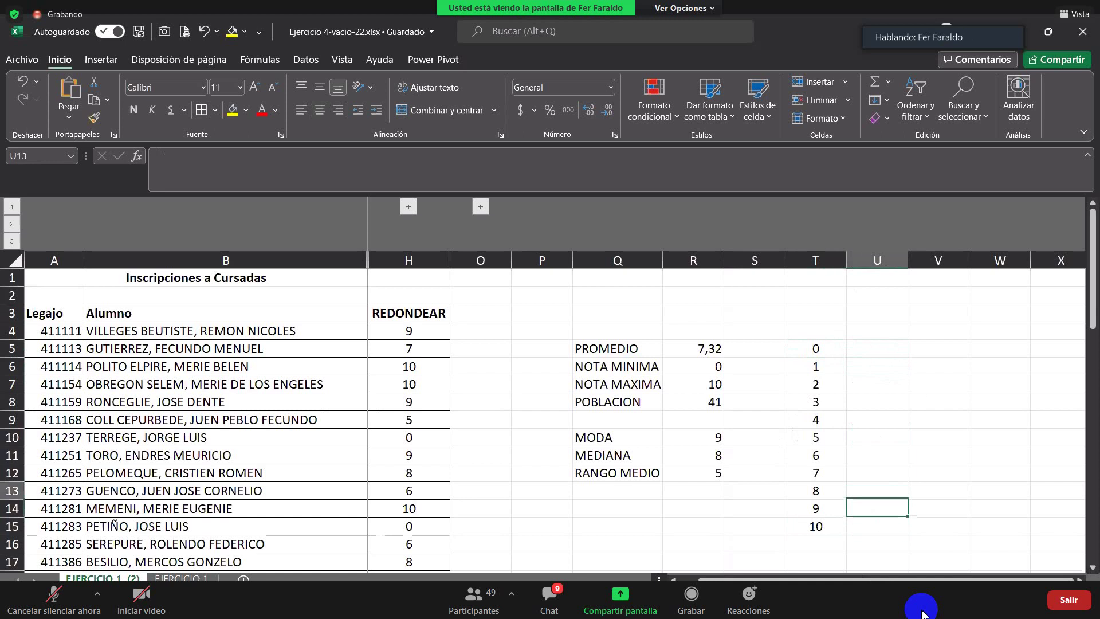
{"action": "key", "text": "Left"}
{"action": "key", "text": "Right"}
{"action": "key", "text": "Down"}
{"action": "key", "text": "Left"}
{"action": "key", "text": "Right"}
{"action": "key", "text": "Right"}
{"action": "key", "text": "Left"}
{"action": "key", "text": "Down"}
{"action": "key", "text": "Left"}
{"action": "key", "text": "Right"}
Count the grades per scale value by entering =FRECUENCIA(POB;T5:T15) in U5
{"action": "key", "text": "Up"}
{"action": "key", "text": "Up"}
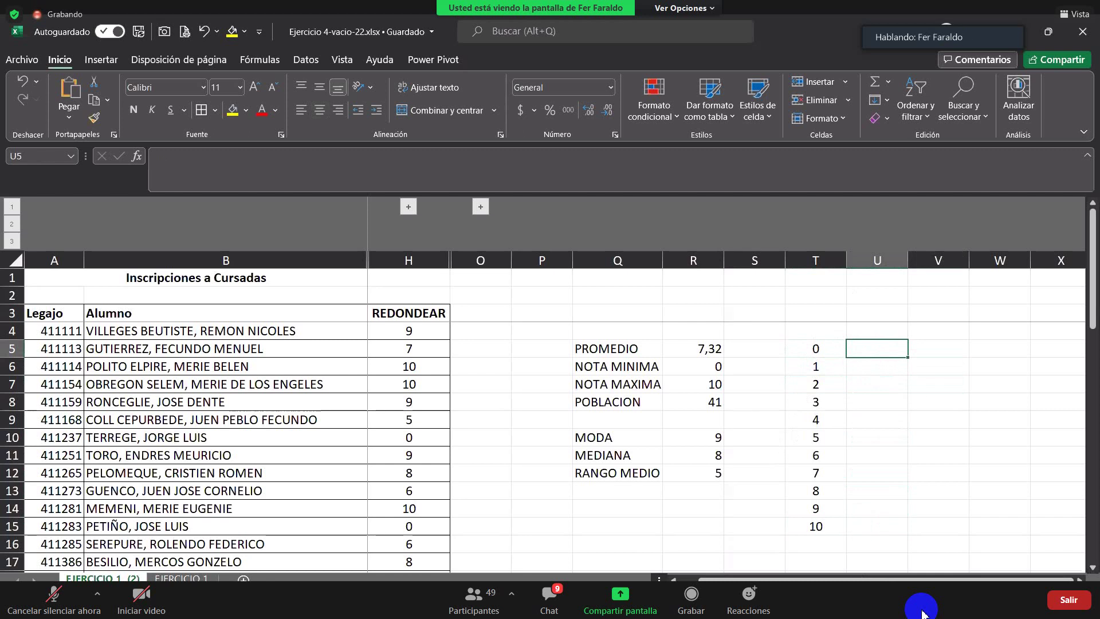
{"action": "type", "text": "="}
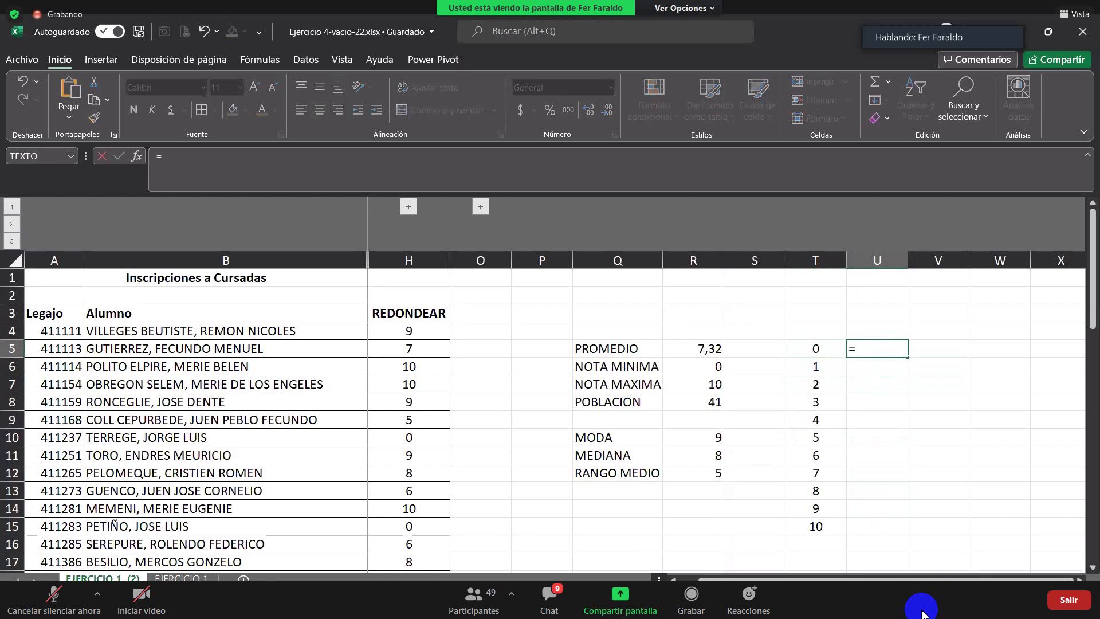
{"action": "type", "text": "FRECUENCIA("}
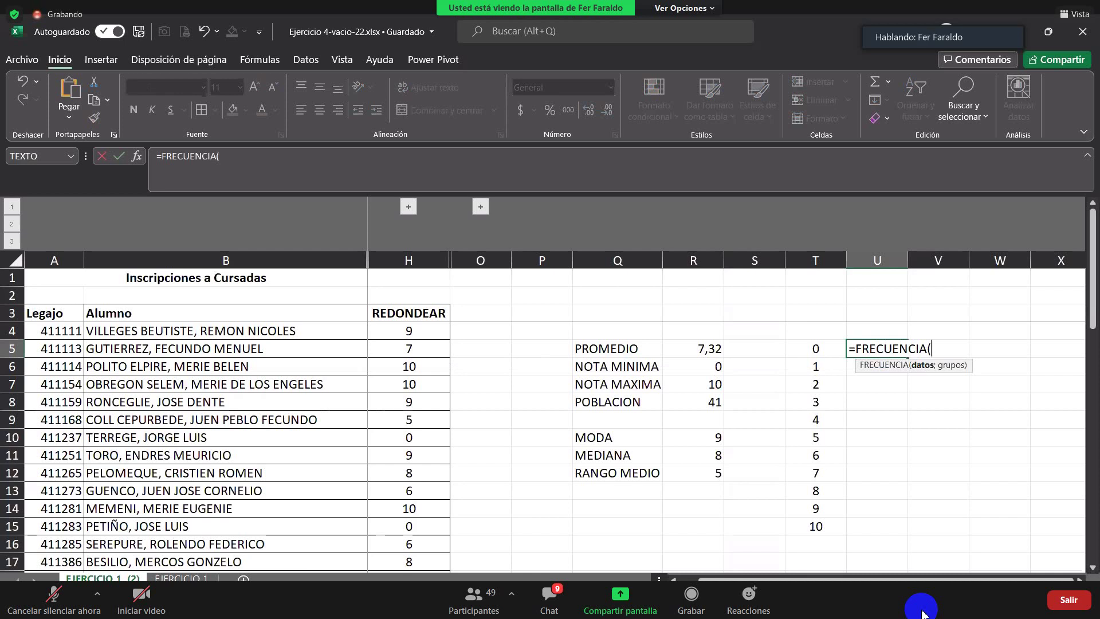
{"action": "type", "text": "POB"}
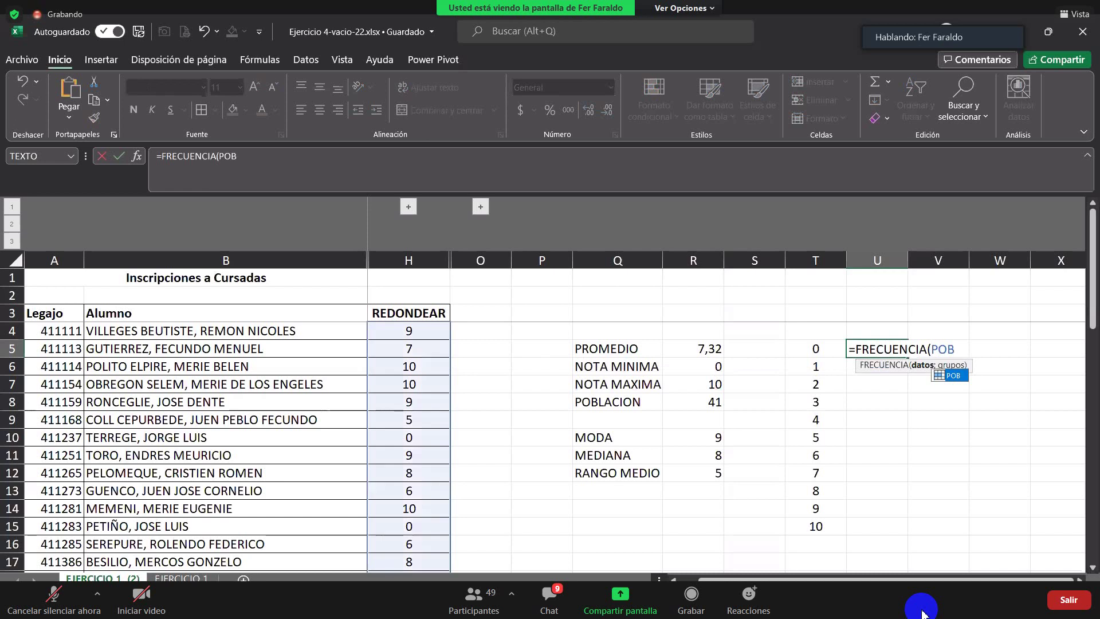
{"action": "type", "text": ";"}
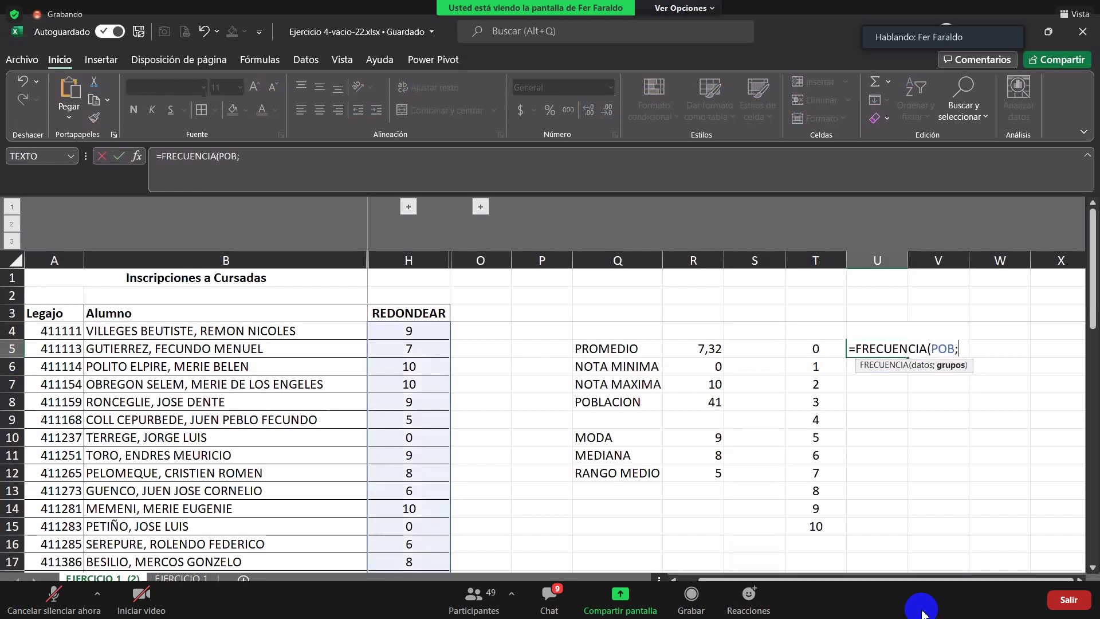
{"action": "left_click", "coordinate": [815, 351]}
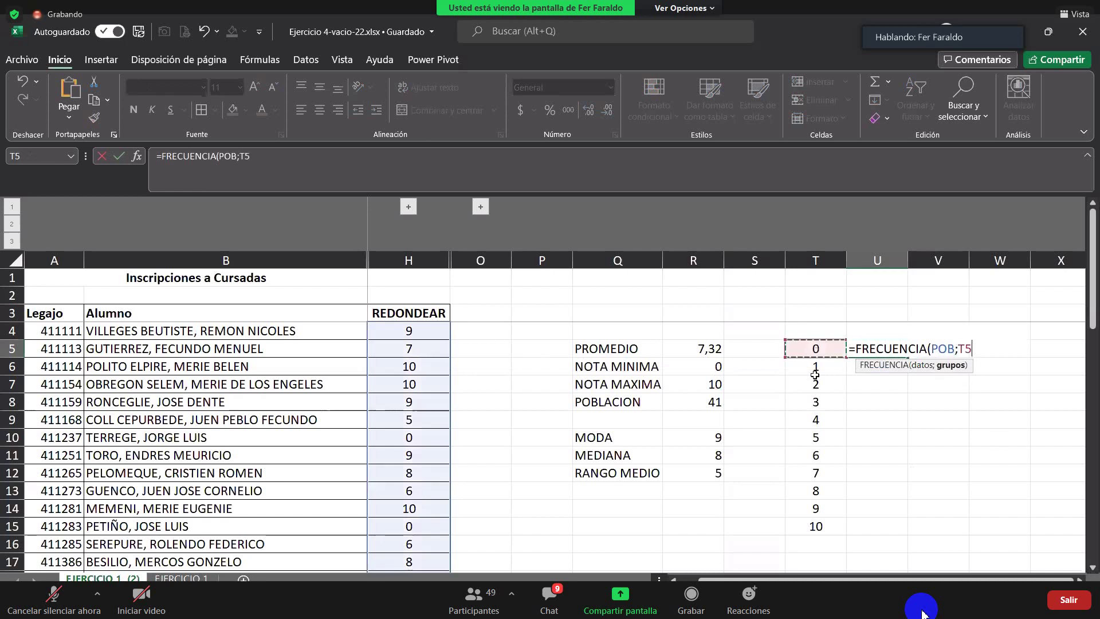
{"action": "key", "text": "ctrl+shift+Down"}
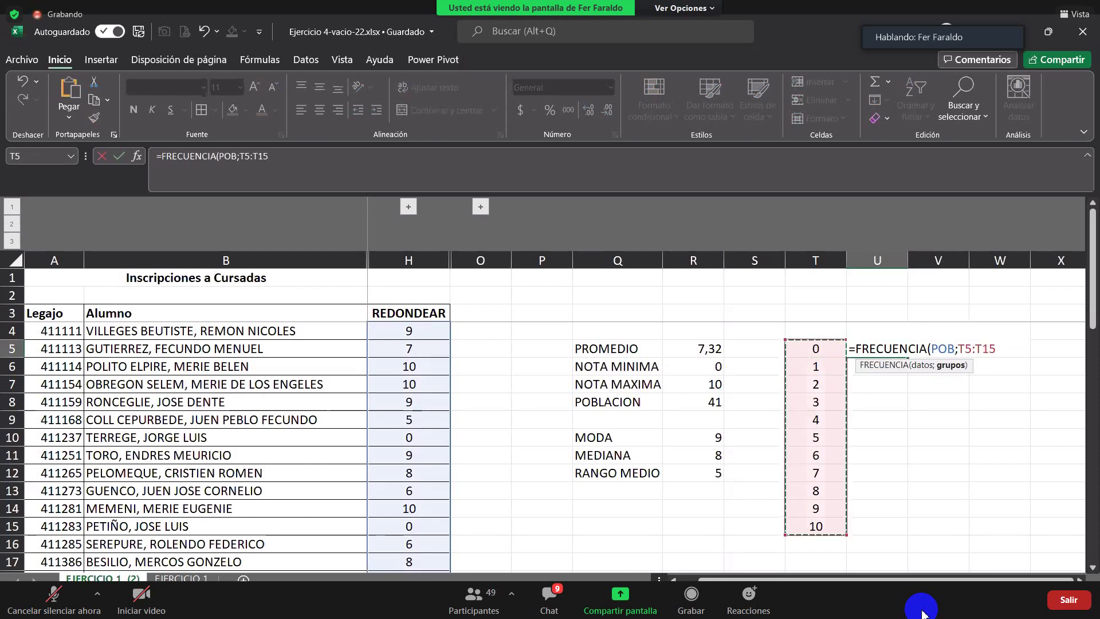
{"action": "type", "text": ")"}
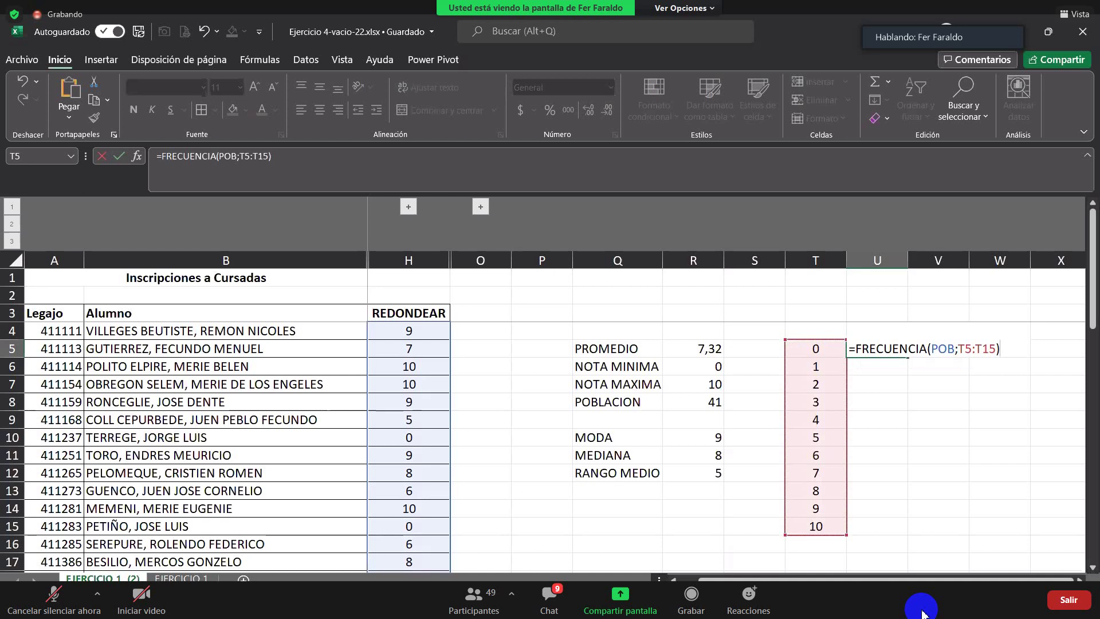
{"action": "key", "text": "Return"}
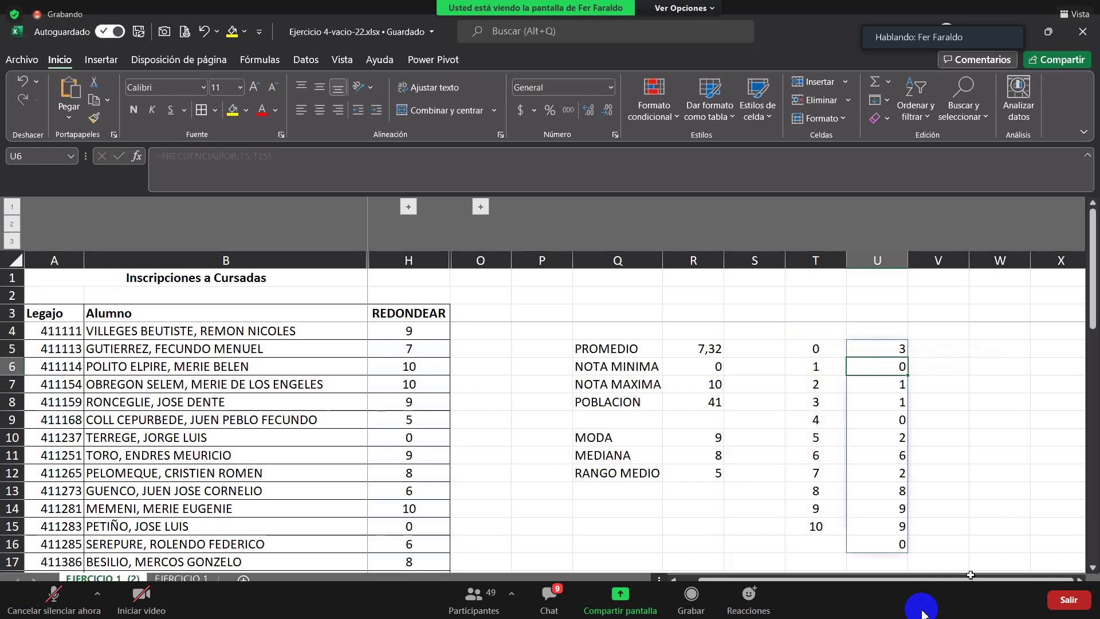
Try to convert the frequency formula in U5 into an array formula over column U, and undo the attempts
{"action": "left_click", "coordinate": [887, 347]}
{"action": "double_click", "coordinate": [888, 347]}
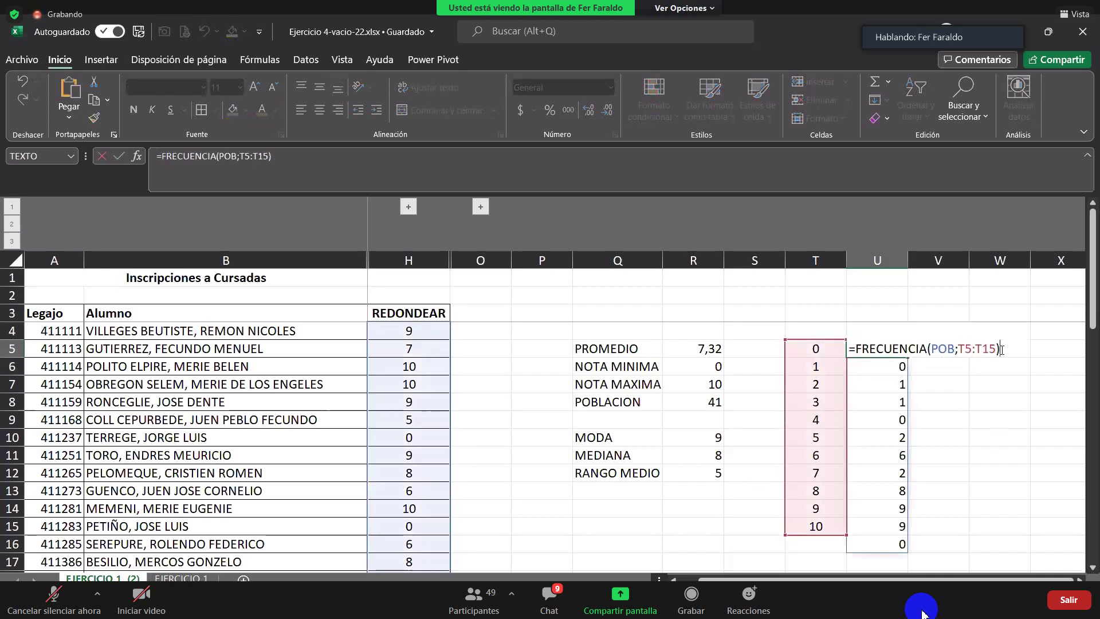
{"action": "key", "text": "ctrl+shift+Return"}
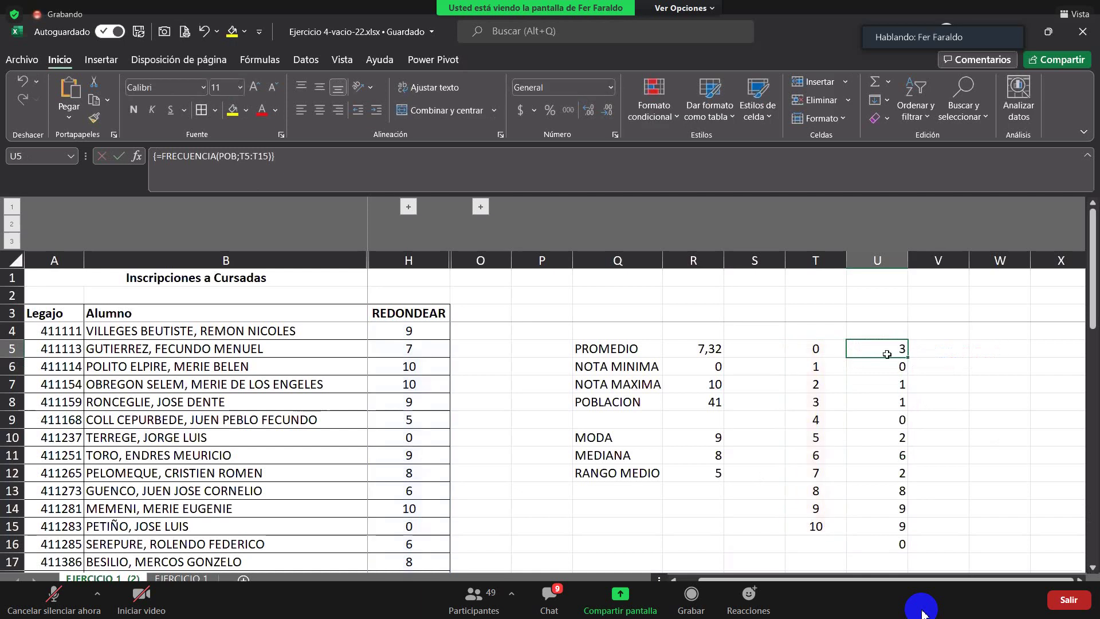
{"action": "left_click_drag", "start_coordinate": [888, 352], "coordinate": [889, 522]}
{"action": "left_click", "coordinate": [387, 164]}
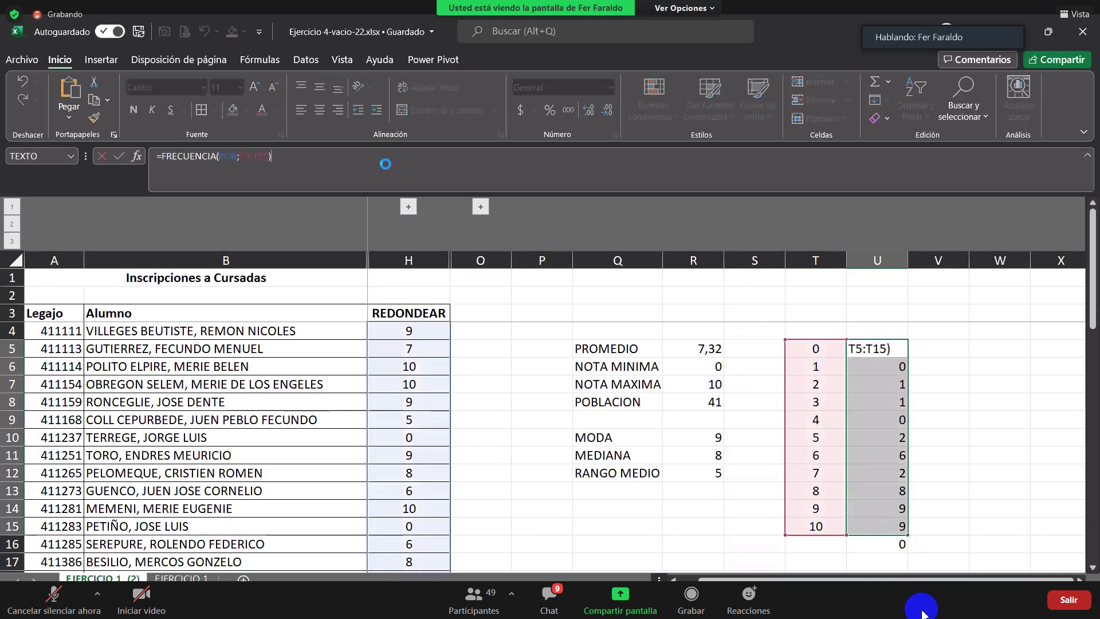
{"action": "key", "text": "Return"}
{"action": "key", "text": "ctrl+shift+Return"}
{"action": "left_click_drag", "start_coordinate": [889, 369], "coordinate": [889, 544]}
{"action": "key", "text": "ctrl+shift+Return"}
{"action": "left_click", "coordinate": [554, 355]}
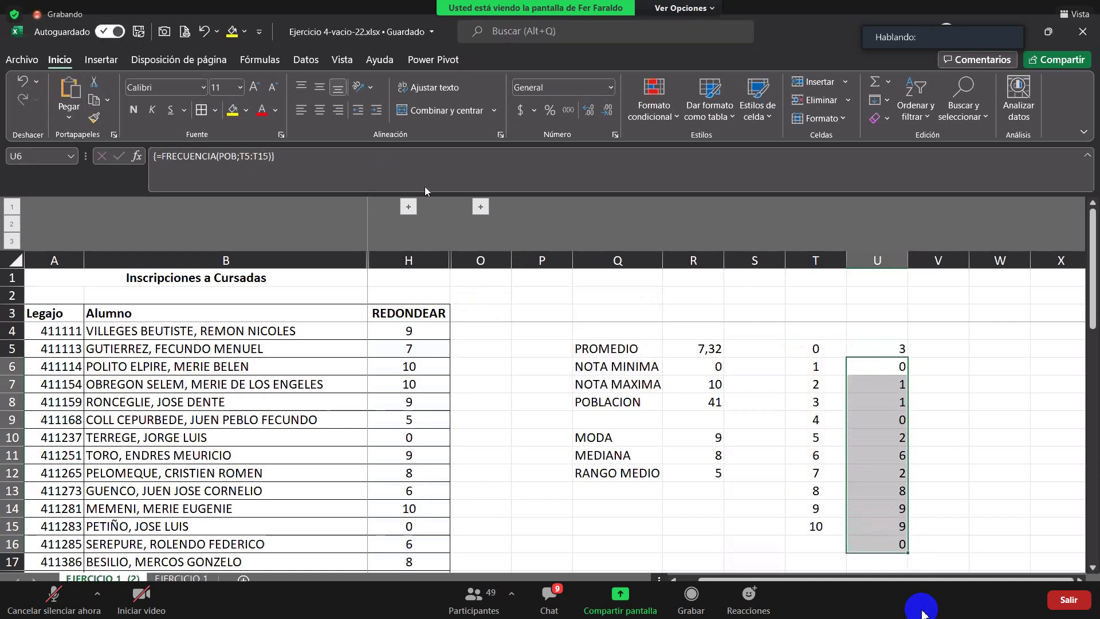
{"action": "left_click", "coordinate": [204, 34]}
{"action": "left_click", "coordinate": [204, 33]}
Try entering =FRECUENCIA(POB;T5:T15) in U5 again for the range U5:U15, and undo it
{"action": "type", "text": "=FRECUENCIA"}
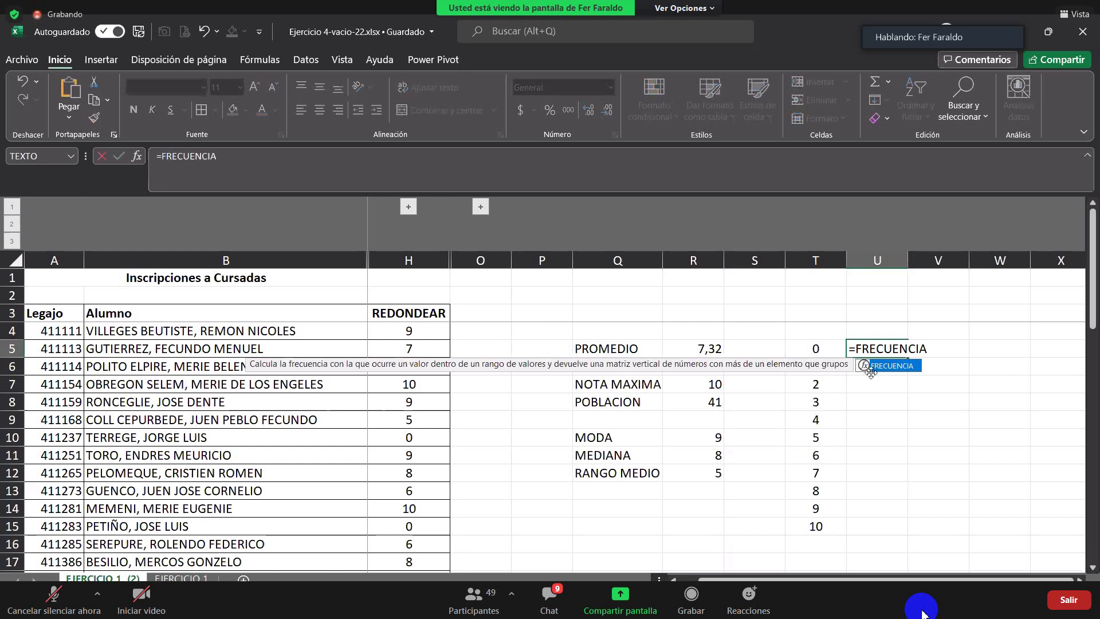
{"action": "type", "text": "(POB;"}
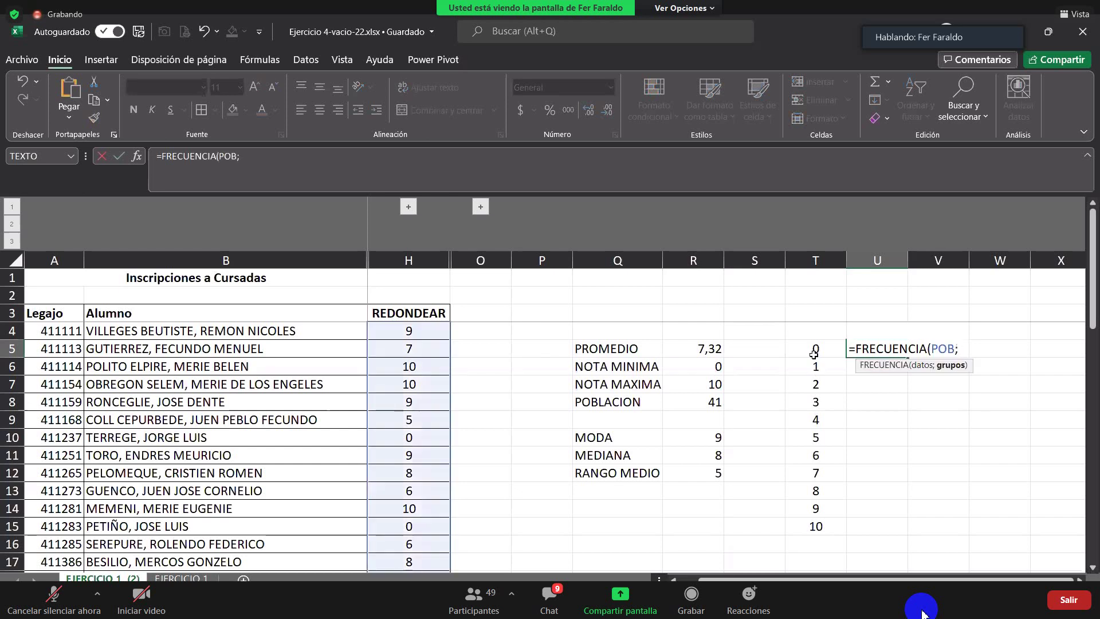
{"action": "left_click_drag", "start_coordinate": [813, 354], "coordinate": [811, 521]}
{"action": "type", "text": ")"}
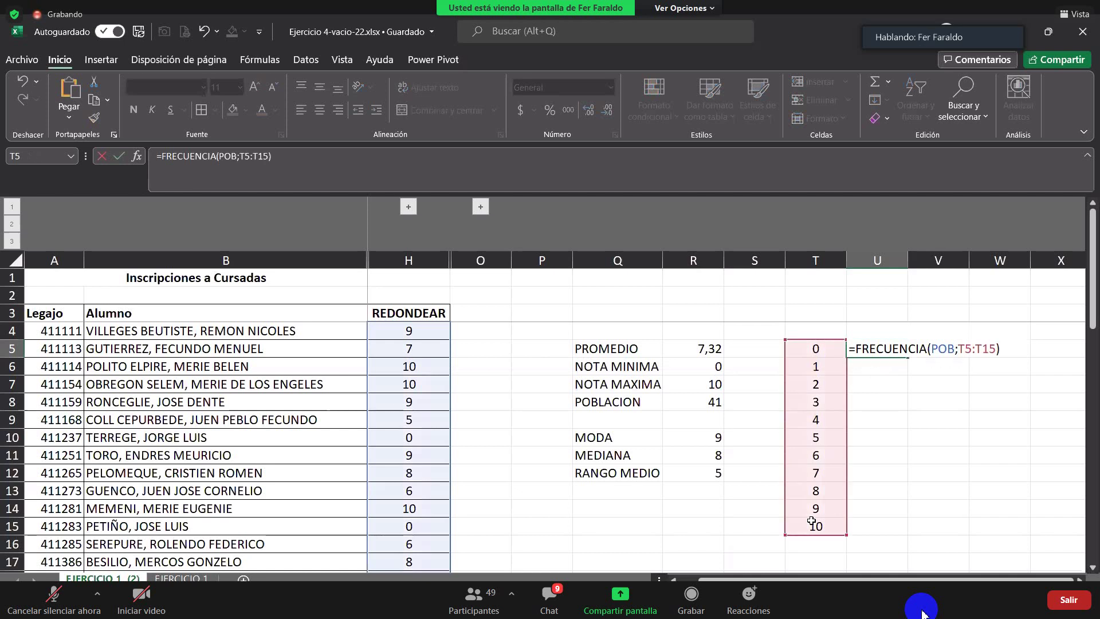
{"action": "left_click_drag", "start_coordinate": [871, 530], "coordinate": [877, 353]}
{"action": "key", "text": "ctrl+shift+Return"}
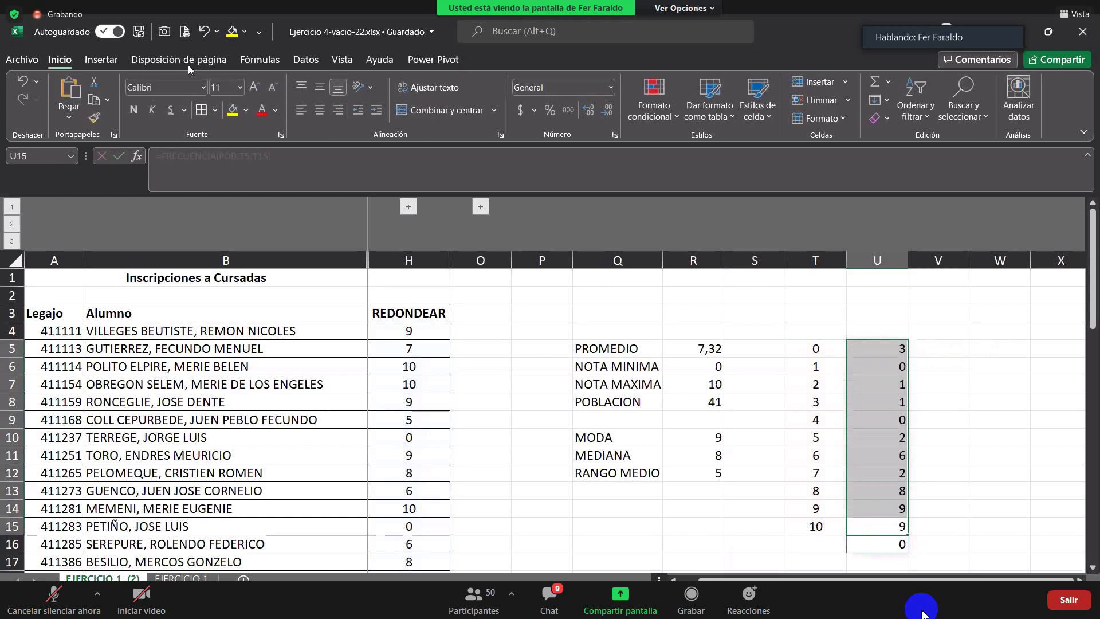
{"action": "left_click", "coordinate": [200, 34]}
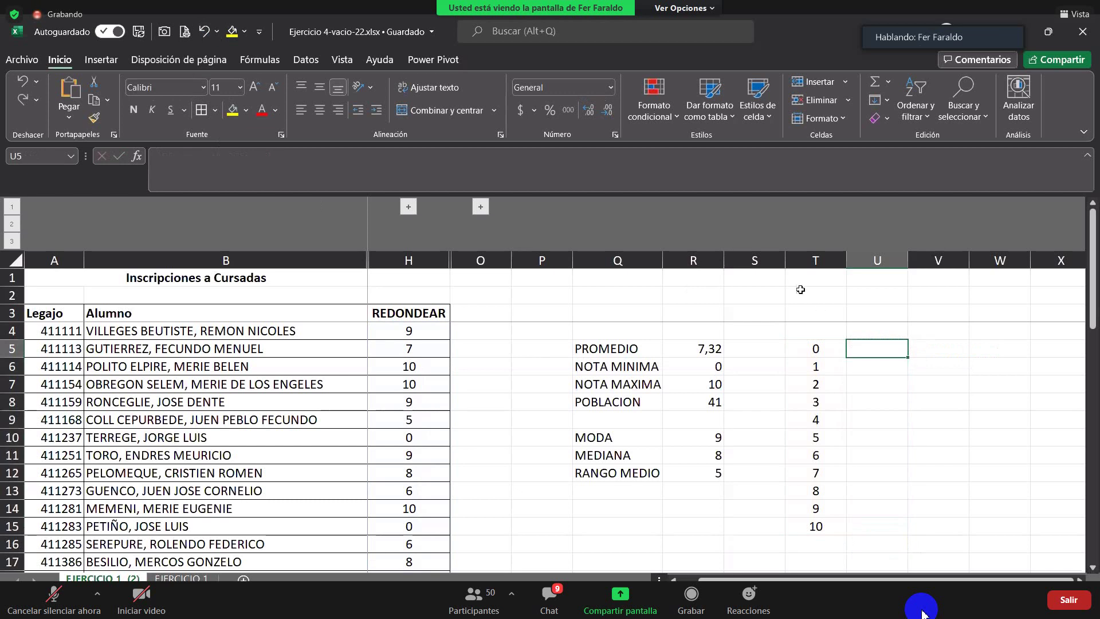
Enter =FRECUENCIA(POB;T5:T15) in U5 as an array formula
{"action": "type", "text": "="}
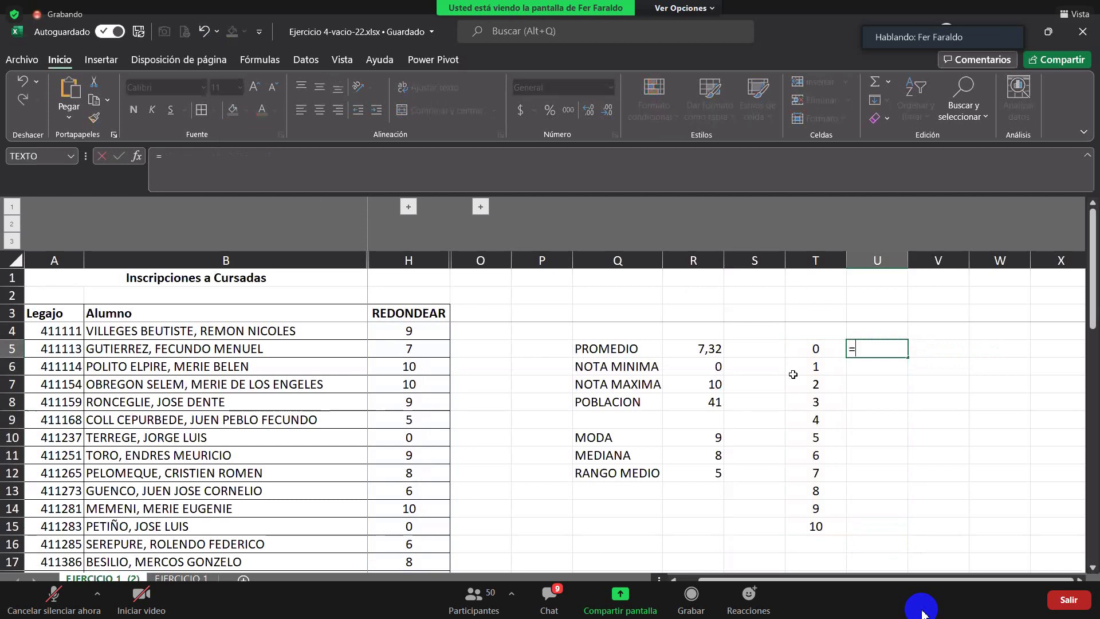
{"action": "type", "text": "FRECUENCIA"}
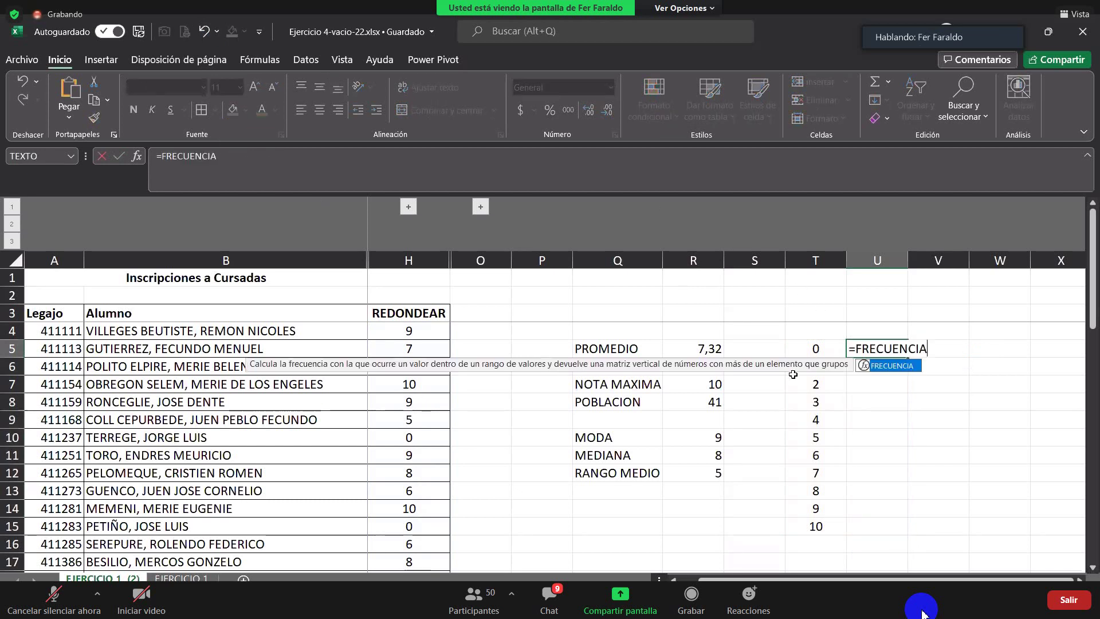
{"action": "type", "text": "("}
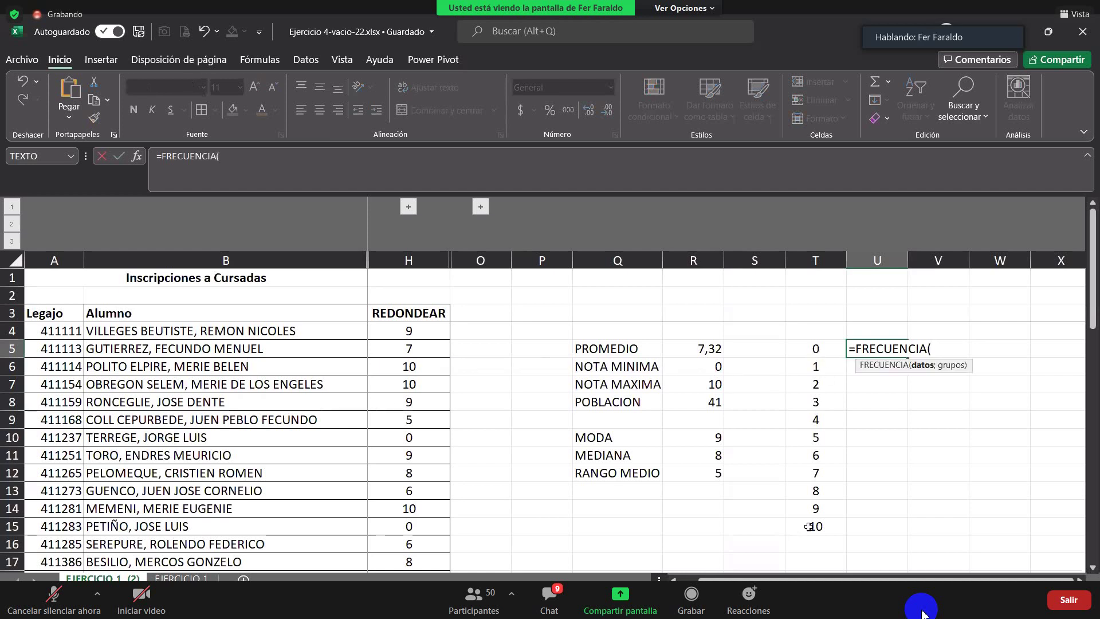
{"action": "left_click_drag", "start_coordinate": [816, 349], "coordinate": [808, 526]}
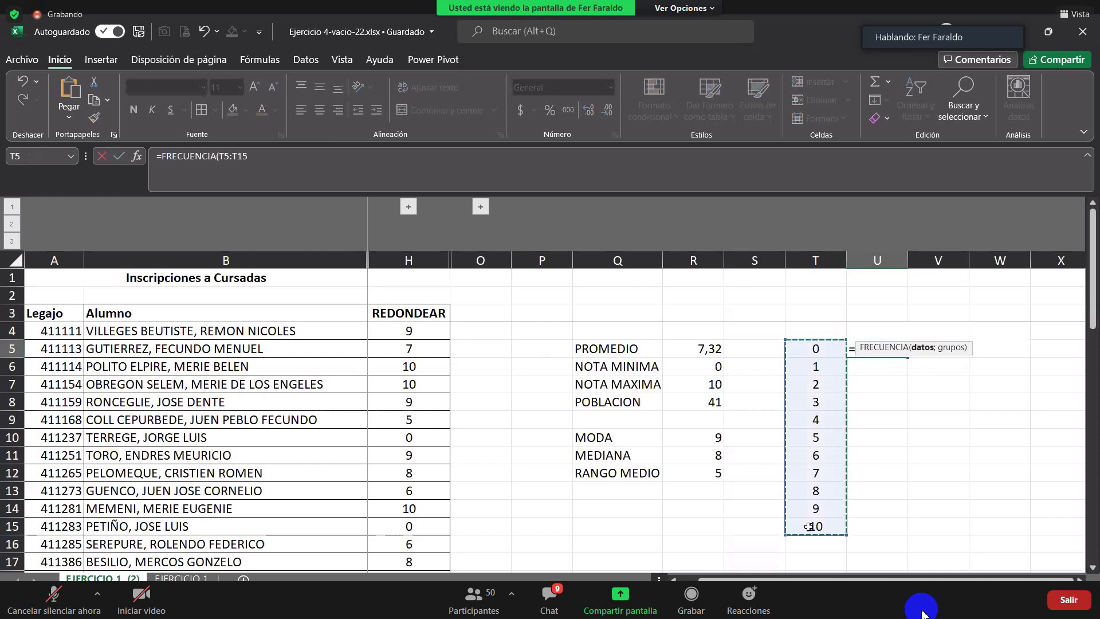
{"action": "left_click", "coordinate": [222, 152]}
{"action": "type", "text": "POB;"}
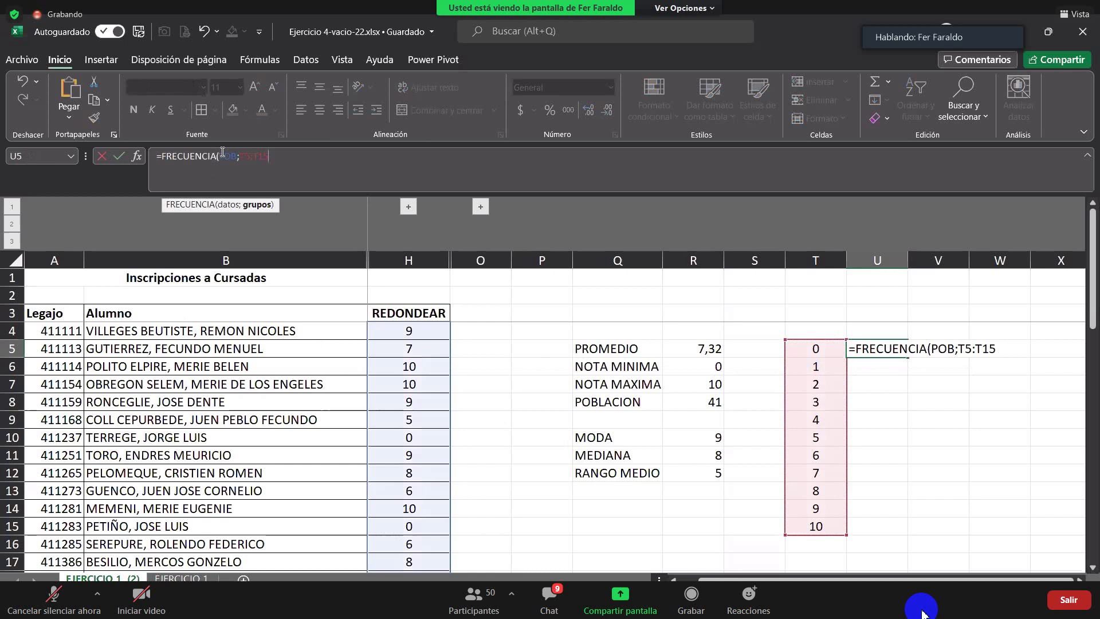
{"action": "type", "text": ")"}
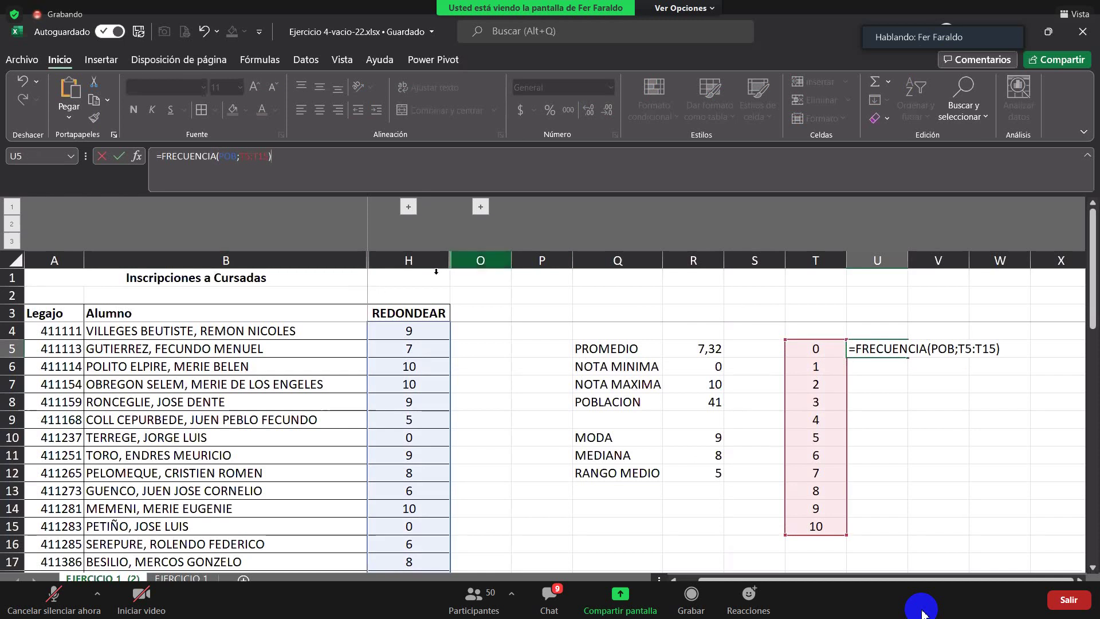
{"action": "key", "text": "ctrl+shift+Return"}
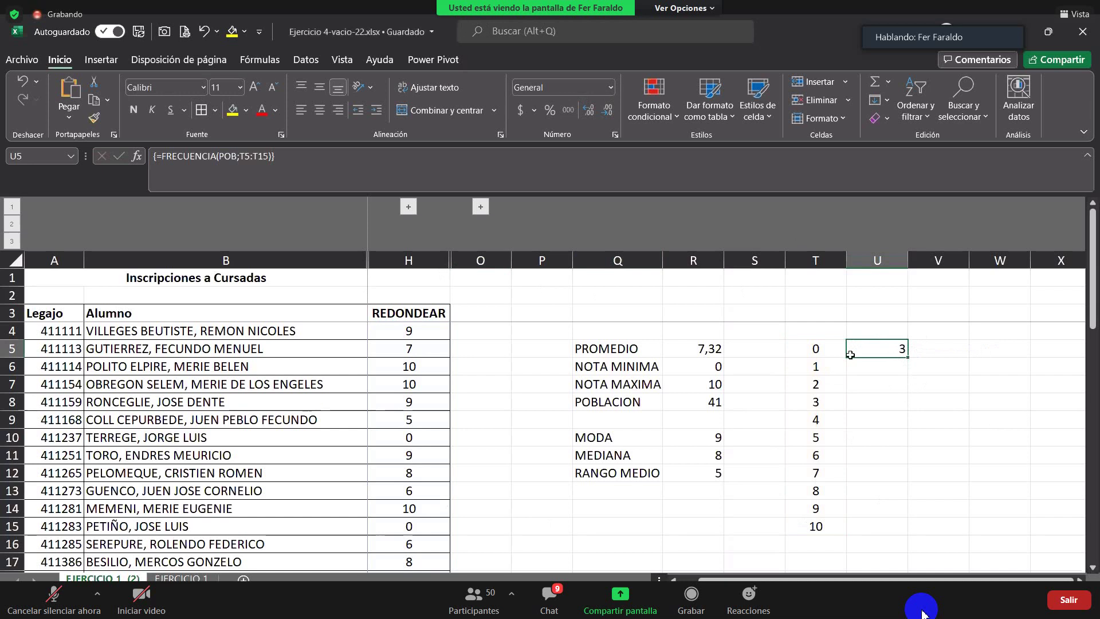
Extend the frequency array formula from U5 over the whole range U5:U15
{"action": "left_click_drag", "start_coordinate": [862, 349], "coordinate": [878, 521]}
{"action": "left_click", "coordinate": [279, 153]}
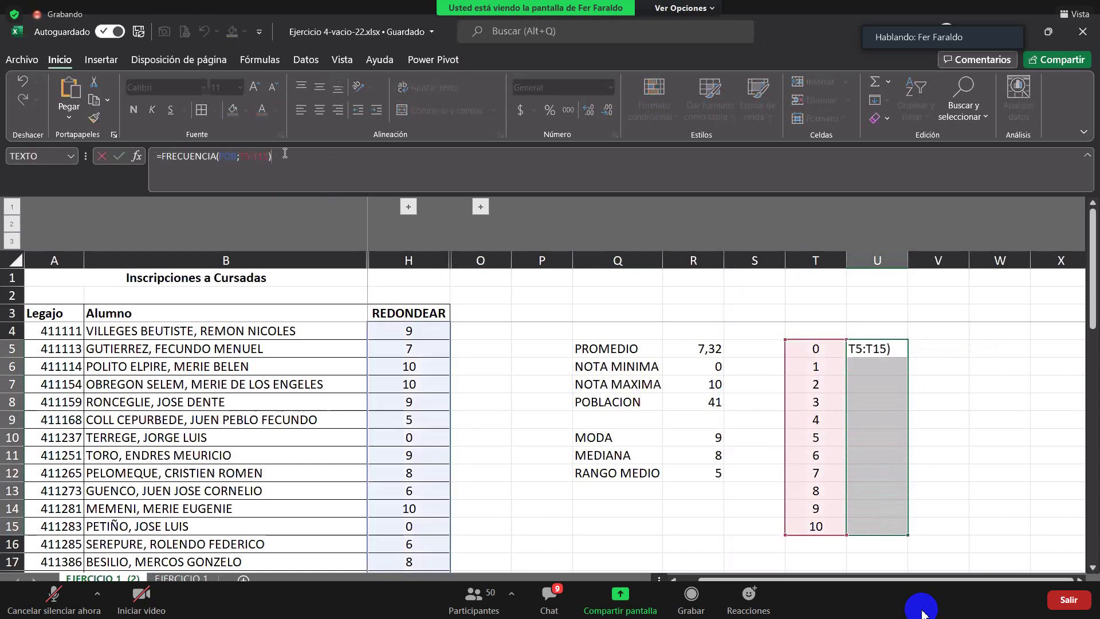
{"action": "key", "text": "ctrl+shift+Return"}
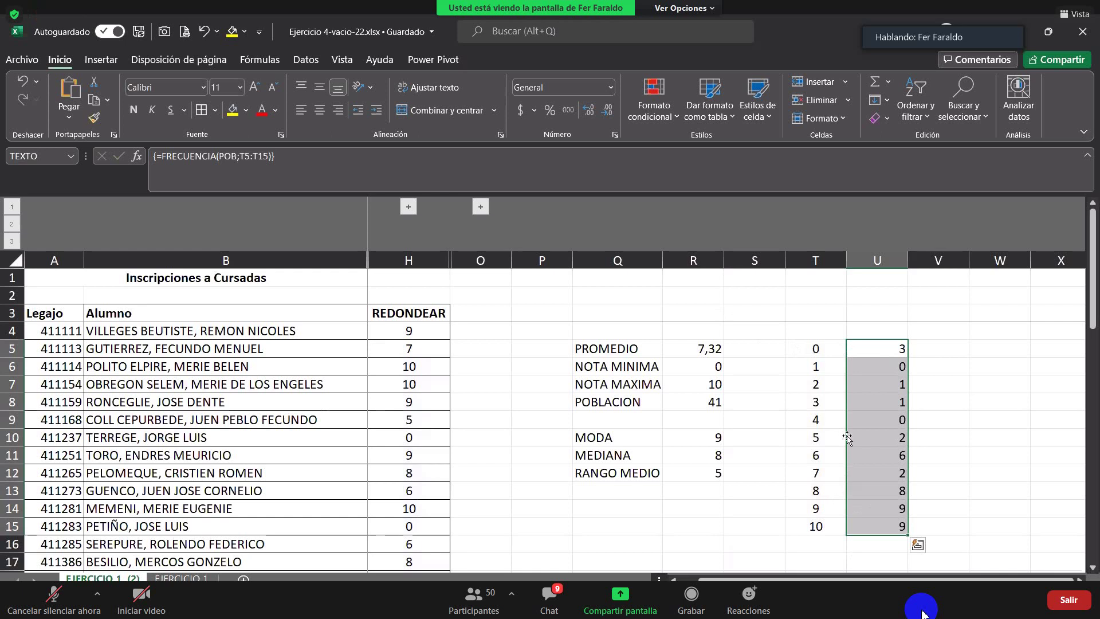
Apply all borders to the frequency table in T5:U15
{"action": "left_click_drag", "start_coordinate": [819, 348], "coordinate": [866, 527]}
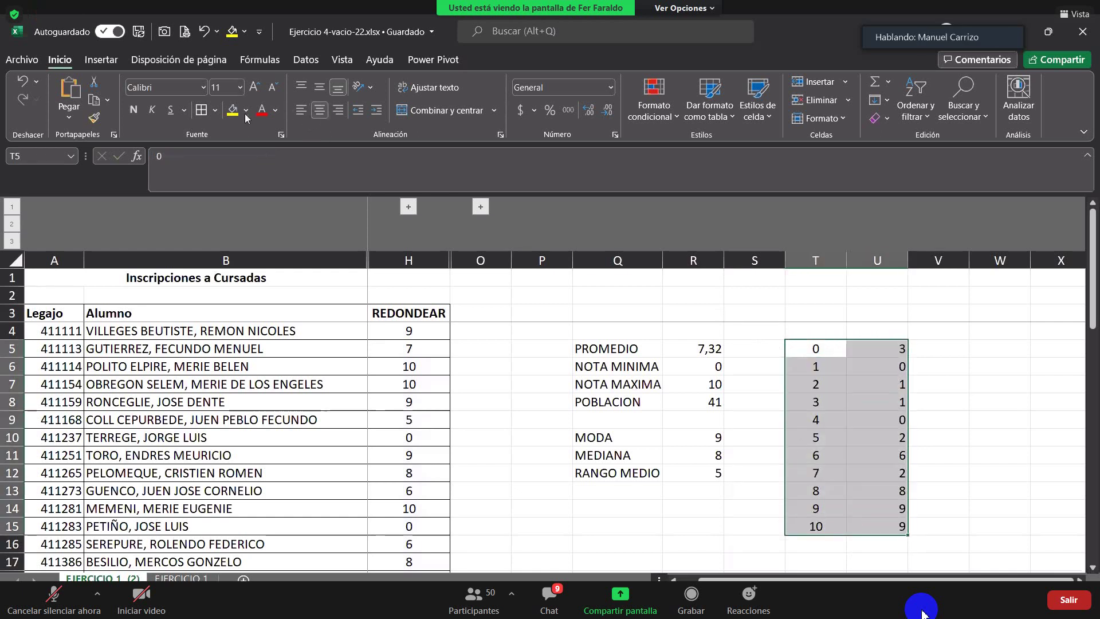
{"action": "left_click", "coordinate": [202, 110]}
{"action": "left_click", "coordinate": [768, 404]}
Center the contents of columns T and U, including the frequency table
{"action": "left_click_drag", "start_coordinate": [817, 278], "coordinate": [877, 568]}
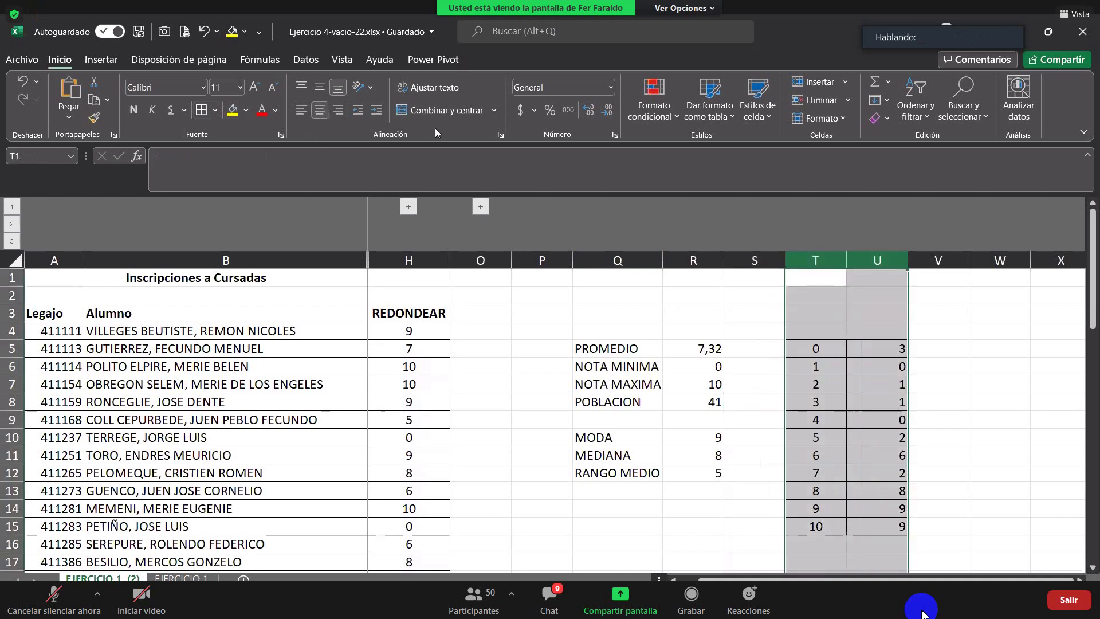
{"action": "left_click", "coordinate": [321, 116]}
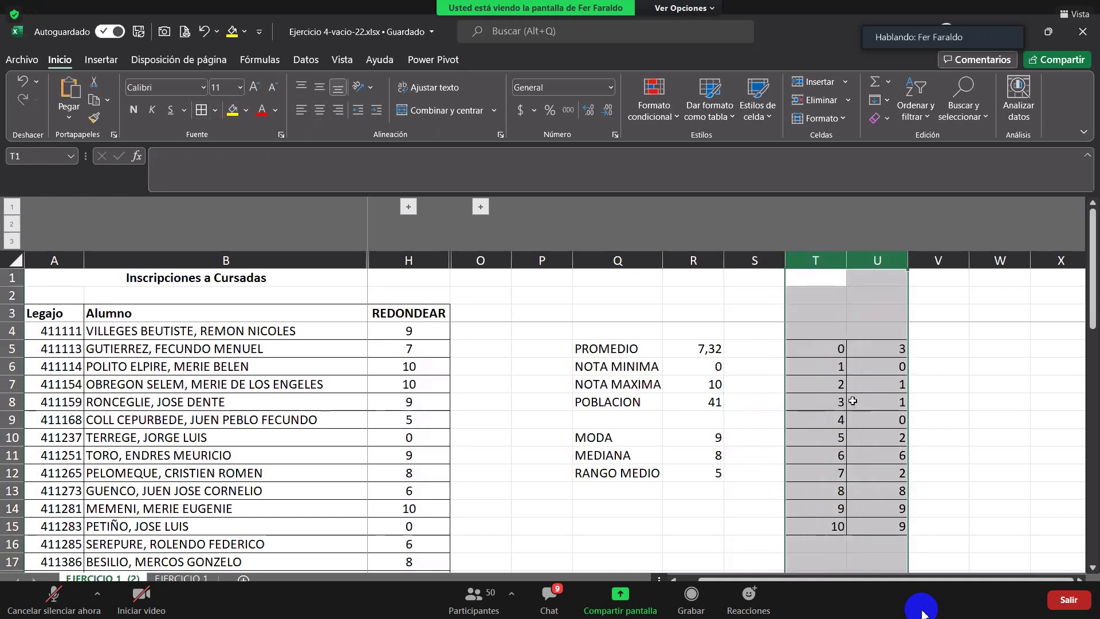
{"action": "left_click", "coordinate": [325, 113]}
{"action": "left_click", "coordinate": [803, 383]}
{"action": "left_click", "coordinate": [870, 349]}
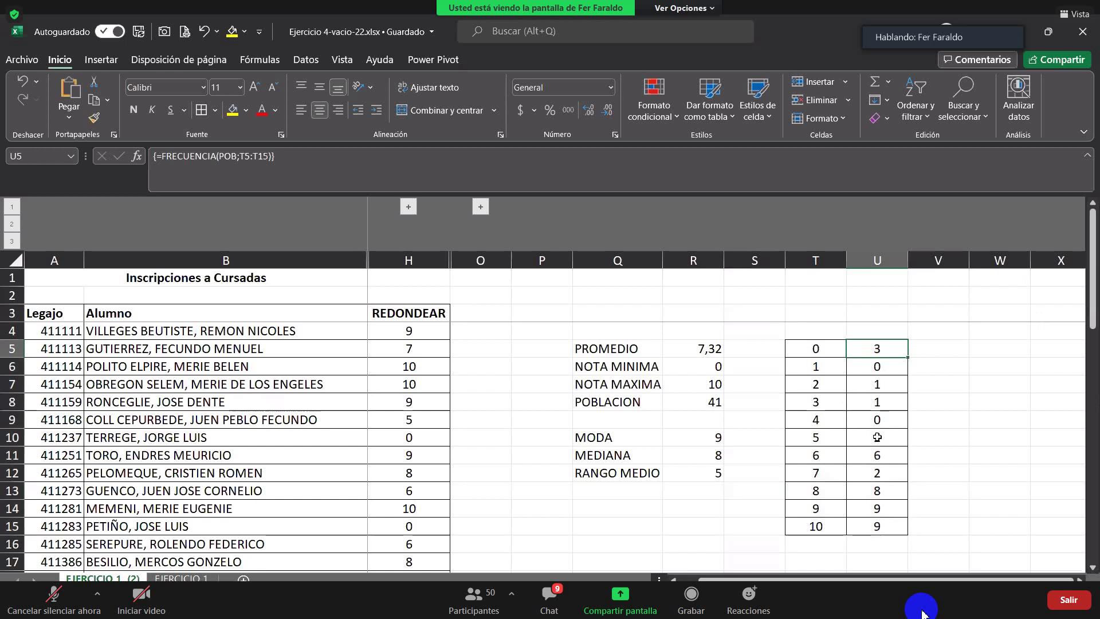
Undo the centering, the table borders and the frequency array formula until U5 is empty
{"action": "left_click", "coordinate": [204, 32]}
{"action": "left_click", "coordinate": [204, 32]}
{"action": "left_click", "coordinate": [204, 32]}
{"action": "left_click", "coordinate": [203, 32]}
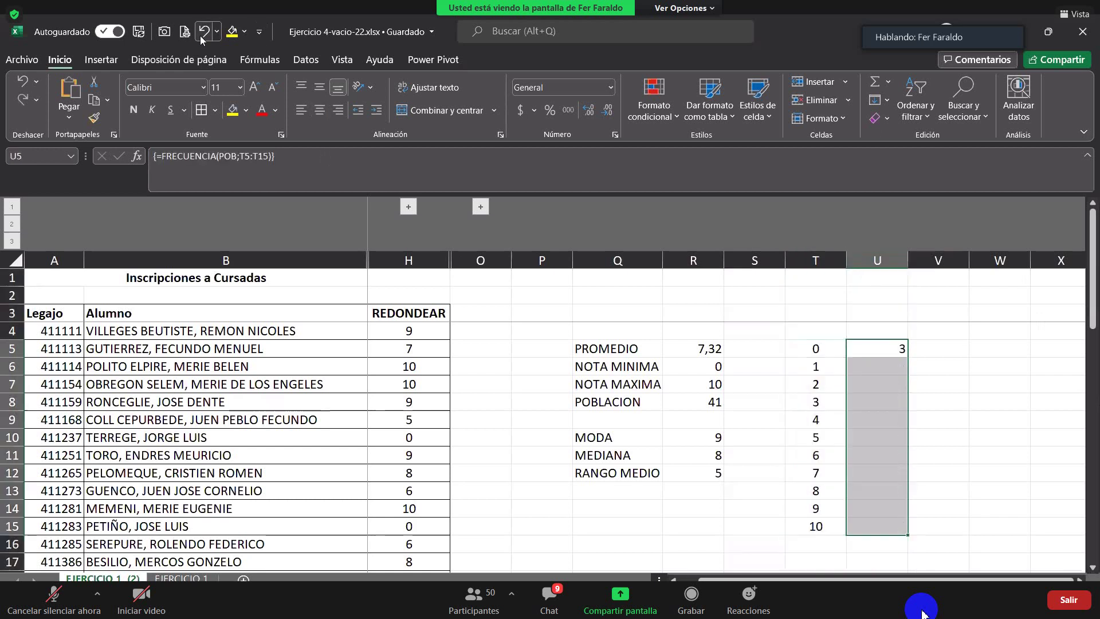
{"action": "left_click", "coordinate": [204, 32]}
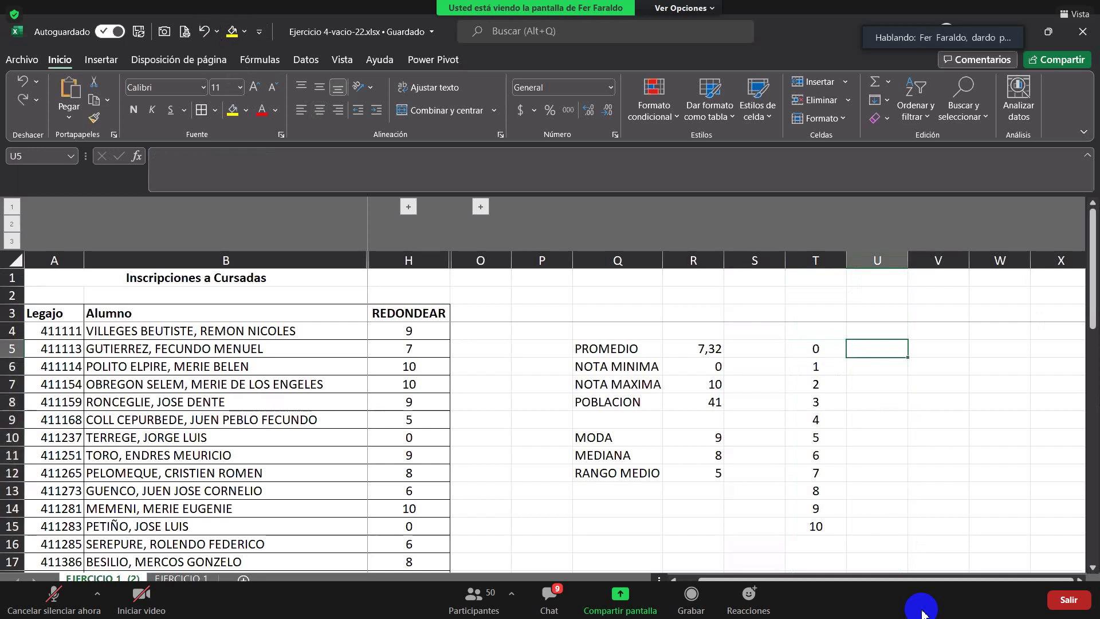
Try entering =FRECUENCIA(POB;T5:T15) in U5 as a regular formula, and undo it
{"action": "type", "text": "="}
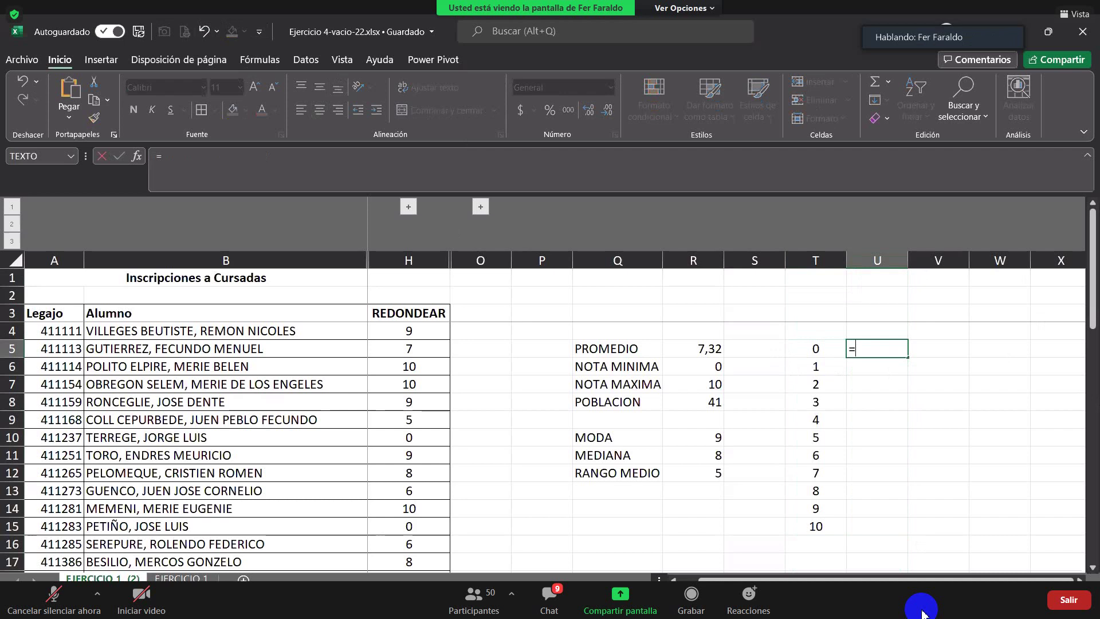
{"action": "type", "text": "FRECUENCIA("}
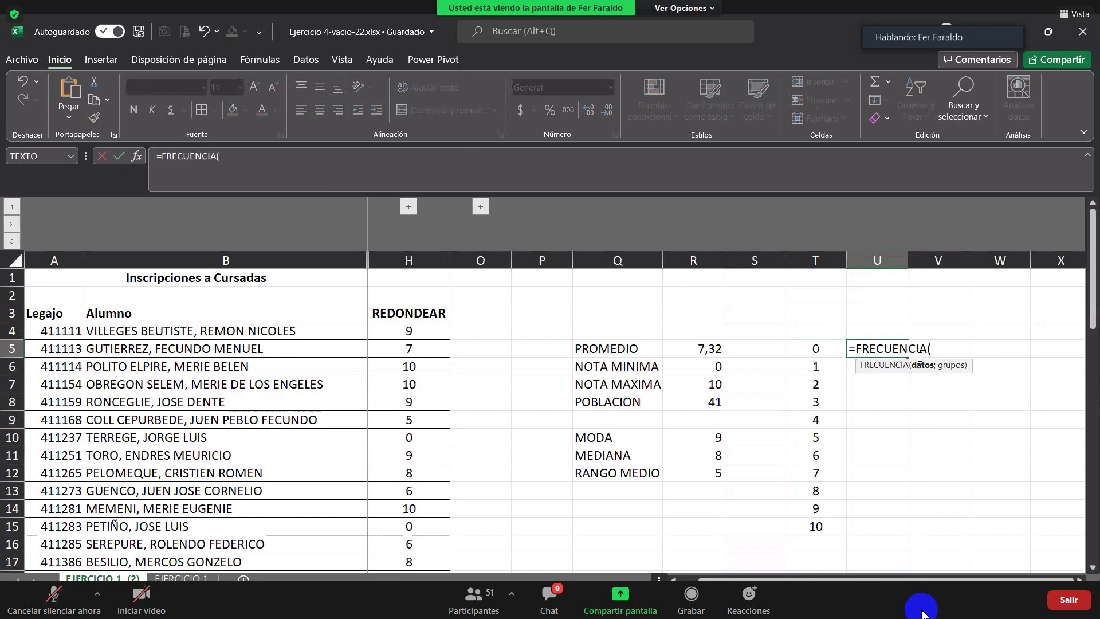
{"action": "type", "text": "POB;"}
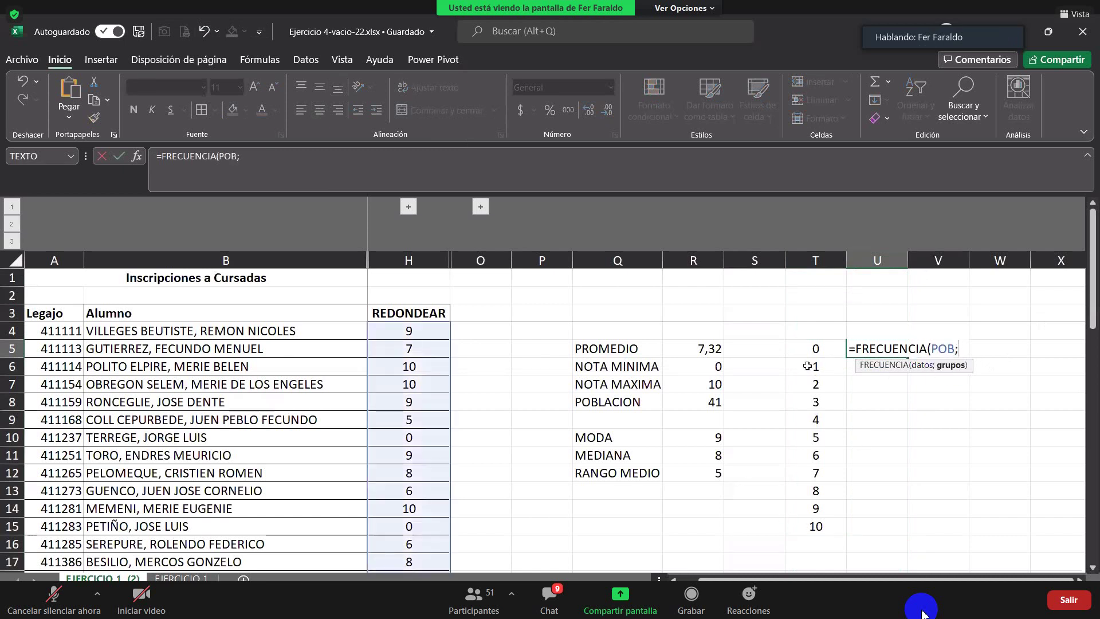
{"action": "left_click", "coordinate": [823, 347]}
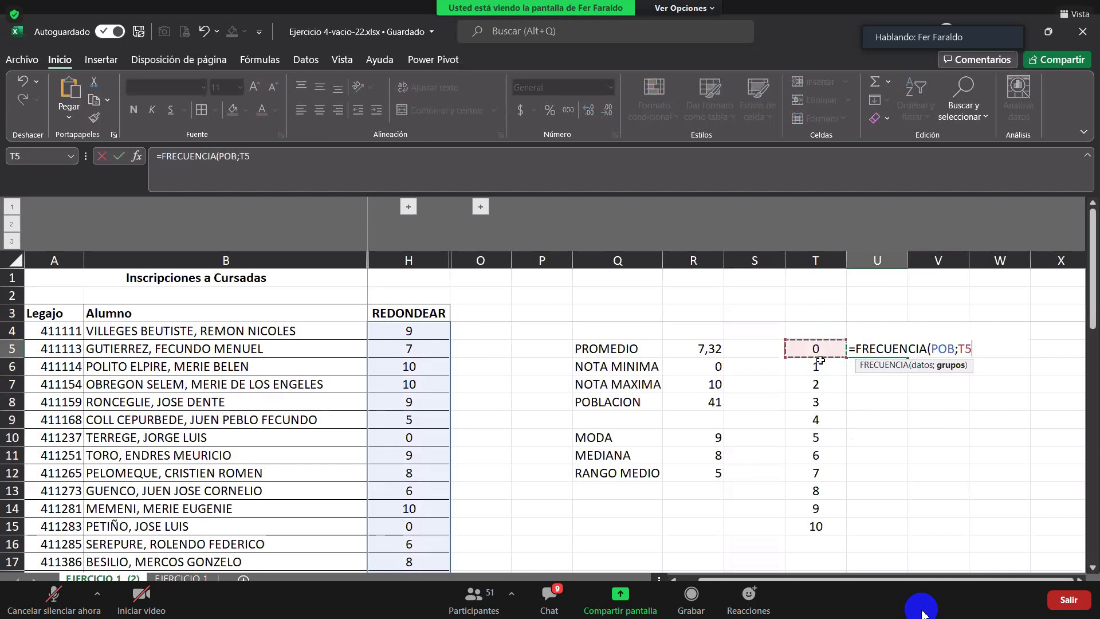
{"action": "left_click", "coordinate": [829, 518], "text": "shift"}
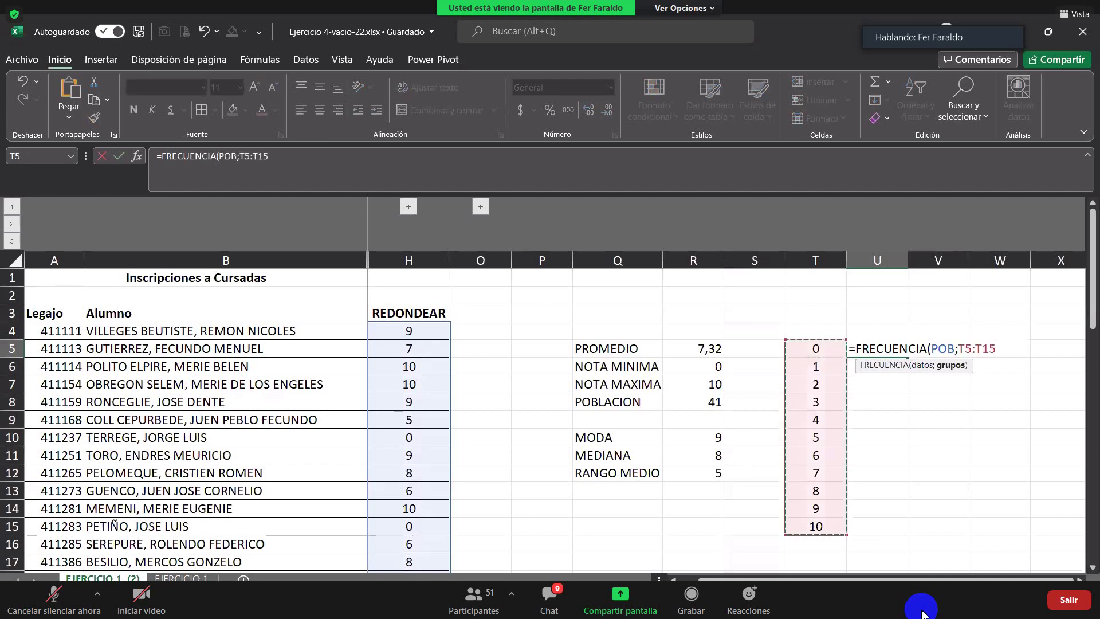
{"action": "type", "text": ")"}
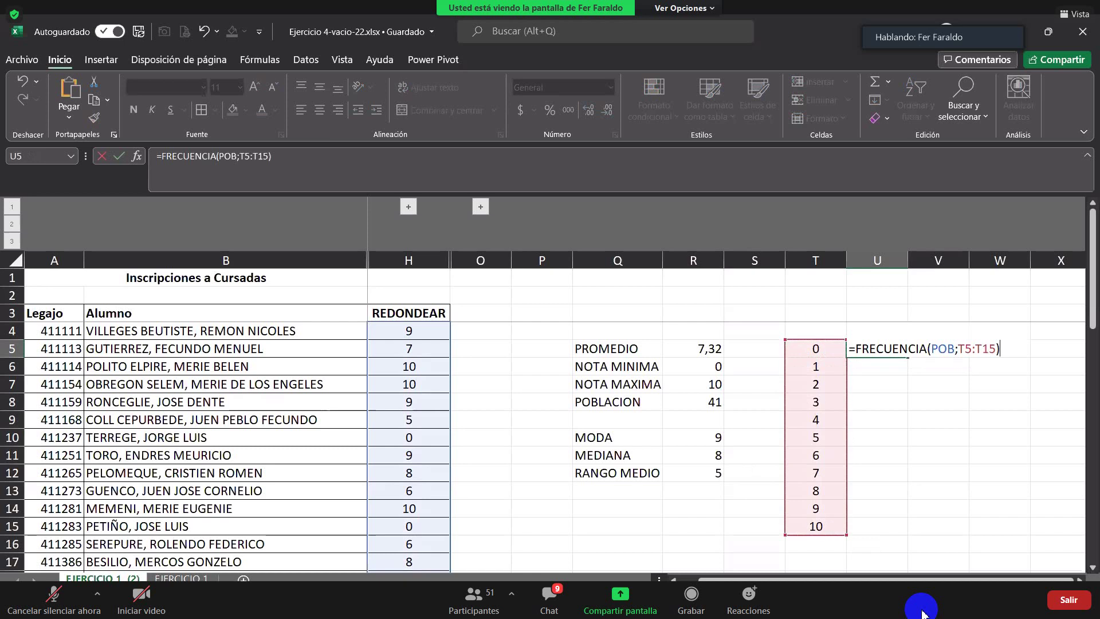
{"action": "key", "text": "Return"}
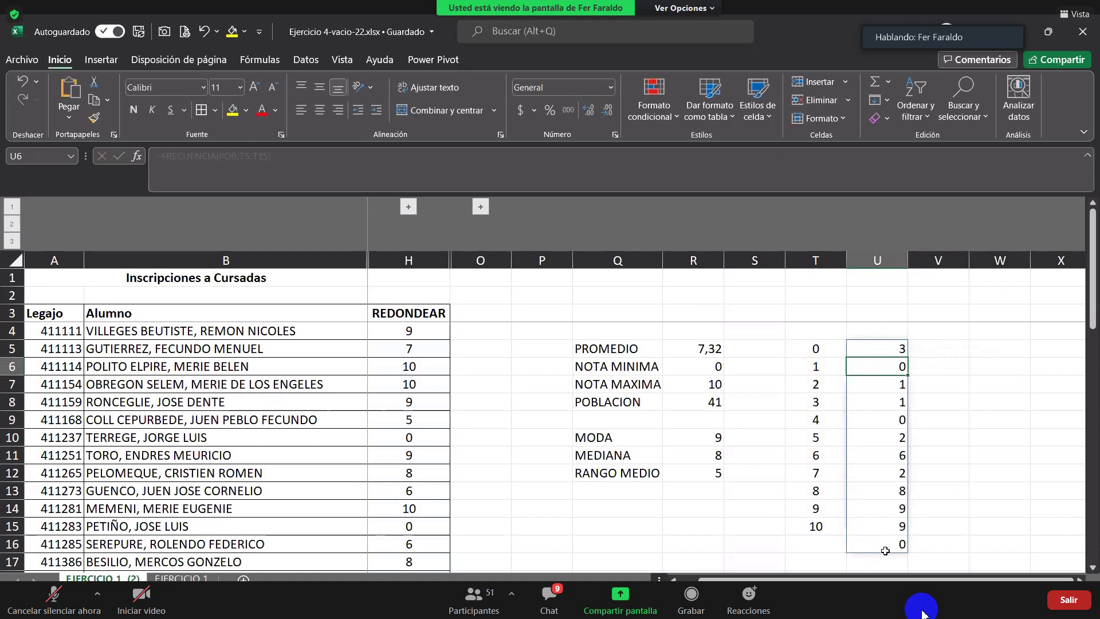
{"action": "left_click", "coordinate": [201, 39]}
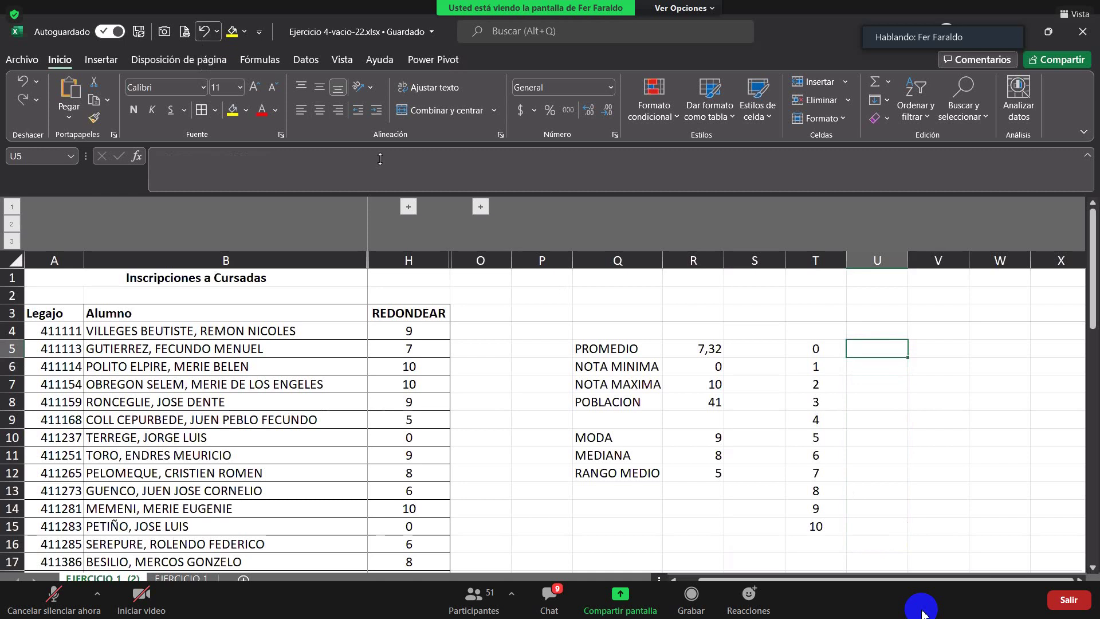
Enter =FRECUENCIA(POB;T5:T15) in U5 as an array formula
{"action": "type", "text": "="}
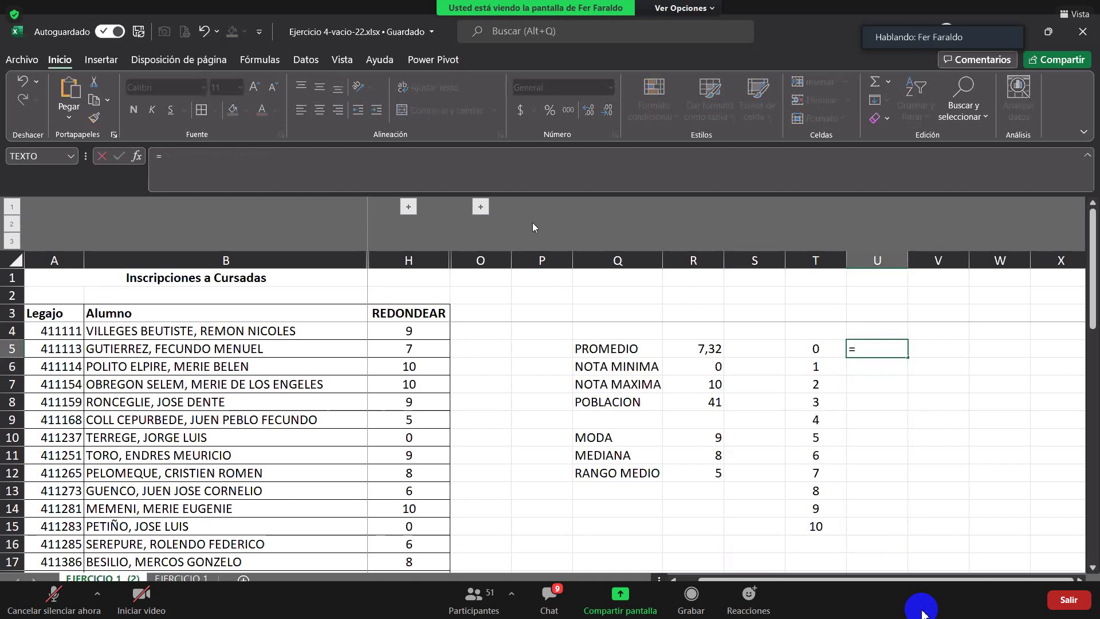
{"action": "type", "text": "FRECUENCIA"}
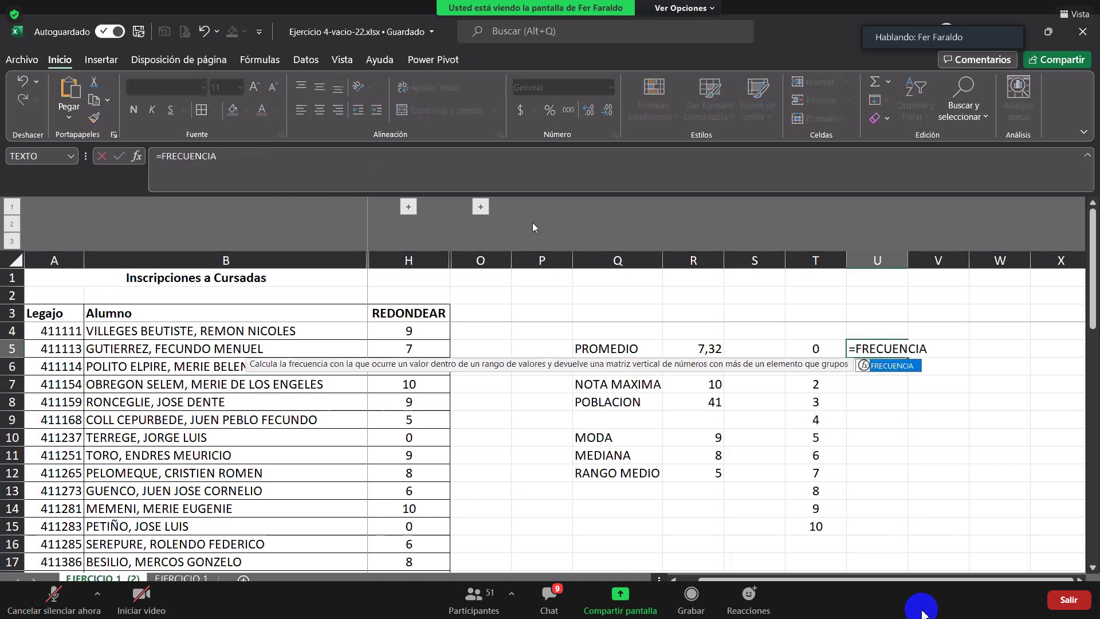
{"action": "type", "text": "(POB;"}
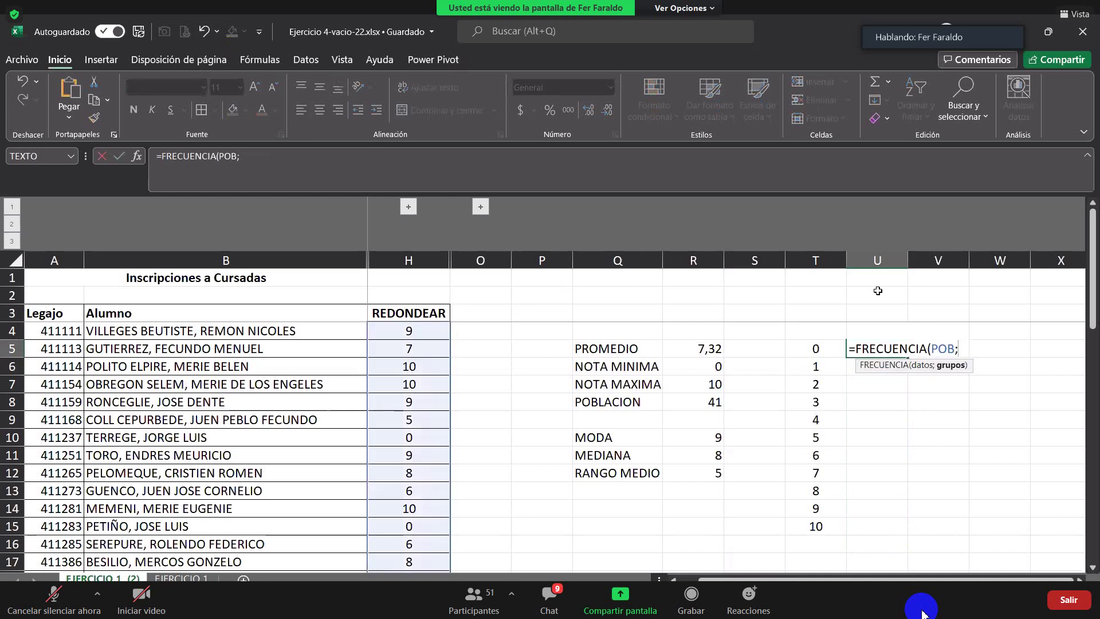
{"action": "left_click", "coordinate": [814, 348]}
{"action": "left_click", "coordinate": [813, 524], "text": "shift"}
{"action": "type", "text": ")"}
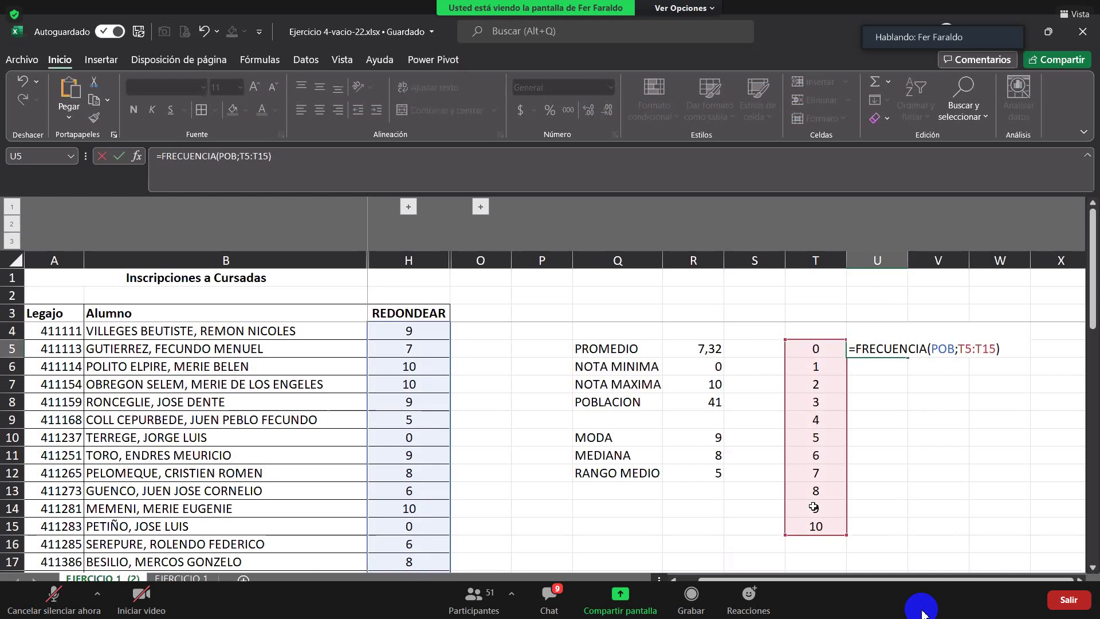
{"action": "key", "text": "ctrl+shift+Return"}
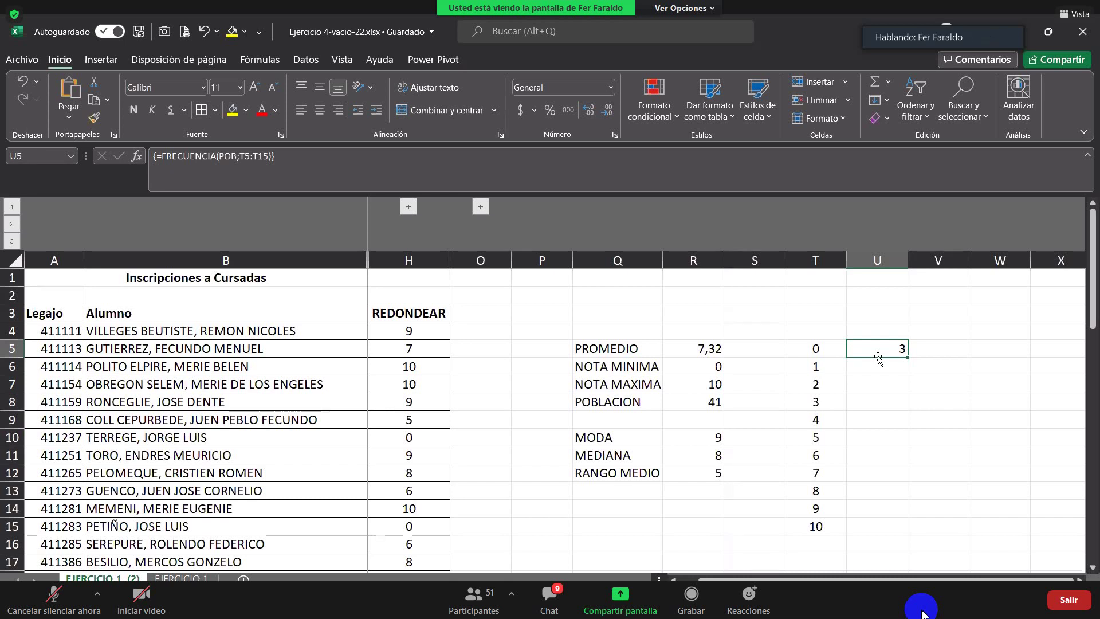
Extend the frequency array formula from U5 over the range U5:U15
{"action": "left_click_drag", "start_coordinate": [884, 352], "coordinate": [878, 523]}
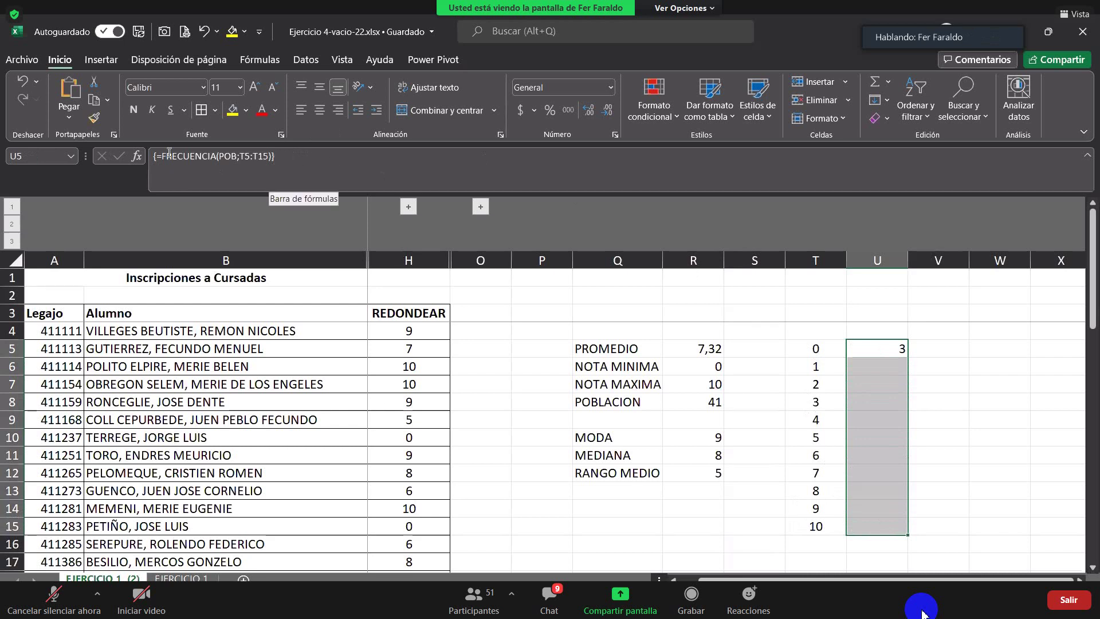
{"action": "left_click", "coordinate": [287, 156]}
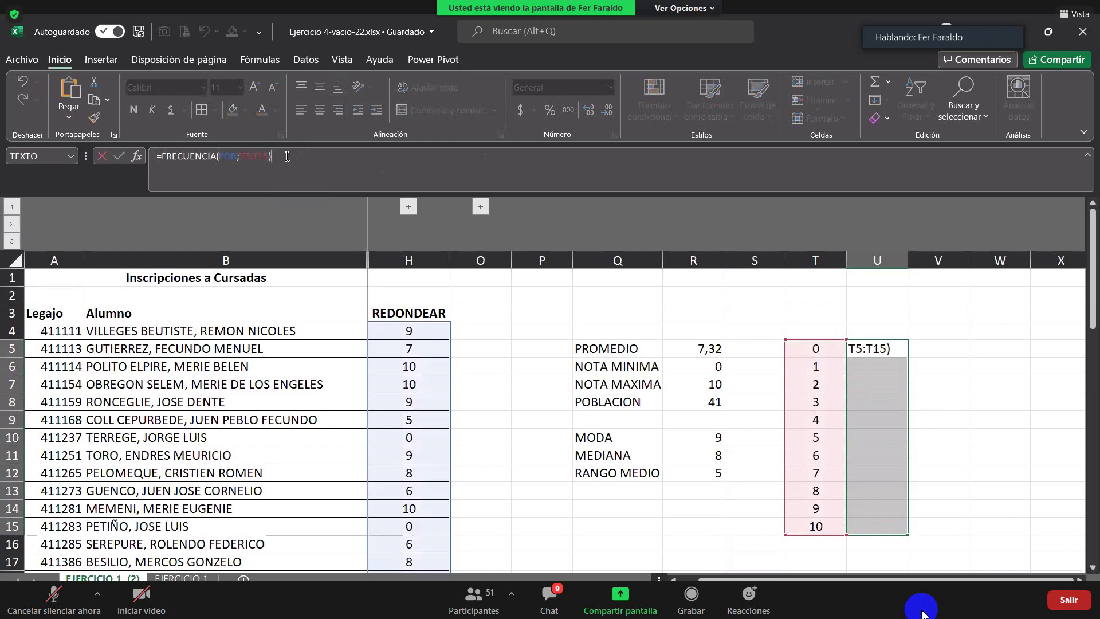
{"action": "key", "text": "ctrl+shift+Return"}
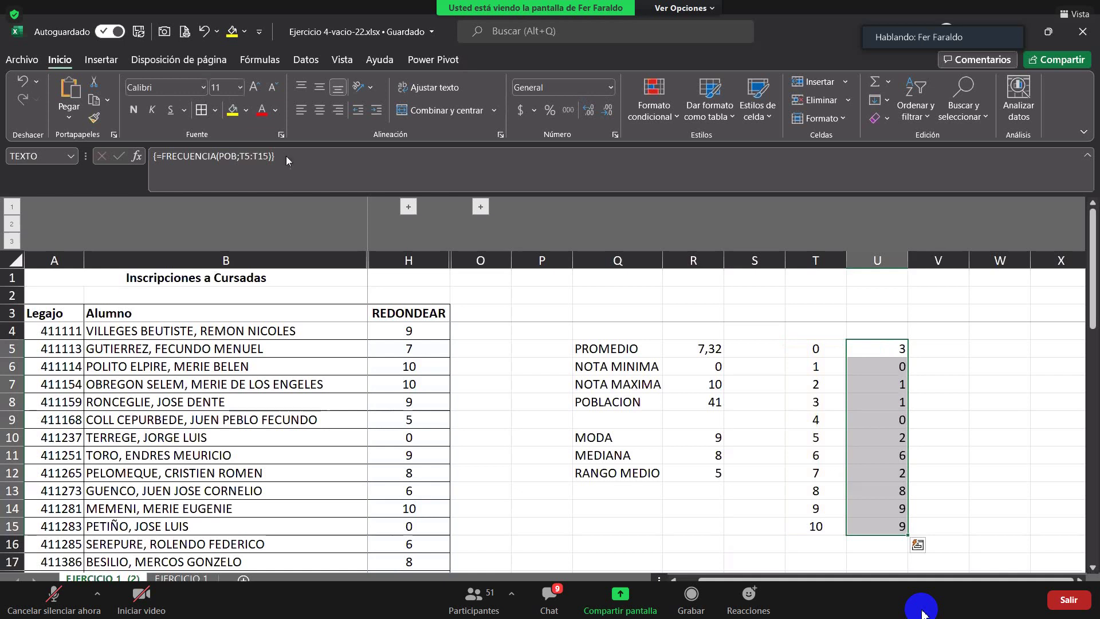
Apply all borders to the frequency table in T5:U15 and center its values
{"action": "left_click_drag", "start_coordinate": [814, 353], "coordinate": [848, 530]}
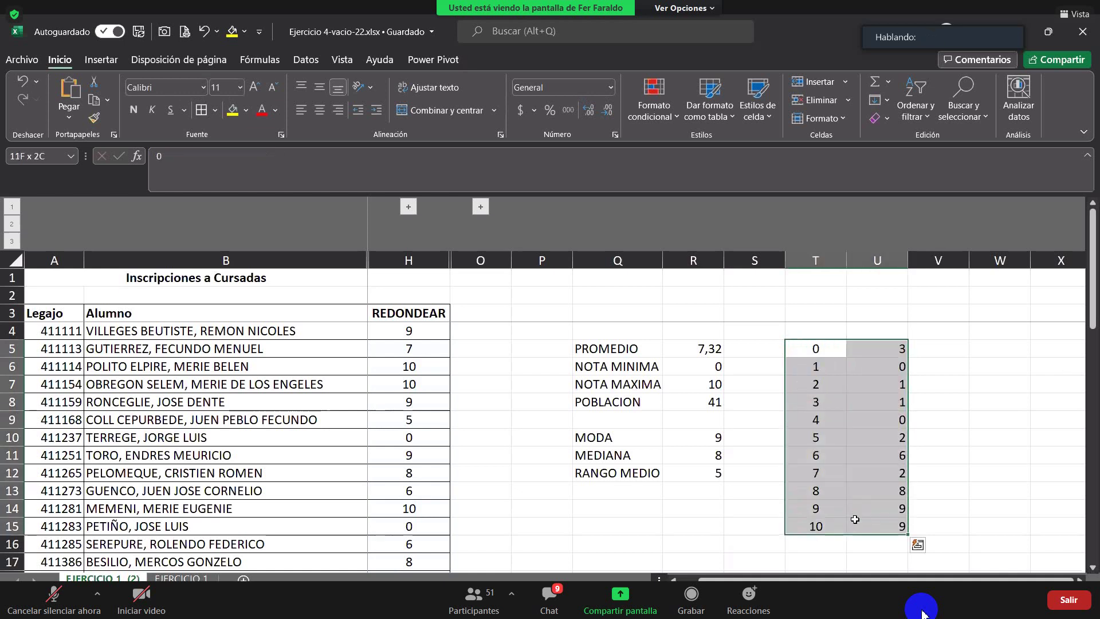
{"action": "left_click", "coordinate": [209, 114]}
{"action": "left_click", "coordinate": [321, 114]}
{"action": "left_click", "coordinate": [321, 115]}
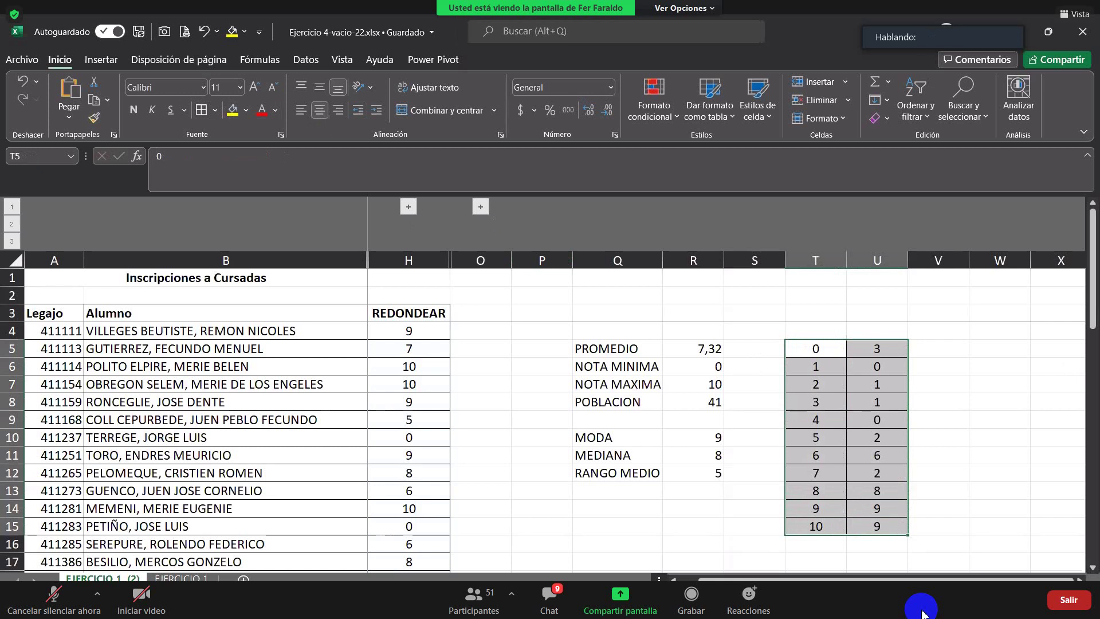
Read through the recent messages in the meeting chat and close the chat
{"action": "left_click", "coordinate": [923, 615]}
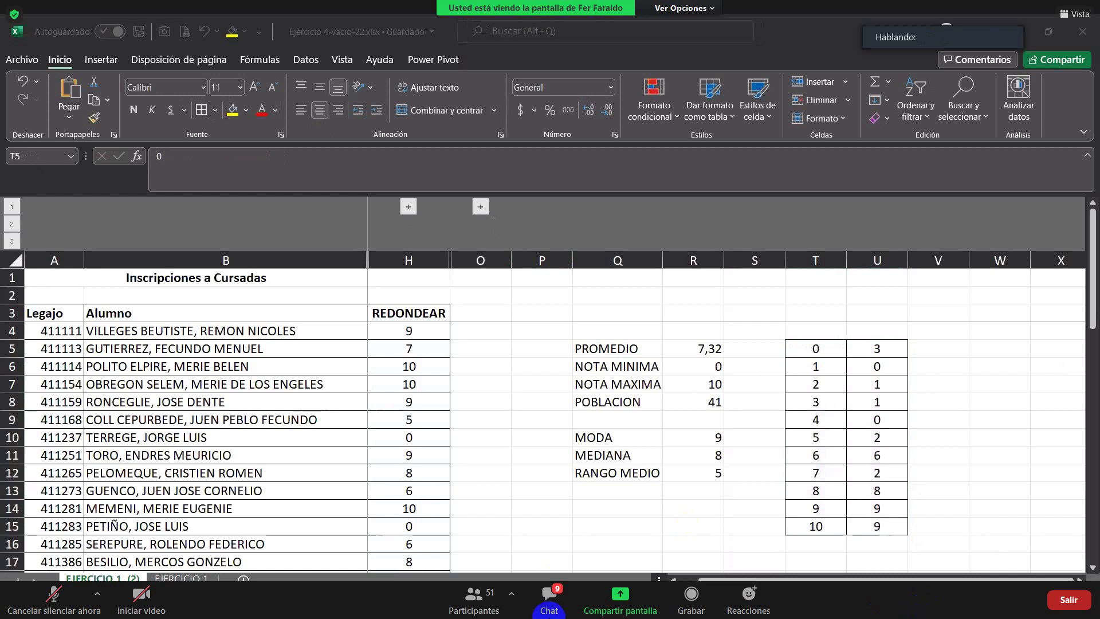
{"action": "left_click", "coordinate": [559, 608]}
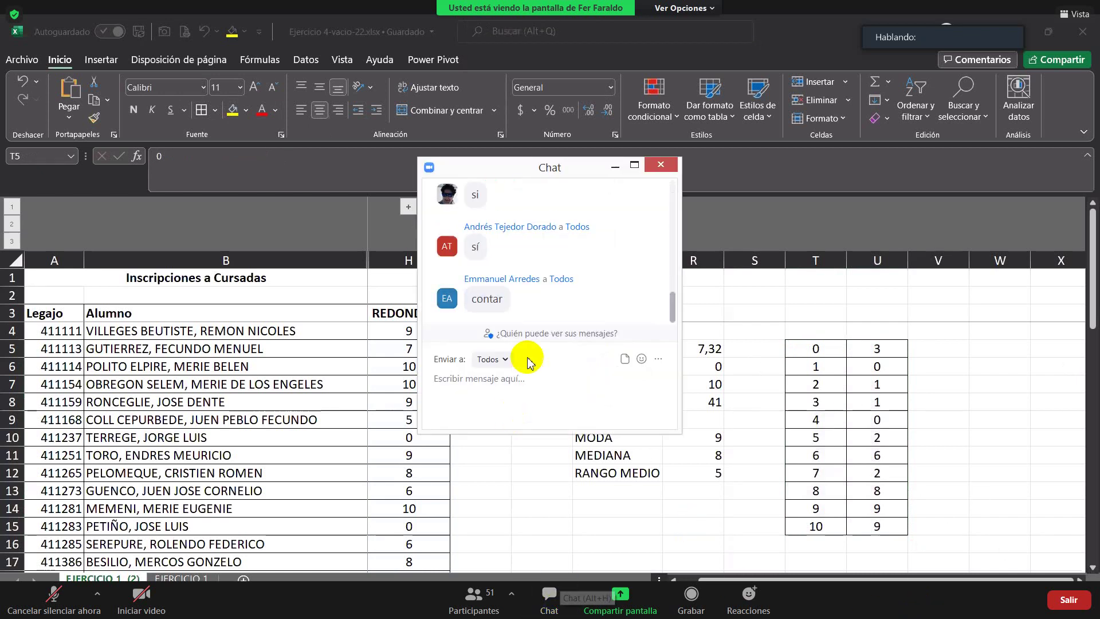
{"action": "scroll", "coordinate": [533, 267], "scroll_direction": "up", "scroll_amount": 1}
{"action": "scroll", "coordinate": [534, 258], "scroll_direction": "up", "scroll_amount": 2}
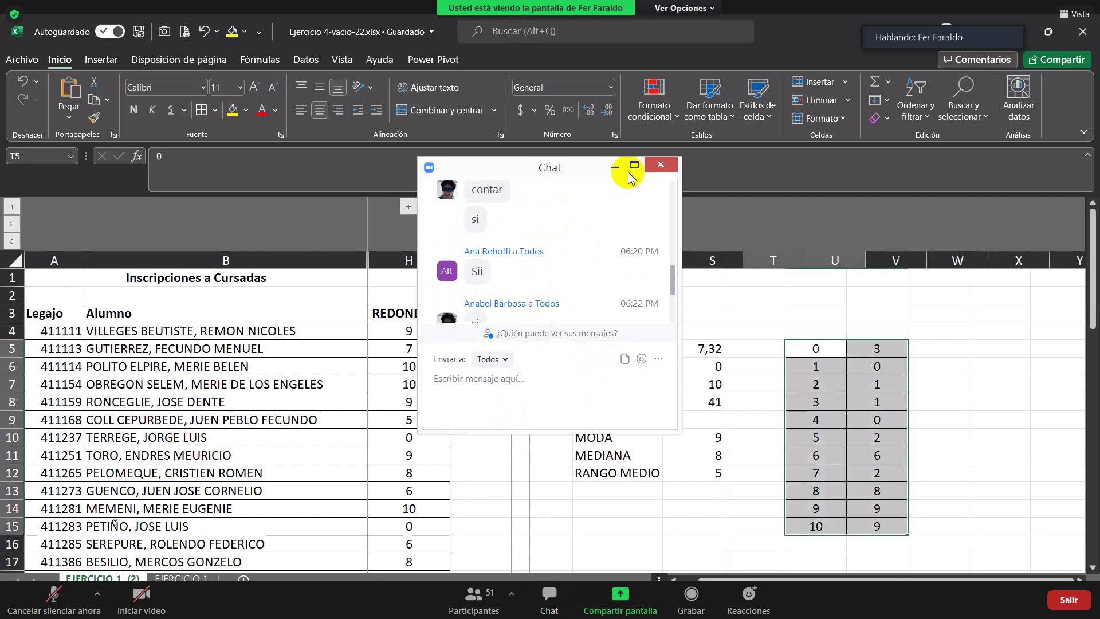
{"action": "left_click", "coordinate": [660, 165]}
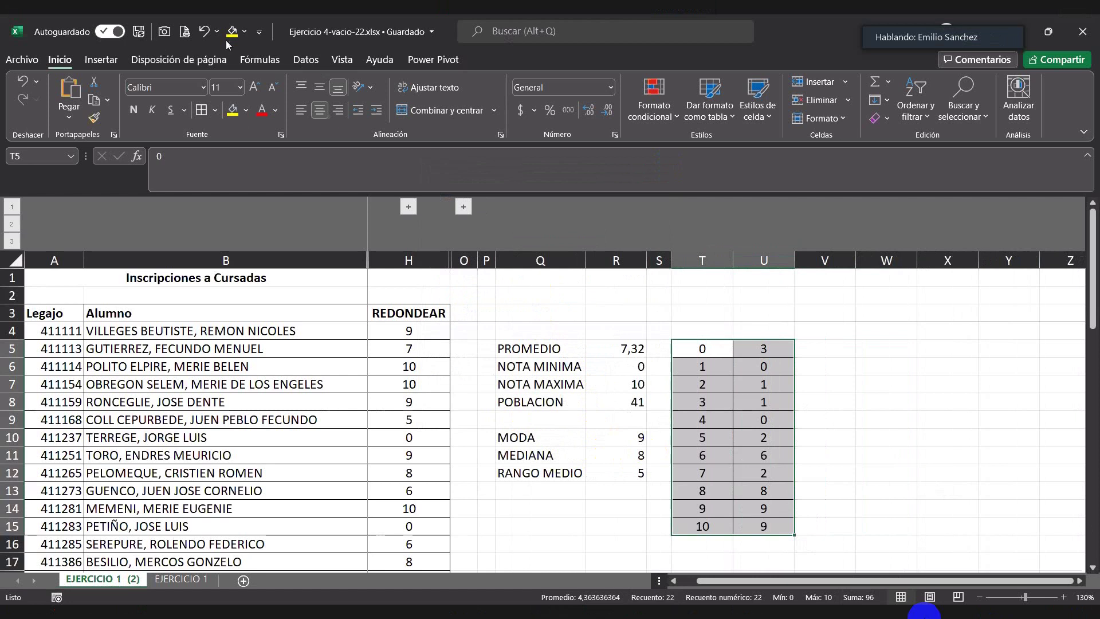
Undo the column width changes, the table formatting and the extension of the array formula below U5
{"action": "left_click", "coordinate": [203, 32]}
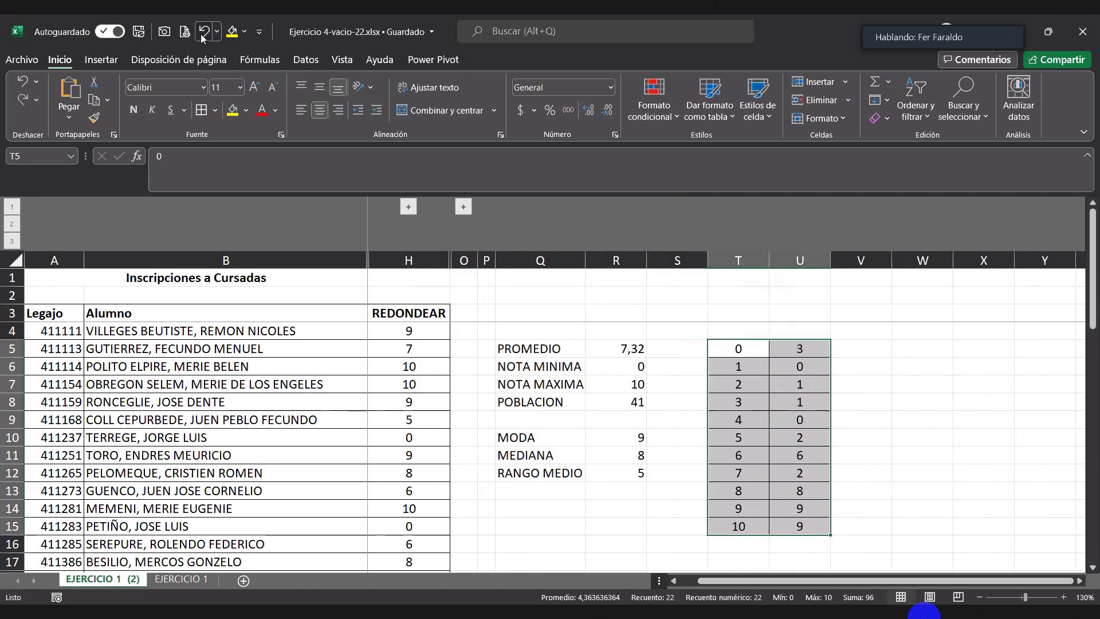
{"action": "left_click", "coordinate": [203, 33]}
{"action": "left_click", "coordinate": [203, 32]}
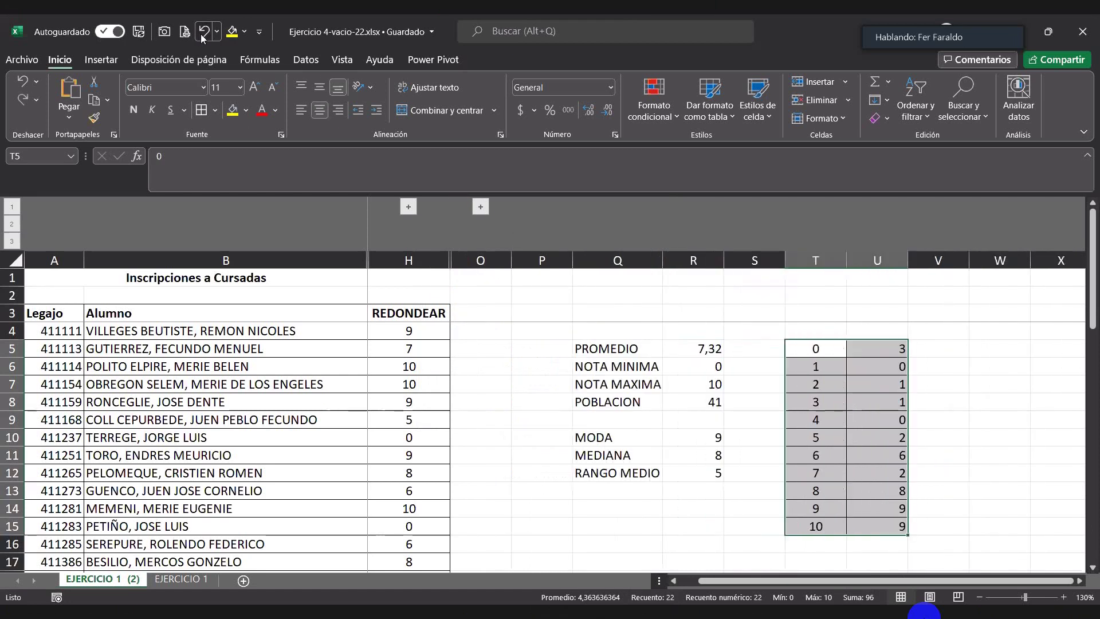
{"action": "left_click", "coordinate": [204, 32]}
Fill U5:U15 with the array formula =FRECUENCIA(POB;T5:T15) already in U5
{"action": "left_click", "coordinate": [877, 456]}
{"action": "left_click_drag", "start_coordinate": [853, 347], "coordinate": [879, 531]}
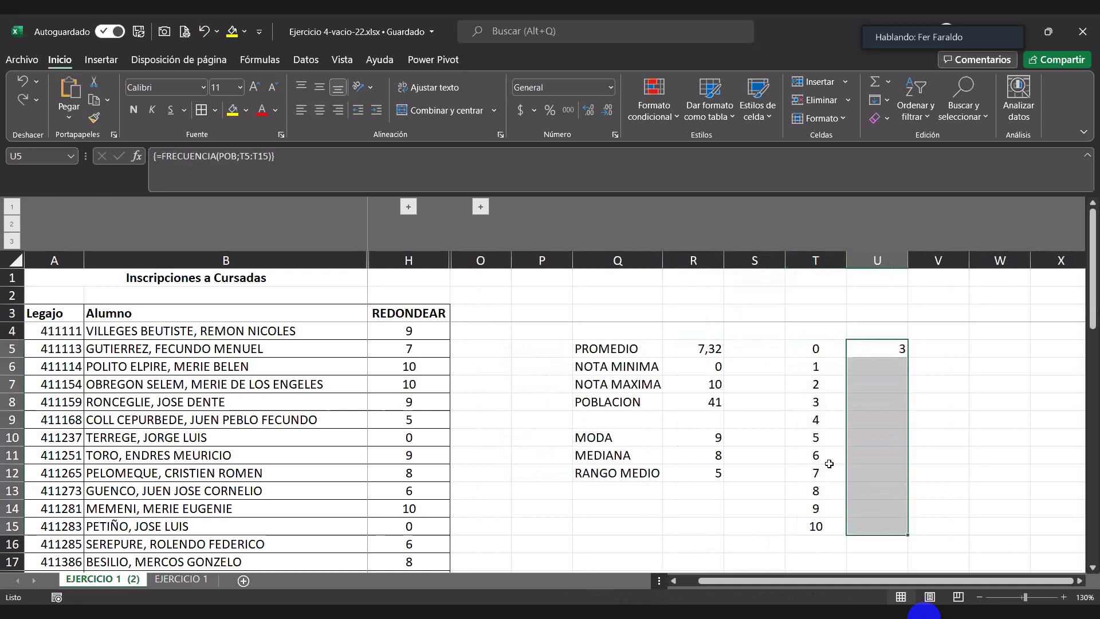
{"action": "left_click", "coordinate": [285, 163]}
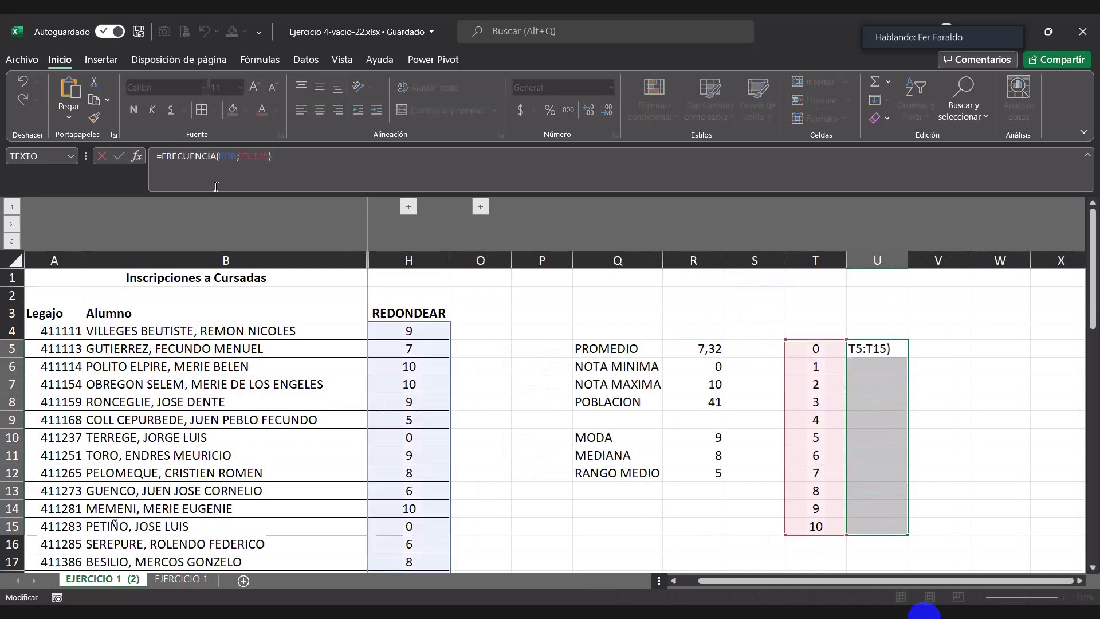
{"action": "key", "text": "ctrl+shift+Return"}
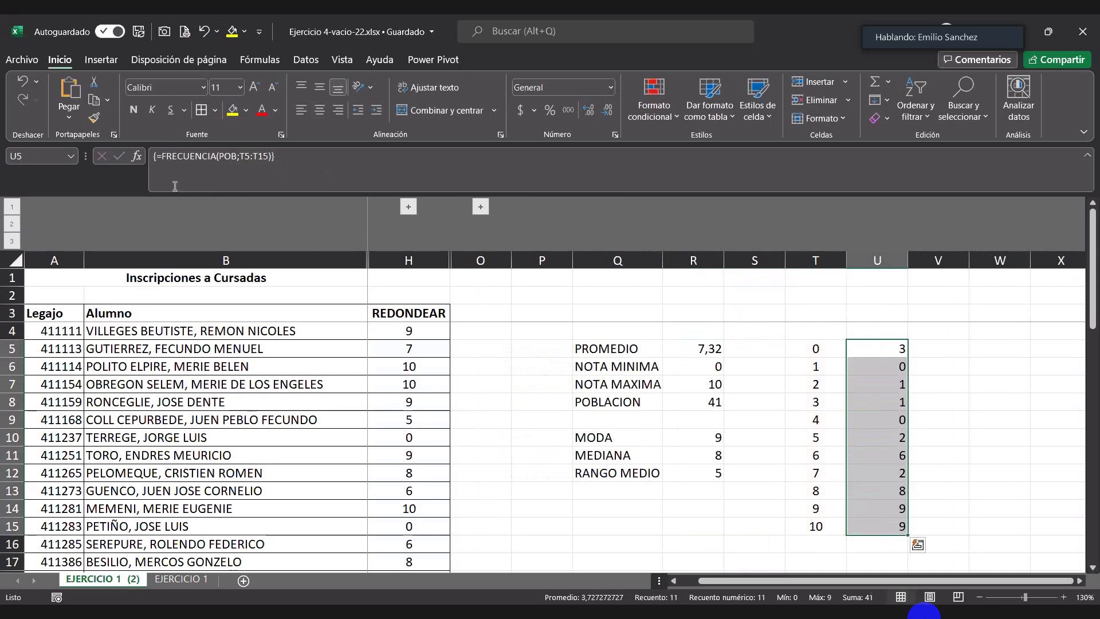
Center the values of the frequency table T5:U15 and apply all borders to it
{"action": "left_click_drag", "start_coordinate": [813, 344], "coordinate": [877, 525]}
{"action": "left_click", "coordinate": [321, 116]}
{"action": "left_click", "coordinate": [321, 116]}
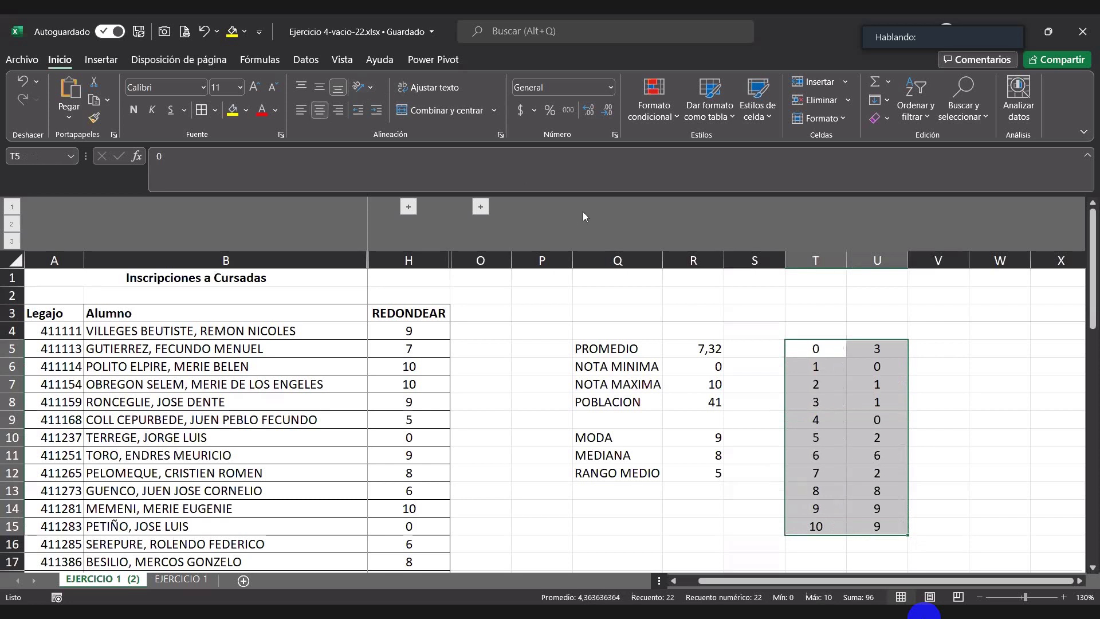
{"action": "left_click", "coordinate": [202, 110]}
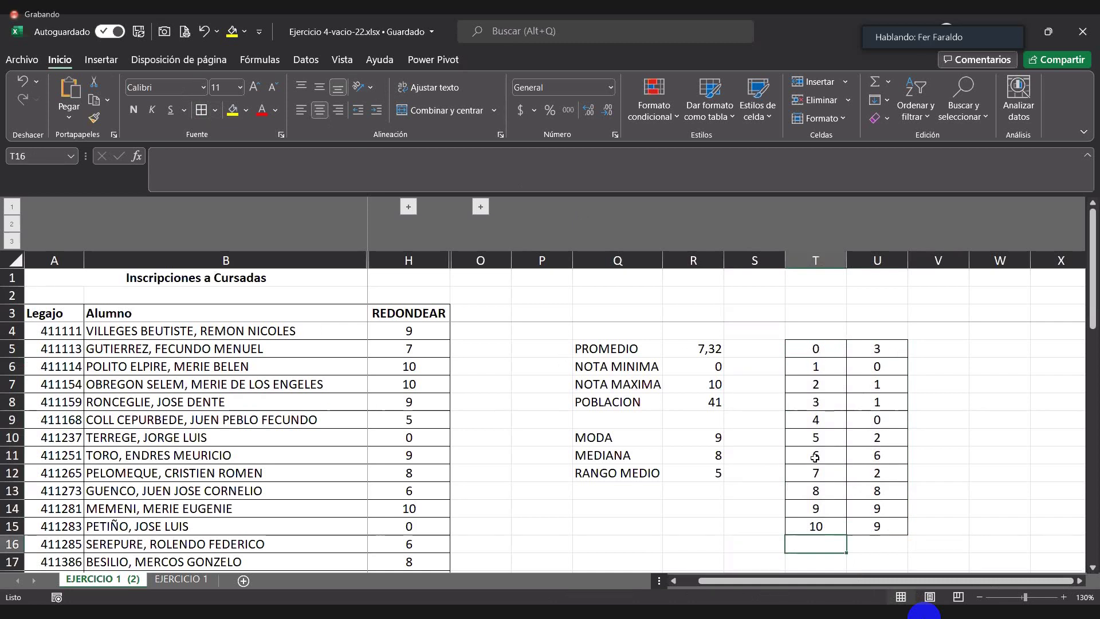
{"action": "left_click", "coordinate": [416, 313]}
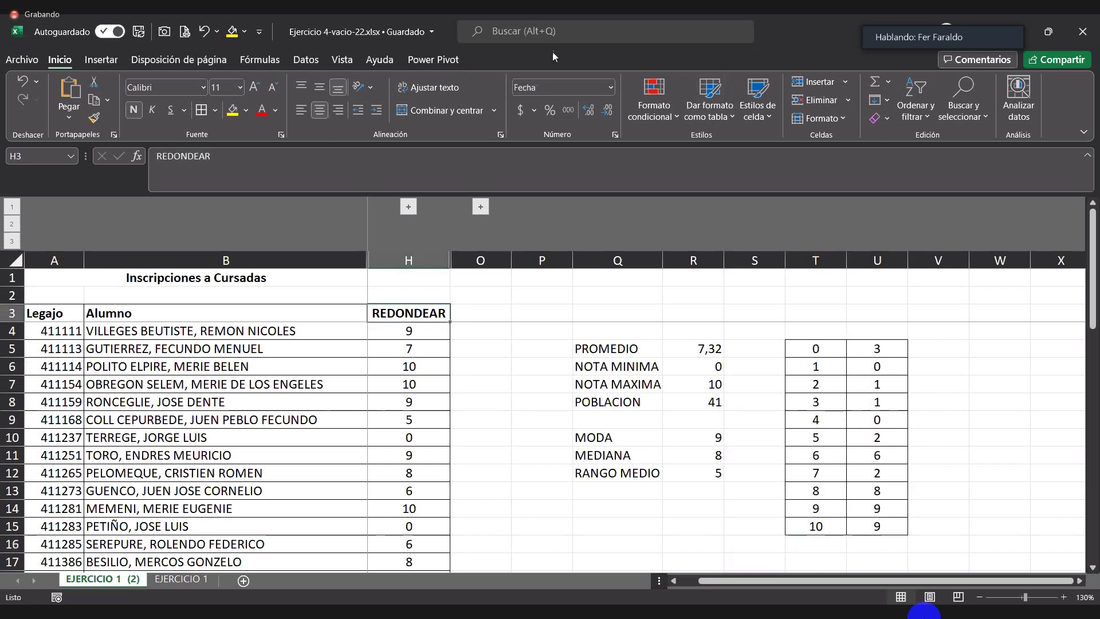
Add filters to the student list headers and filter the REDONDEAR column to show only grade 0
{"action": "left_click", "coordinate": [305, 59]}
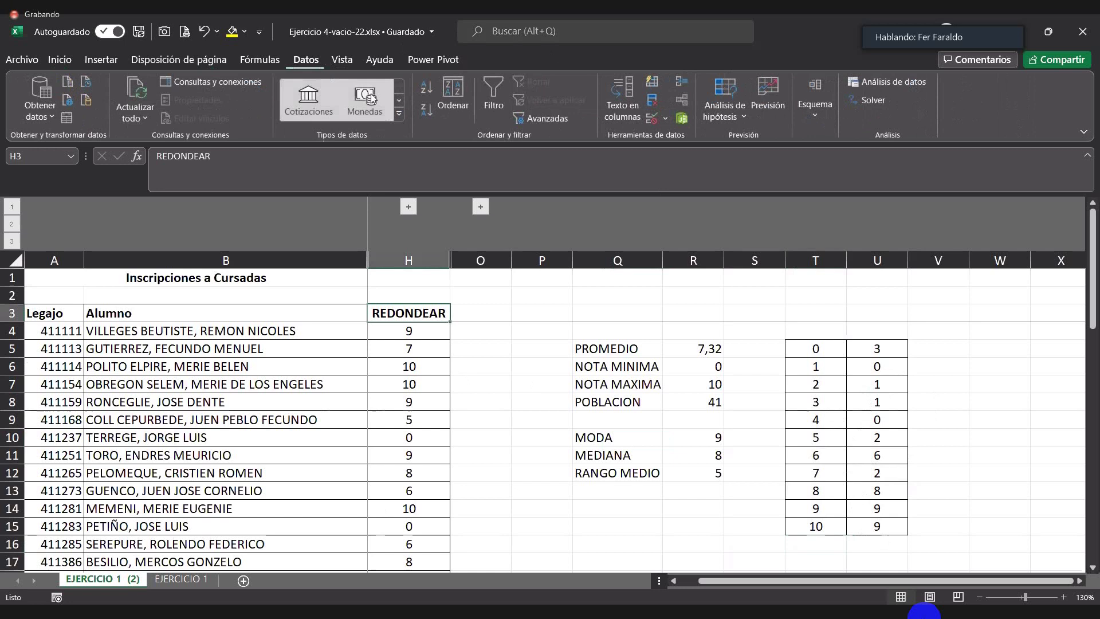
{"action": "left_click", "coordinate": [494, 98]}
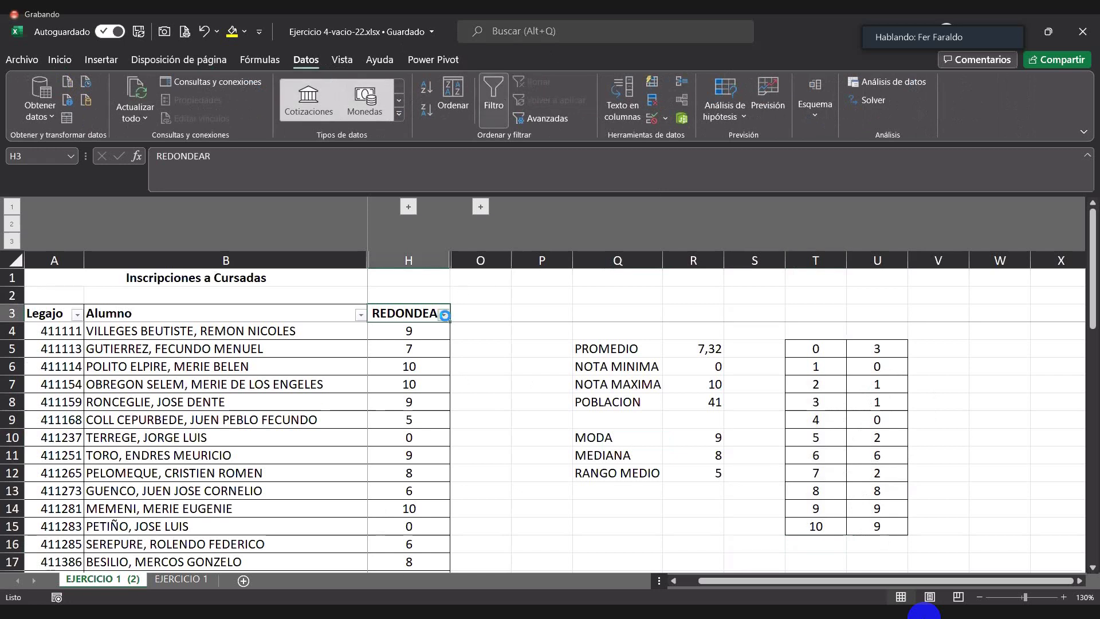
{"action": "left_click", "coordinate": [444, 314]}
{"action": "left_click", "coordinate": [286, 449]}
{"action": "left_click", "coordinate": [286, 460]}
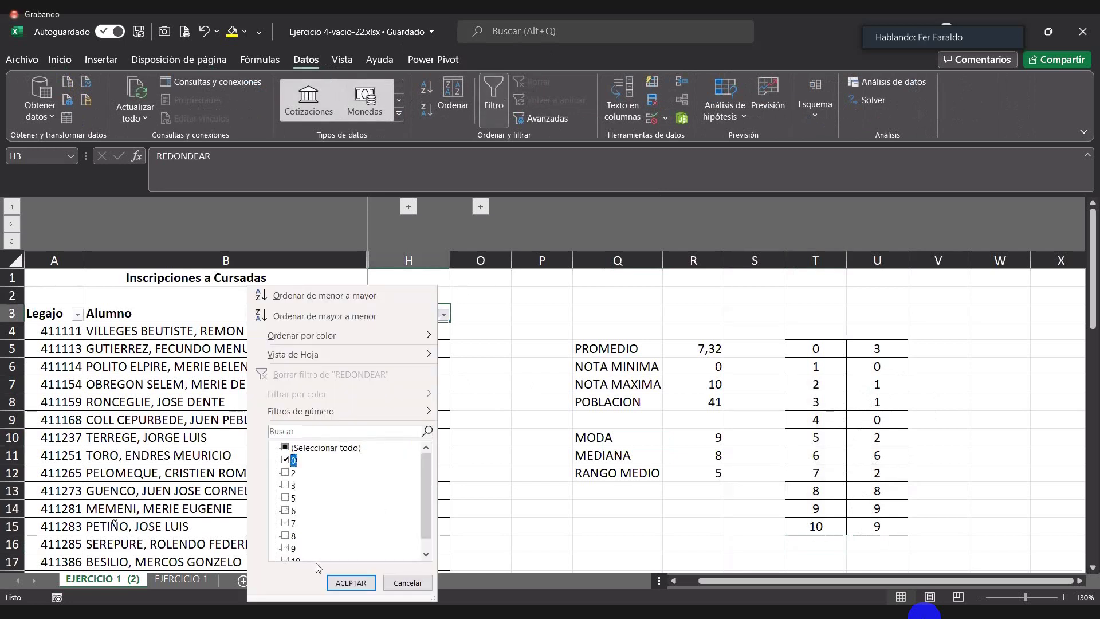
{"action": "left_click", "coordinate": [350, 582]}
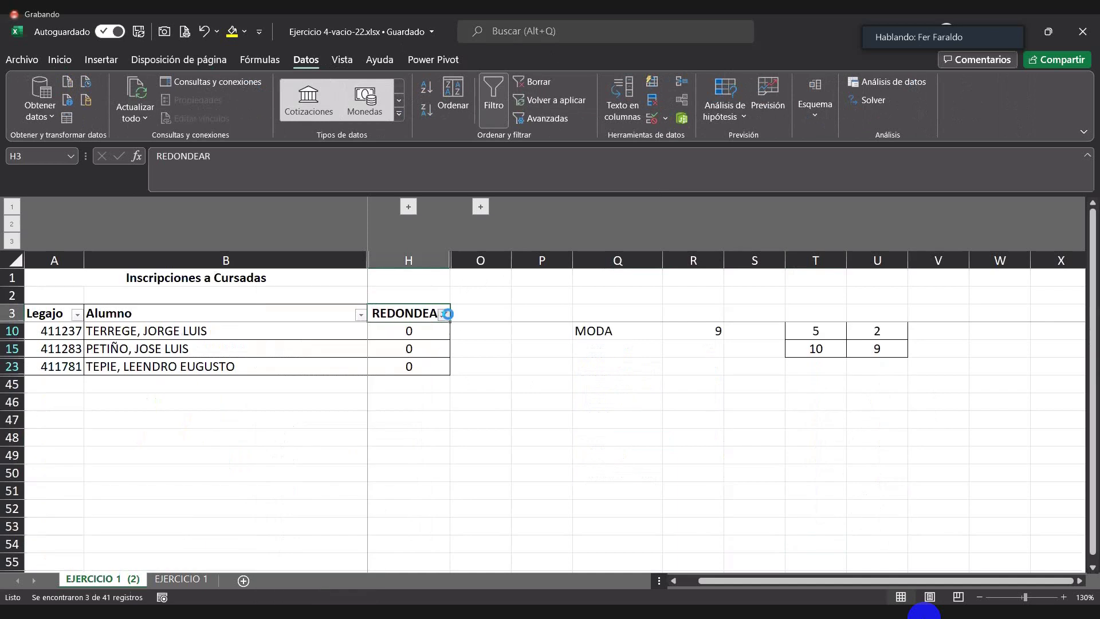
Switch the REDONDEAR filter from grade 0 to grade 10 only
{"action": "left_click", "coordinate": [443, 314]}
{"action": "left_click", "coordinate": [285, 461]}
{"action": "scroll", "coordinate": [295, 510], "scroll_direction": "down", "scroll_amount": 1}
{"action": "left_click", "coordinate": [286, 548]}
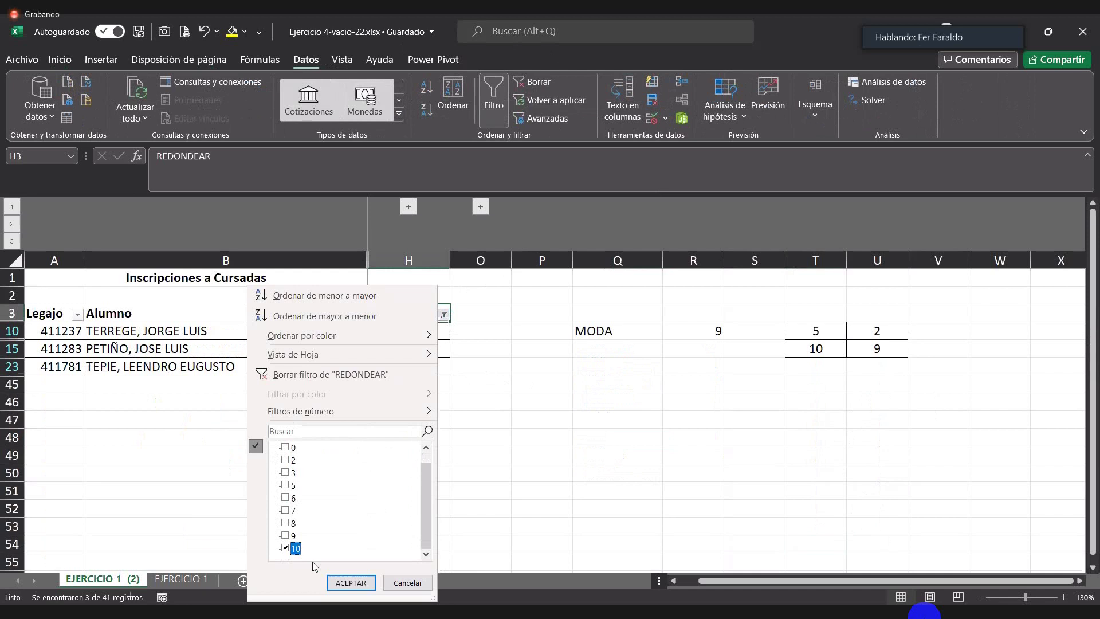
{"action": "left_click", "coordinate": [347, 583]}
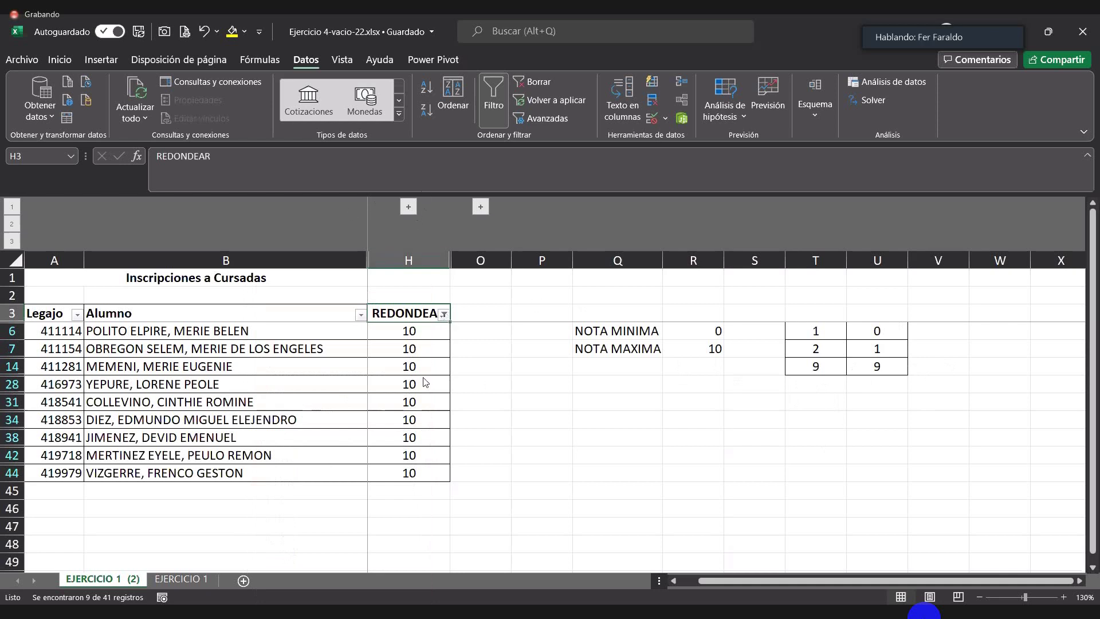
Show all grades again in the REDONDEAR filter and select the frequency table T5:U15
{"action": "key", "text": "alt+Down"}
{"action": "left_click", "coordinate": [350, 583]}
{"action": "left_click", "coordinate": [828, 512]}
{"action": "left_click_drag", "start_coordinate": [828, 354], "coordinate": [877, 527]}
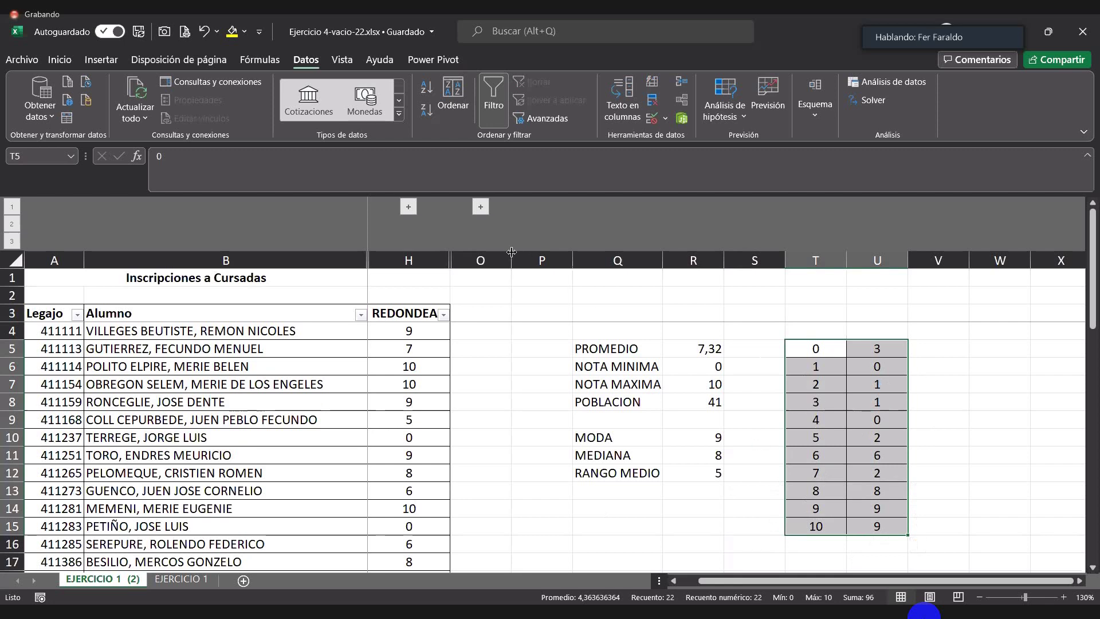
Narrow the empty spacer columns P and S on either side of the statistics summary
{"action": "mouse_move", "coordinate": [512, 259]}
{"action": "left_mouse_down"}
{"action": "mouse_move", "coordinate": [485, 259]}
{"action": "mouse_move", "coordinate": [511, 259]}
{"action": "left_mouse_up"}
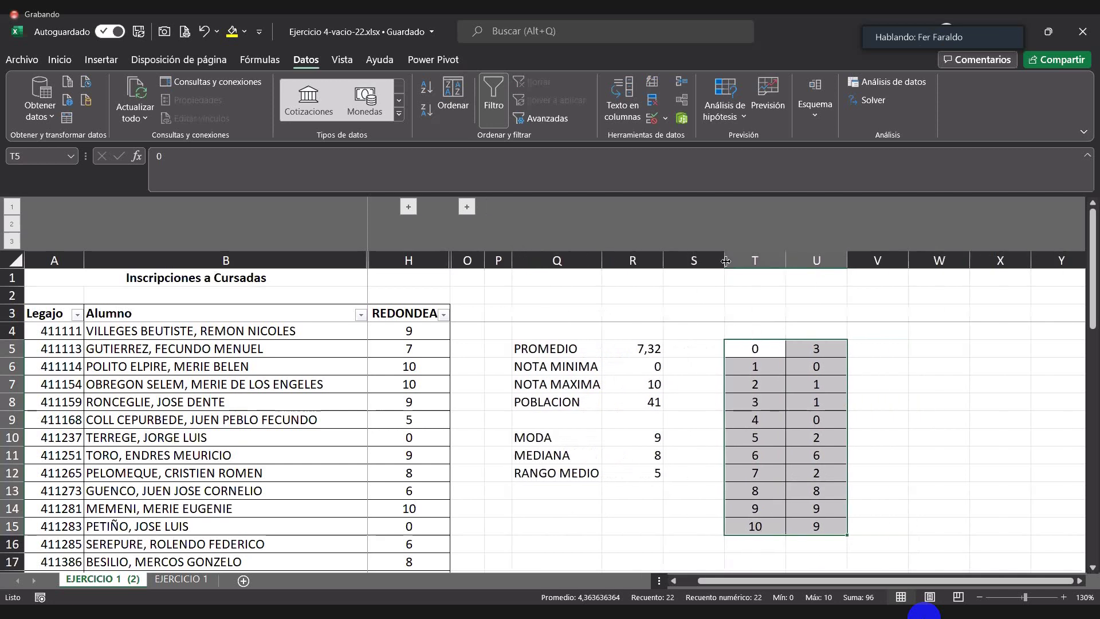
{"action": "left_click_drag", "start_coordinate": [725, 261], "coordinate": [691, 260]}
{"action": "left_click", "coordinate": [909, 438]}
{"action": "left_click", "coordinate": [889, 404]}
{"action": "left_click", "coordinate": [847, 366]}
Enter the category labels REPROBADO, BUENO, MUY BUENO and SOBRESALIENTE in V7:V10
{"action": "left_click", "coordinate": [859, 390]}
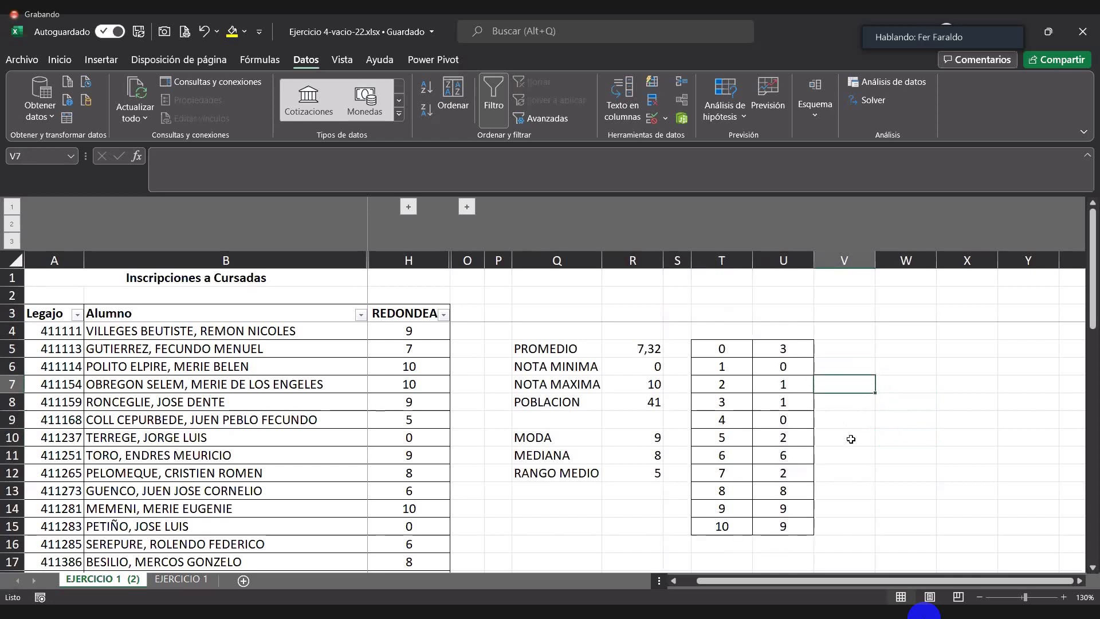
{"action": "key", "text": "Right"}
{"action": "key", "text": "Left"}
{"action": "type", "text": "PROBADO"}
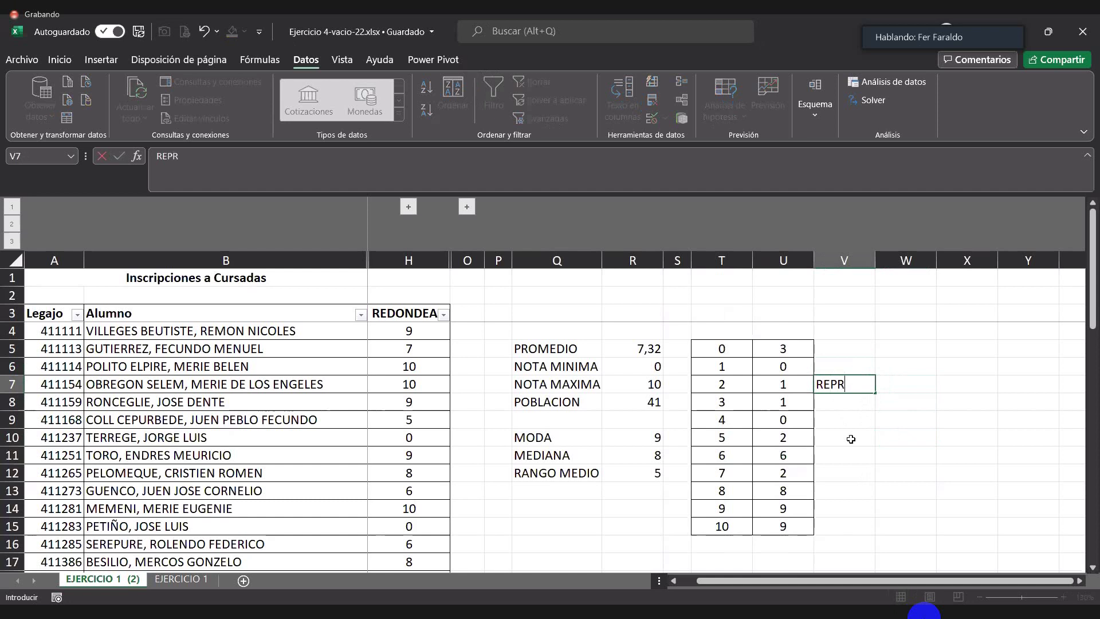
{"action": "key", "text": "Return"}
{"action": "type", "text": "BUENO"}
{"action": "key", "text": "Return"}
{"action": "type", "text": "MUY BUENO"}
{"action": "key", "text": "Return"}
{"action": "type", "text": "SOBRESALIENTE"}
Enter the upper grade limits 5, 7, 9 and 10 in W7:W10 and fit column V to its labels
{"action": "key", "text": "Tab"}
{"action": "key", "text": "Up"}
{"action": "key", "text": "Up"}
{"action": "key", "text": "Up"}
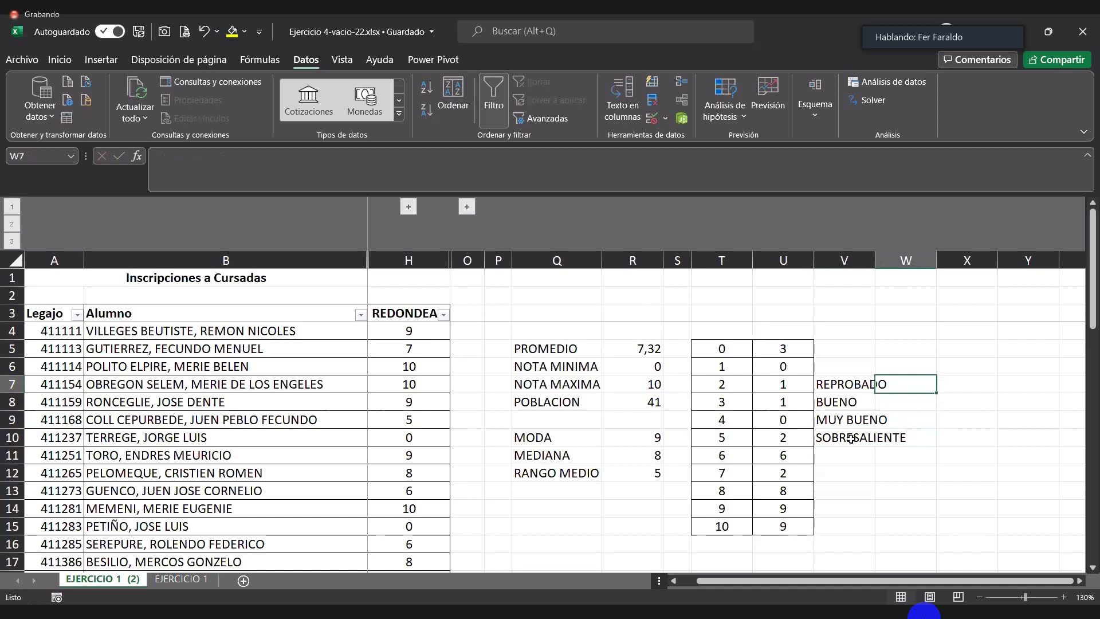
{"action": "type", "text": "5"}
{"action": "key", "text": "Return"}
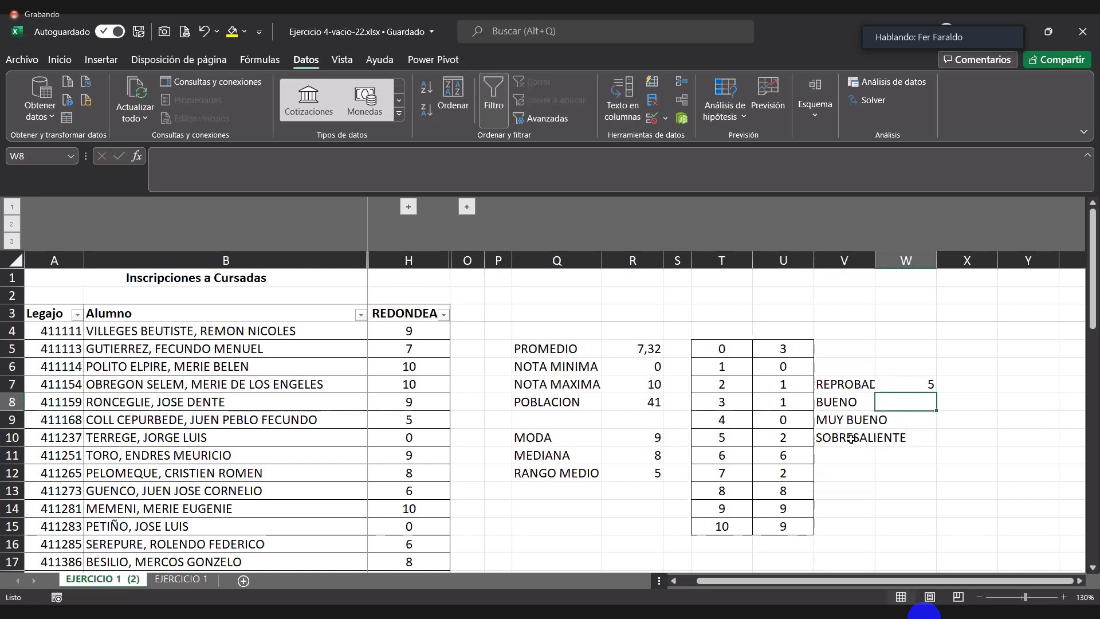
{"action": "type", "text": "7"}
{"action": "key", "text": "Return"}
{"action": "type", "text": "9"}
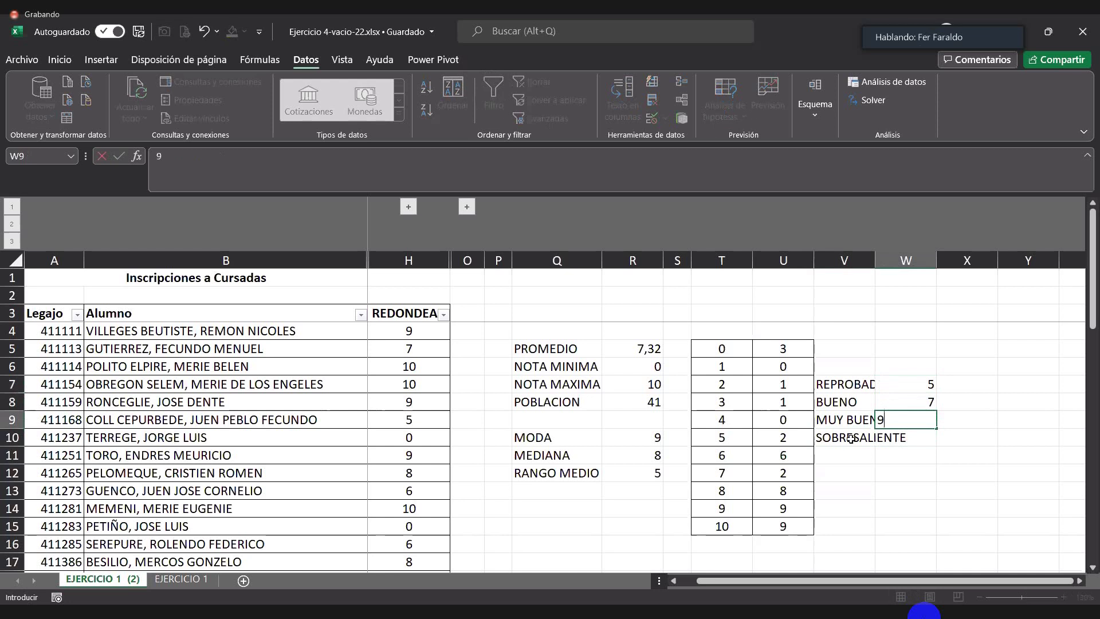
{"action": "key", "text": "Return"}
{"action": "type", "text": "10"}
{"action": "key", "text": "Return"}
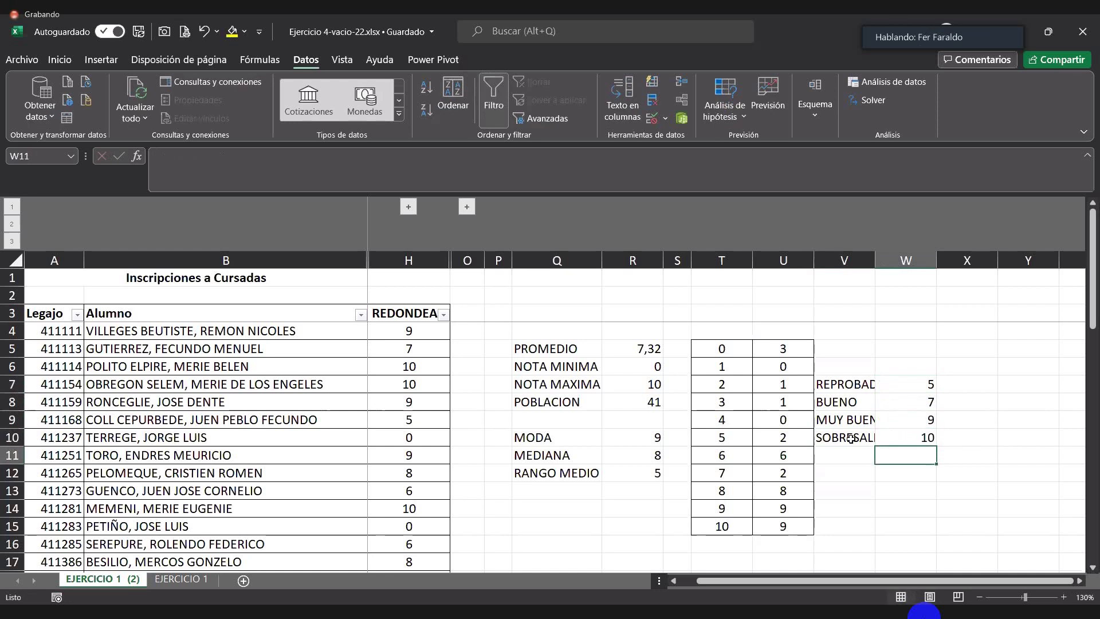
{"action": "double_click", "coordinate": [885, 261]}
Enter =FRECUENCIA(POB;W7:W10) in X7 as an array formula
{"action": "left_click", "coordinate": [938, 387]}
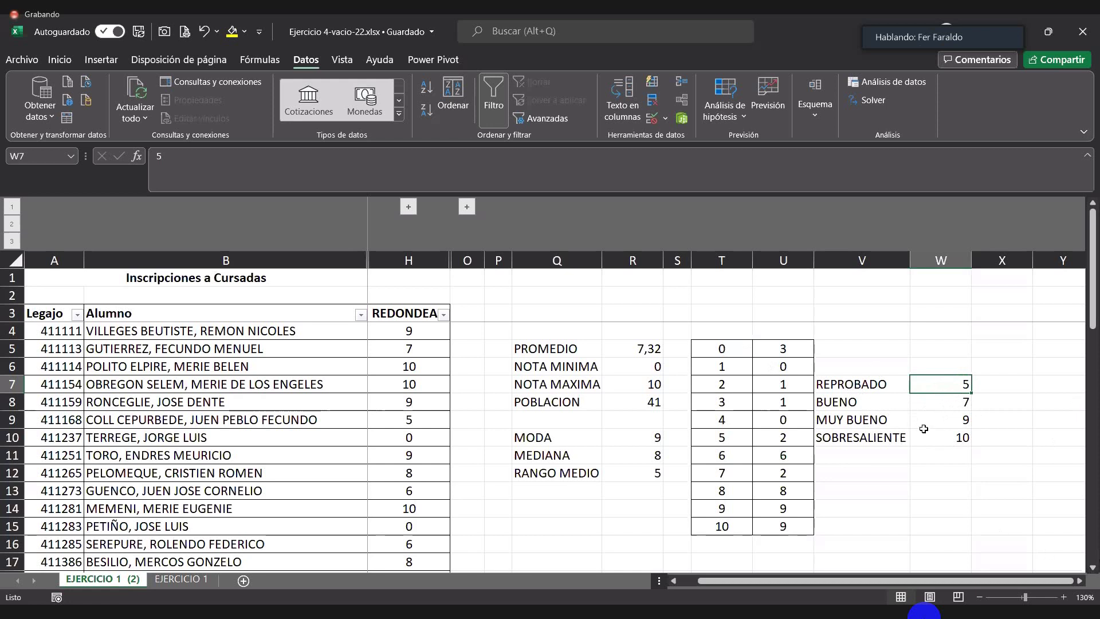
{"action": "left_click", "coordinate": [984, 389]}
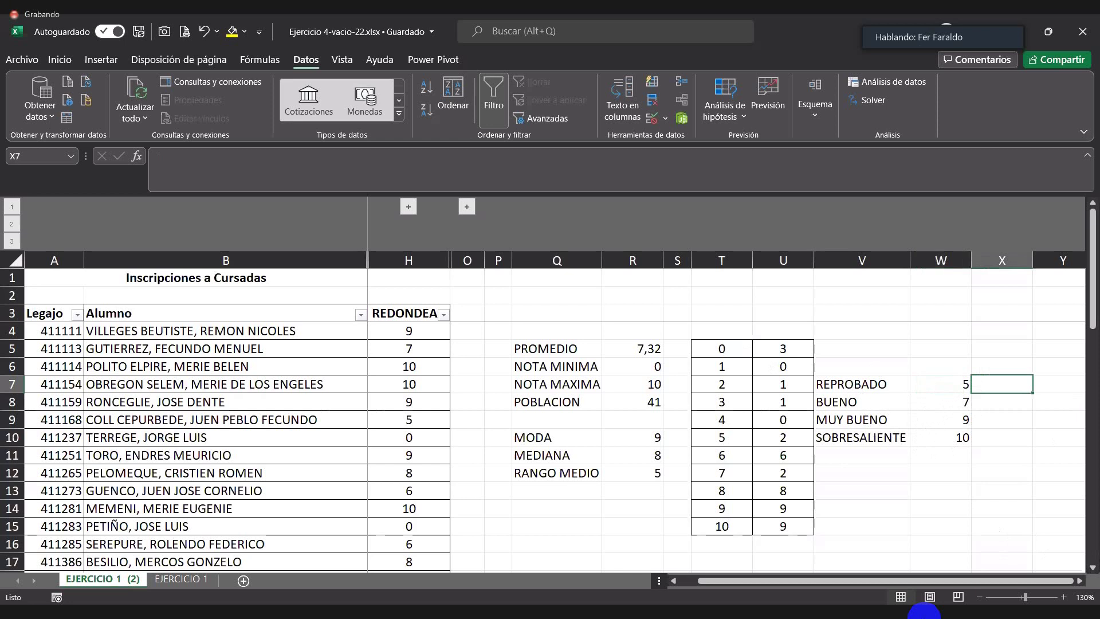
{"action": "type", "text": "="}
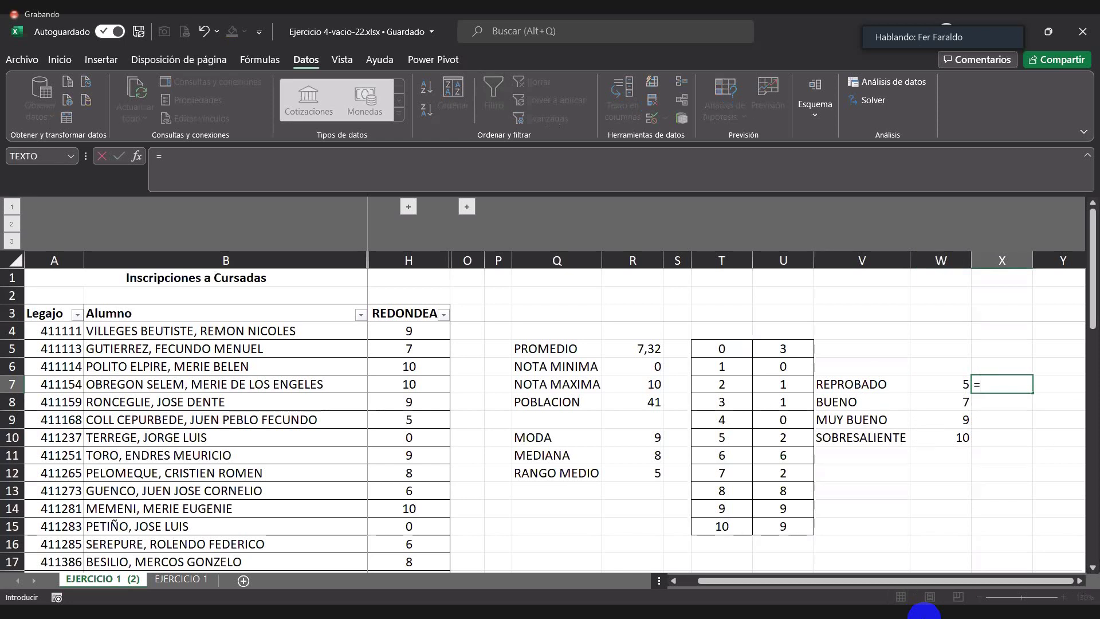
{"action": "type", "text": "FRECUENCIA"}
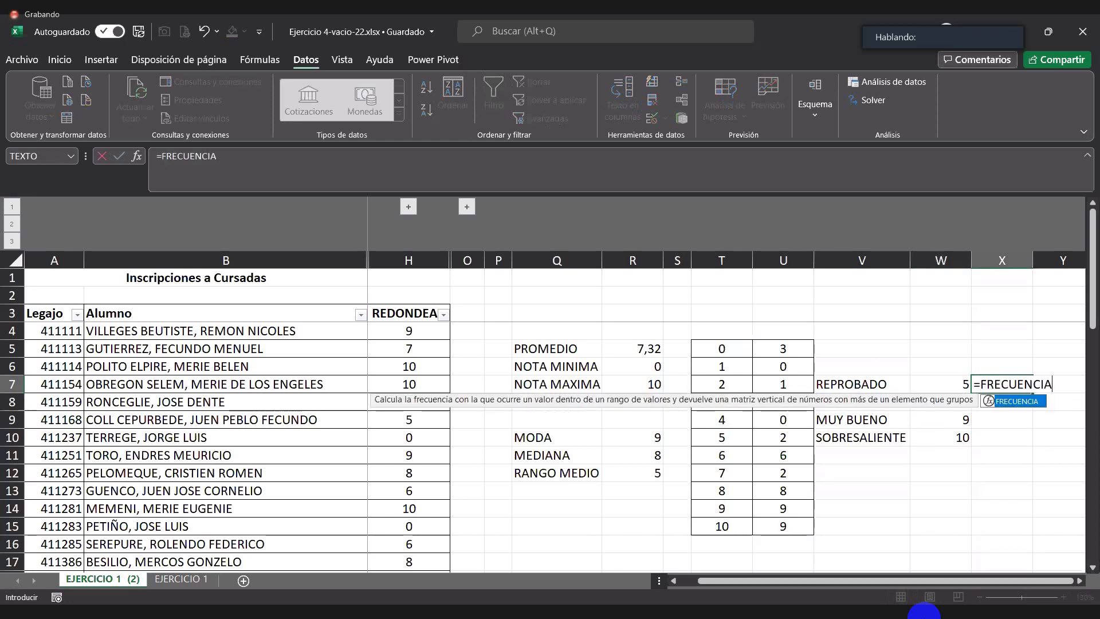
{"action": "type", "text": "("}
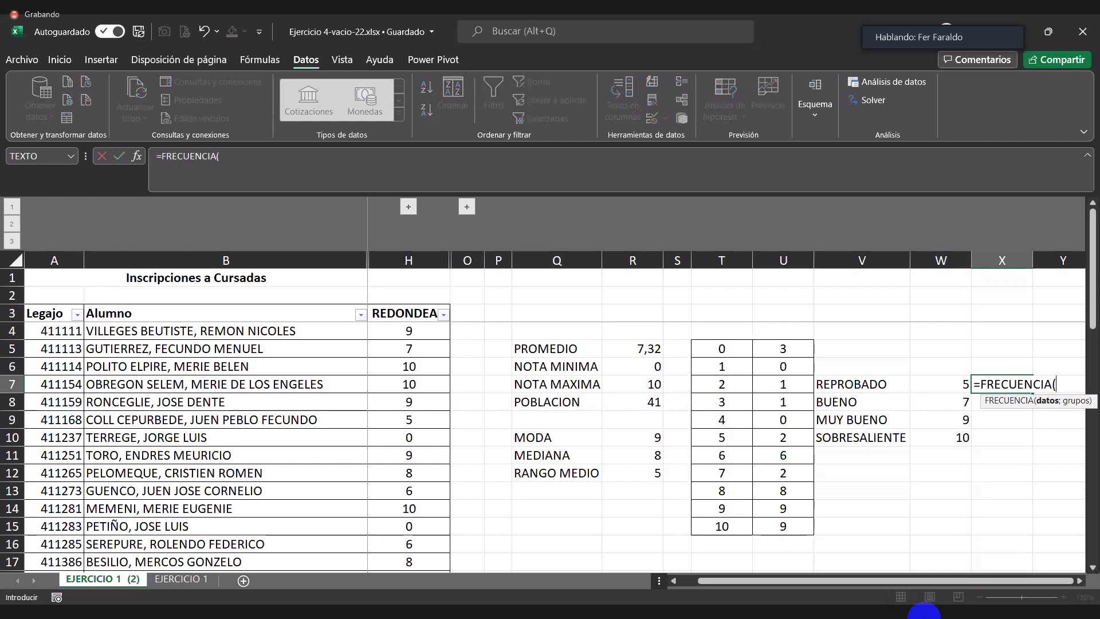
{"action": "type", "text": "POB;"}
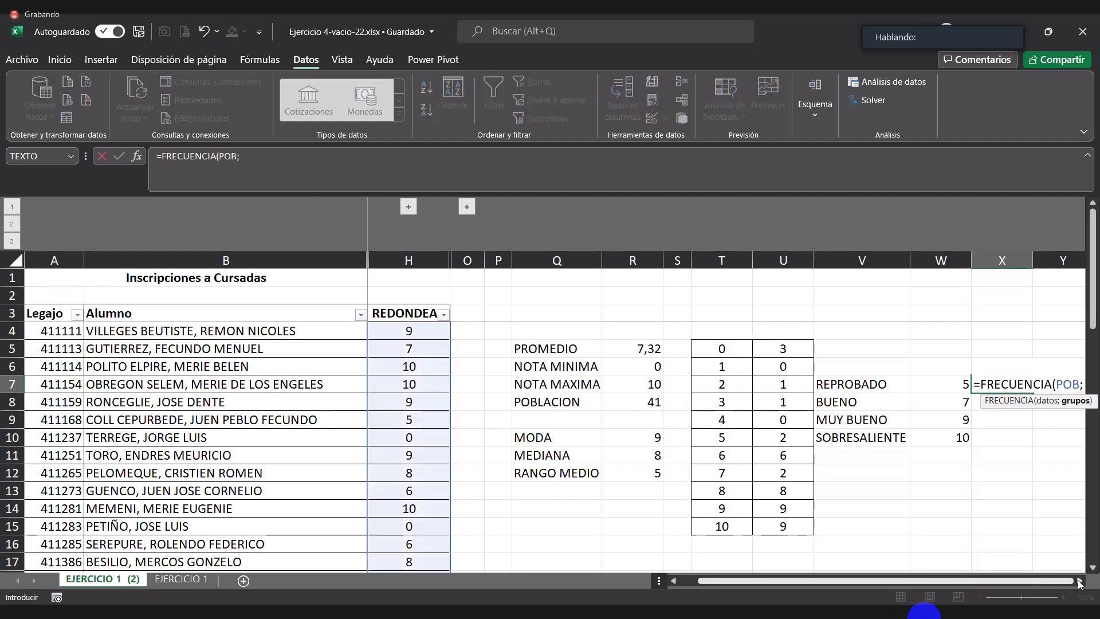
{"action": "left_click", "coordinate": [939, 389]}
{"action": "left_click_drag", "start_coordinate": [939, 389], "coordinate": [939, 436]}
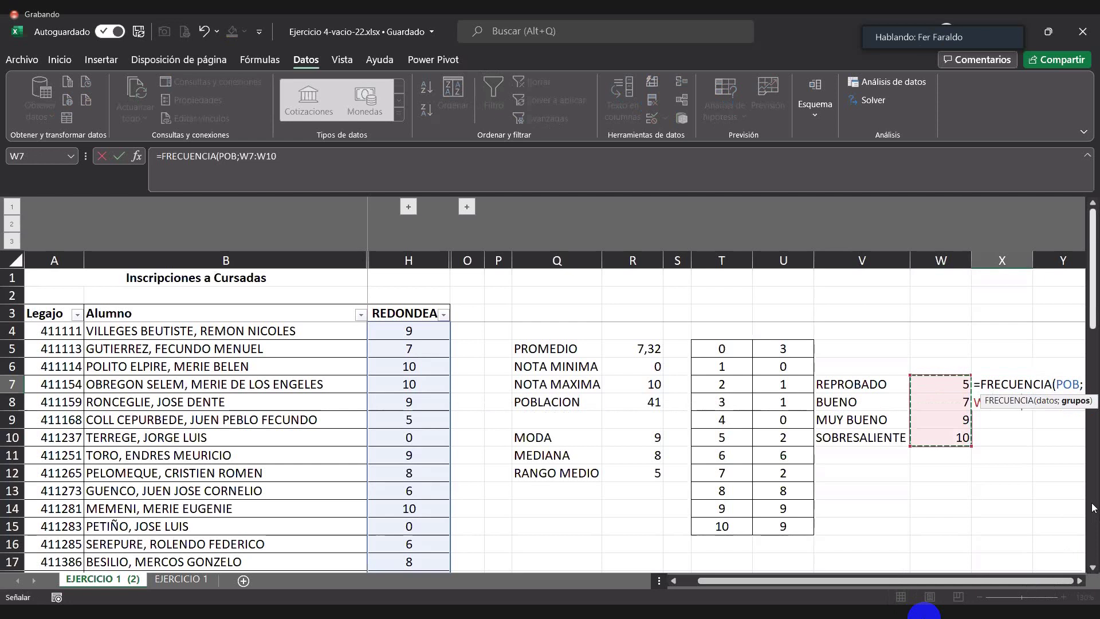
{"action": "type", "text": ")"}
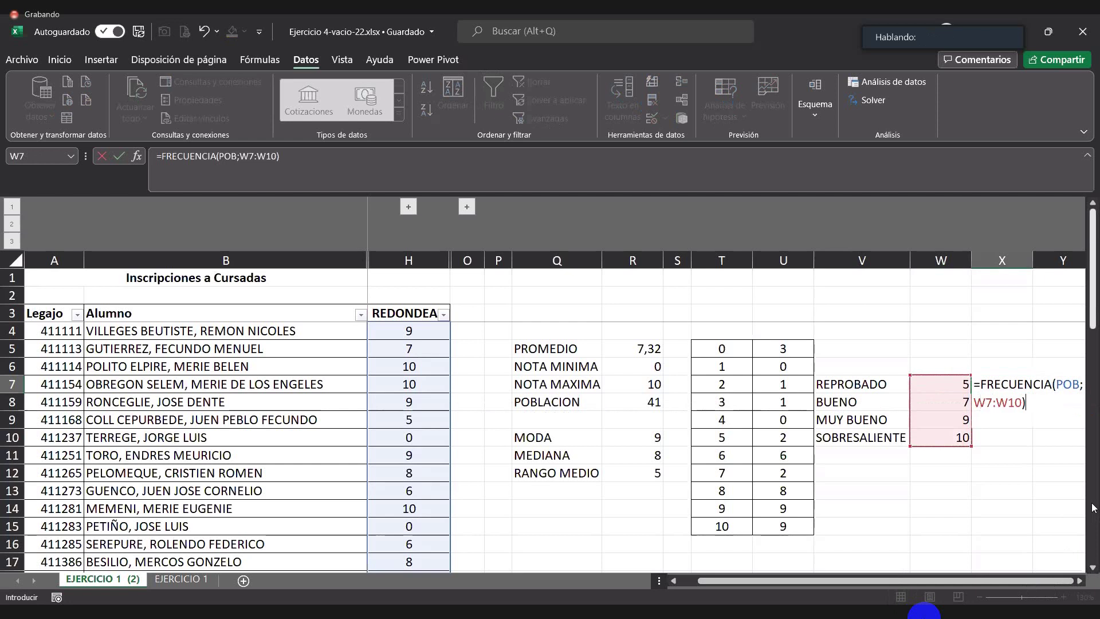
{"action": "key", "text": "ctrl+shift+Return"}
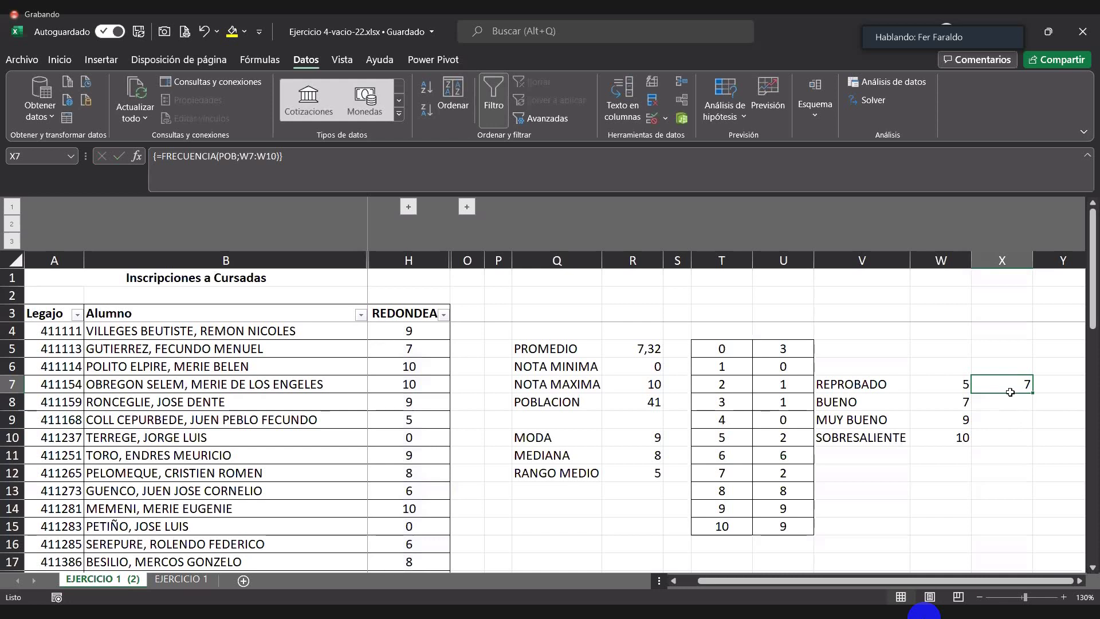
Extend the array formula from X7 over X7:X10 so every category gets its frequency
{"action": "left_click_drag", "start_coordinate": [1009, 388], "coordinate": [1023, 424]}
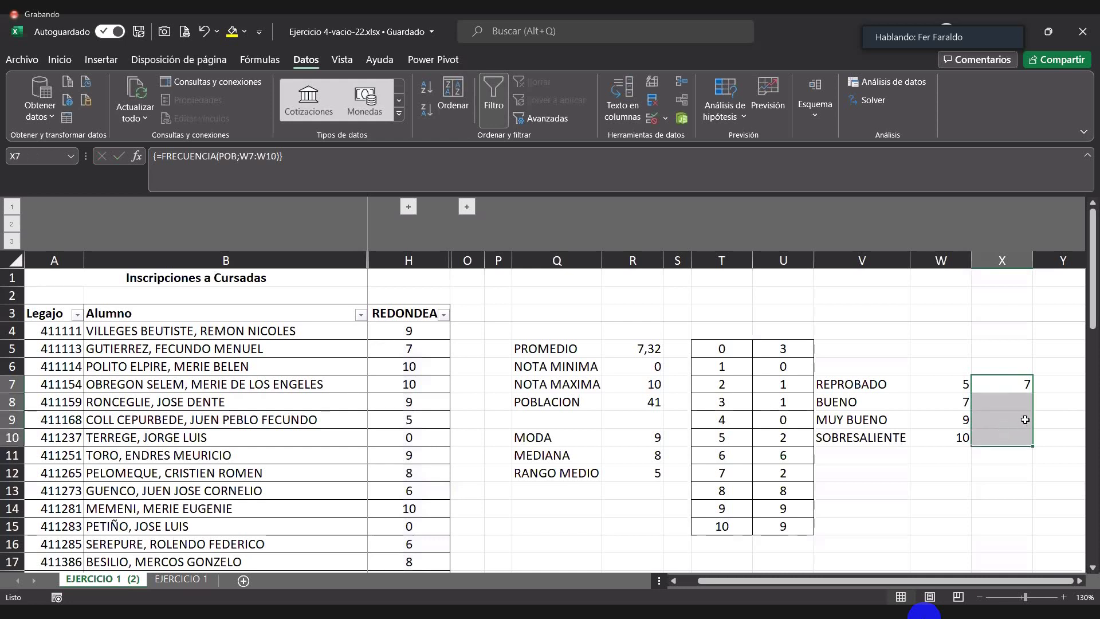
{"action": "left_click", "coordinate": [309, 158]}
{"action": "key", "text": "ctrl+shift+Return"}
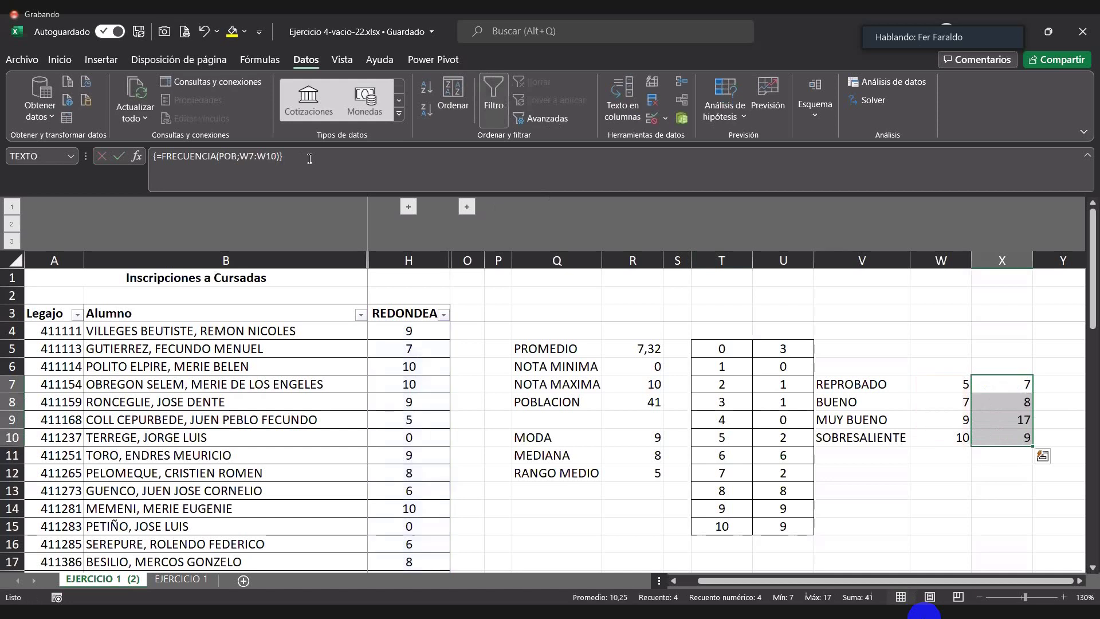
Review the category frequencies in X8:X10 against their labels and grade limits
{"action": "left_click", "coordinate": [961, 461]}
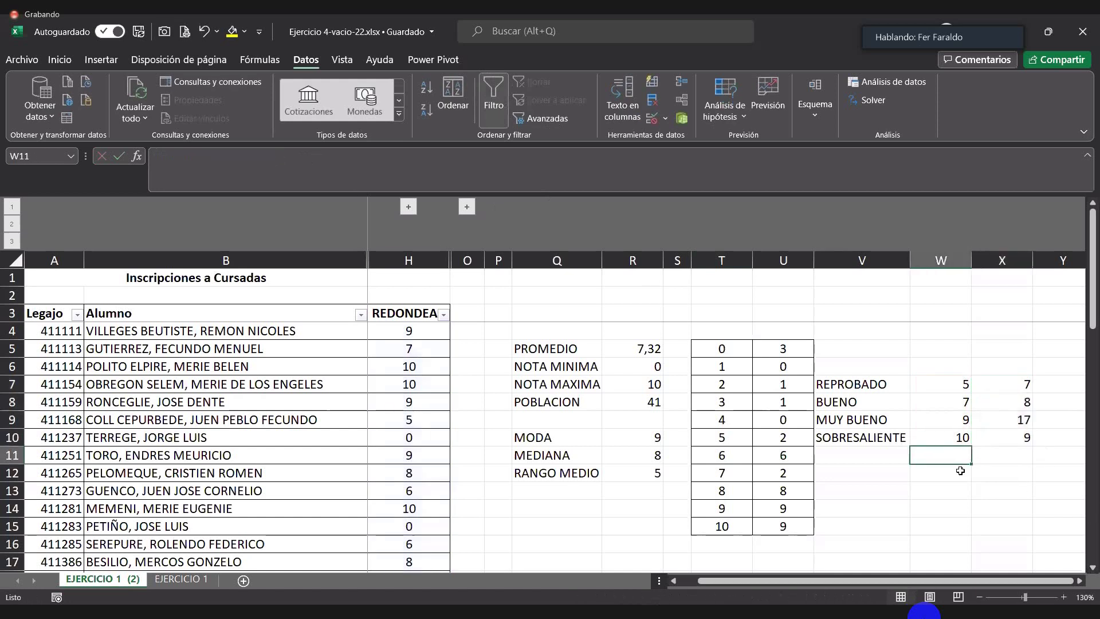
{"action": "left_click", "coordinate": [881, 442]}
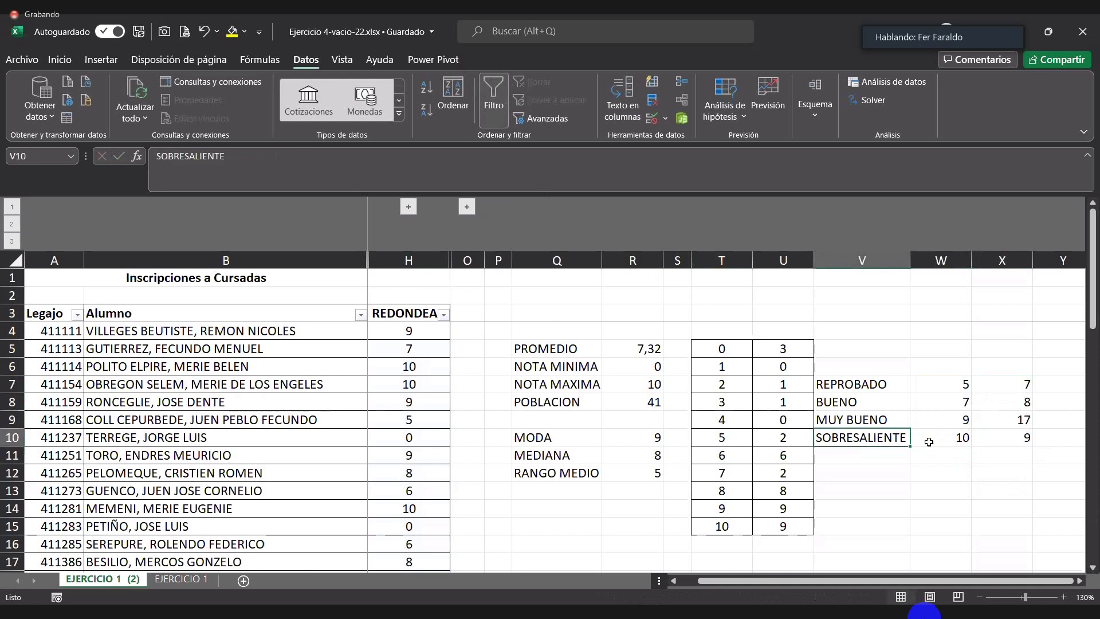
{"action": "left_click", "coordinate": [1001, 442]}
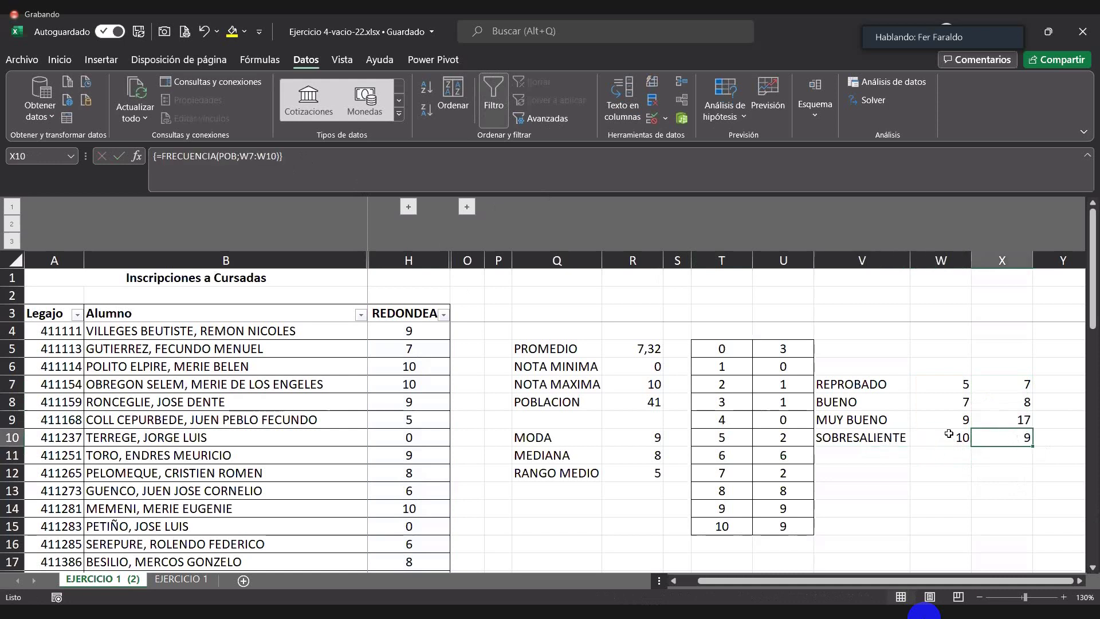
{"action": "left_click", "coordinate": [1001, 423]}
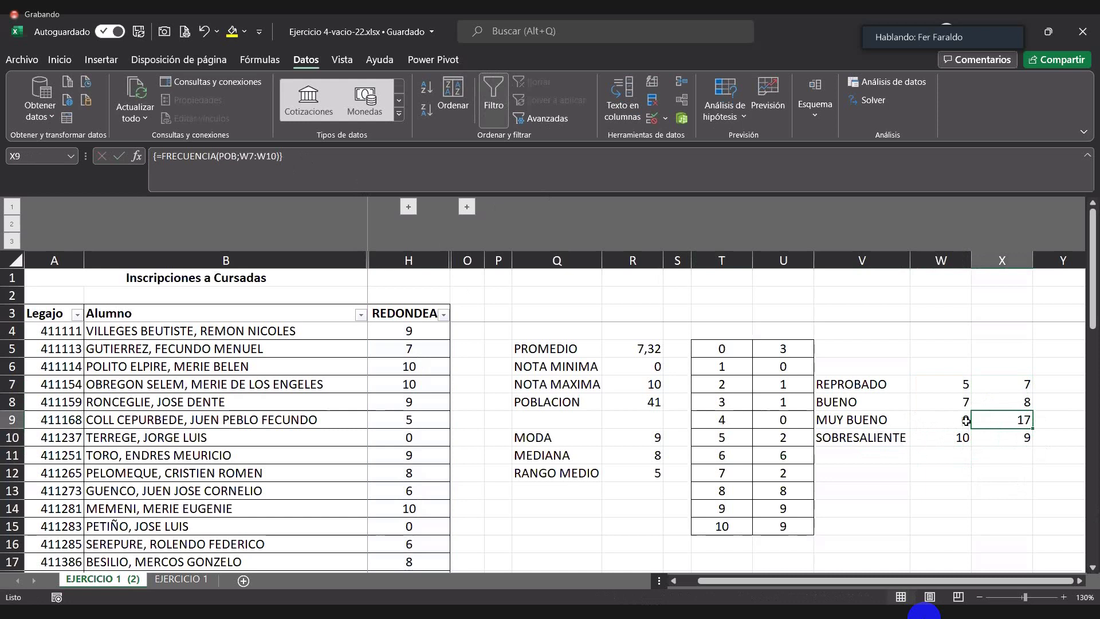
{"action": "left_click", "coordinate": [1004, 402]}
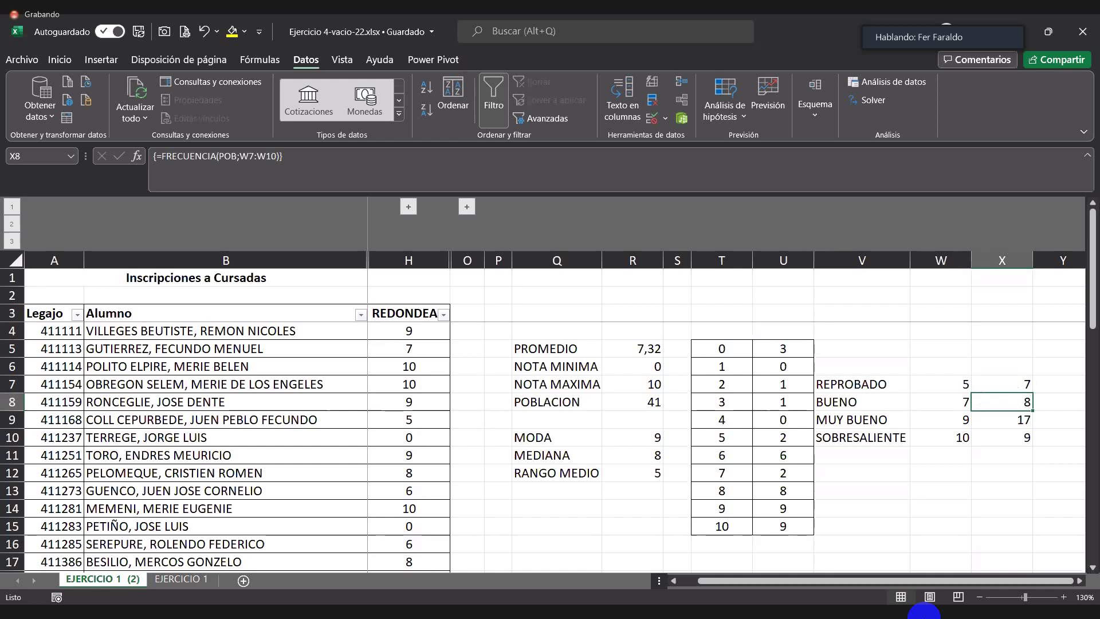
Apply all borders to the category table V7:X10
{"action": "left_click_drag", "start_coordinate": [905, 378], "coordinate": [1003, 438]}
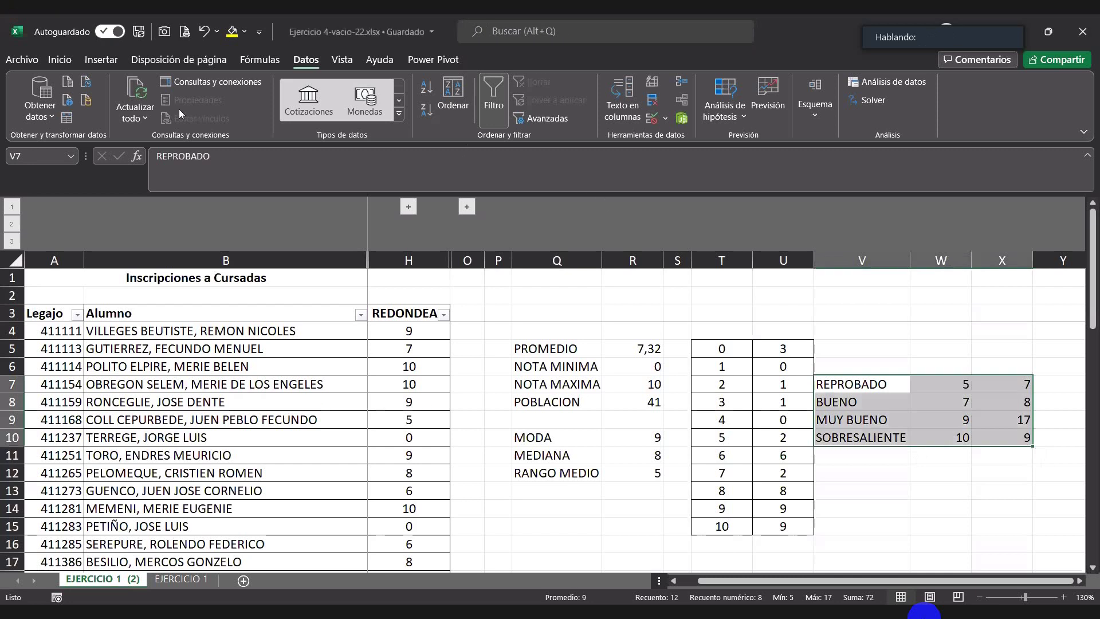
{"action": "left_click", "coordinate": [74, 58]}
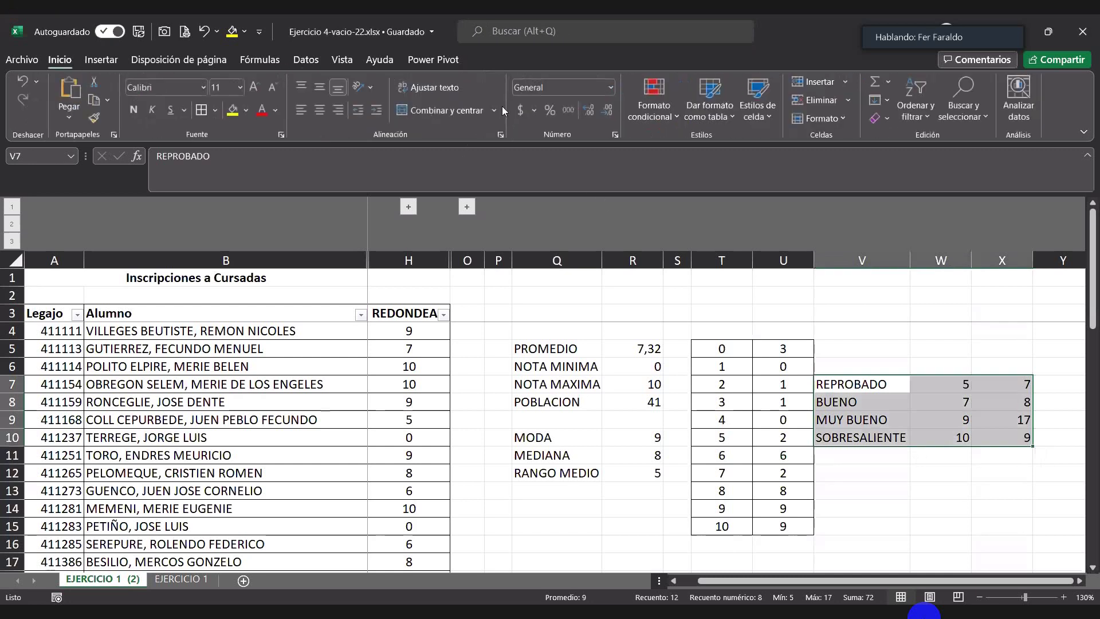
{"action": "left_click", "coordinate": [199, 111]}
{"action": "left_click", "coordinate": [1043, 452]}
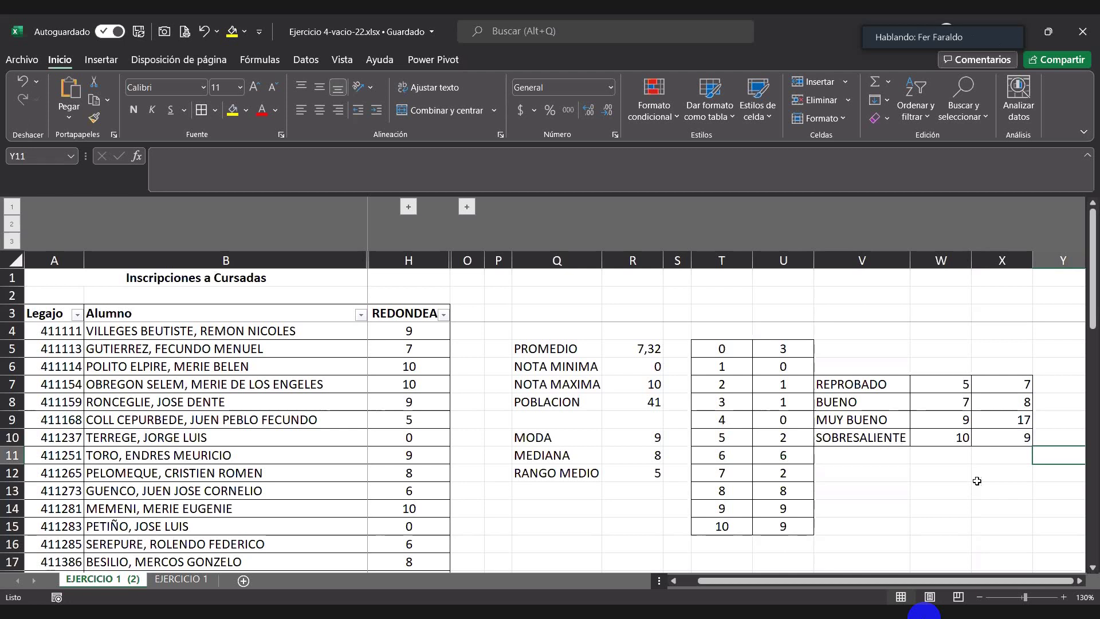
Compare the sums of grade frequencies U5:U10, U11:U12 and U13:U14 with the category frequencies in column X
{"action": "left_click_drag", "start_coordinate": [765, 347], "coordinate": [771, 437]}
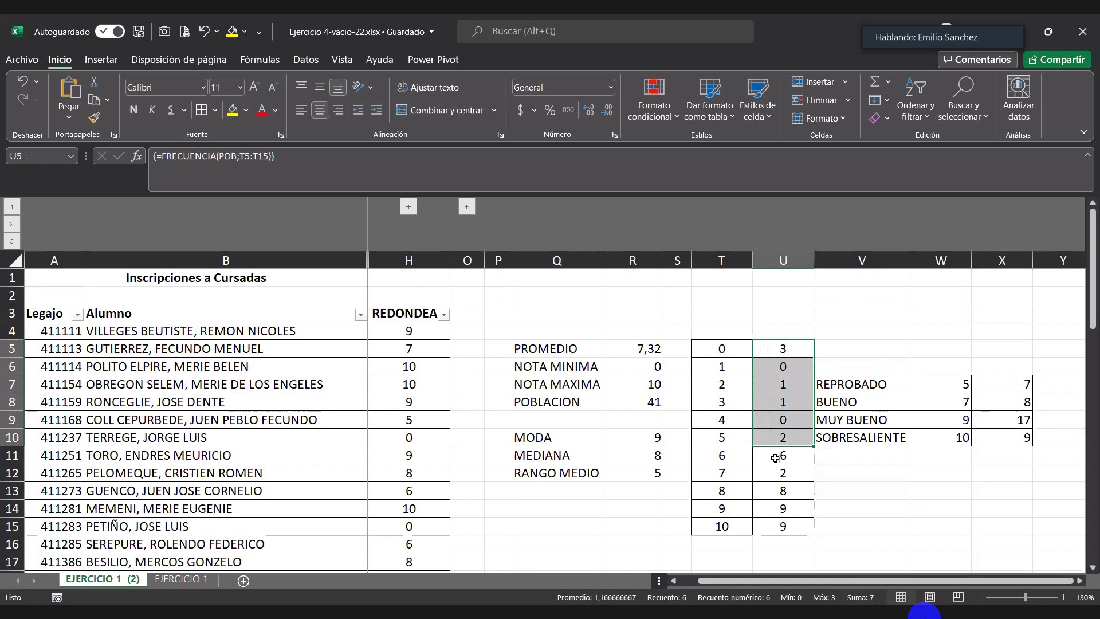
{"action": "left_click_drag", "start_coordinate": [773, 460], "coordinate": [774, 473]}
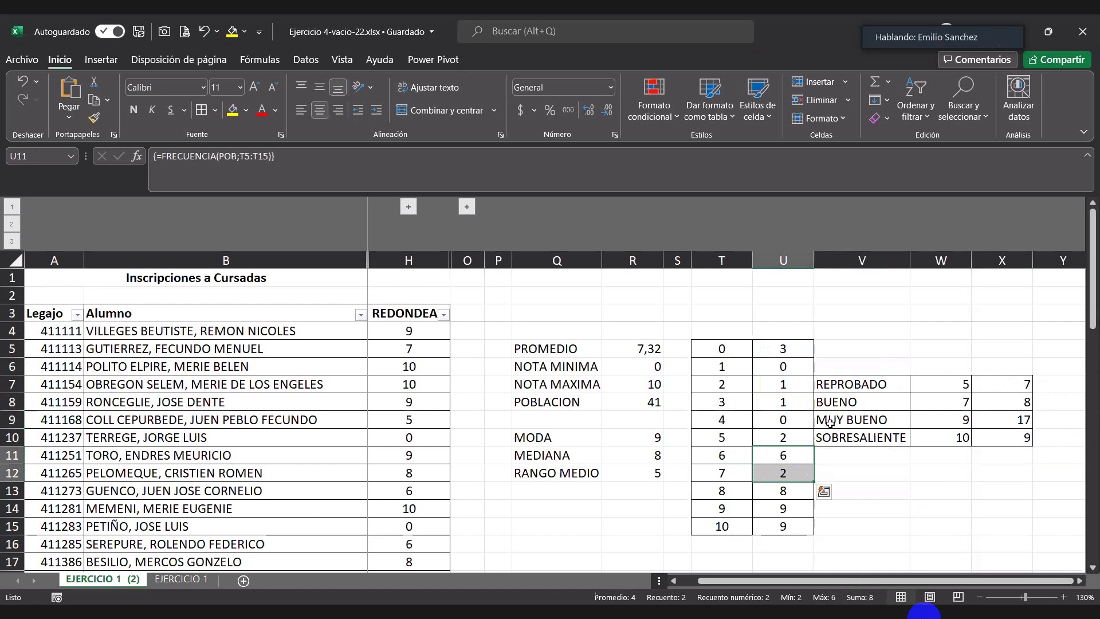
{"action": "left_click_drag", "start_coordinate": [770, 491], "coordinate": [772, 508]}
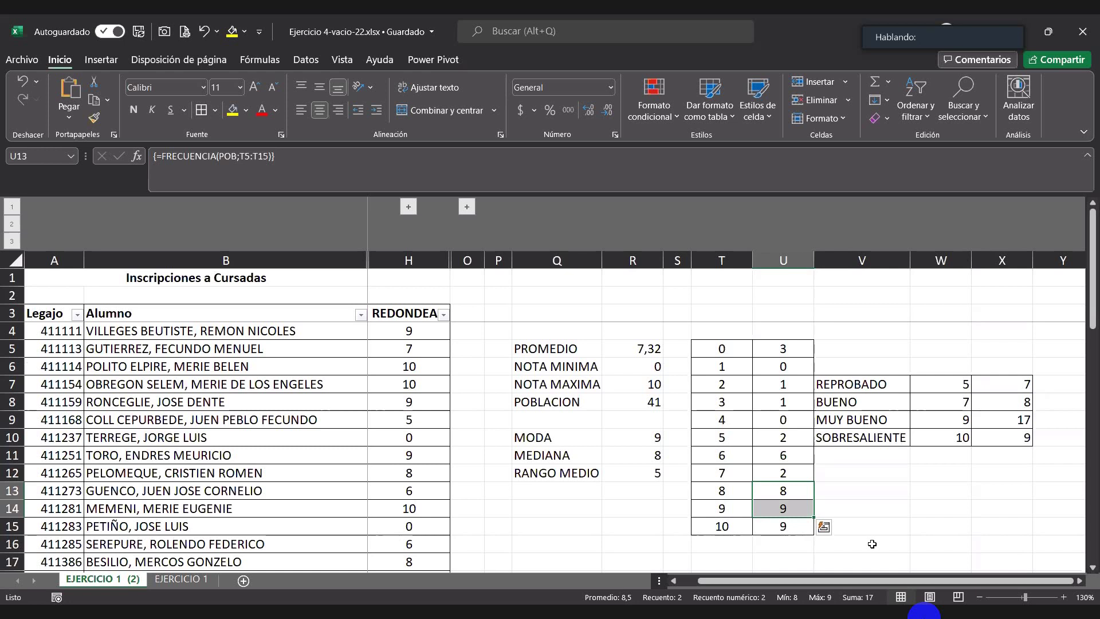
Enter the label RANGO in Q14, below the RANGO MEDIO row
{"action": "left_click", "coordinate": [640, 524]}
{"action": "left_click", "coordinate": [541, 490]}
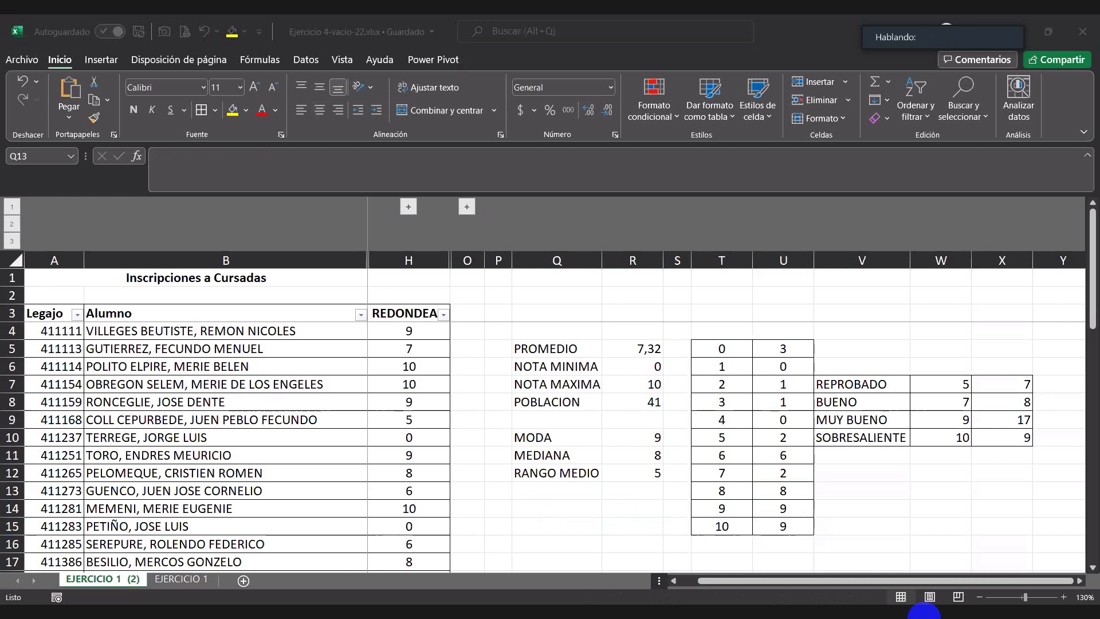
{"action": "left_click", "coordinate": [557, 506]}
{"action": "left_click", "coordinate": [557, 505]}
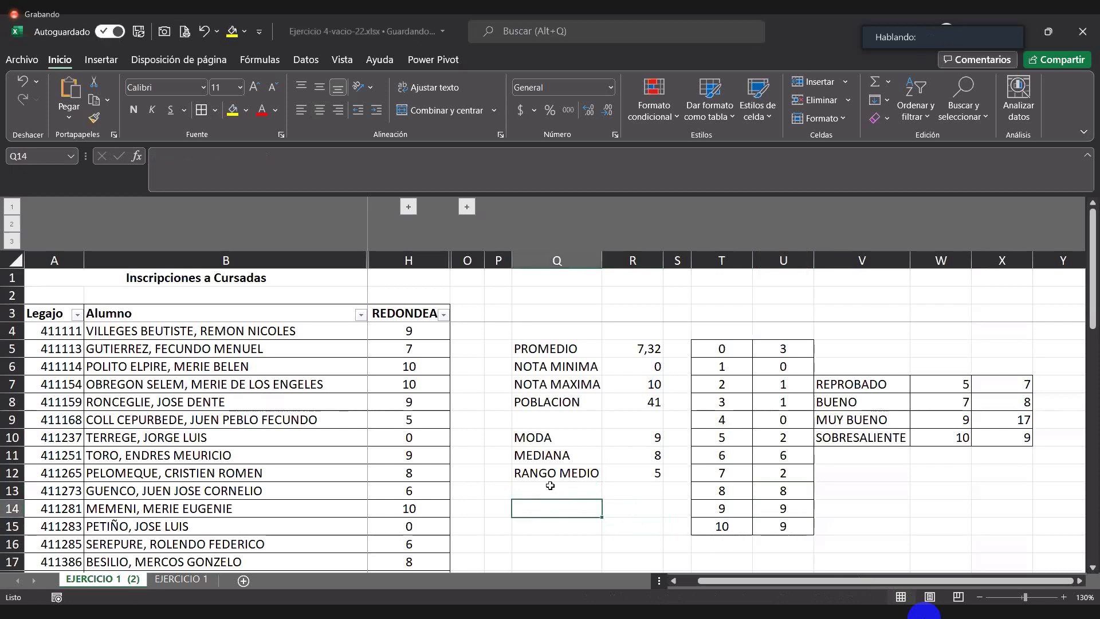
{"action": "type", "text": "RANGO"}
{"action": "key", "text": "Tab"}
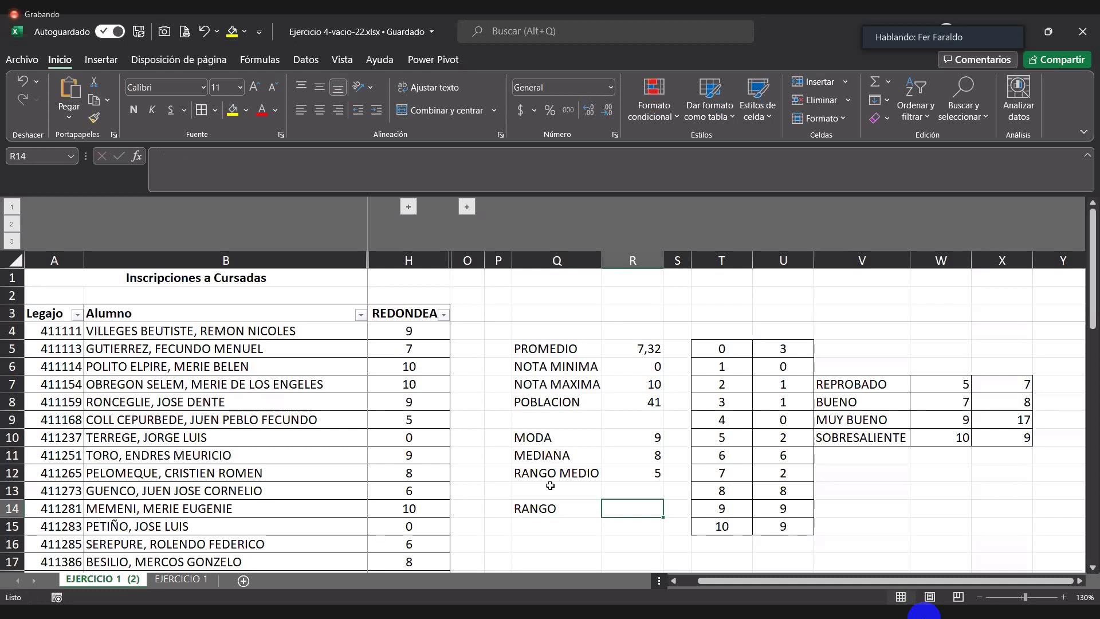
{"action": "type", "text": "="}
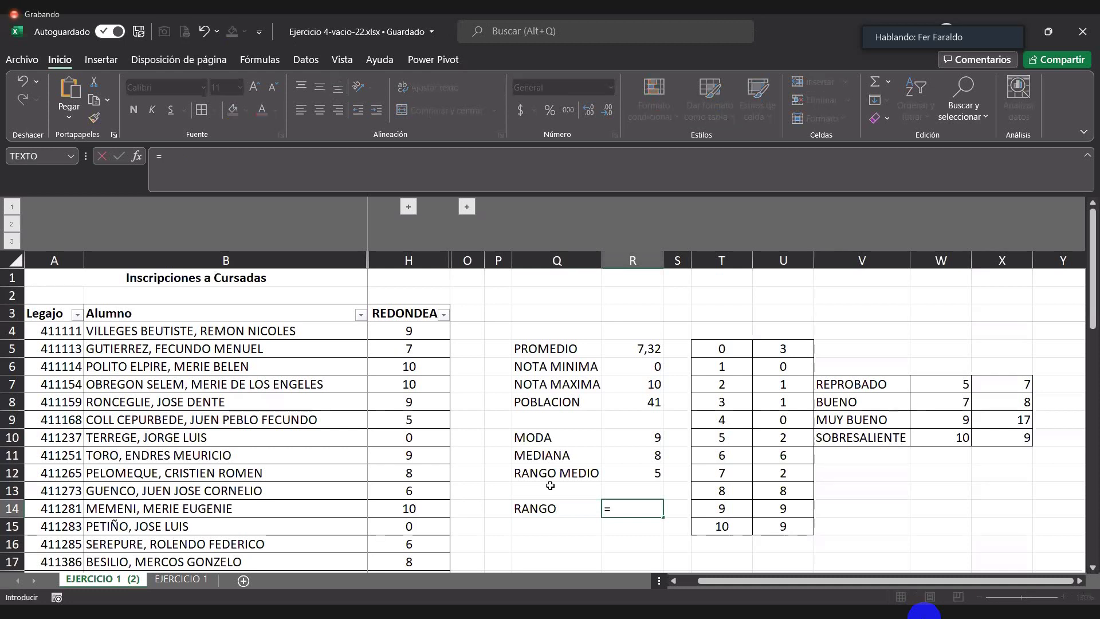
{"action": "type", "text": "RAN"}
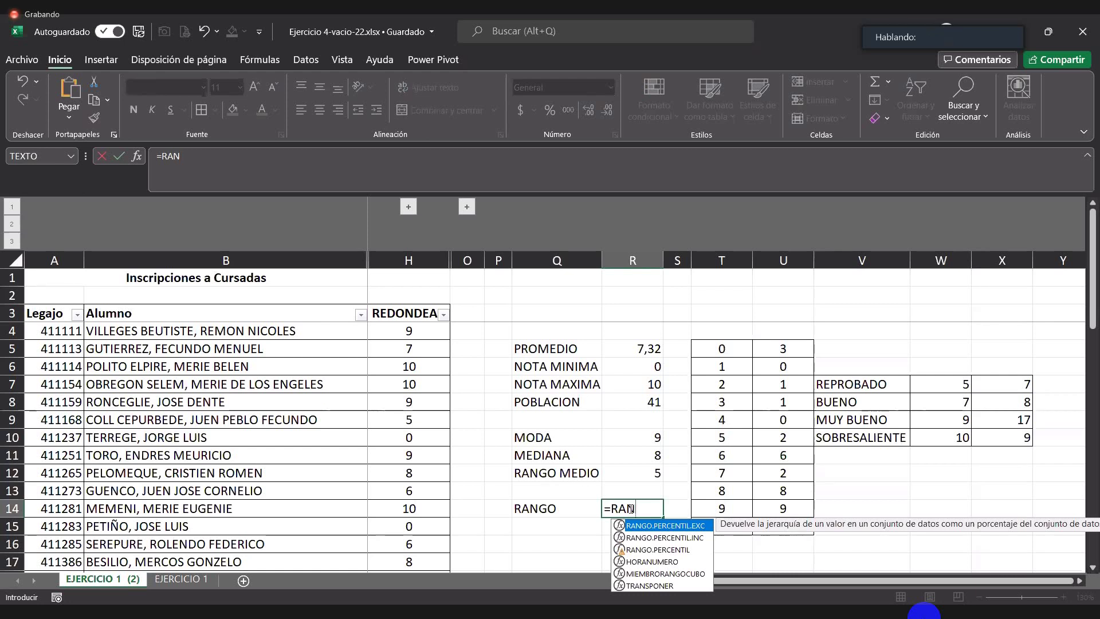
{"action": "key", "text": "Down"}
{"action": "key", "text": "Tab"}
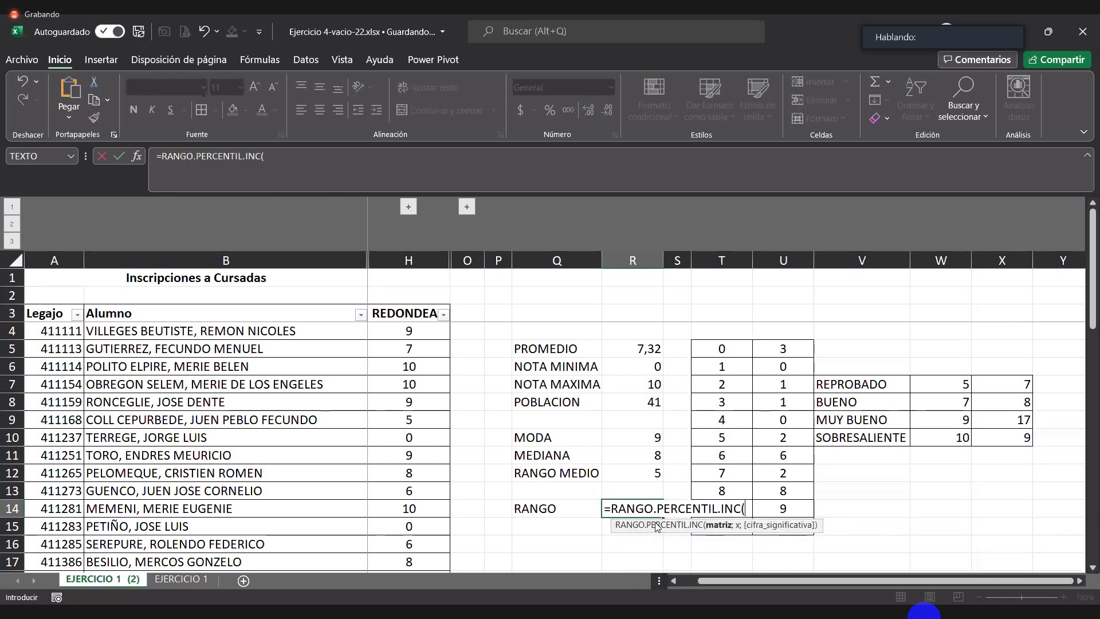
{"action": "key", "text": "Escape"}
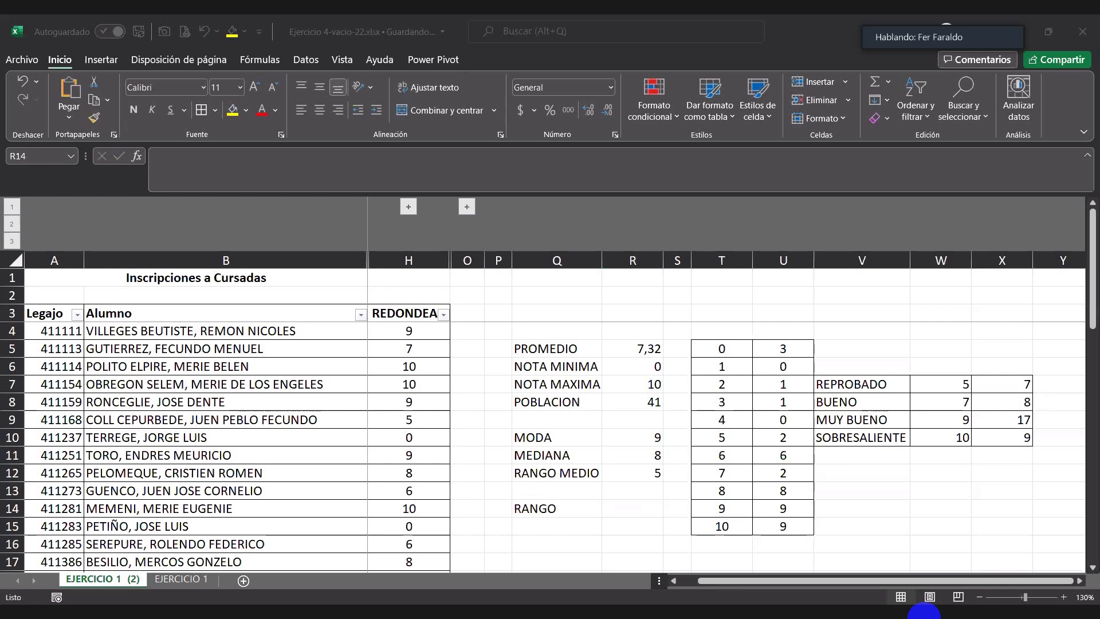
{"action": "key", "text": "alt+Tab"}
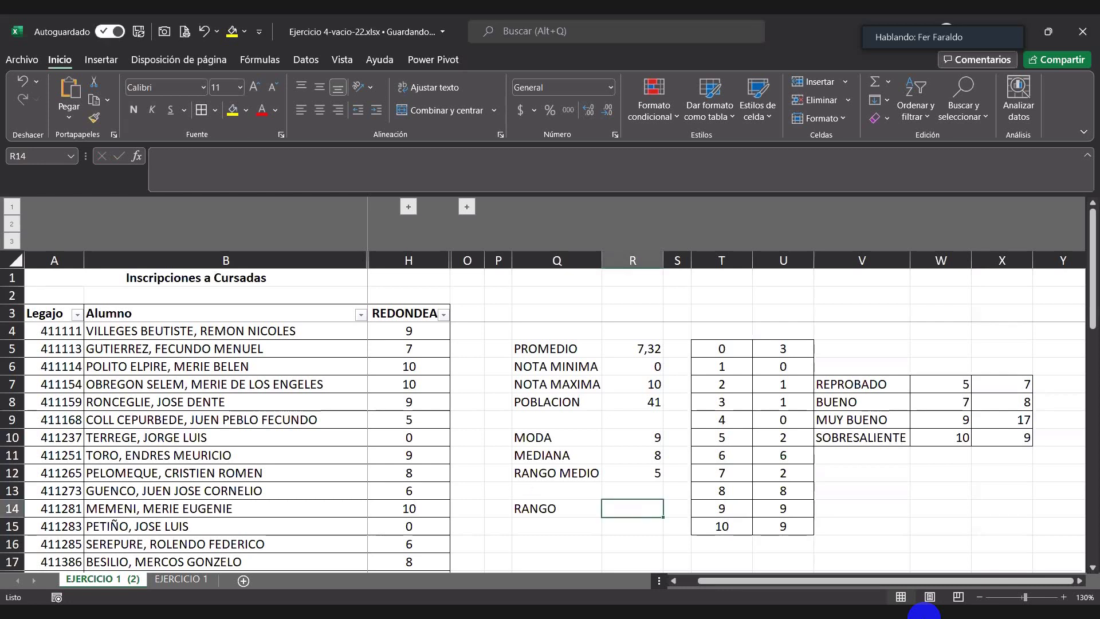
{"action": "key", "text": "alt+Tab"}
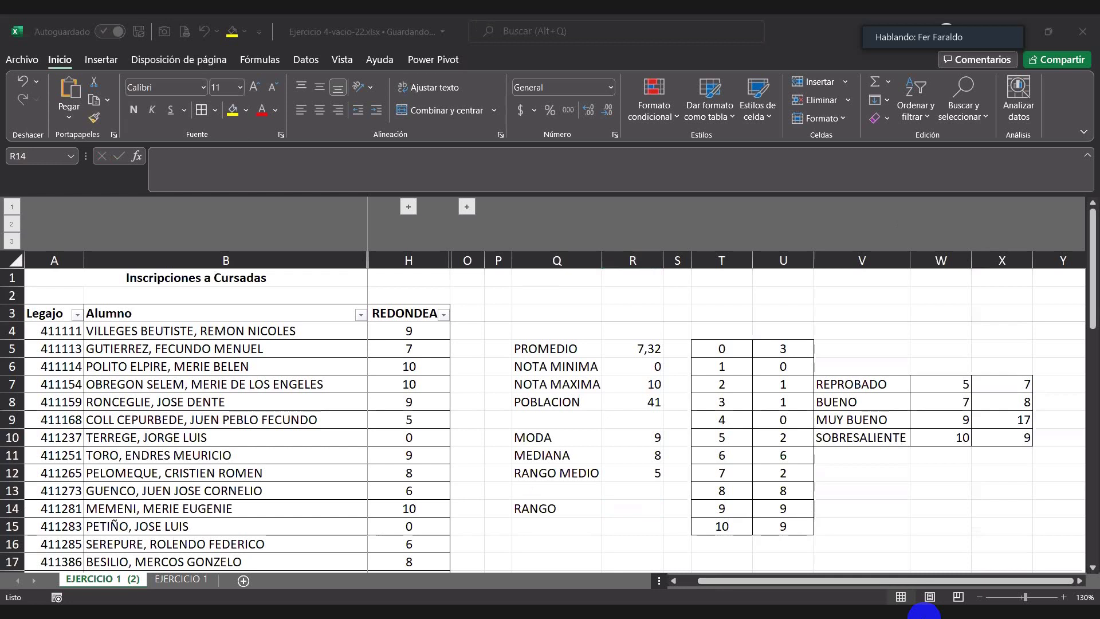
{"action": "key", "text": "alt+Tab"}
Calculate the range in R14 by subtracting the minimum grade in R6 from the maximum grade in R7
{"action": "type", "text": "="}
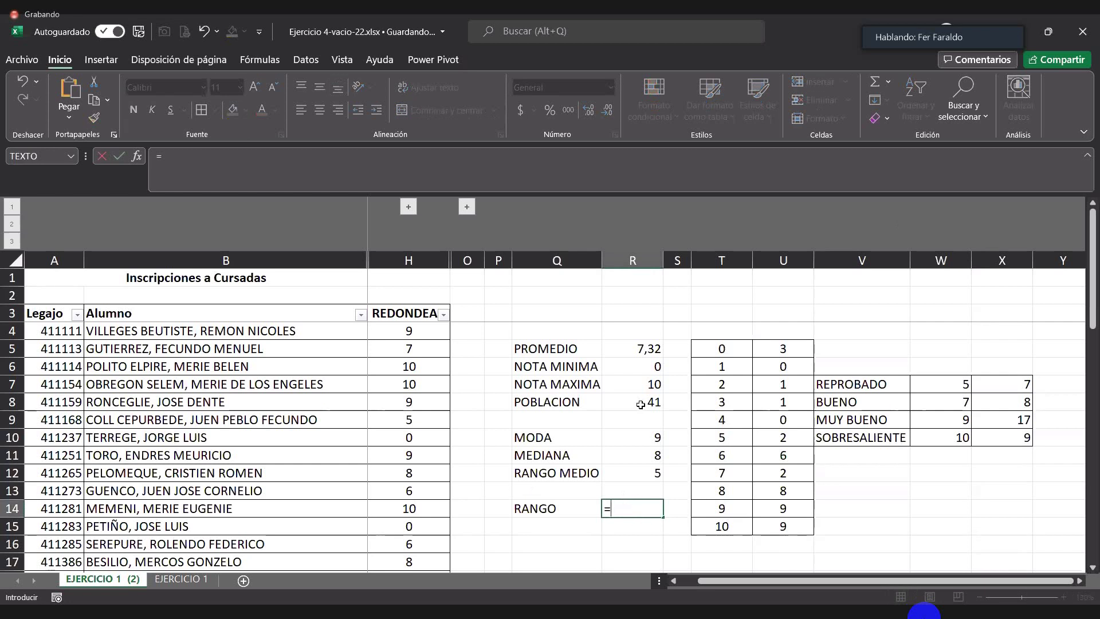
{"action": "left_click", "coordinate": [633, 382]}
{"action": "type", "text": "-"}
{"action": "left_click", "coordinate": [642, 366]}
{"action": "key", "text": "Return"}
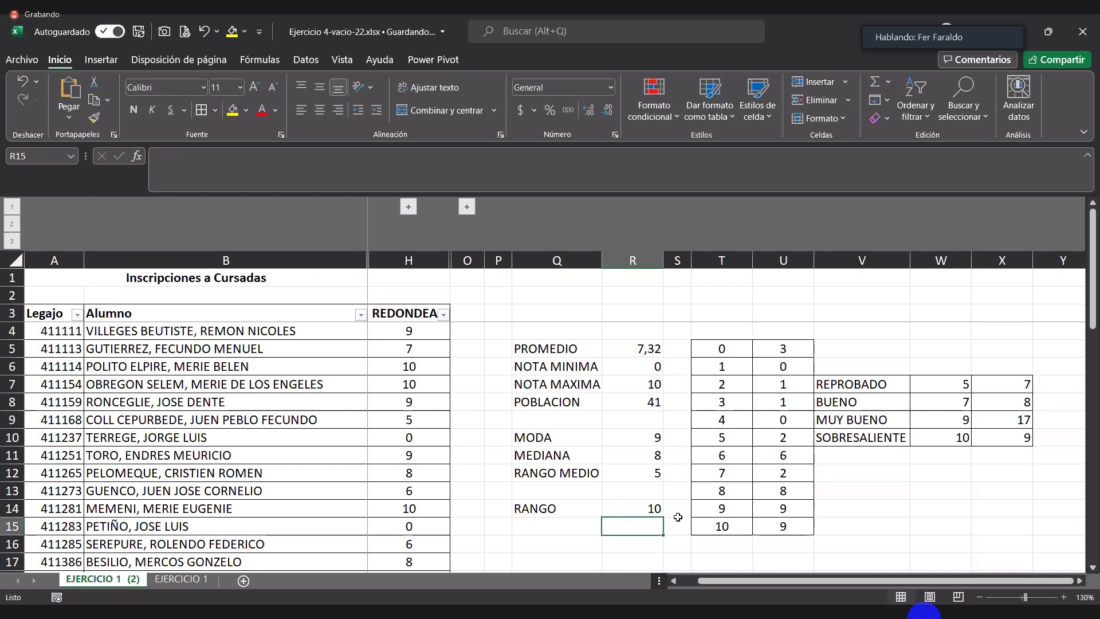
Enter the label VARIANZA in Q15
{"action": "left_click", "coordinate": [536, 528]}
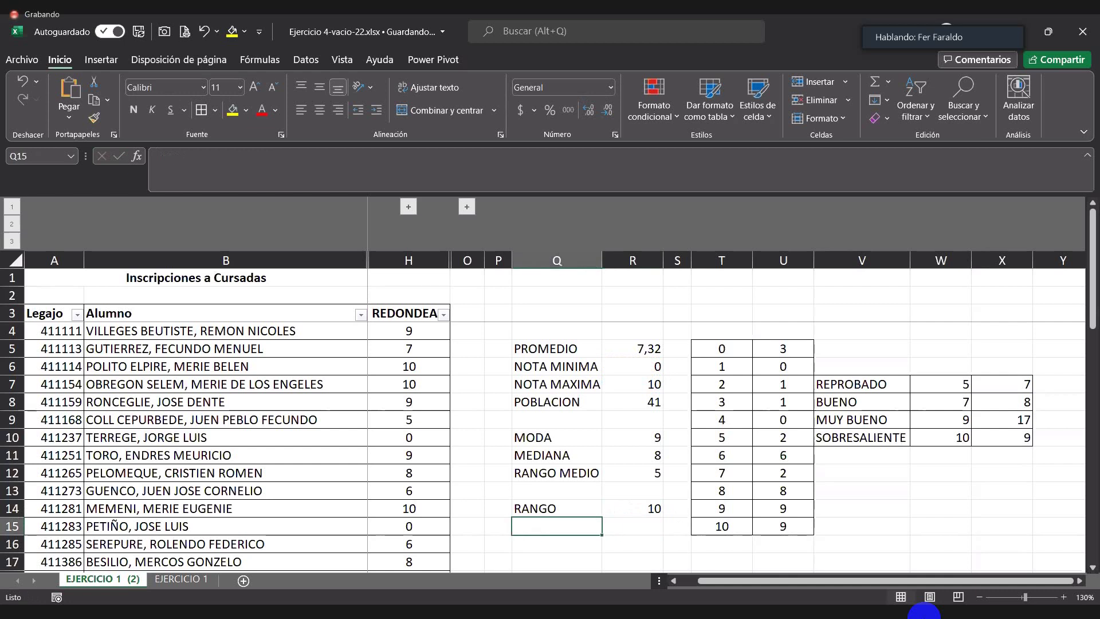
{"action": "type", "text": "VA"}
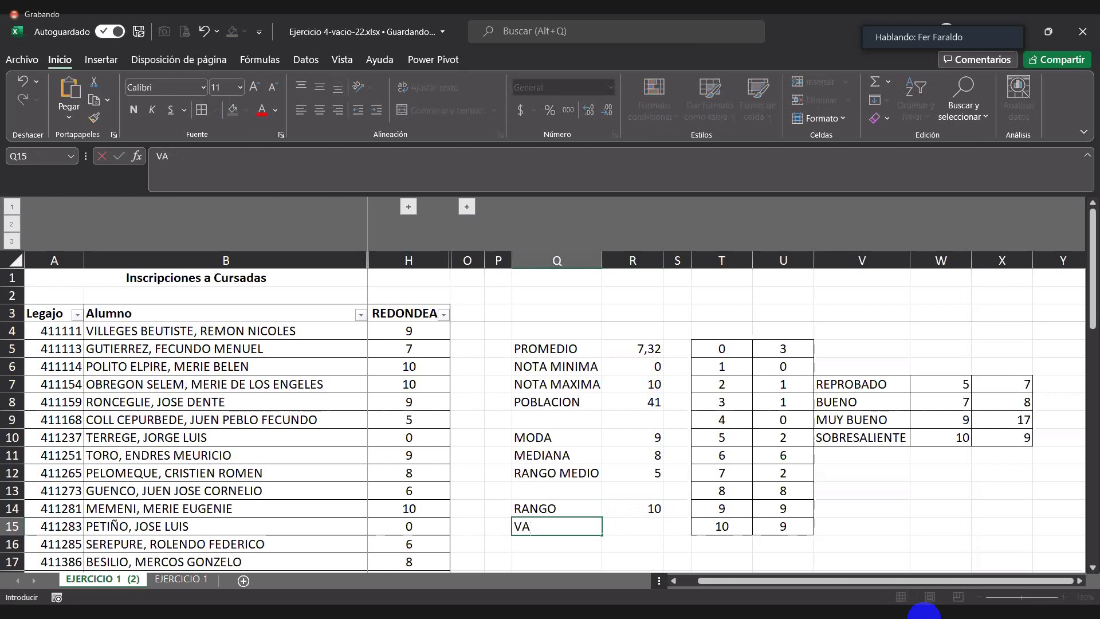
{"action": "type", "text": "RIANZA"}
Calculate the population variance in R15 with =VAR.P(POB)
{"action": "left_click", "coordinate": [651, 530]}
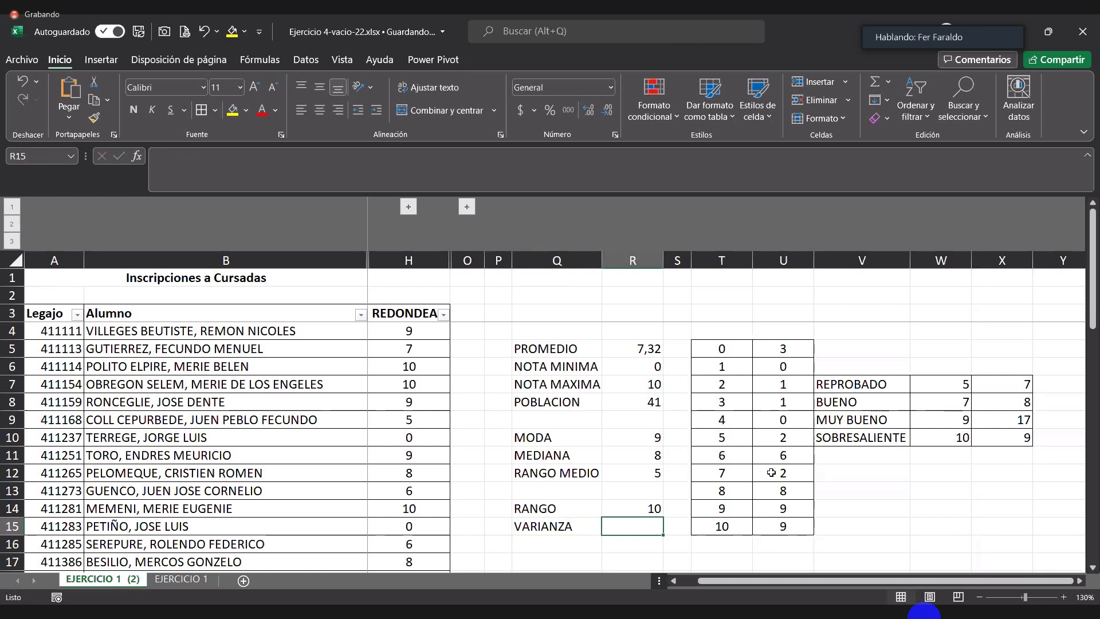
{"action": "type", "text": "="}
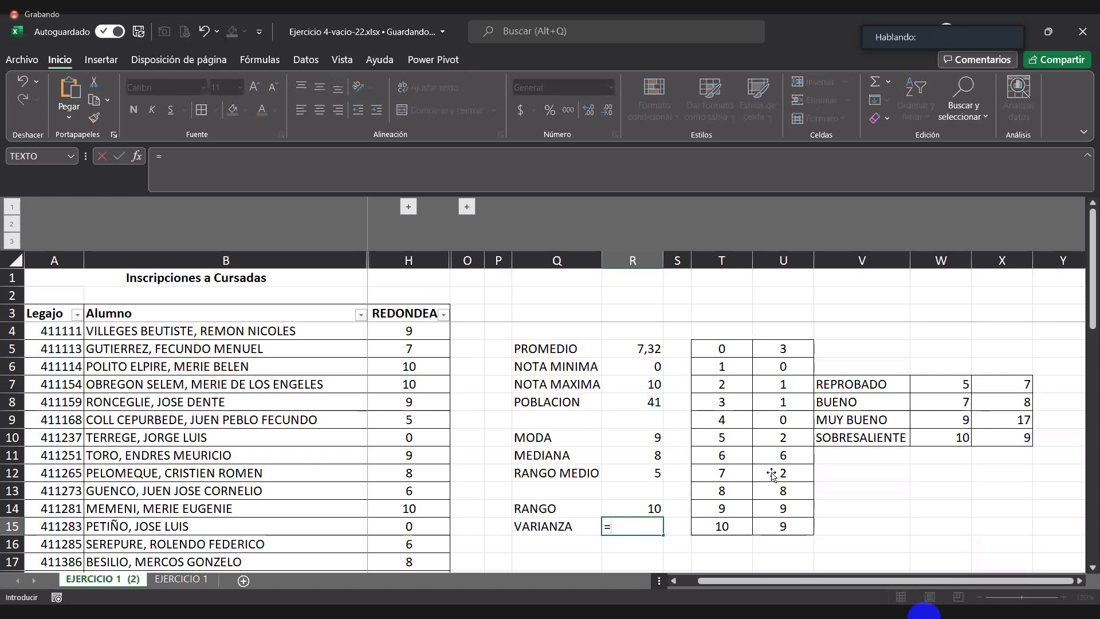
{"action": "type", "text": "VAR"}
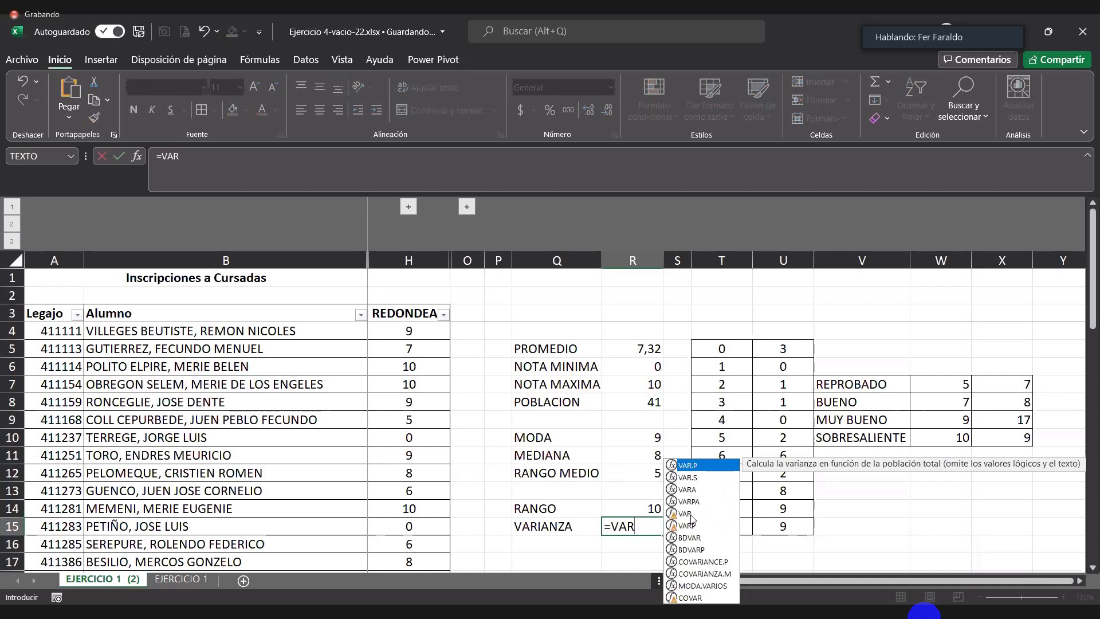
{"action": "double_click", "coordinate": [696, 466]}
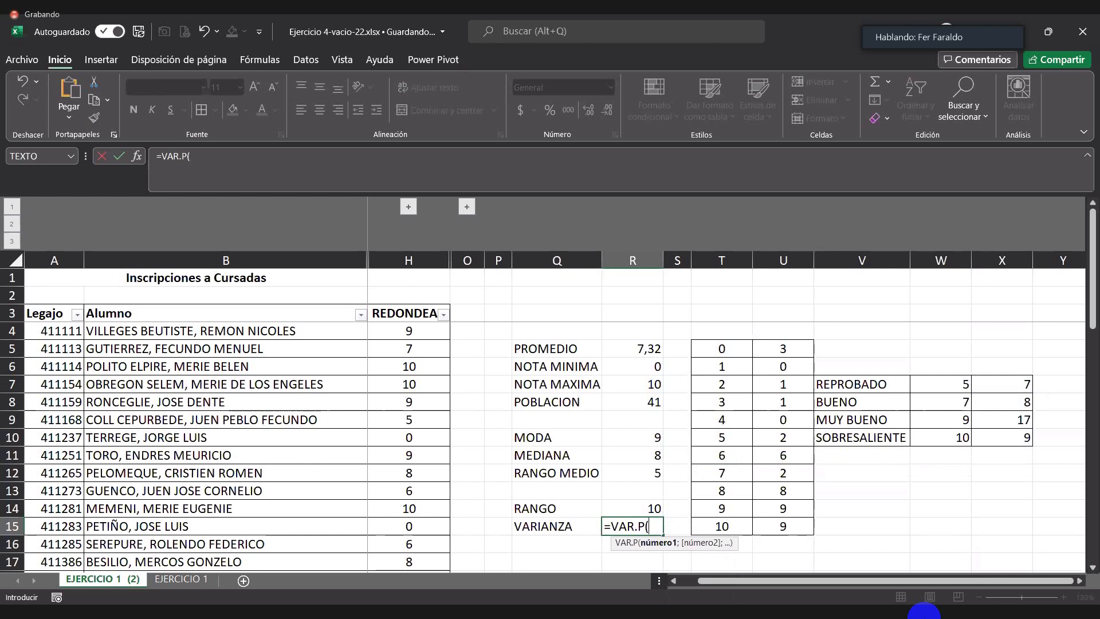
{"action": "type", "text": "POB"}
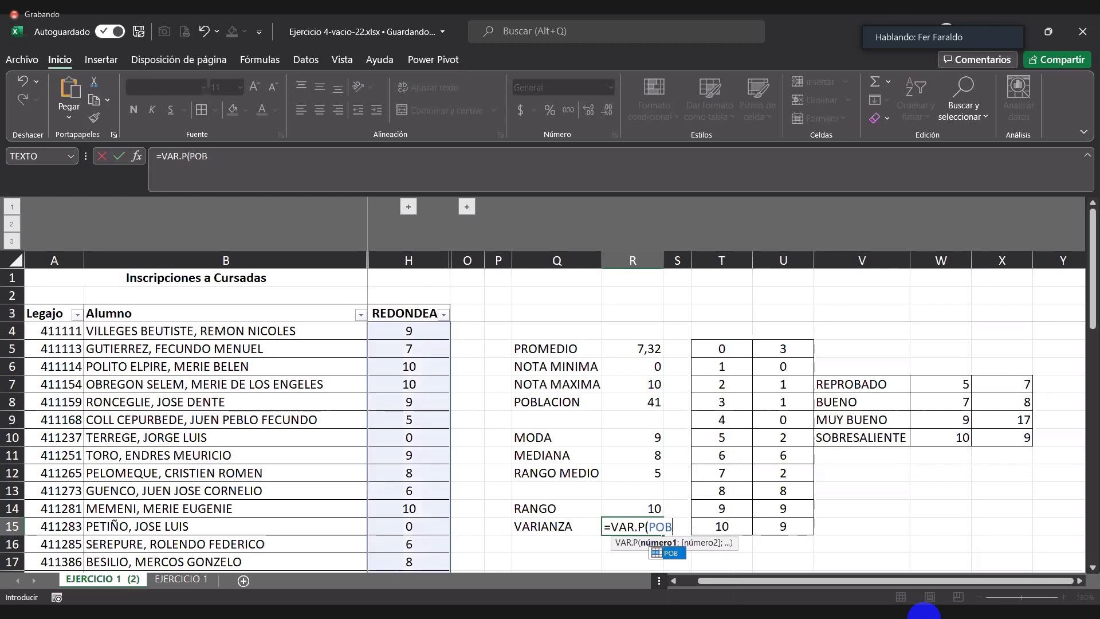
{"action": "key", "text": "Return"}
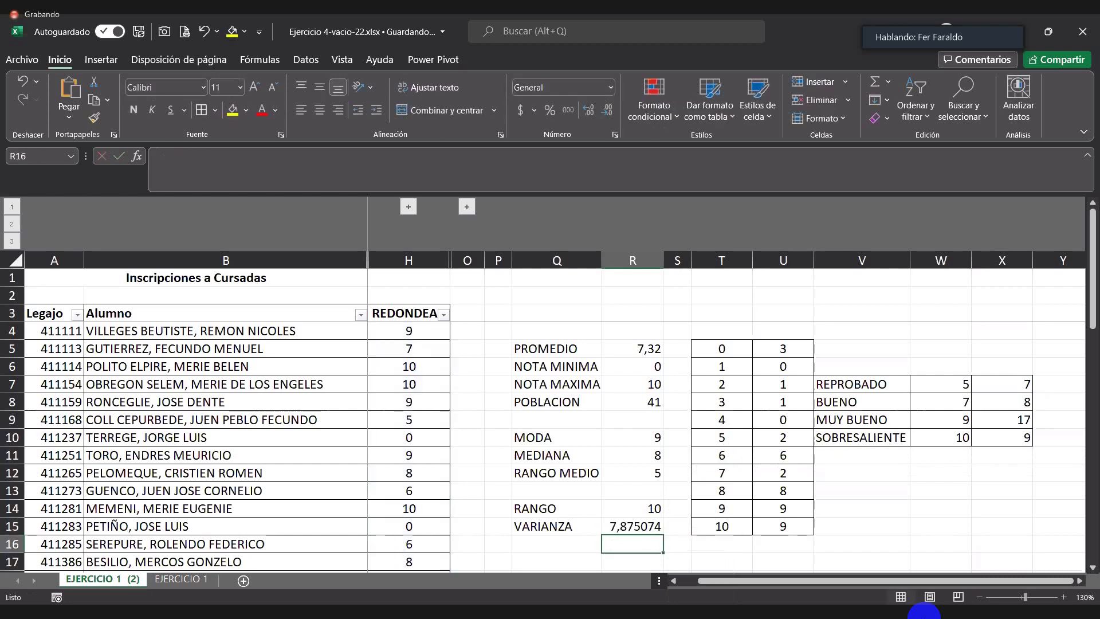
Examine the function arguments and description of the VAR.P formula in R15
{"action": "left_click", "coordinate": [633, 524]}
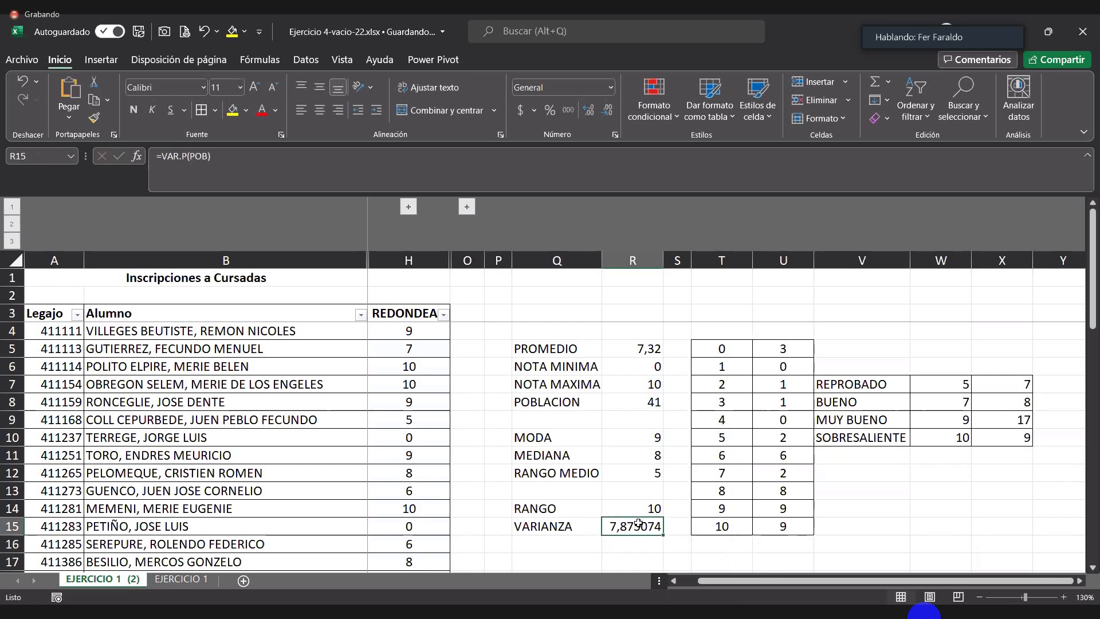
{"action": "left_click", "coordinate": [137, 158]}
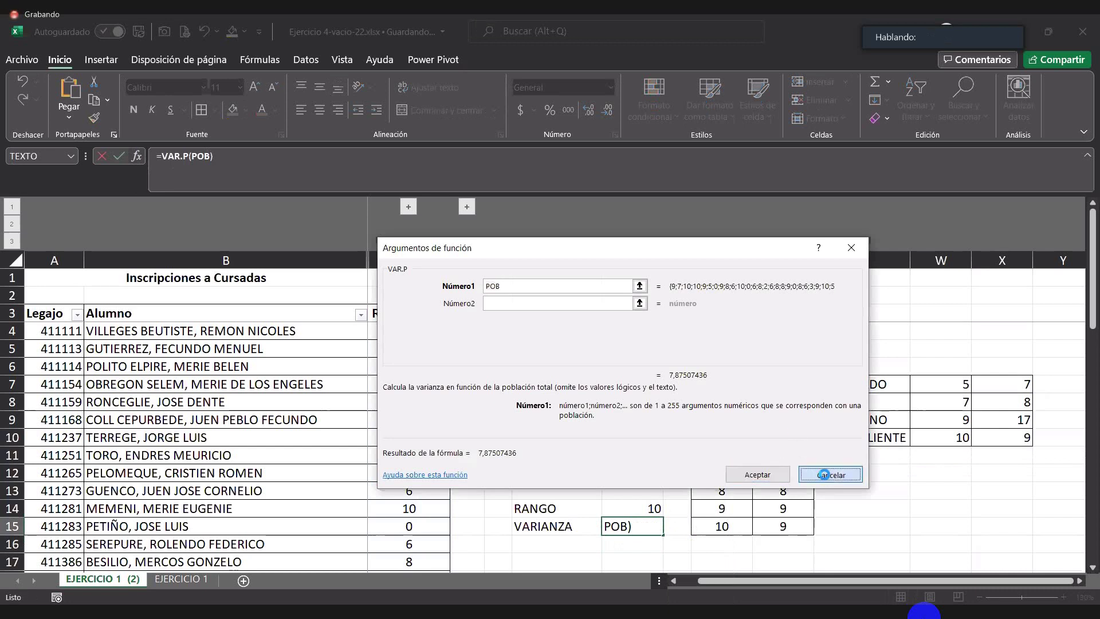
{"action": "key", "text": "Return"}
{"action": "scroll", "coordinate": [716, 525], "scroll_direction": "up", "scroll_amount": 1}
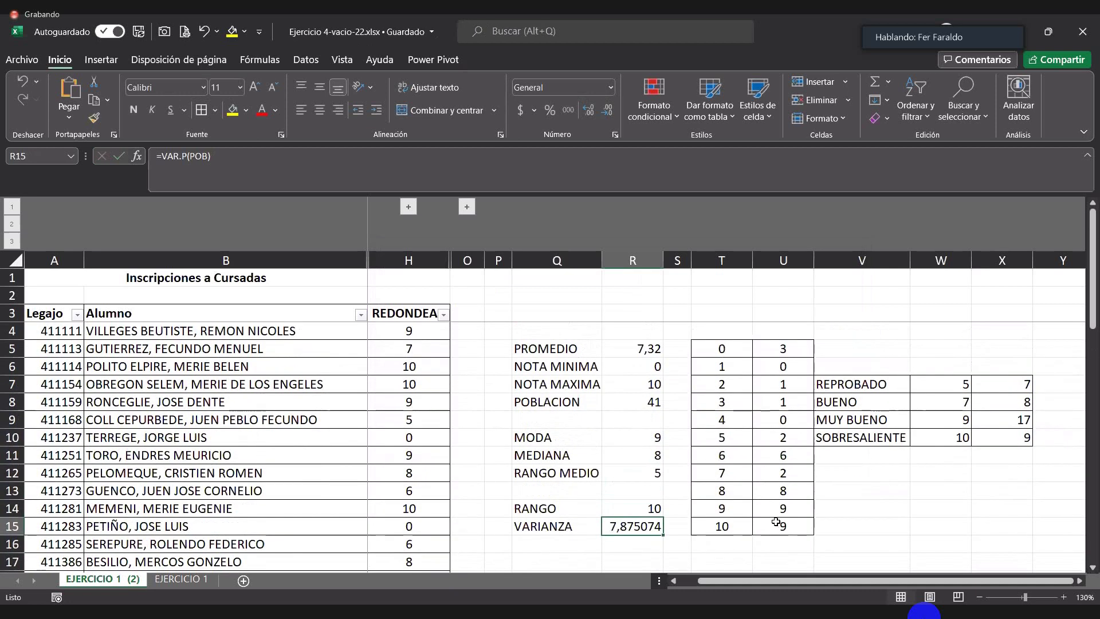
Reduce the variance in R15 to two decimal places
{"action": "left_click", "coordinate": [607, 110]}
{"action": "left_click", "coordinate": [607, 110]}
{"action": "left_click", "coordinate": [607, 110]}
{"action": "left_click", "coordinate": [607, 110]}
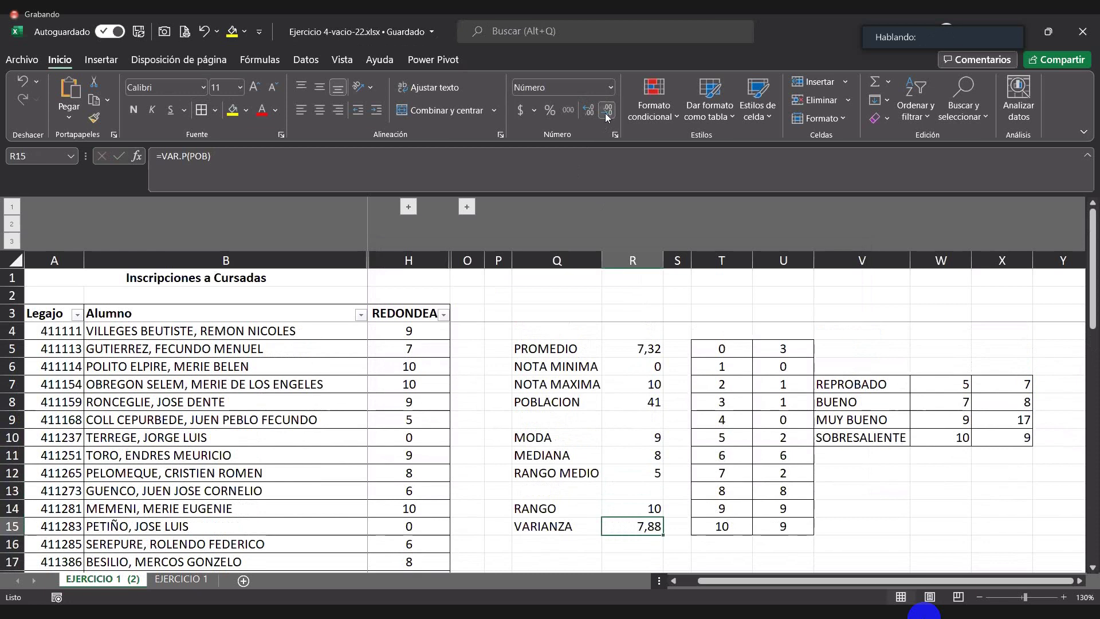
Enter the label DESVIACION ESTANDAR in Q16
{"action": "left_click", "coordinate": [588, 541]}
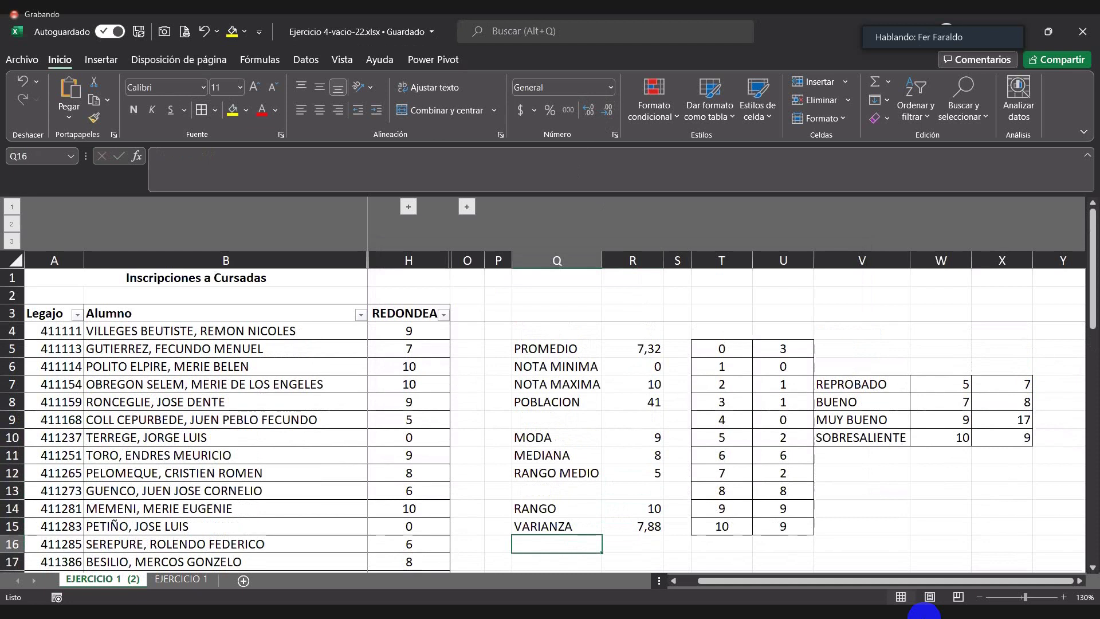
{"action": "type", "text": "DESVIACIOIN"}
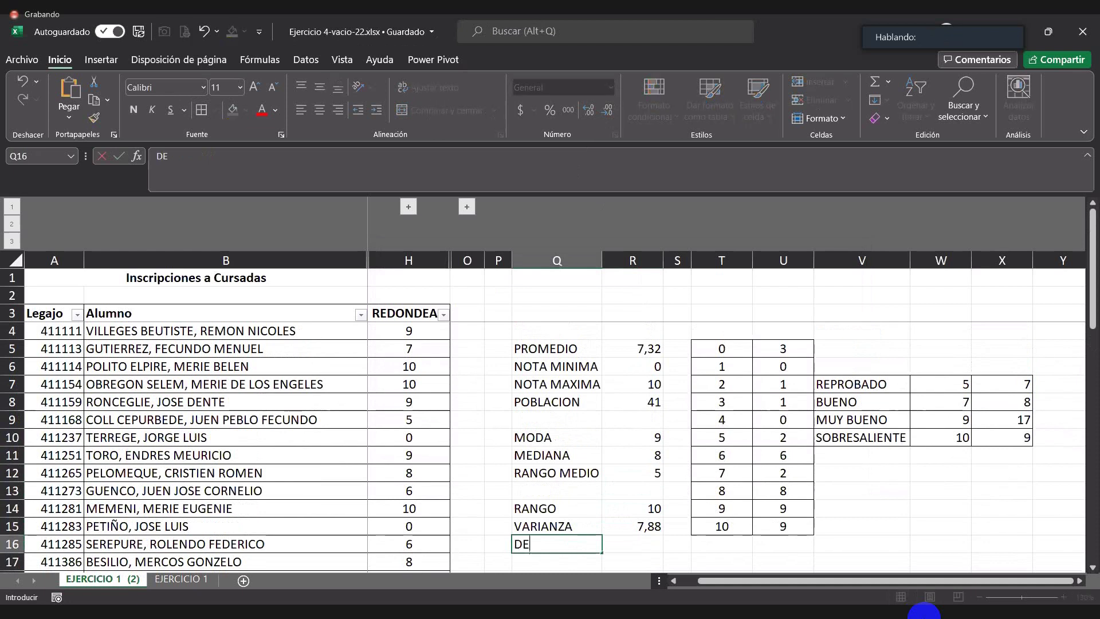
{"action": "key", "text": "BackSpace"}
{"action": "key", "text": "BackSpace"}
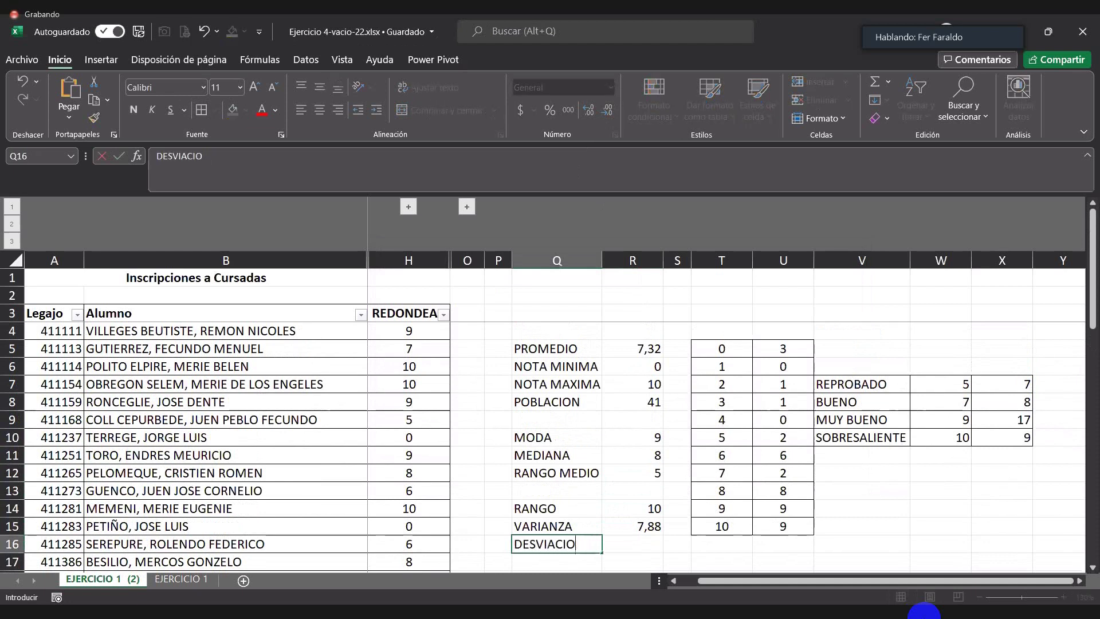
{"action": "type", "text": "N ESTANDAR"}
{"action": "key", "text": "Return"}
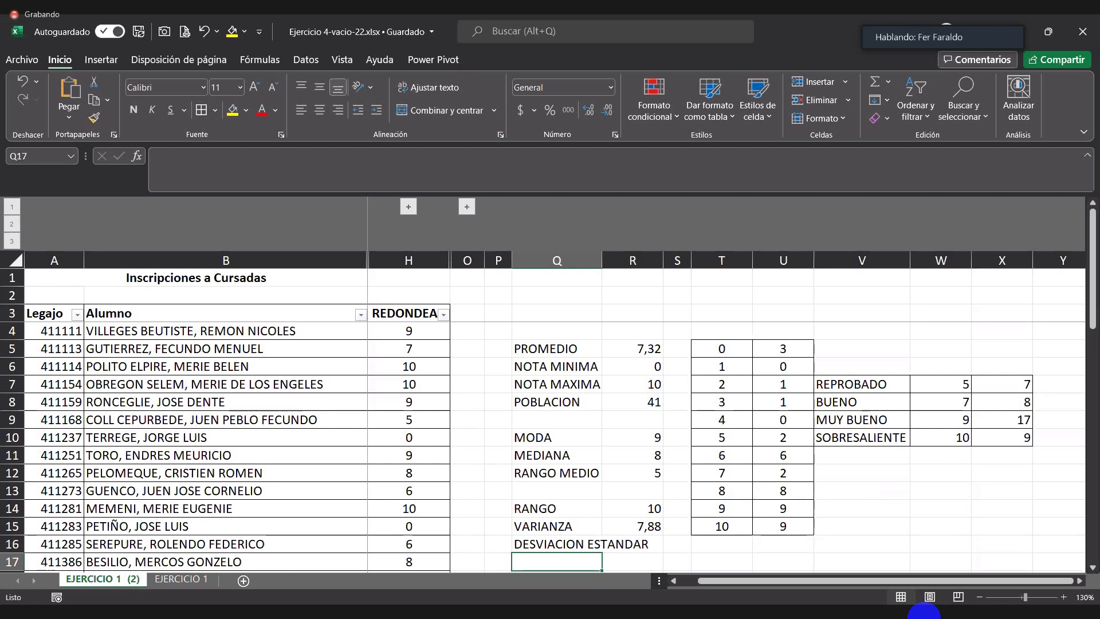
Calculate the population standard deviation in R16 with =DESVEST.P(POB)
{"action": "left_click", "coordinate": [633, 544]}
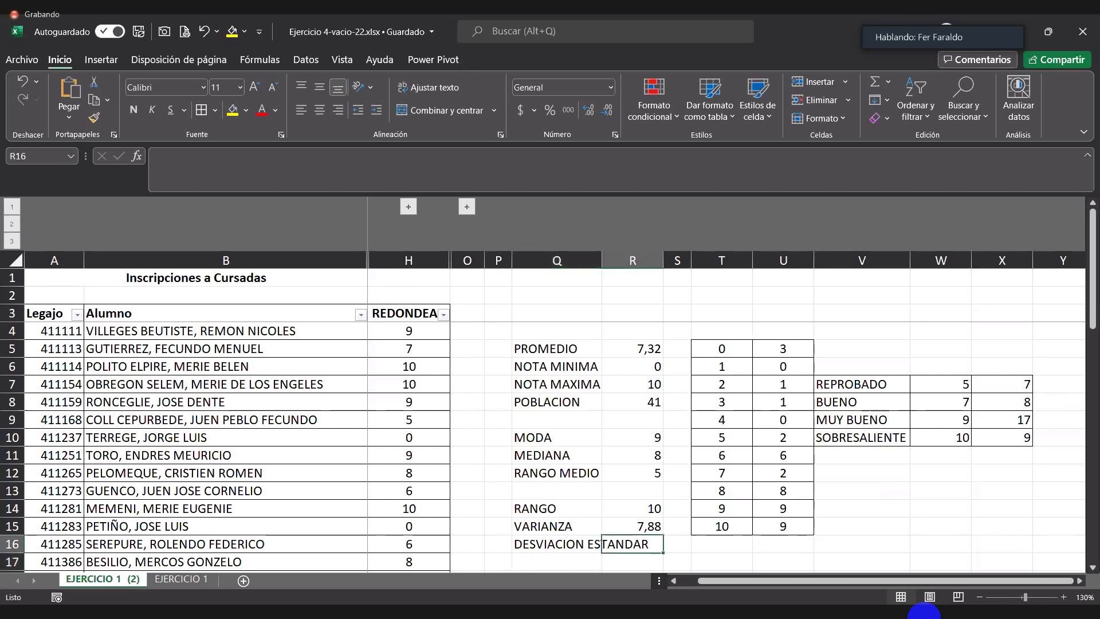
{"action": "type", "text": "="}
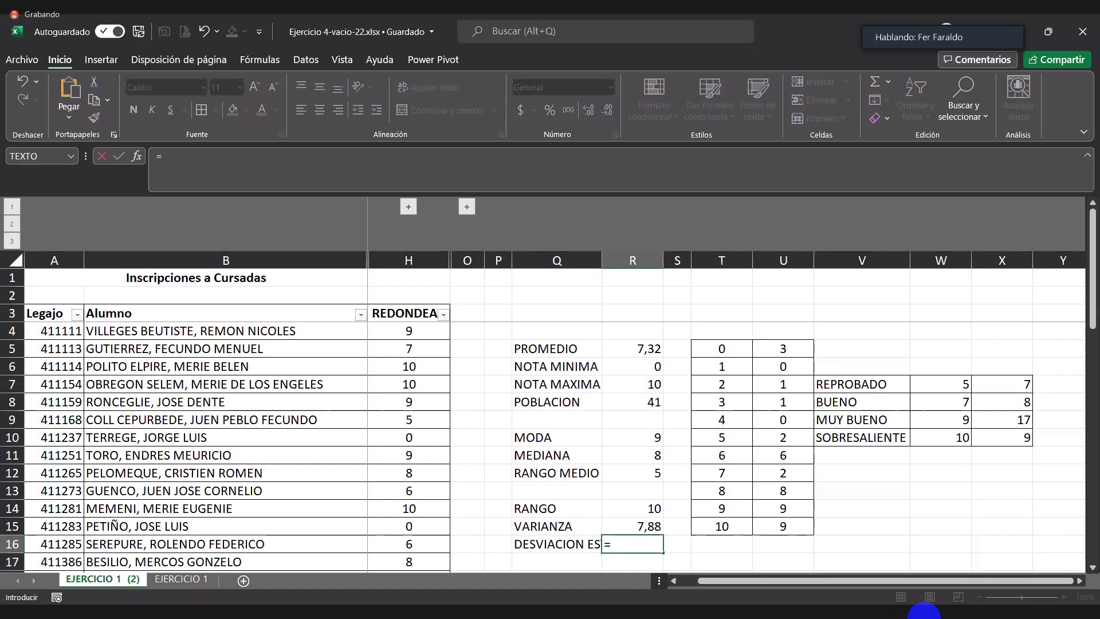
{"action": "type", "text": "DES"}
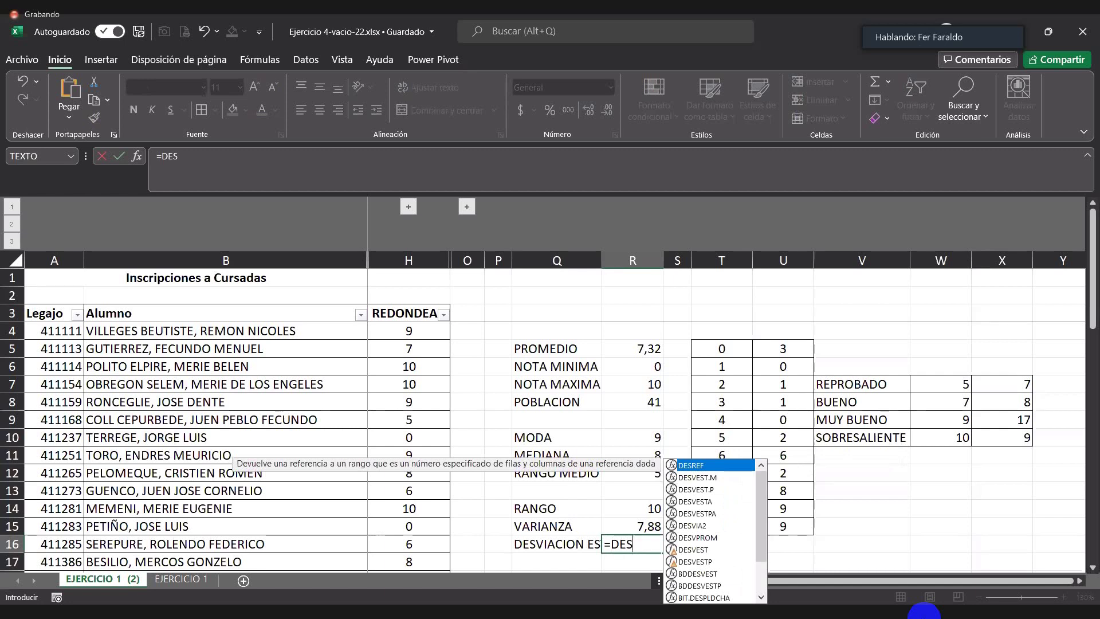
{"action": "left_click", "coordinate": [695, 491]}
{"action": "double_click", "coordinate": [695, 490]}
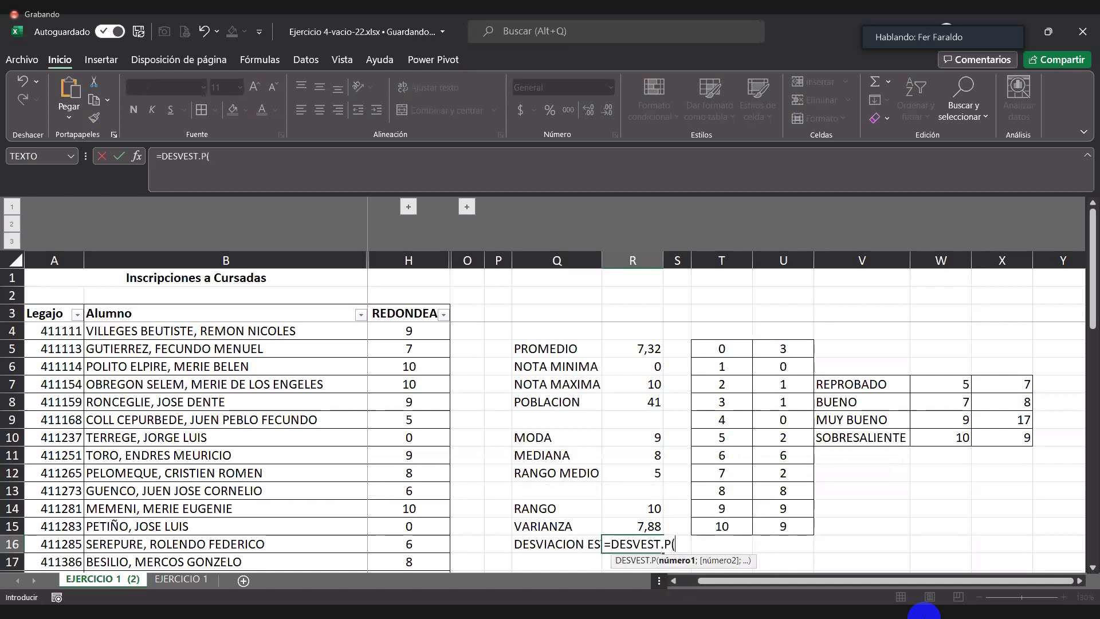
{"action": "type", "text": "POB"}
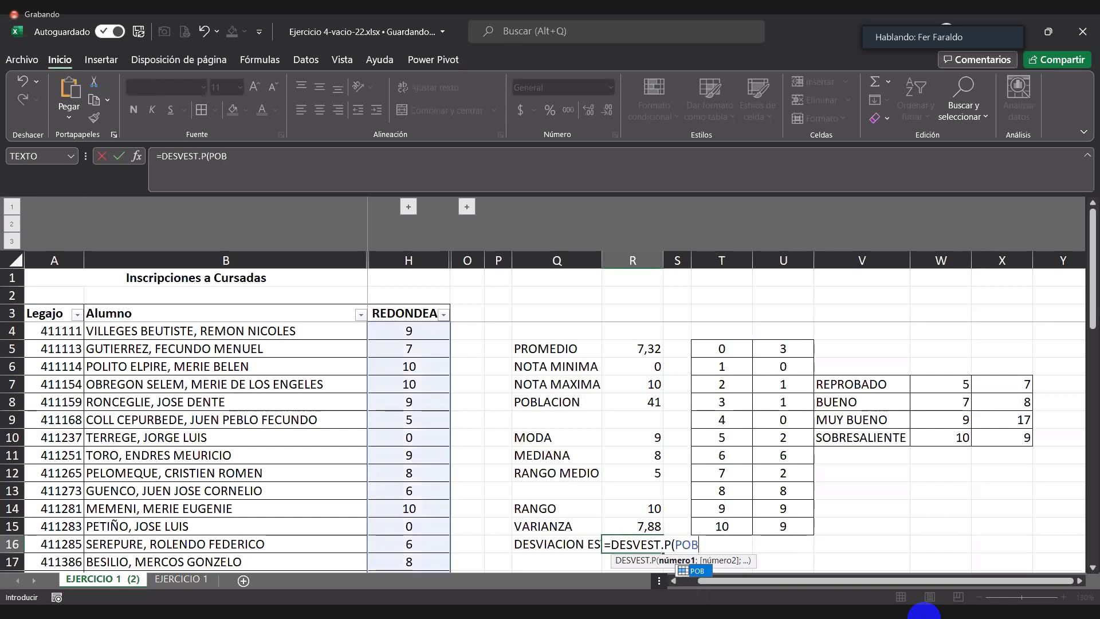
{"action": "key", "text": "Return"}
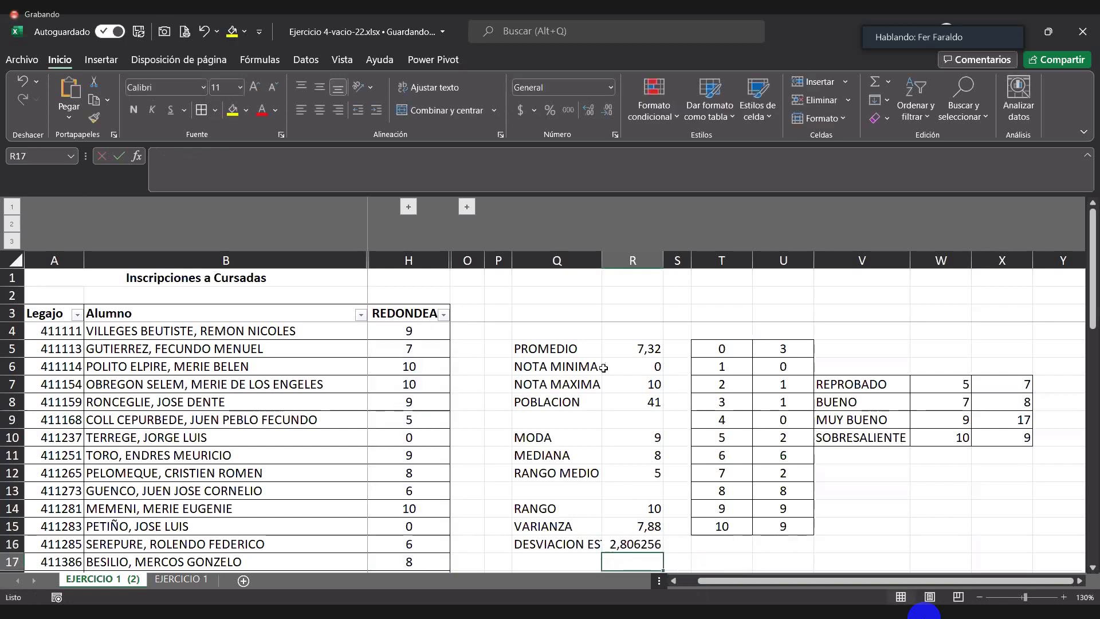
Auto-fit the width of column Q to its longest label
{"action": "double_click", "coordinate": [602, 260]}
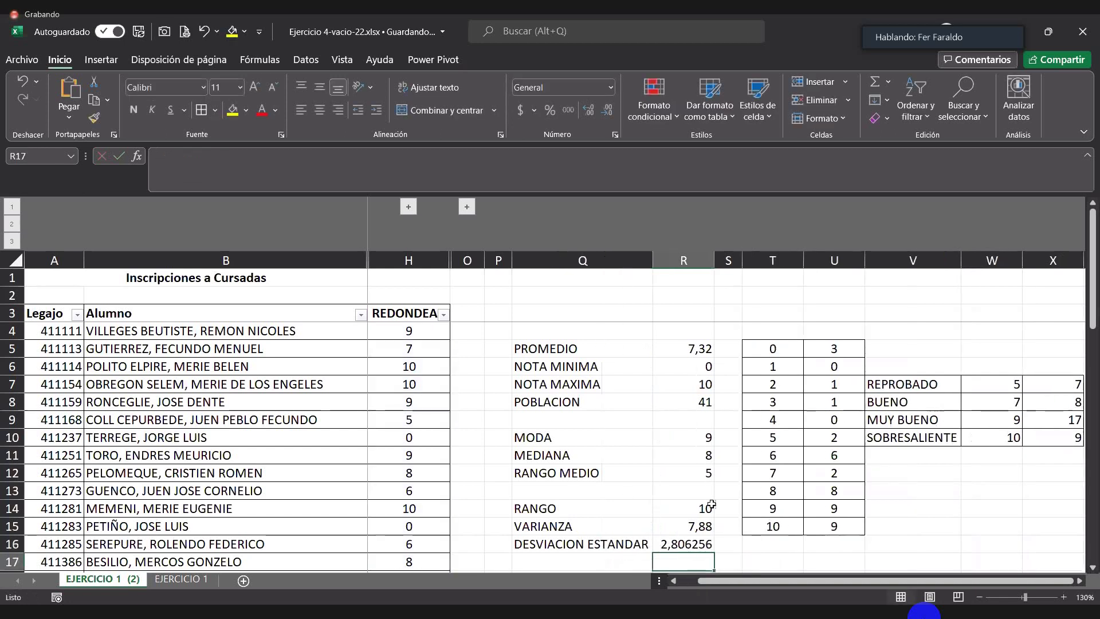
{"action": "key", "text": "Up"}
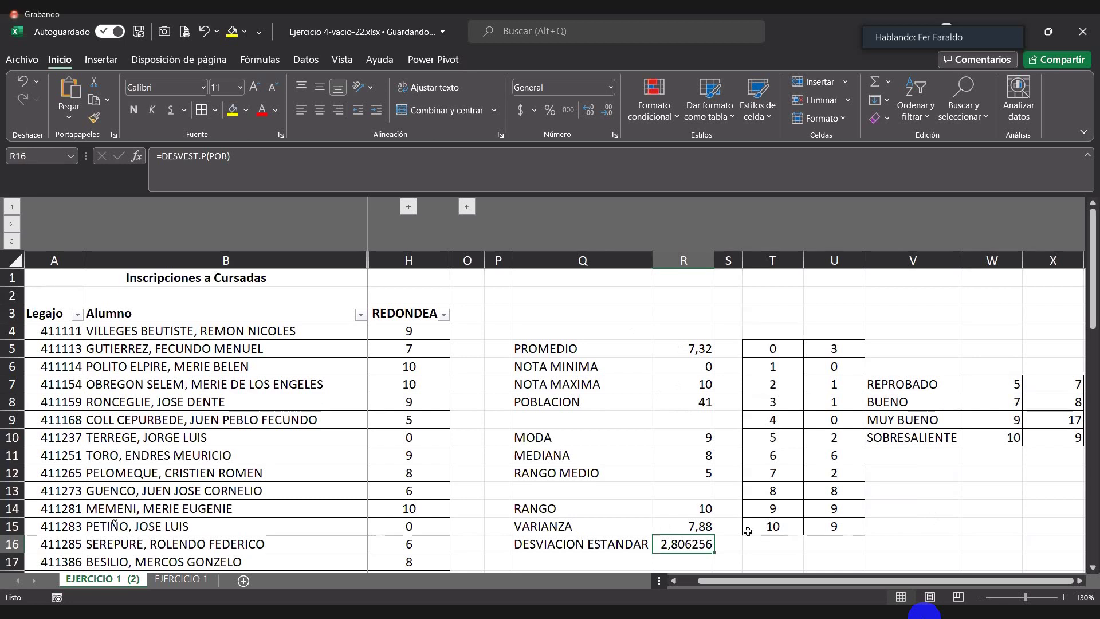
{"action": "scroll", "coordinate": [748, 531], "scroll_direction": "down", "scroll_amount": 1}
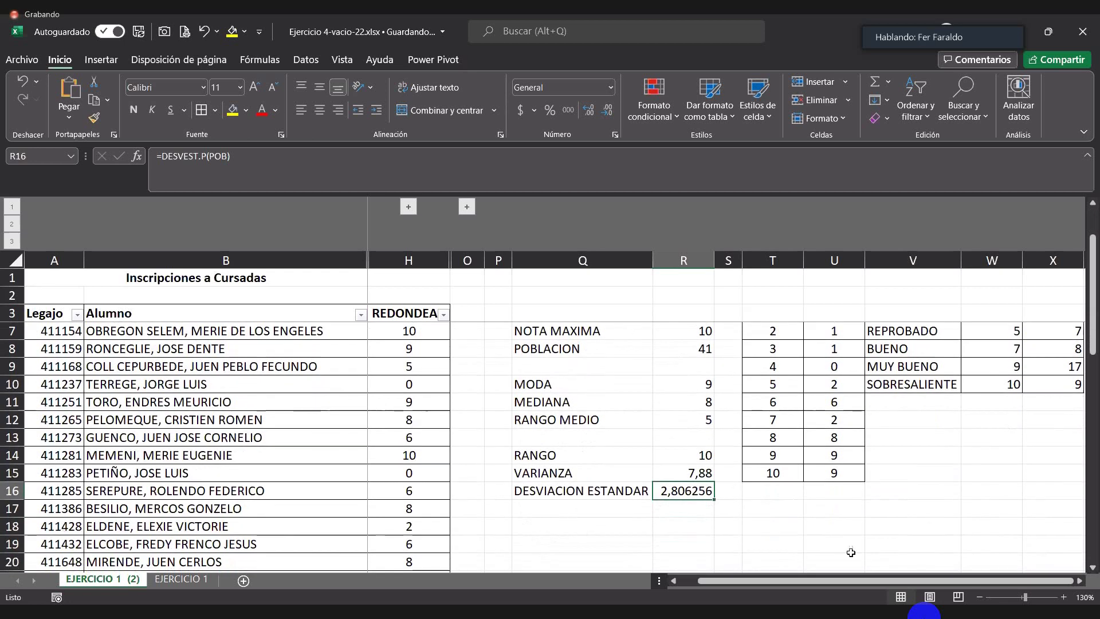
{"action": "left_click", "coordinate": [585, 504]}
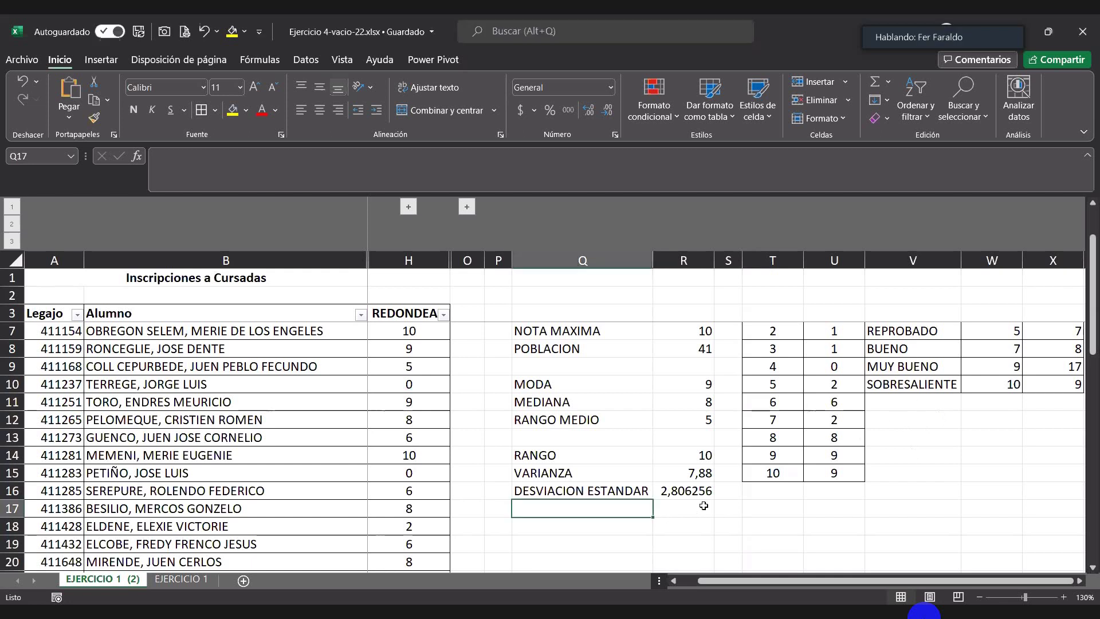
Examine the RANGO formula in R14 and the cells it refers to
{"action": "scroll", "coordinate": [852, 510], "scroll_direction": "up", "scroll_amount": 1}
{"action": "scroll", "coordinate": [853, 510], "scroll_direction": "up", "scroll_amount": 2}
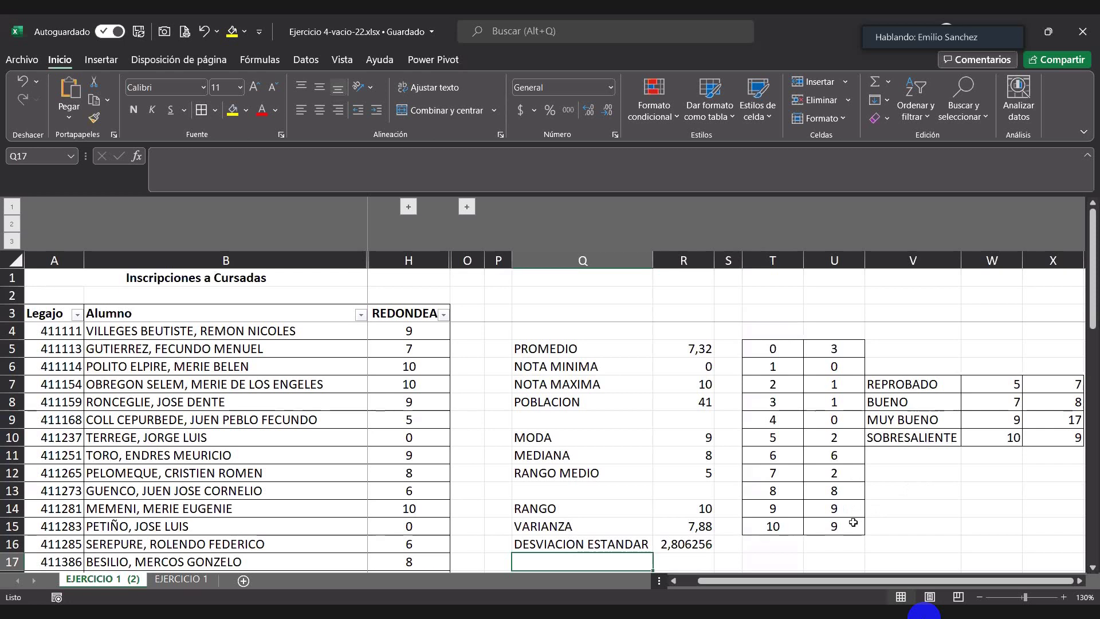
{"action": "double_click", "coordinate": [710, 509]}
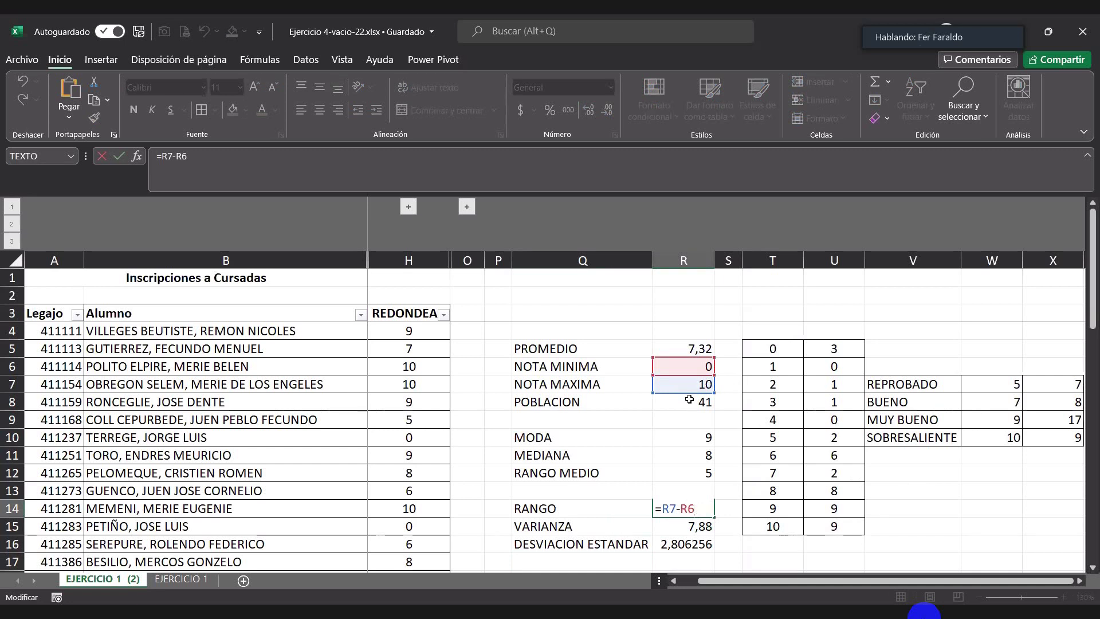
{"action": "key", "text": "Return"}
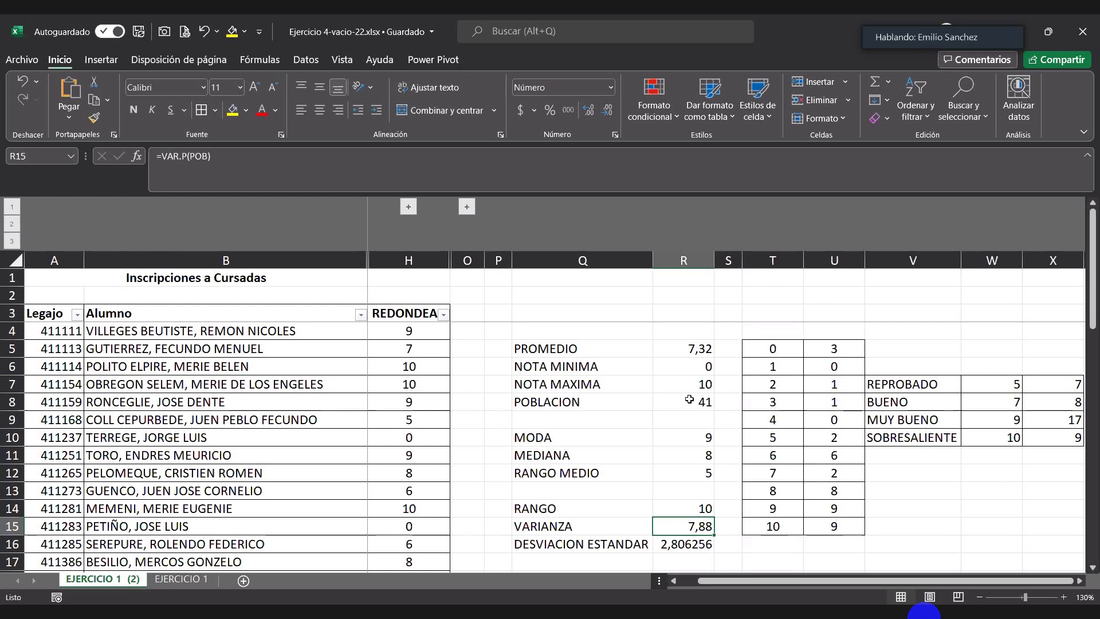
{"action": "left_click", "coordinate": [685, 504]}
{"action": "left_click_drag", "start_coordinate": [684, 500], "coordinate": [684, 498]}
{"action": "double_click", "coordinate": [684, 503]}
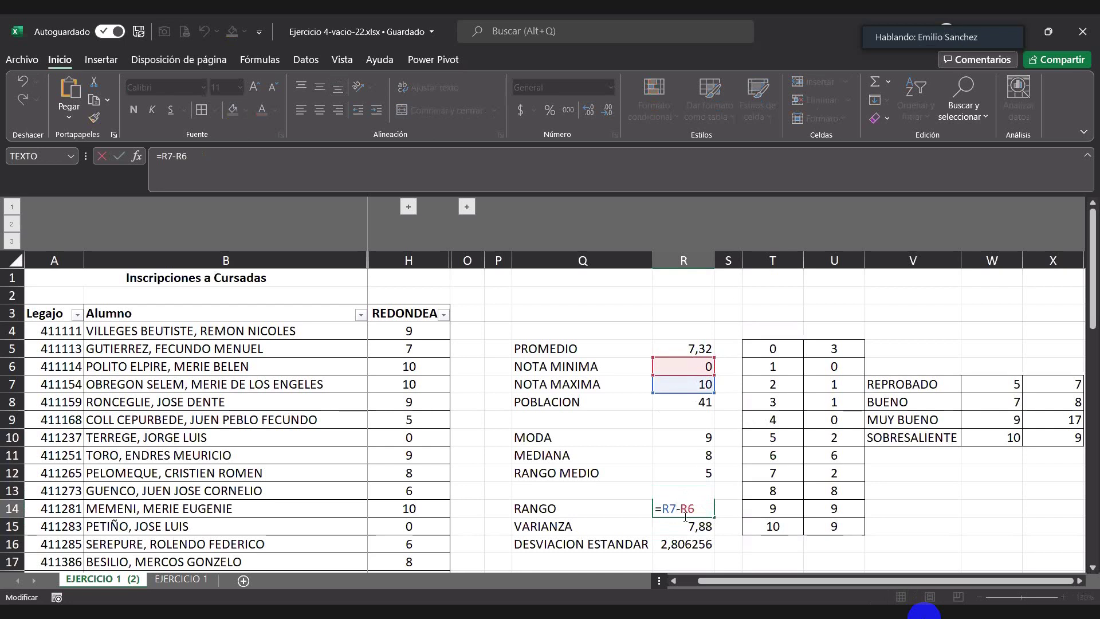
{"action": "key", "text": "Escape"}
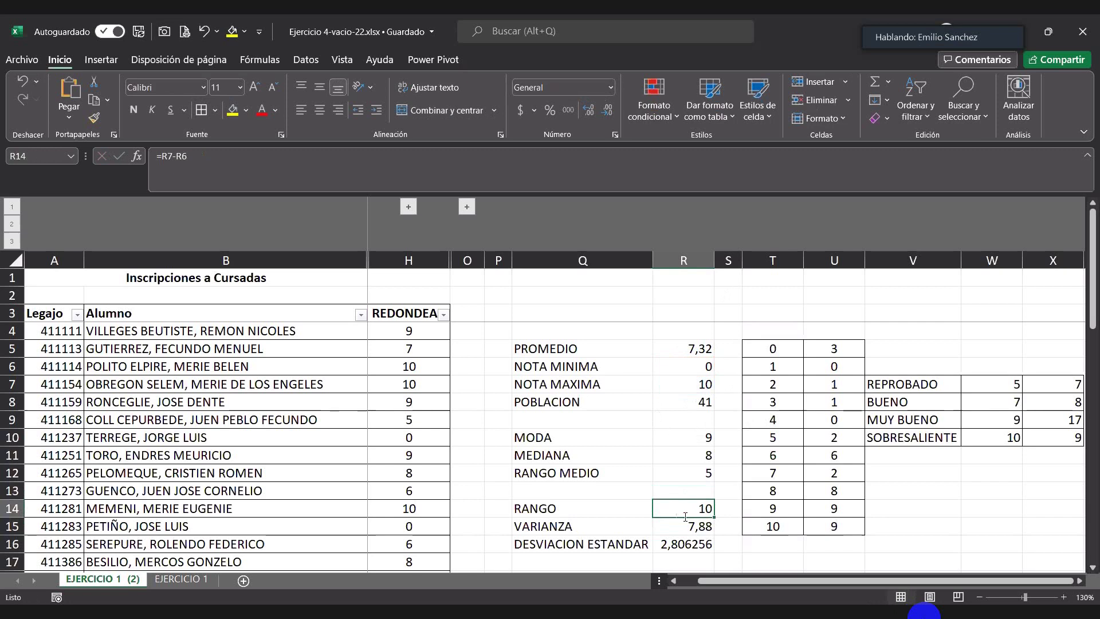
Select all the rounded grades in H4:H44 to check the range name assigned to them
{"action": "left_click_drag", "start_coordinate": [397, 328], "coordinate": [408, 567]}
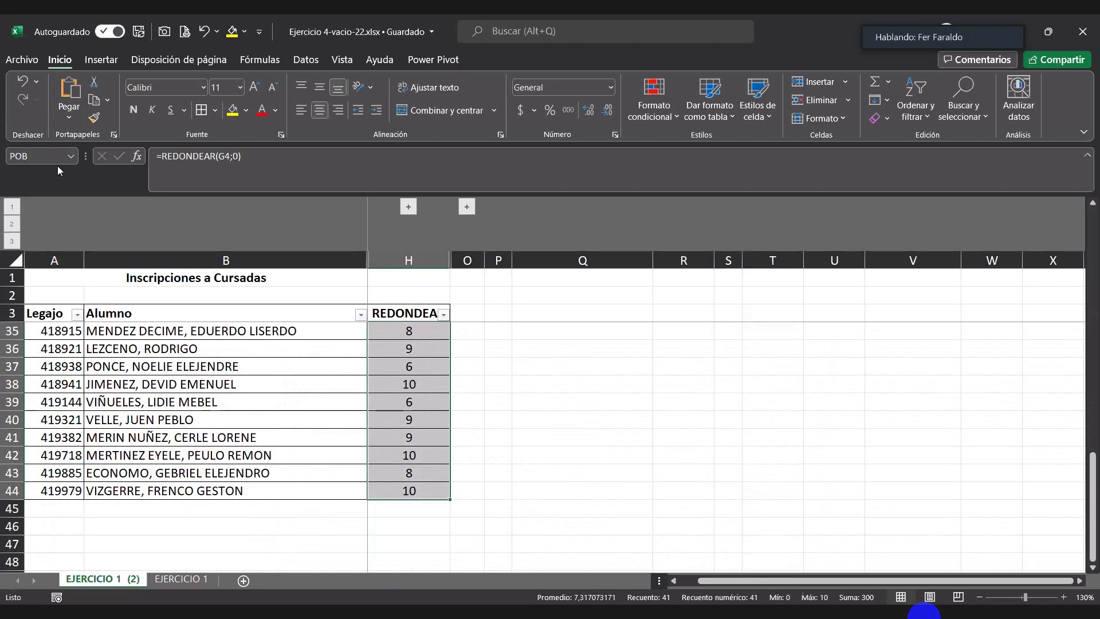
{"action": "scroll", "coordinate": [916, 439], "scroll_direction": "up", "scroll_amount": 10}
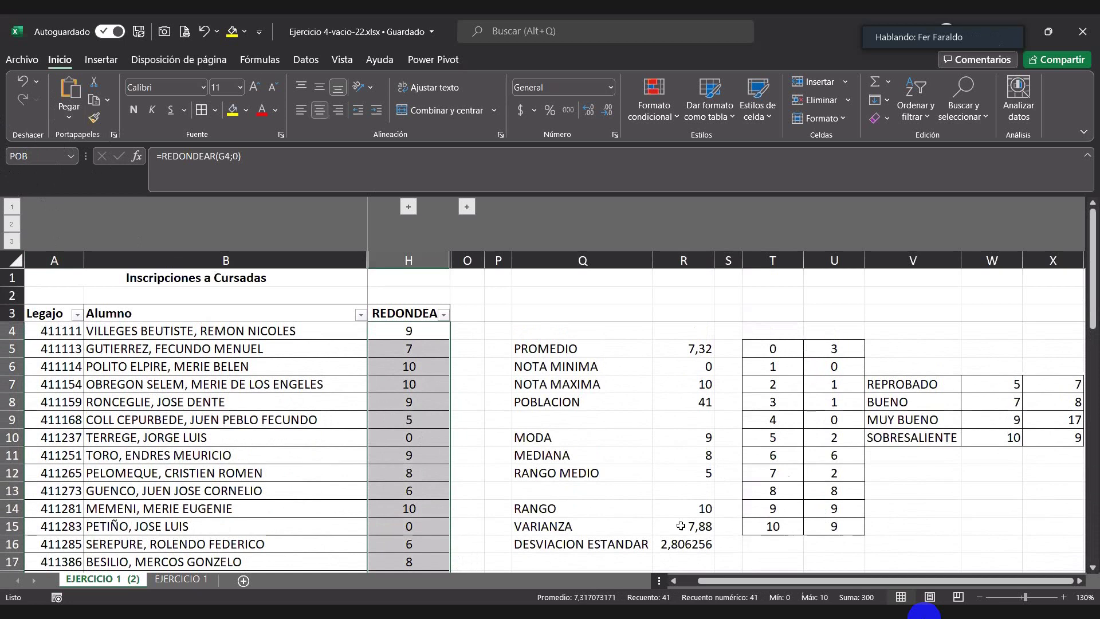
{"action": "scroll", "coordinate": [700, 515], "scroll_direction": "down", "scroll_amount": 1}
{"action": "left_click", "coordinate": [553, 520]}
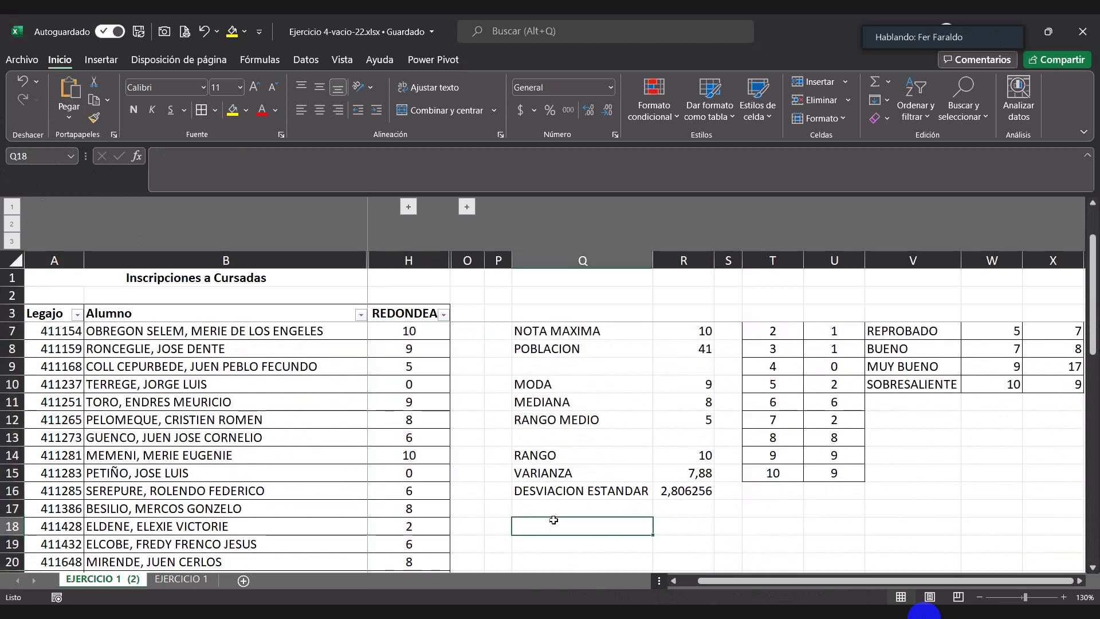
{"action": "left_click", "coordinate": [554, 508]}
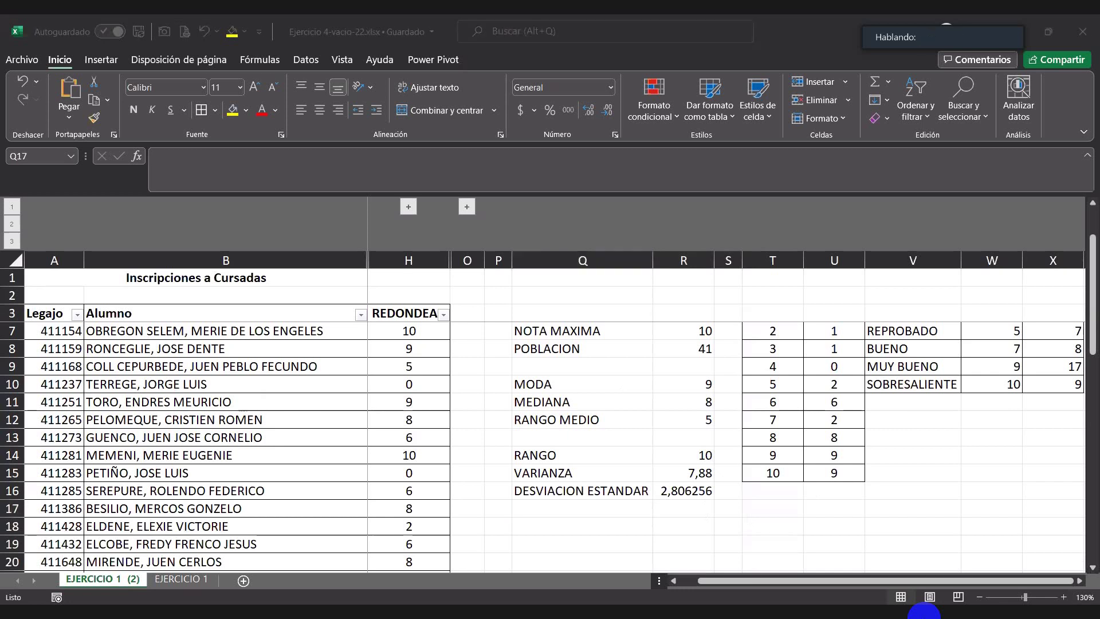
{"action": "key", "text": "alt+Tab"}
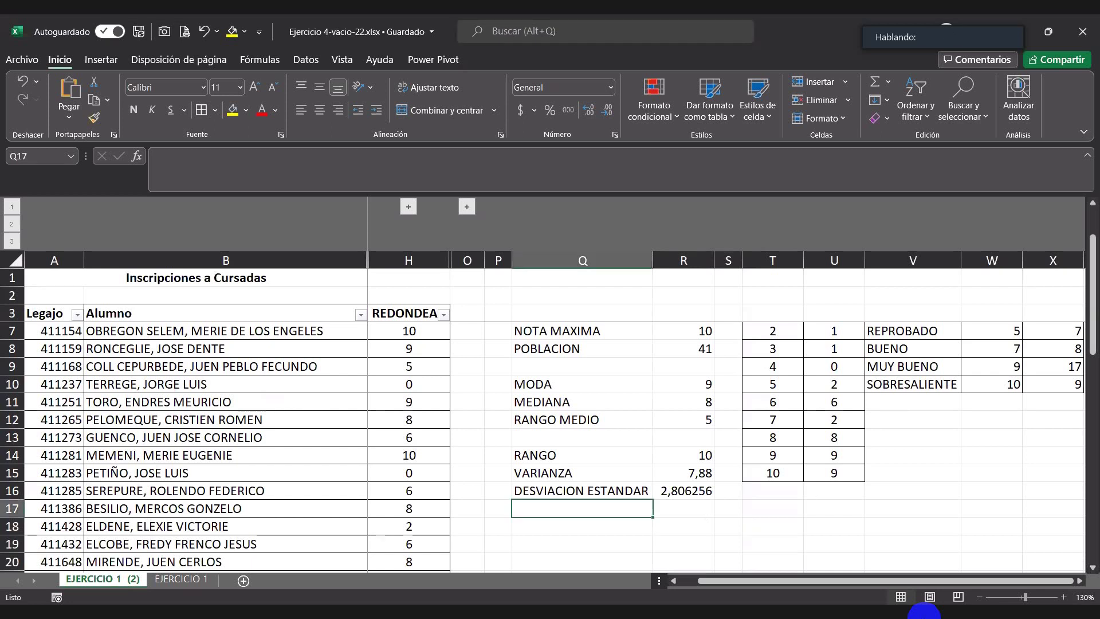
{"action": "key", "text": "alt+Tab"}
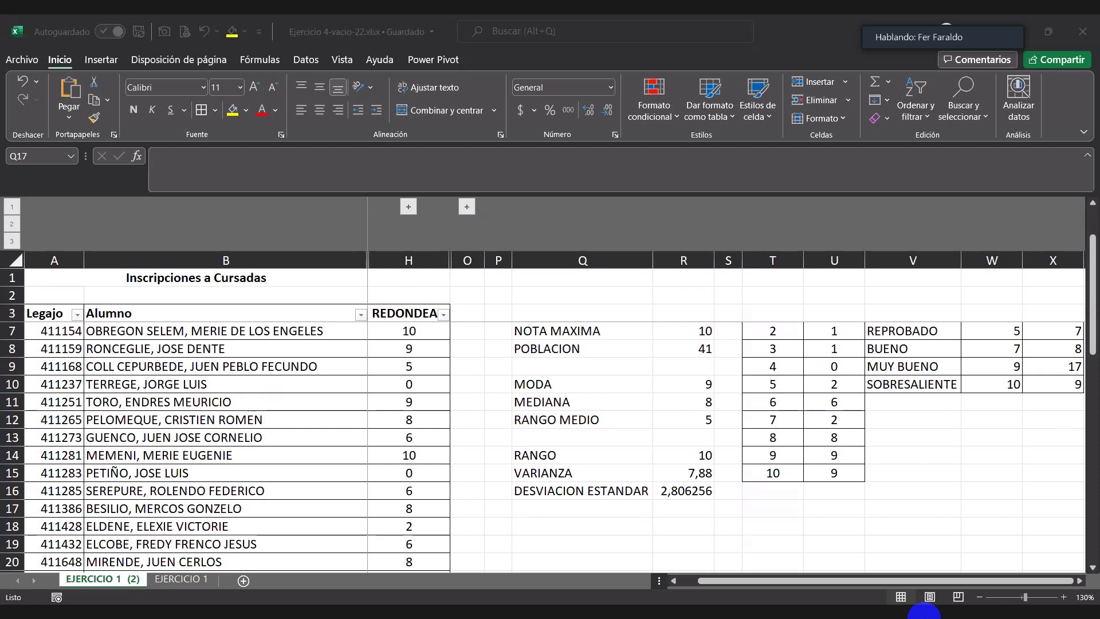
{"action": "key", "text": "alt+Tab"}
Enter the quartile labels Q1, Q2, Q3 and Q4 in cells Q18 to Q21
{"action": "scroll", "coordinate": [550, 447], "scroll_direction": "down", "scroll_amount": 1}
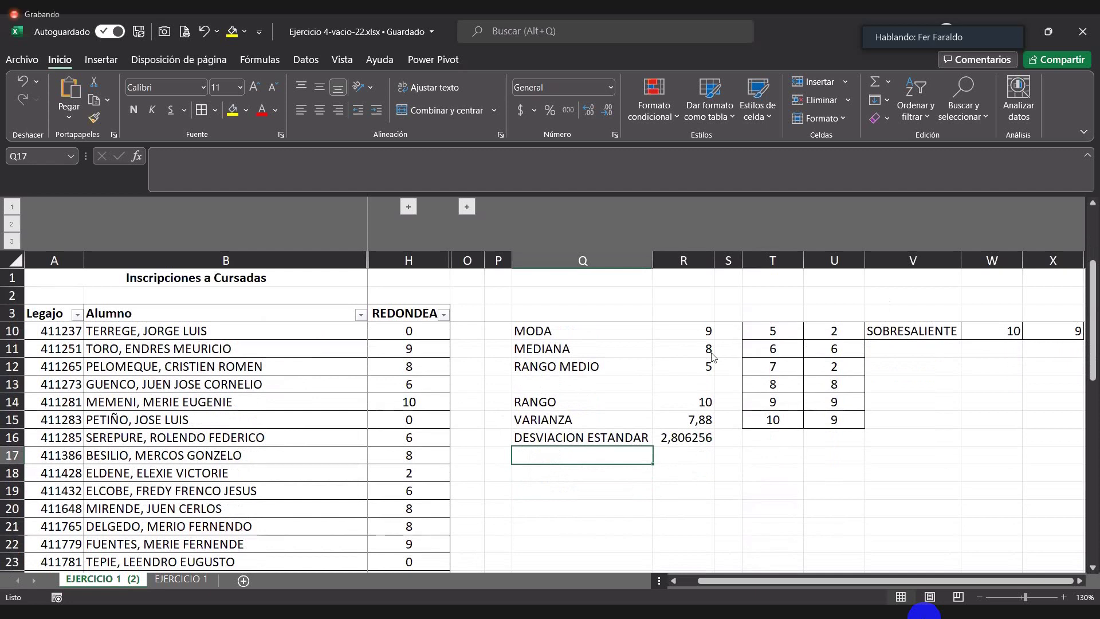
{"action": "left_click", "coordinate": [576, 481]}
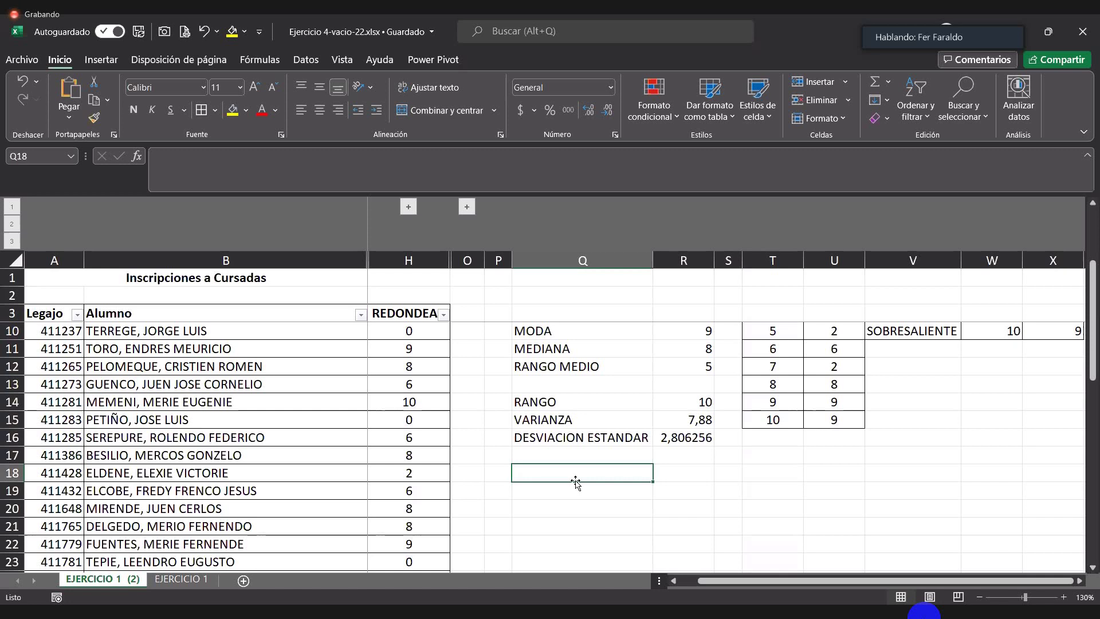
{"action": "type", "text": "Q1"}
{"action": "key", "text": "Return"}
{"action": "type", "text": "Q2"}
{"action": "key", "text": "Return"}
{"action": "type", "text": "Q3"}
{"action": "key", "text": "Return"}
{"action": "type", "text": "Q4"}
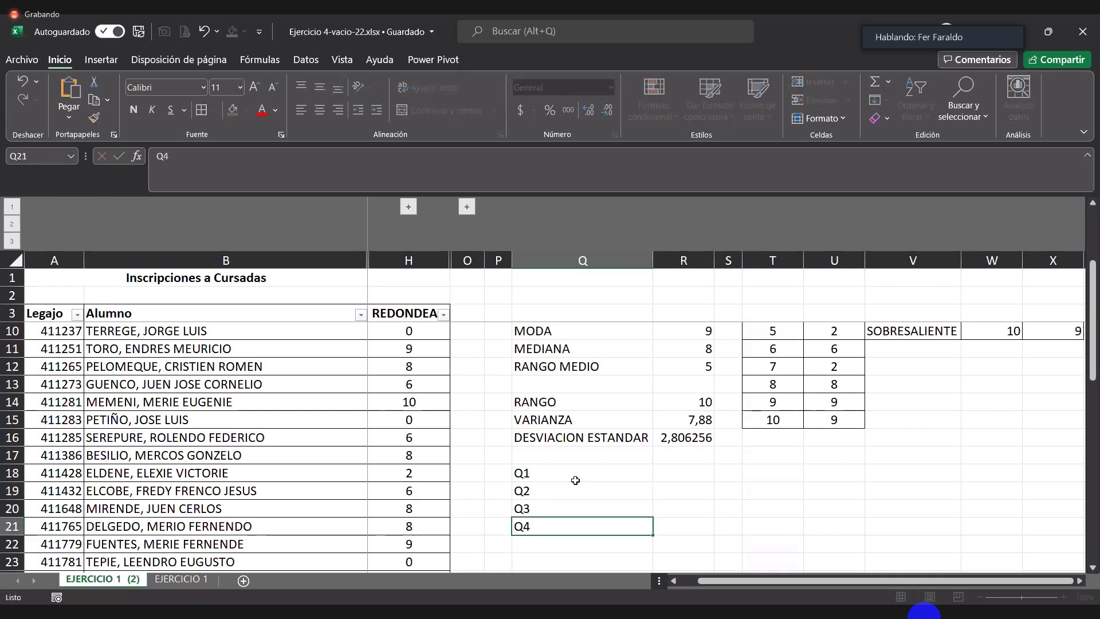
{"action": "key", "text": "Return"}
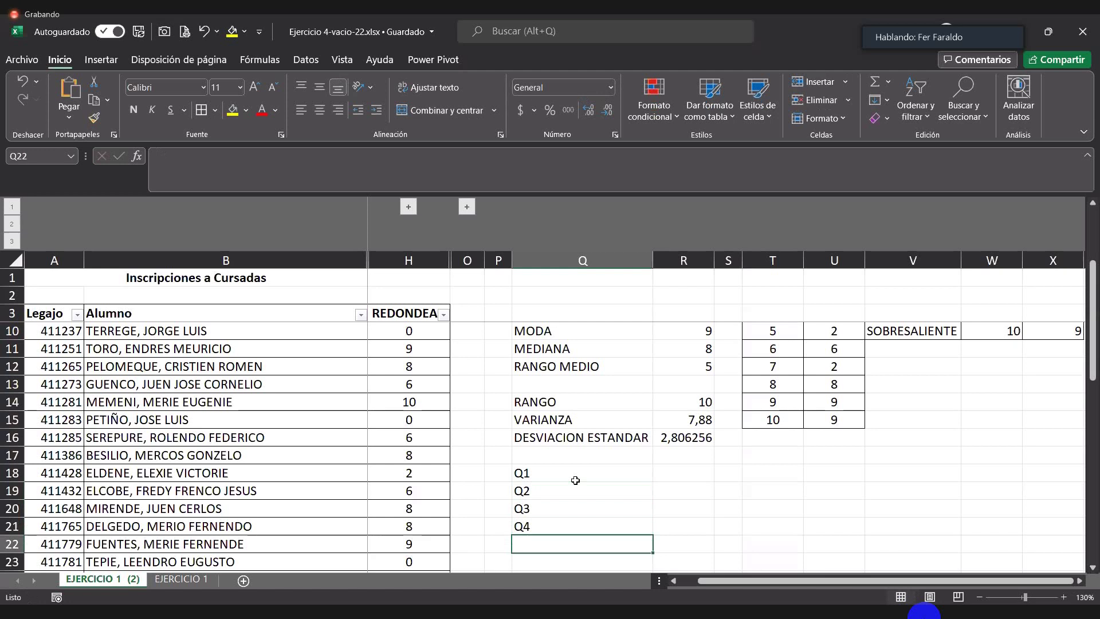
{"action": "left_click", "coordinate": [539, 475]}
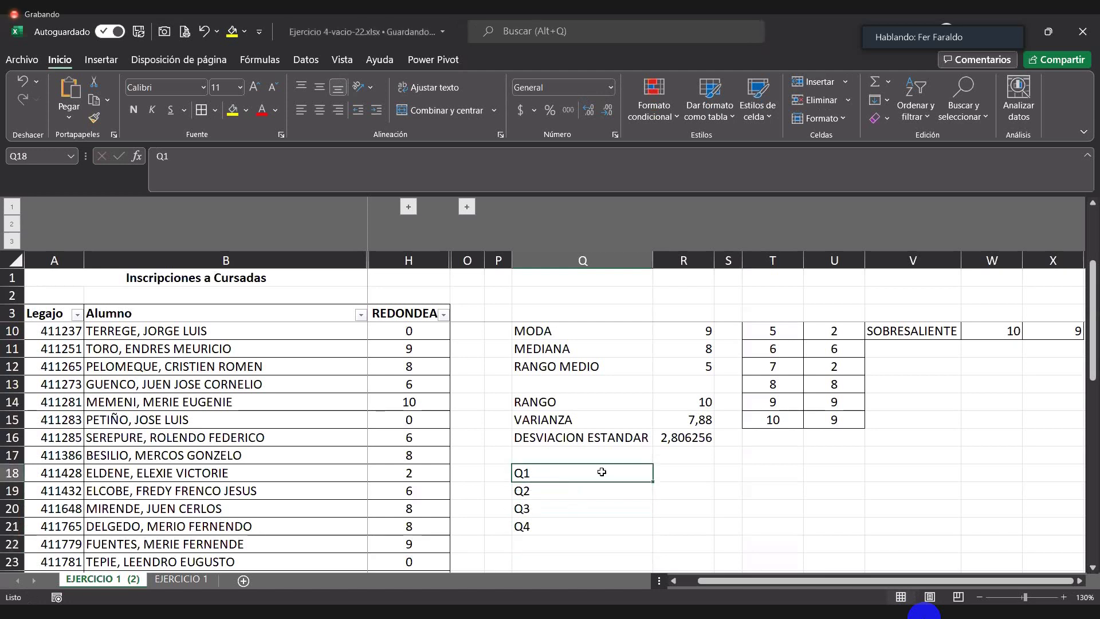
{"action": "left_click", "coordinate": [682, 472]}
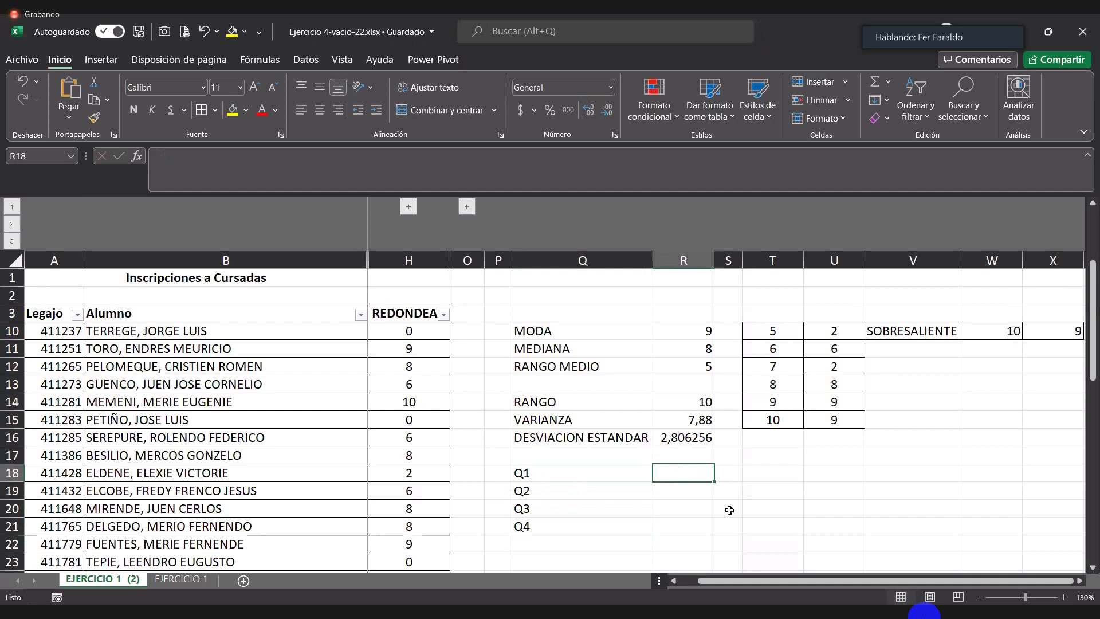
{"action": "key", "text": "Down"}
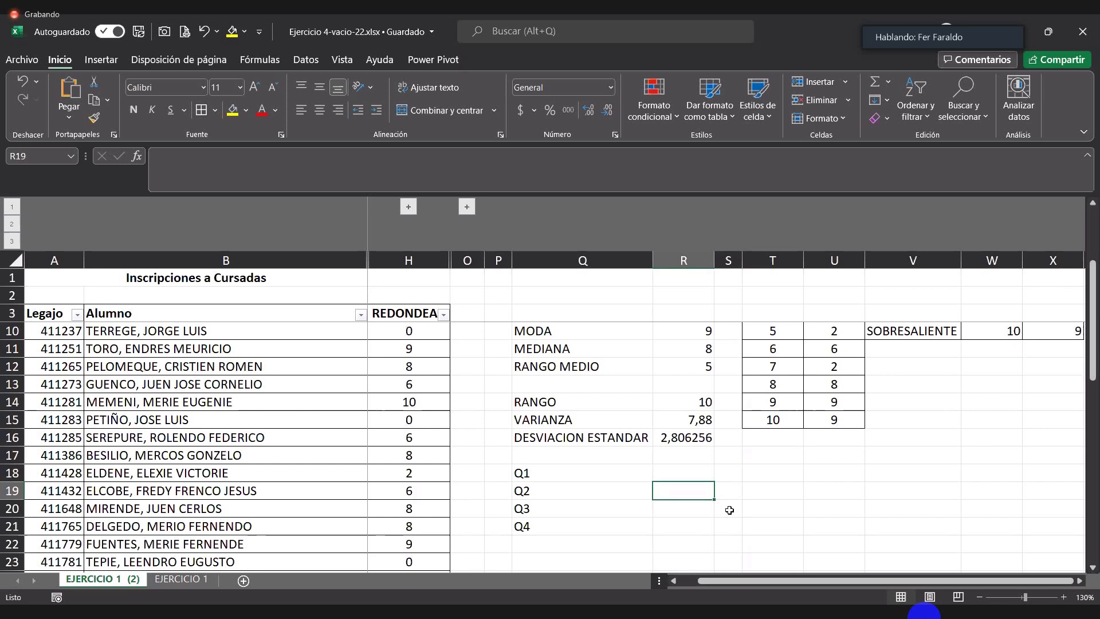
{"action": "key", "text": "Down"}
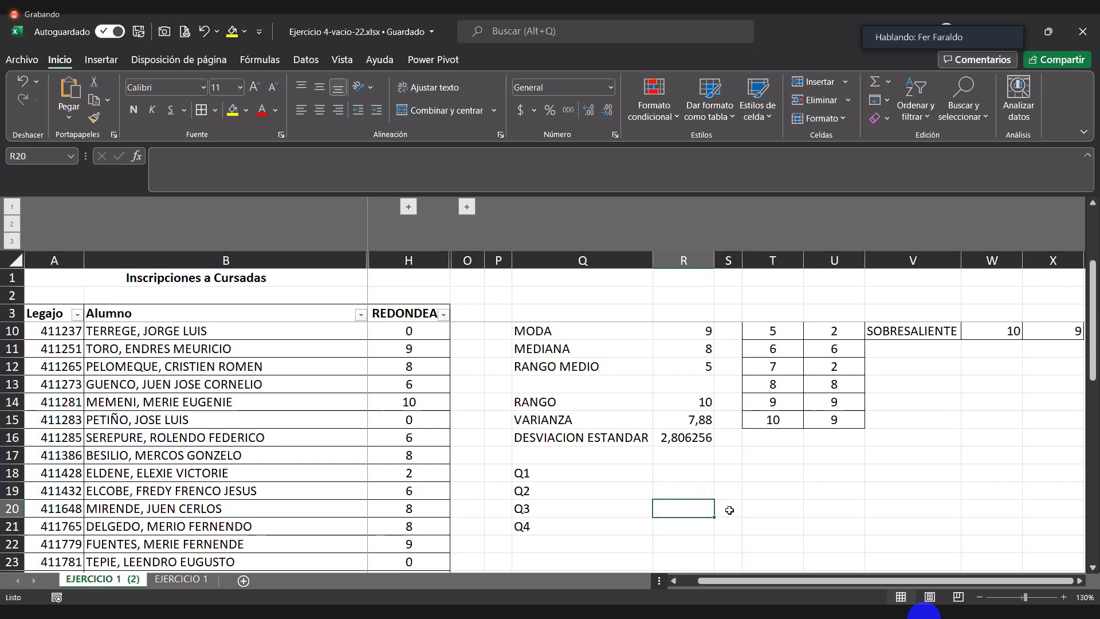
{"action": "key", "text": "Down"}
Calculate the first quartile in R18 with the formula =CUARTIL.INC(POB;1)
{"action": "key", "text": "Up"}
{"action": "key", "text": "Up"}
{"action": "key", "text": "Up"}
{"action": "type", "text": "="}
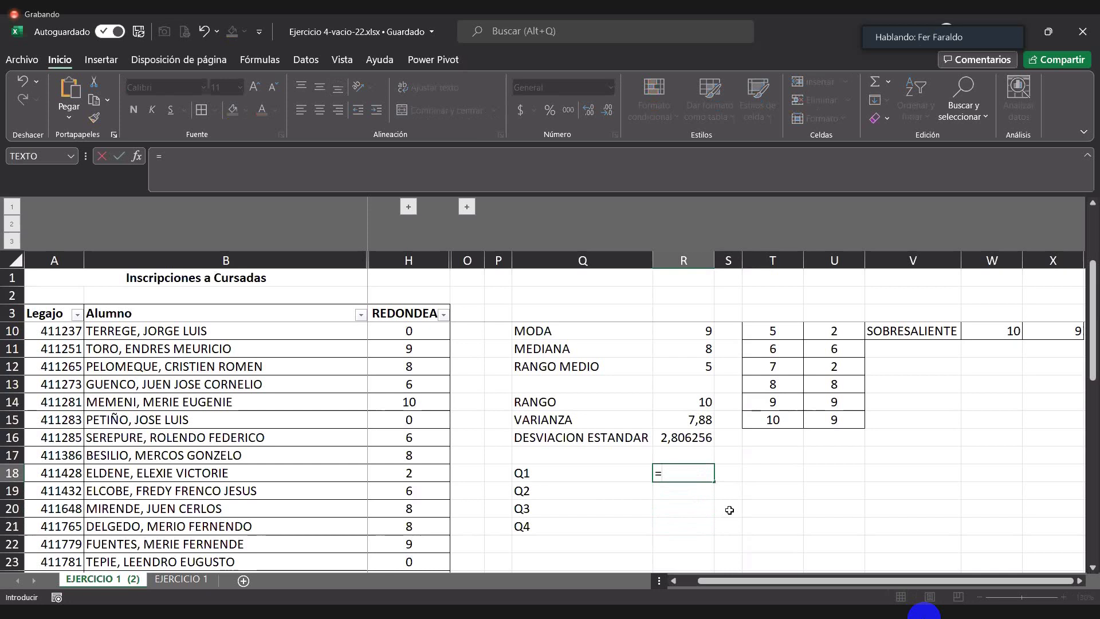
{"action": "type", "text": "CU"}
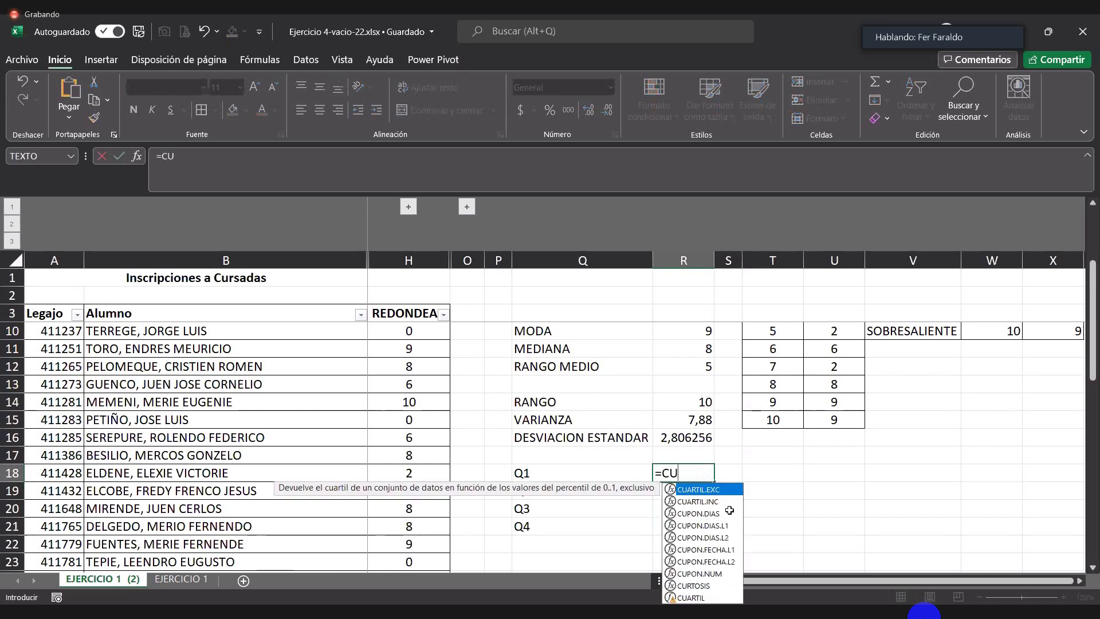
{"action": "type", "text": "ART"}
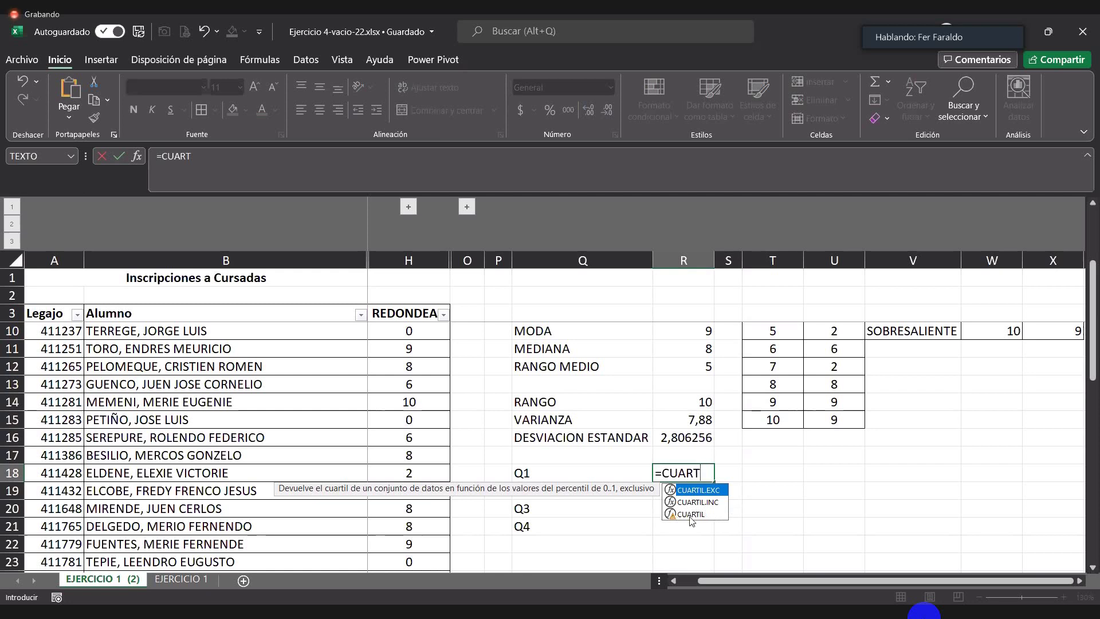
{"action": "double_click", "coordinate": [715, 503]}
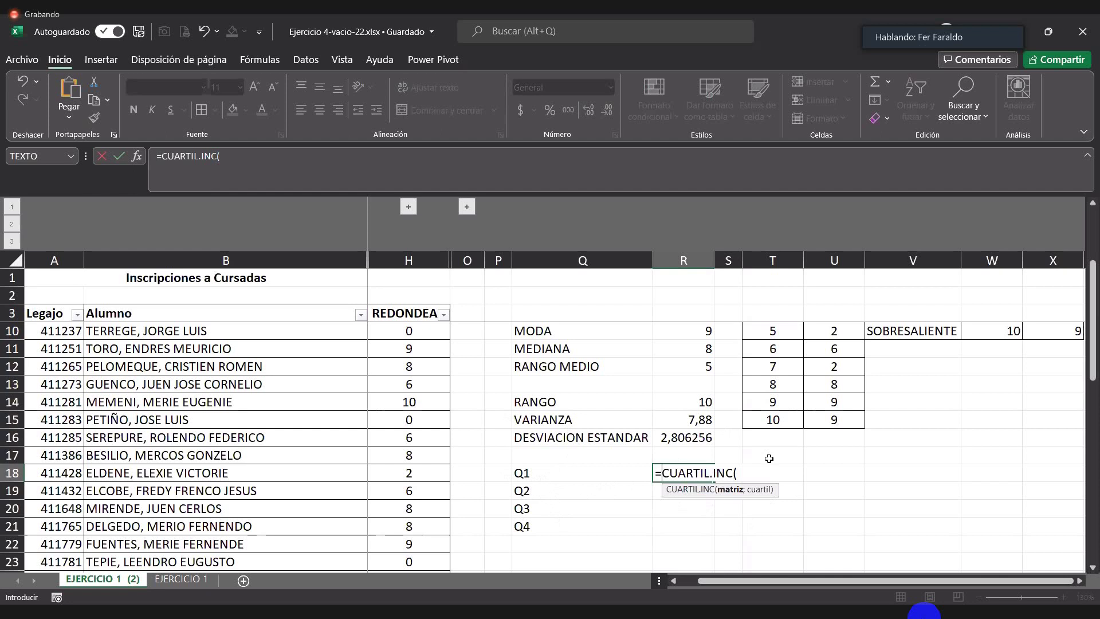
{"action": "type", "text": "PO"}
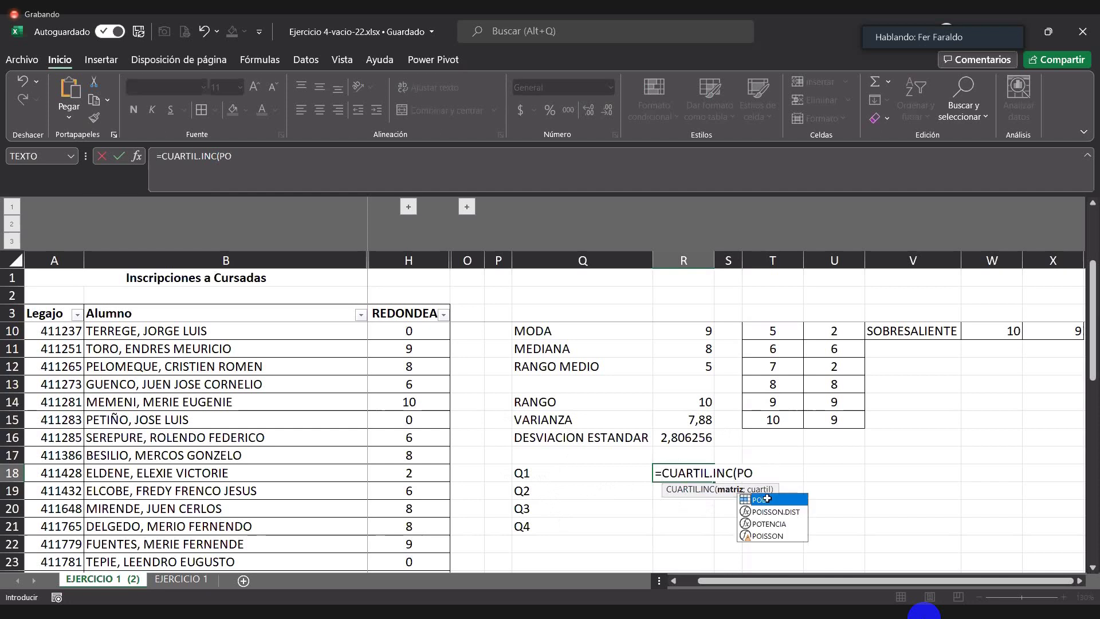
{"action": "type", "text": "B"}
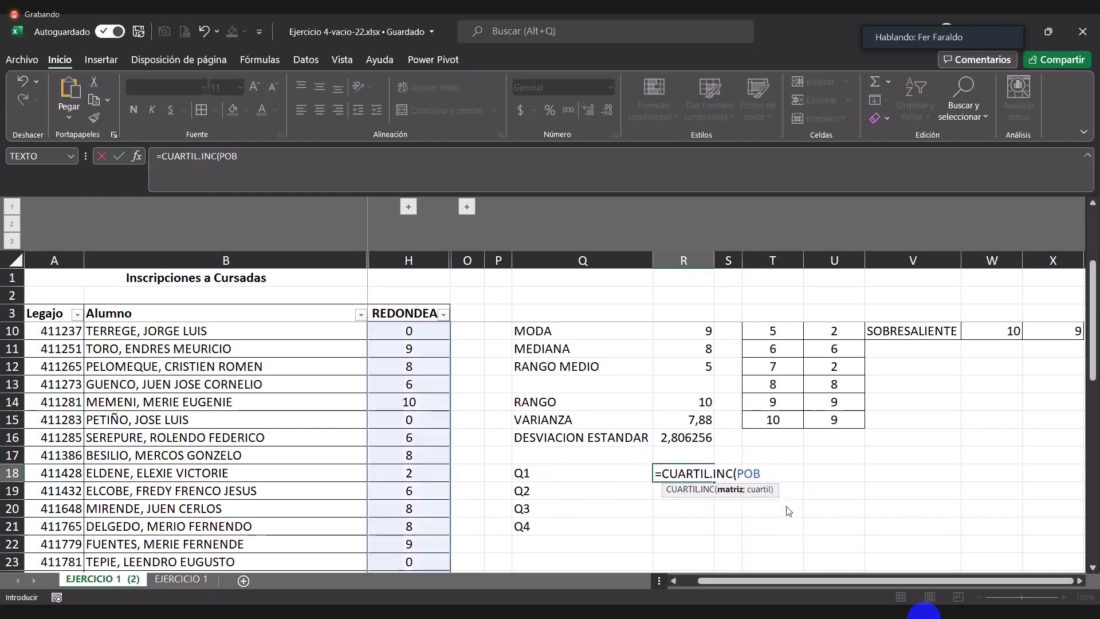
{"action": "type", "text": ";"}
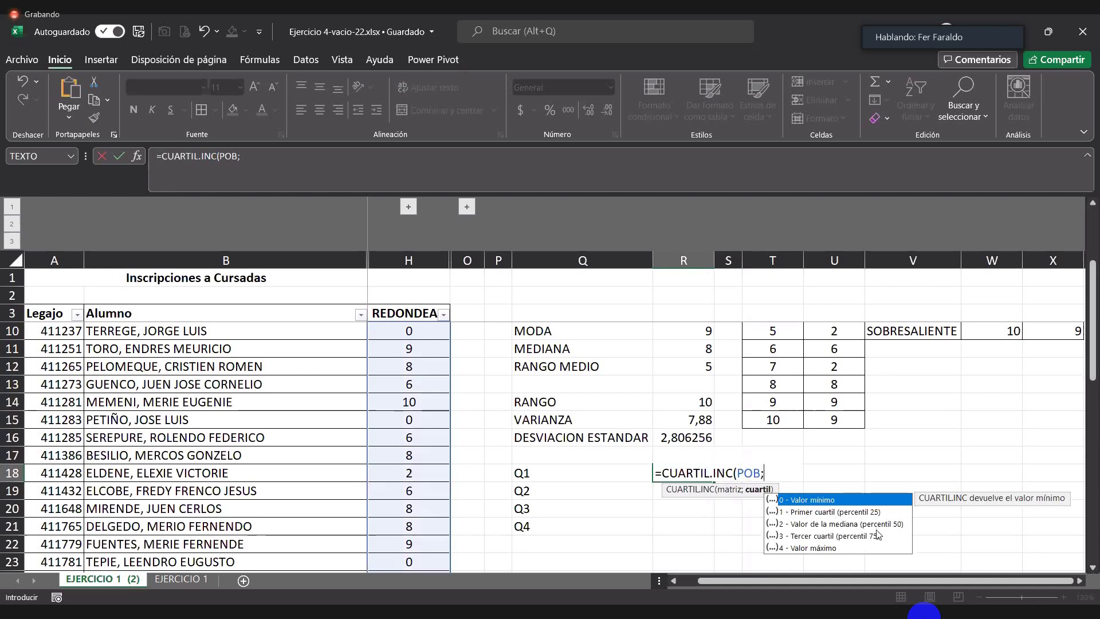
{"action": "left_click", "coordinate": [802, 515]}
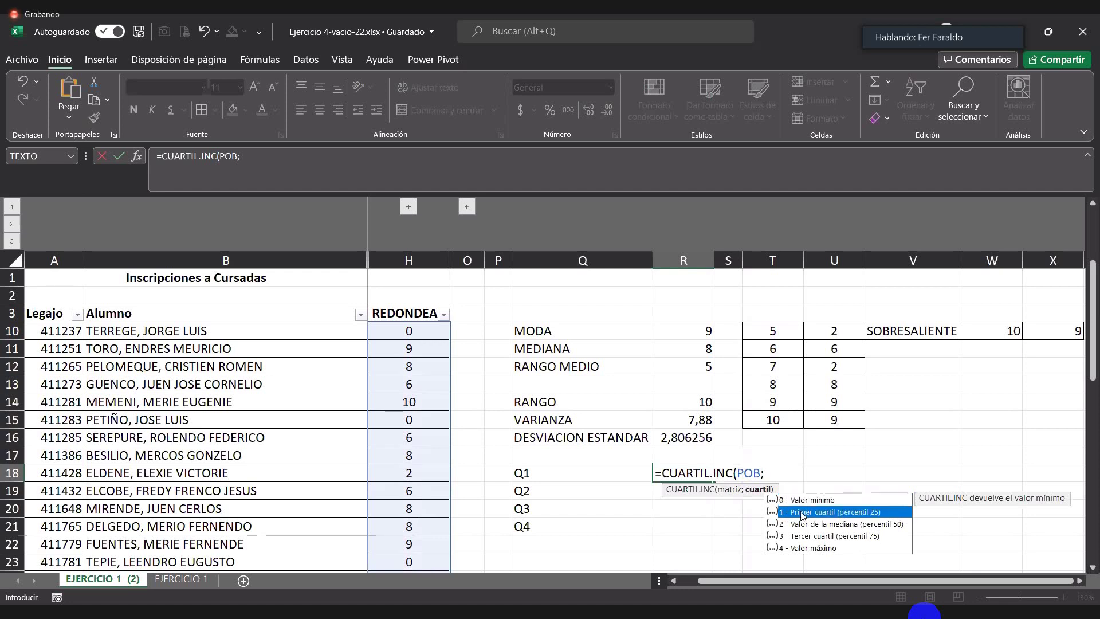
{"action": "double_click", "coordinate": [801, 511]}
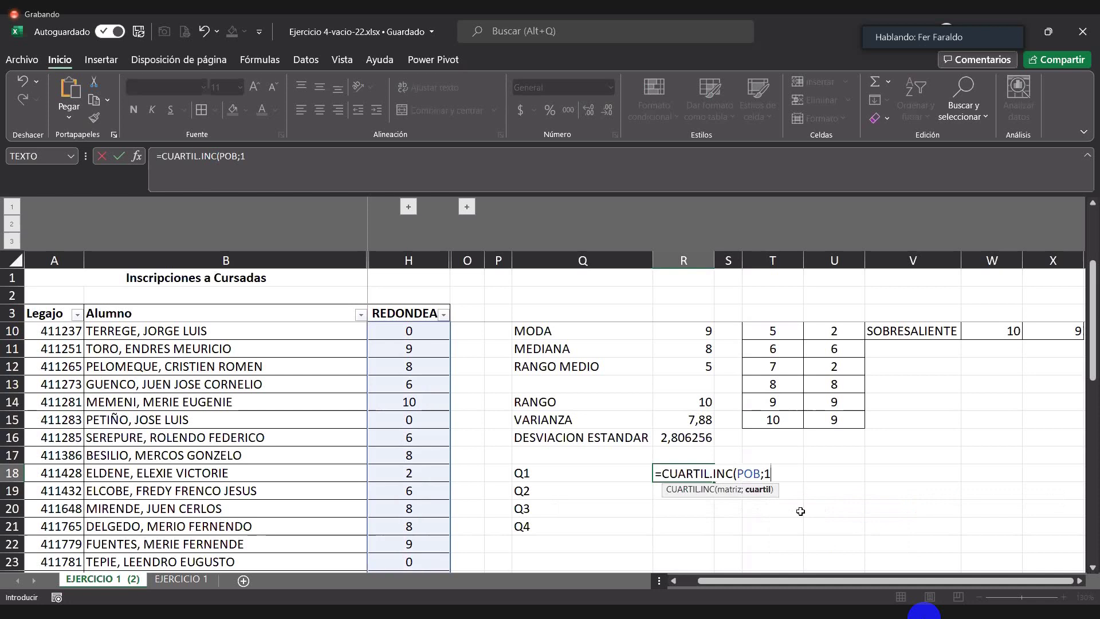
{"action": "type", "text": ")"}
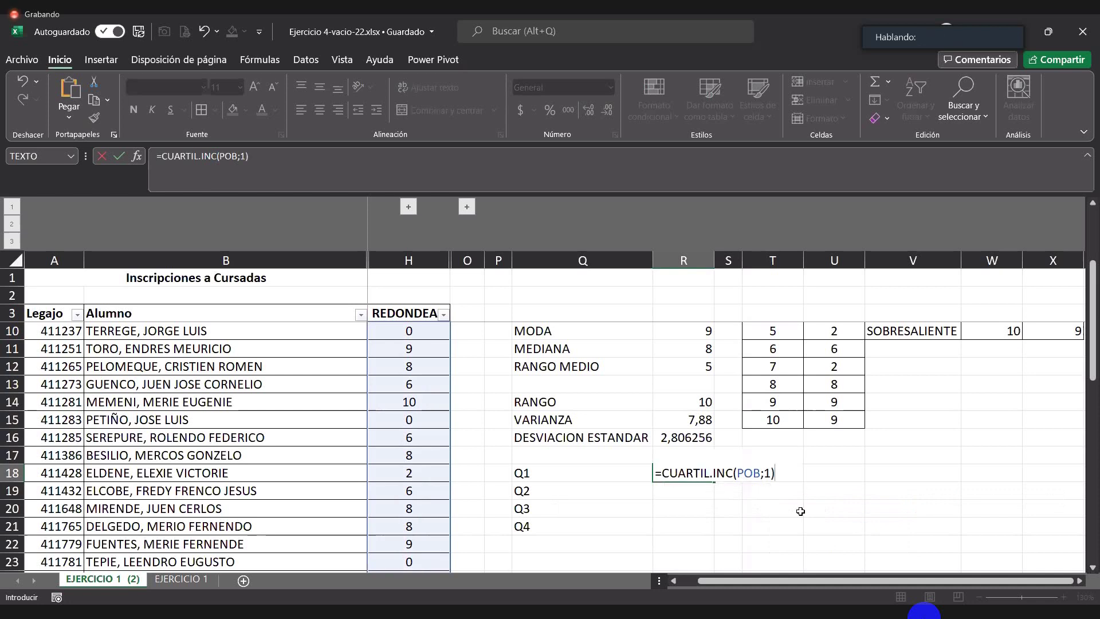
{"action": "key", "text": "Return"}
{"action": "key", "text": "Up"}
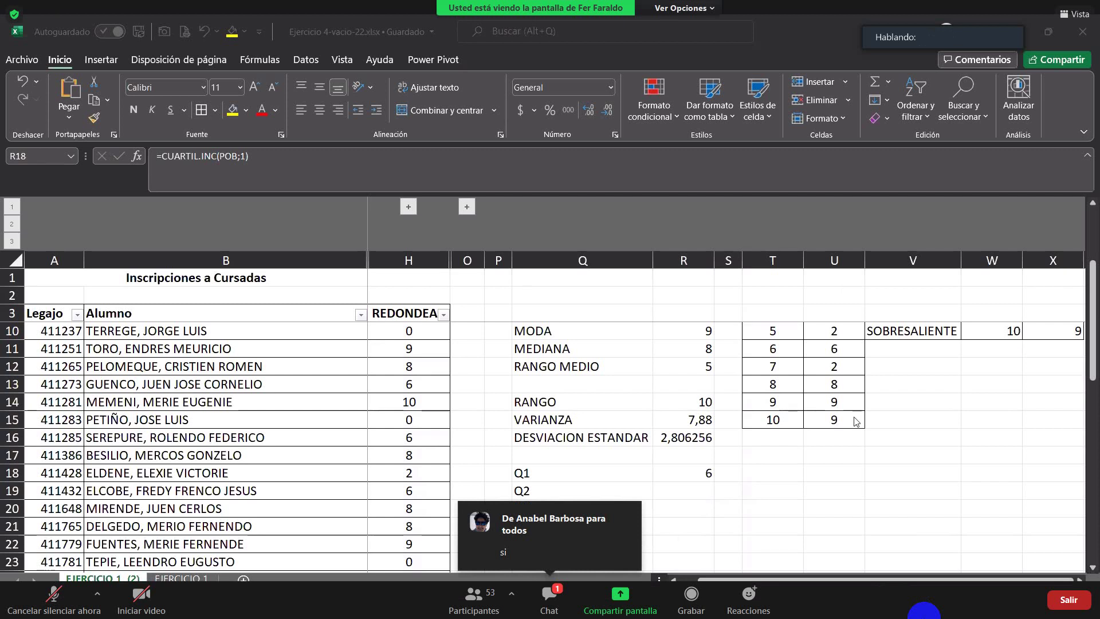
Examine the frequency counts for the lower grades in U5:U11 and compare them with the Q1 result in R18
{"action": "scroll", "coordinate": [842, 361], "scroll_direction": "up", "scroll_amount": 2}
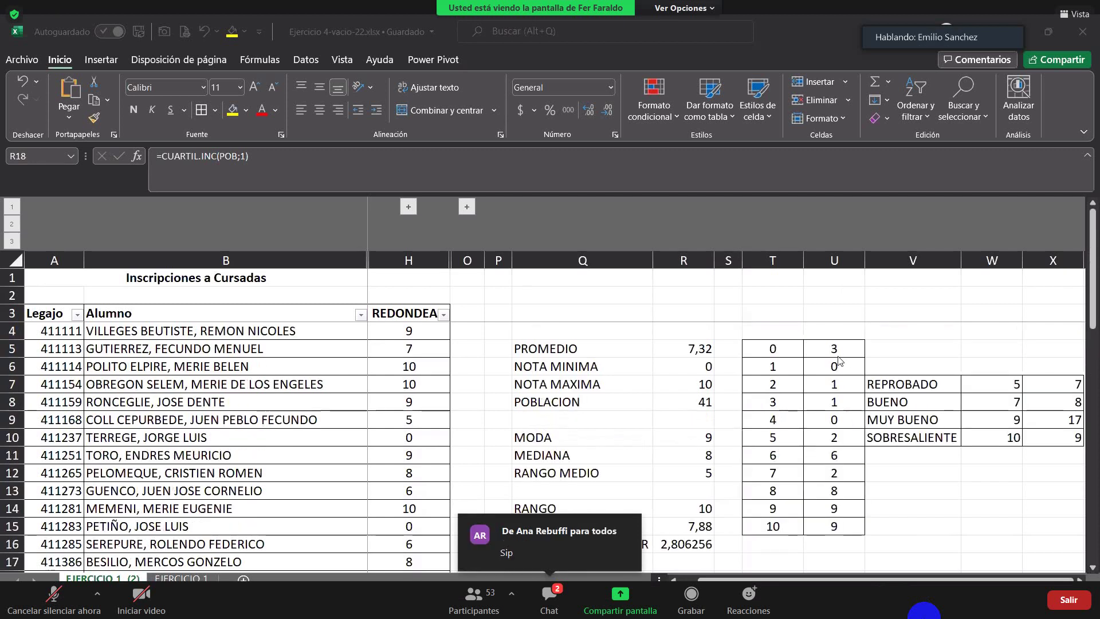
{"action": "mouse_move", "coordinate": [837, 350]}
{"action": "left_mouse_down"}
{"action": "mouse_move", "coordinate": [835, 523]}
{"action": "mouse_move", "coordinate": [836, 355]}
{"action": "mouse_move", "coordinate": [835, 372]}
{"action": "left_mouse_up"}
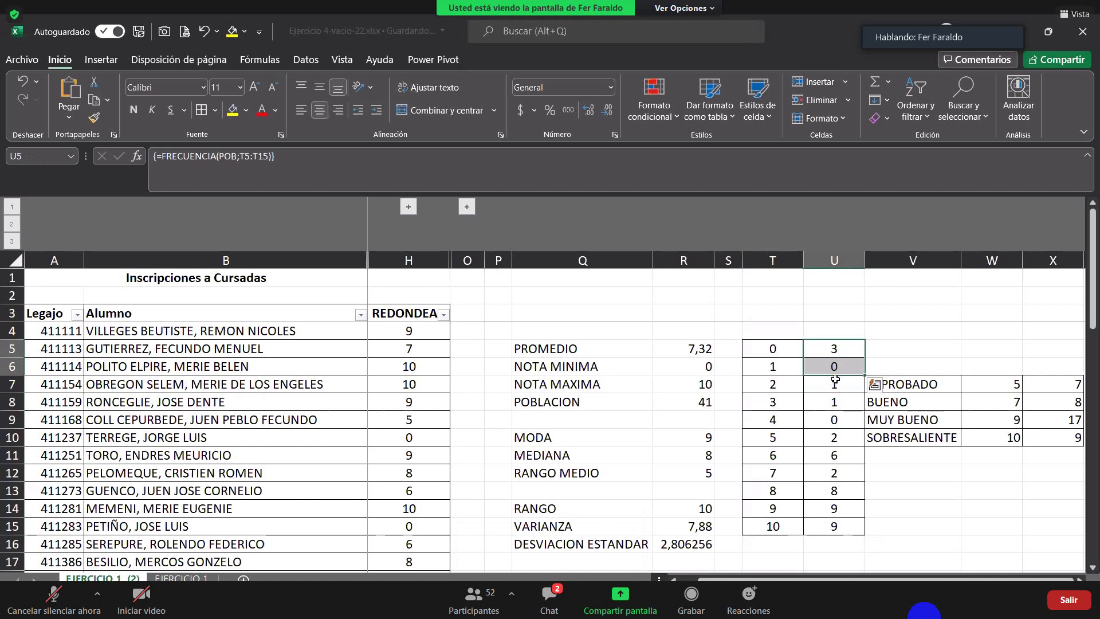
{"action": "left_click", "coordinate": [836, 370]}
{"action": "left_click_drag", "start_coordinate": [834, 348], "coordinate": [836, 445]}
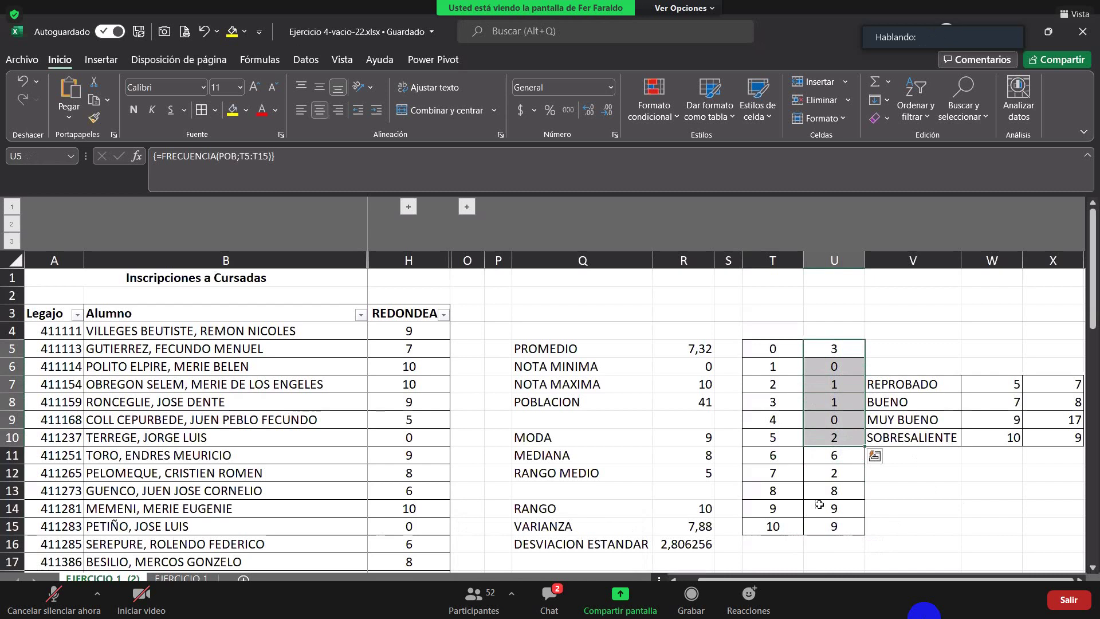
{"action": "left_click", "coordinate": [899, 550]}
{"action": "scroll", "coordinate": [875, 421], "scroll_direction": "down", "scroll_amount": 3}
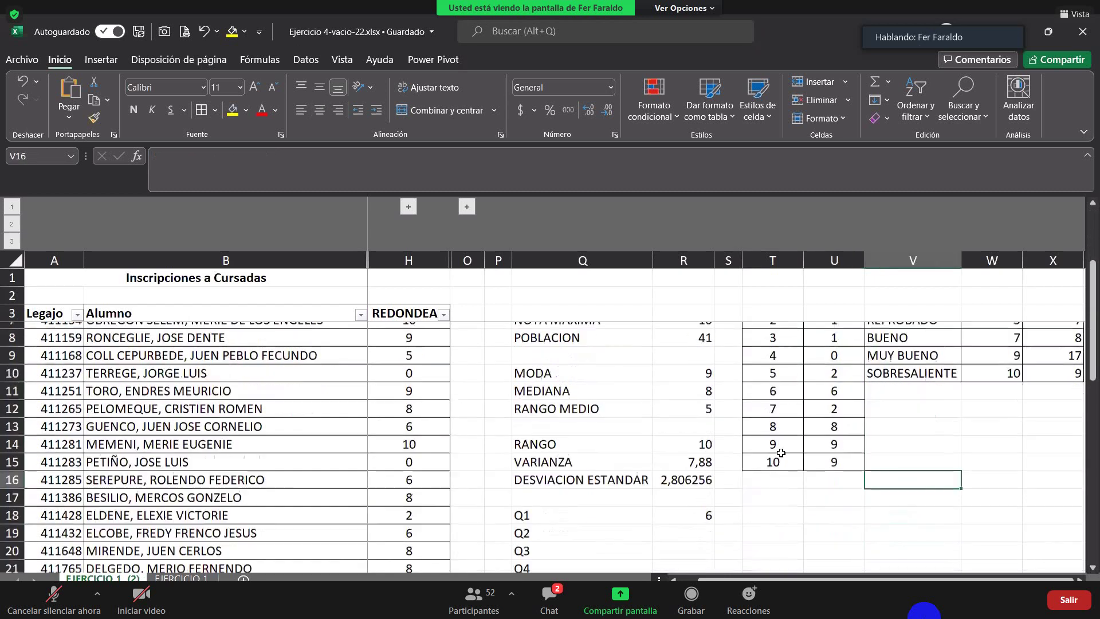
{"action": "left_click", "coordinate": [693, 430]}
{"action": "scroll", "coordinate": [909, 474], "scroll_direction": "up", "scroll_amount": 3}
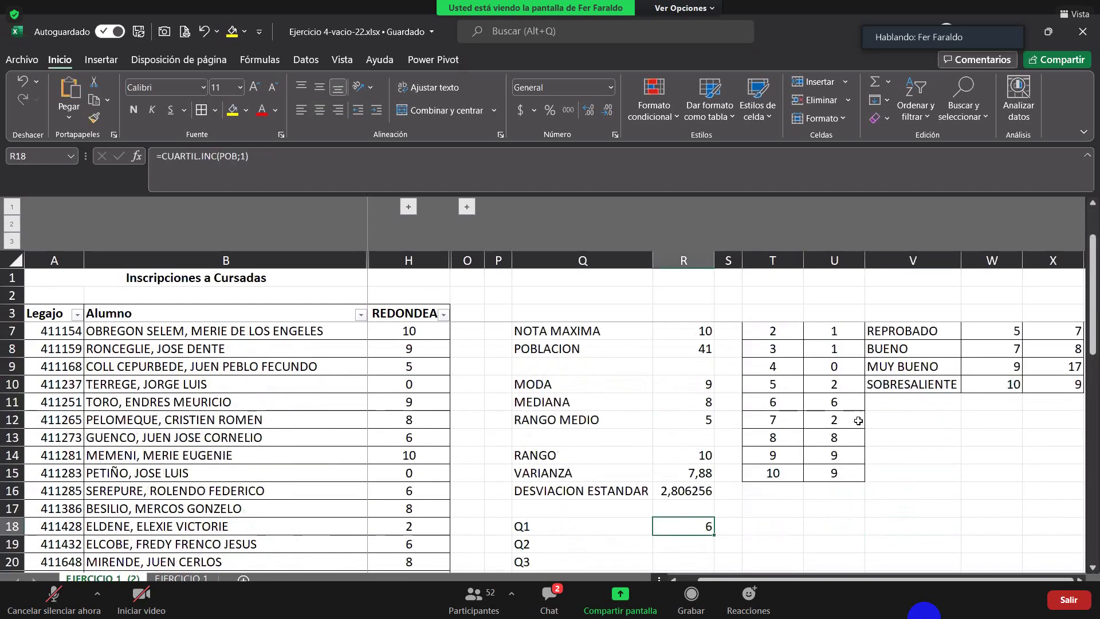
{"action": "left_click_drag", "start_coordinate": [848, 343], "coordinate": [839, 438]}
{"action": "left_click", "coordinate": [894, 523]}
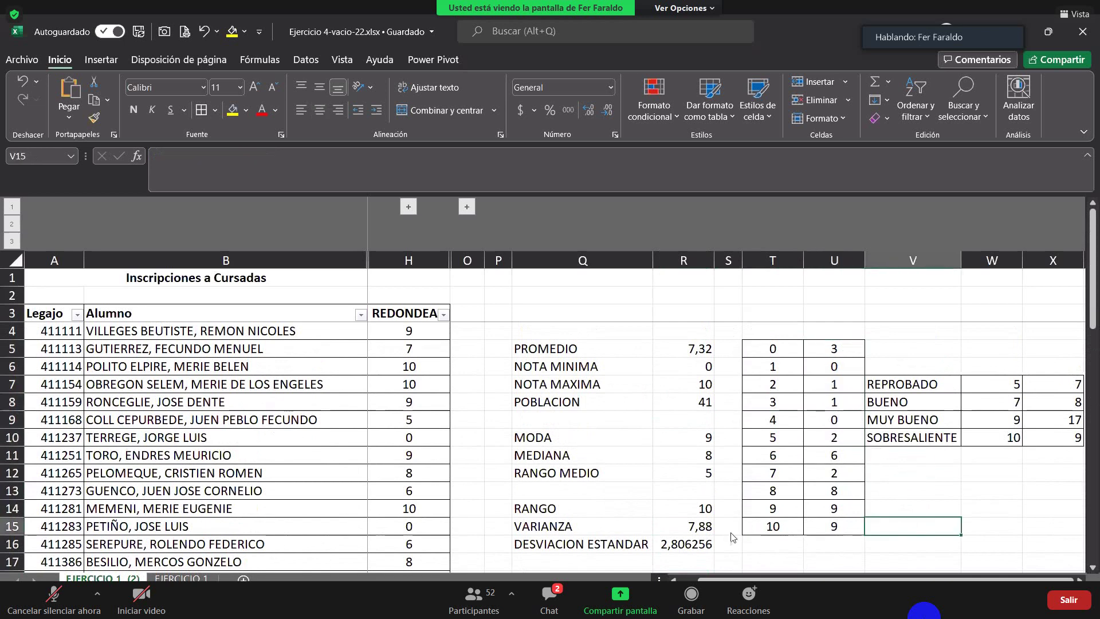
{"action": "left_click", "coordinate": [890, 550]}
{"action": "scroll", "coordinate": [665, 516], "scroll_direction": "down", "scroll_amount": 4}
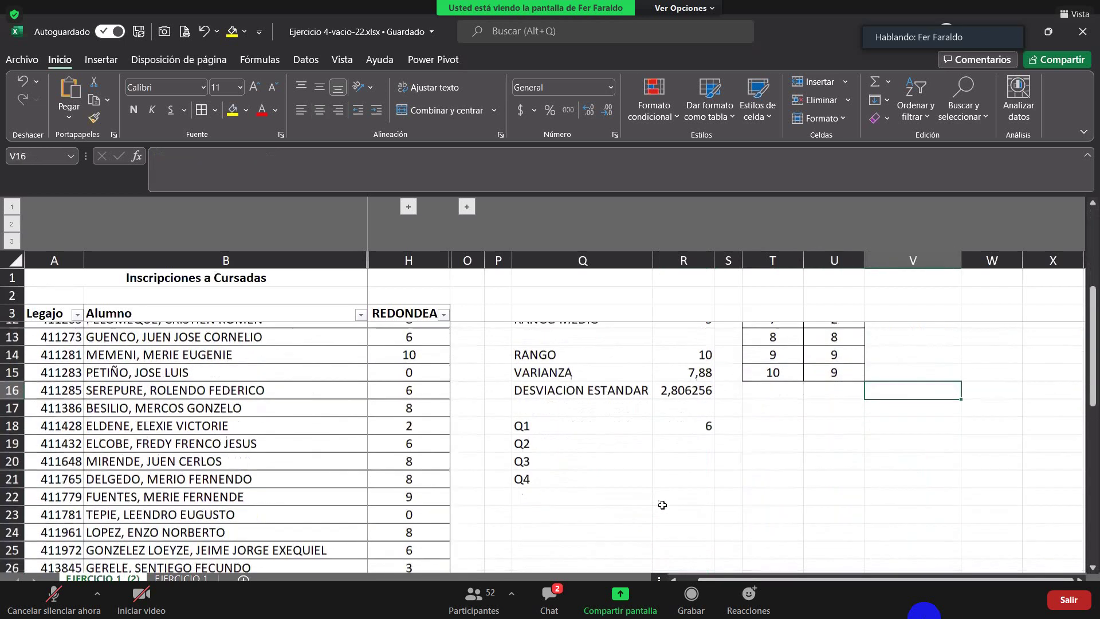
{"action": "scroll", "coordinate": [679, 453], "scroll_direction": "up", "scroll_amount": 1}
Copy the Q1 formula from R18 down to R19:R21
{"action": "left_click", "coordinate": [679, 425]}
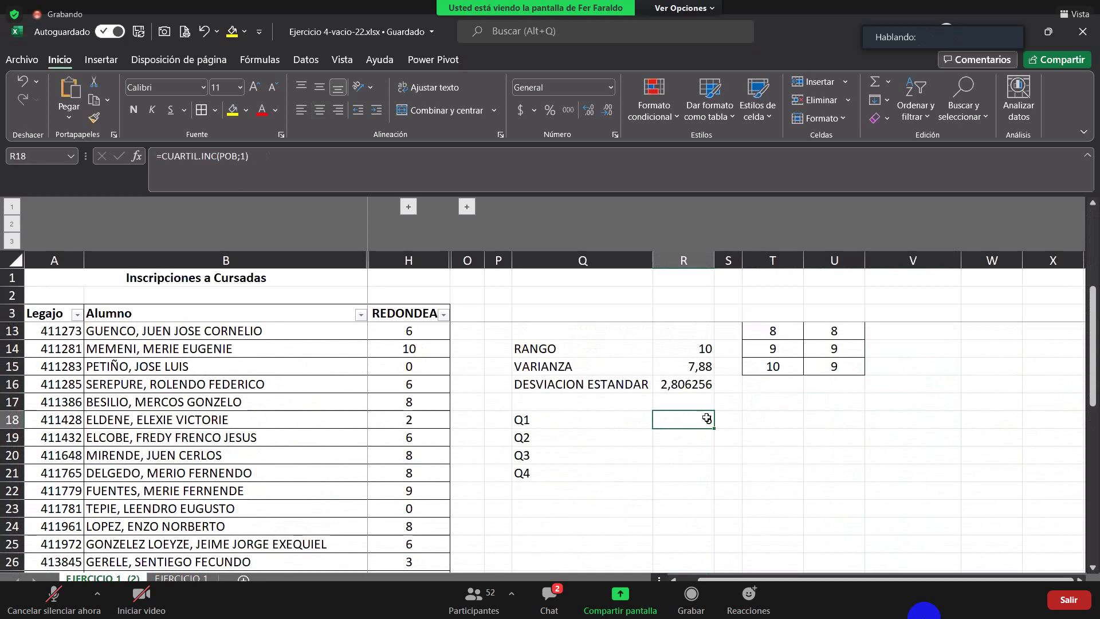
{"action": "left_click", "coordinate": [705, 437]}
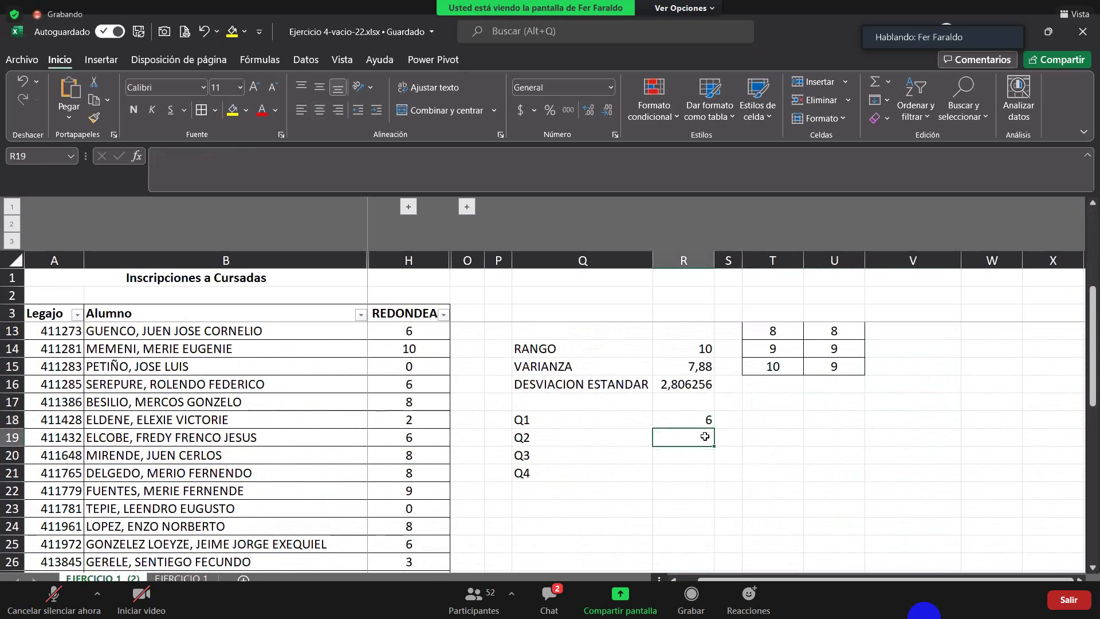
{"action": "left_click", "coordinate": [710, 424]}
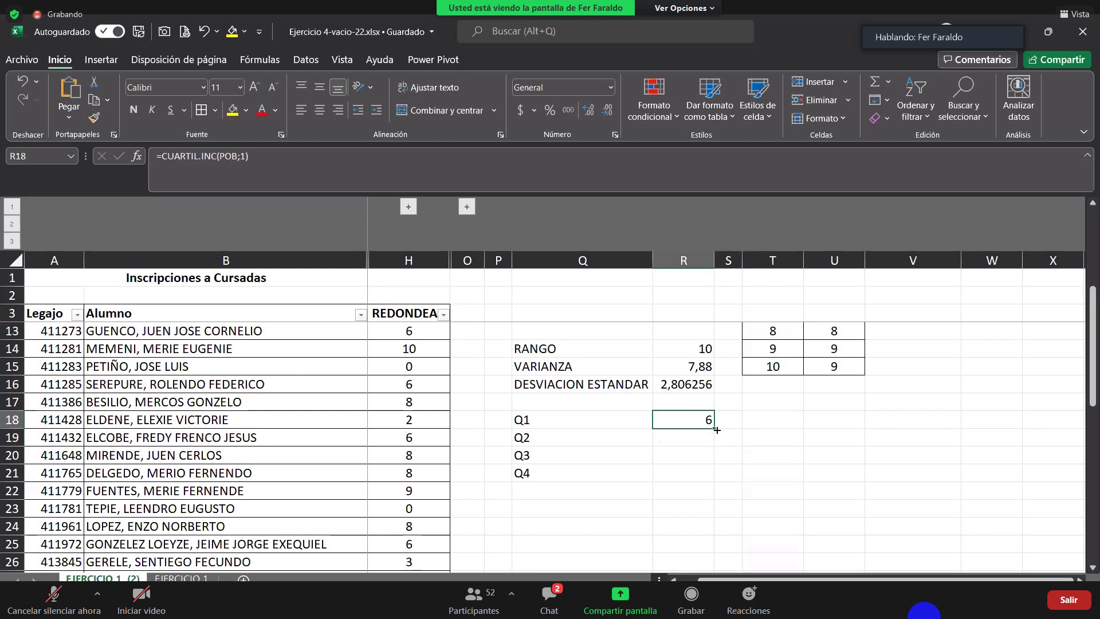
{"action": "left_click_drag", "start_coordinate": [716, 429], "coordinate": [719, 484]}
Change the quartile argument of the CUARTIL.INC formulas to 2 in R19, 3 in R20 and 4 in R21
{"action": "left_click", "coordinate": [689, 435]}
{"action": "double_click", "coordinate": [688, 435]}
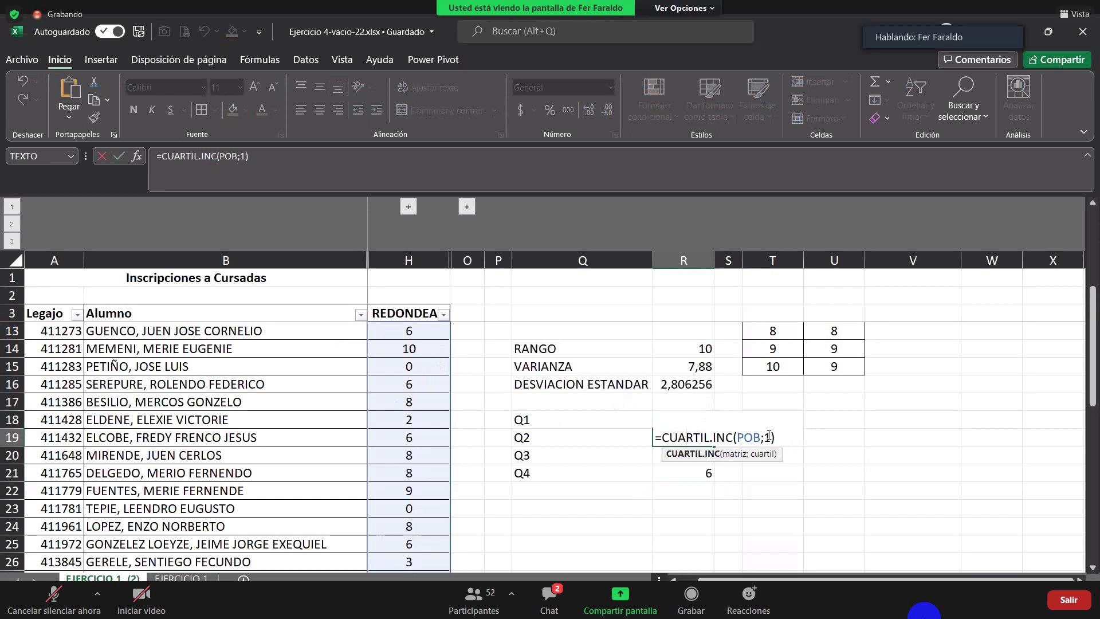
{"action": "left_click", "coordinate": [769, 435]}
{"action": "key", "text": "BackSpace"}
{"action": "type", "text": "2"}
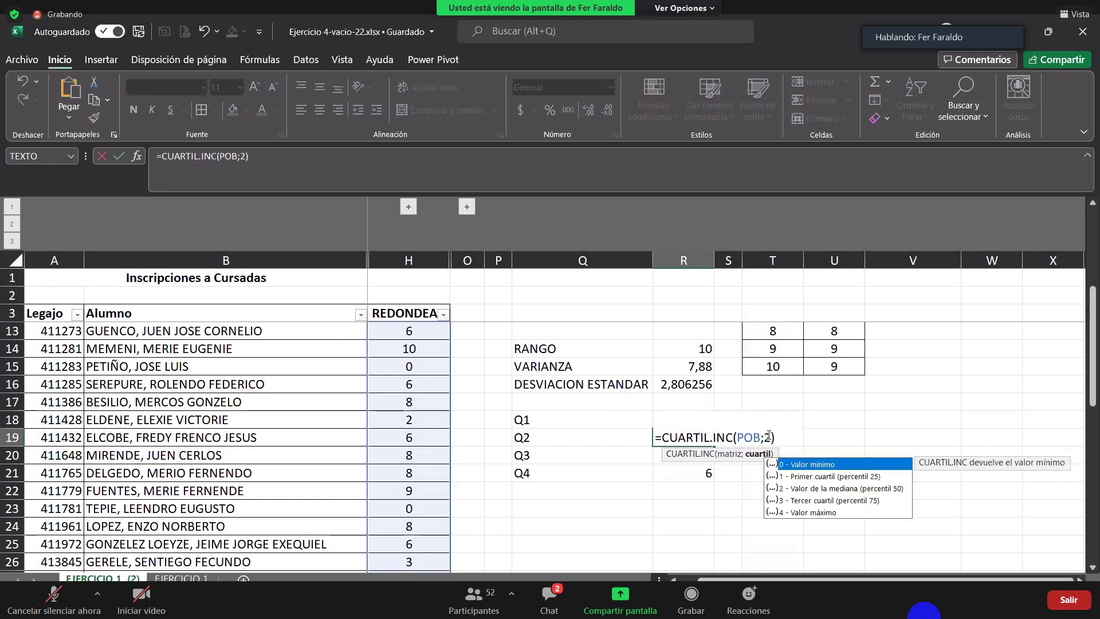
{"action": "key", "text": "Return"}
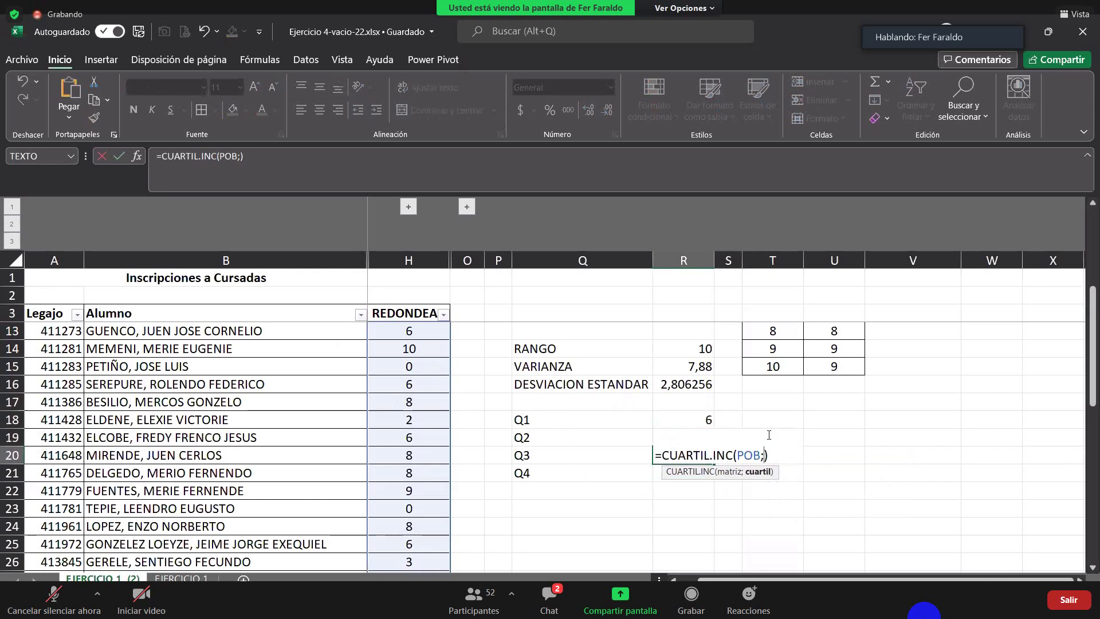
{"action": "key", "text": "Return"}
{"action": "key", "text": "Return"}
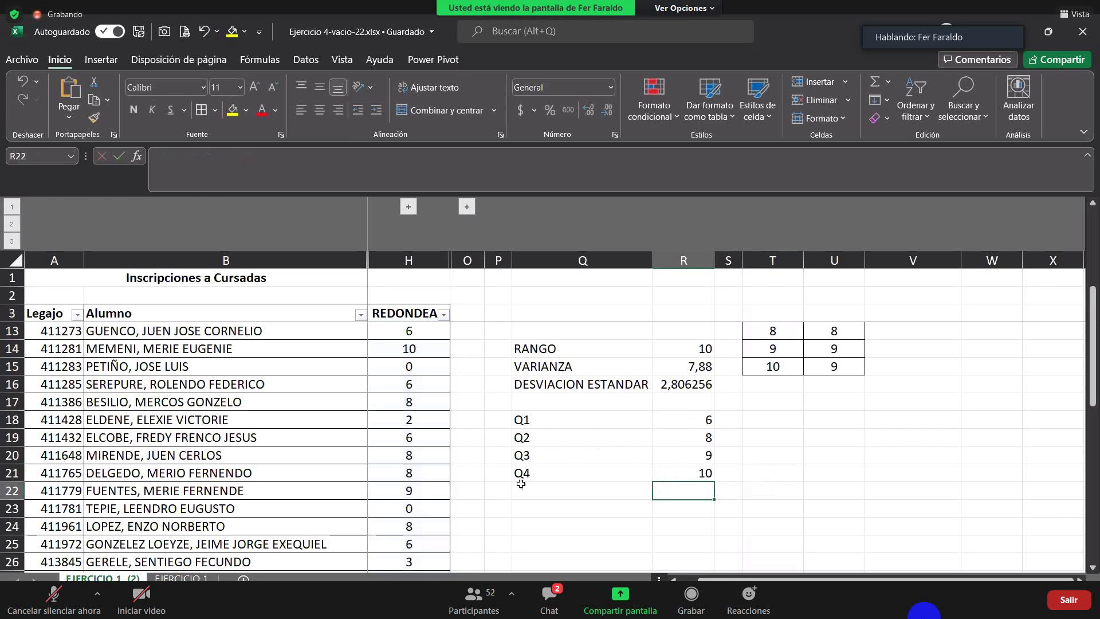
Review the Q1 to Q4 results in R18:R21 and the CUARTIL.INC formula behind each one
{"action": "left_click_drag", "start_coordinate": [693, 424], "coordinate": [688, 474]}
{"action": "left_click", "coordinate": [664, 486]}
{"action": "left_click_drag", "start_coordinate": [659, 473], "coordinate": [649, 472]}
{"action": "left_click", "coordinate": [681, 419]}
{"action": "left_click", "coordinate": [696, 437]}
{"action": "left_click", "coordinate": [702, 453]}
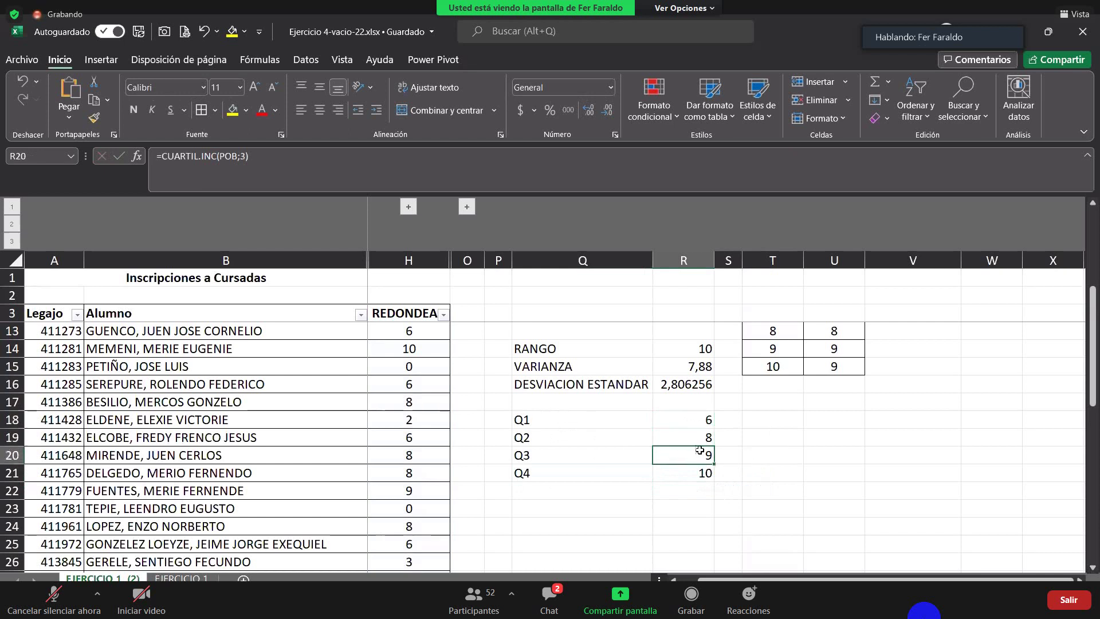
{"action": "left_click", "coordinate": [686, 474]}
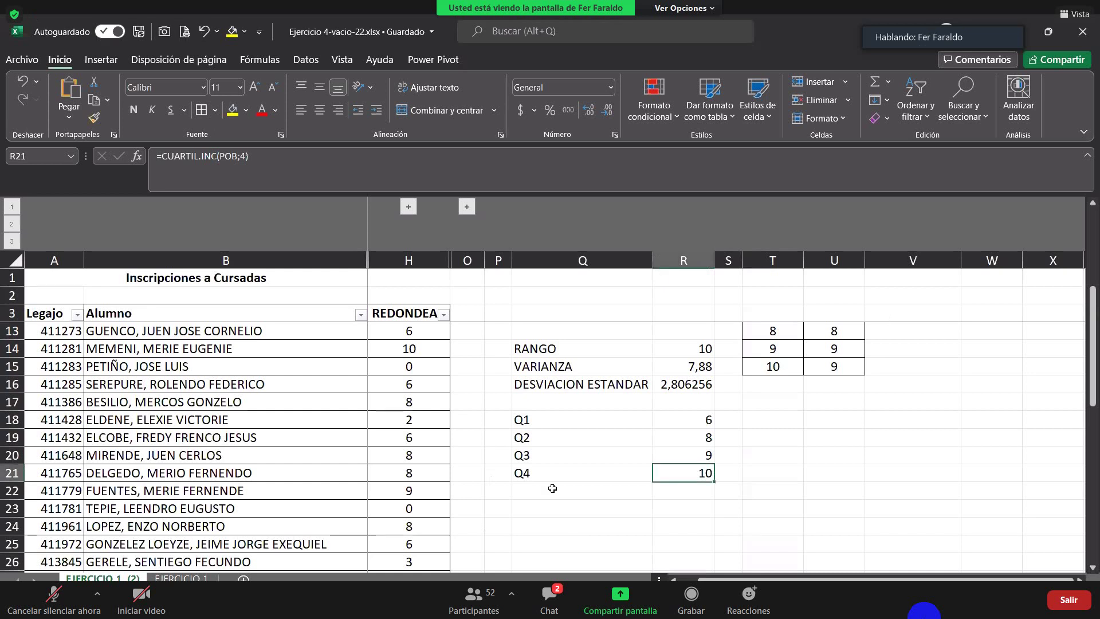
{"action": "scroll", "coordinate": [542, 453], "scroll_direction": "down", "scroll_amount": 1}
{"action": "left_click", "coordinate": [542, 454]}
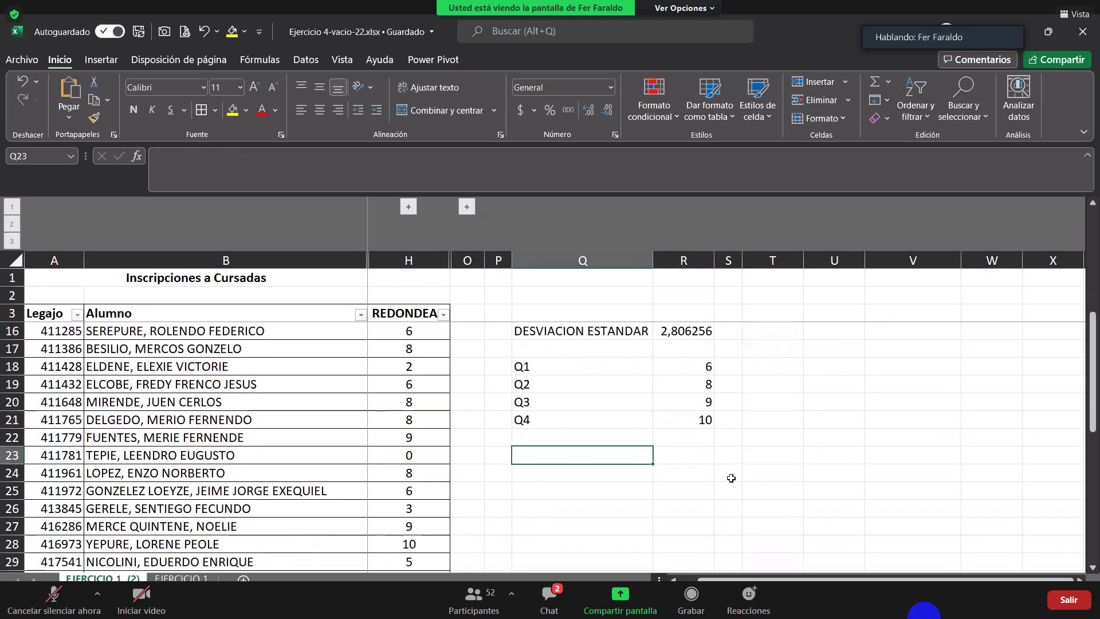
Enter the decile labels D1 to D10 down cells T18:T27, beside the quartile results
{"action": "scroll", "coordinate": [732, 478], "scroll_direction": "up", "scroll_amount": 1}
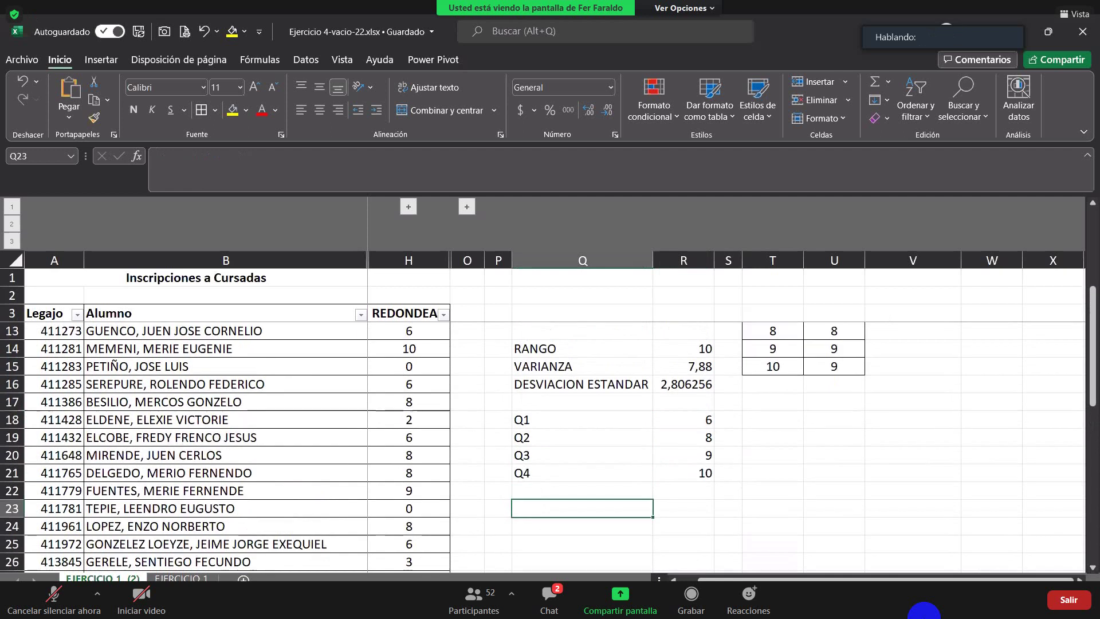
{"action": "scroll", "coordinate": [732, 479], "scroll_direction": "down", "scroll_amount": 1, "text": "ctrl"}
{"action": "scroll", "coordinate": [712, 472], "scroll_direction": "down", "scroll_amount": 2, "text": "ctrl"}
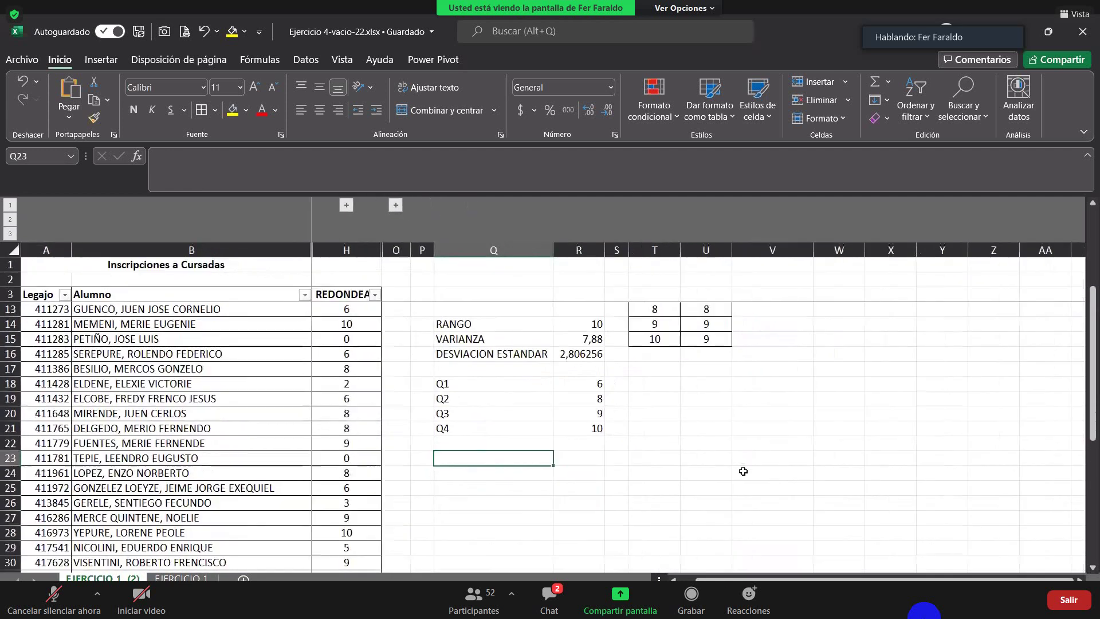
{"action": "scroll", "coordinate": [711, 473], "scroll_direction": "up", "scroll_amount": 3}
{"action": "scroll", "coordinate": [584, 450], "scroll_direction": "down", "scroll_amount": 1}
{"action": "left_click", "coordinate": [590, 450]}
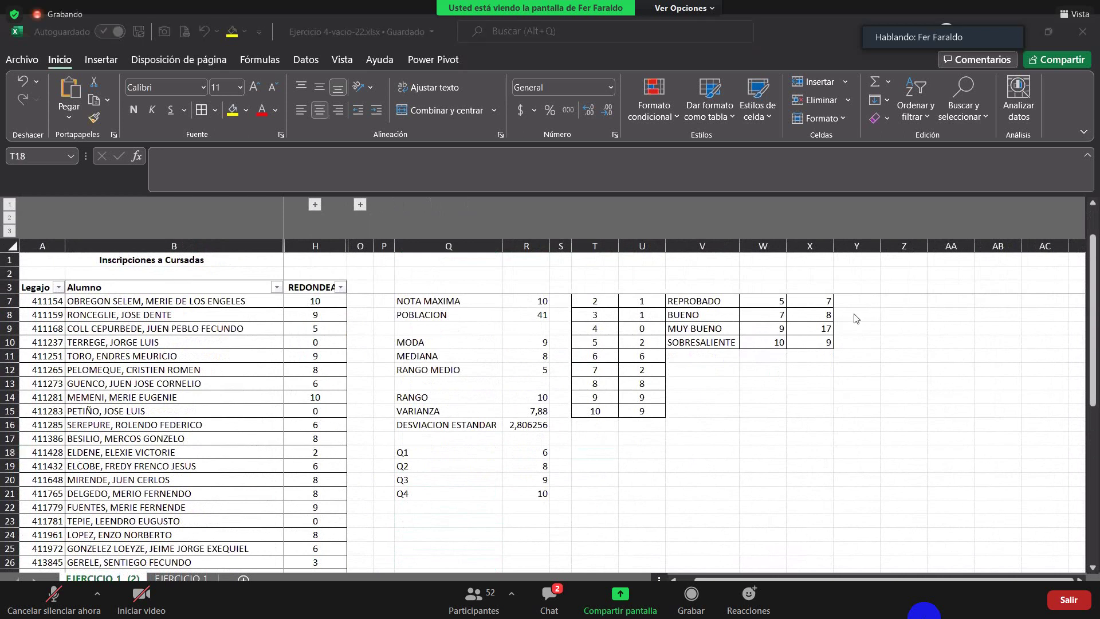
{"action": "left_click", "coordinate": [588, 459]}
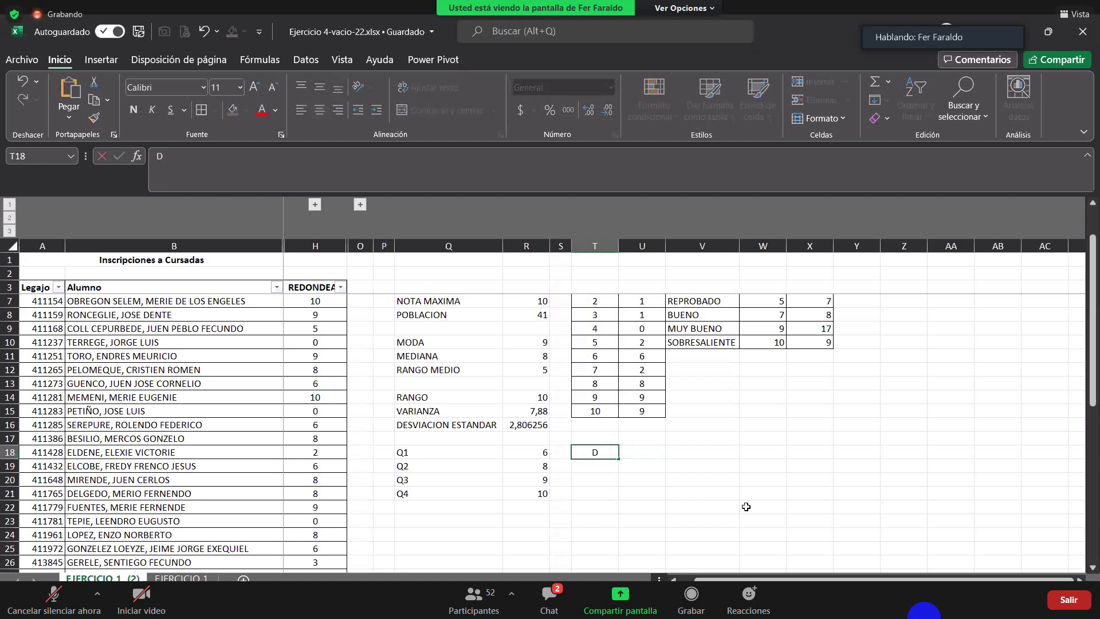
{"action": "key", "text": "F2"}
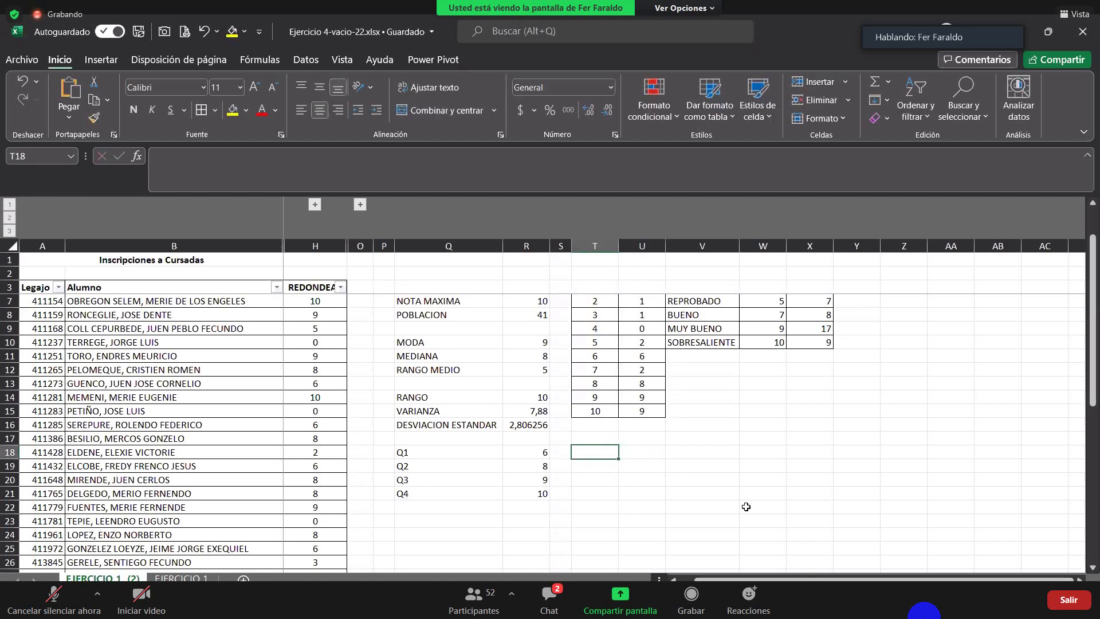
{"action": "type", "text": "D1"}
{"action": "key", "text": "Return"}
{"action": "type", "text": "D2"}
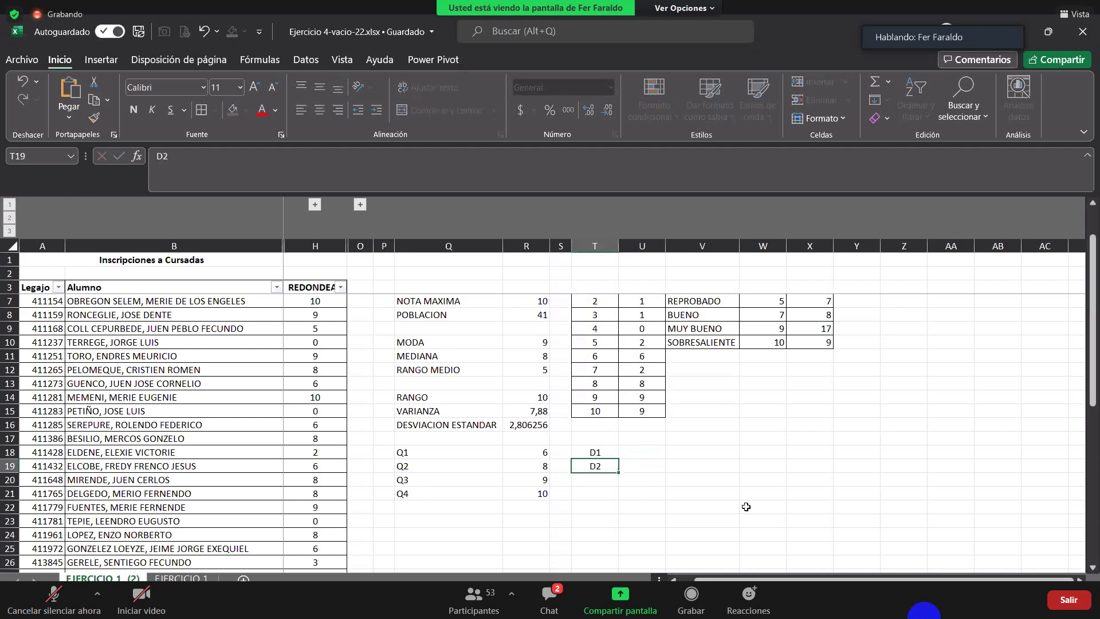
{"action": "key", "text": "Return"}
{"action": "type", "text": "D3"}
{"action": "key", "text": "Return"}
{"action": "type", "text": "D4"}
{"action": "key", "text": "Return"}
{"action": "type", "text": "D5"}
{"action": "key", "text": "Return"}
{"action": "type", "text": "D6"}
{"action": "key", "text": "Return"}
{"action": "type", "text": "D7"}
{"action": "key", "text": "Return"}
{"action": "type", "text": "D8"}
{"action": "key", "text": "Return"}
{"action": "scroll", "coordinate": [773, 467], "scroll_direction": "down", "scroll_amount": 1}
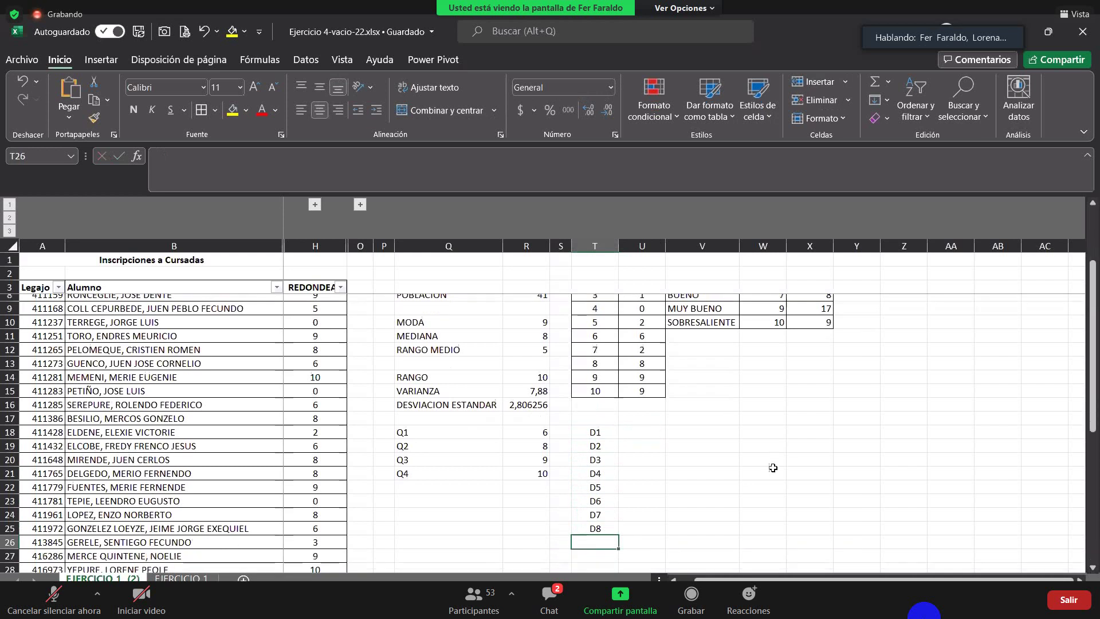
{"action": "type", "text": "D9"}
{"action": "key", "text": "Return"}
{"action": "type", "text": "D10"}
{"action": "key", "text": "Return"}
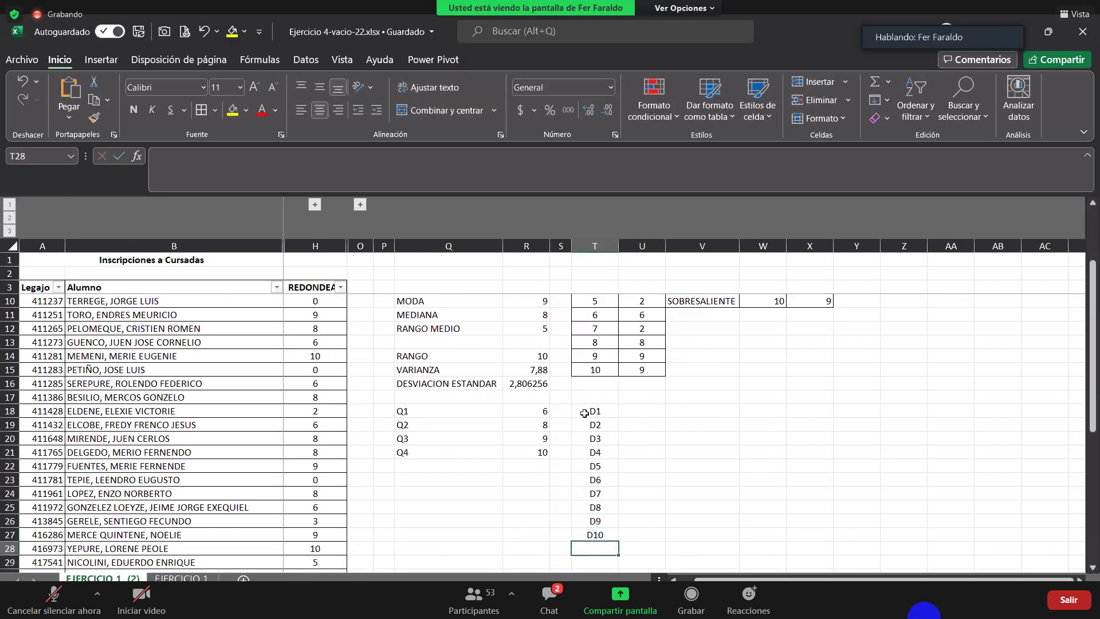
Fill U18:U27 with percentages from 10% to 100% in 10% increments, one beside each decile label
{"action": "left_click", "coordinate": [604, 408]}
{"action": "left_click", "coordinate": [682, 410]}
{"action": "left_click", "coordinate": [628, 409]}
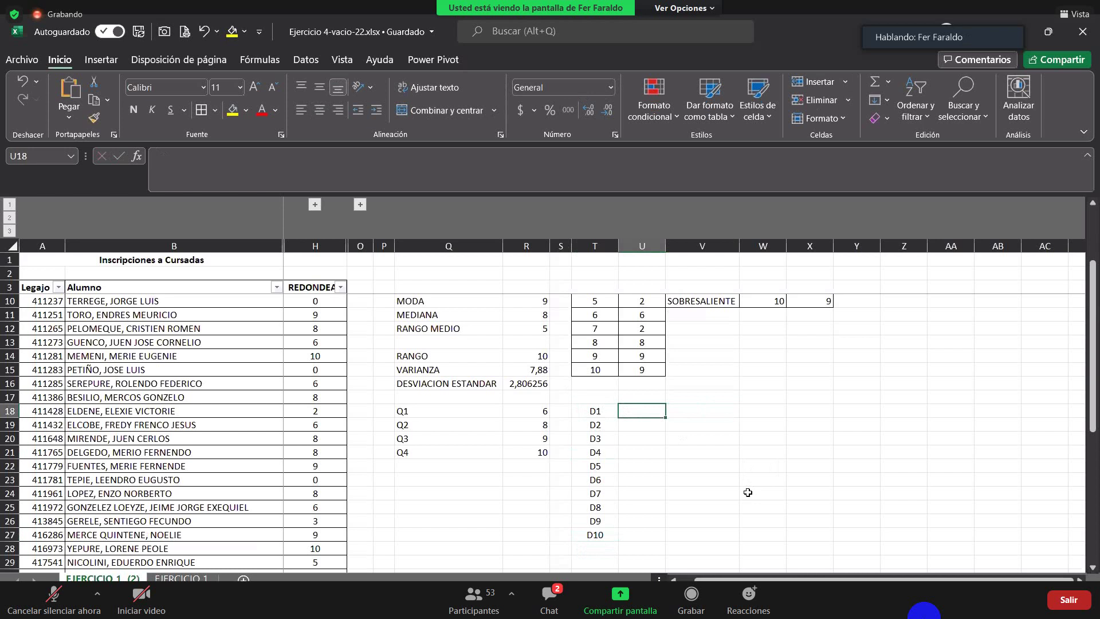
{"action": "type", "text": "10"}
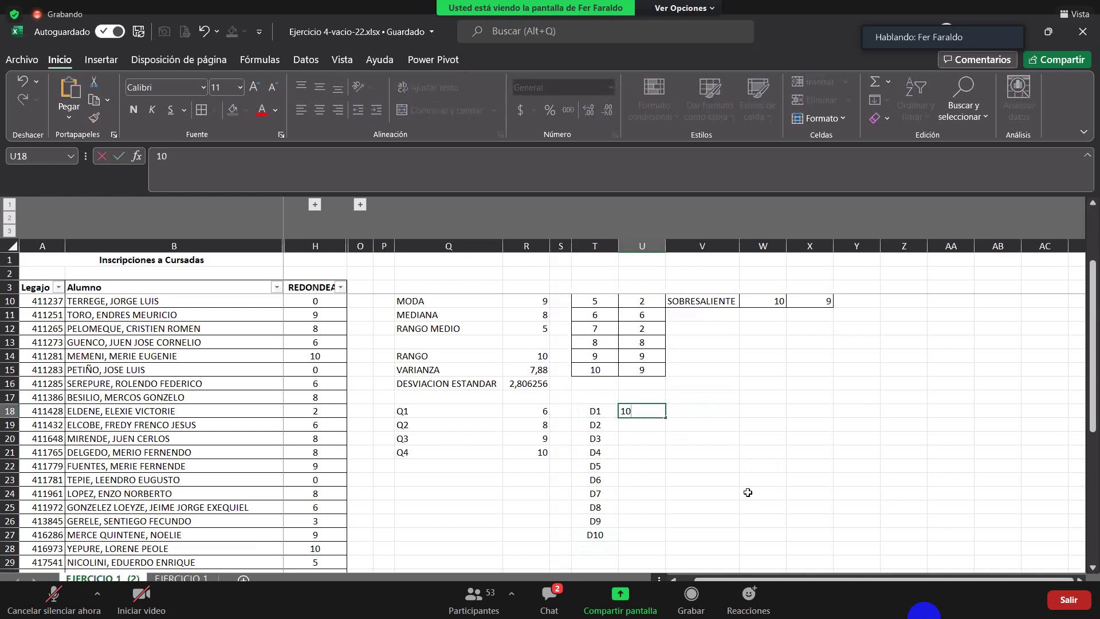
{"action": "type", "text": "%"}
{"action": "key", "text": "Return"}
{"action": "type", "text": "20"}
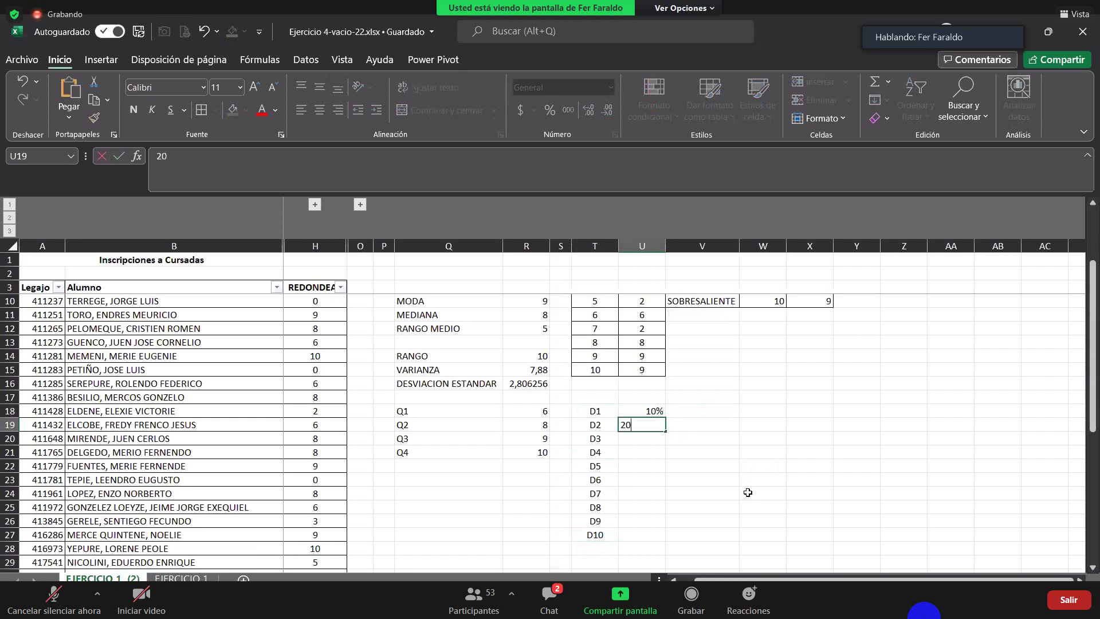
{"action": "type", "text": "%"}
{"action": "key", "text": "Return"}
{"action": "type", "text": "30"}
{"action": "key", "text": "Return"}
{"action": "left_click_drag", "start_coordinate": [629, 415], "coordinate": [659, 537]}
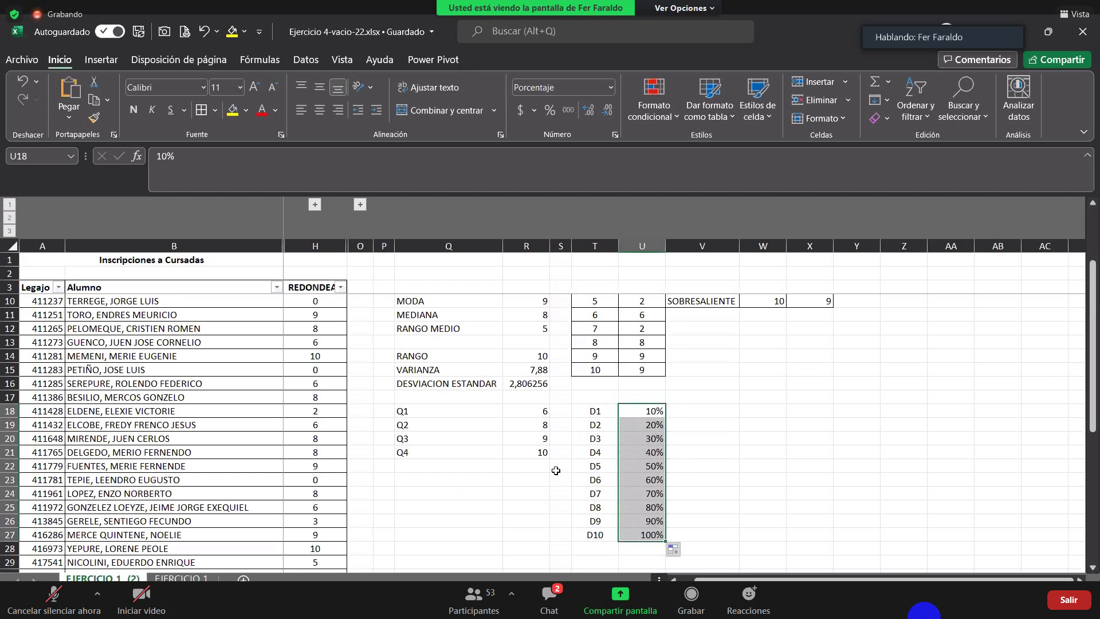
Calculate the first decile in V18 with the formula =PERCENTIL.INC(POB;U18)
{"action": "left_click", "coordinate": [695, 414]}
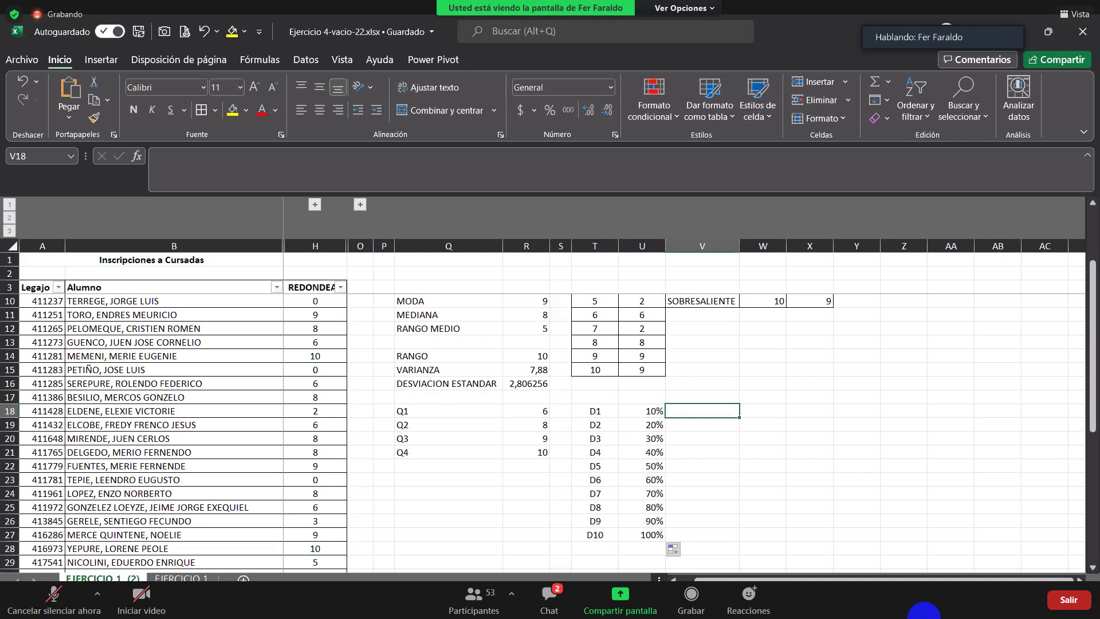
{"action": "type", "text": "="}
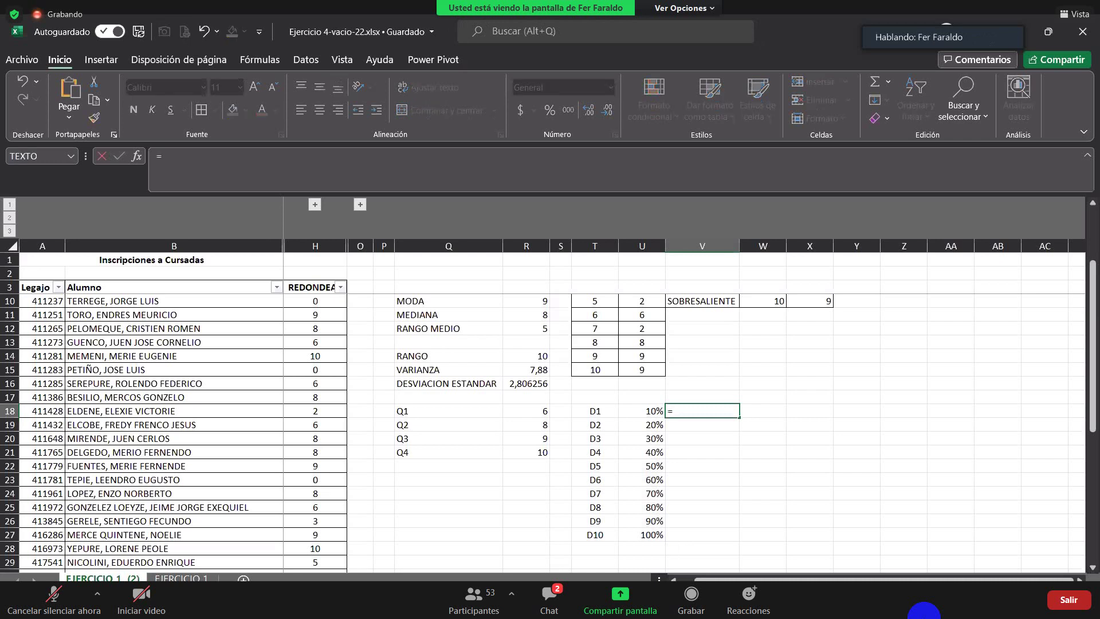
{"action": "type", "text": "P"}
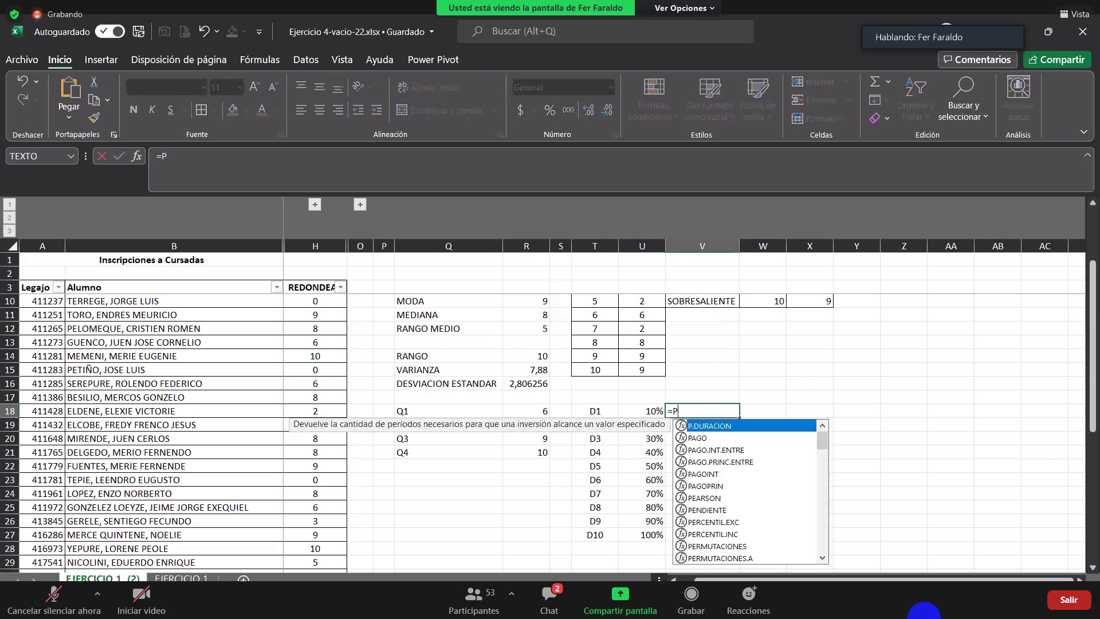
{"action": "type", "text": "ERC"}
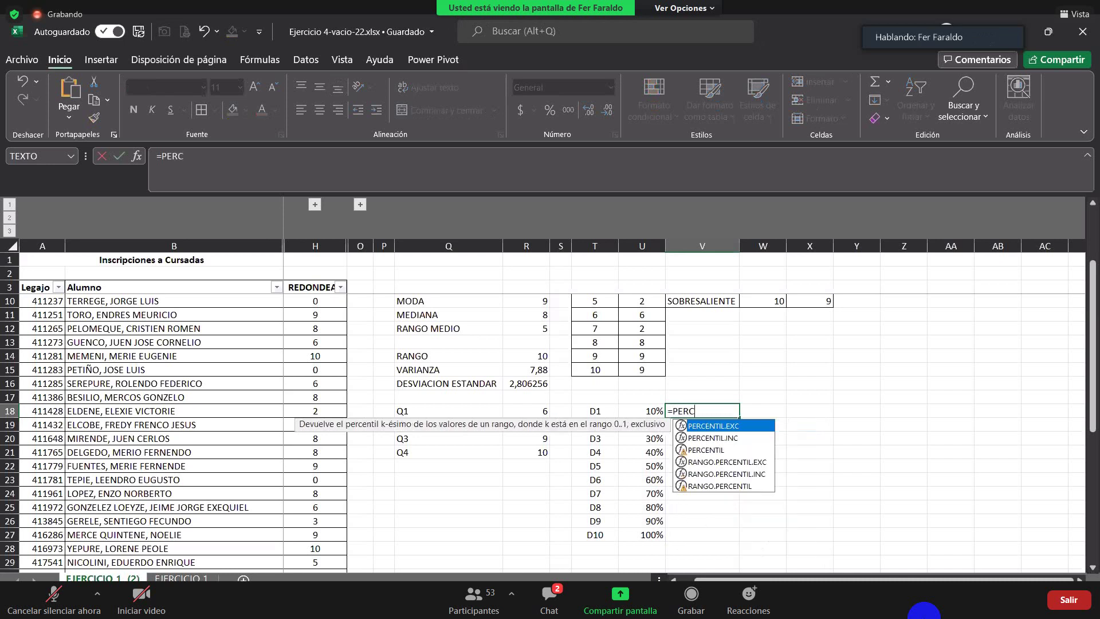
{"action": "left_click", "coordinate": [730, 439]}
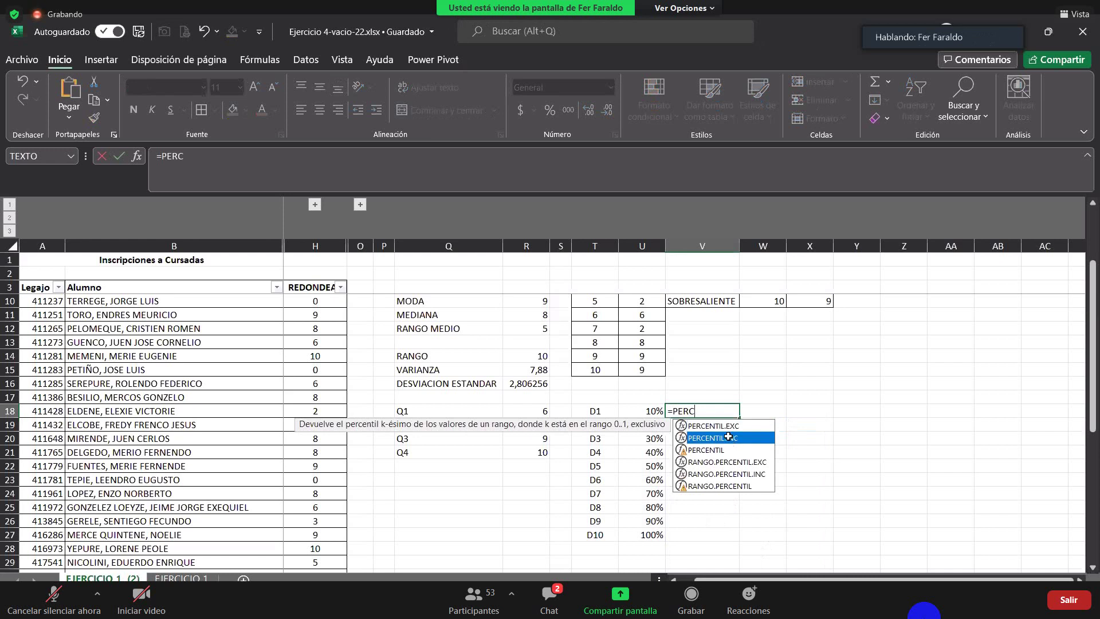
{"action": "double_click", "coordinate": [728, 437]}
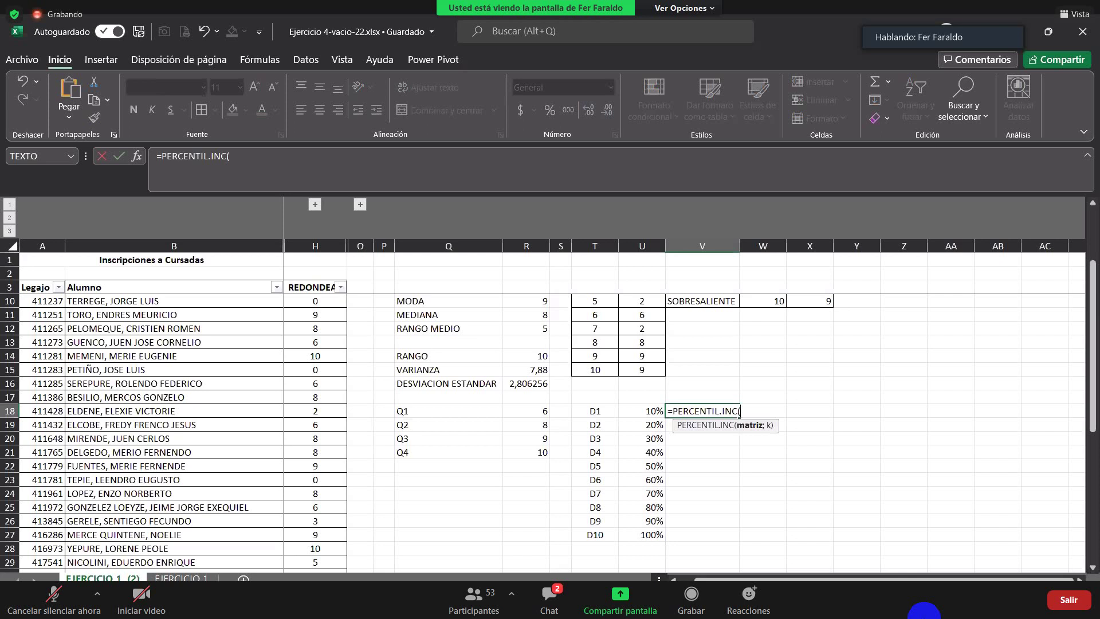
{"action": "type", "text": "PO"}
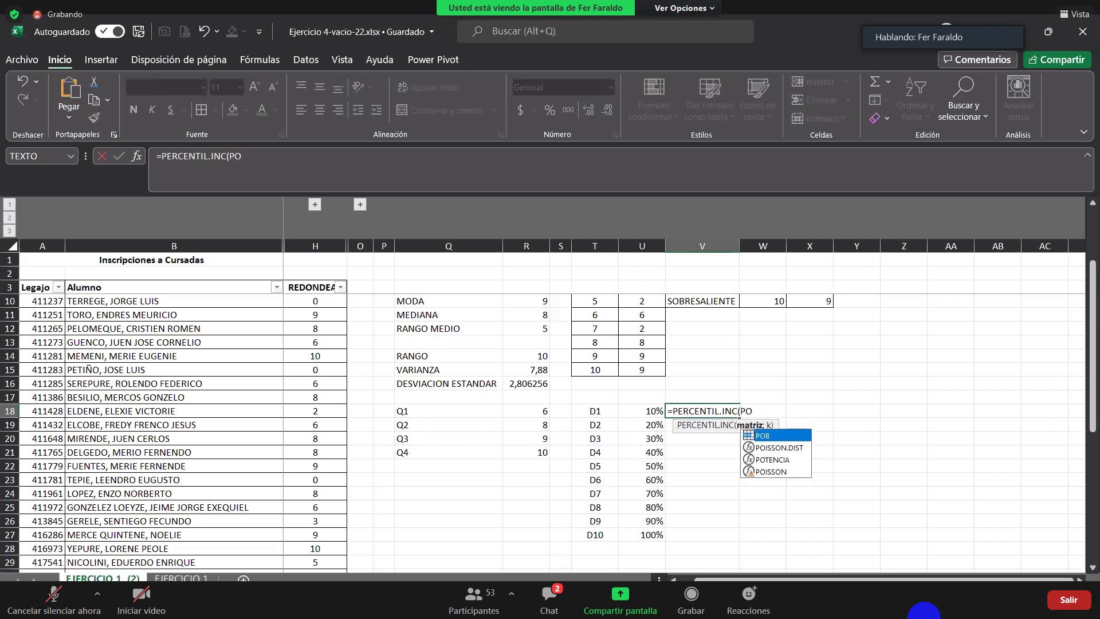
{"action": "double_click", "coordinate": [762, 435]}
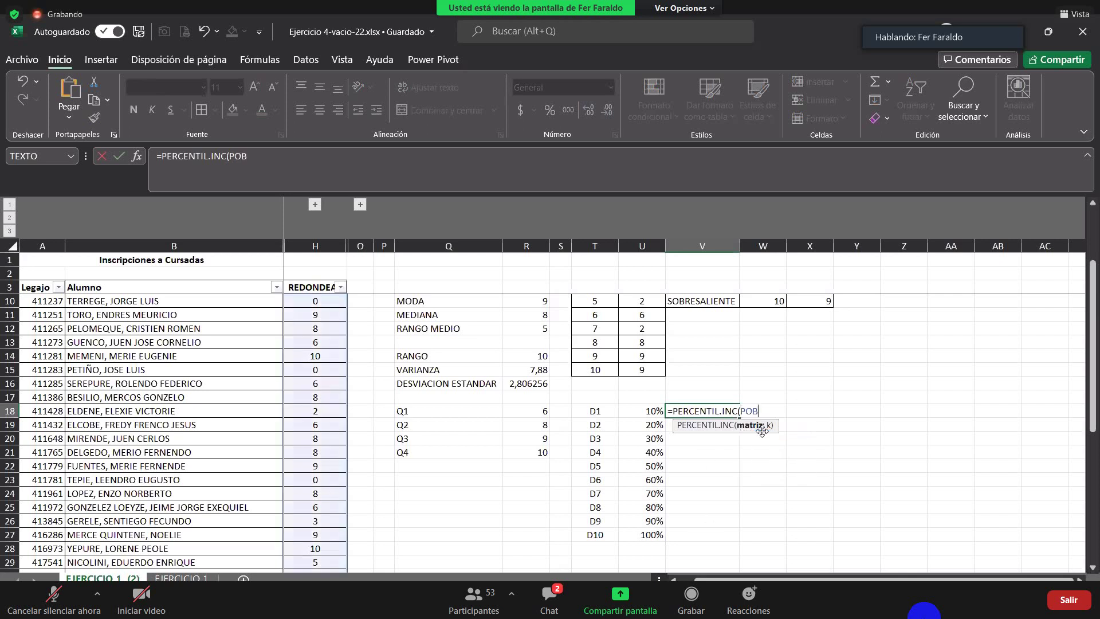
{"action": "type", "text": ";"}
{"action": "left_click", "coordinate": [641, 407]}
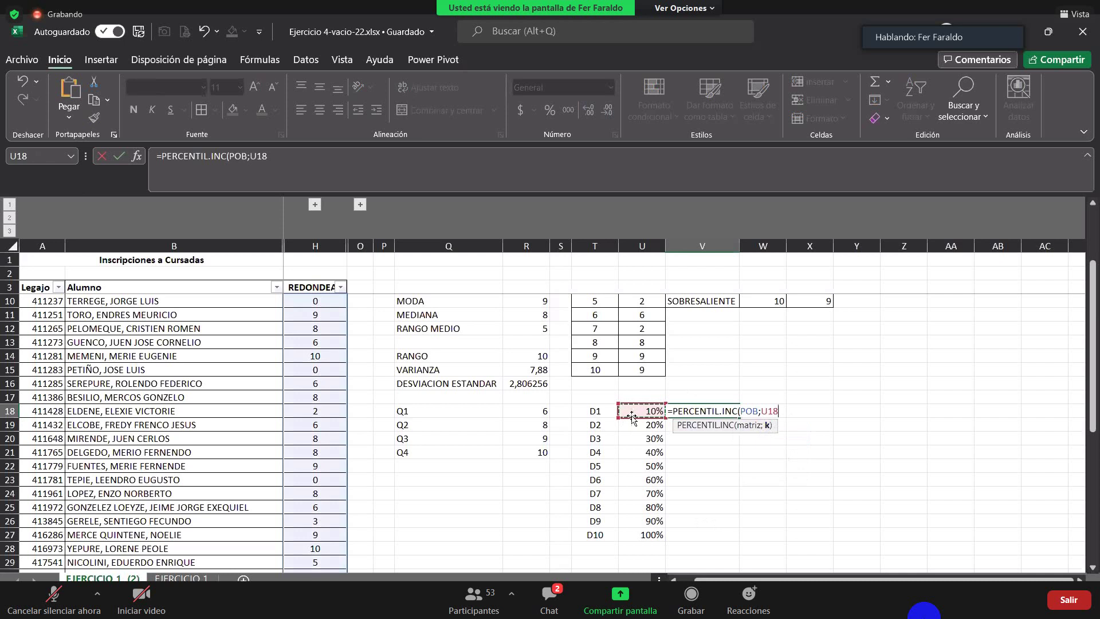
{"action": "type", "text": ")"}
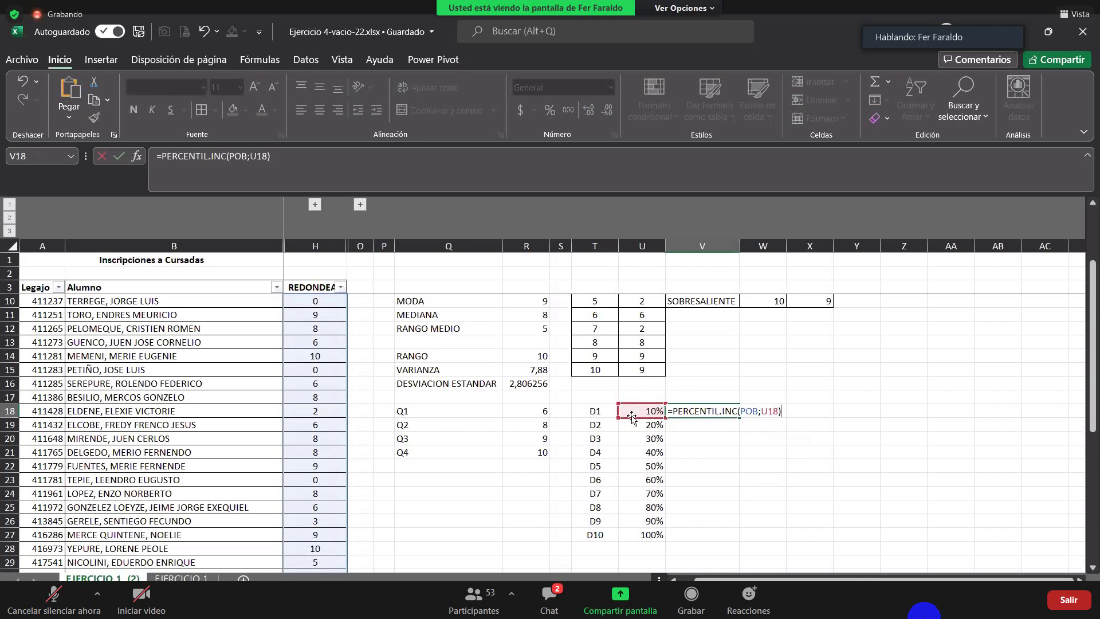
{"action": "key", "text": "ctrl+Return"}
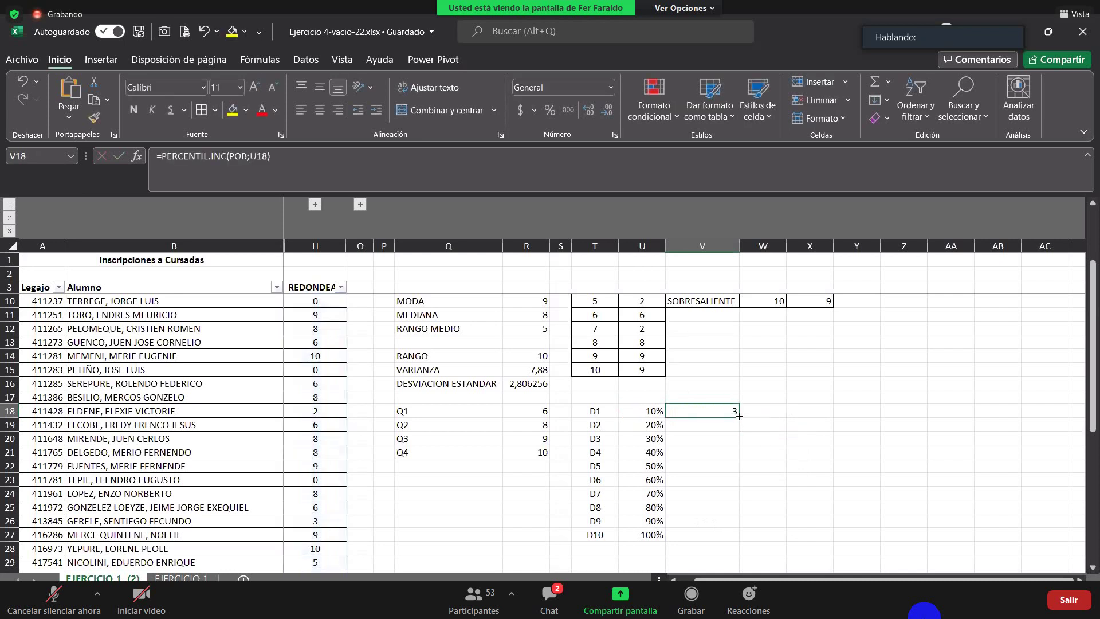
Copy the V18 percentile formula down through V27 for the remaining deciles
{"action": "left_click_drag", "start_coordinate": [739, 416], "coordinate": [739, 539]}
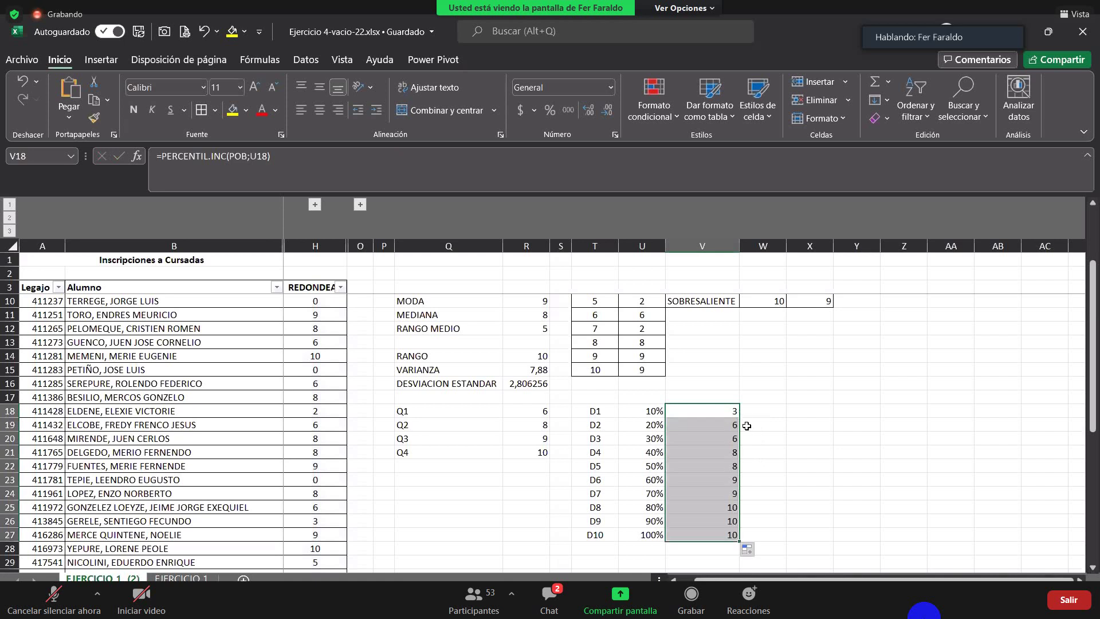
{"action": "left_click", "coordinate": [822, 443]}
{"action": "scroll", "coordinate": [713, 487], "scroll_direction": "down", "scroll_amount": 1}
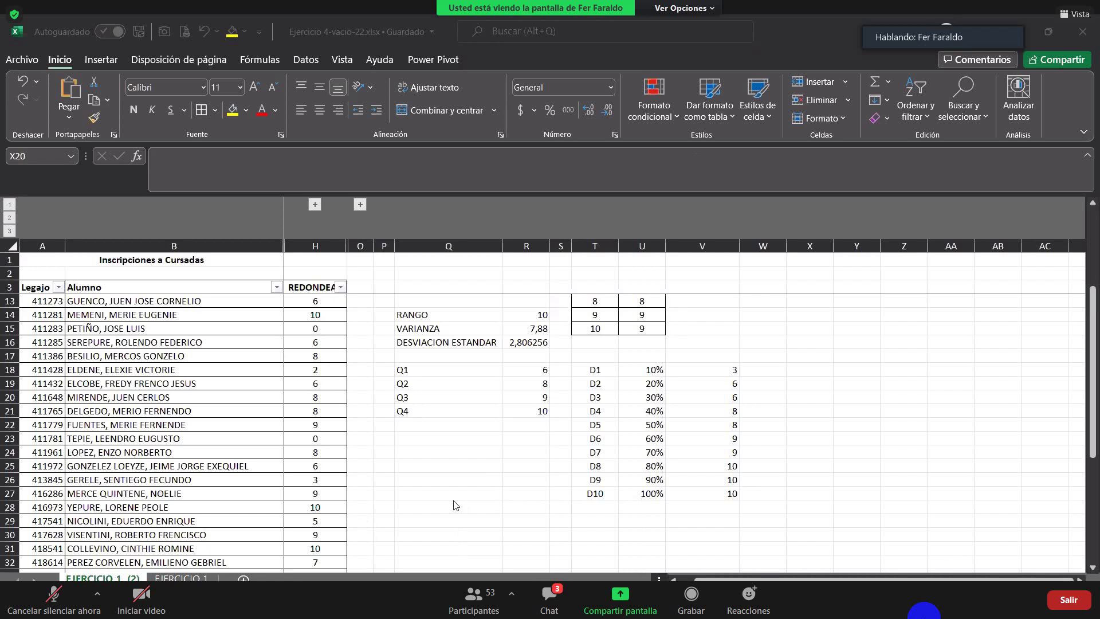
{"action": "scroll", "coordinate": [458, 504], "scroll_direction": "up", "scroll_amount": 3}
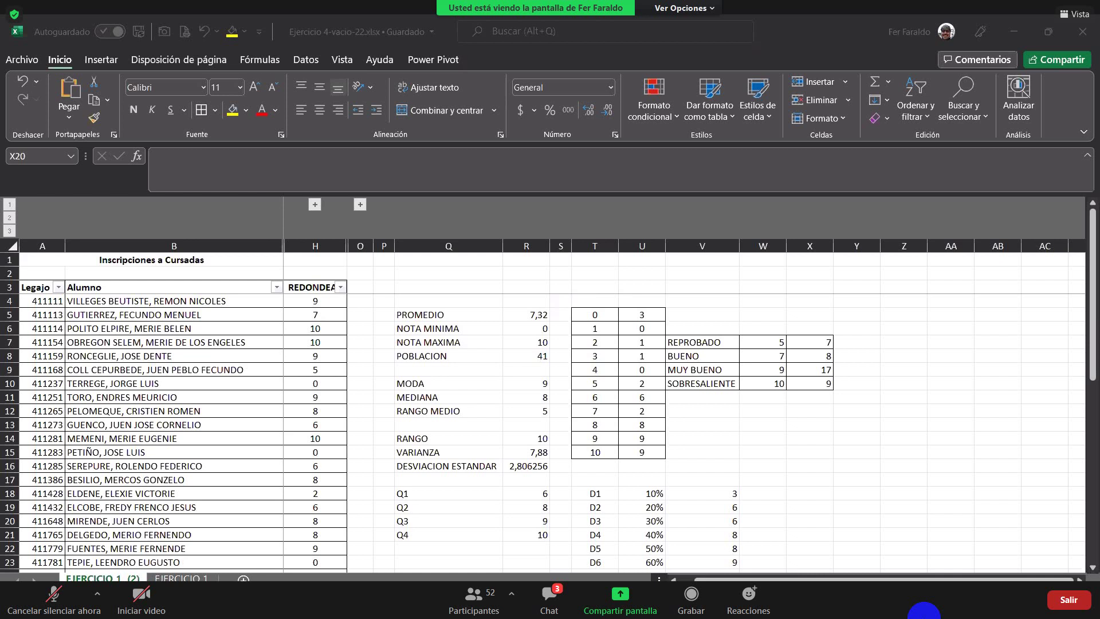
Check the Zoom meeting chat, minimize it, and take the meeting window out of full screen
{"action": "left_click", "coordinate": [571, 599]}
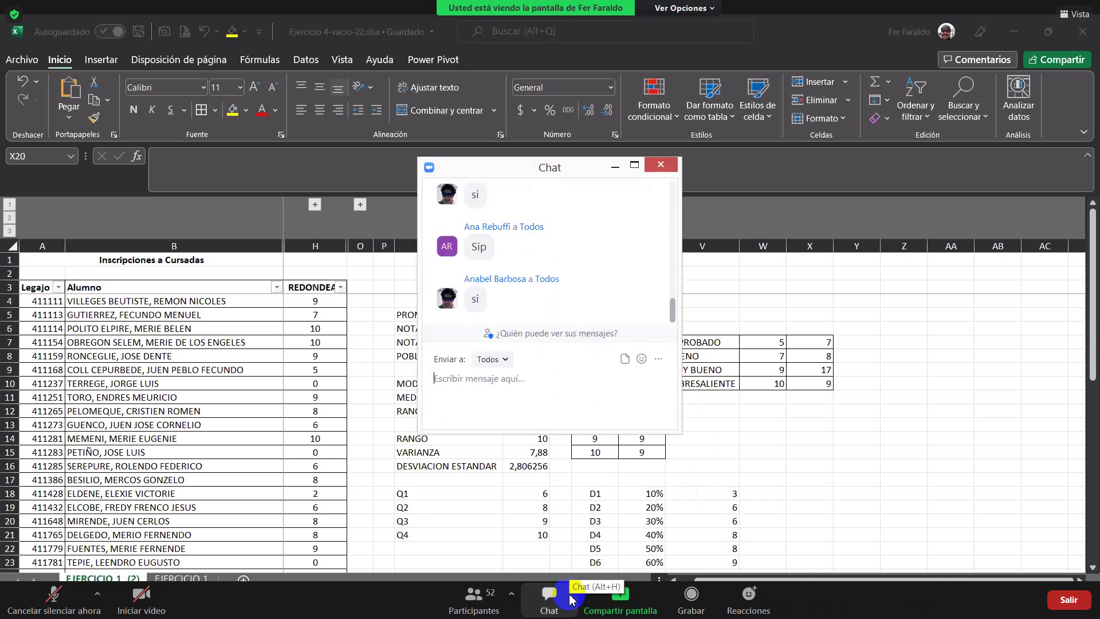
{"action": "left_click", "coordinate": [616, 166]}
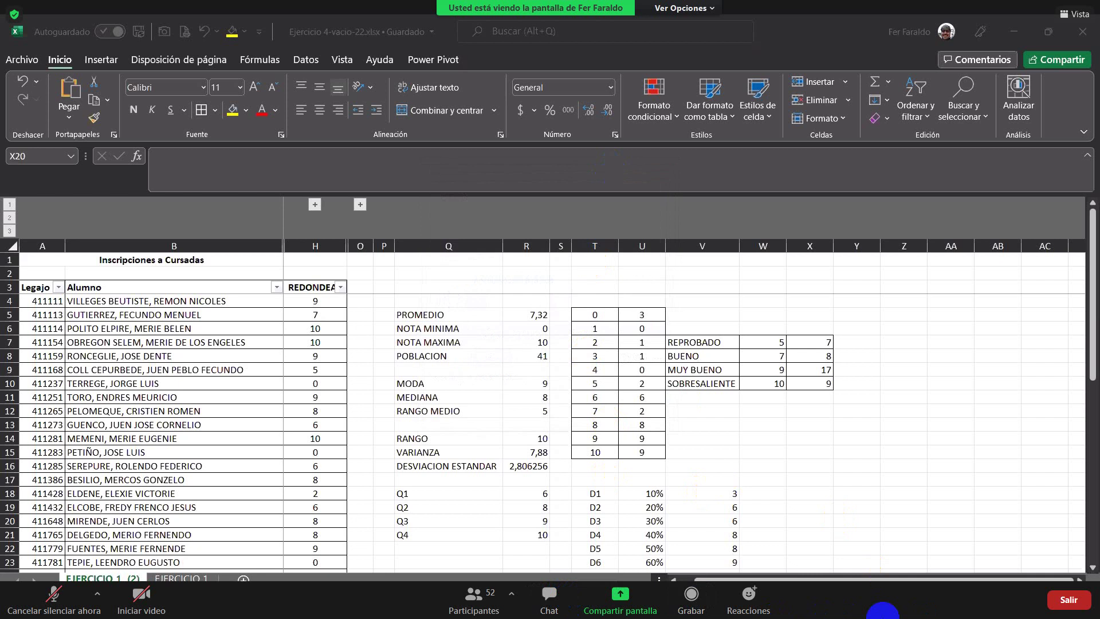
{"action": "double_click", "coordinate": [953, 386]}
{"action": "left_click", "coordinate": [707, 454]}
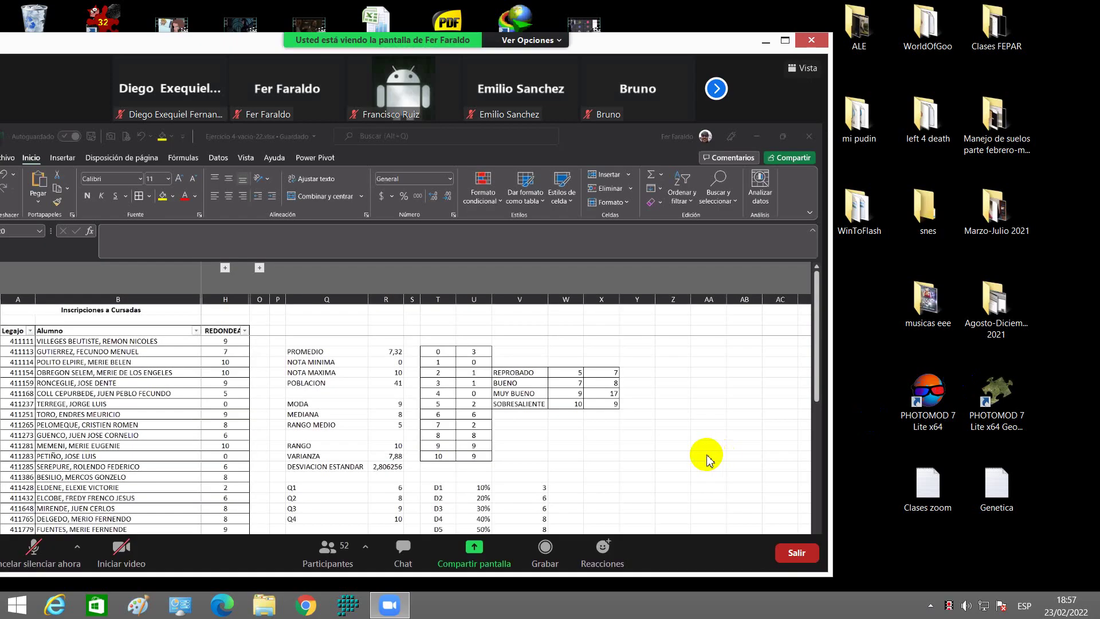
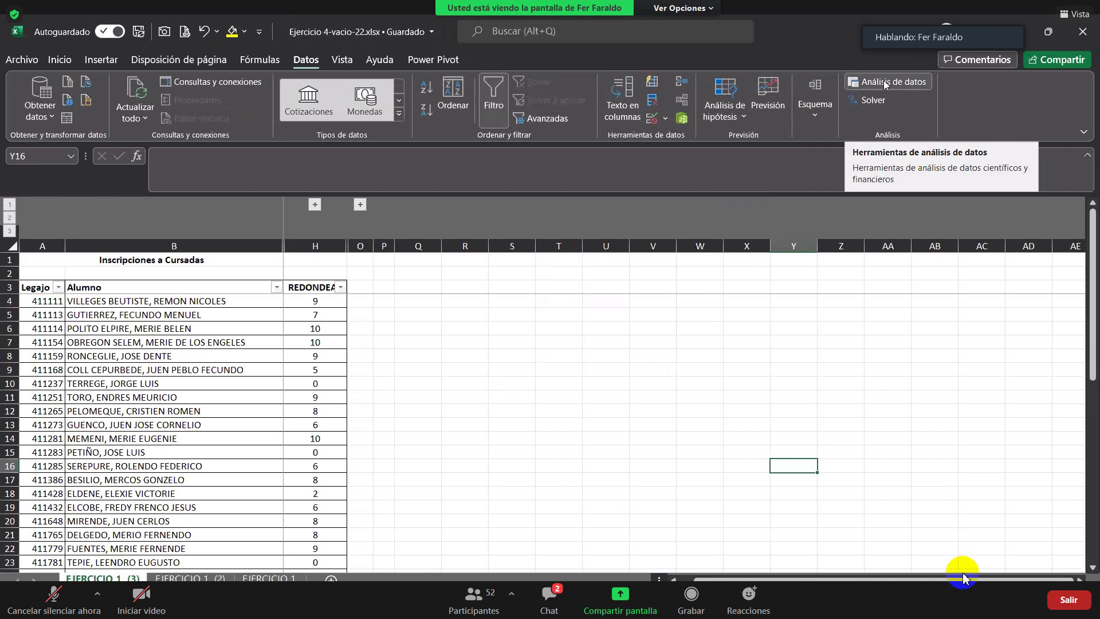
Look through the full list of functions offered by the Análisis de datos tool and close it without choosing one
{"action": "left_click", "coordinate": [725, 109]}
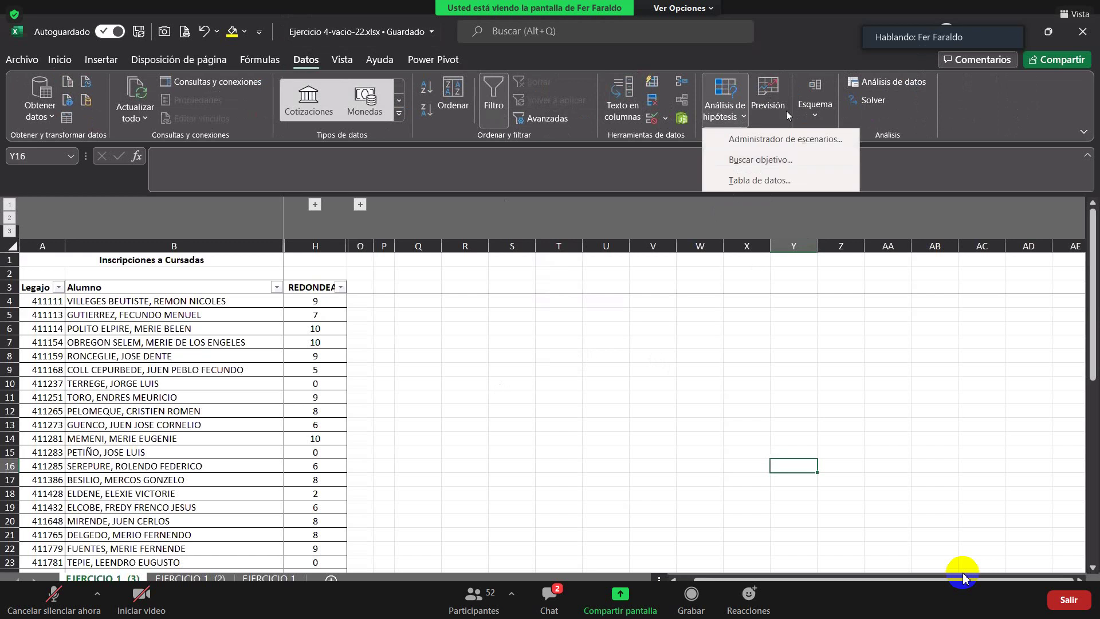
{"action": "left_click", "coordinate": [893, 81]}
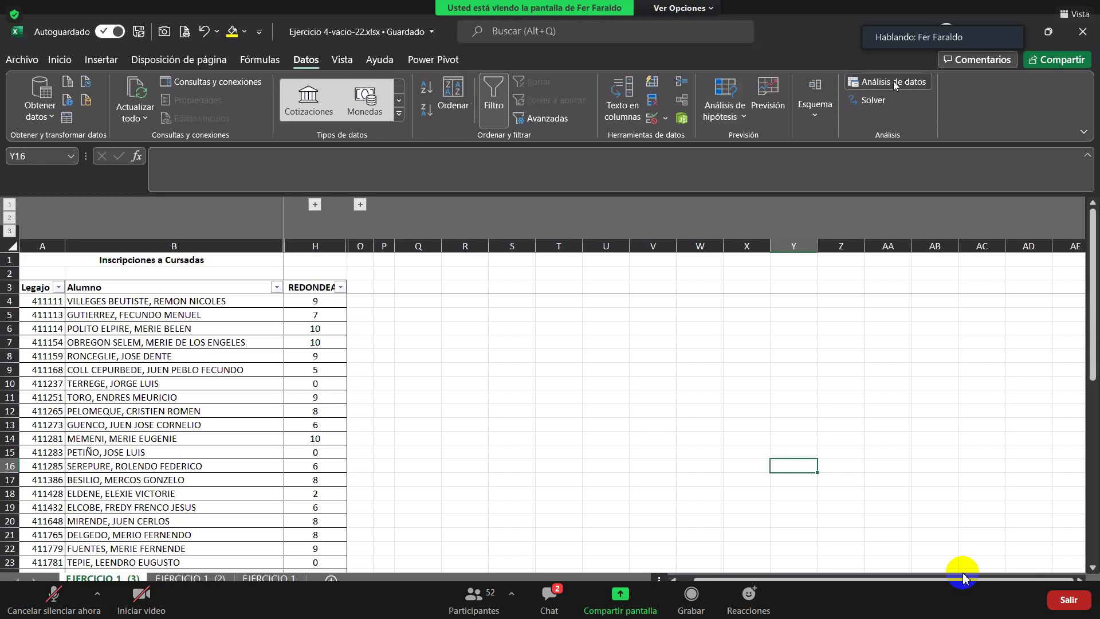
{"action": "left_click", "coordinate": [892, 81]}
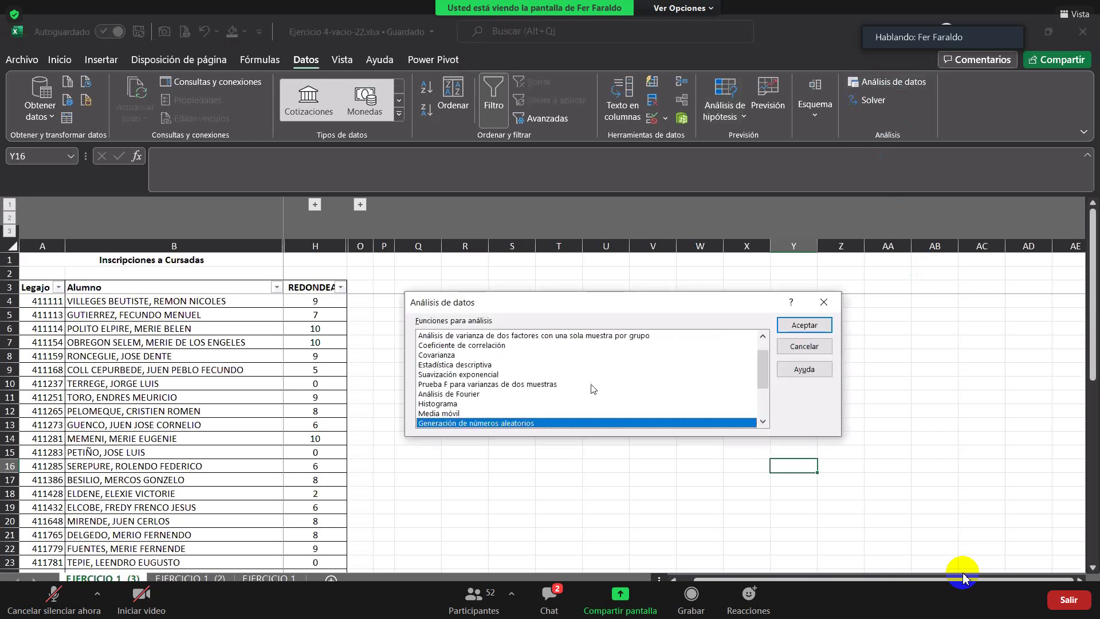
{"action": "scroll", "coordinate": [619, 377], "scroll_direction": "up", "scroll_amount": 1}
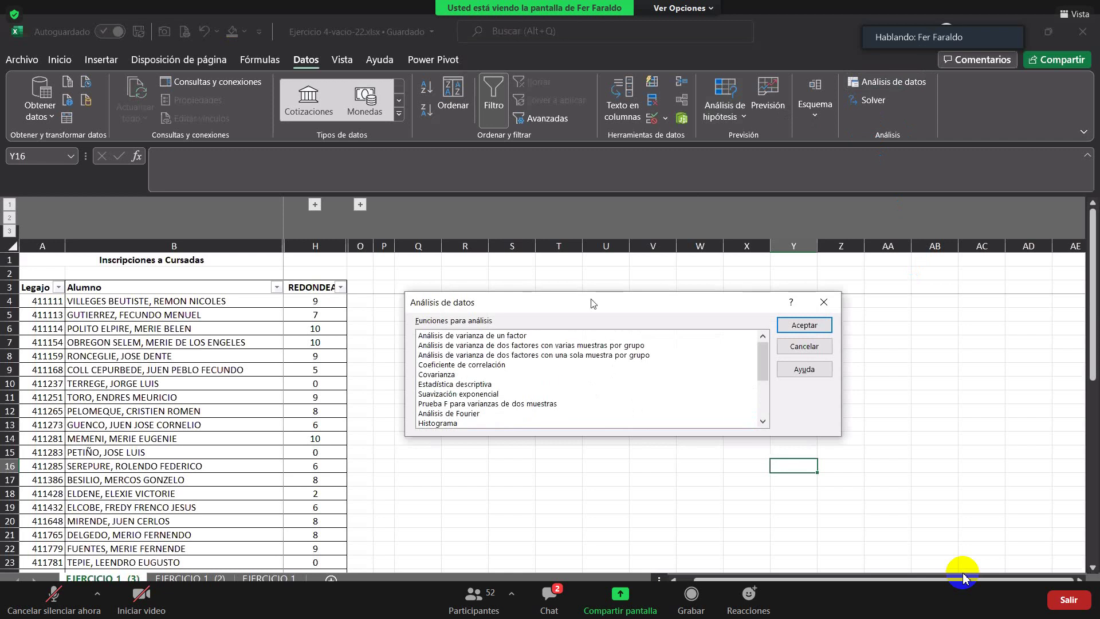
{"action": "left_click_drag", "start_coordinate": [592, 303], "coordinate": [600, 283]}
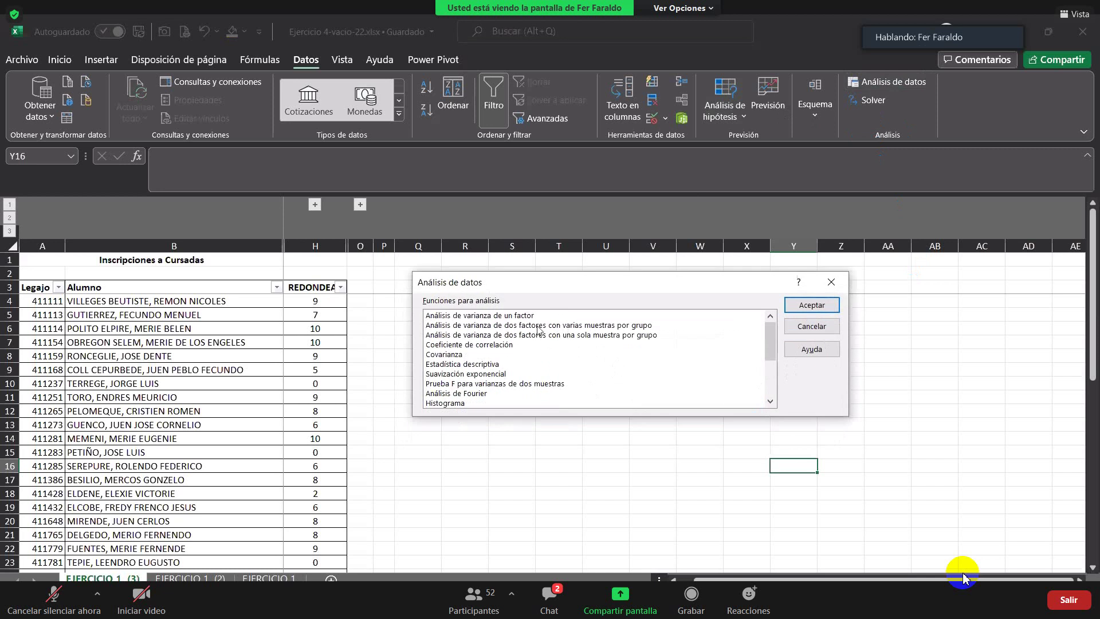
{"action": "left_click", "coordinate": [472, 318]}
{"action": "key", "text": "Down"}
{"action": "key", "text": "Down"}
{"action": "key", "text": "Down"}
{"action": "key", "text": "Down"}
{"action": "key", "text": "Down"}
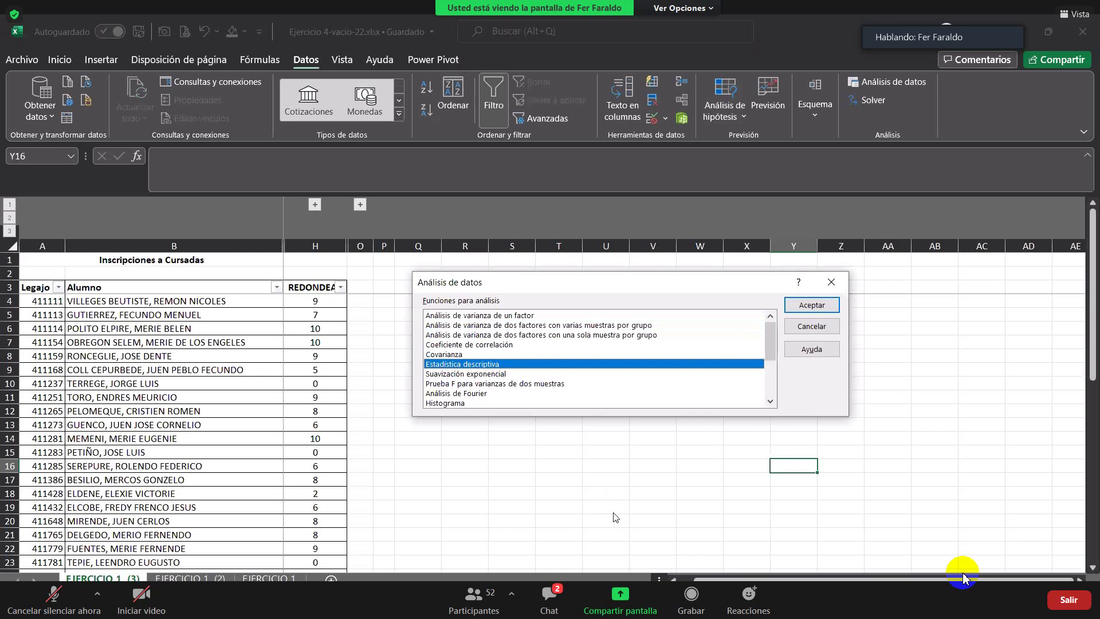
{"action": "key", "text": "Down"}
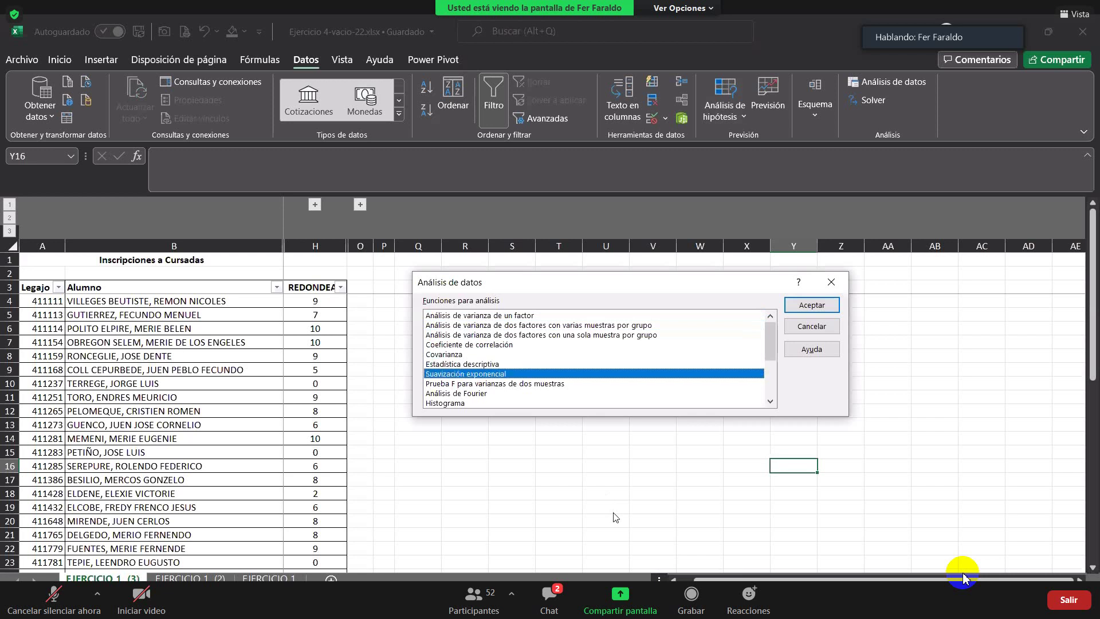
{"action": "key", "text": "Down"}
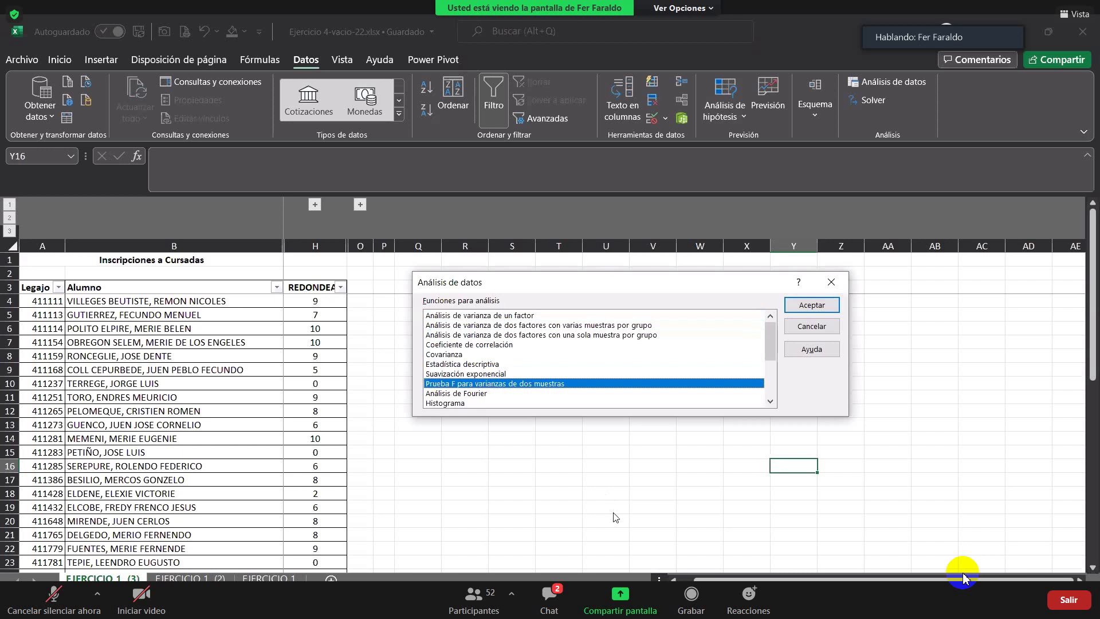
{"action": "key", "text": "Down"}
{"action": "key", "text": "Down"}
{"action": "key", "text": "Down"}
{"action": "key", "text": "Down"}
{"action": "key", "text": "Down"}
{"action": "key", "text": "Down"}
{"action": "key", "text": "Down"}
{"action": "key", "text": "Down"}
{"action": "key", "text": "Down"}
{"action": "key", "text": "Down"}
{"action": "key", "text": "Down"}
{"action": "key", "text": "Up"}
{"action": "key", "text": "Up"}
{"action": "key", "text": "Up"}
{"action": "key", "text": "Up"}
{"action": "key", "text": "Up"}
{"action": "key", "text": "Up"}
{"action": "key", "text": "Up"}
{"action": "key", "text": "Up"}
{"action": "key", "text": "Up"}
{"action": "key", "text": "Up"}
{"action": "key", "text": "Up"}
{"action": "key", "text": "Up"}
{"action": "key", "text": "Up"}
{"action": "key", "text": "Up"}
{"action": "key", "text": "Up"}
{"action": "key", "text": "Up"}
{"action": "key", "text": "Up"}
{"action": "key", "text": "Up"}
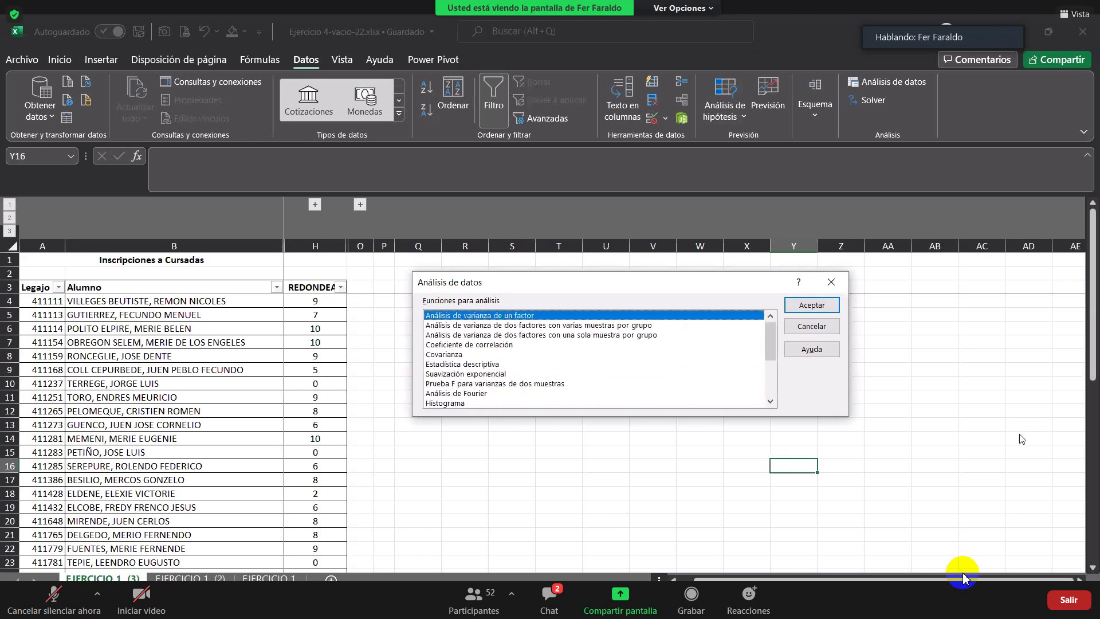
{"action": "left_click", "coordinate": [831, 327]}
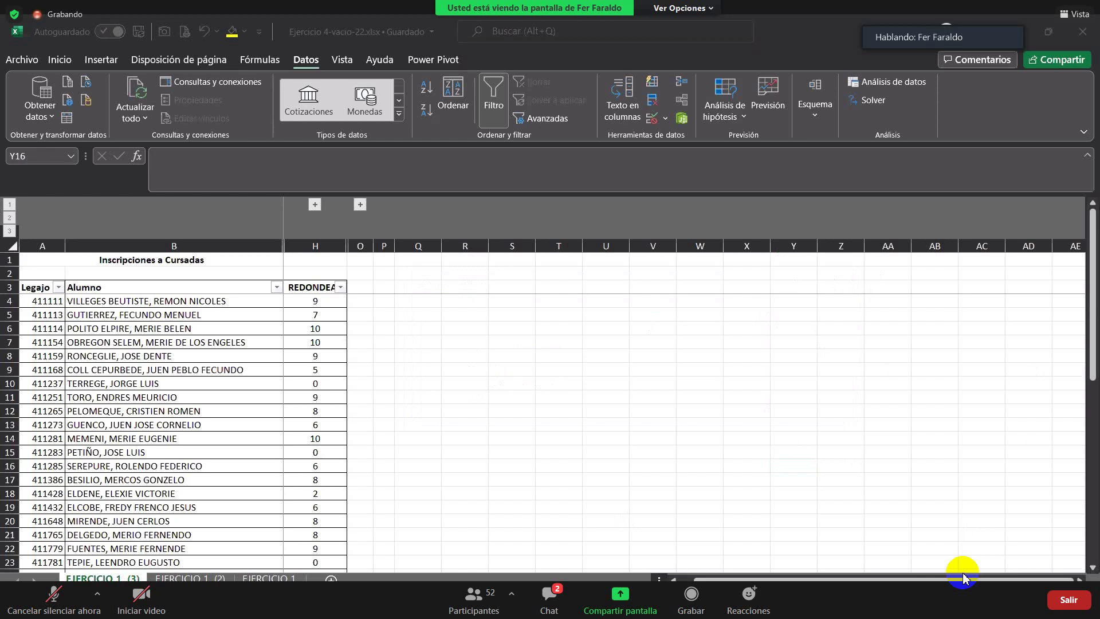
Check the statistics already calculated on sheet EJERCICIO 1 (2) and return to EJERCICIO 1 (3)
{"action": "left_click", "coordinate": [963, 576]}
{"action": "key", "text": "ctrl+Page_Down"}
{"action": "key", "text": "ctrl+Page_Up"}
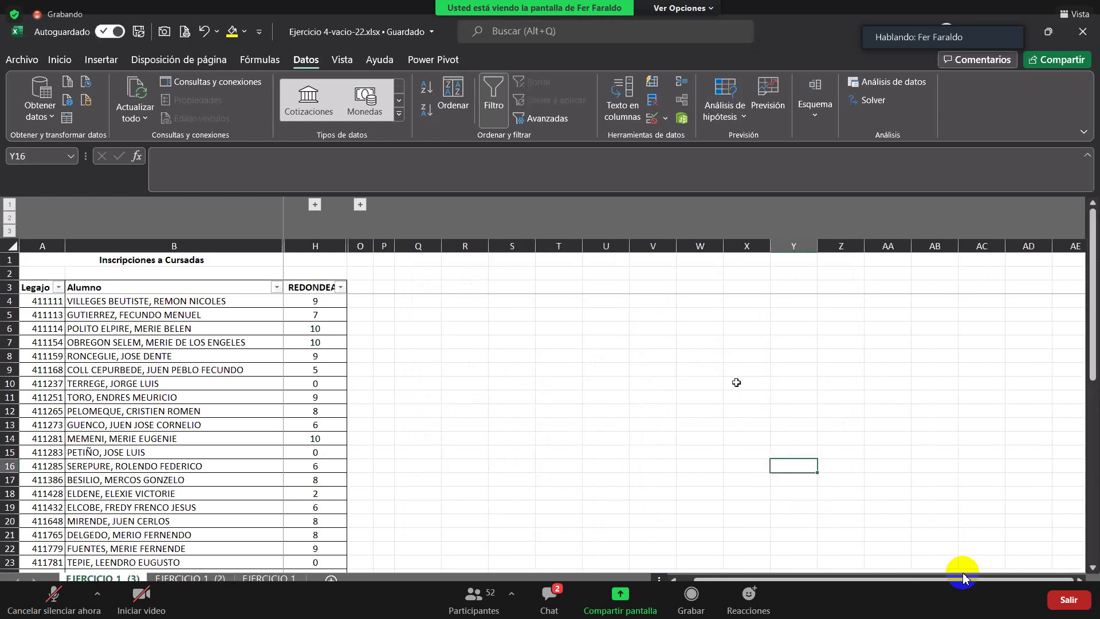
{"action": "key", "text": "ctrl+Page_Down"}
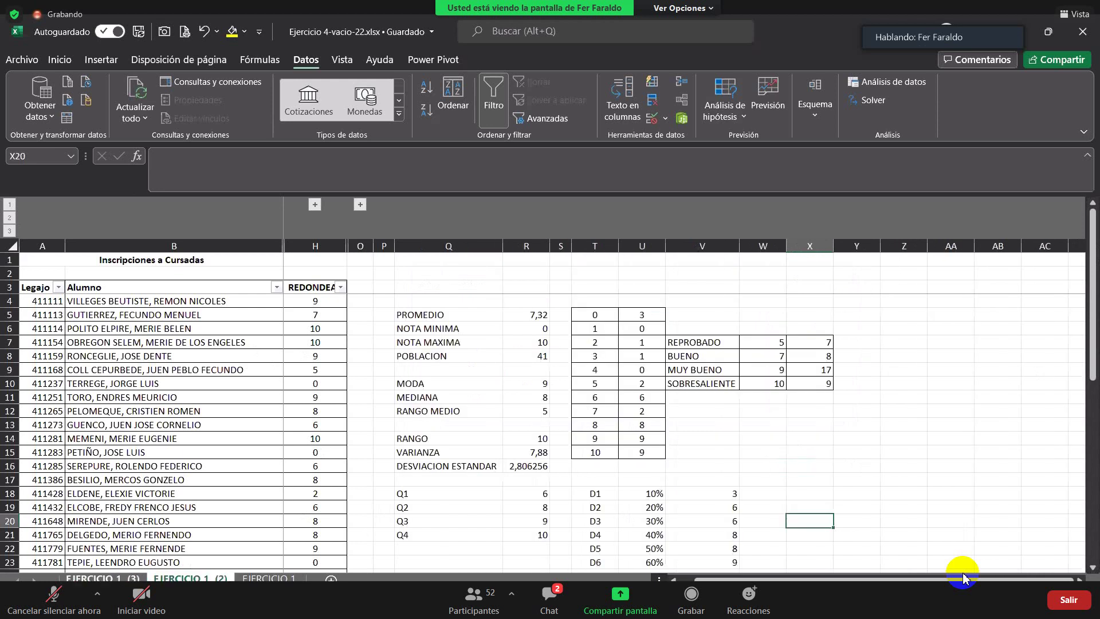
{"action": "key", "text": "ctrl+Page_Up"}
Select cell S4, reopen Análisis de datos and examine its functions one by one, from Análisis de varianza to Prueba z
{"action": "left_click", "coordinate": [503, 299]}
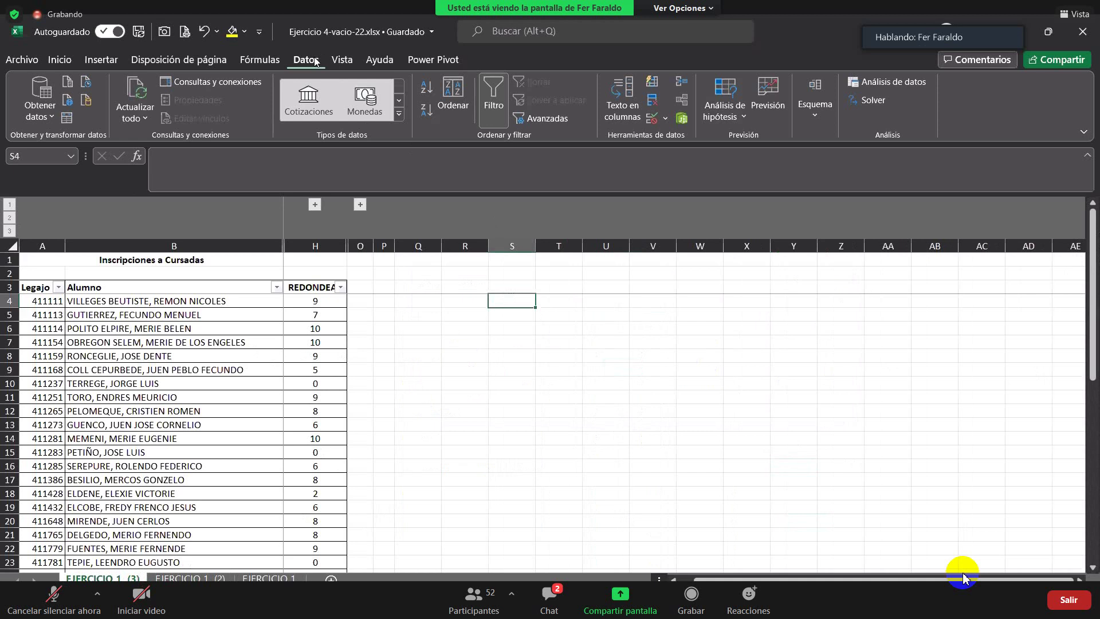
{"action": "left_click", "coordinate": [900, 82]}
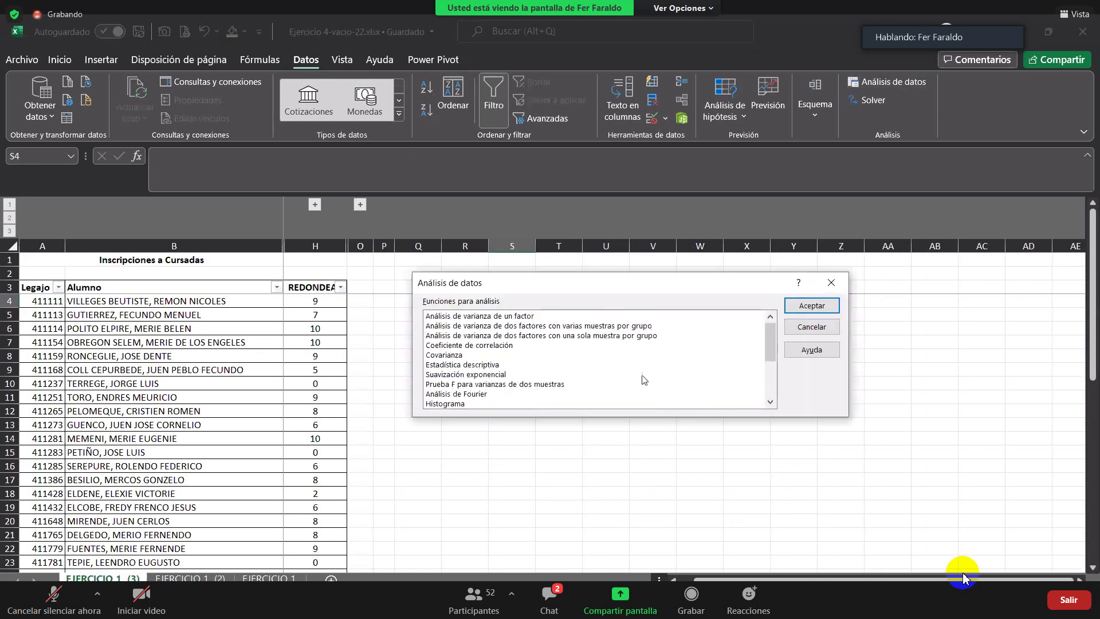
{"action": "left_click", "coordinate": [525, 316]}
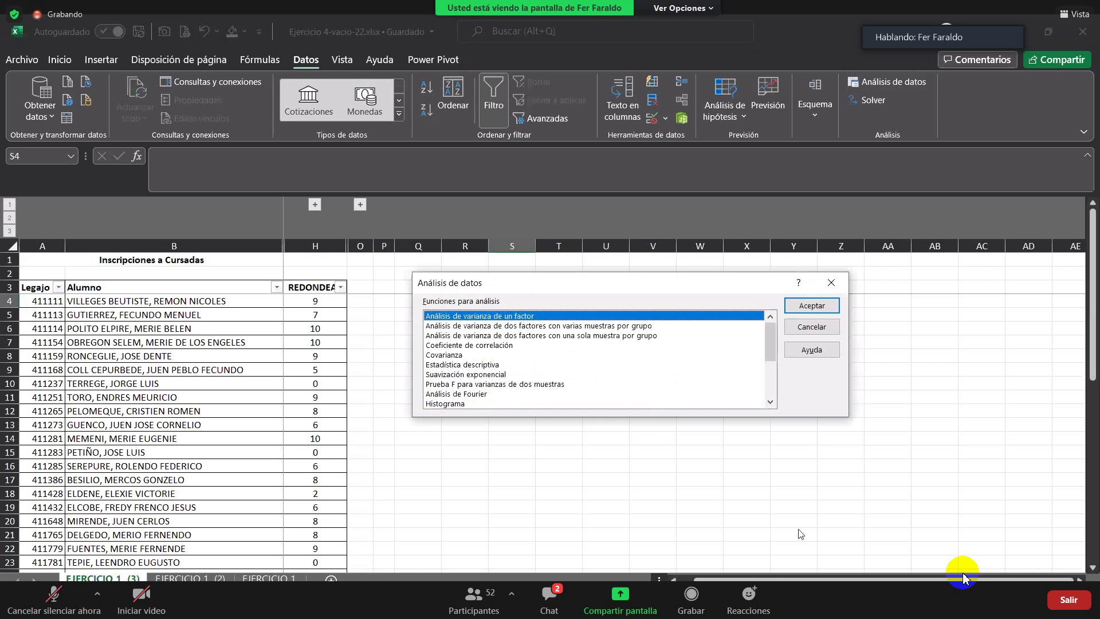
{"action": "key", "text": "Down"}
{"action": "key", "text": "Down"}
{"action": "key", "text": "Up"}
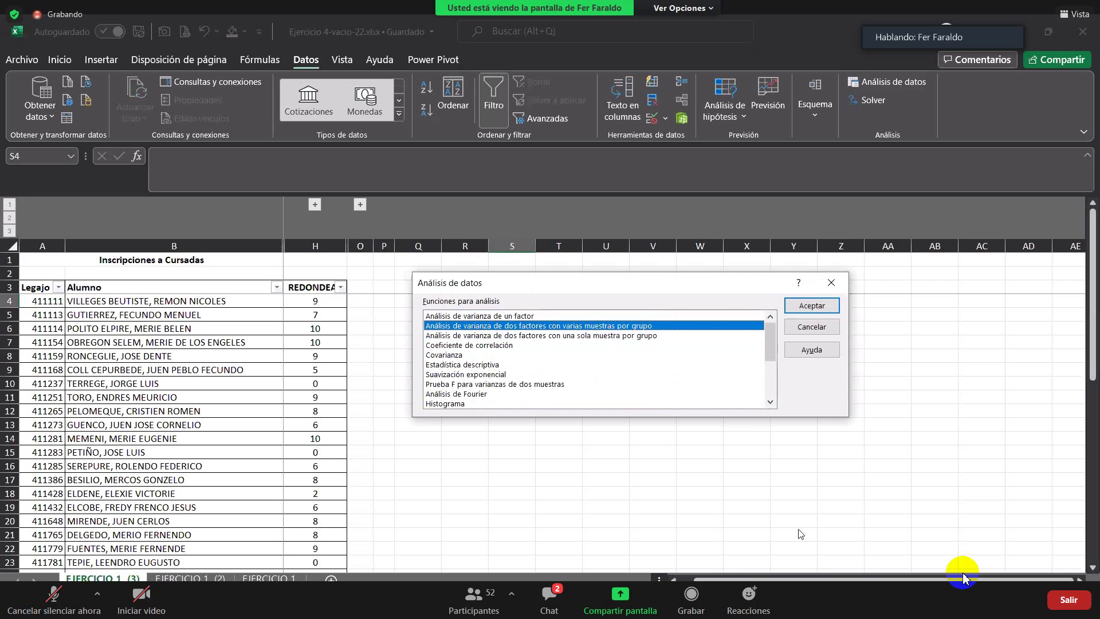
{"action": "key", "text": "Down"}
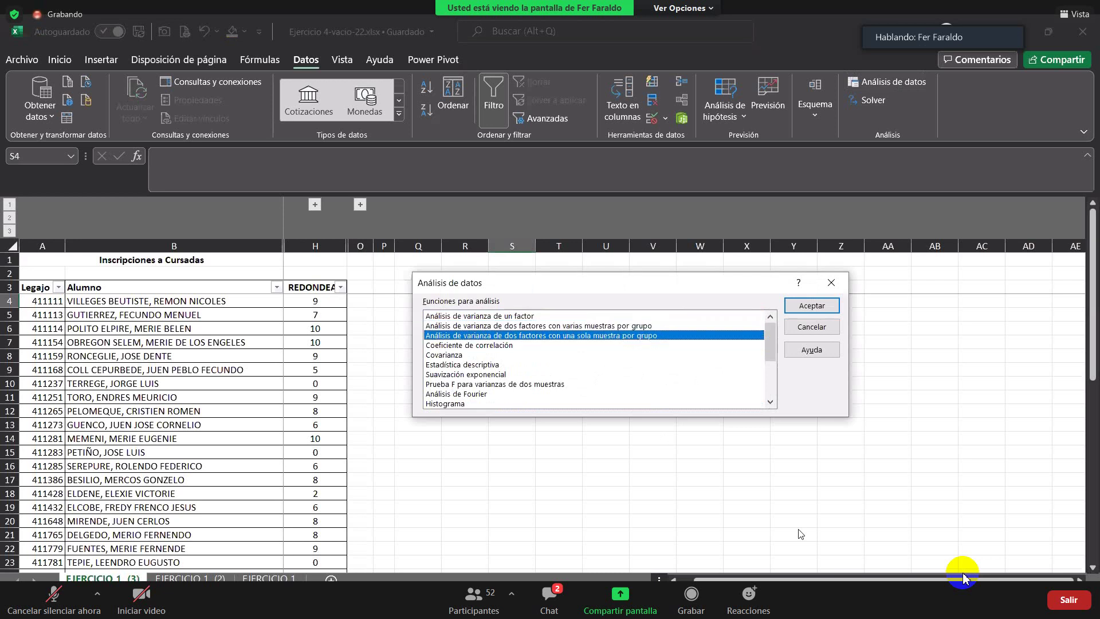
{"action": "key", "text": "Down"}
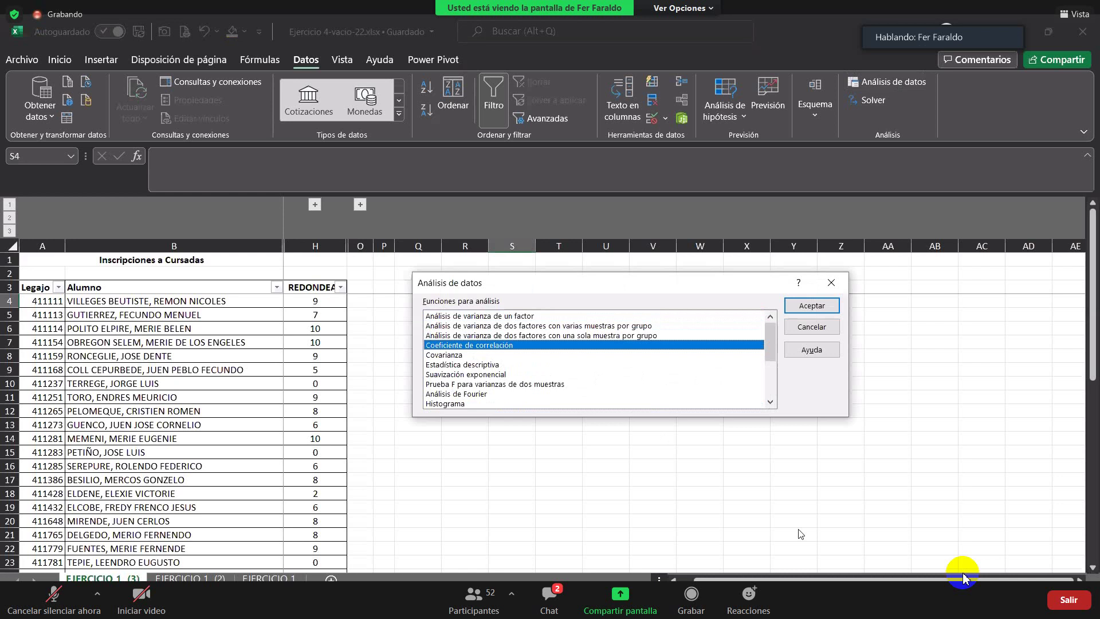
{"action": "key", "text": "Down"}
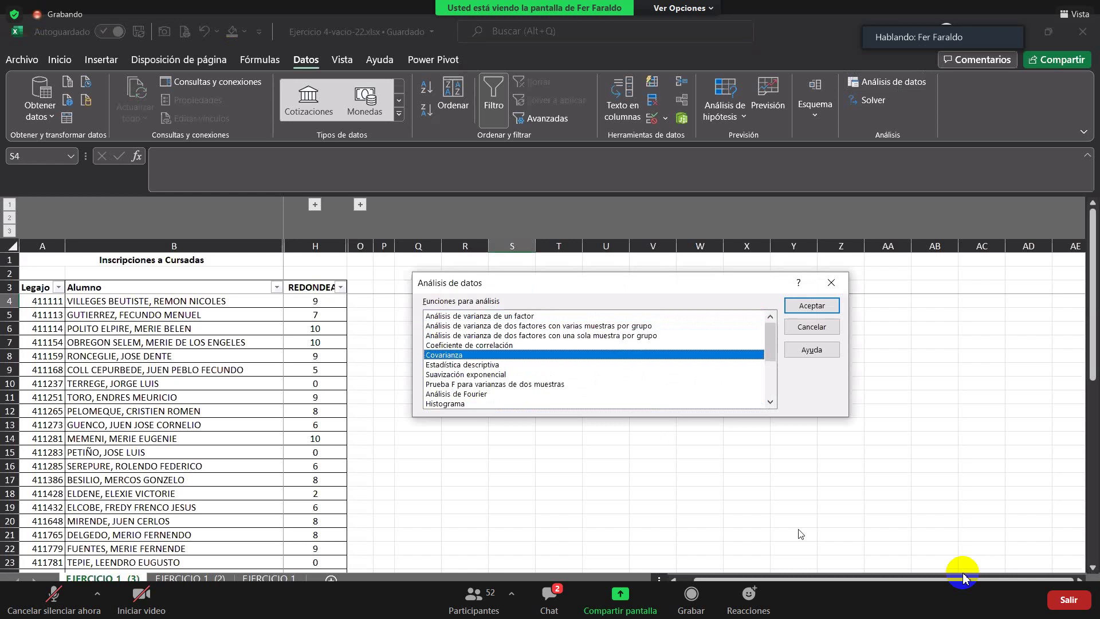
{"action": "key", "text": "Down"}
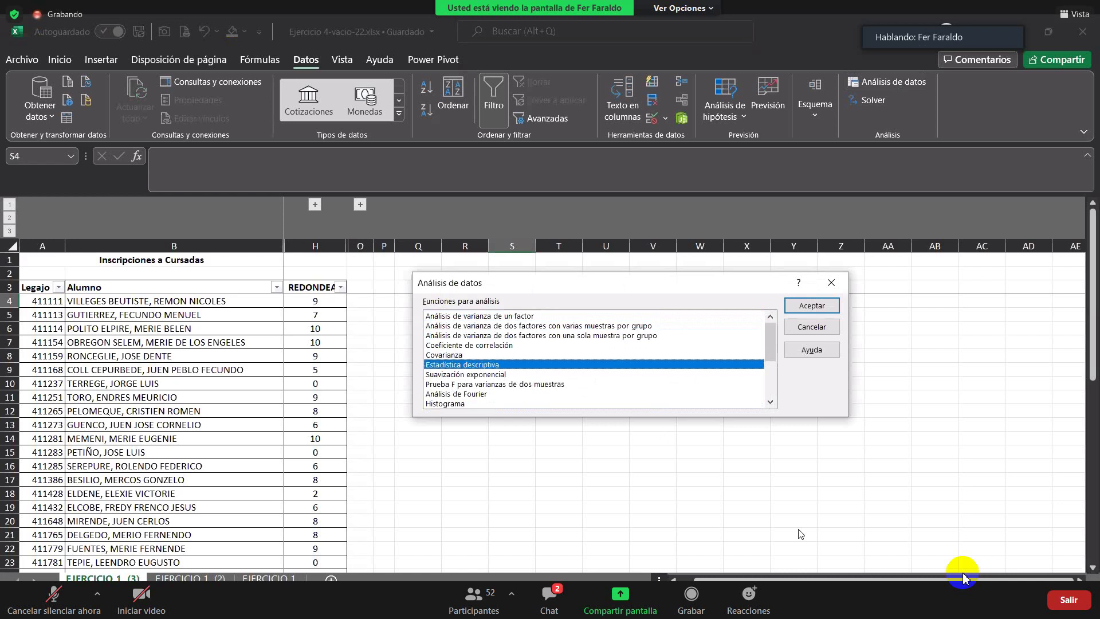
{"action": "key", "text": "Down"}
{"action": "key", "text": "Down"}
{"action": "key", "text": "Down"}
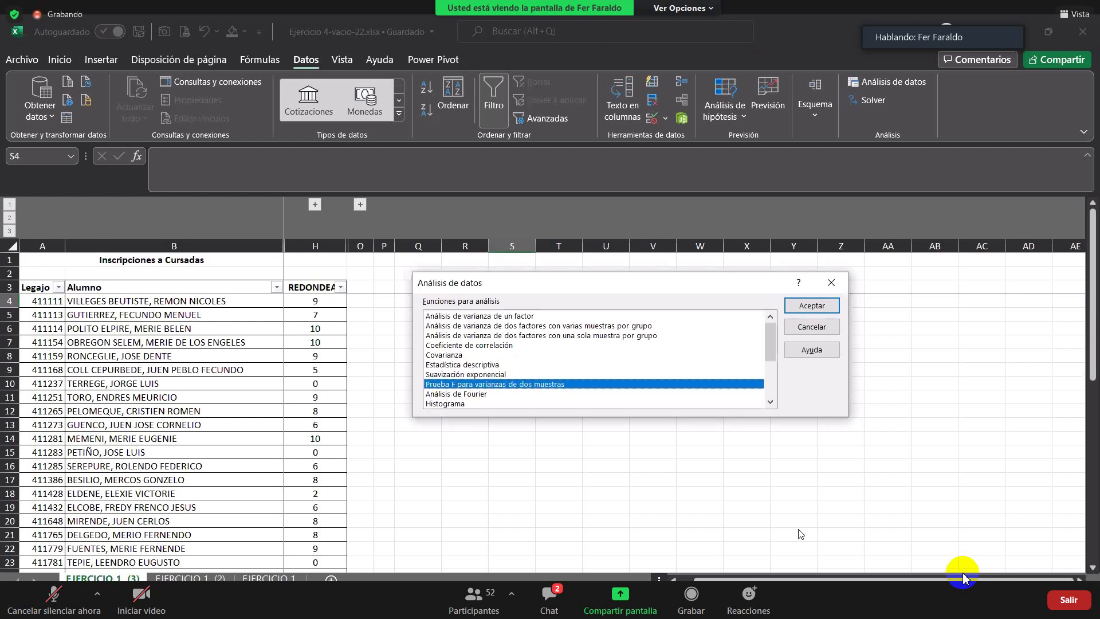
{"action": "key", "text": "Down"}
{"action": "key", "text": "Down"}
{"action": "key", "text": "Down"}
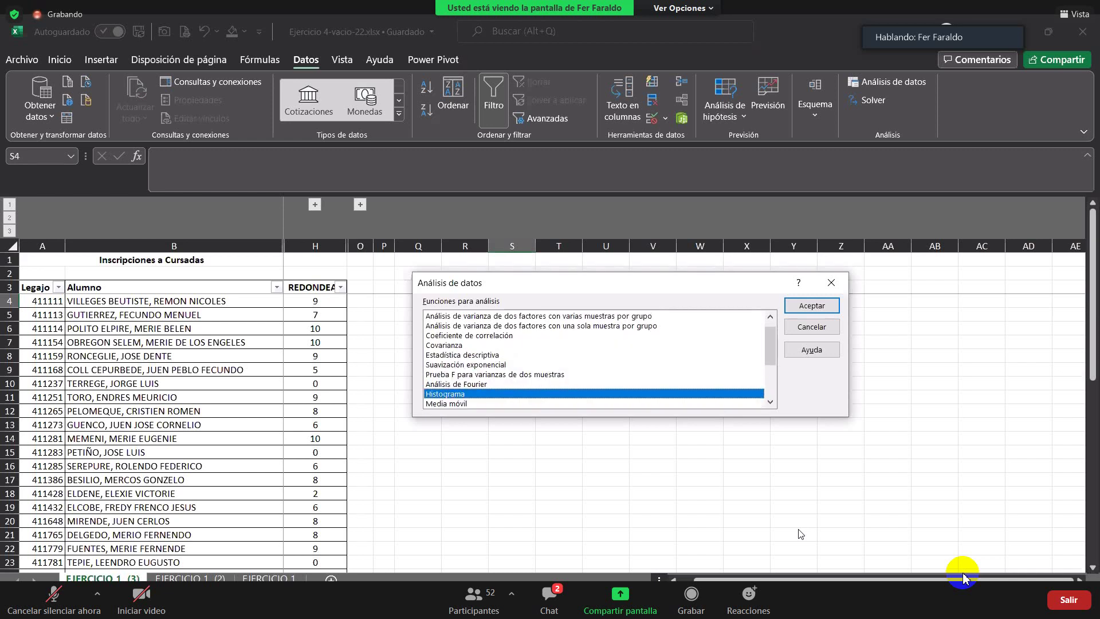
{"action": "key", "text": "Down"}
{"action": "key", "text": "Down"}
{"action": "key", "text": "Down"}
{"action": "key", "text": "Down"}
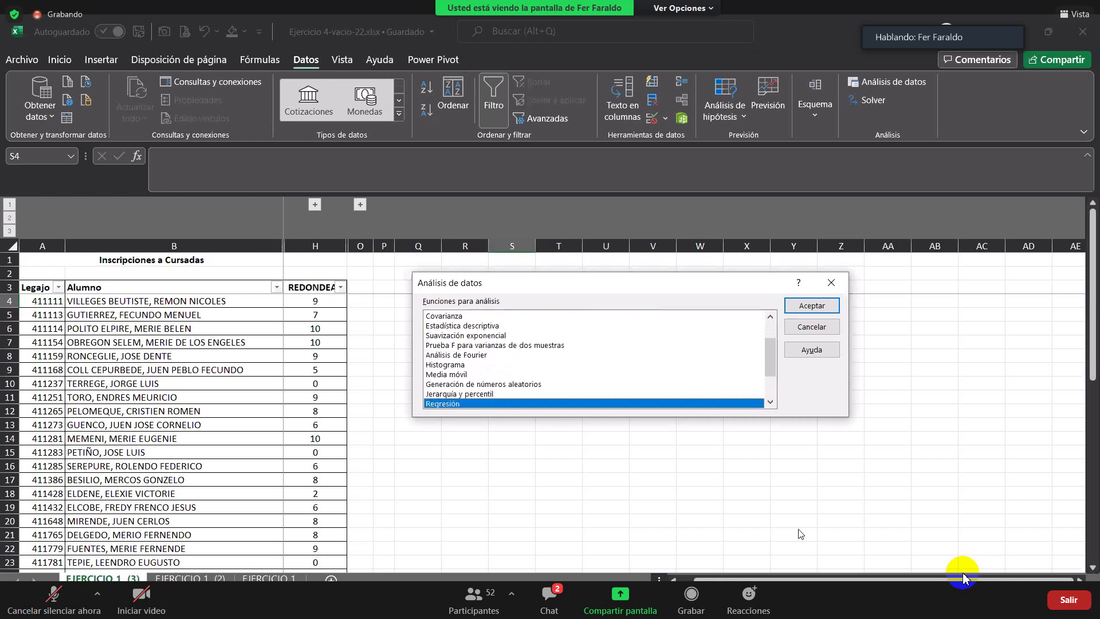
{"action": "key", "text": "Down"}
{"action": "key", "text": "Down"}
{"action": "key", "text": "Down"}
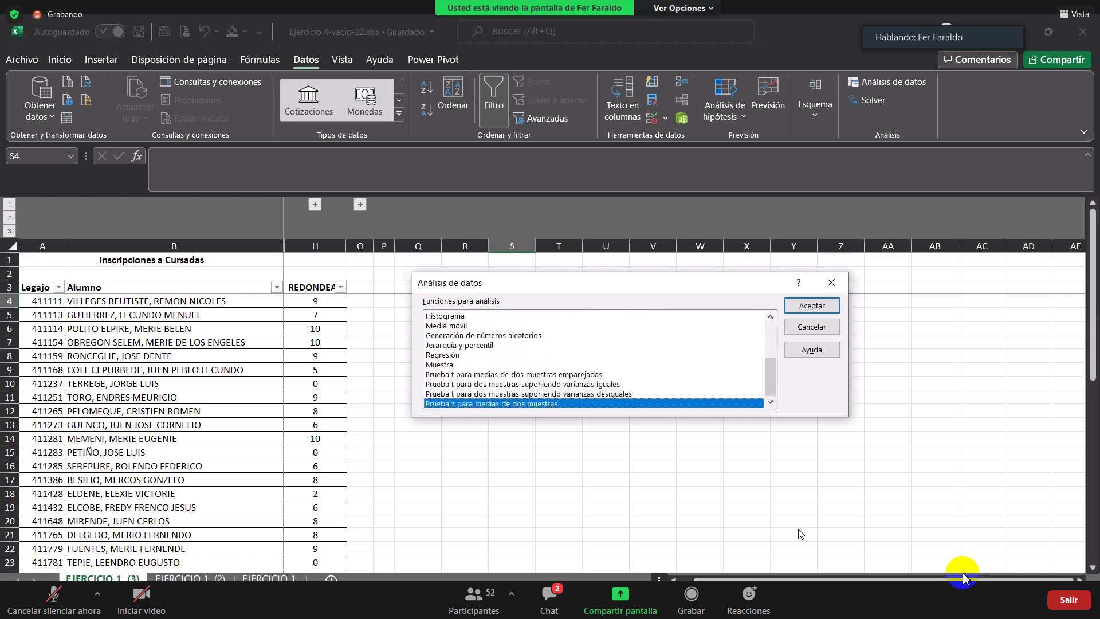
{"action": "key", "text": "Up"}
{"action": "key", "text": "Up"}
{"action": "key", "text": "Up"}
{"action": "key", "text": "Up"}
{"action": "key", "text": "Up"}
{"action": "key", "text": "Up"}
{"action": "key", "text": "Up"}
{"action": "key", "text": "Up"}
{"action": "key", "text": "Up"}
{"action": "key", "text": "Up"}
{"action": "key", "text": "Up"}
{"action": "key", "text": "Up"}
{"action": "key", "text": "Up"}
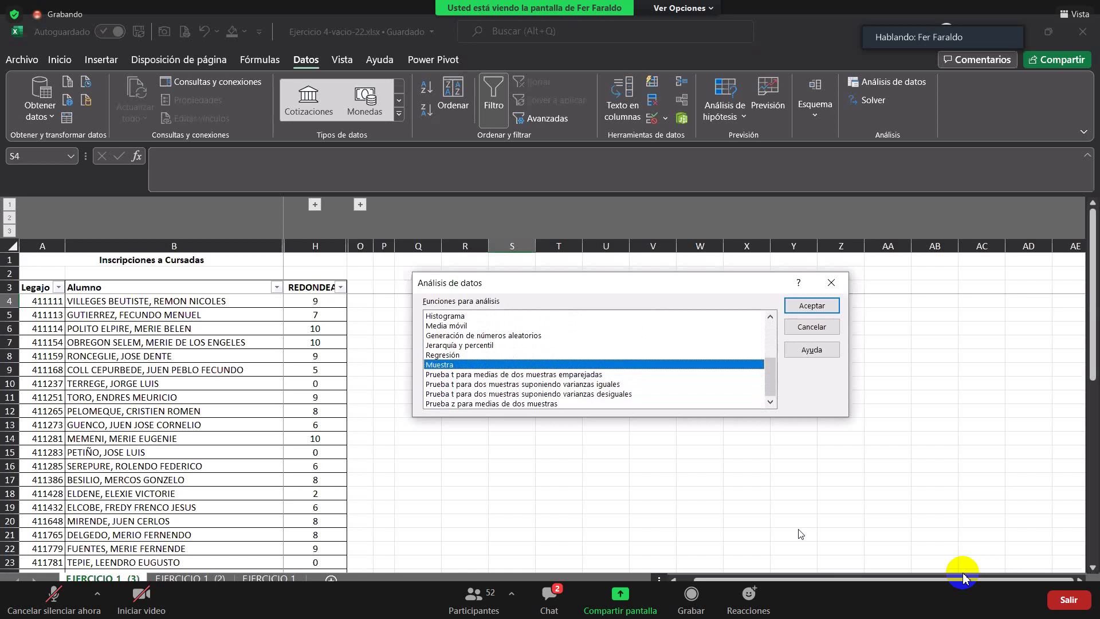
{"action": "key", "text": "Up"}
{"action": "key", "text": "Up"}
{"action": "key", "text": "Up"}
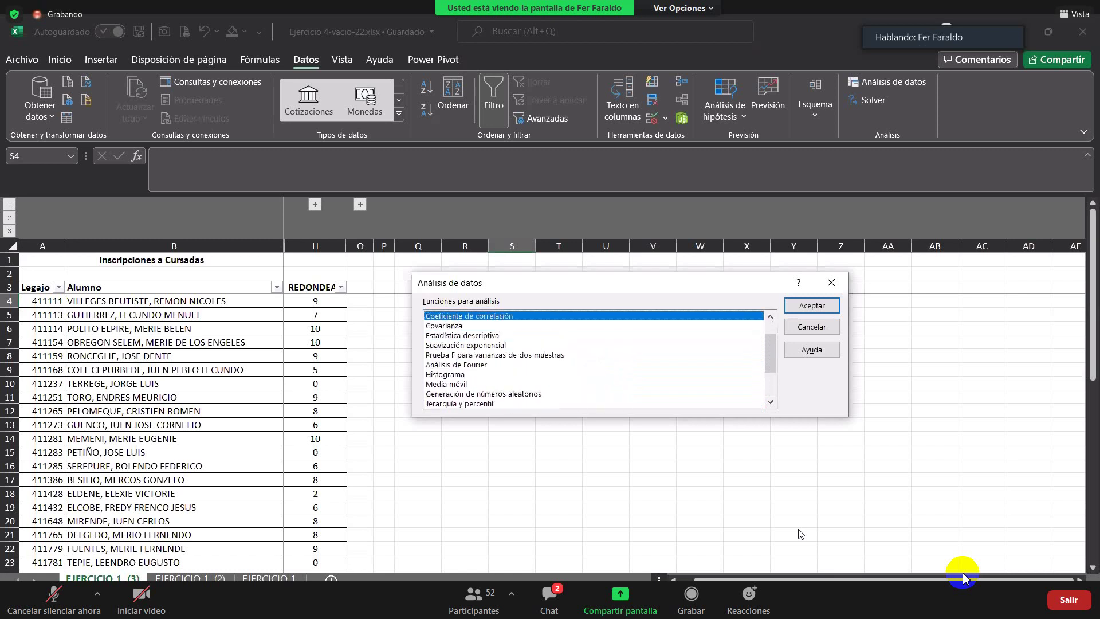
Choose Estadística descriptiva as the analysis function and open its settings
{"action": "key", "text": "Down"}
{"action": "key", "text": "Down"}
{"action": "key", "text": "Down"}
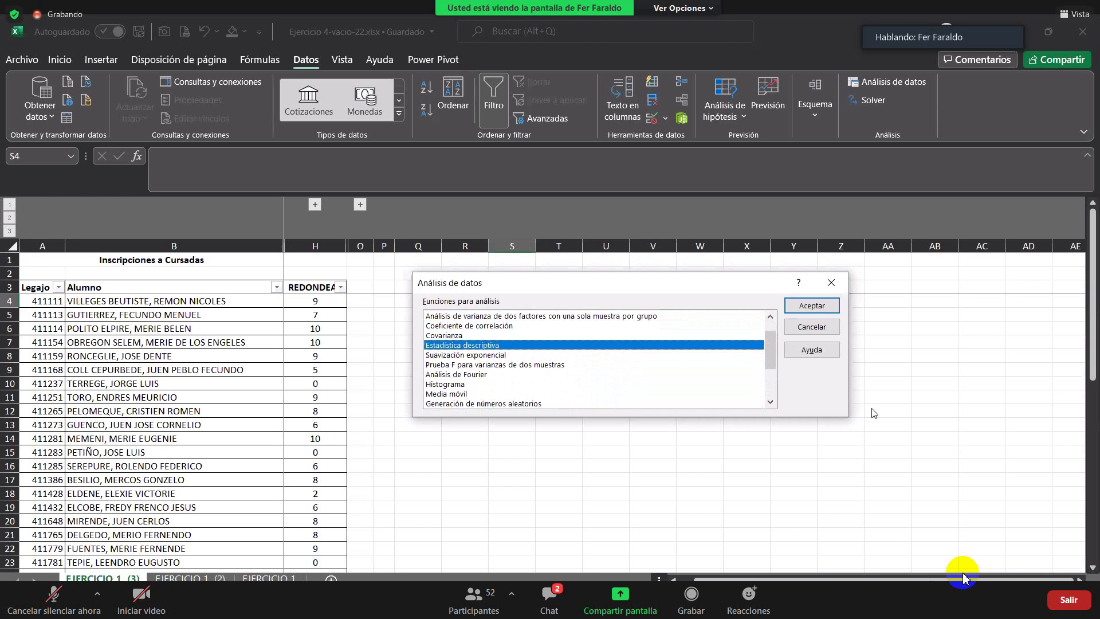
{"action": "left_click", "coordinate": [817, 307]}
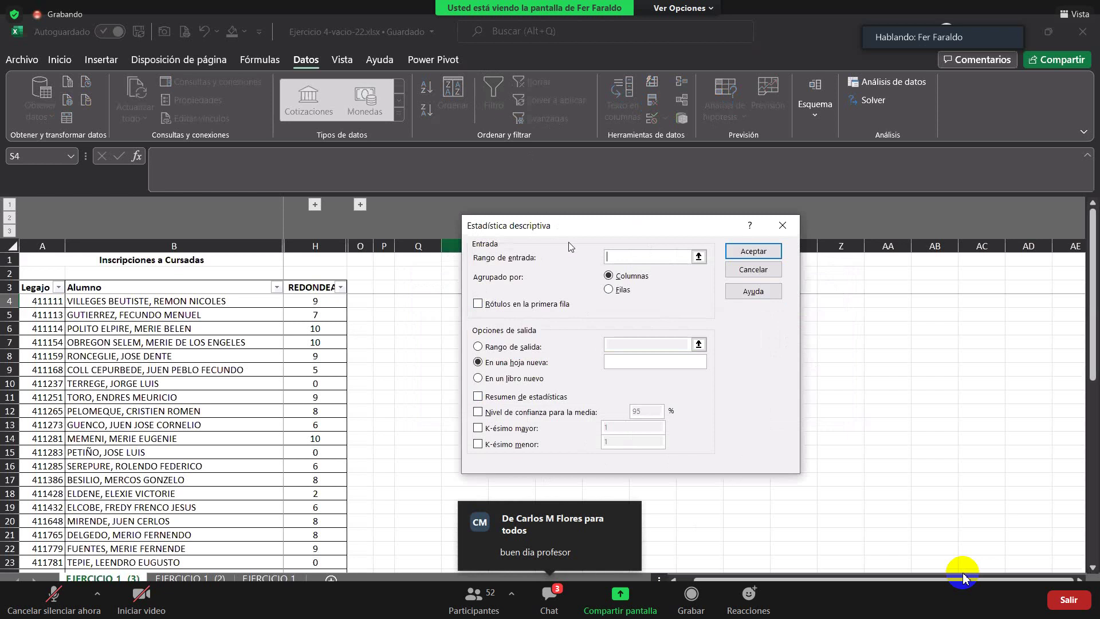
Pick the column H grades, $H$4:$H$44, as the Rango de entrada for the descriptive statistics
{"action": "left_click", "coordinate": [699, 258]}
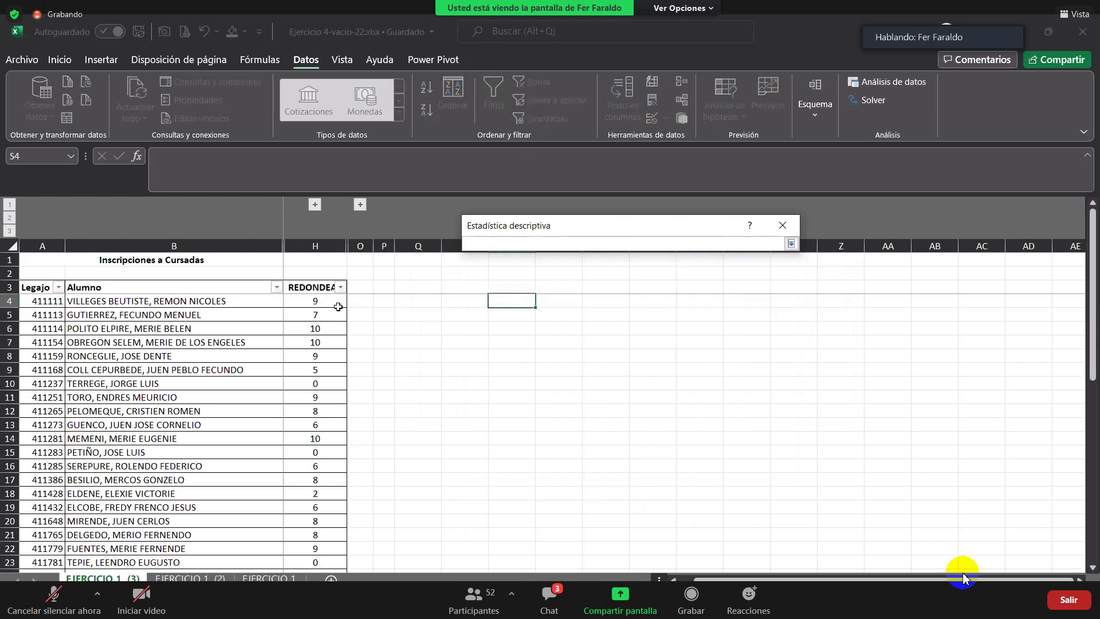
{"action": "left_click", "coordinate": [322, 302]}
{"action": "key", "text": "ctrl+shift+Down"}
{"action": "key", "text": "Return"}
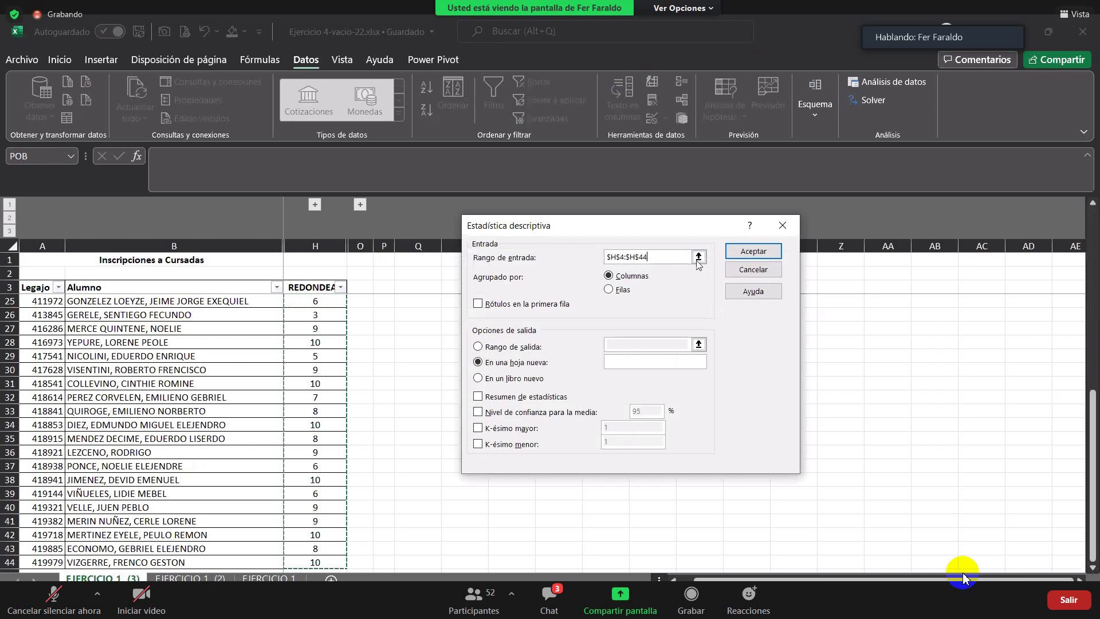
Clear the Rango de entrada, try the named range POB in it, and clear it again
{"action": "left_click", "coordinate": [673, 259]}
{"action": "key", "text": "BackSpace"}
{"action": "key", "text": "BackSpace"}
{"action": "key", "text": "BackSpace"}
{"action": "key", "text": "BackSpace"}
{"action": "key", "text": "BackSpace"}
{"action": "key", "text": "BackSpace"}
{"action": "key", "text": "BackSpace"}
{"action": "key", "text": "BackSpace"}
{"action": "key", "text": "BackSpace"}
{"action": "key", "text": "BackSpace"}
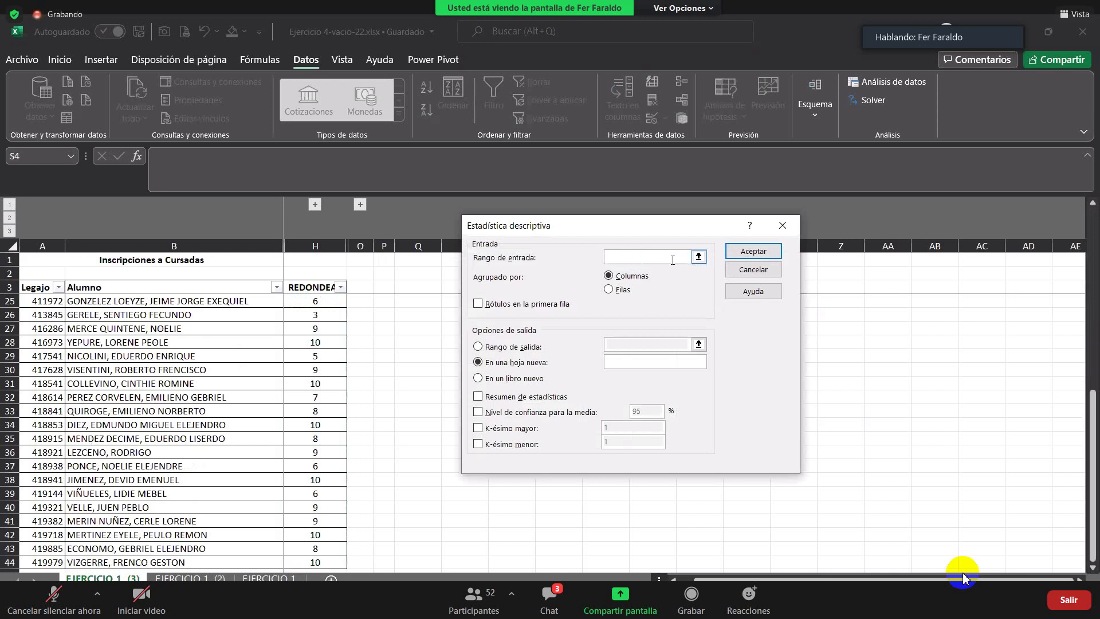
{"action": "type", "text": "POB"}
{"action": "key", "text": "BackSpace"}
{"action": "key", "text": "BackSpace"}
{"action": "key", "text": "BackSpace"}
Set the empty Rango de entrada to $H$4:$H$44, selecting the grades from H4 down to the last student
{"action": "left_click", "coordinate": [699, 257]}
{"action": "left_click", "coordinate": [301, 310]}
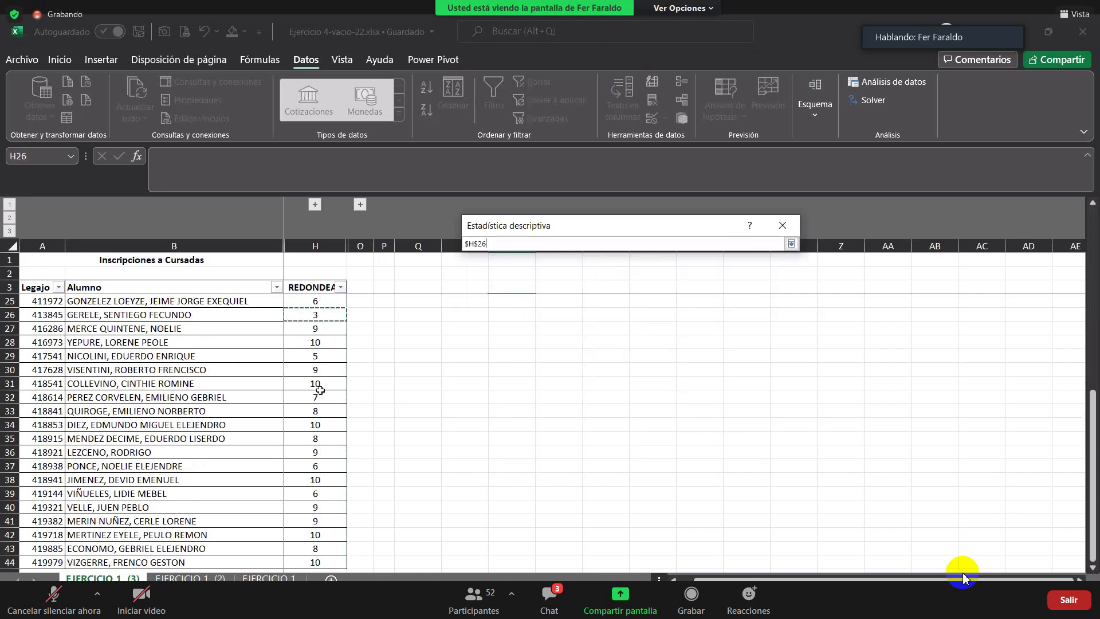
{"action": "left_click", "coordinate": [308, 300]}
{"action": "key", "text": "Up"}
{"action": "key", "text": "Up"}
{"action": "key", "text": "Up"}
{"action": "key", "text": "Up"}
{"action": "key", "text": "Up"}
{"action": "key", "text": "Up"}
{"action": "key", "text": "Up"}
{"action": "key", "text": "Up"}
{"action": "key", "text": "Up"}
{"action": "key", "text": "Up"}
{"action": "key", "text": "Up"}
{"action": "key", "text": "Up"}
{"action": "key", "text": "Up"}
{"action": "key", "text": "Up"}
{"action": "key", "text": "Up"}
{"action": "key", "text": "Up"}
{"action": "key", "text": "Up"}
{"action": "key", "text": "Up"}
{"action": "key", "text": "Up"}
{"action": "key", "text": "Up"}
{"action": "key", "text": "Down"}
{"action": "key", "text": "Down"}
{"action": "key", "text": "shift"}
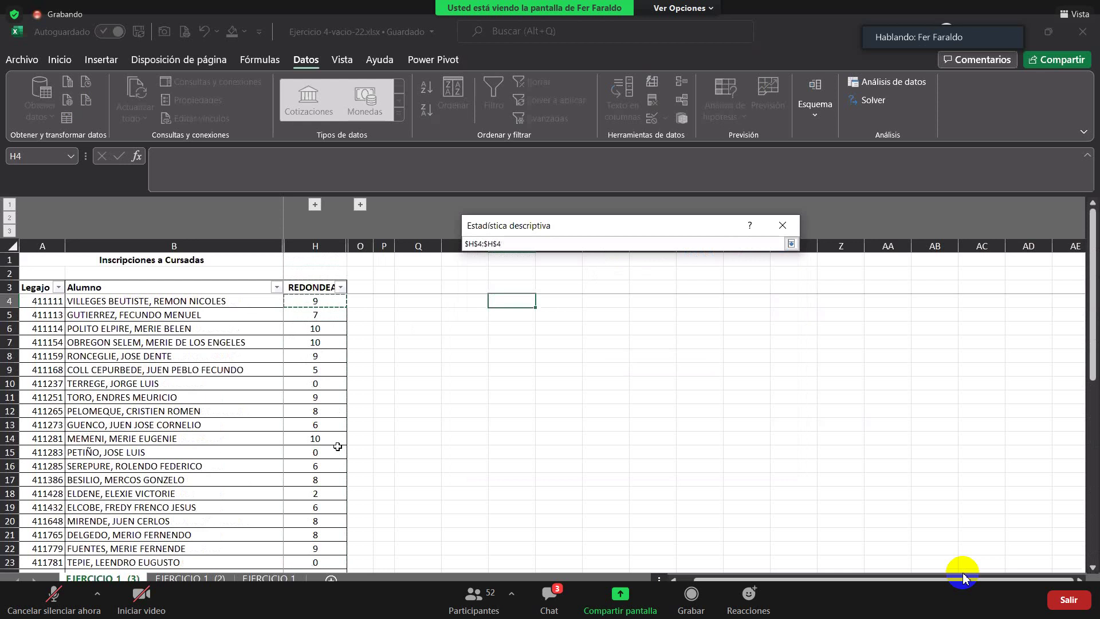
{"action": "key", "text": "ctrl+shift+Down"}
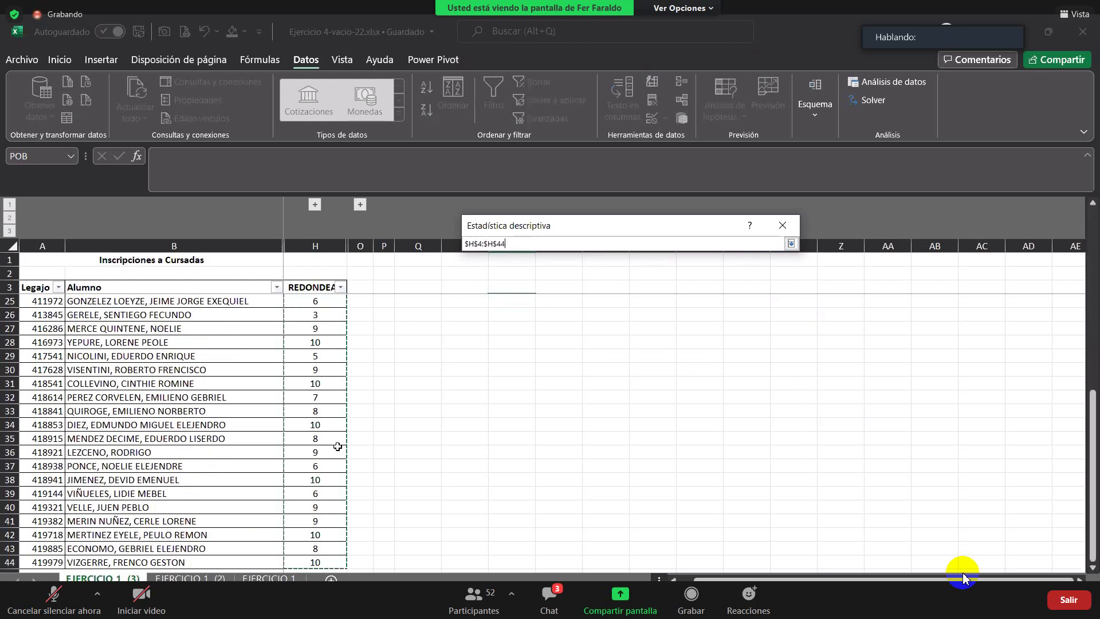
{"action": "key", "text": "Return"}
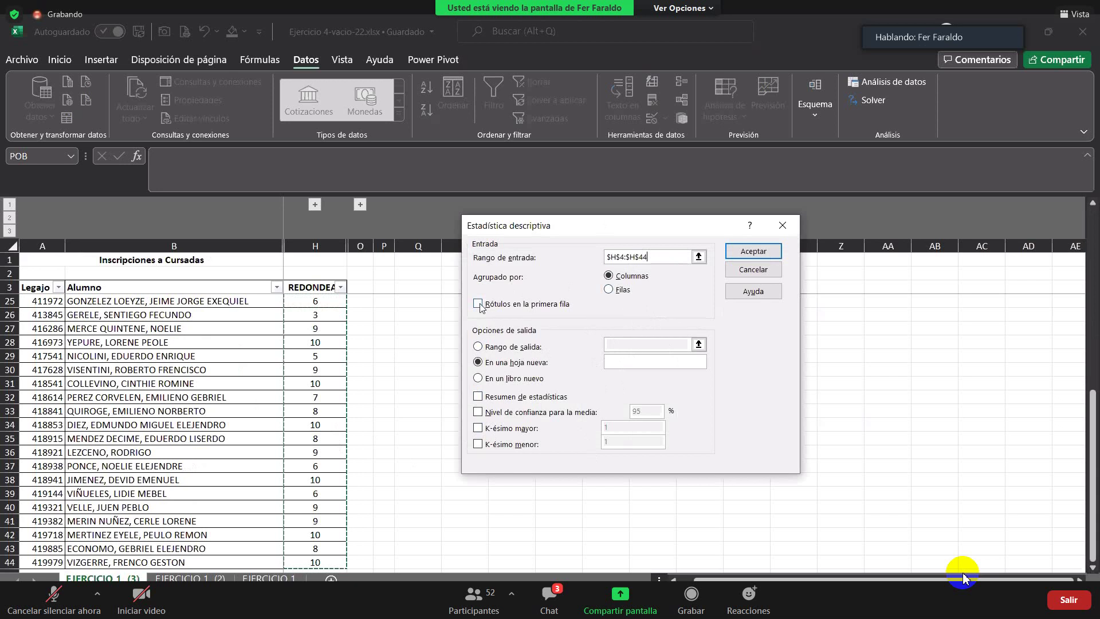
Send the descriptive statistics output to a Rango de salida starting at cell $Q$4 of the same sheet
{"action": "scroll", "coordinate": [330, 304], "scroll_direction": "up", "scroll_amount": 6}
{"action": "scroll", "coordinate": [332, 395], "scroll_direction": "up", "scroll_amount": 1}
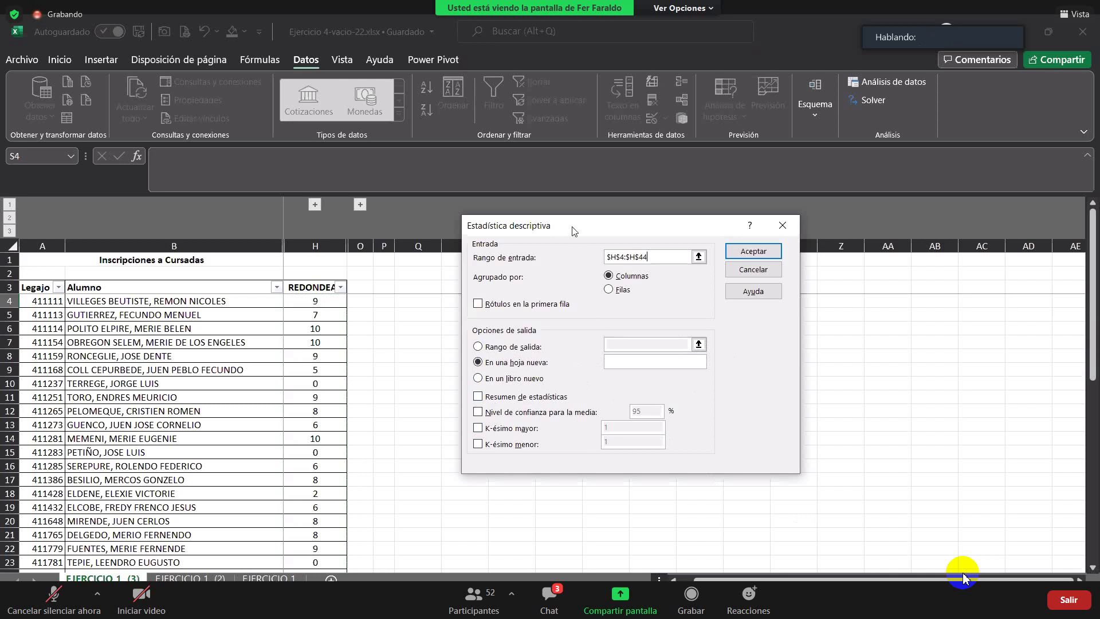
{"action": "left_click_drag", "start_coordinate": [574, 230], "coordinate": [644, 248]}
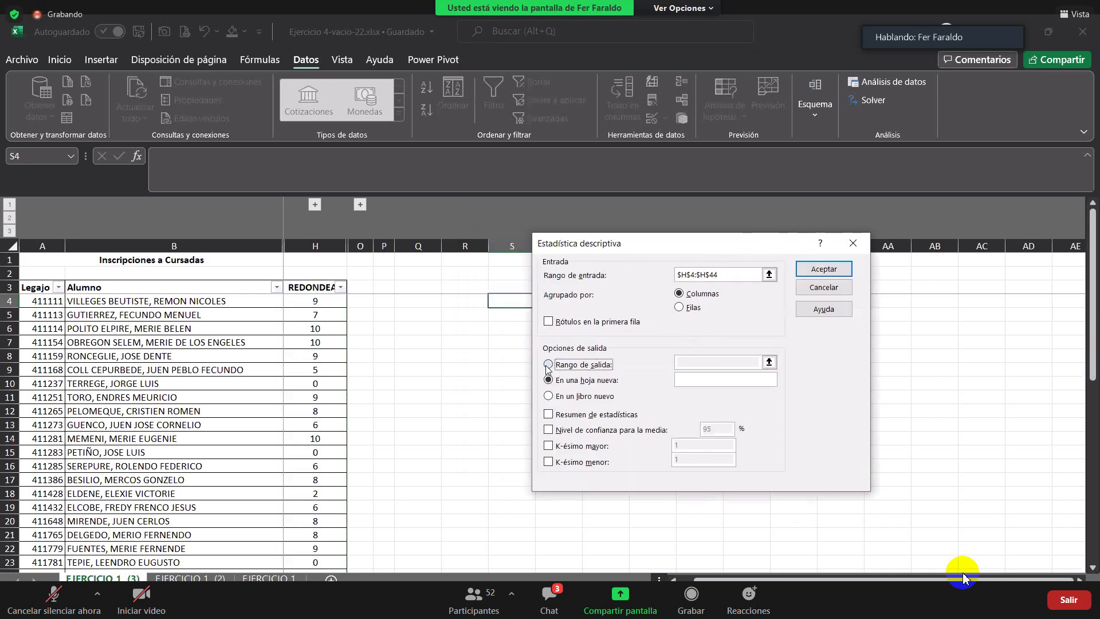
{"action": "left_click", "coordinate": [548, 364]}
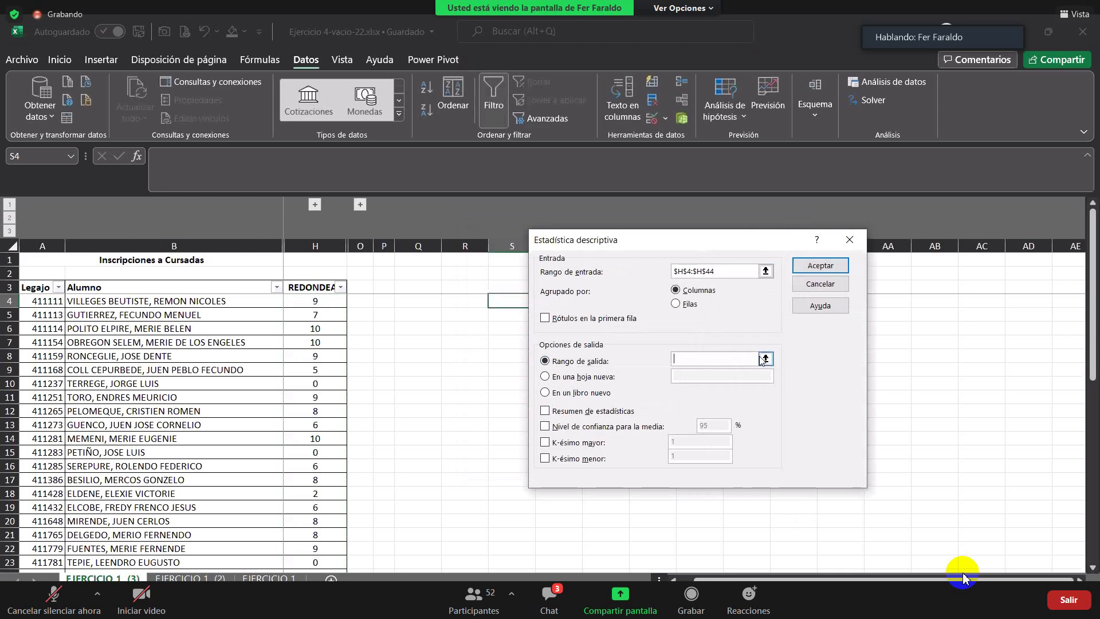
{"action": "left_click", "coordinate": [769, 362]}
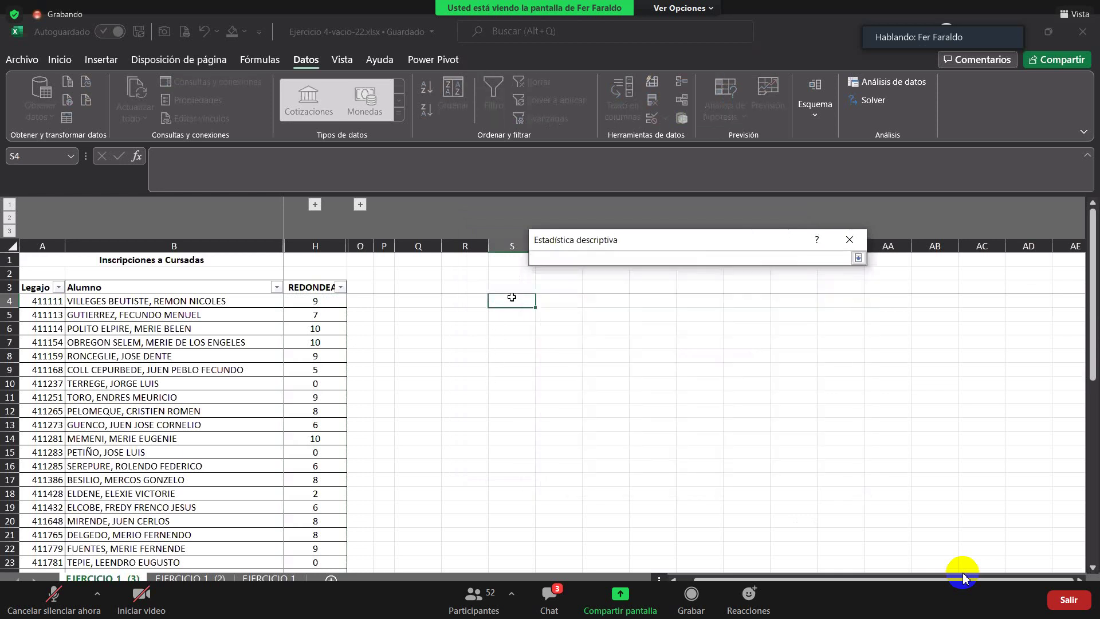
{"action": "left_click", "coordinate": [475, 305]}
{"action": "left_click", "coordinate": [432, 304]}
{"action": "left_click", "coordinate": [858, 259]}
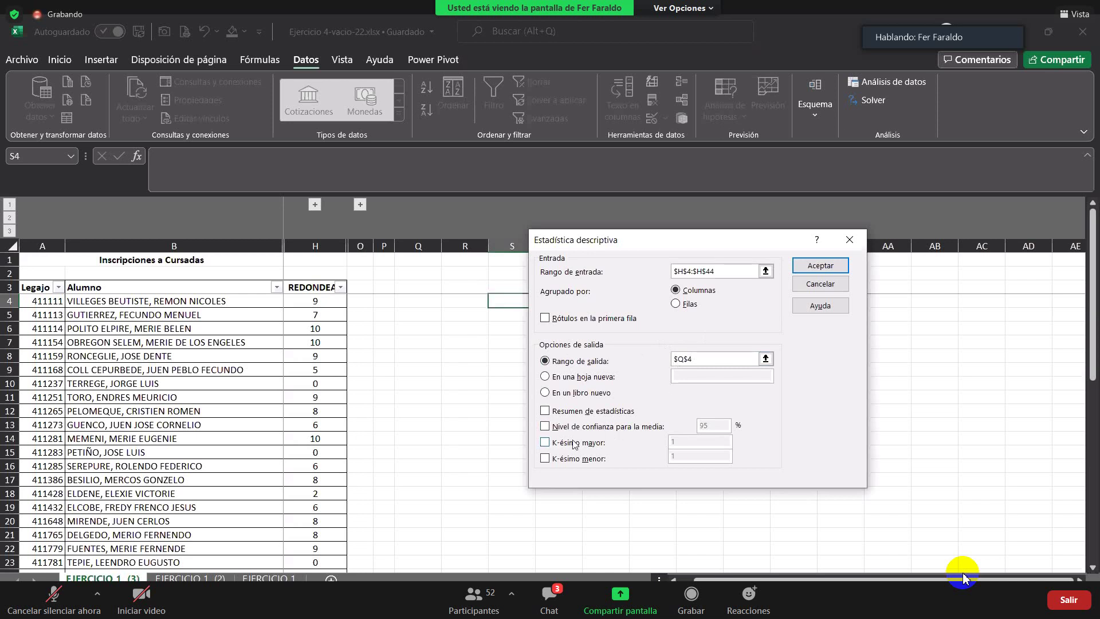
Include the Resumen de estadísticas, generate the results table and auto-fit column Q to its labels
{"action": "left_click", "coordinate": [547, 412]}
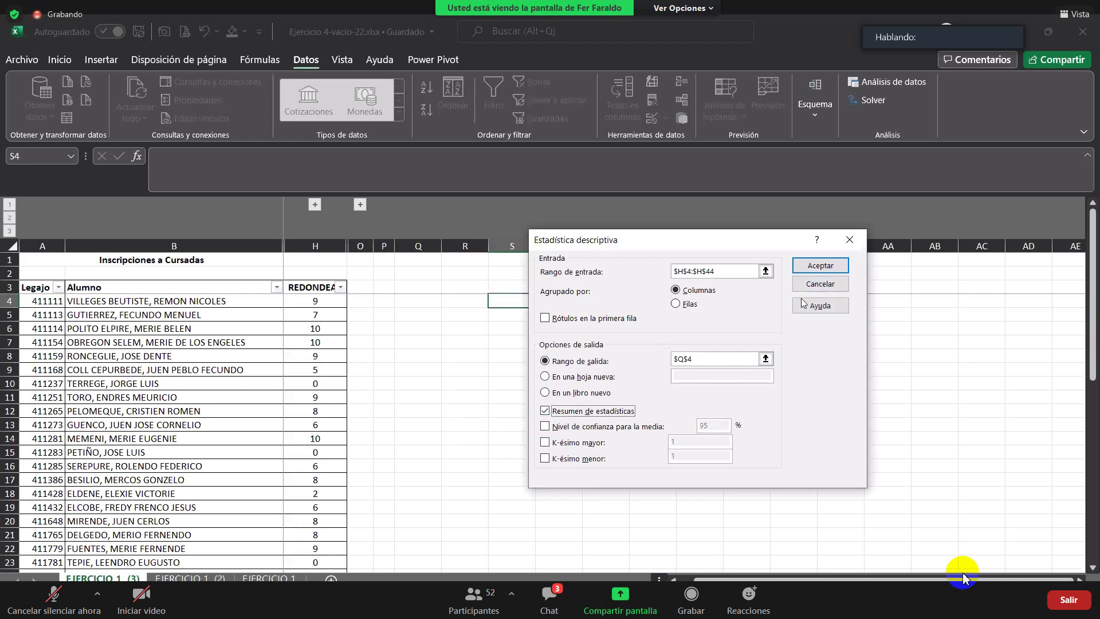
{"action": "left_click", "coordinate": [807, 271]}
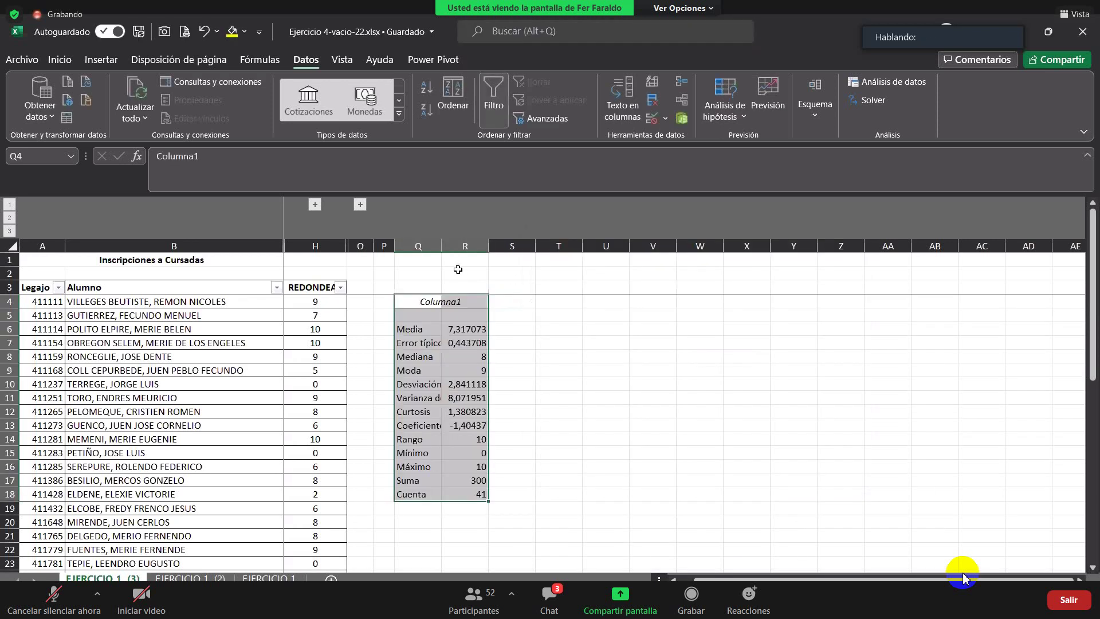
{"action": "double_click", "coordinate": [450, 253]}
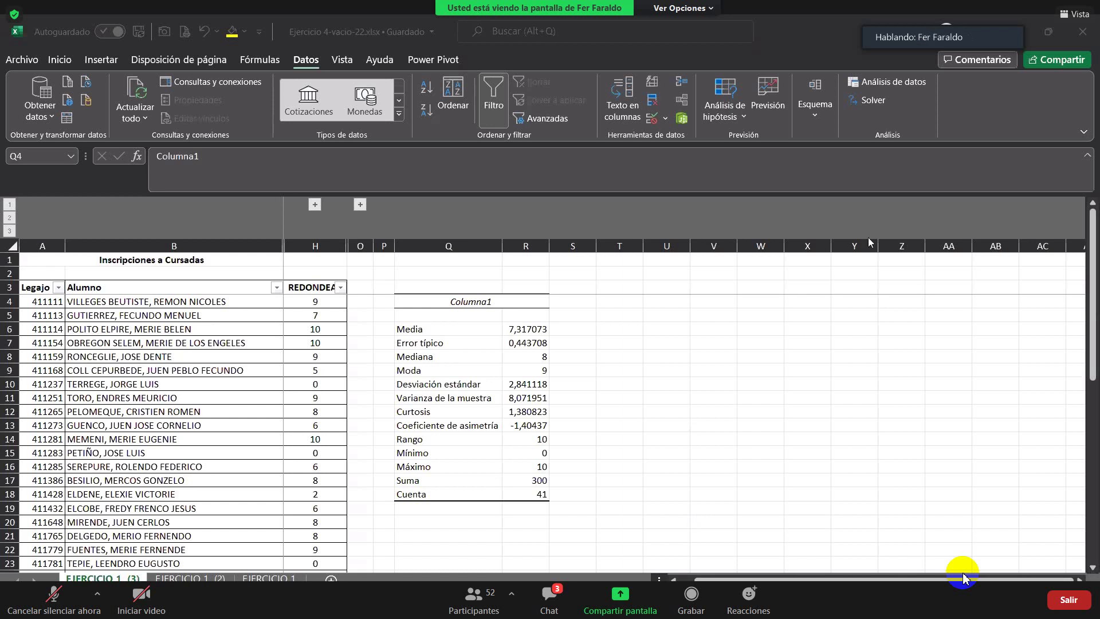
Reopen the Estadística descriptiva settings to review the input range, output range and summary option, and cancel without running it
{"action": "key", "text": "ctrl+a"}
{"action": "left_click", "coordinate": [866, 87]}
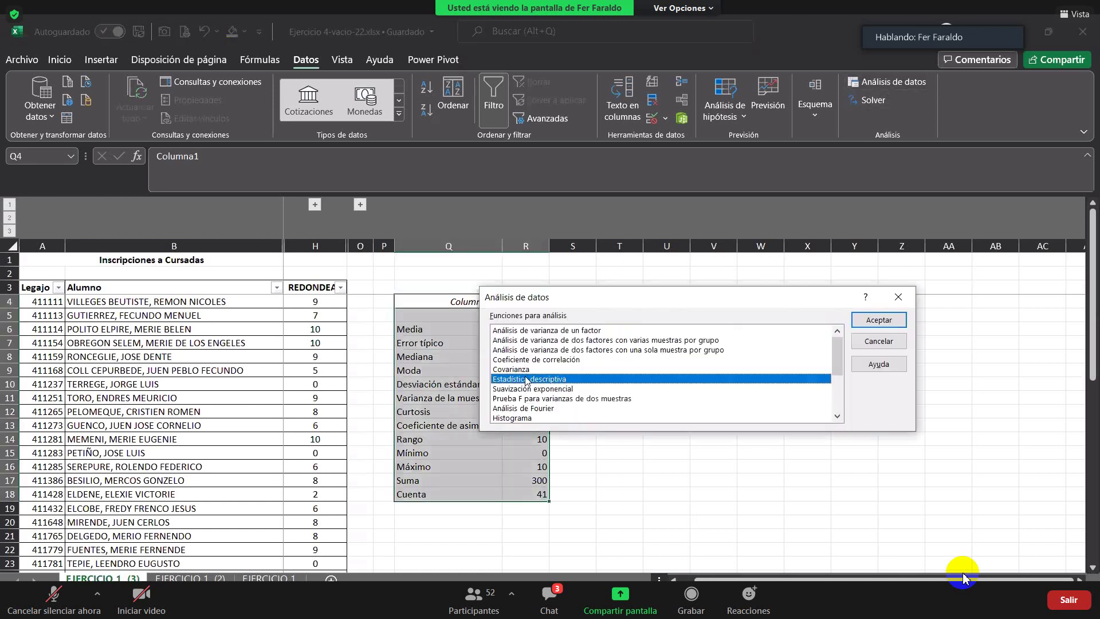
{"action": "key", "text": "Return"}
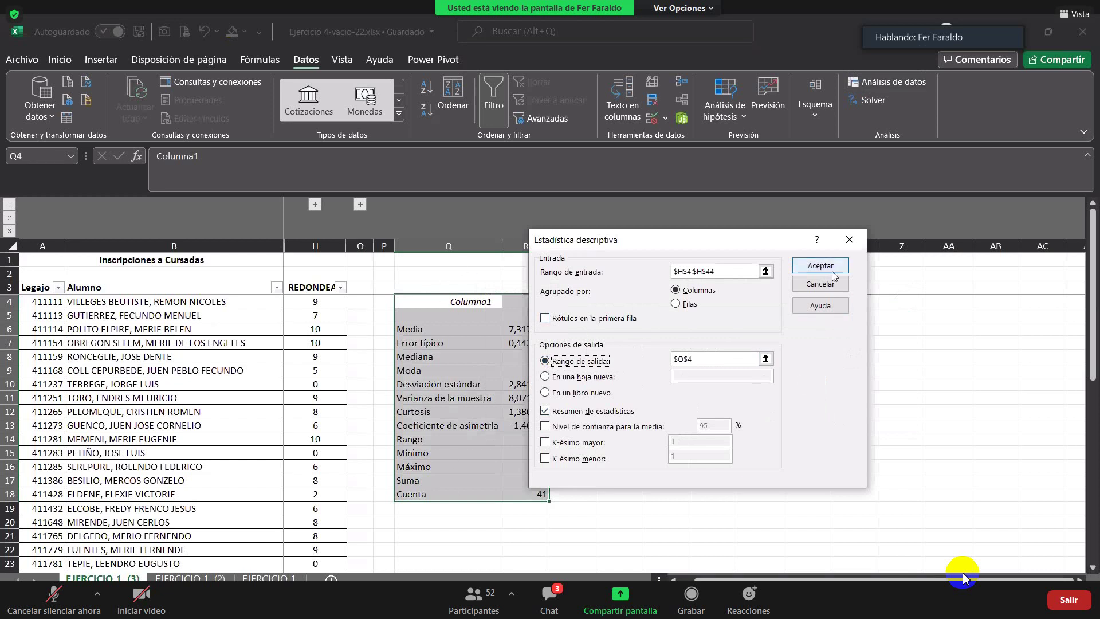
{"action": "left_click", "coordinate": [848, 242]}
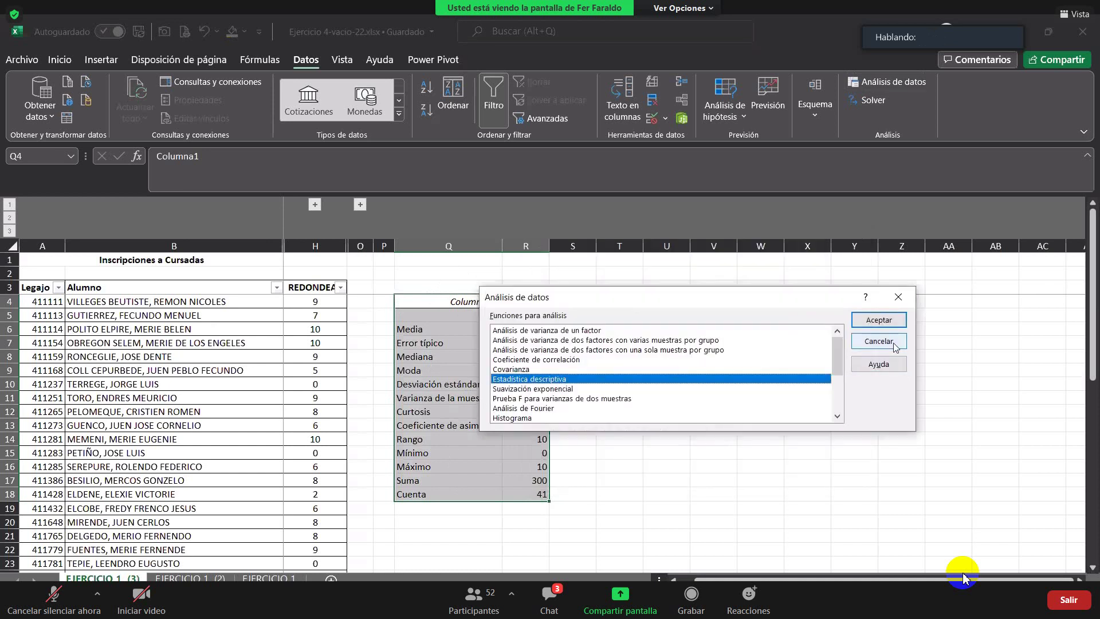
{"action": "left_click", "coordinate": [892, 342]}
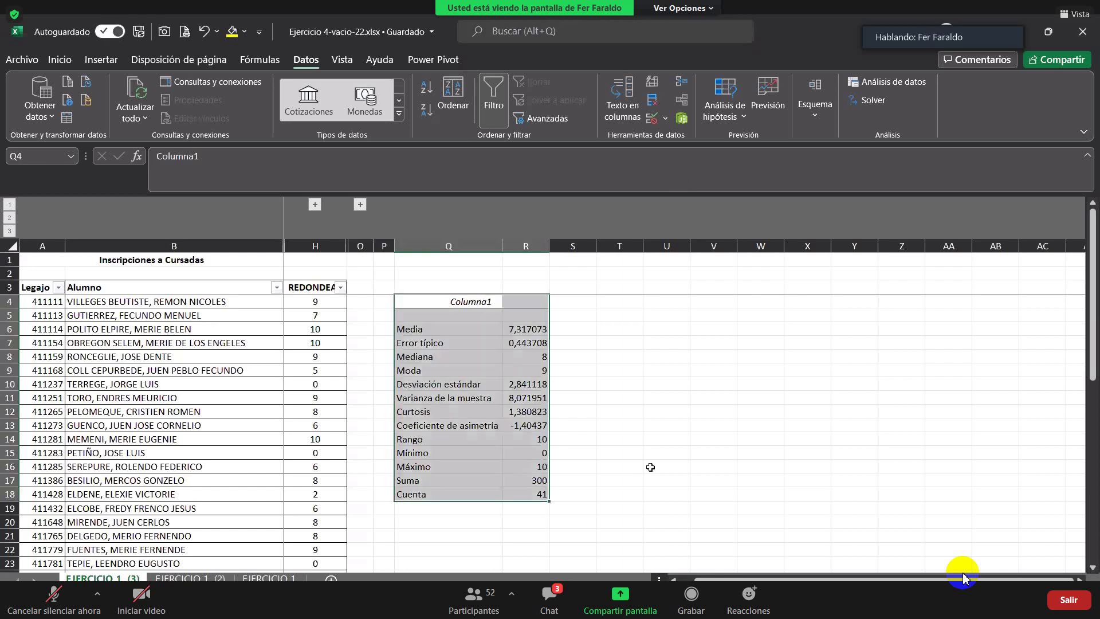
Compare the Media in R6 with the PROMEDIO formula result on sheet EJERCICIO 1 (2)
{"action": "left_click", "coordinate": [622, 427]}
{"action": "left_click", "coordinate": [470, 436]}
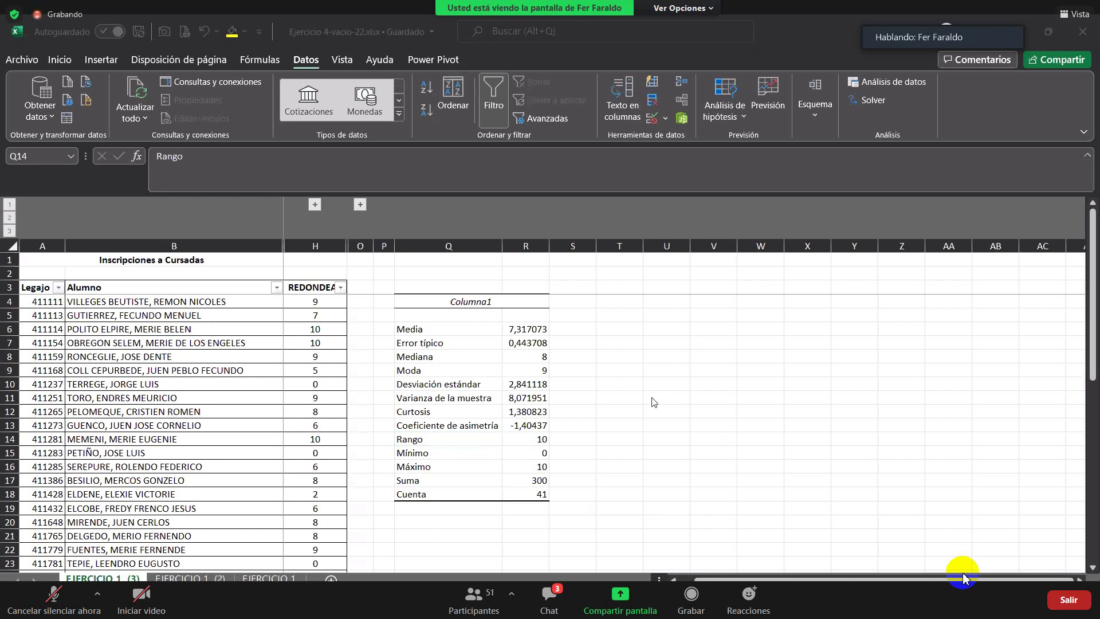
{"action": "left_click", "coordinate": [447, 329]}
{"action": "key", "text": "Right"}
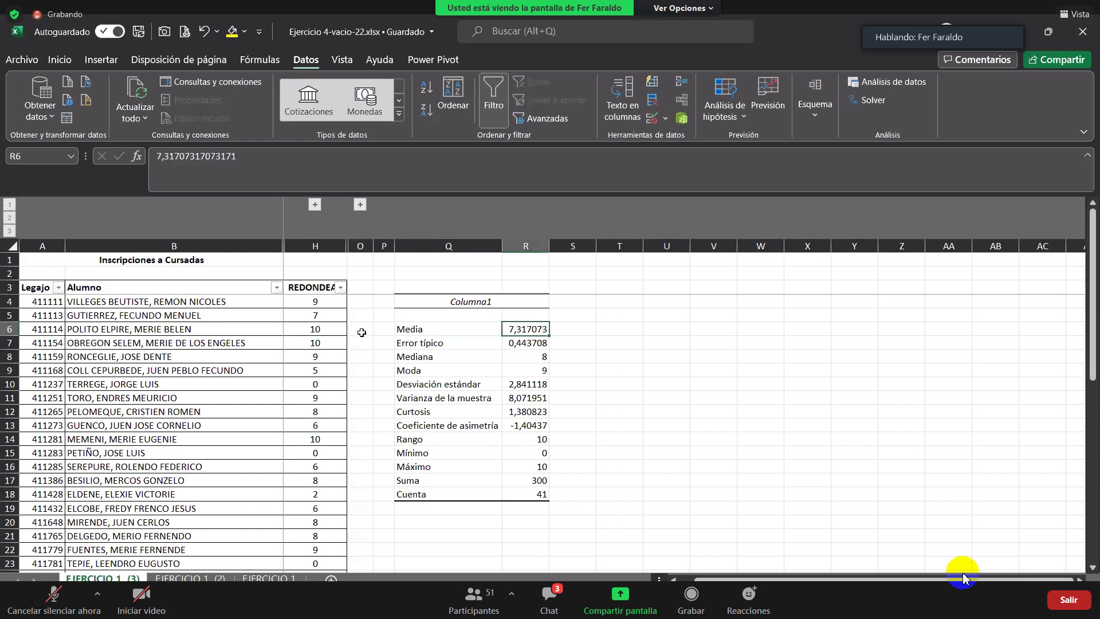
{"action": "left_click", "coordinate": [191, 578]}
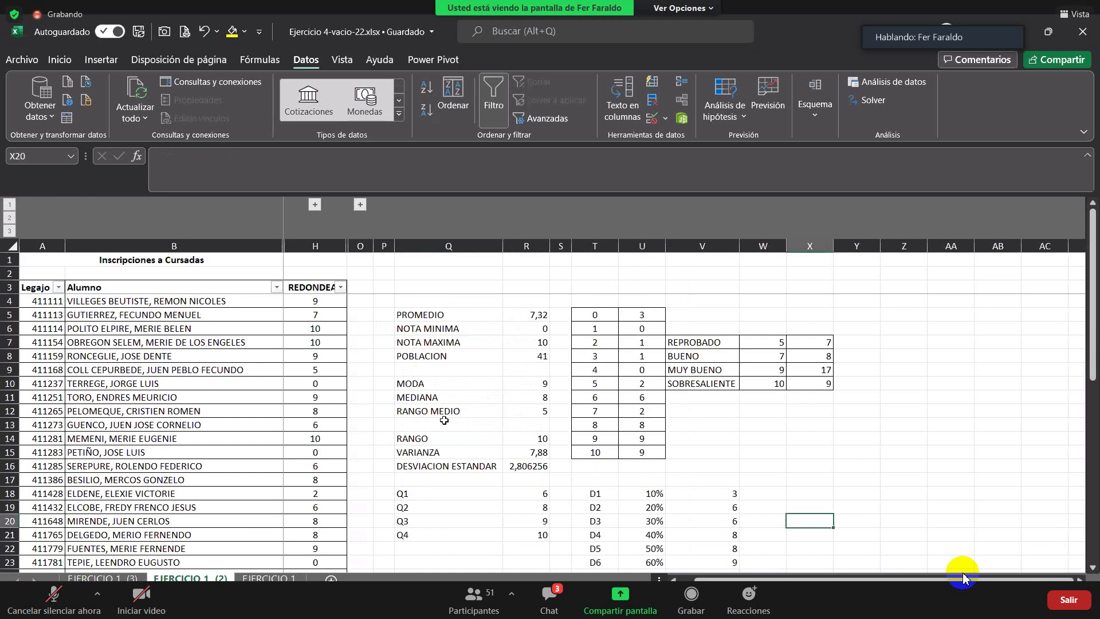
{"action": "left_click", "coordinate": [531, 316]}
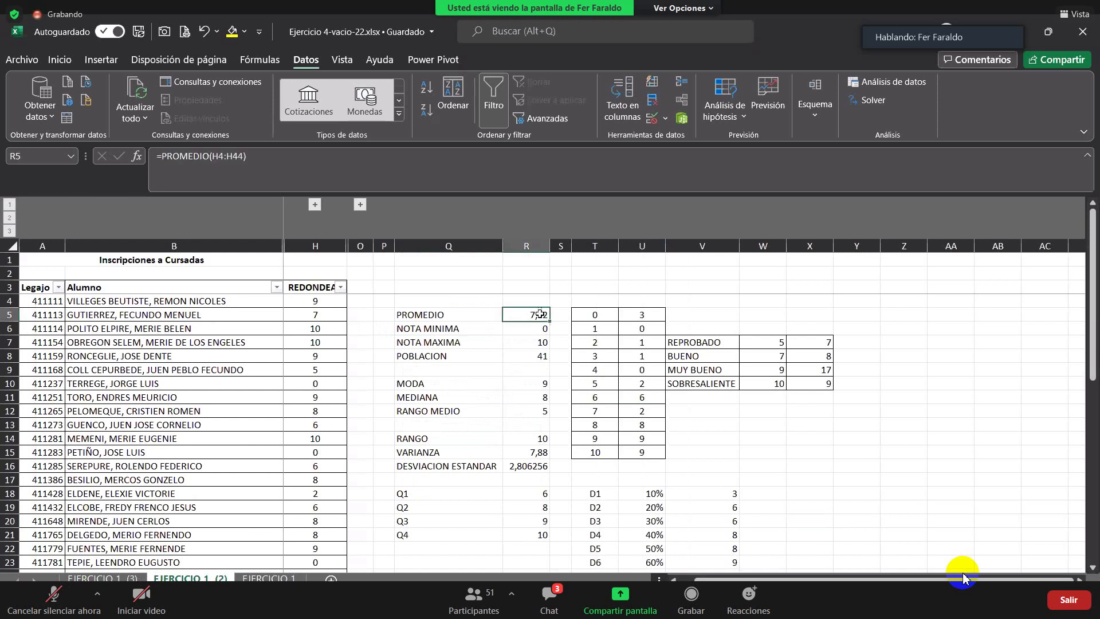
{"action": "left_click", "coordinate": [119, 578]}
Compare the Mediana and Moda of the generated table with the MEDIANA and MODA cells on sheet EJERCICIO 1 (2)
{"action": "left_click", "coordinate": [541, 344]}
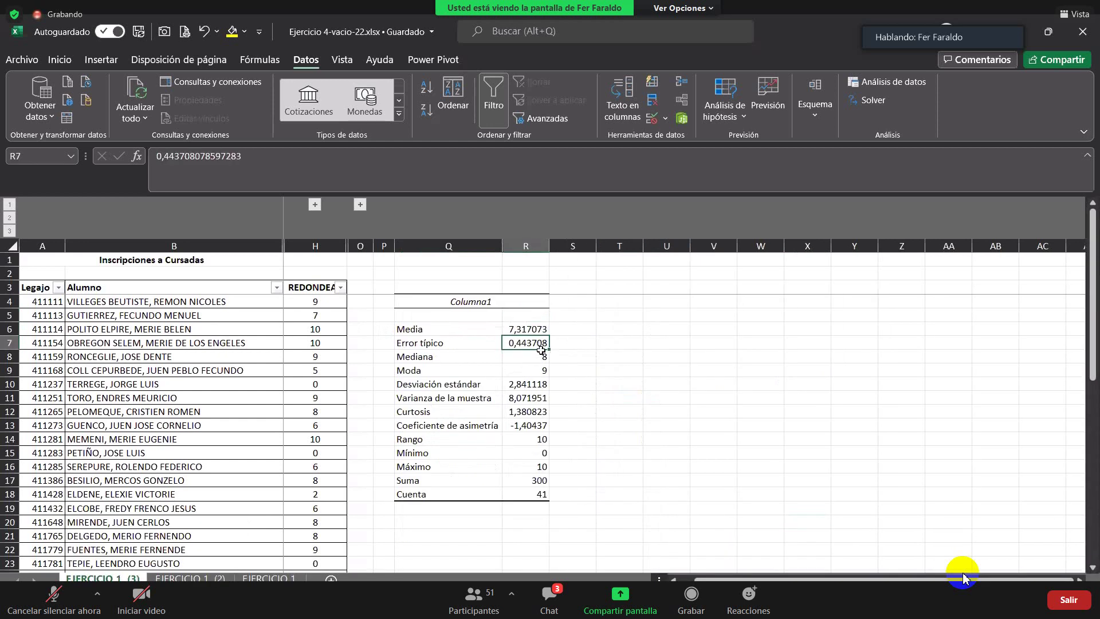
{"action": "left_click", "coordinate": [529, 355]}
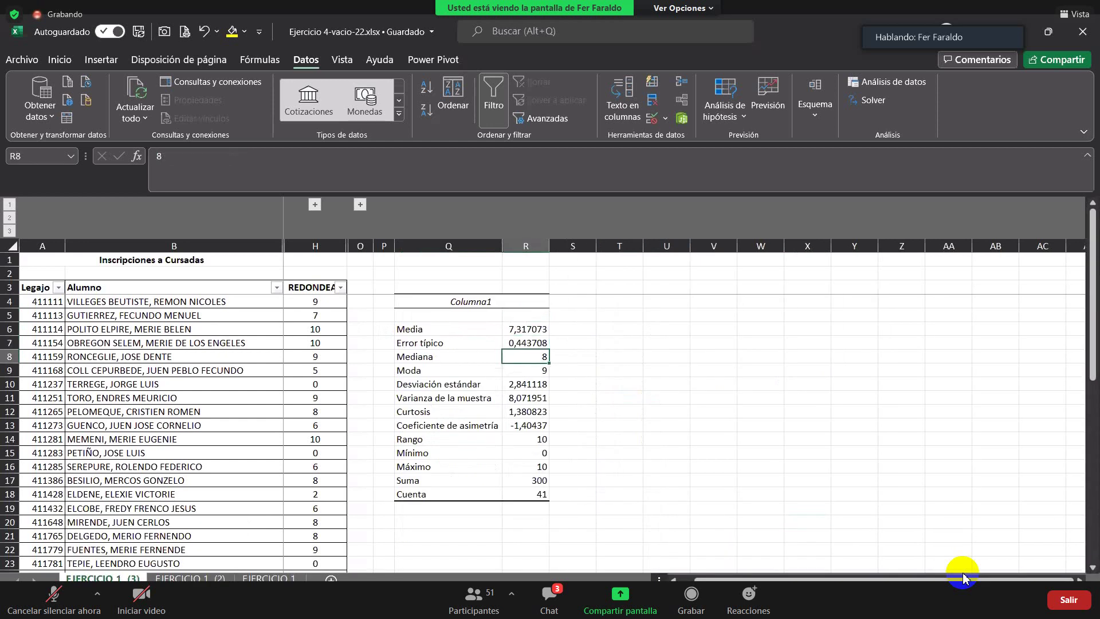
{"action": "left_click", "coordinate": [190, 578]}
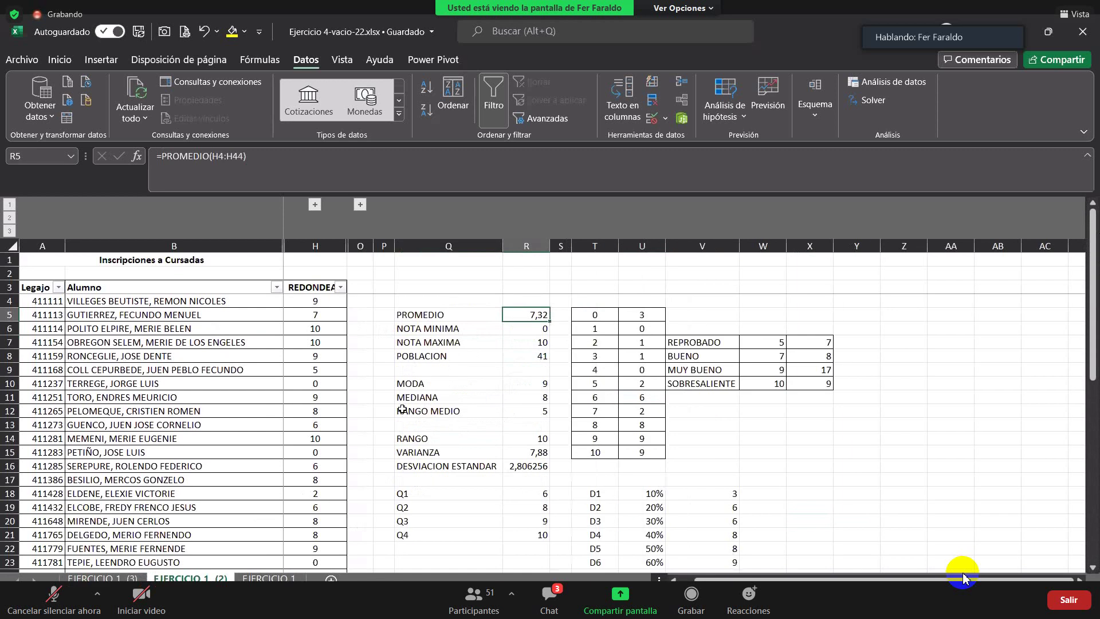
{"action": "left_click", "coordinate": [524, 397]}
{"action": "left_click", "coordinate": [102, 578]}
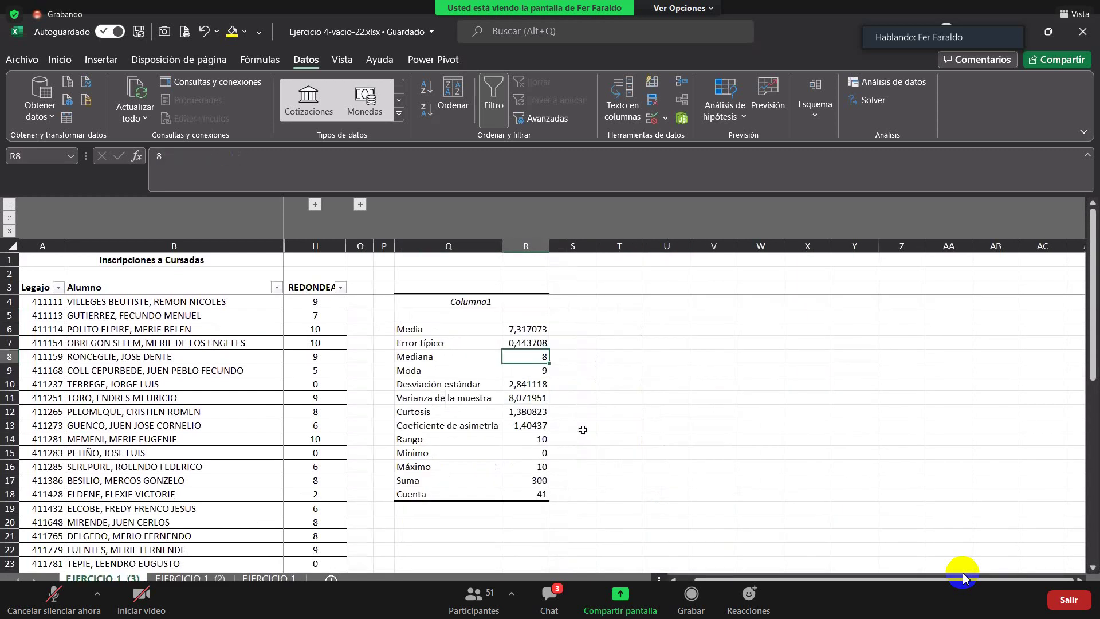
{"action": "left_click", "coordinate": [516, 377]}
{"action": "left_click", "coordinate": [189, 578]}
{"action": "left_click", "coordinate": [535, 381]}
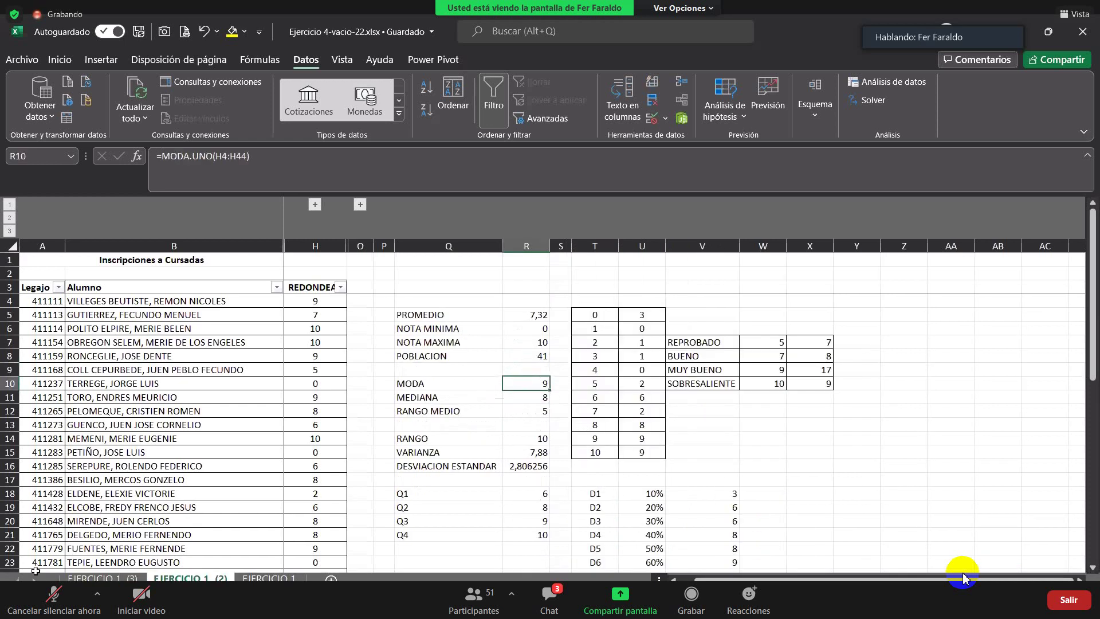
{"action": "left_click", "coordinate": [95, 576]}
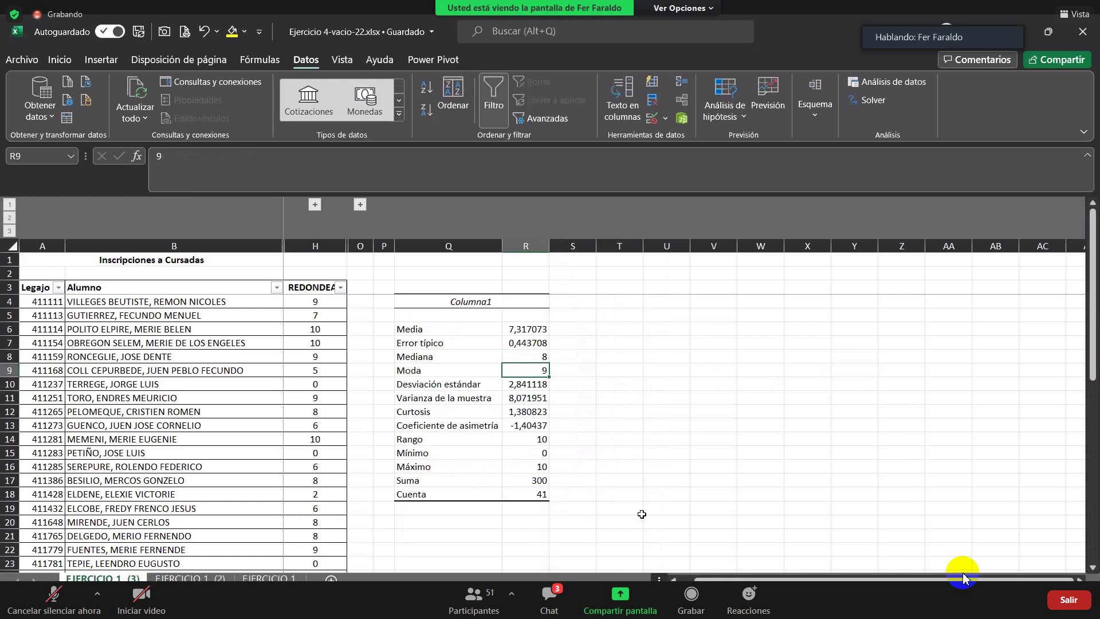
Review the generated statistics from Media to Cuenta against the formula-based measures on sheet EJERCICIO 1 (2)
{"action": "left_click_drag", "start_coordinate": [447, 301], "coordinate": [541, 502]}
{"action": "left_click", "coordinate": [492, 522]}
{"action": "left_click_drag", "start_coordinate": [405, 329], "coordinate": [533, 411]}
{"action": "mouse_move", "coordinate": [535, 498]}
{"action": "left_mouse_down"}
{"action": "mouse_move", "coordinate": [535, 513]}
{"action": "mouse_move", "coordinate": [531, 484]}
{"action": "mouse_move", "coordinate": [533, 496]}
{"action": "left_mouse_up"}
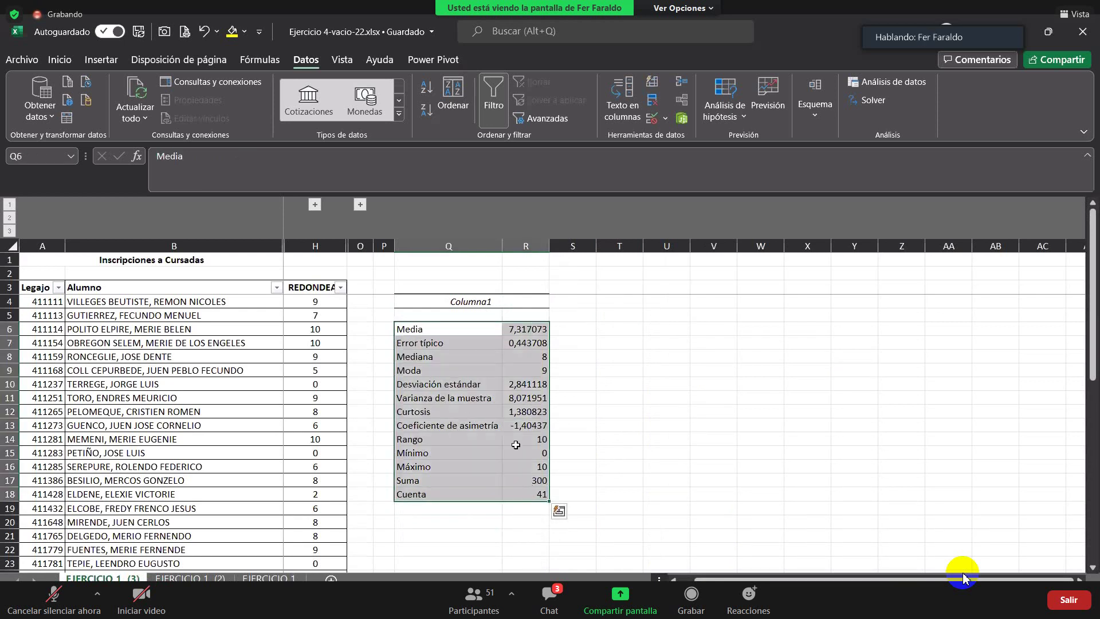
{"action": "left_click", "coordinate": [462, 492]}
{"action": "left_click", "coordinate": [197, 579]}
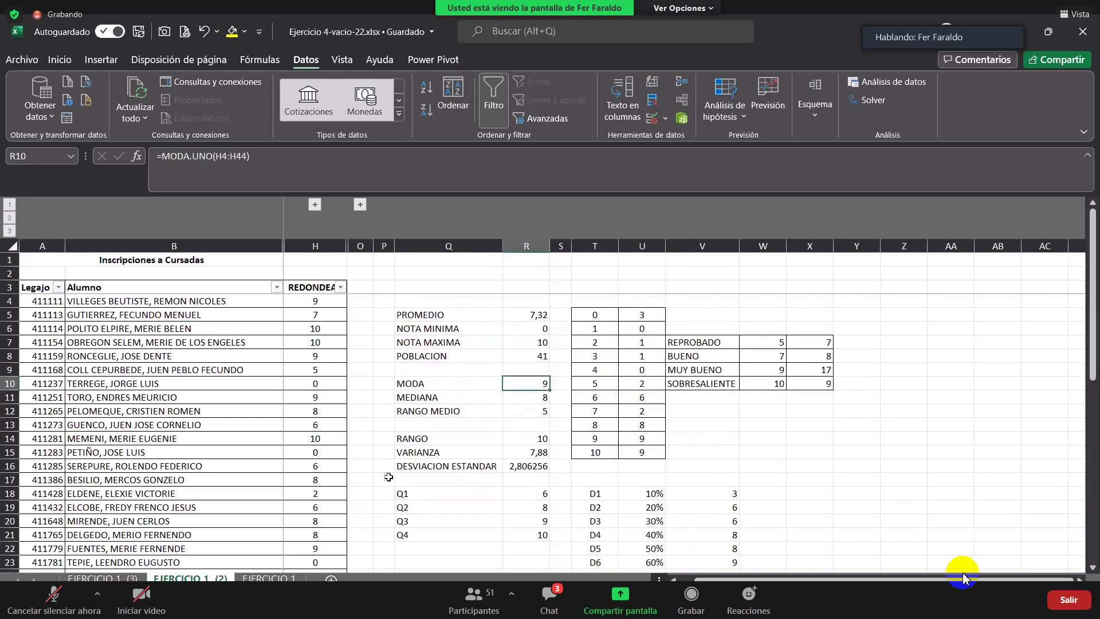
{"action": "left_click", "coordinate": [102, 578]}
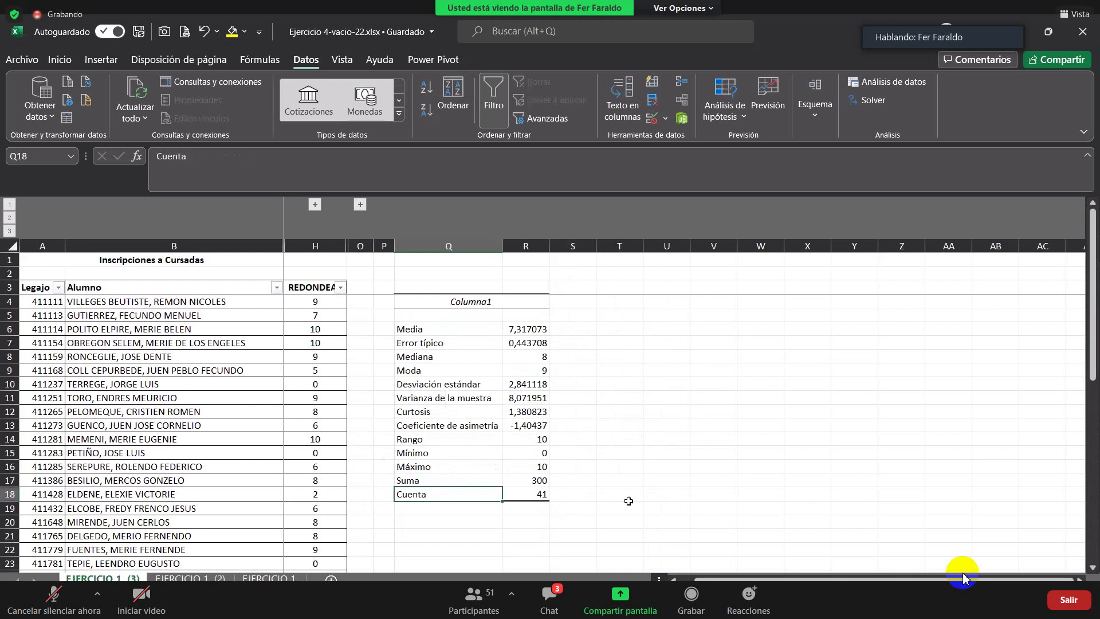
Examine the Suma, Rango, Mínimo and Máximo entries of the generated statistics table
{"action": "left_click", "coordinate": [489, 482]}
{"action": "left_click", "coordinate": [524, 455]}
{"action": "left_click", "coordinate": [523, 440]}
{"action": "key", "text": "Down"}
{"action": "key", "text": "Left"}
{"action": "key", "text": "Right"}
{"action": "key", "text": "Down"}
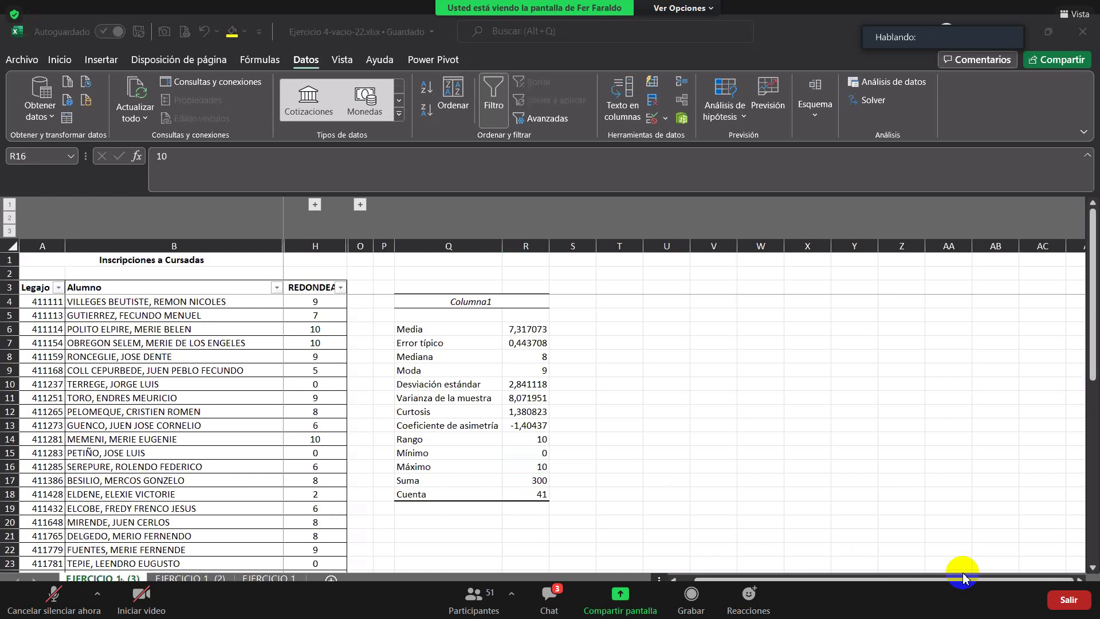
{"action": "left_click", "coordinate": [964, 576]}
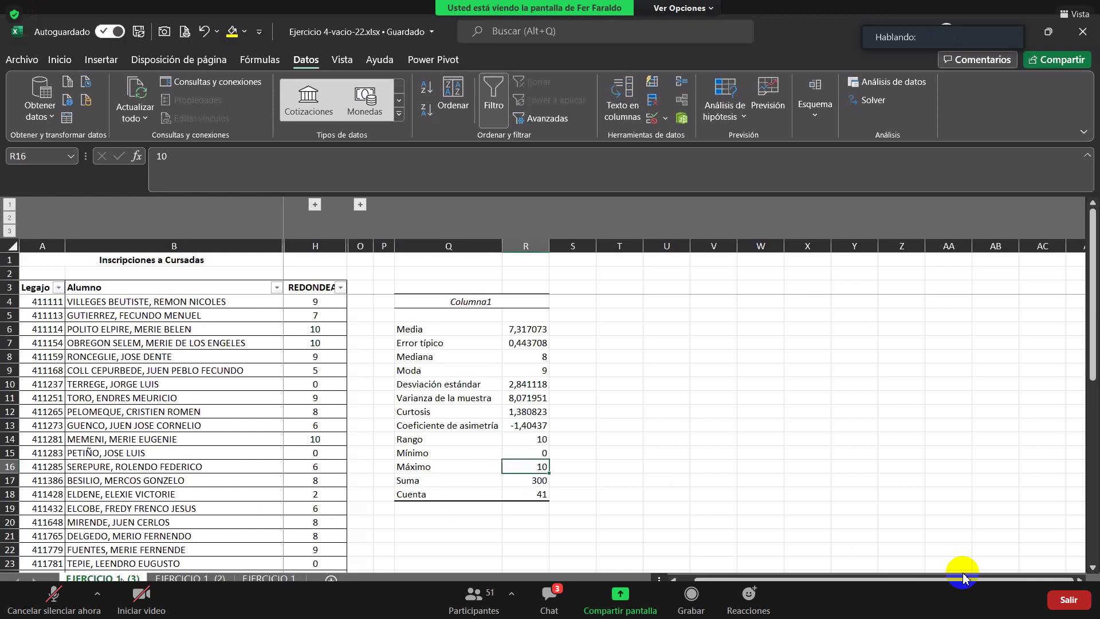
Create a copy of sheet EJERCICIO 1 (3), placed before it in the same workbook
{"action": "right_click", "coordinate": [121, 579]}
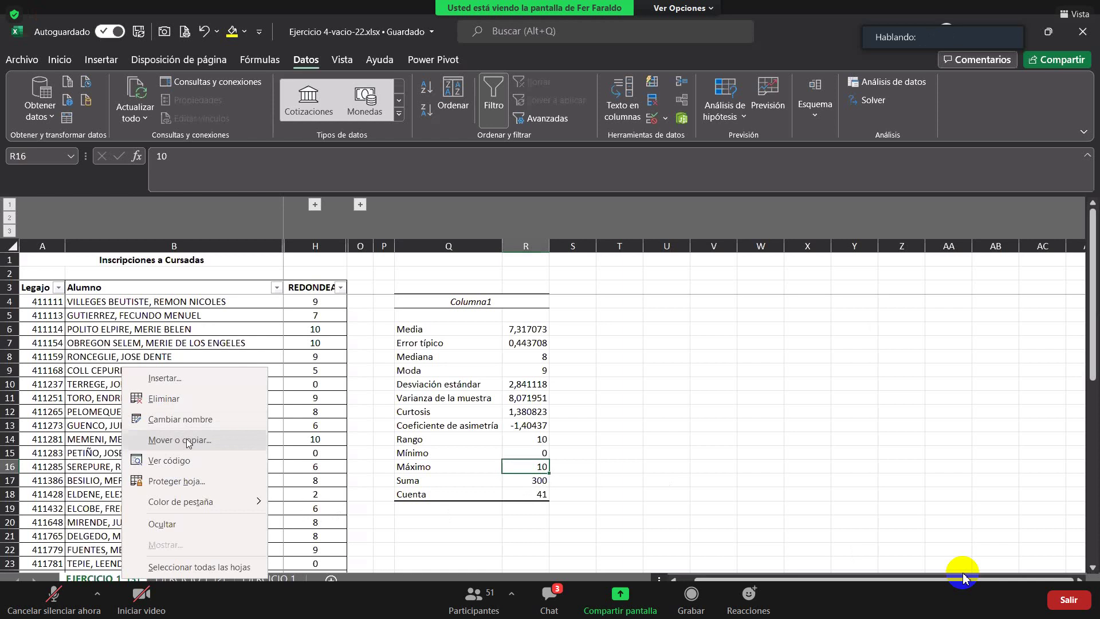
{"action": "left_click", "coordinate": [189, 447]}
{"action": "left_click", "coordinate": [118, 520]}
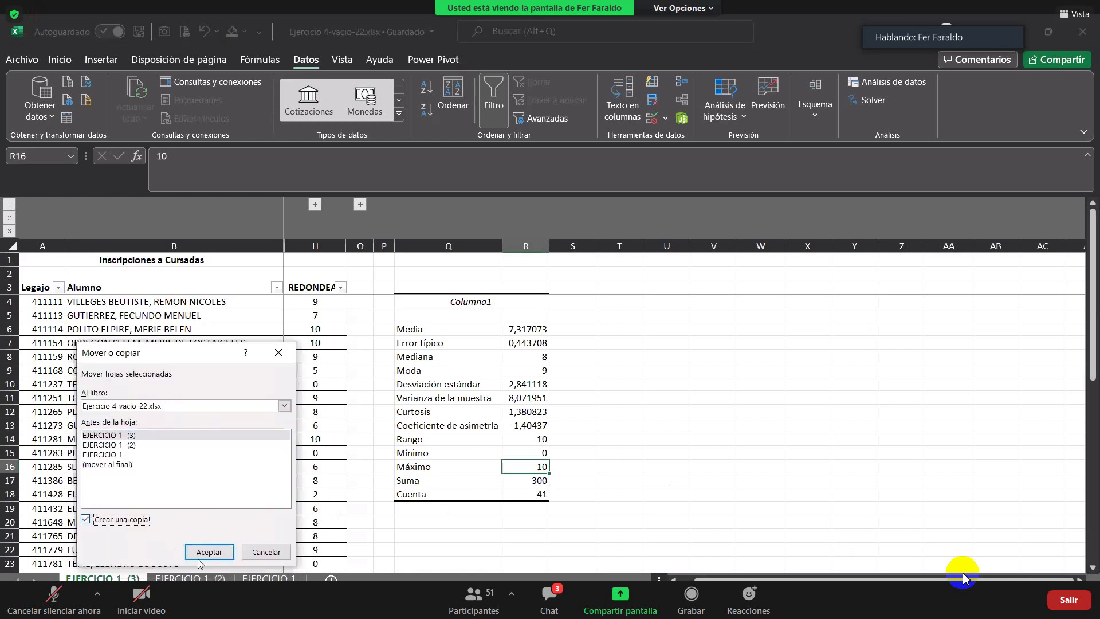
{"action": "left_click", "coordinate": [199, 559]}
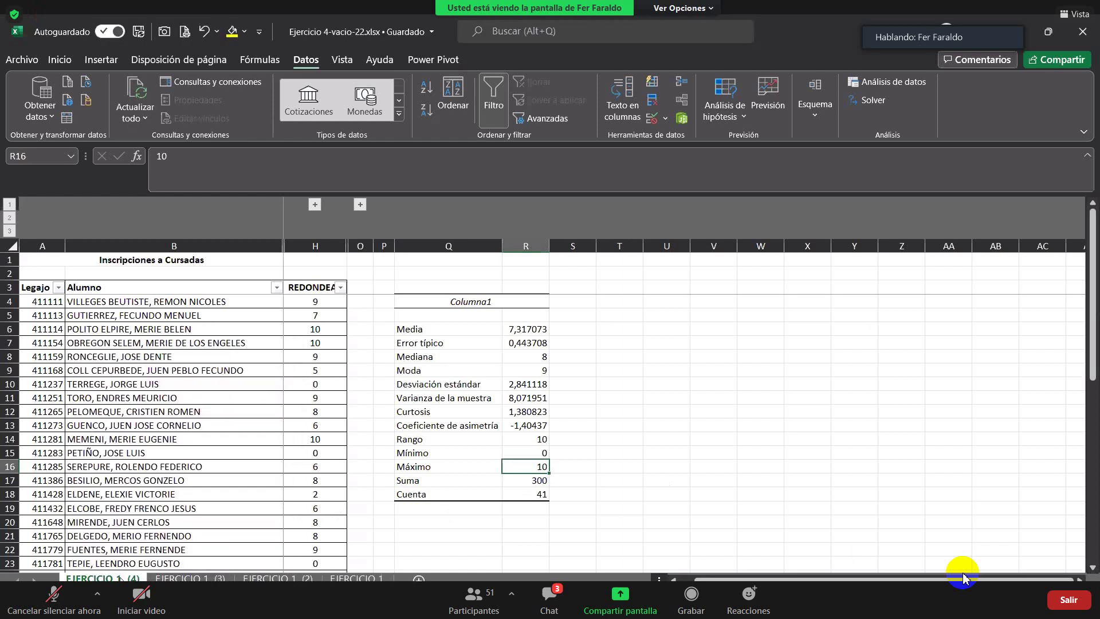
Delete columns Q and R with the statistics table from the copied sheet EJERCICIO 1 (4)
{"action": "left_click", "coordinate": [415, 417]}
{"action": "left_click", "coordinate": [419, 241]}
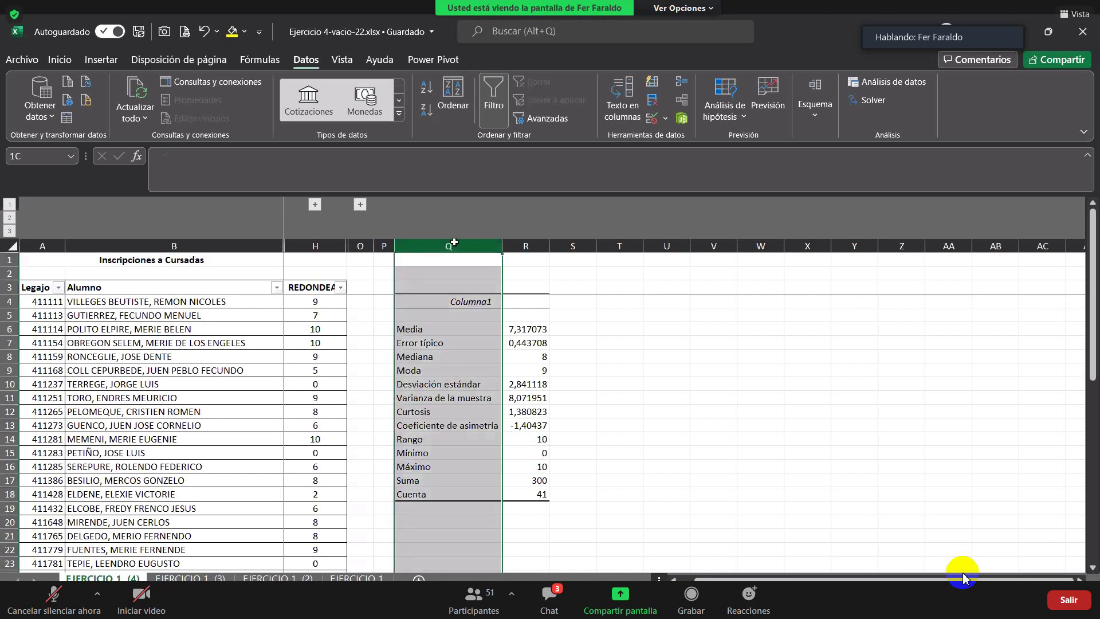
{"action": "left_click_drag", "start_coordinate": [513, 236], "coordinate": [513, 238]}
{"action": "right_click", "coordinate": [513, 238]}
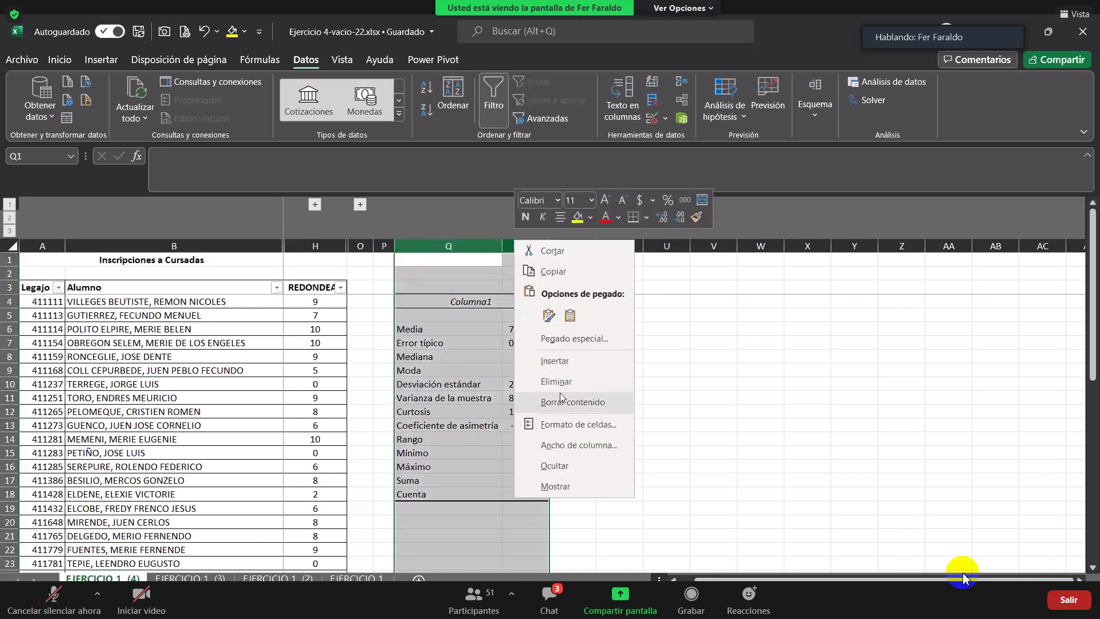
{"action": "left_click", "coordinate": [565, 381]}
{"action": "left_click", "coordinate": [540, 384]}
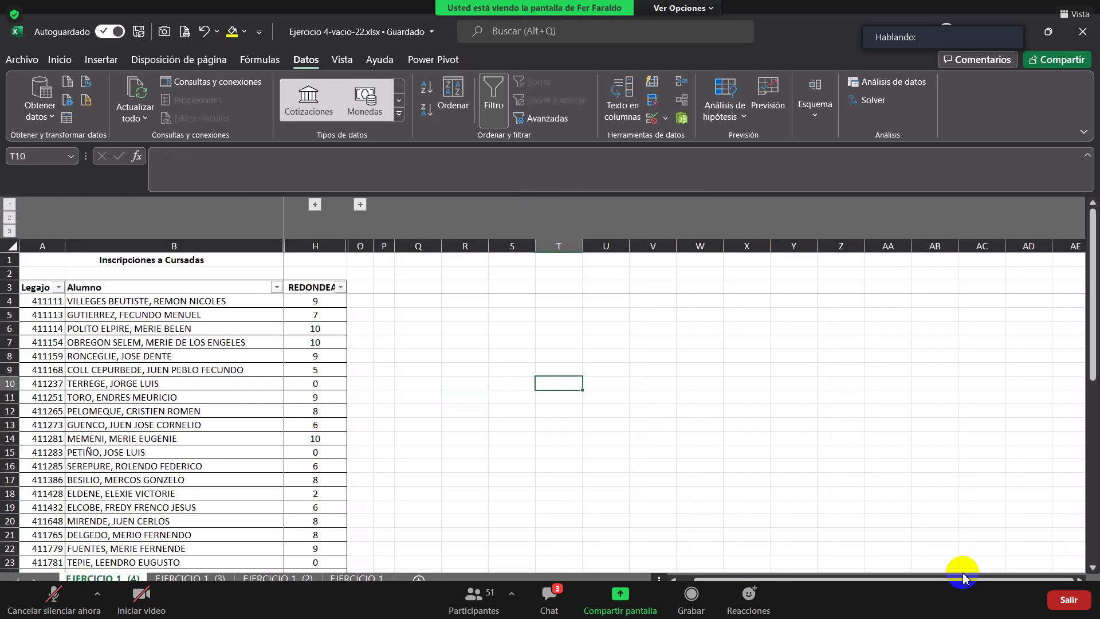
Look at the statistics table on sheet EJERCICIO 1 (3) and return to the cleared sheet EJERCICIO 1 (4)
{"action": "key", "text": "ctrl+Page_Down"}
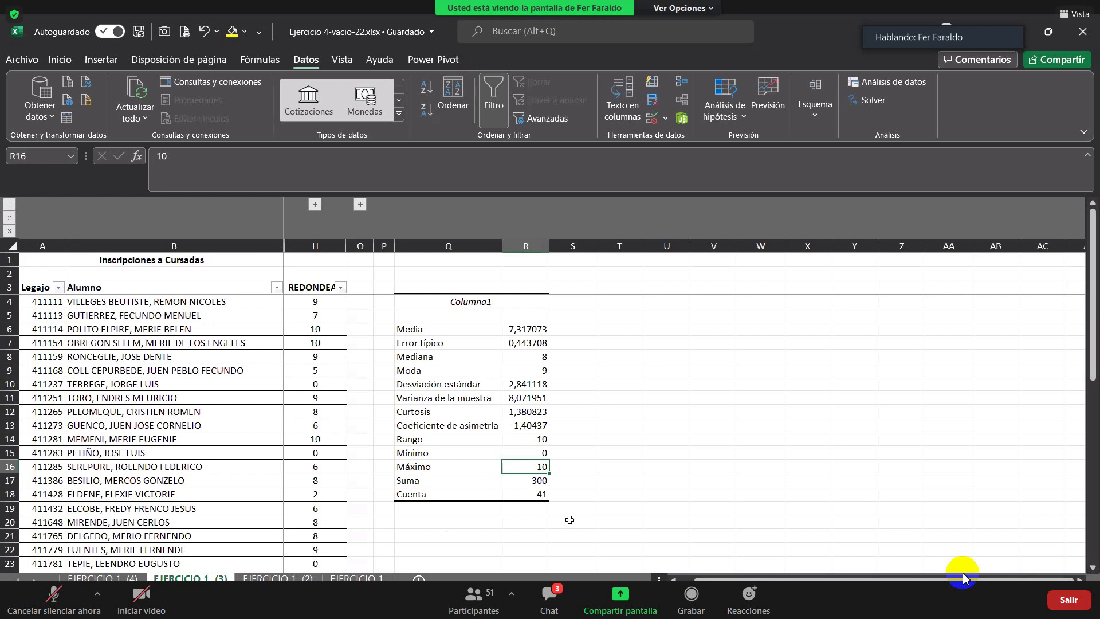
{"action": "left_click", "coordinate": [129, 578]}
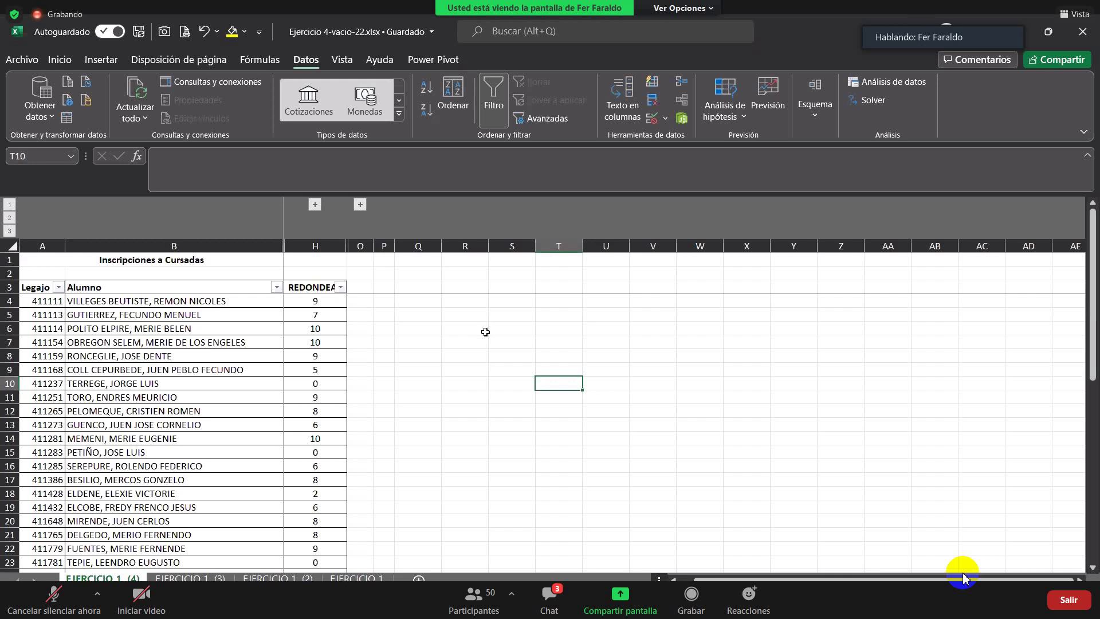
Hide column H with the rounded grades on sheet EJERCICIO 1 (4)
{"action": "left_click", "coordinate": [319, 253]}
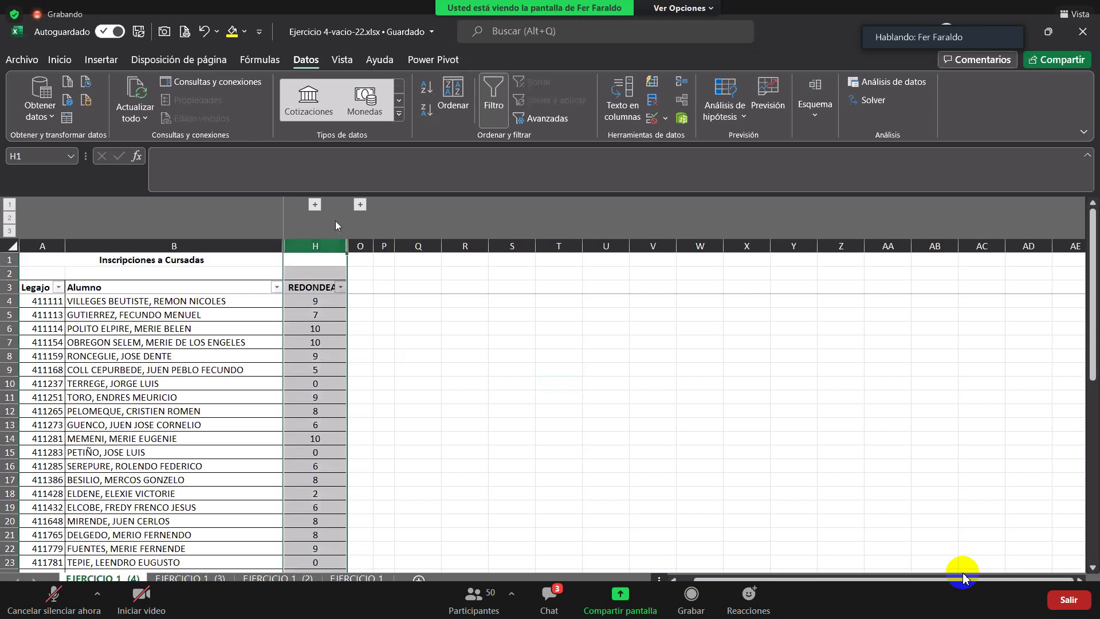
{"action": "right_click", "coordinate": [320, 244]}
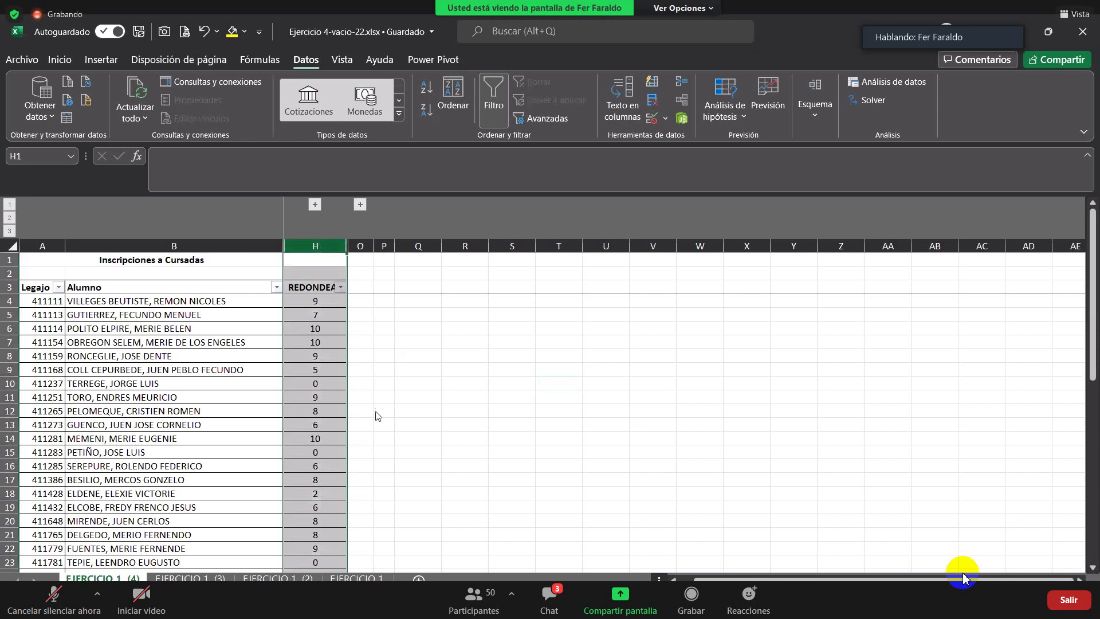
{"action": "left_click", "coordinate": [377, 471]}
Look through the Legajo and Alumno list down to its last row and return to the start
{"action": "left_click", "coordinate": [144, 370]}
{"action": "scroll", "coordinate": [166, 401], "scroll_direction": "down", "scroll_amount": 6}
{"action": "scroll", "coordinate": [171, 405], "scroll_direction": "down", "scroll_amount": 4}
{"action": "scroll", "coordinate": [184, 412], "scroll_direction": "up", "scroll_amount": 10}
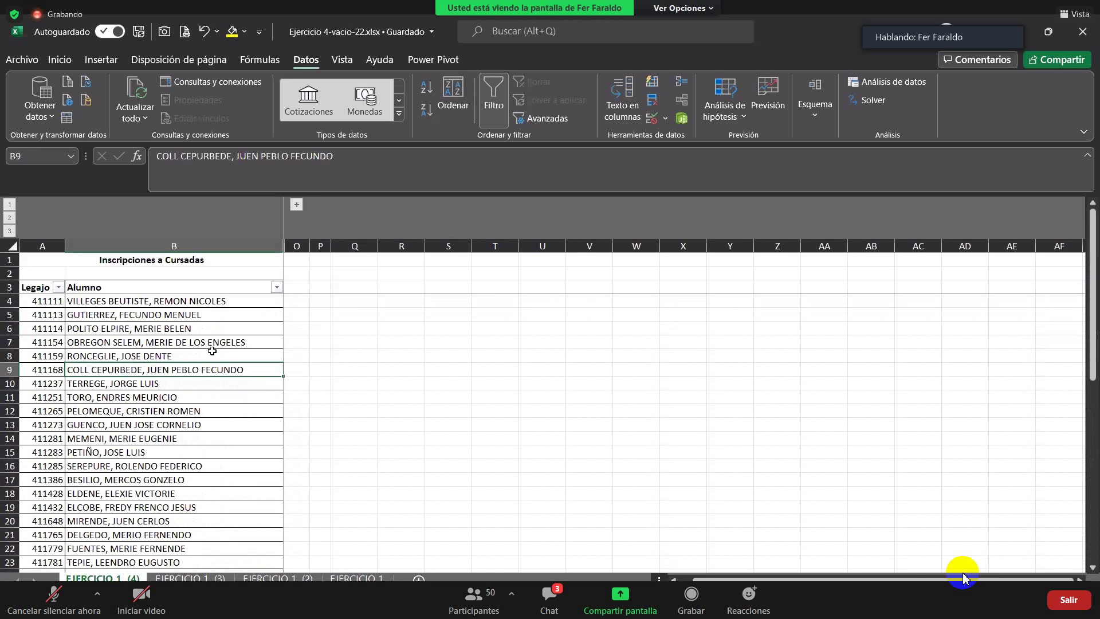
{"action": "scroll", "coordinate": [213, 414], "scroll_direction": "down", "scroll_amount": 8}
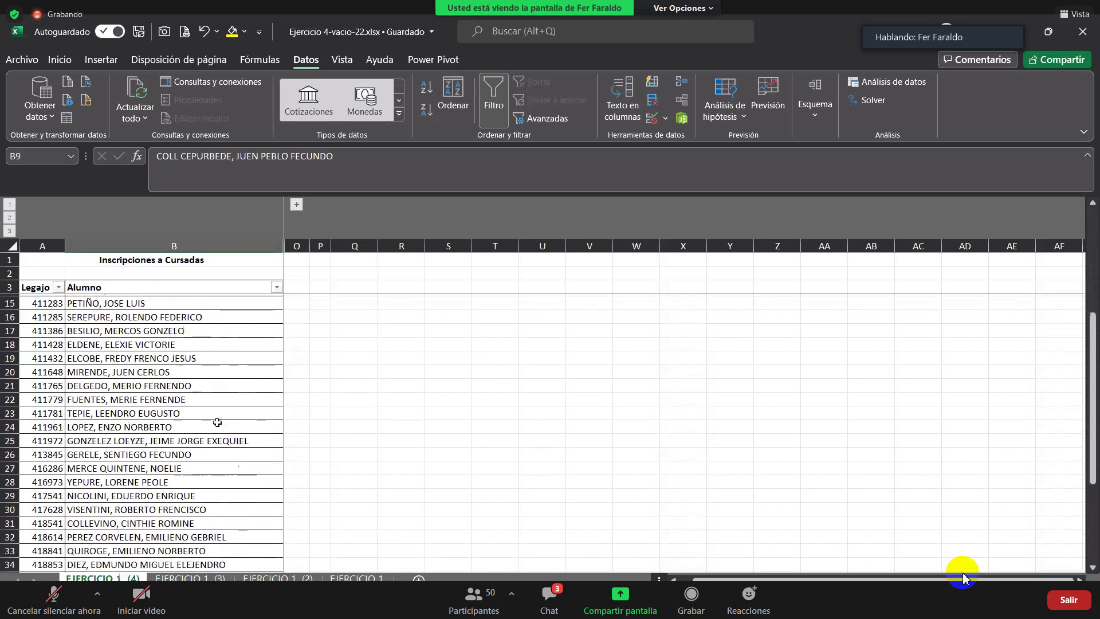
{"action": "scroll", "coordinate": [219, 423], "scroll_direction": "down", "scroll_amount": 1}
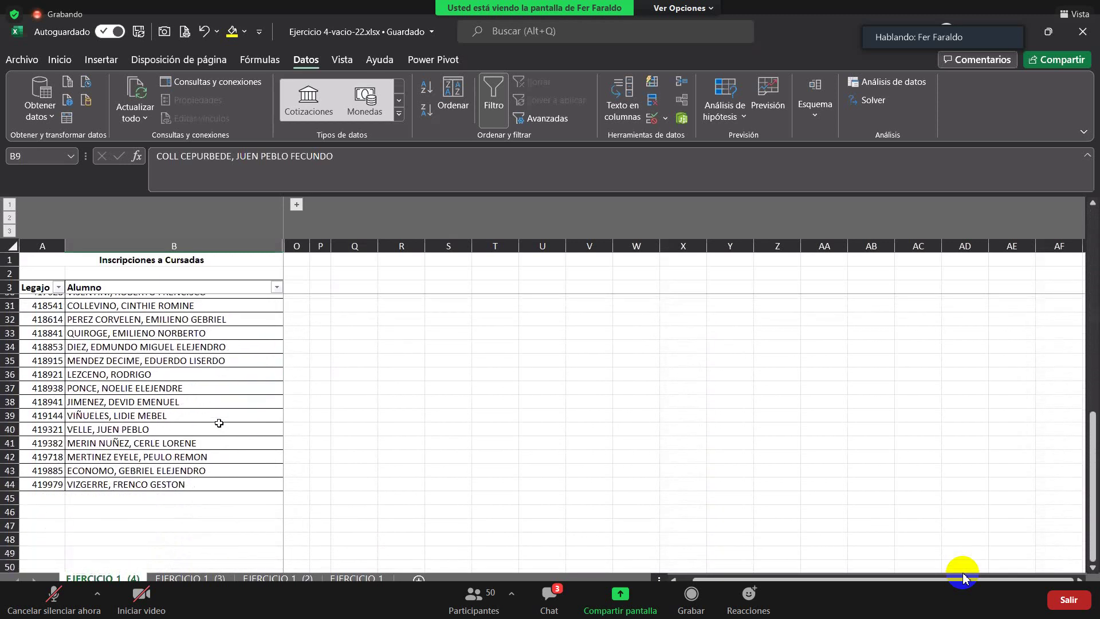
{"action": "scroll", "coordinate": [219, 423], "scroll_direction": "up", "scroll_amount": 9}
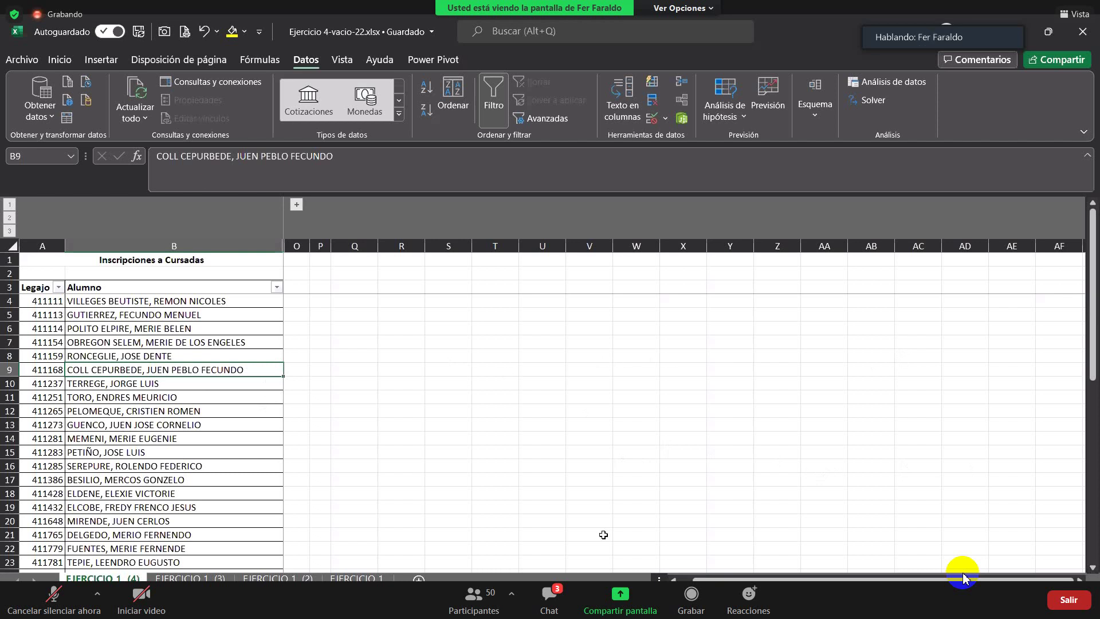
Start the Muestra function from the Análisis de datos tools
{"action": "left_click", "coordinate": [885, 84]}
{"action": "left_click", "coordinate": [838, 417]}
{"action": "left_click", "coordinate": [838, 416]}
{"action": "left_click", "coordinate": [838, 417]}
{"action": "left_click", "coordinate": [838, 417]}
{"action": "left_click", "coordinate": [838, 417]}
{"action": "left_click", "coordinate": [837, 417]}
{"action": "left_click", "coordinate": [838, 416]}
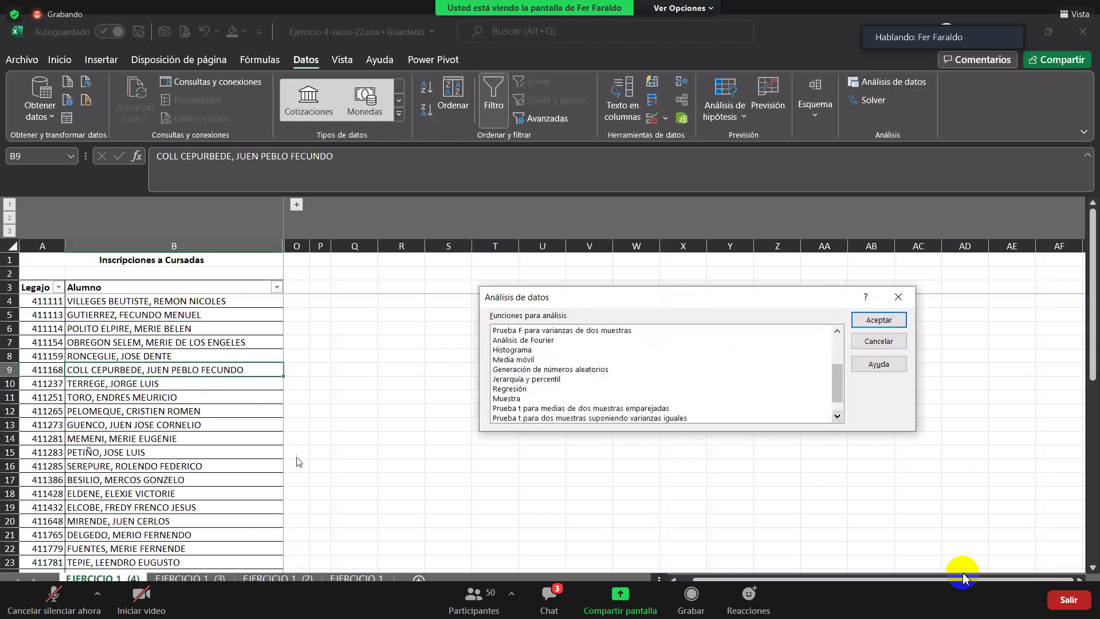
{"action": "left_click", "coordinate": [514, 401]}
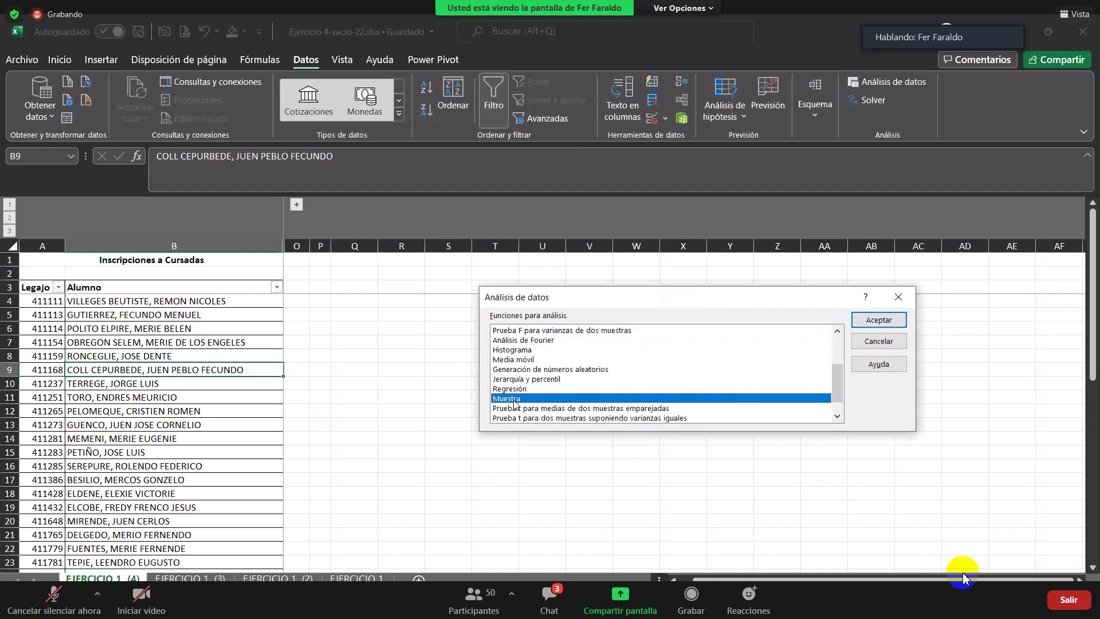
{"action": "left_click", "coordinate": [870, 326]}
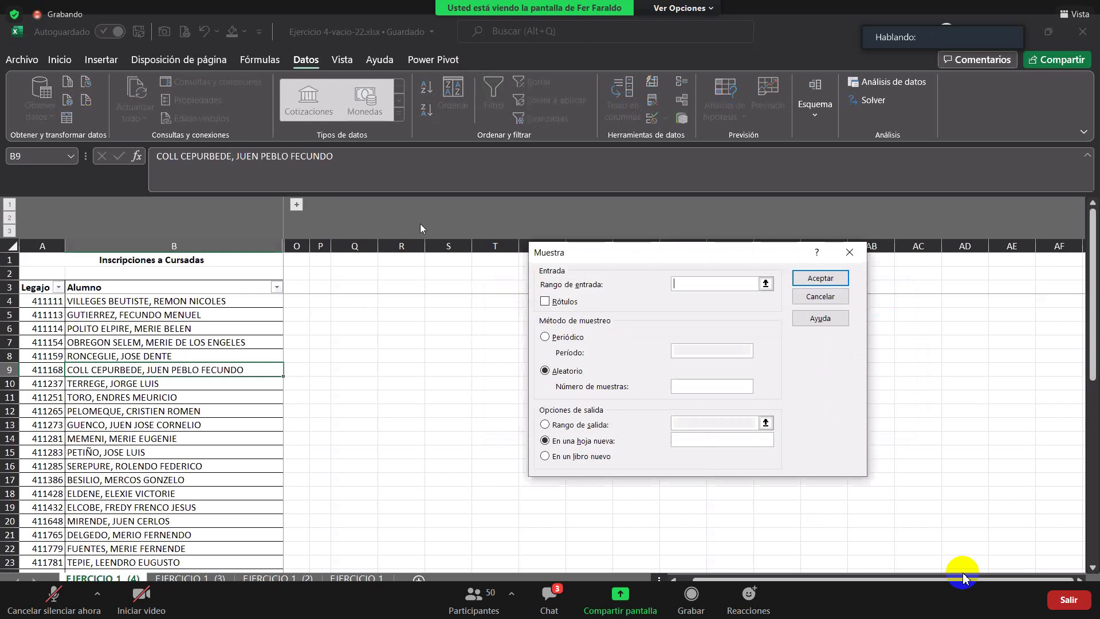
Set the sample's input range to the Legajo values in $A$4:$A$44
{"action": "left_click", "coordinate": [766, 285]}
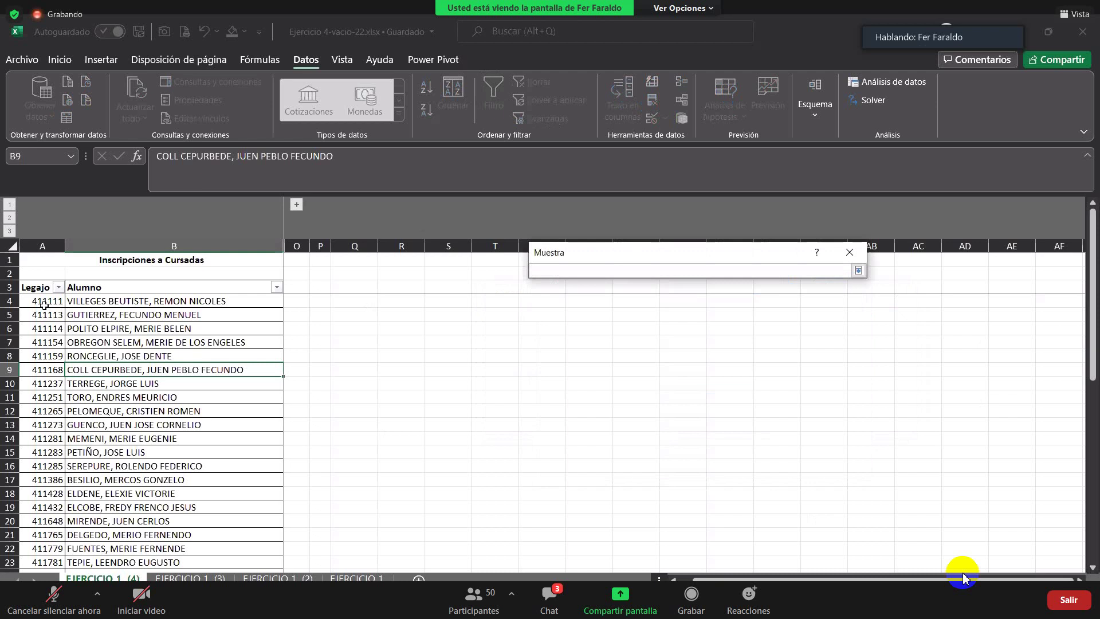
{"action": "left_click", "coordinate": [44, 306]}
{"action": "key", "text": "ctrl+shift+Down"}
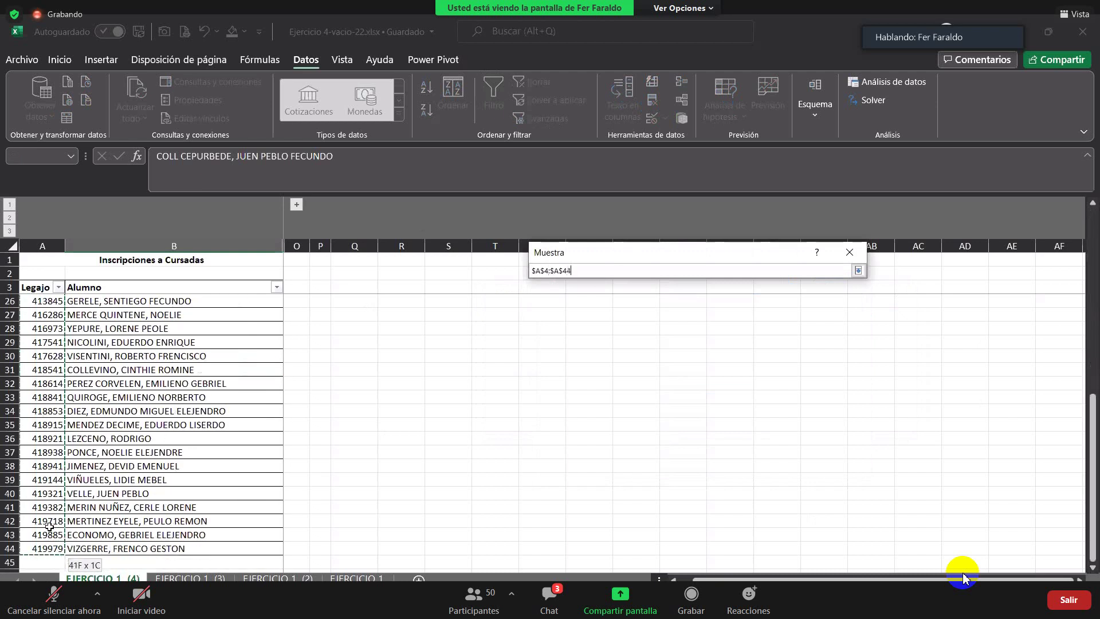
{"action": "left_click", "coordinate": [859, 271]}
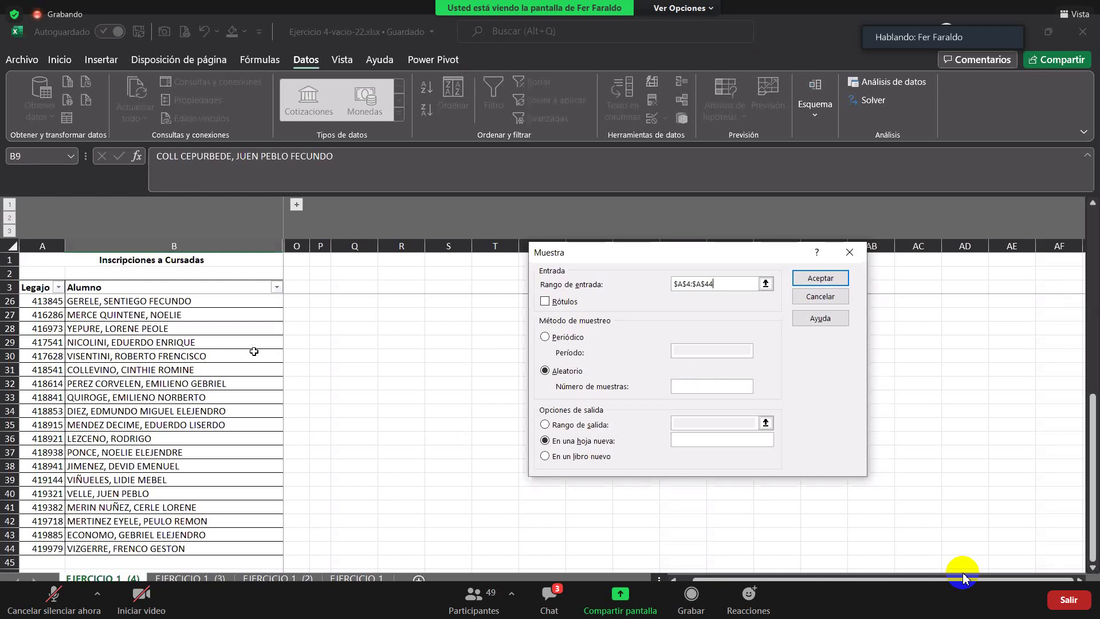
{"action": "scroll", "coordinate": [241, 363], "scroll_direction": "up", "scroll_amount": 4}
{"action": "scroll", "coordinate": [318, 380], "scroll_direction": "up", "scroll_amount": 4}
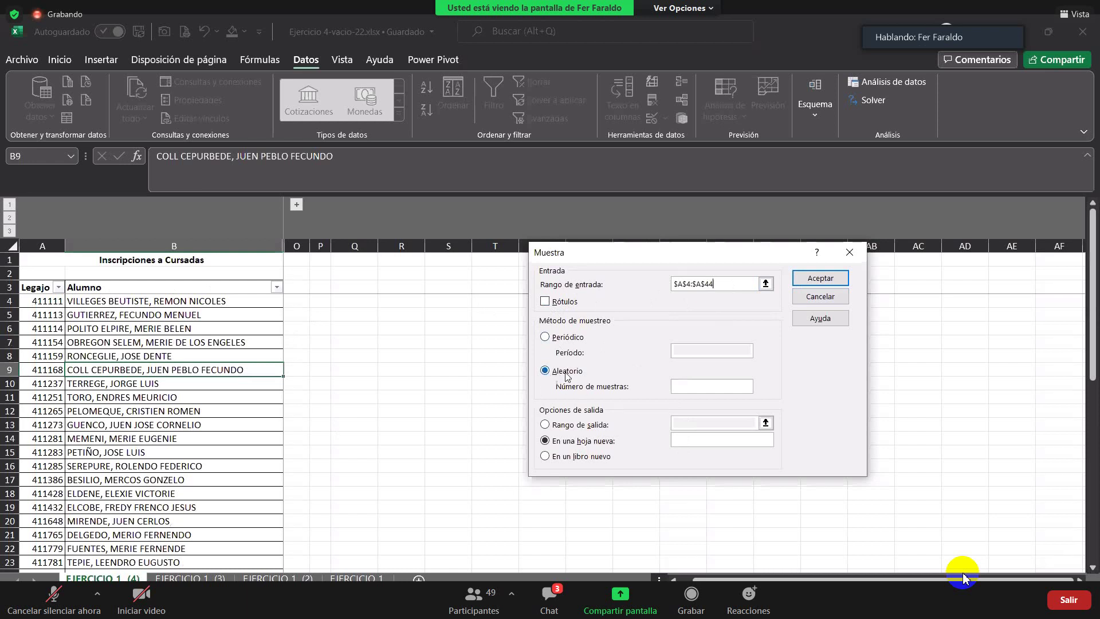
Generate a random sample of 10 Legajo values with its output range starting at $R$4
{"action": "left_click", "coordinate": [695, 387]}
{"action": "type", "text": "10"}
{"action": "left_click", "coordinate": [545, 425]}
{"action": "left_click", "coordinate": [765, 423]}
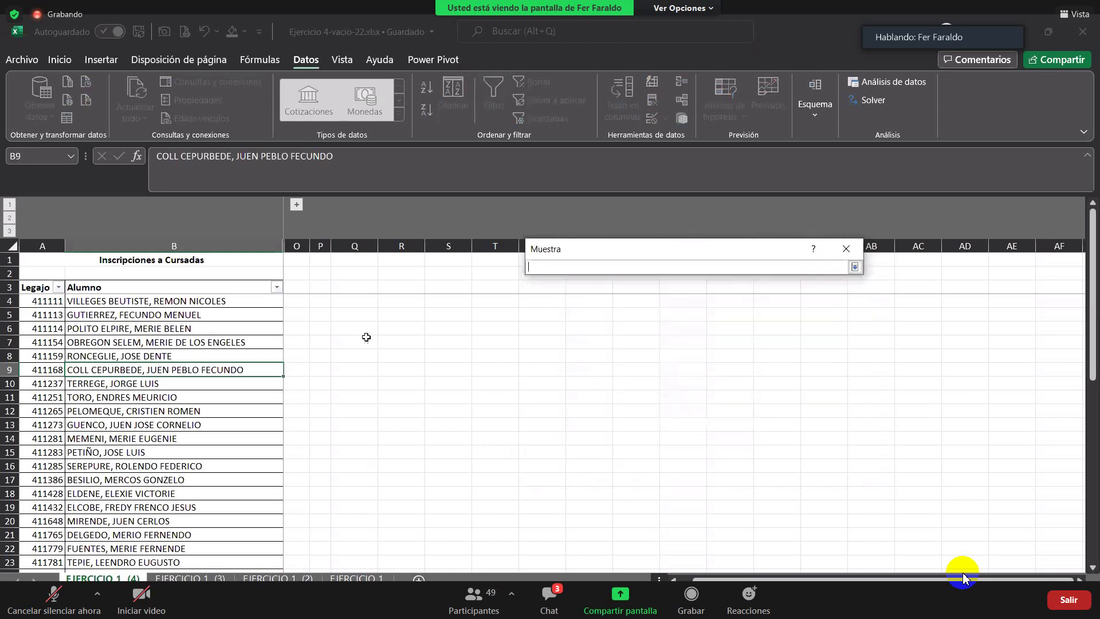
{"action": "left_click", "coordinate": [414, 304]}
{"action": "left_click", "coordinate": [854, 268]}
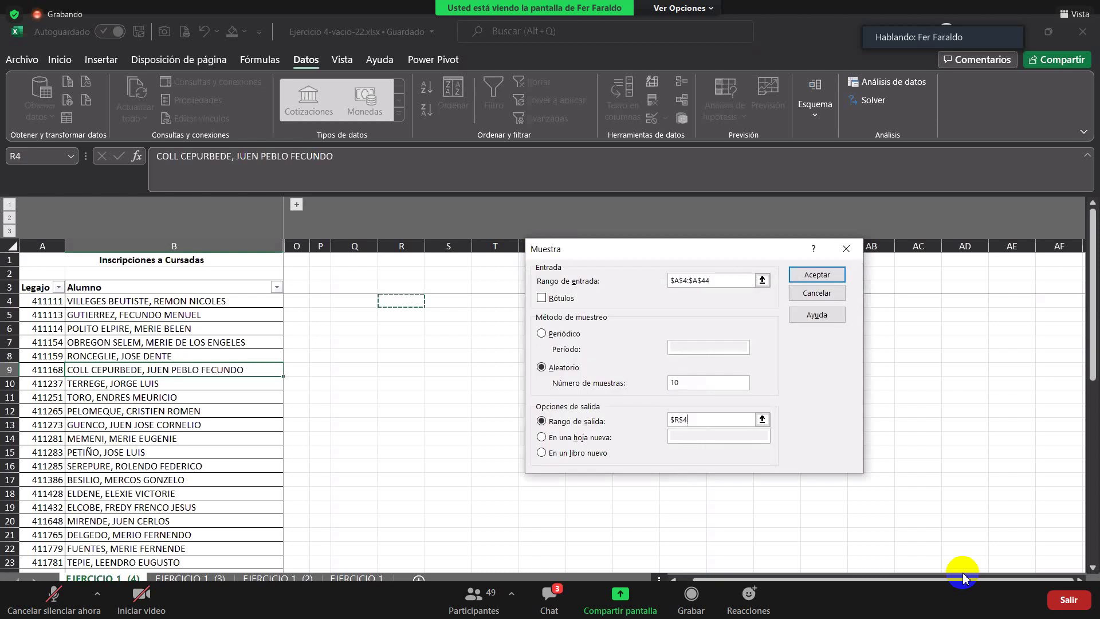
{"action": "left_click", "coordinate": [822, 279]}
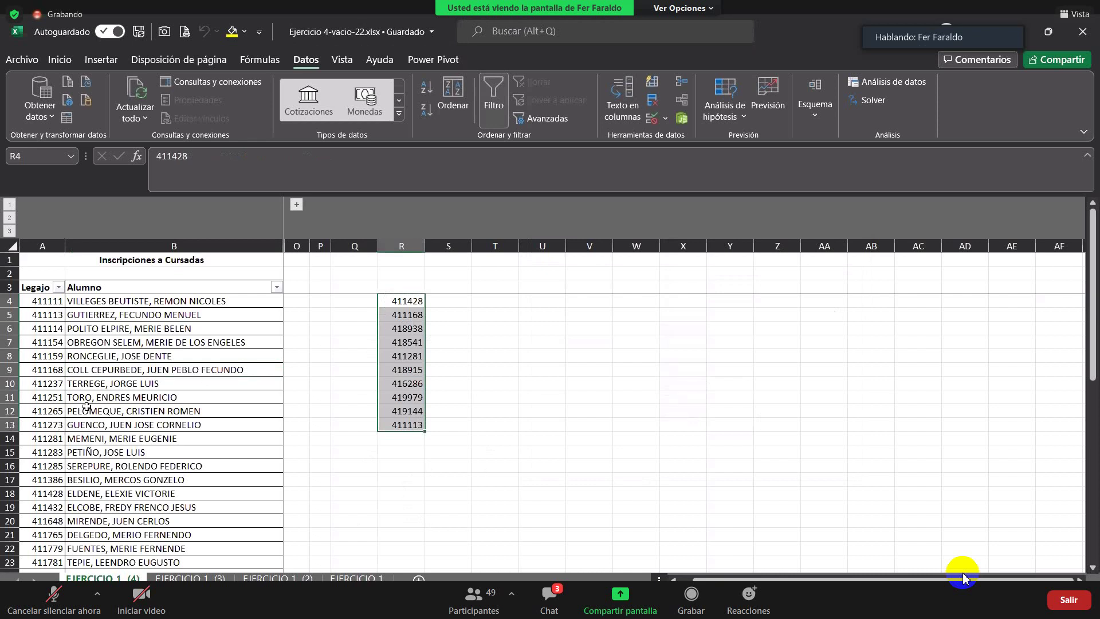
Look over the sampled Legajo values in column R from first to last
{"action": "left_click", "coordinate": [411, 308]}
{"action": "left_click", "coordinate": [410, 315]}
{"action": "left_click", "coordinate": [408, 328]}
{"action": "left_click", "coordinate": [407, 356]}
{"action": "left_click", "coordinate": [404, 394]}
{"action": "key", "text": "ctrl+Down"}
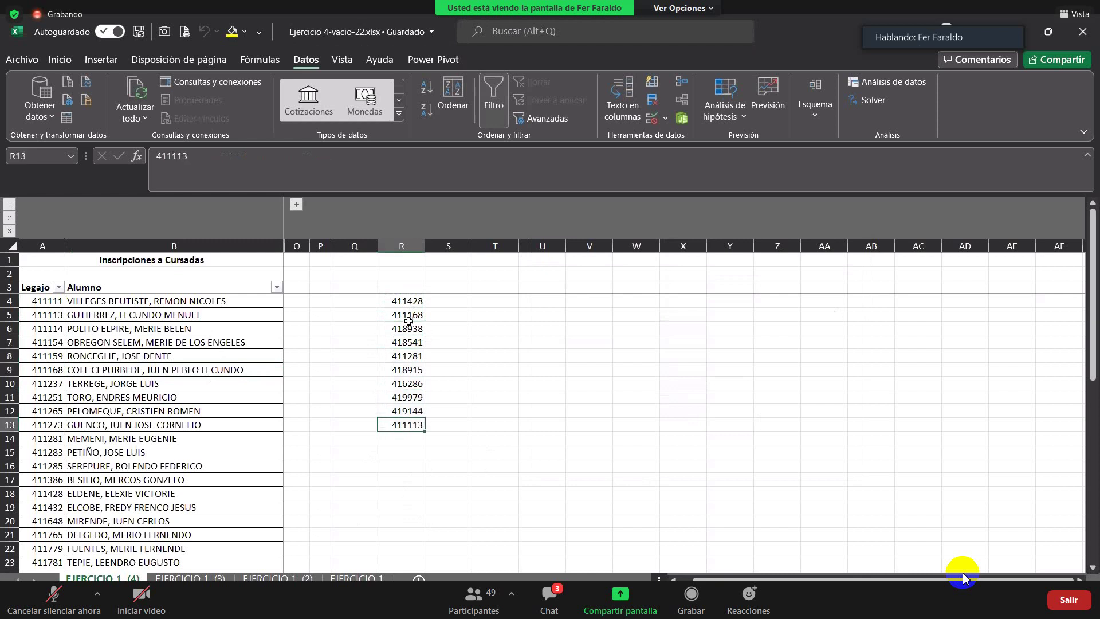
{"action": "key", "text": "ctrl+Up"}
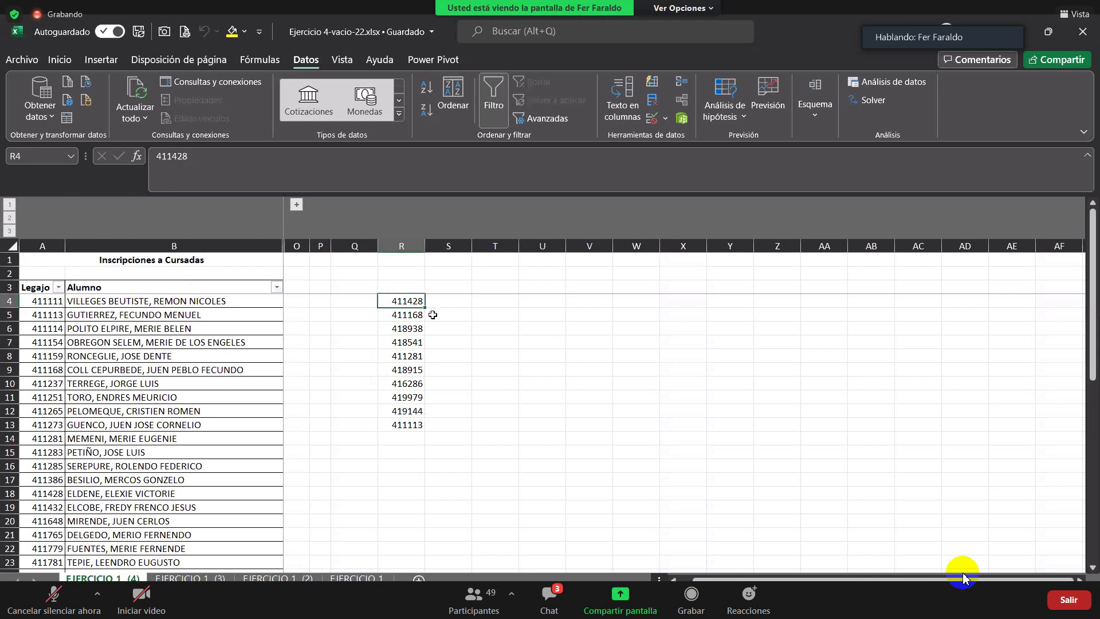
Enter =BUSCARV(R4;A3:B44;2;FALSO) in S4 to look up the student name for the first sampled Legajo
{"action": "left_click", "coordinate": [450, 302]}
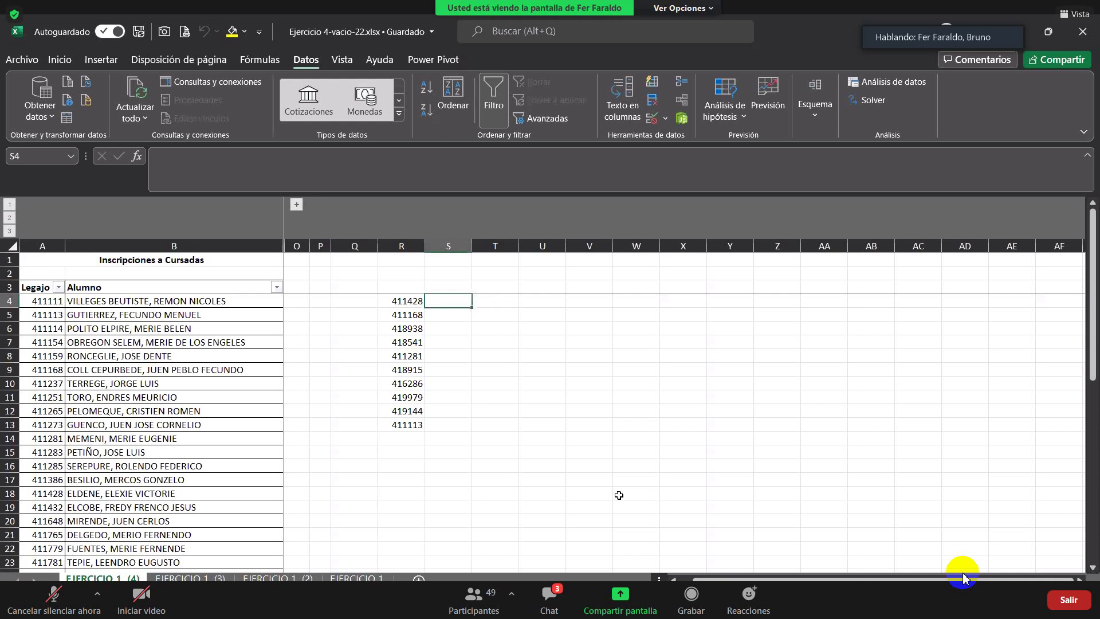
{"action": "type", "text": "="}
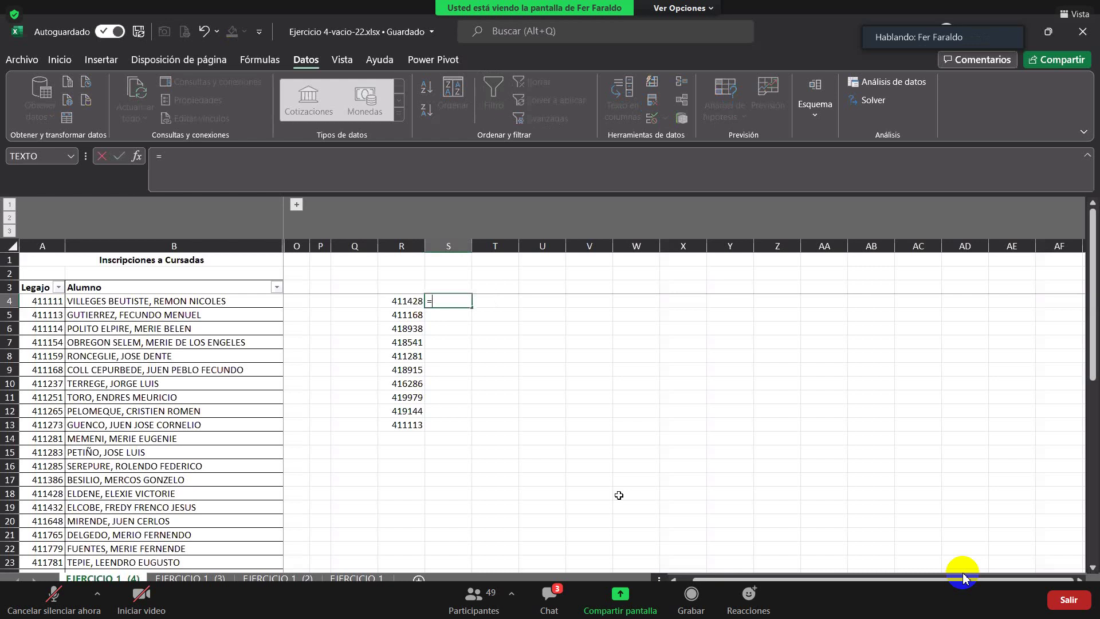
{"action": "type", "text": "BUSCAR"}
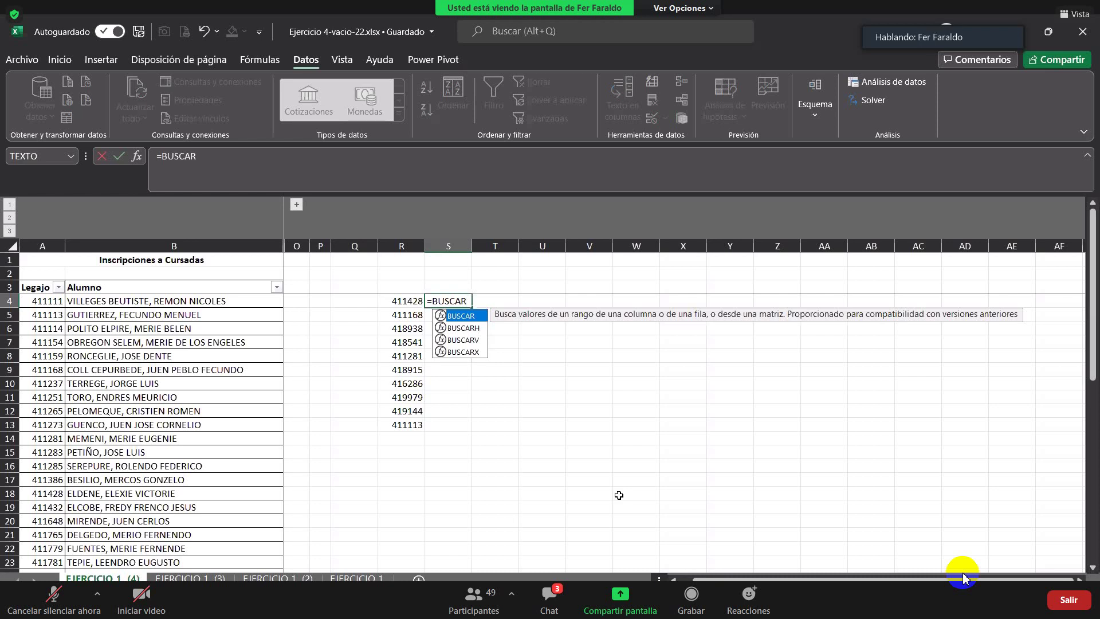
{"action": "type", "text": "V("}
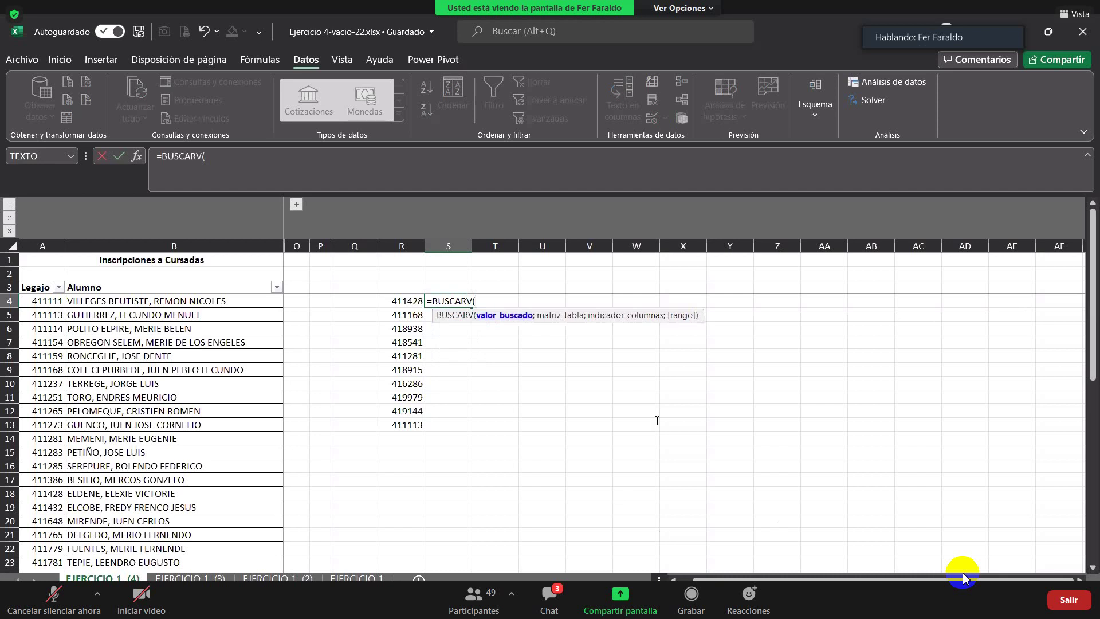
{"action": "left_click", "coordinate": [397, 301]}
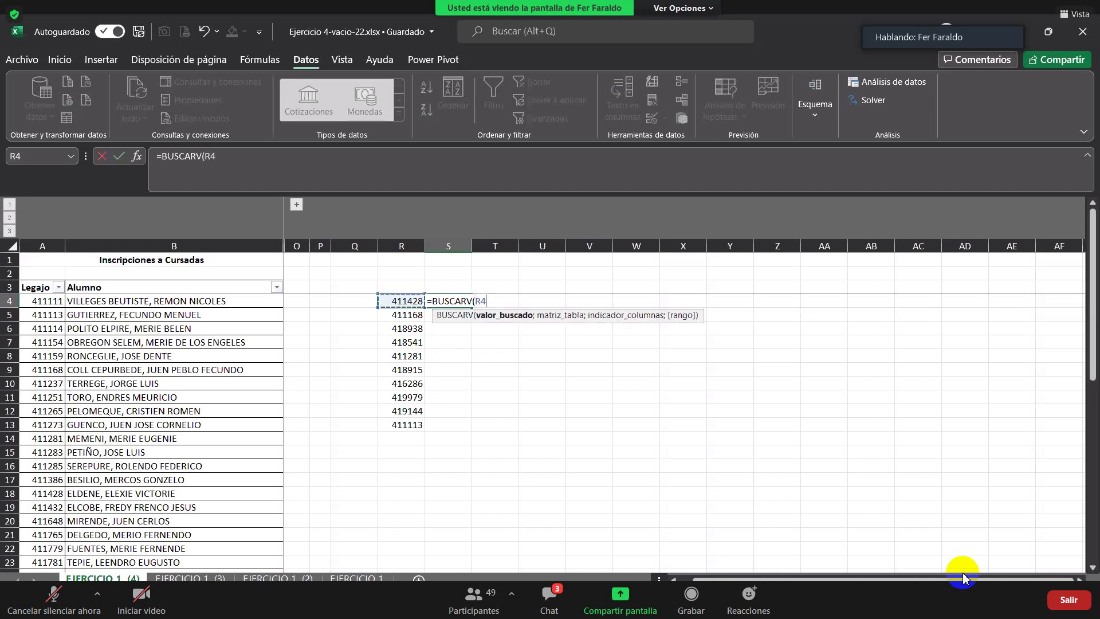
{"action": "type", "text": ";"}
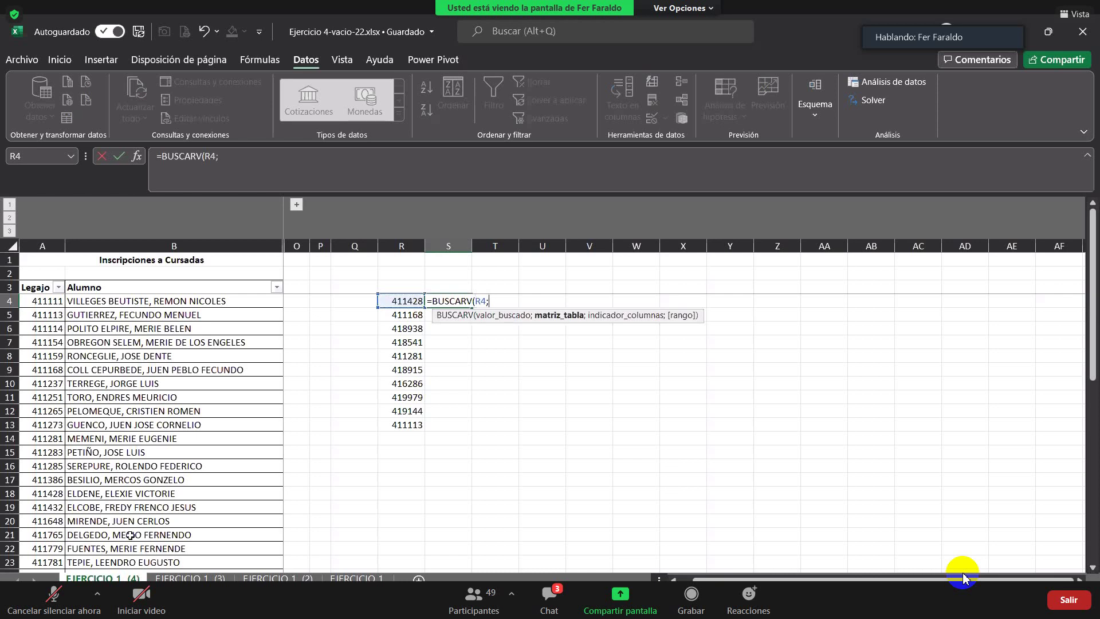
{"action": "left_click", "coordinate": [43, 289]}
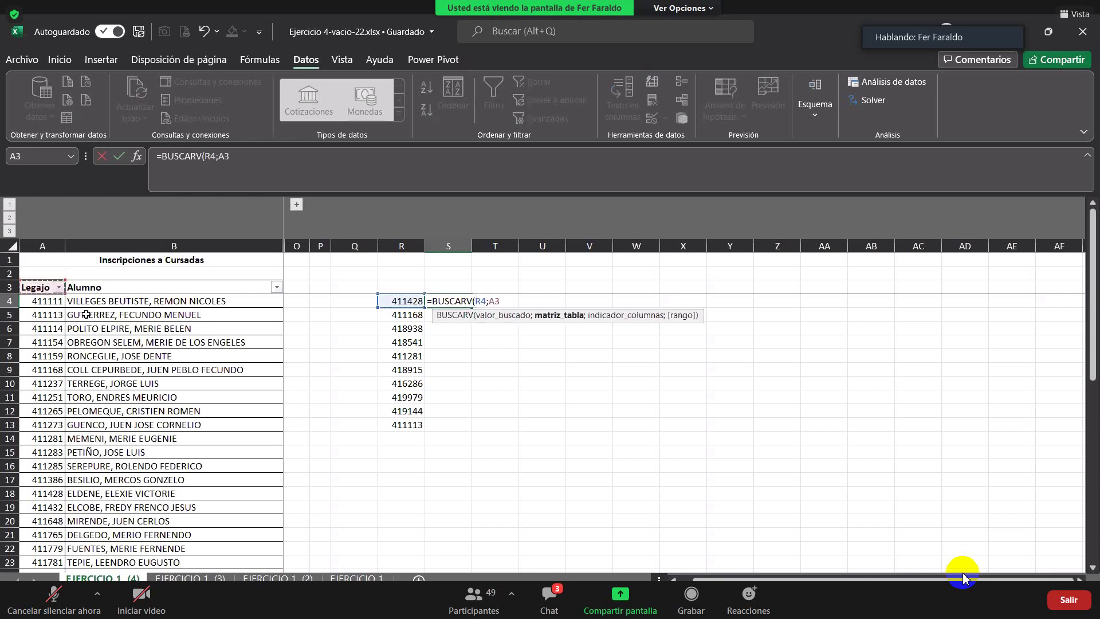
{"action": "key", "text": "ctrl+shift+Right"}
{"action": "key", "text": "ctrl+shift+Down"}
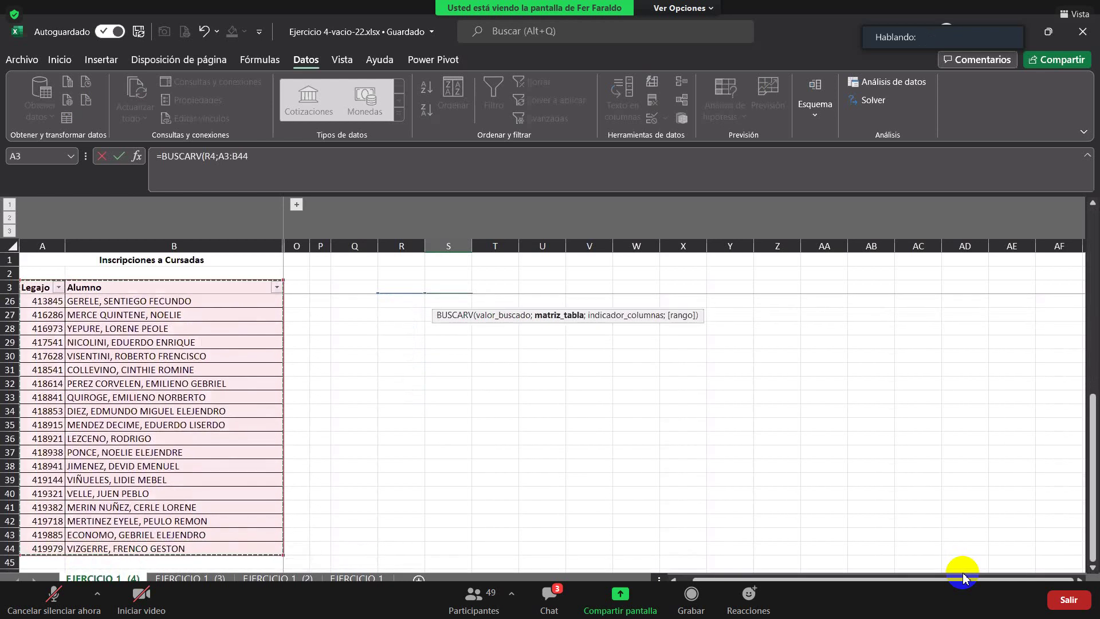
{"action": "type", "text": ";"}
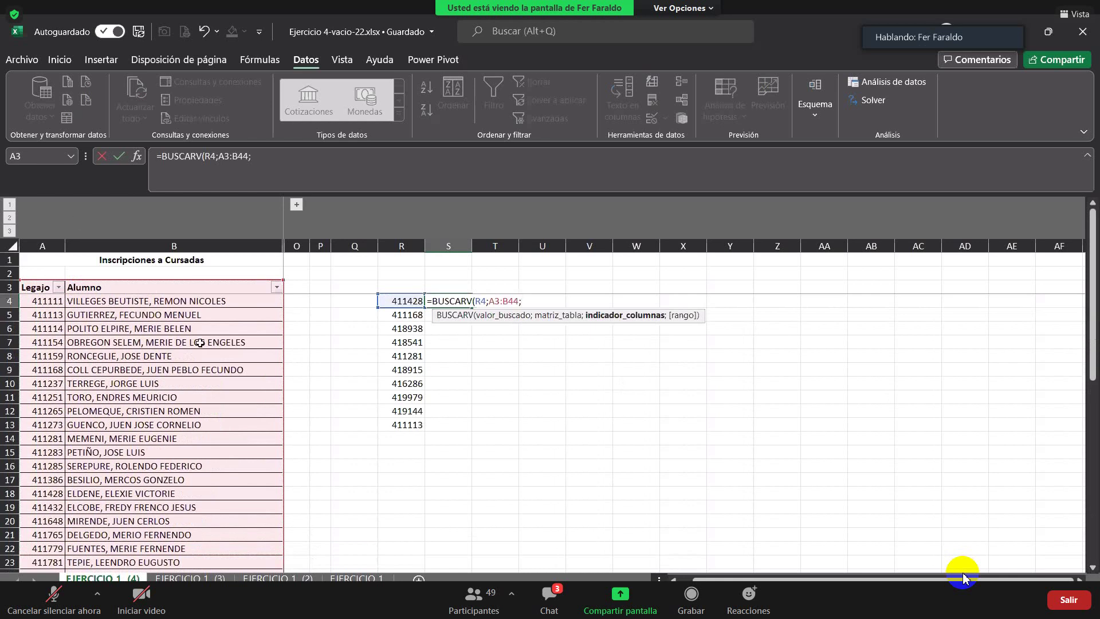
{"action": "type", "text": "2;"}
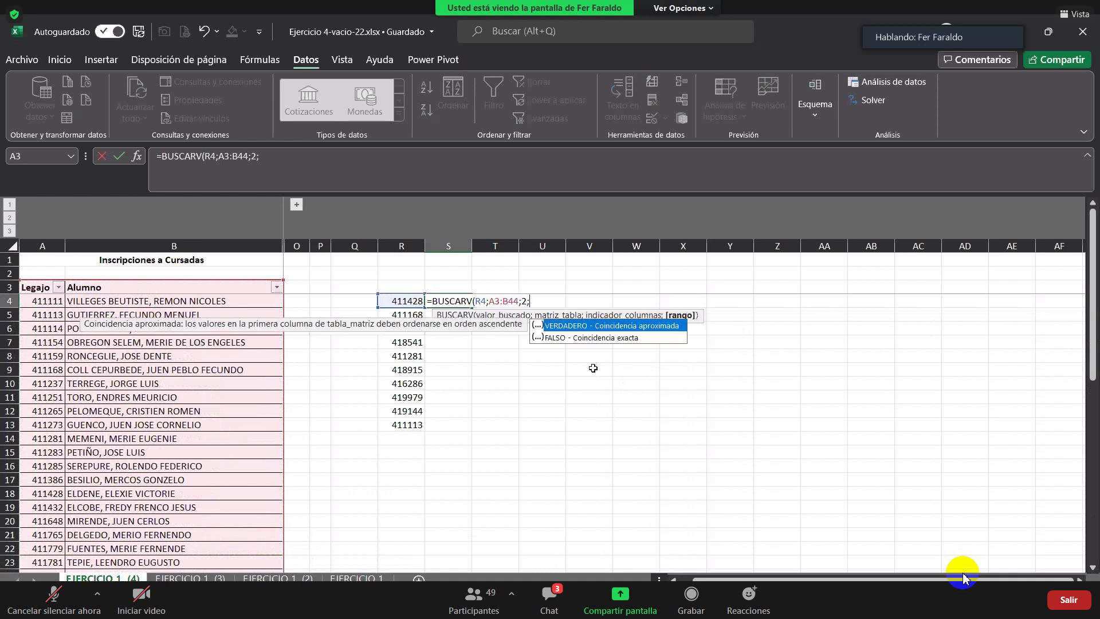
{"action": "double_click", "coordinate": [605, 340]}
{"action": "type", "text": ")"}
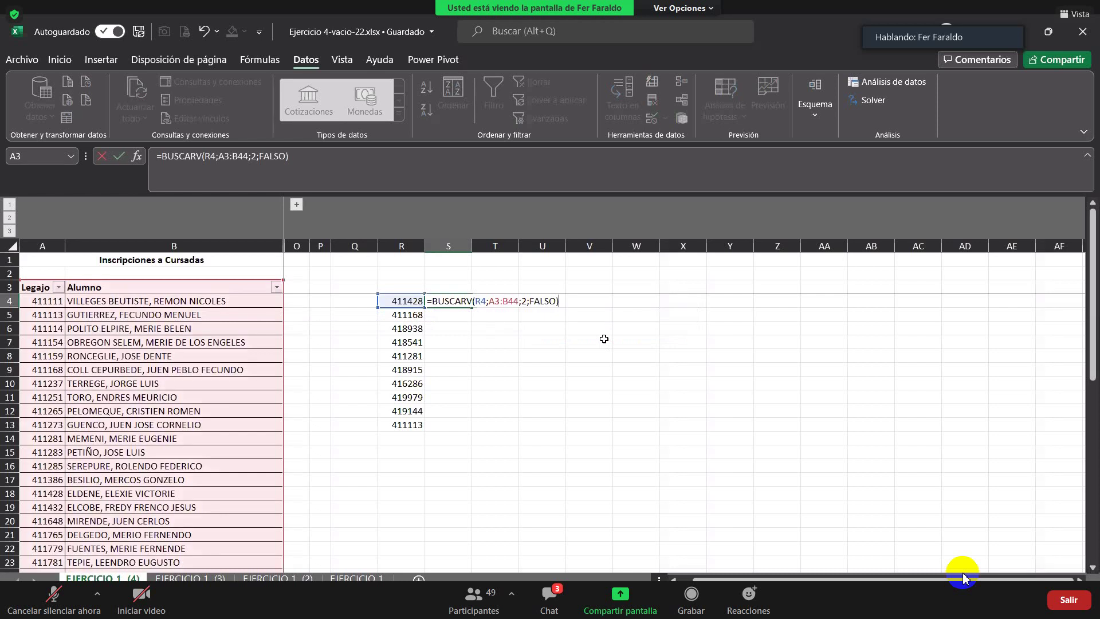
{"action": "key", "text": "Return"}
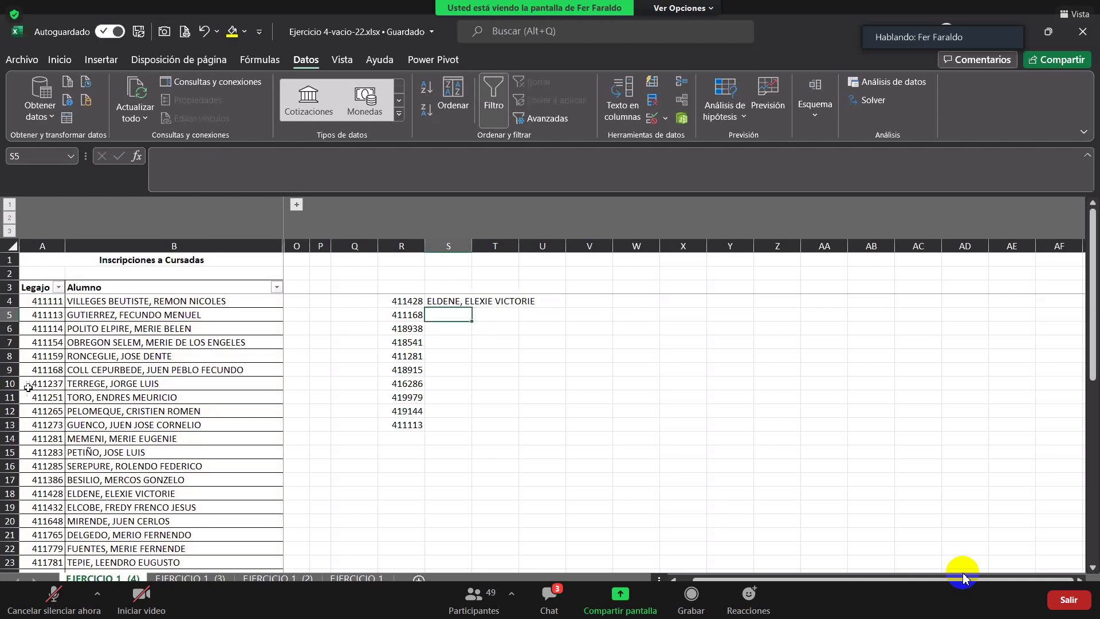
Check the name returned in S4 against the matching row of the student list
{"action": "scroll", "coordinate": [47, 396], "scroll_direction": "down", "scroll_amount": 1}
{"action": "scroll", "coordinate": [57, 444], "scroll_direction": "up", "scroll_amount": 1}
{"action": "left_click", "coordinate": [145, 494]}
Make the lookup table reference in the S4 formula absolute, as $A$3:$B$44
{"action": "left_click", "coordinate": [456, 307]}
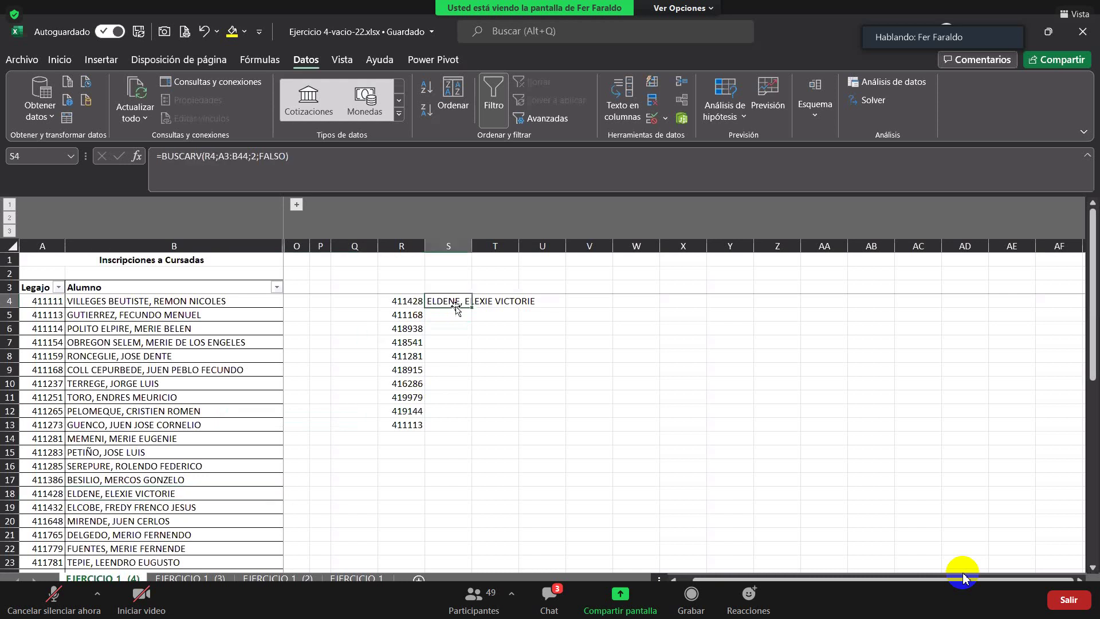
{"action": "double_click", "coordinate": [456, 303]}
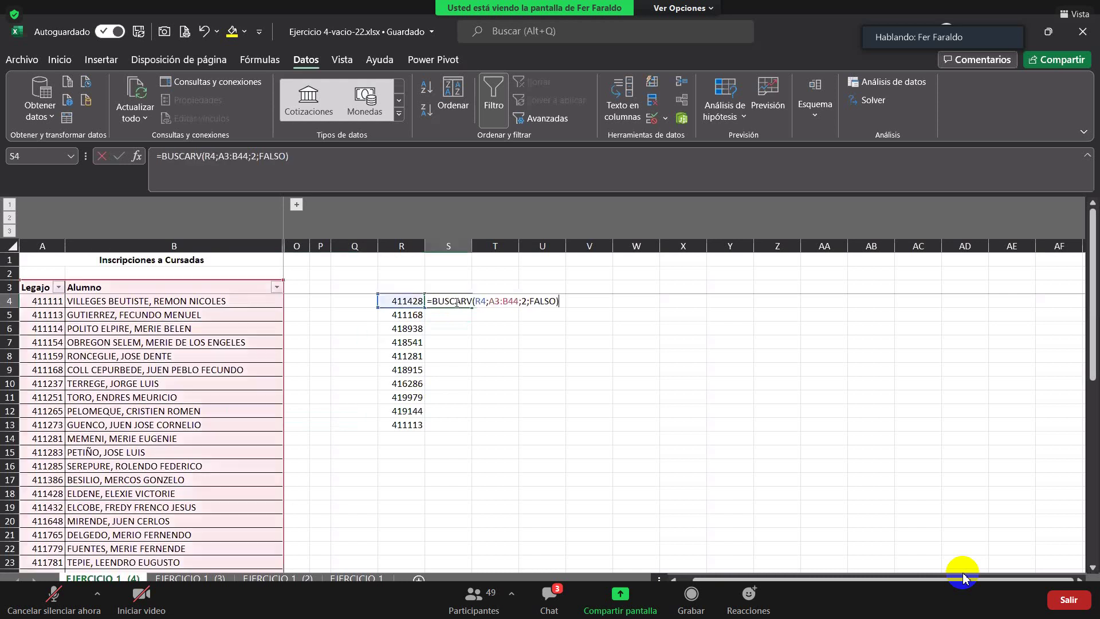
{"action": "left_click", "coordinate": [497, 304]}
{"action": "key", "text": "F3"}
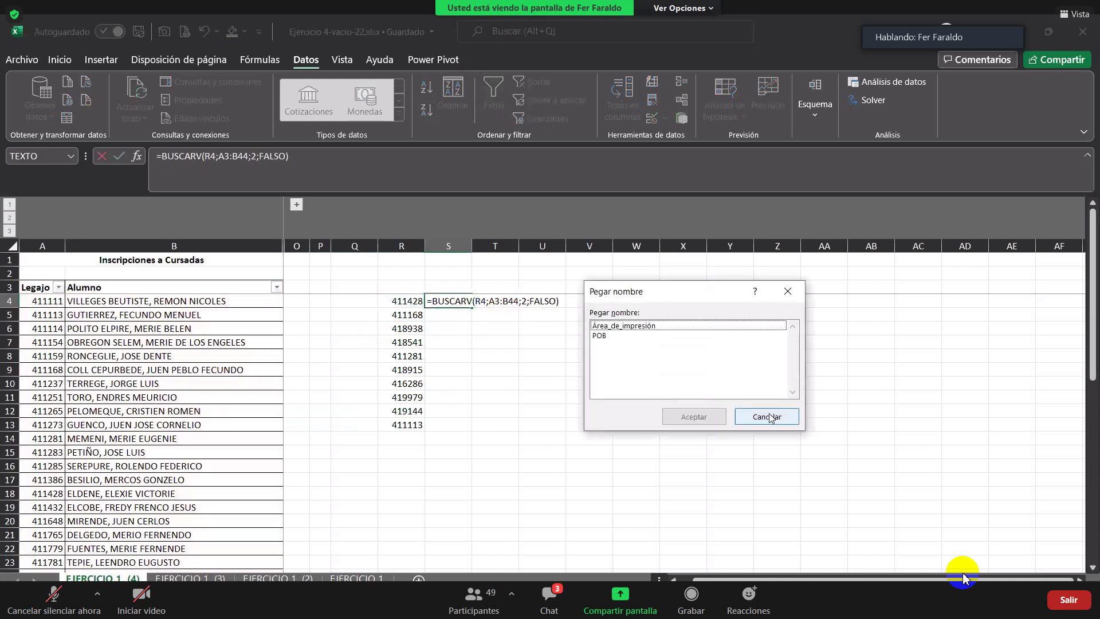
{"action": "left_click", "coordinate": [778, 418]}
{"action": "key", "text": "F4"}
{"action": "left_click", "coordinate": [524, 302]}
{"action": "key", "text": "F4"}
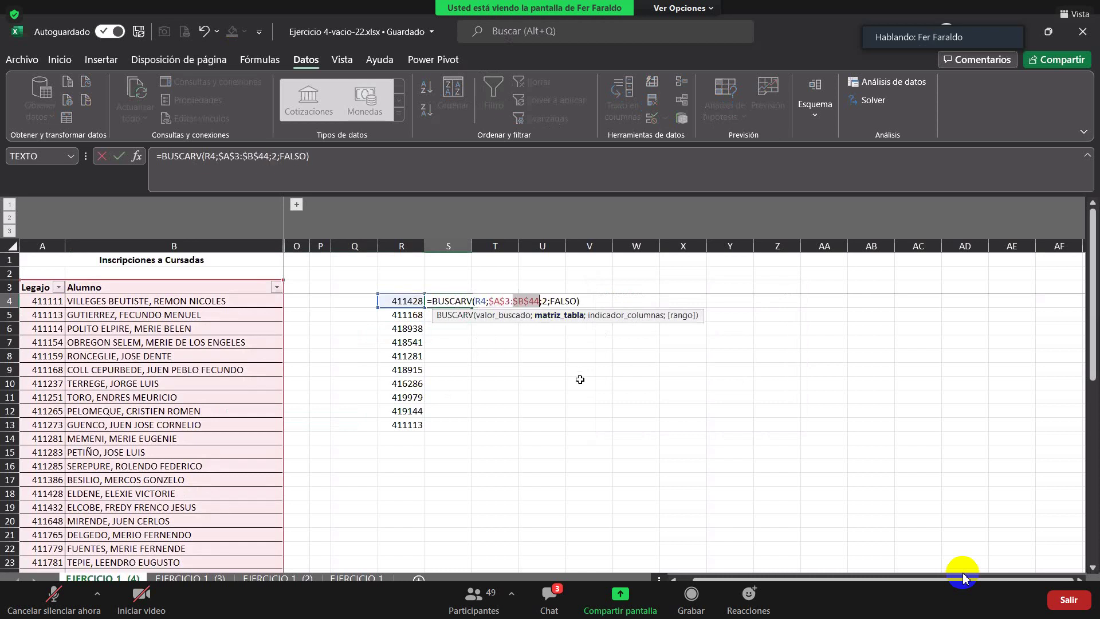
{"action": "key", "text": "Return"}
Fill the BUSCARV formula from S4 down to S13 alongside the sampled Legajo values
{"action": "left_click", "coordinate": [449, 302]}
{"action": "double_click", "coordinate": [472, 308]}
{"action": "left_click", "coordinate": [448, 479]}
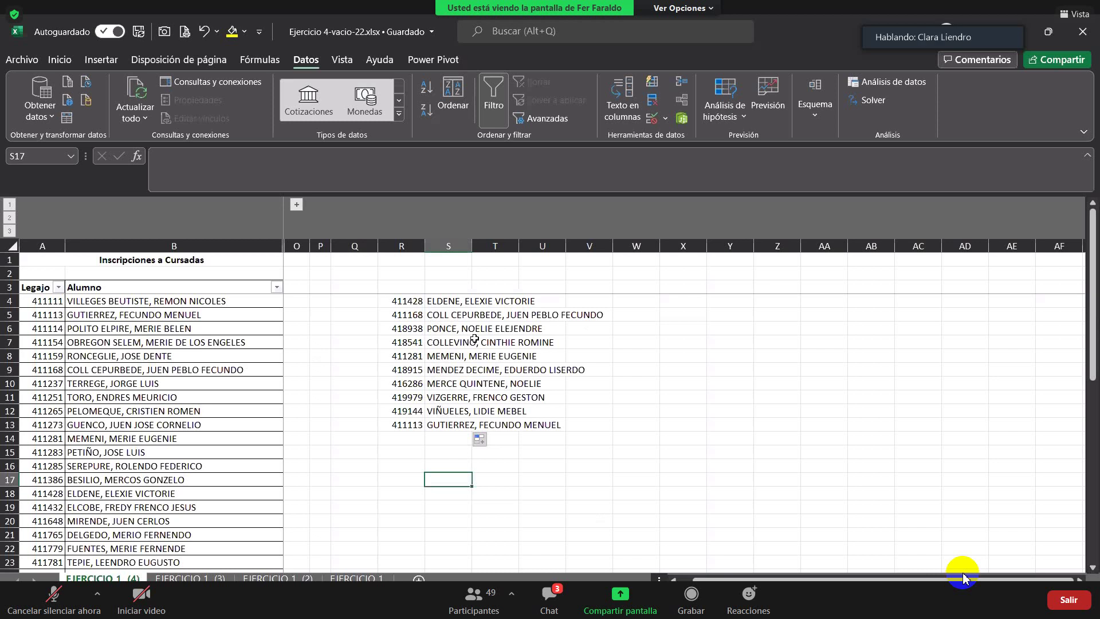
Re-enter the last argument of the BUSCARV formula in S4 as FALSO for an exact match
{"action": "left_click", "coordinate": [472, 301]}
{"action": "left_click", "coordinate": [474, 427], "text": "shift"}
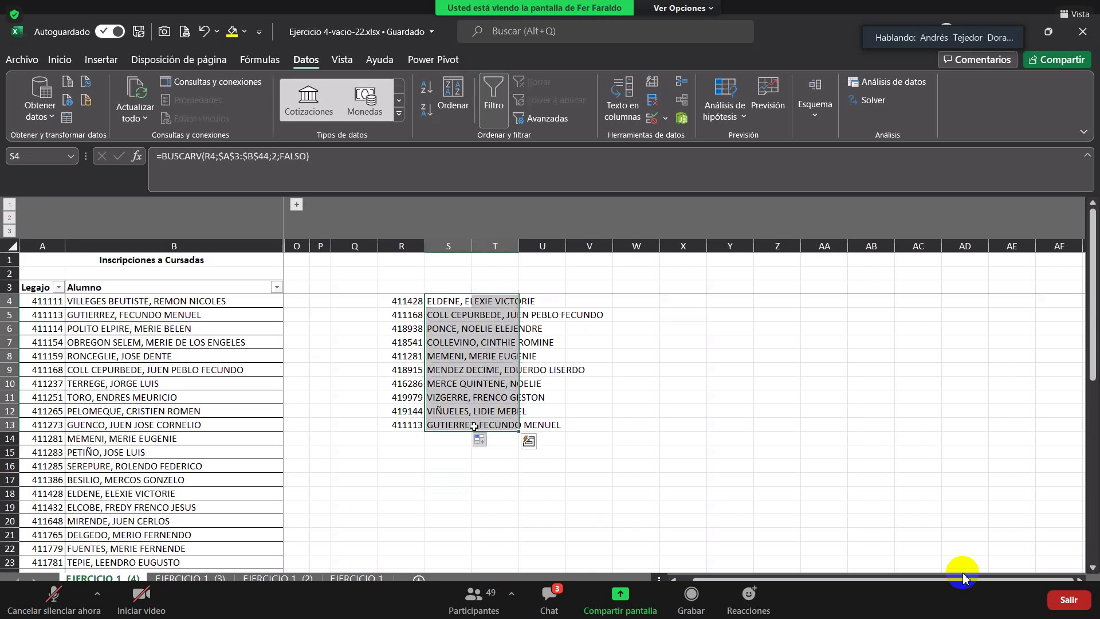
{"action": "left_click", "coordinate": [452, 302]}
{"action": "double_click", "coordinate": [452, 301]}
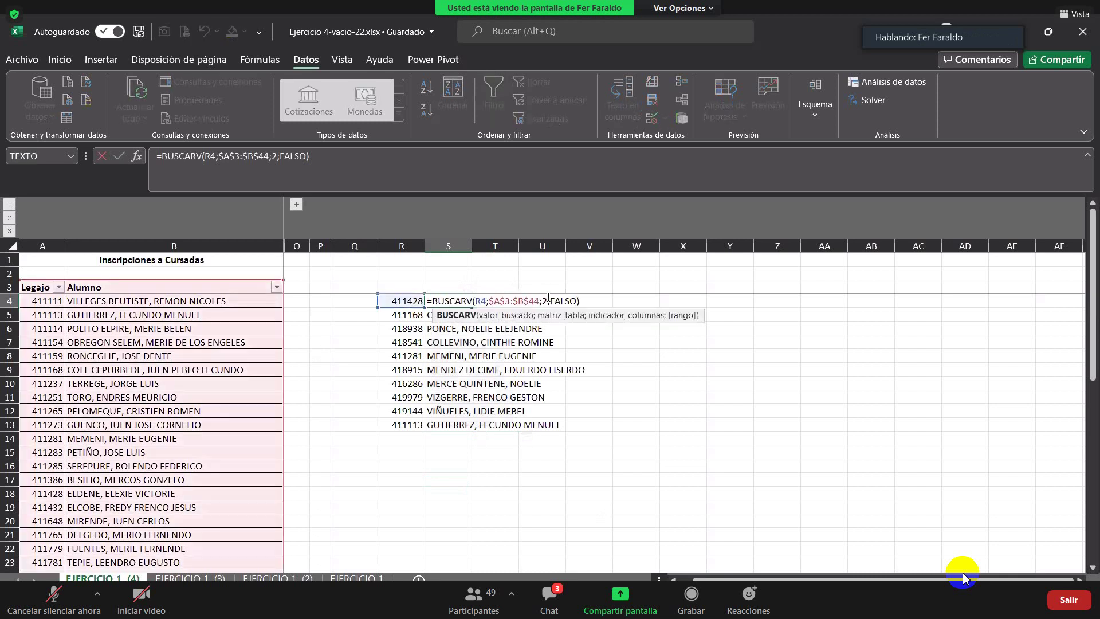
{"action": "left_click", "coordinate": [553, 301]}
{"action": "key", "text": "Delete"}
{"action": "key", "text": "Delete"}
{"action": "key", "text": "Delete"}
{"action": "key", "text": "Delete"}
{"action": "key", "text": "Delete"}
{"action": "key", "text": "Delete"}
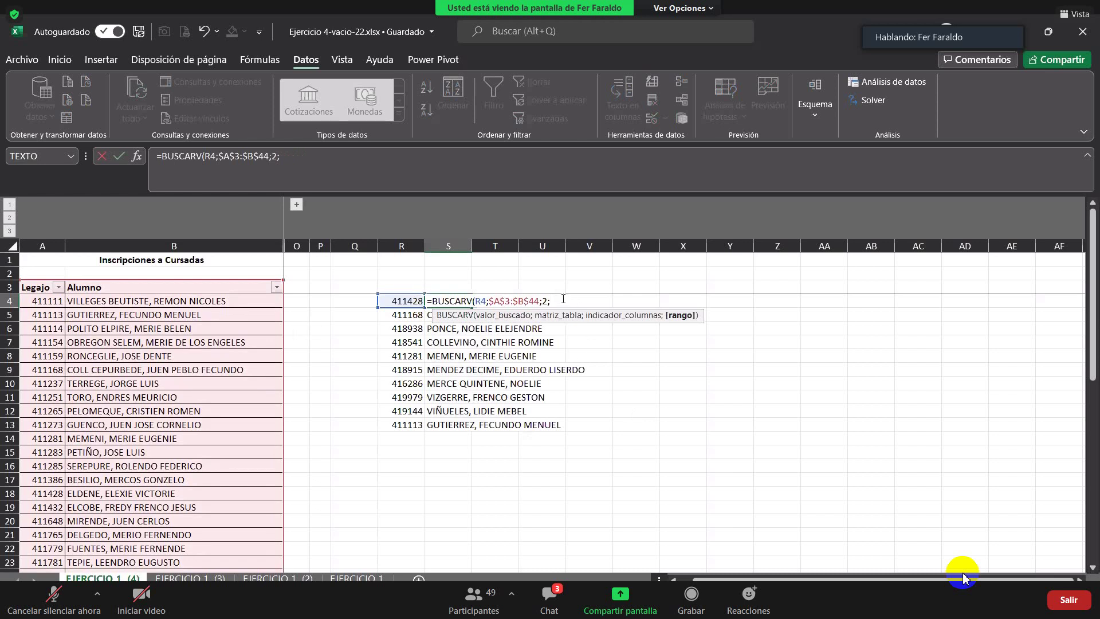
{"action": "key", "text": "BackSpace"}
{"action": "key", "text": "BackSpace"}
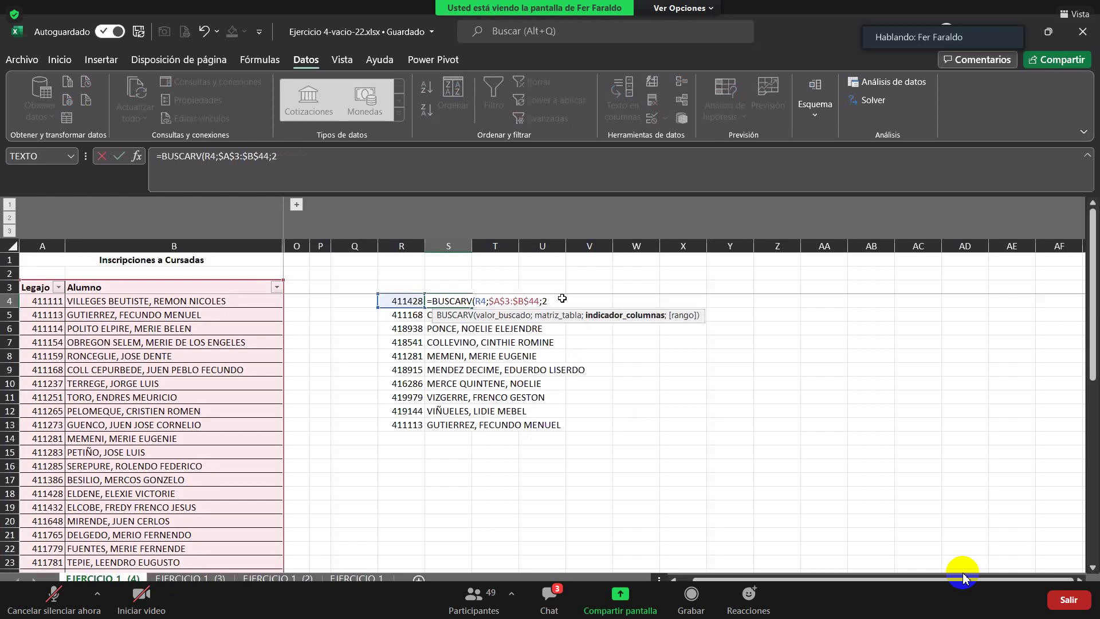
{"action": "type", "text": ";"}
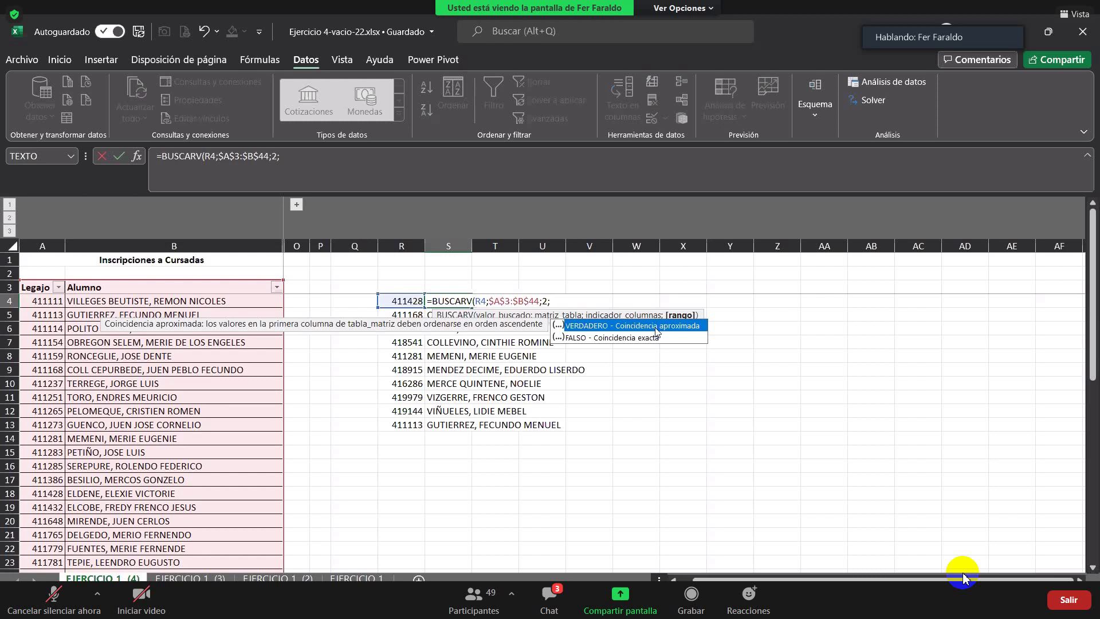
{"action": "left_click", "coordinate": [624, 339]}
{"action": "double_click", "coordinate": [625, 339]}
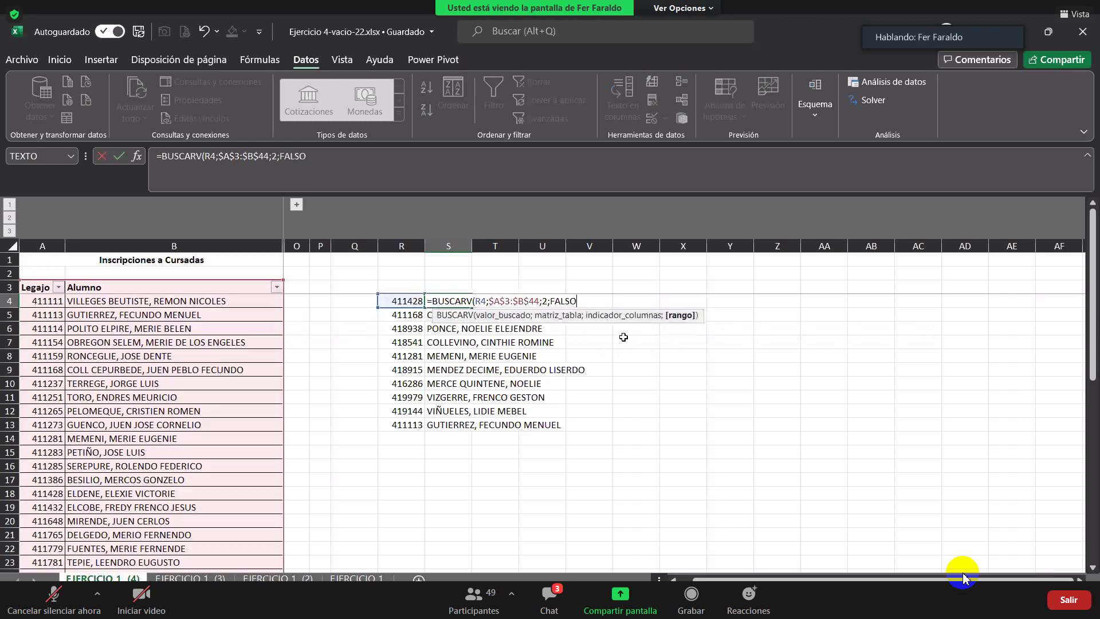
{"action": "type", "text": ")"}
{"action": "key", "text": "Return"}
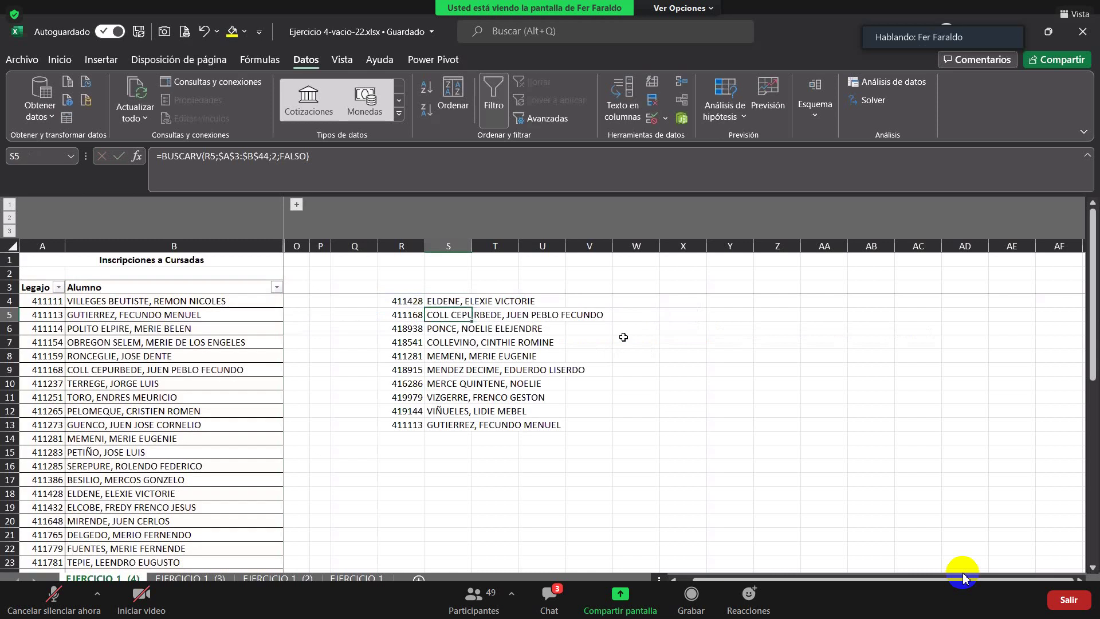
Clear the BUSCARV formulas from S4 down column S
{"action": "left_click", "coordinate": [466, 301]}
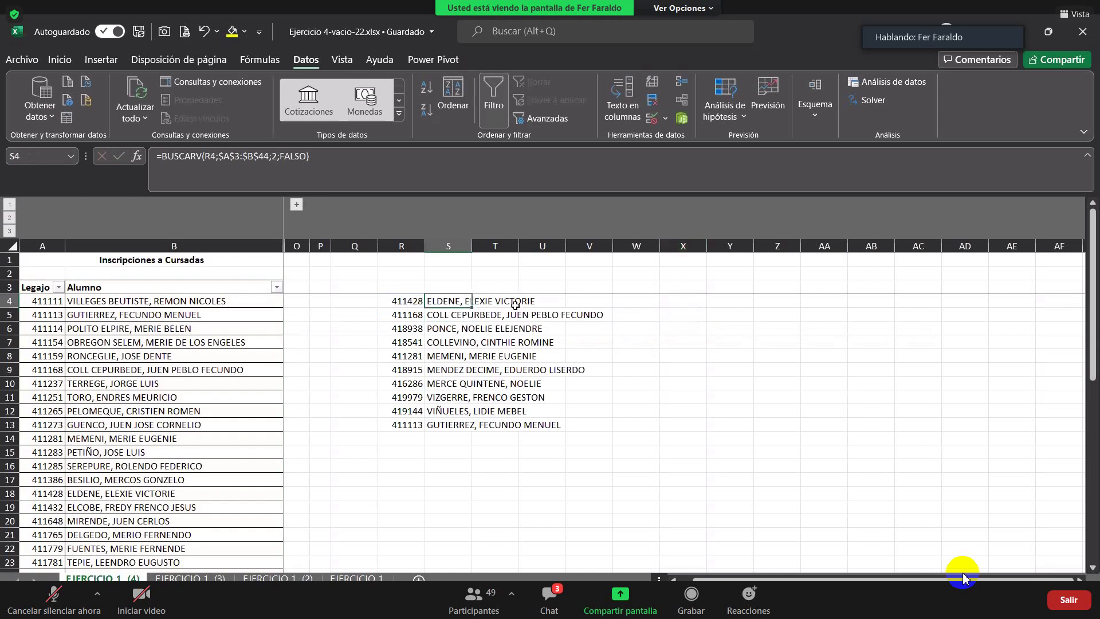
{"action": "key", "text": "ctrl+shift+Down"}
{"action": "key", "text": "ctrl+shift+Down"}
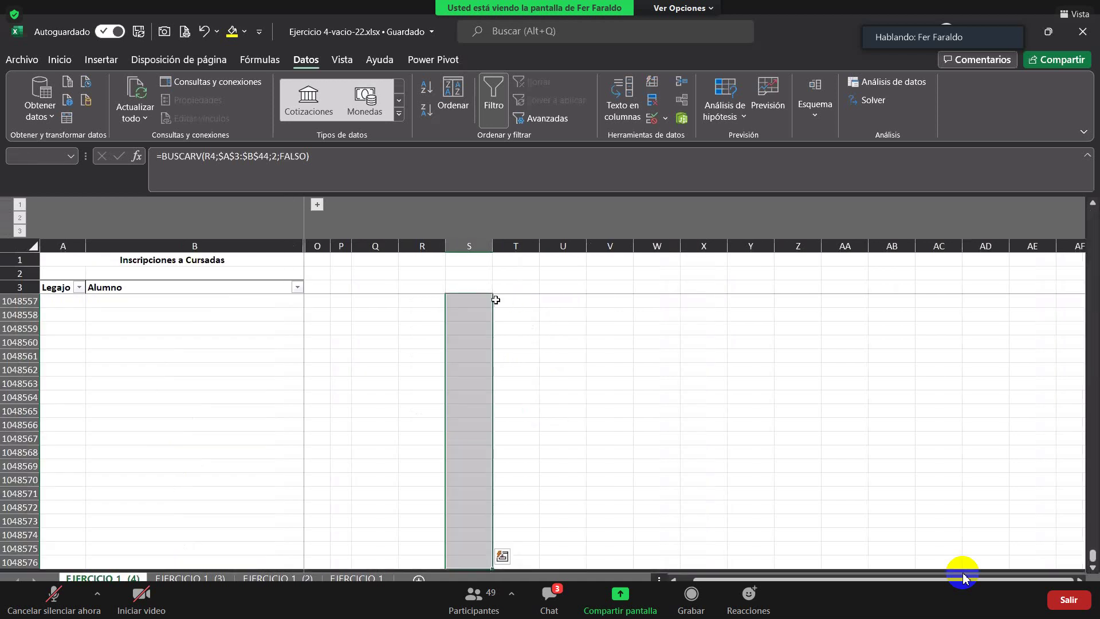
{"action": "key", "text": "Delete"}
{"action": "scroll", "coordinate": [495, 300], "scroll_direction": "up", "scroll_amount": 6}
{"action": "key", "text": "Up"}
{"action": "key", "text": "Up"}
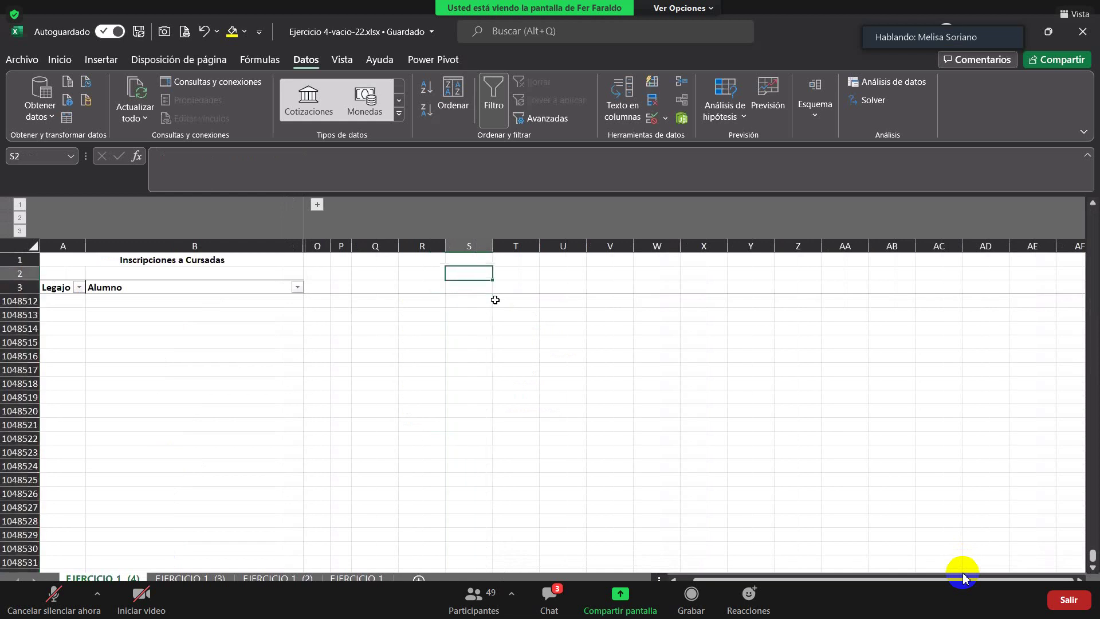
{"action": "key", "text": "Down"}
{"action": "key", "text": "Down"}
{"action": "key", "text": "Down"}
{"action": "key", "text": "Down"}
{"action": "key", "text": "Up"}
{"action": "key", "text": "Up"}
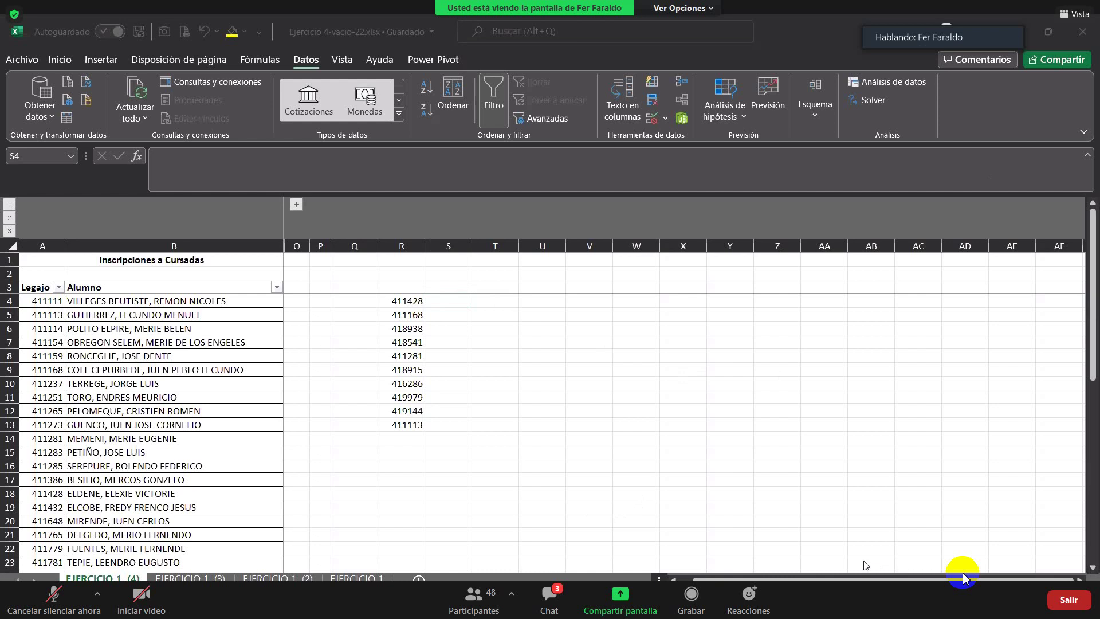
{"action": "left_click", "coordinate": [433, 305]}
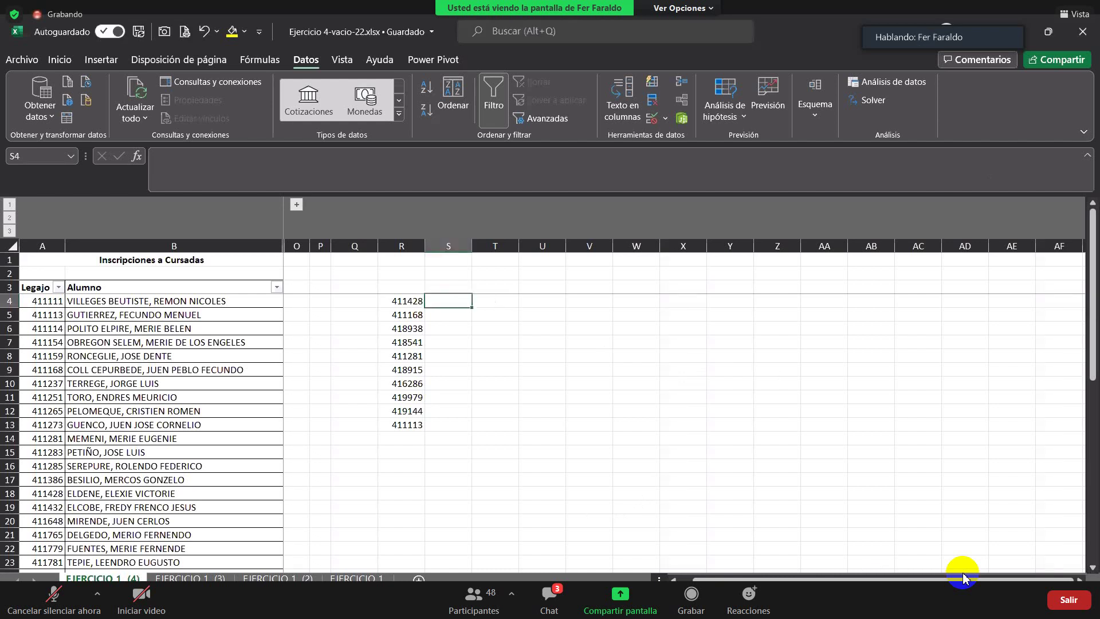
{"action": "key", "text": "Left"}
{"action": "key", "text": "Right"}
{"action": "key", "text": "Left"}
{"action": "key", "text": "Right"}
{"action": "key", "text": "Left"}
{"action": "key", "text": "Right"}
{"action": "key", "text": "Left"}
{"action": "key", "text": "Right"}
Start a BUSCARV formula in S4 with R4 as the lookup value and A3:B44 as the table
{"action": "type", "text": "="}
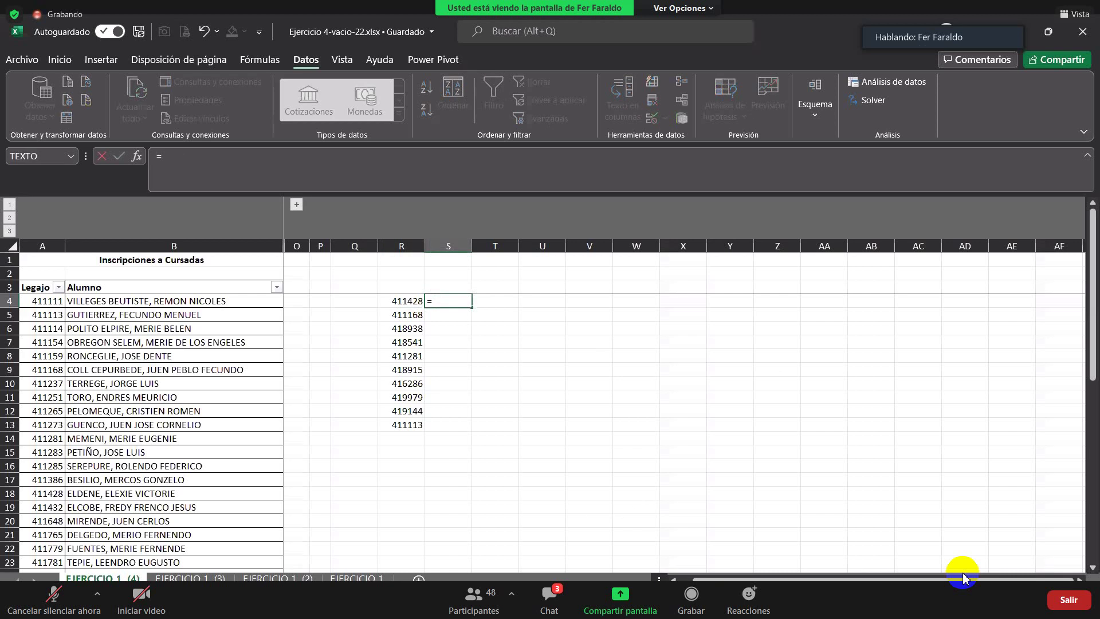
{"action": "type", "text": "BUSCARV("}
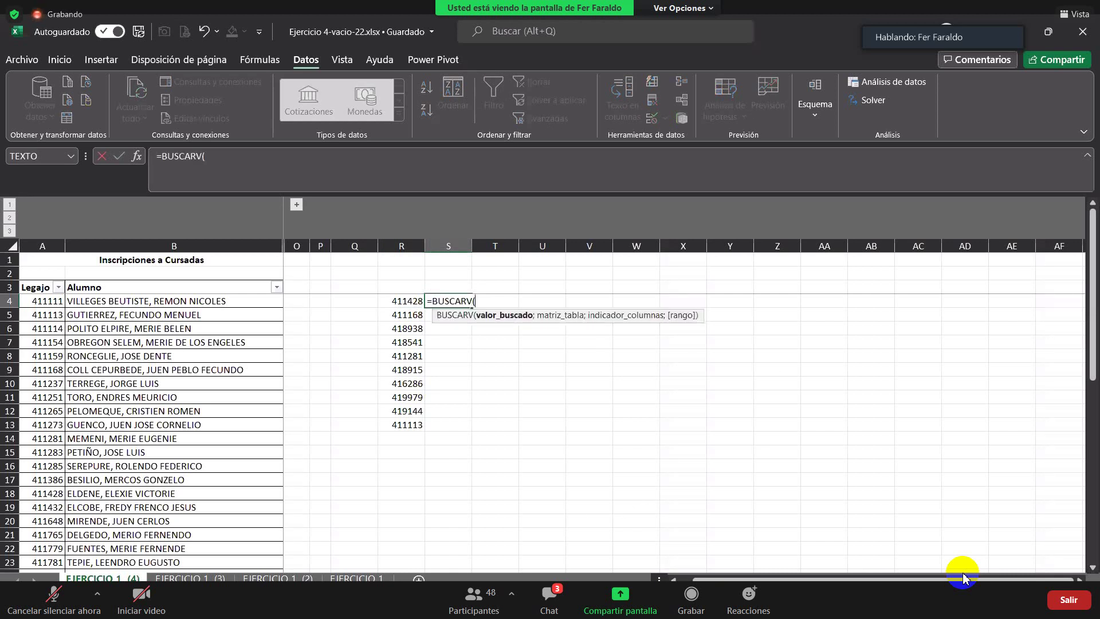
{"action": "left_click", "coordinate": [406, 304]}
{"action": "type", "text": ";"}
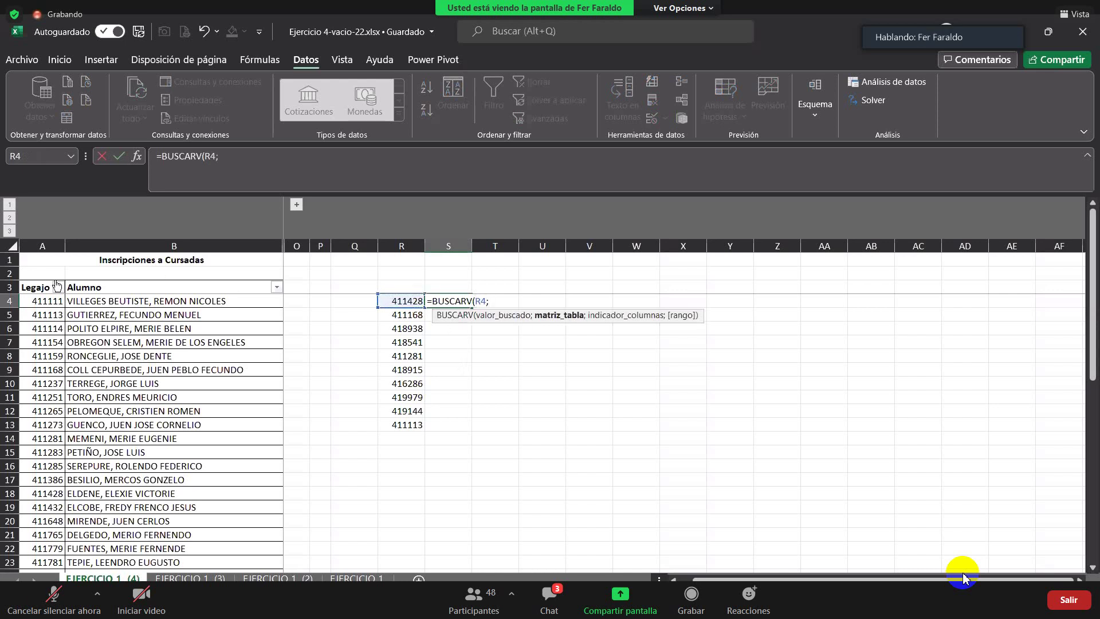
{"action": "key", "text": "Return"}
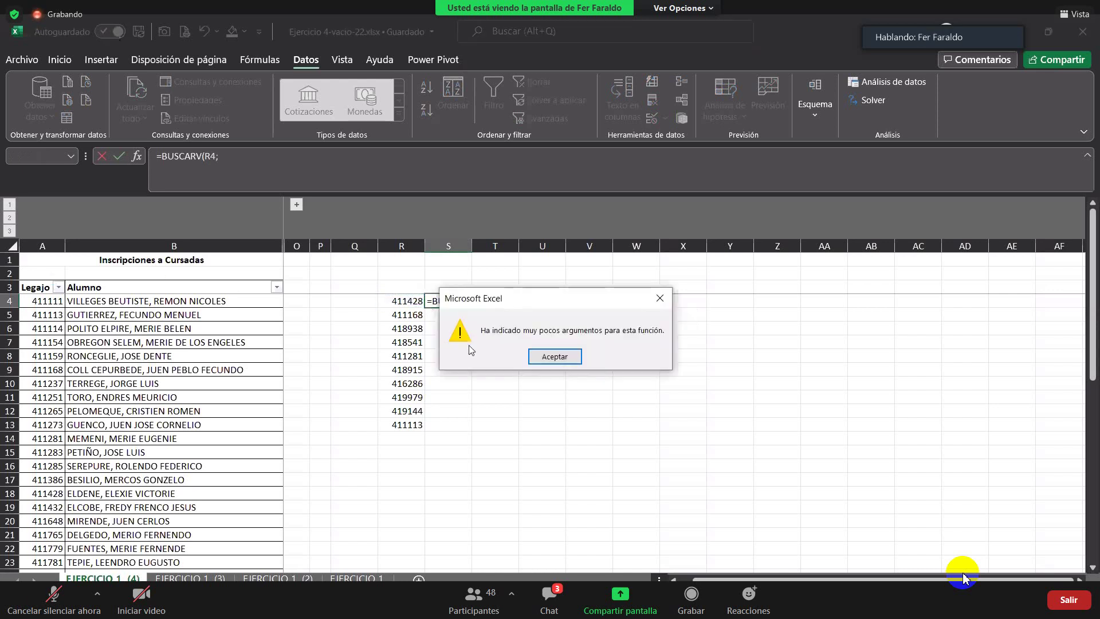
{"action": "left_click", "coordinate": [554, 356]}
{"action": "left_click", "coordinate": [543, 301]}
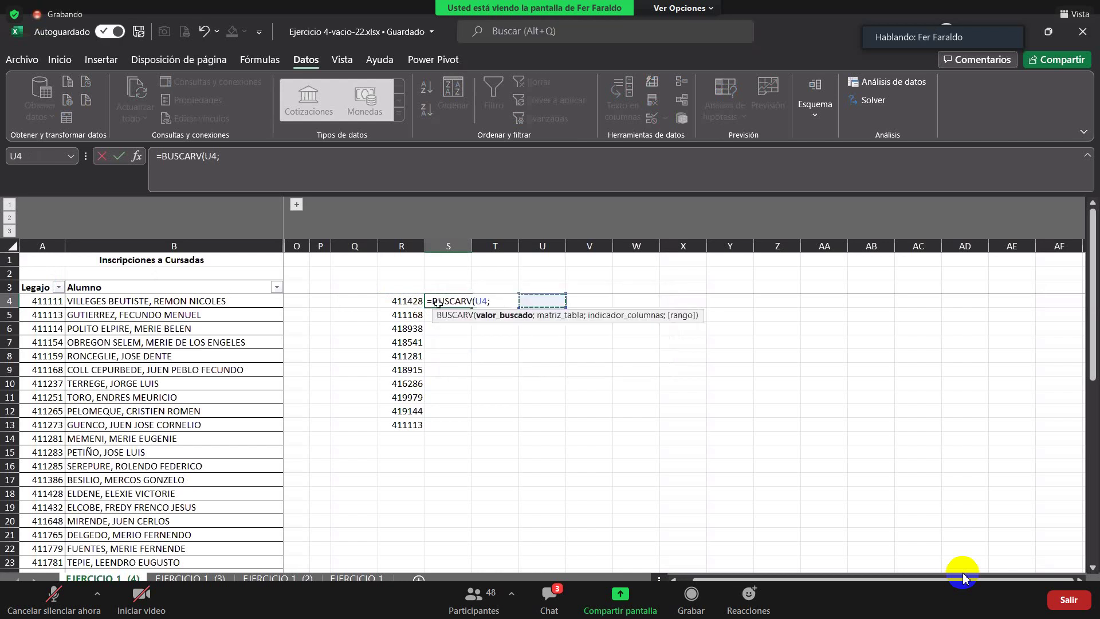
{"action": "left_click", "coordinate": [37, 289]}
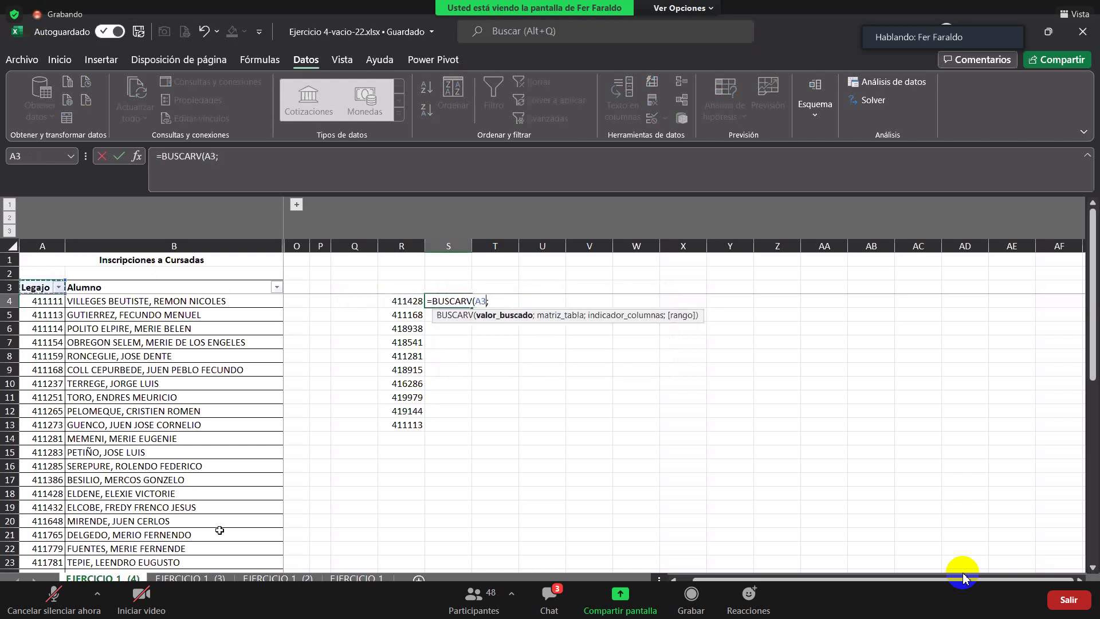
{"action": "left_click_drag", "start_coordinate": [219, 530], "coordinate": [226, 528]}
{"action": "scroll", "coordinate": [222, 530], "scroll_direction": "down", "scroll_amount": 7}
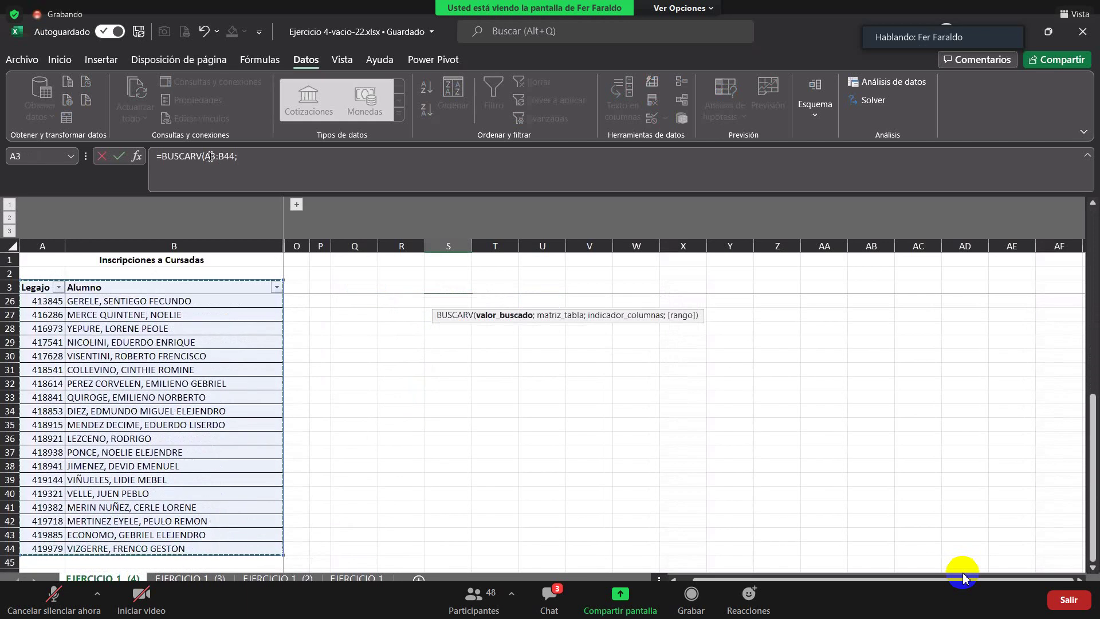
{"action": "left_click", "coordinate": [276, 189]}
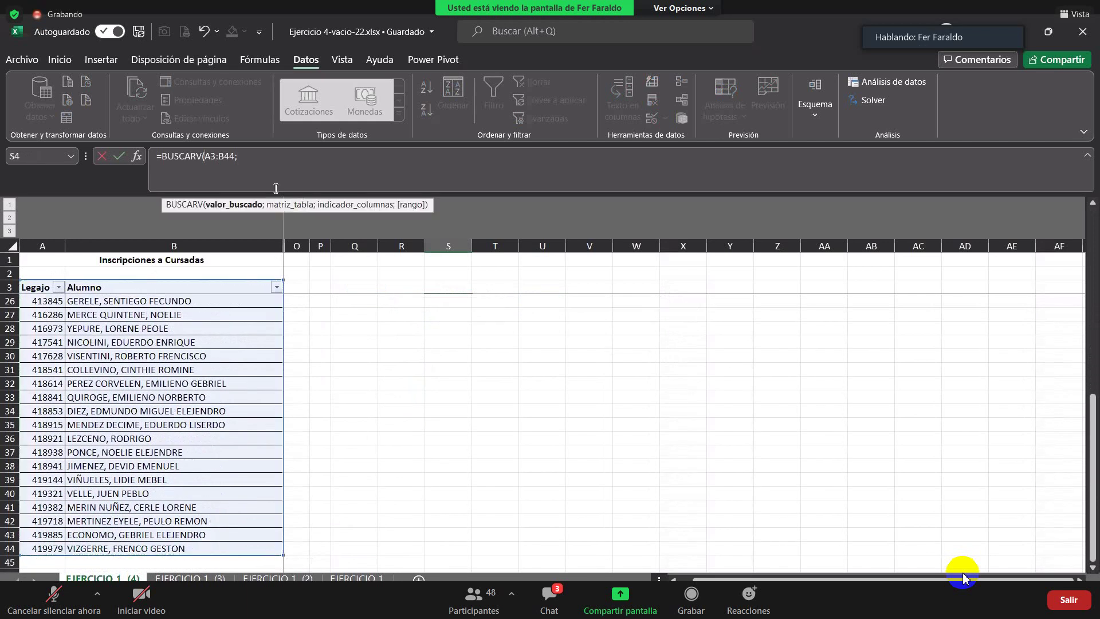
{"action": "type", "text": ";"}
{"action": "scroll", "coordinate": [702, 389], "scroll_direction": "up", "scroll_amount": 7}
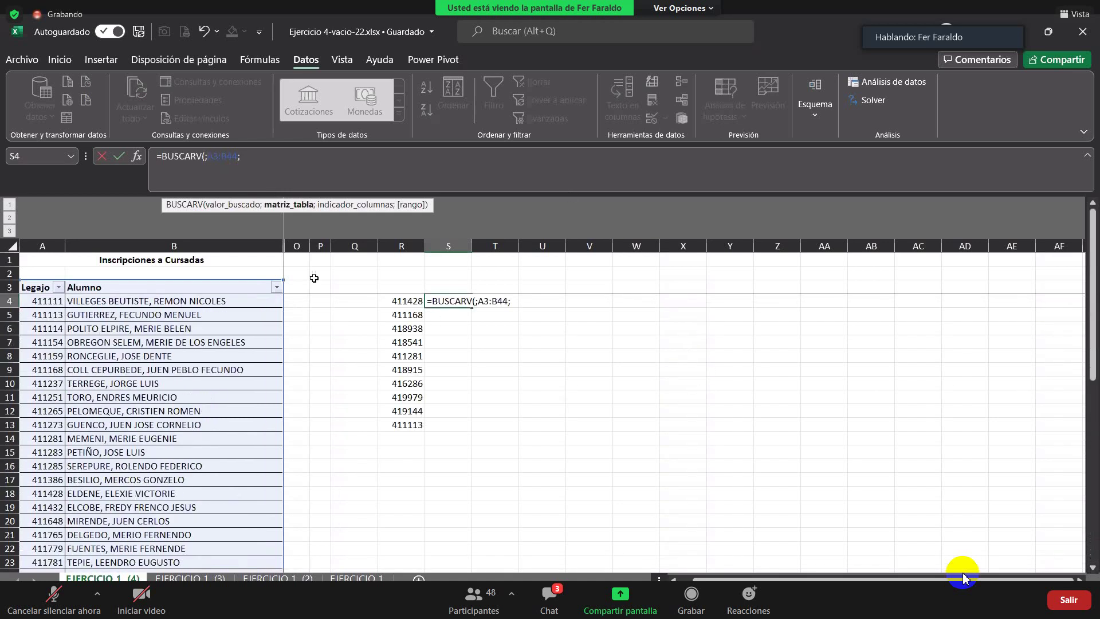
{"action": "left_click", "coordinate": [207, 156]}
{"action": "left_click", "coordinate": [387, 301]}
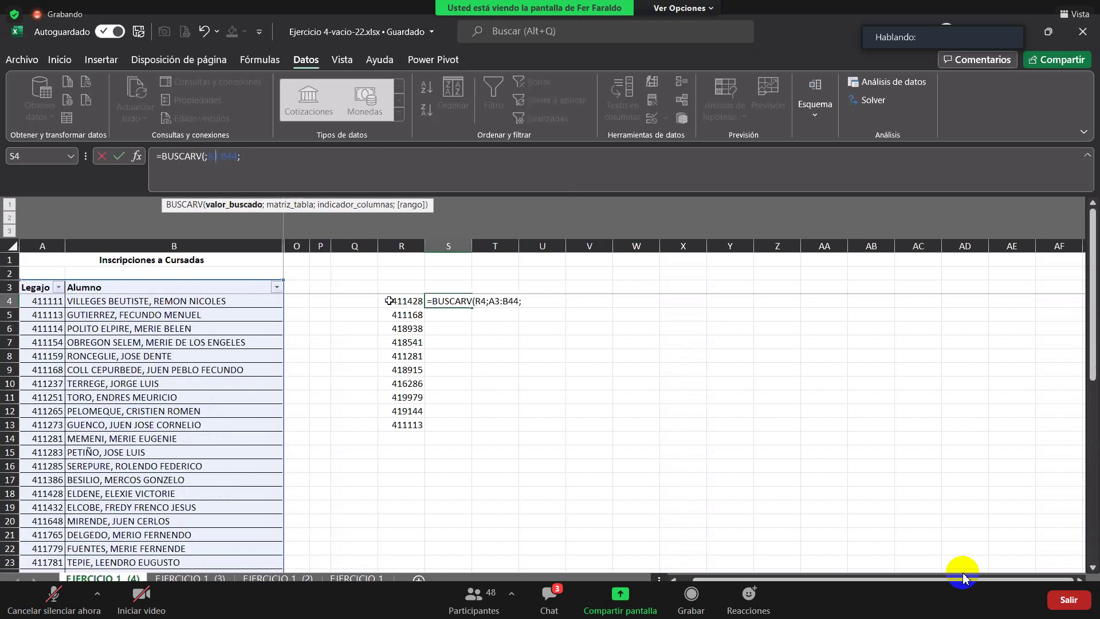
Complete the S4 formula with column index 2 and FALSO for an exact match
{"action": "left_click", "coordinate": [530, 298]}
{"action": "type", "text": "2"}
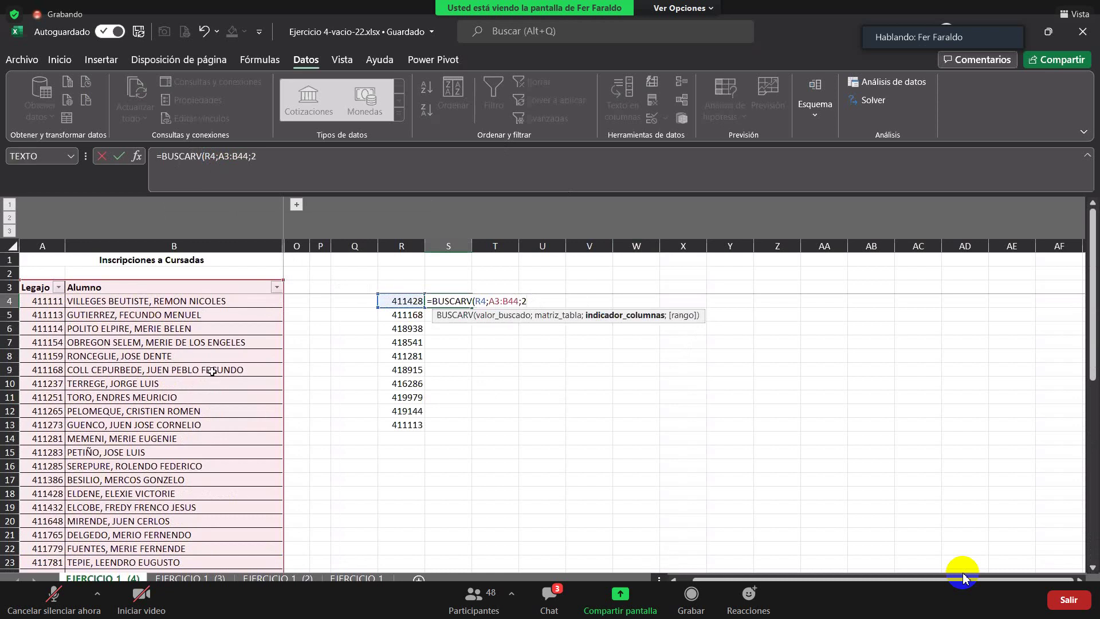
{"action": "type", "text": ";"}
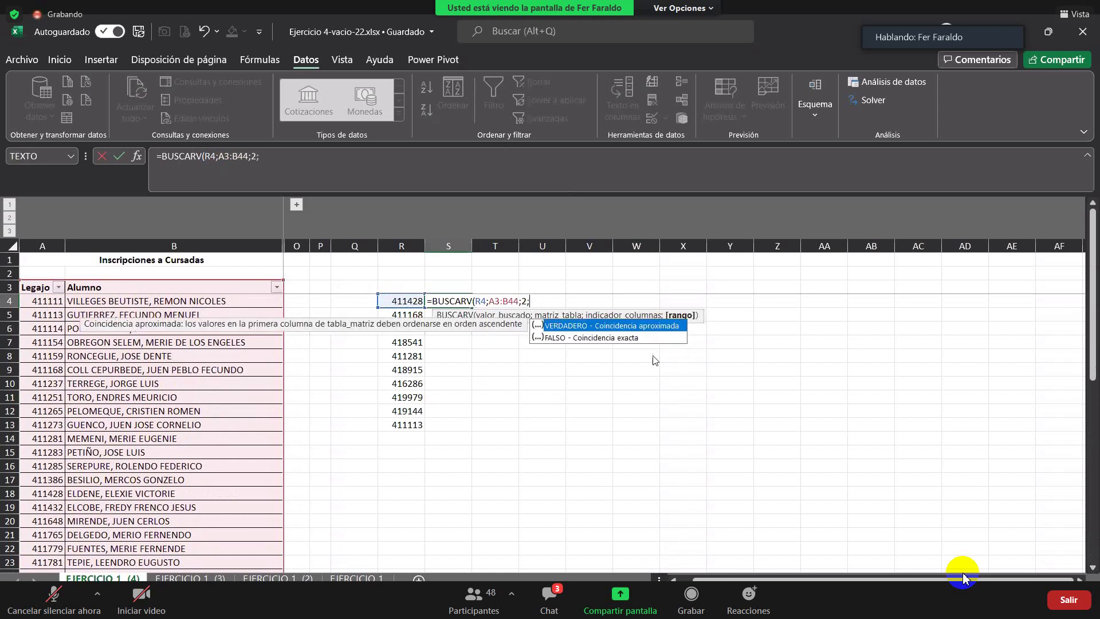
{"action": "double_click", "coordinate": [628, 338]}
{"action": "key", "text": "Return"}
Make the table range in the S4 BUSCARV formula absolute, as $A$3:$B$44
{"action": "key", "text": "Up"}
{"action": "key", "text": "F2"}
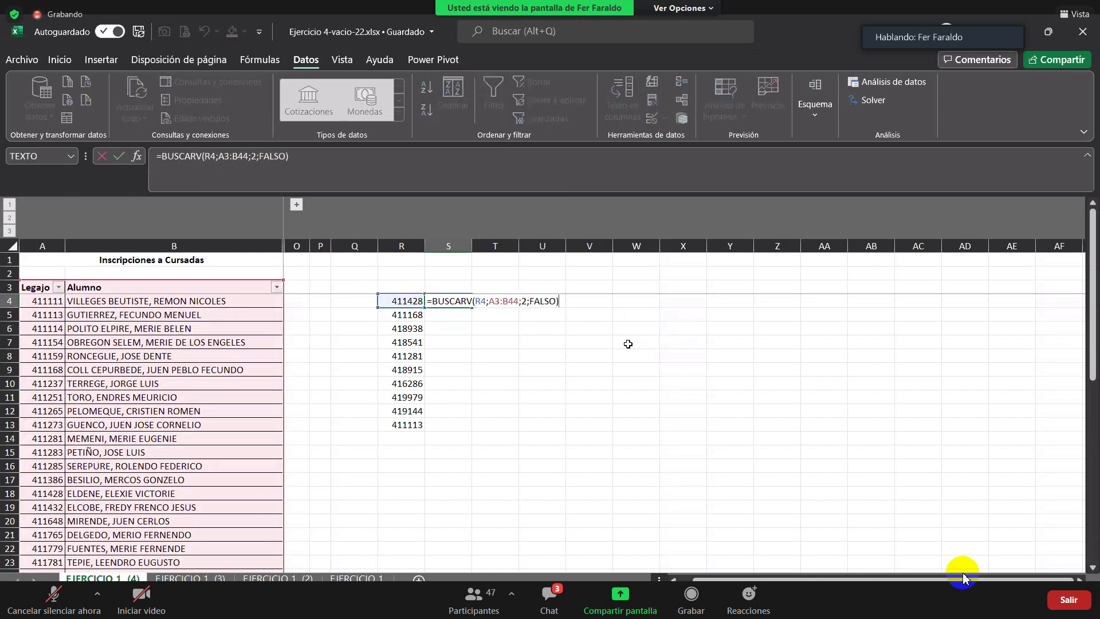
{"action": "key", "text": "Left"}
{"action": "key", "text": "Left"}
{"action": "key", "text": "Left"}
{"action": "key", "text": "Left"}
{"action": "key", "text": "Left"}
{"action": "key", "text": "Left"}
{"action": "key", "text": "Left"}
{"action": "key", "text": "Left"}
{"action": "key", "text": "Left"}
{"action": "key", "text": "Left"}
{"action": "key", "text": "Left"}
{"action": "key", "text": "Left"}
{"action": "key", "text": "Left"}
{"action": "key", "text": "Left"}
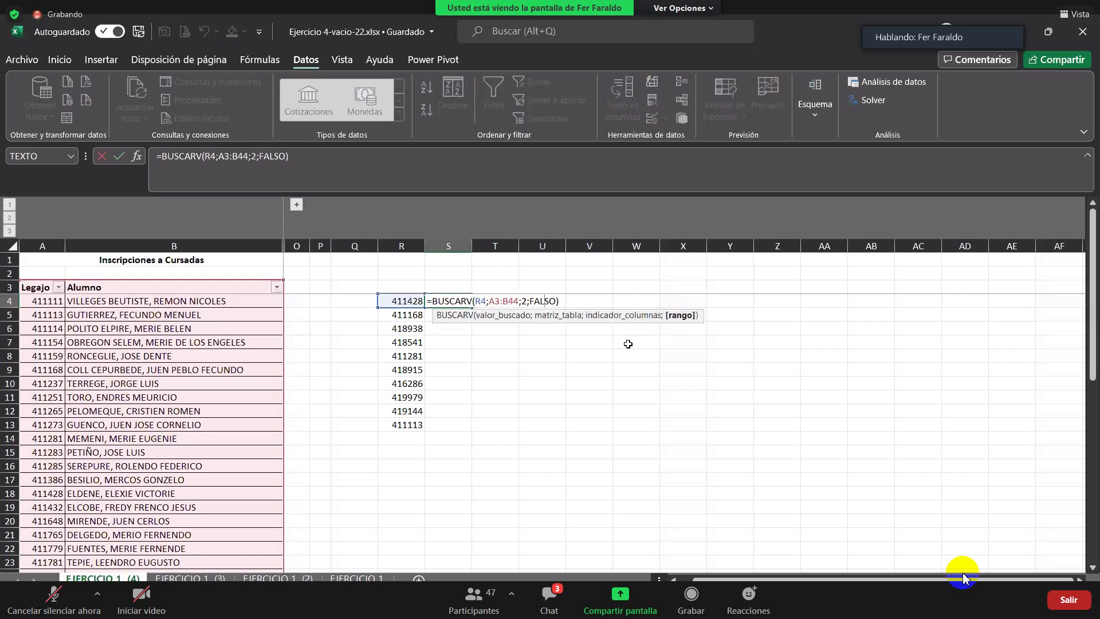
{"action": "key", "text": "F4"}
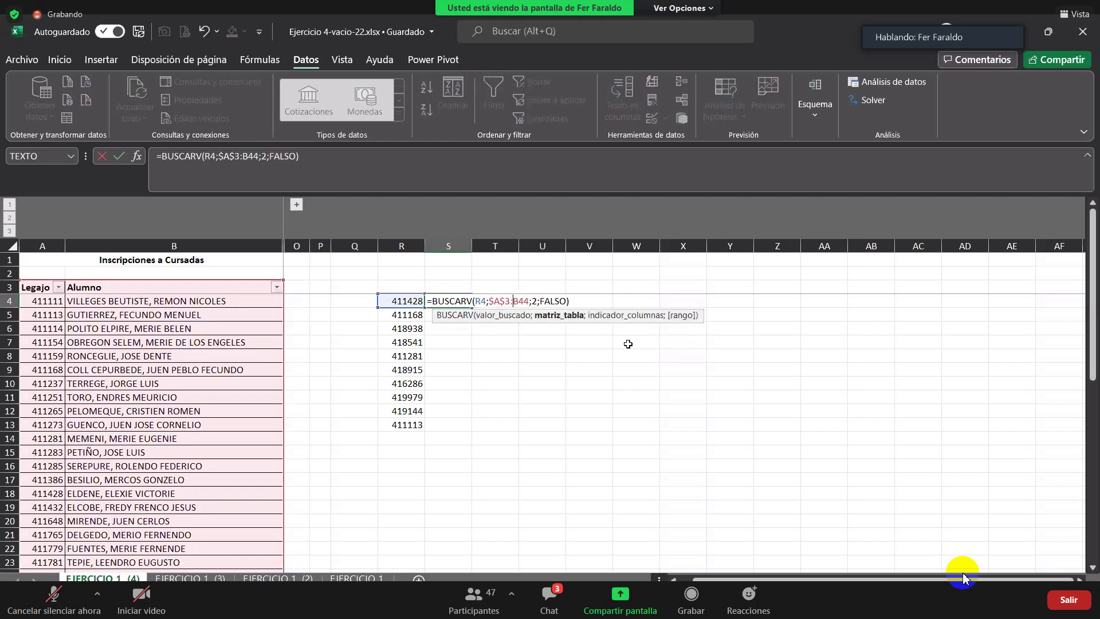
{"action": "key", "text": "F4"}
{"action": "key", "text": "ctrl+Return"}
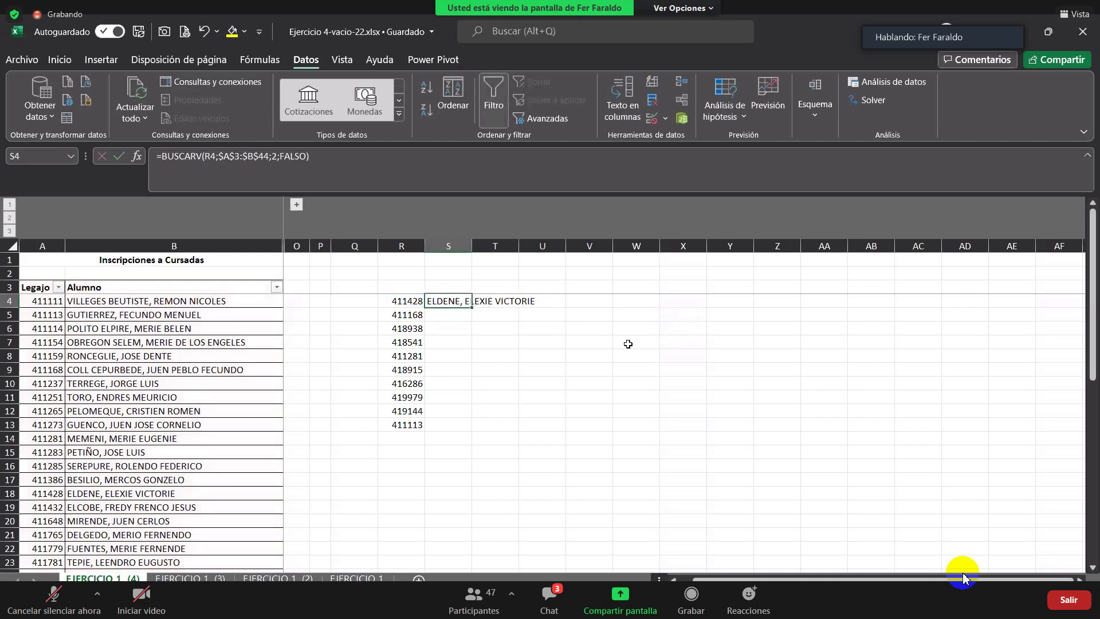
Fill the S4 formula down to S13 and widen column S to fit the student names
{"action": "double_click", "coordinate": [473, 308]}
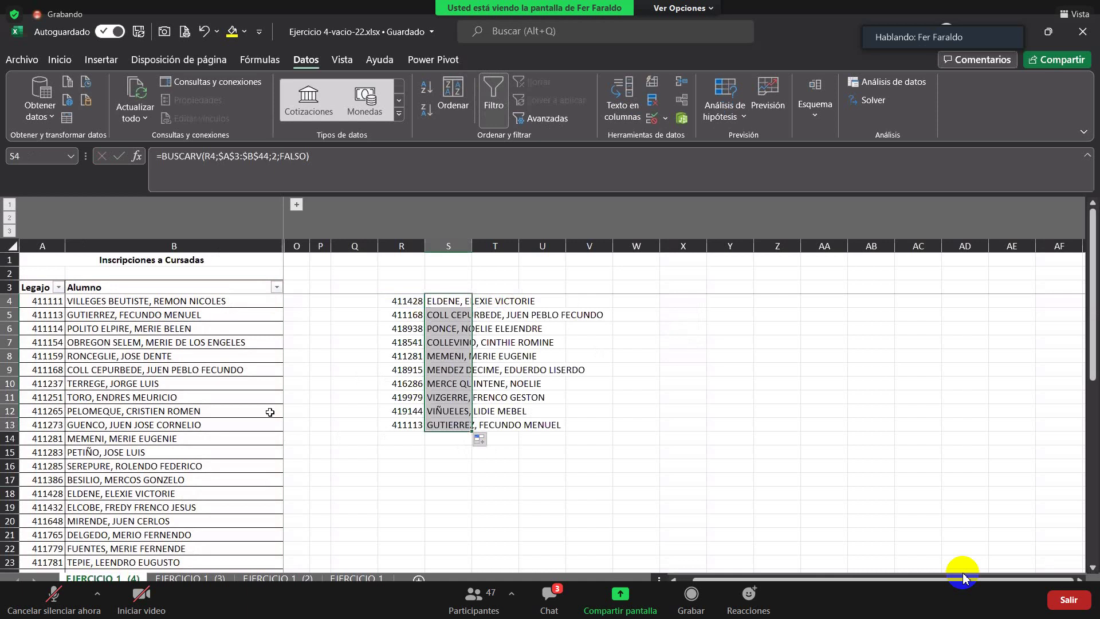
{"action": "double_click", "coordinate": [469, 247]}
{"action": "left_click", "coordinate": [633, 301]}
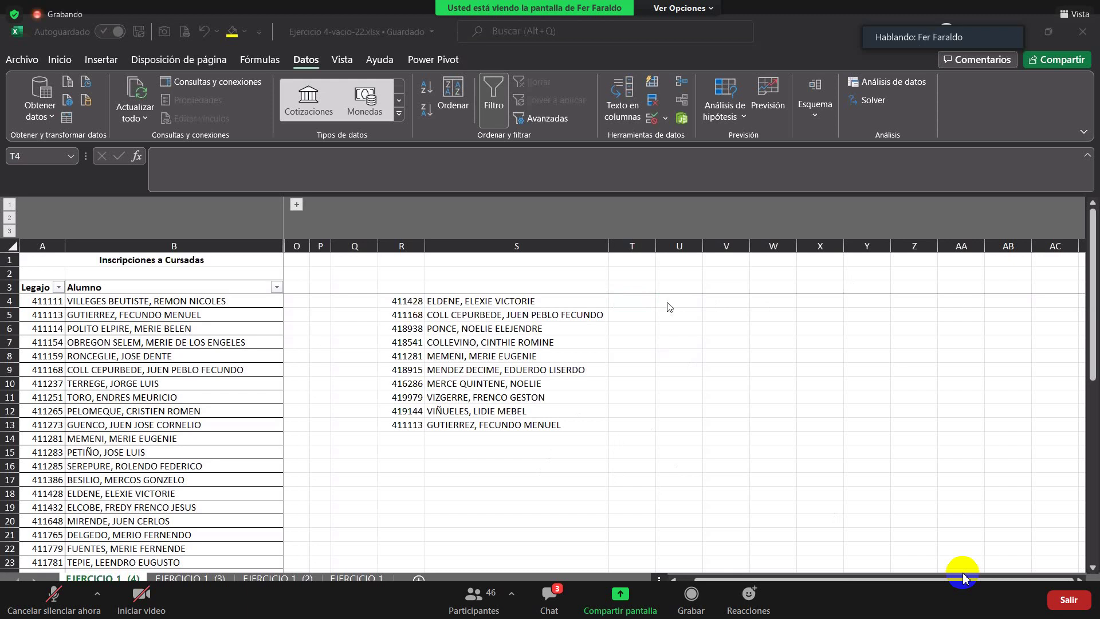
Draw a periodic Muestra sample with period 4 from $A$4:$A$44, with the output range starting at $U$4
{"action": "left_click", "coordinate": [884, 81]}
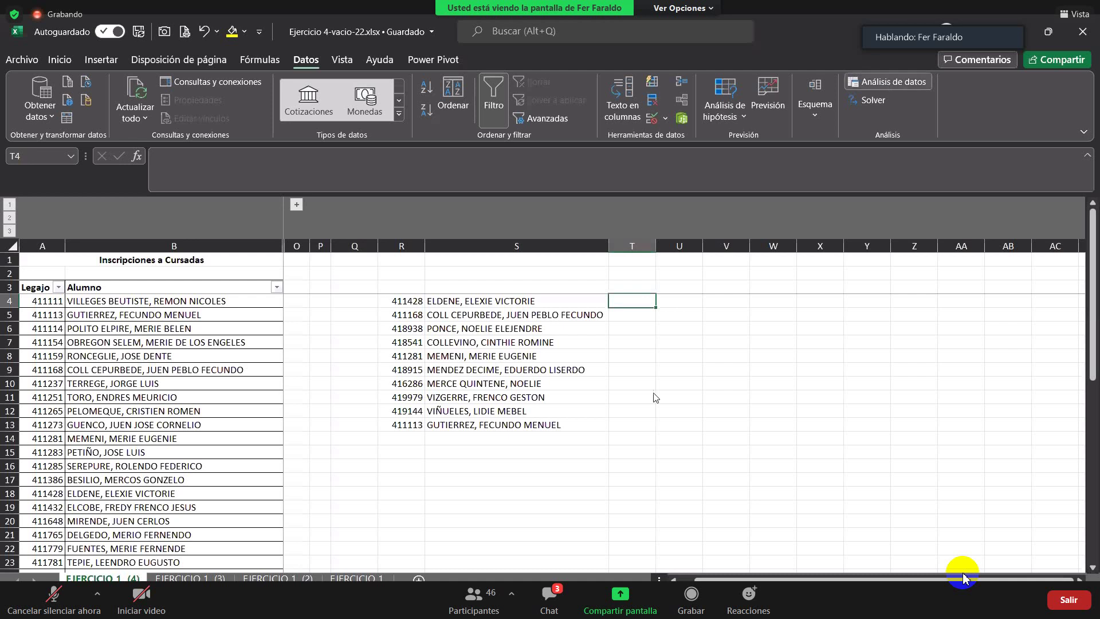
{"action": "left_click", "coordinate": [898, 318]}
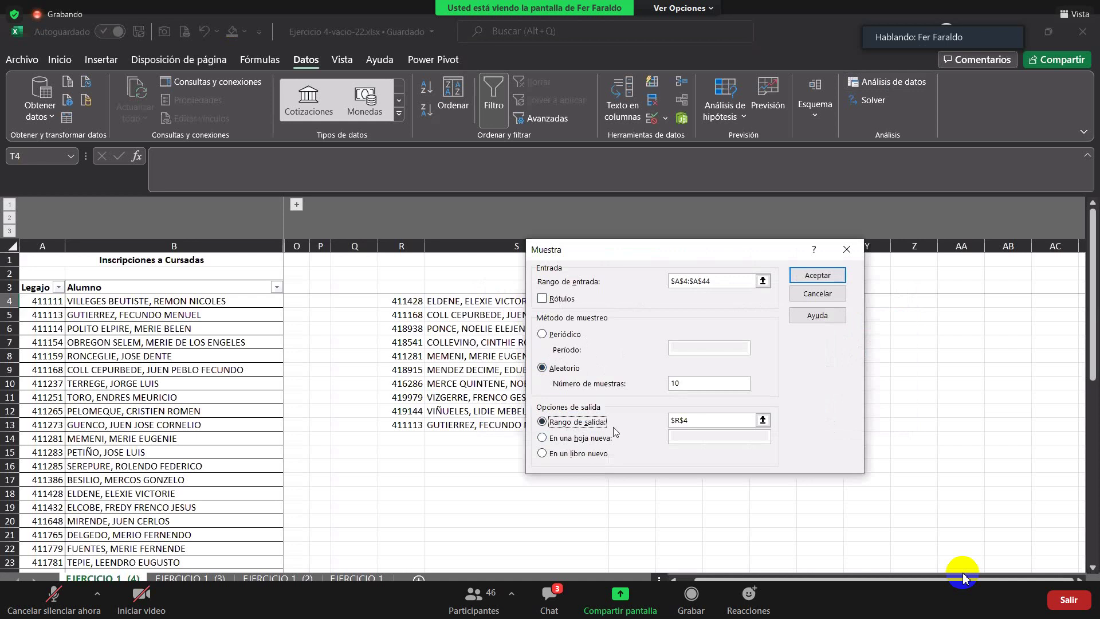
{"action": "left_click", "coordinate": [763, 420]}
{"action": "left_click", "coordinate": [685, 303]}
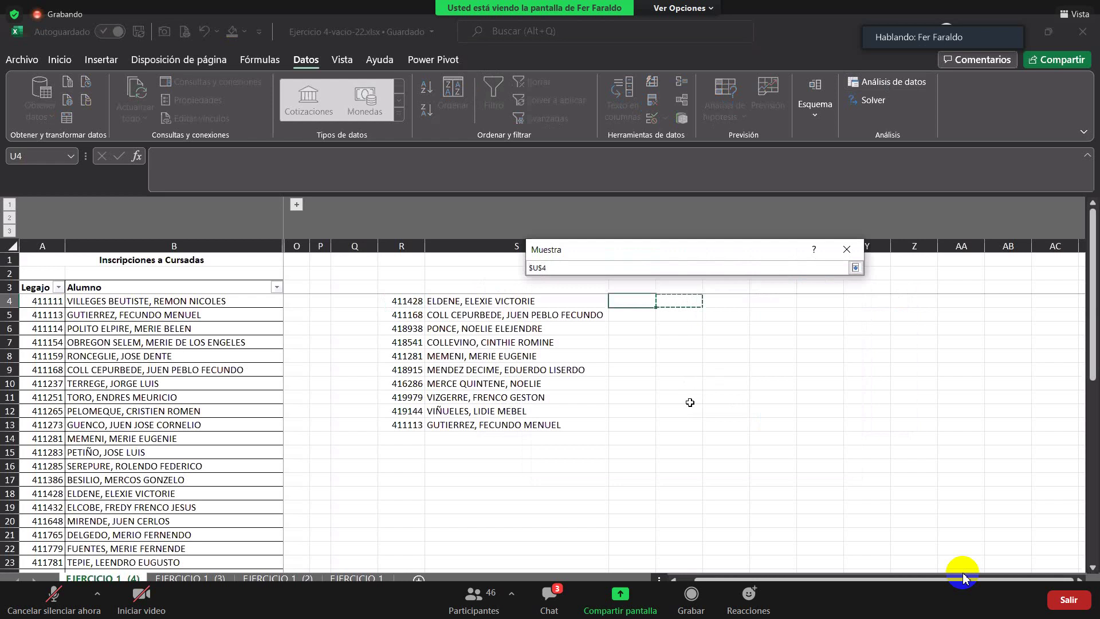
{"action": "left_click", "coordinate": [855, 268]}
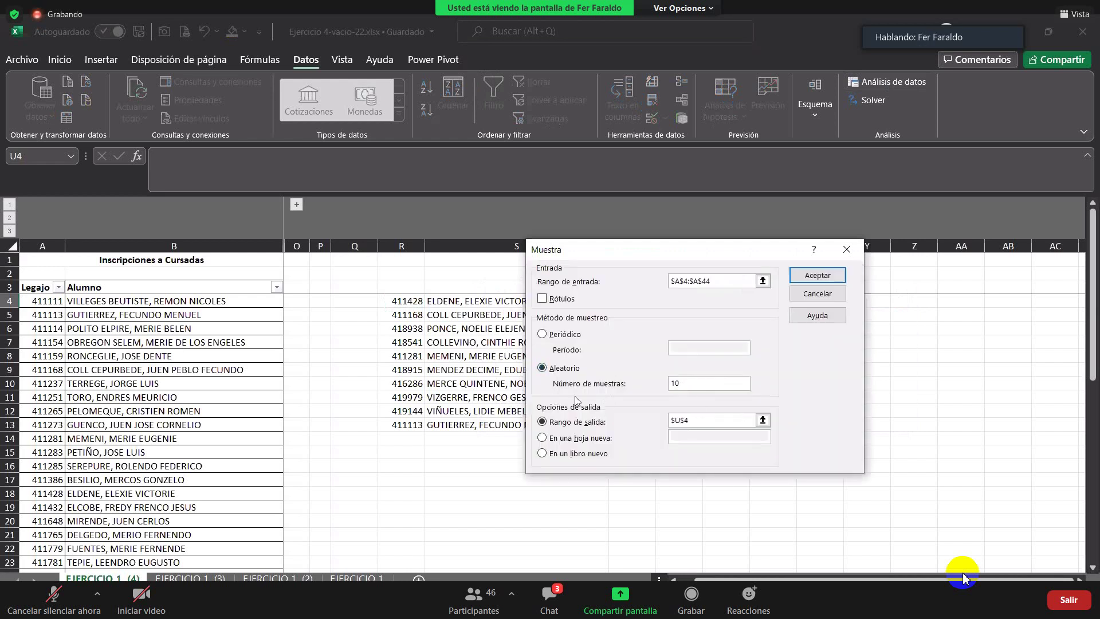
{"action": "left_click", "coordinate": [546, 333]}
{"action": "left_click", "coordinate": [709, 348]}
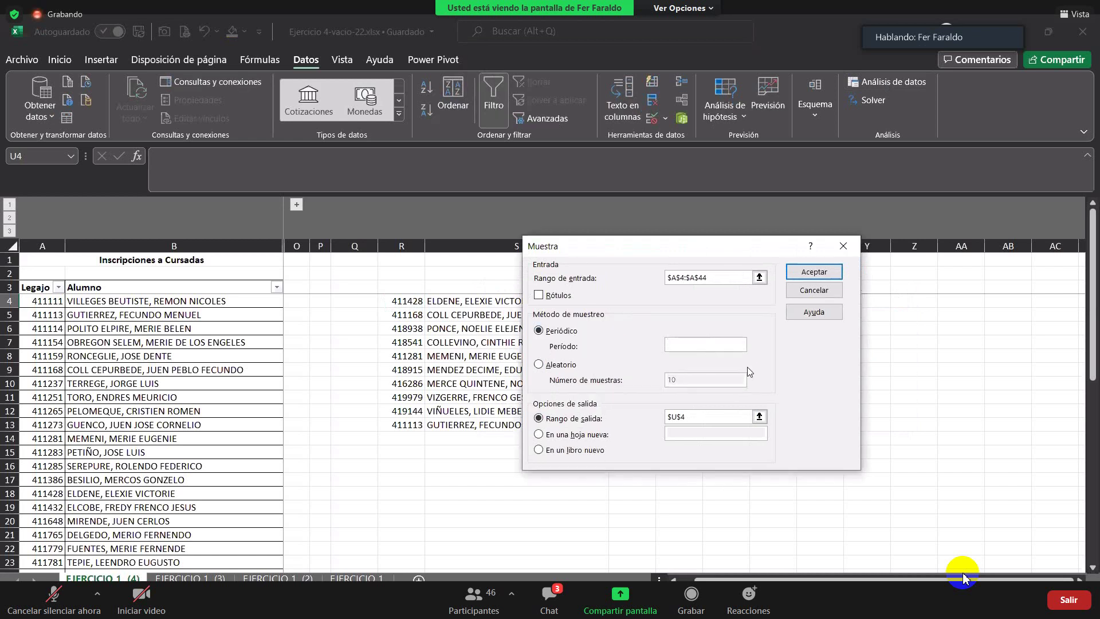
{"action": "type", "text": "4"}
{"action": "left_click", "coordinate": [814, 272]}
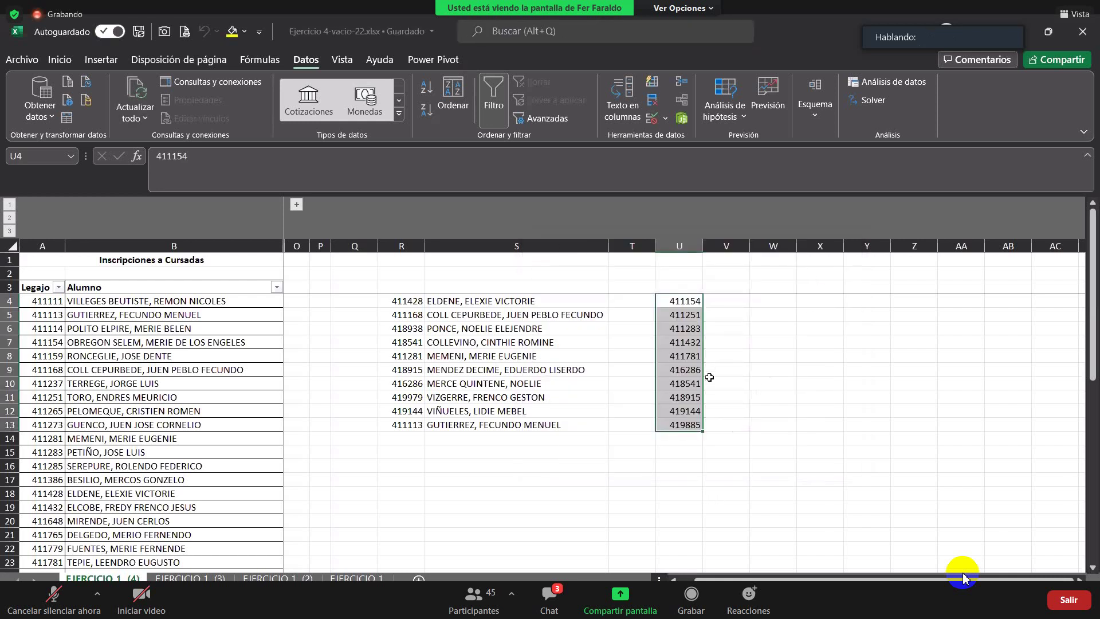
Start a BUSCARV formula in V4 with U4 as the lookup value and the absolute table range $A$3:$B$44
{"action": "left_click", "coordinate": [721, 299]}
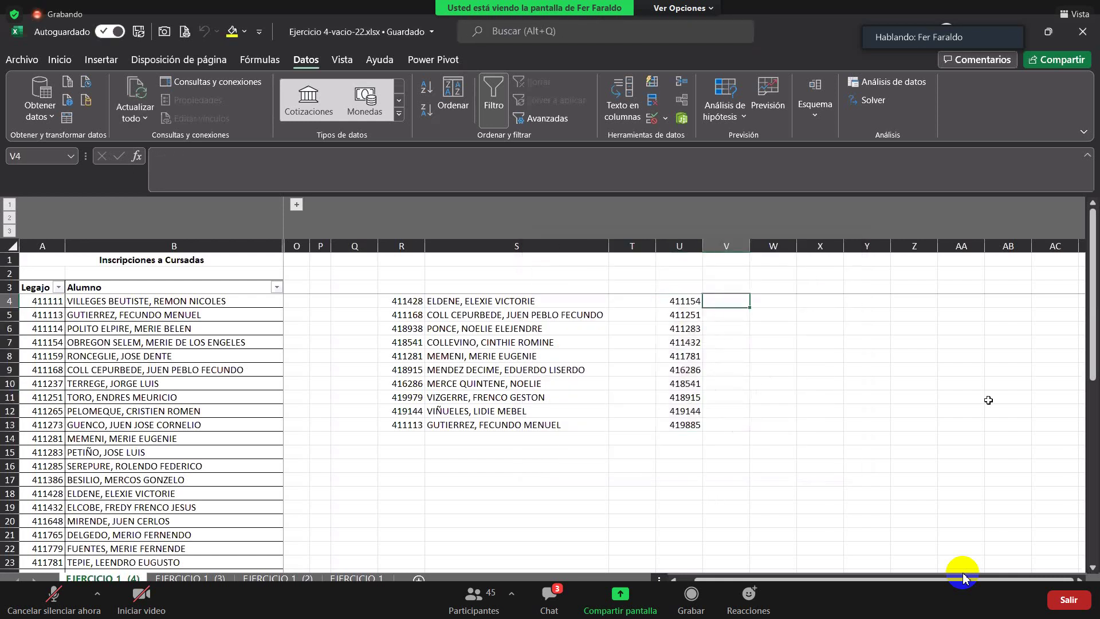
{"action": "type", "text": "="}
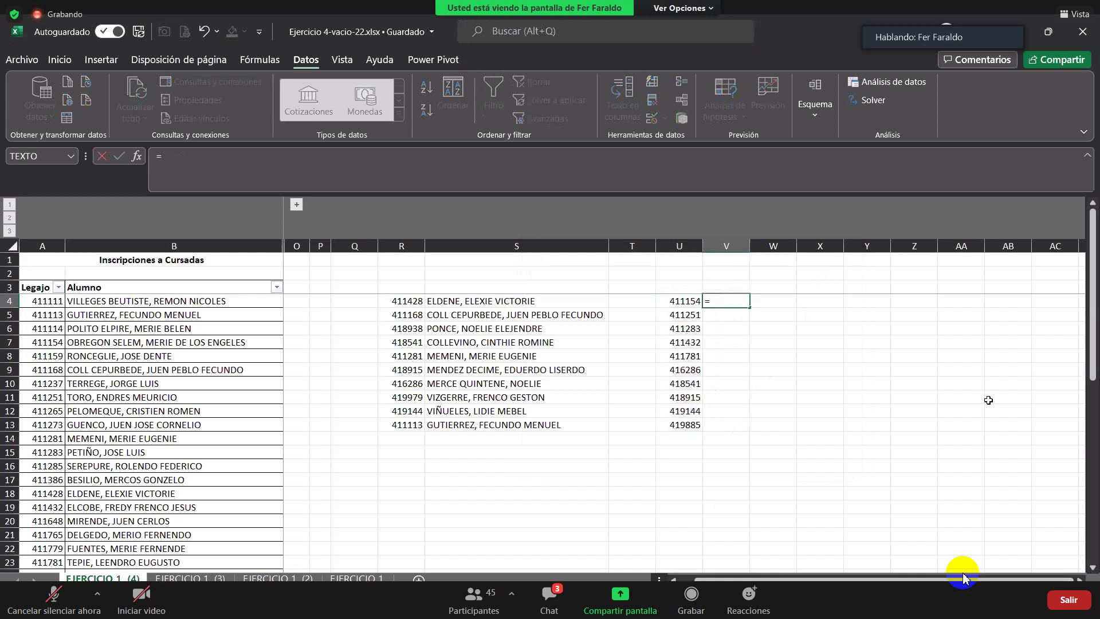
{"action": "type", "text": "BUSCARV"}
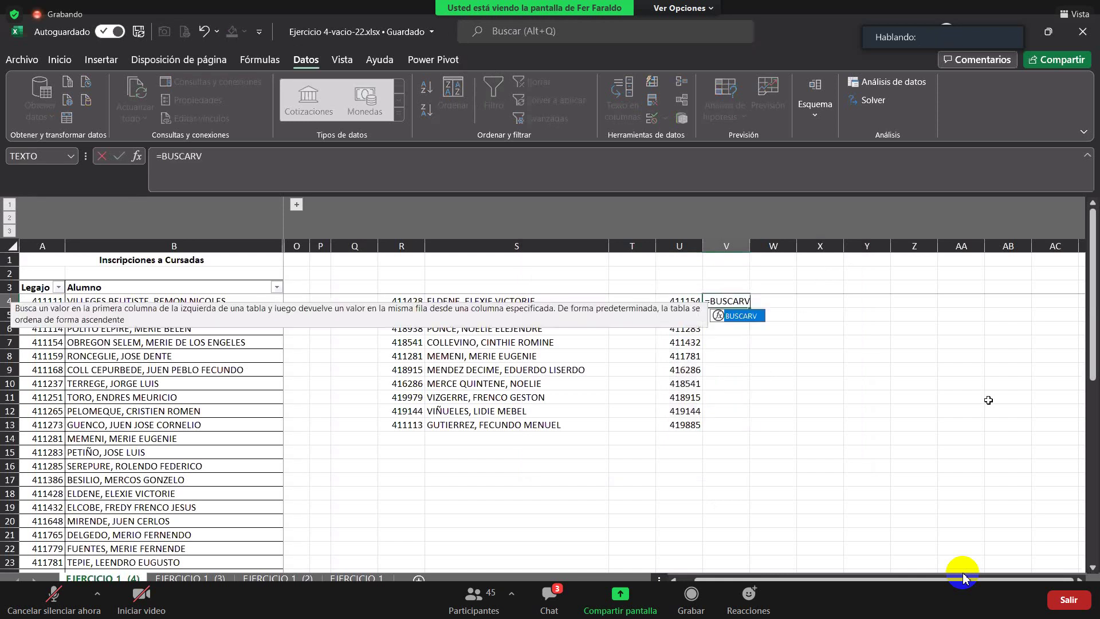
{"action": "type", "text": "("}
{"action": "key", "text": "Left"}
{"action": "type", "text": ";"}
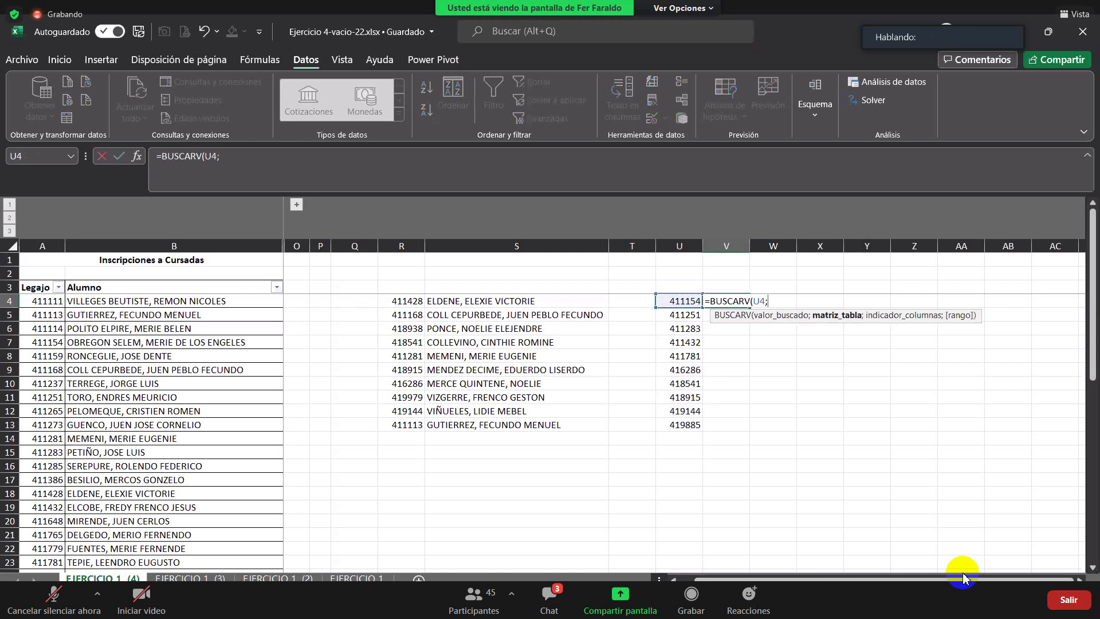
{"action": "mouse_move", "coordinate": [42, 287]}
{"action": "left_mouse_down"}
{"action": "mouse_move", "coordinate": [170, 570]}
{"action": "mouse_move", "coordinate": [164, 552]}
{"action": "left_mouse_up"}
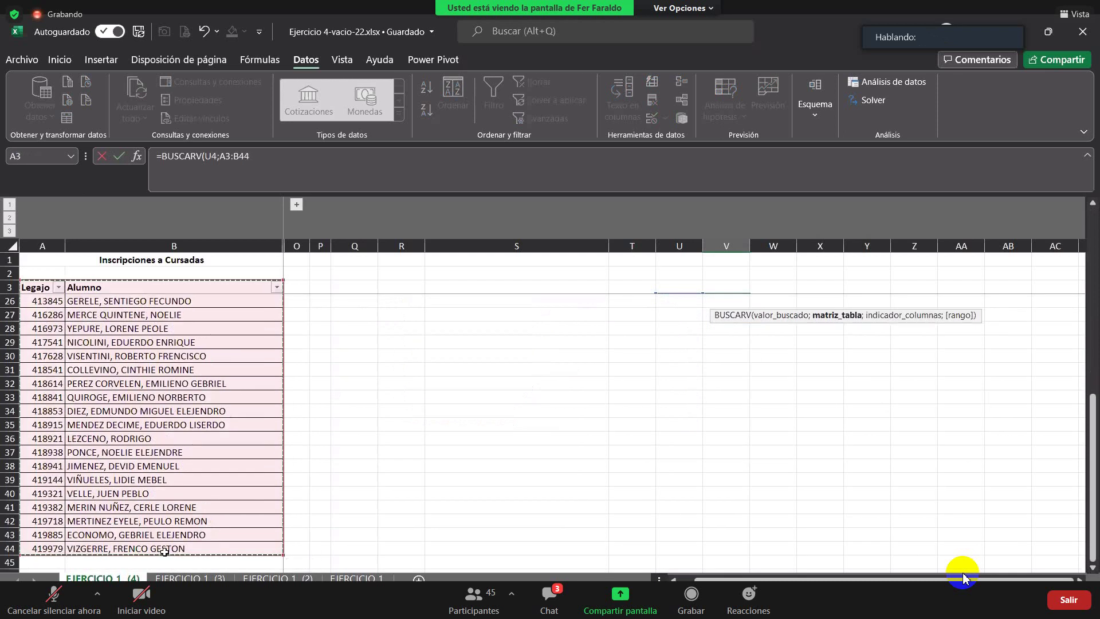
{"action": "key", "text": "F4"}
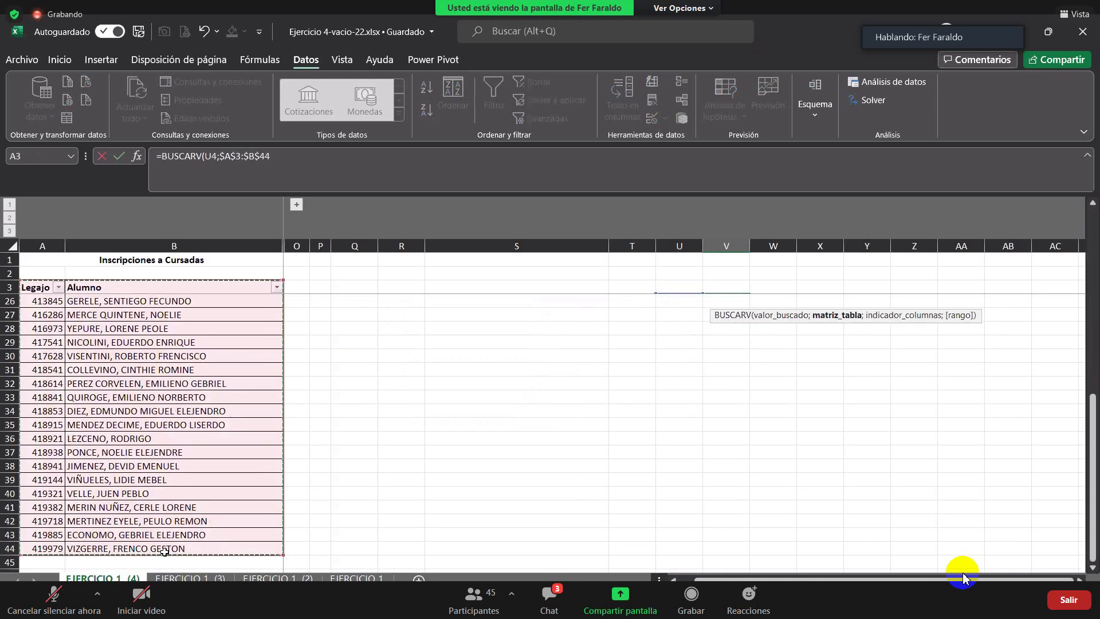
Complete the V4 BUSCARV formula with column index 2 and FALSO for an exact match
{"action": "type", "text": ";"}
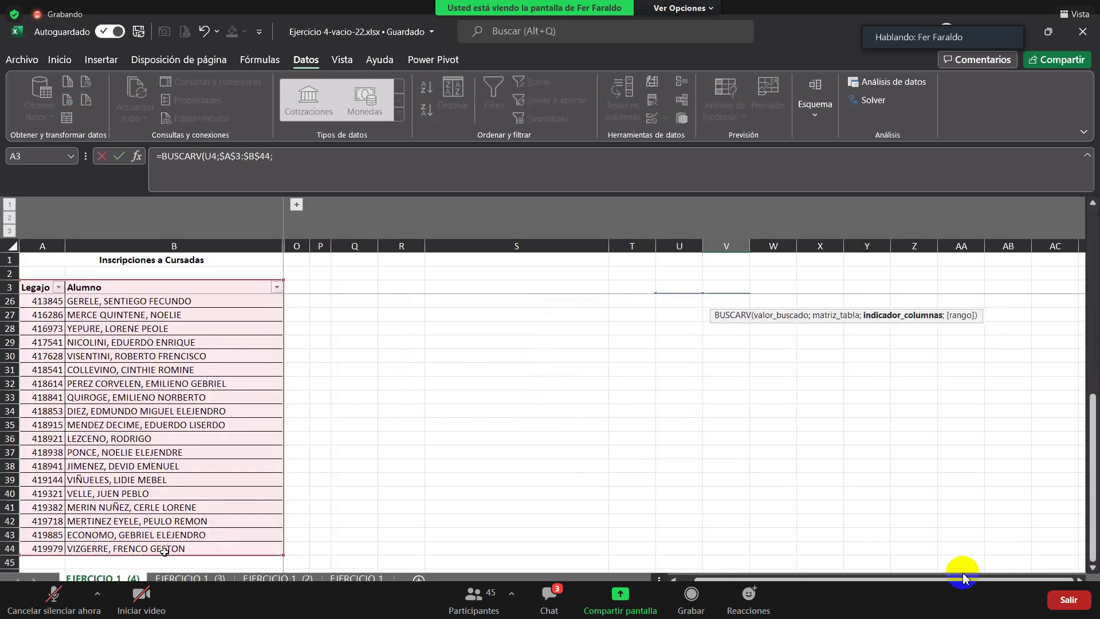
{"action": "type", "text": "2;"}
{"action": "left_click", "coordinate": [924, 337]}
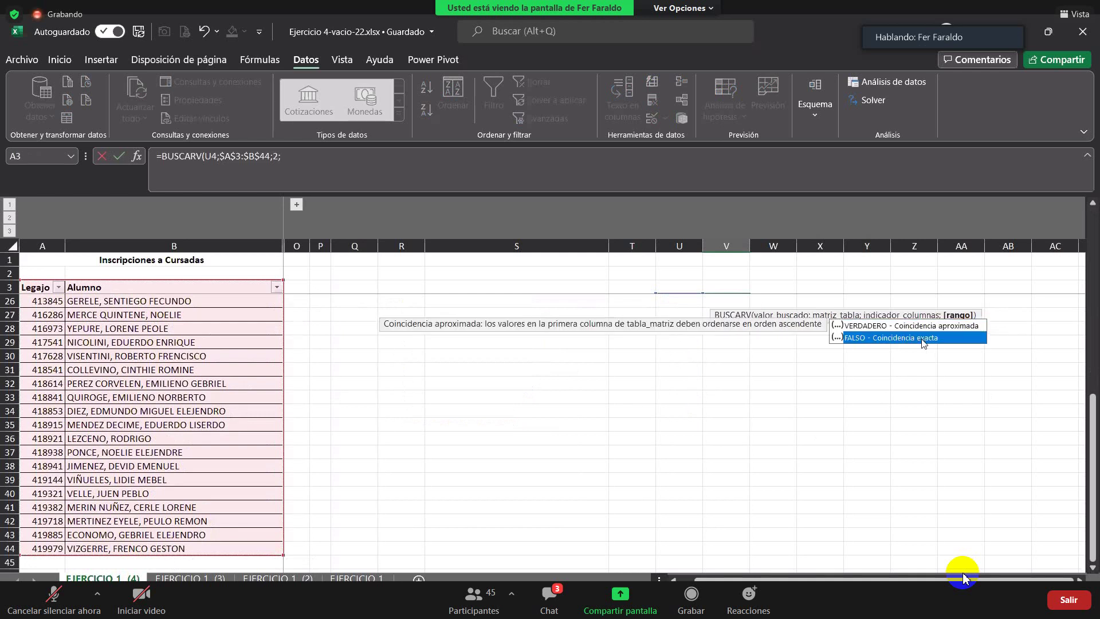
{"action": "double_click", "coordinate": [924, 338]}
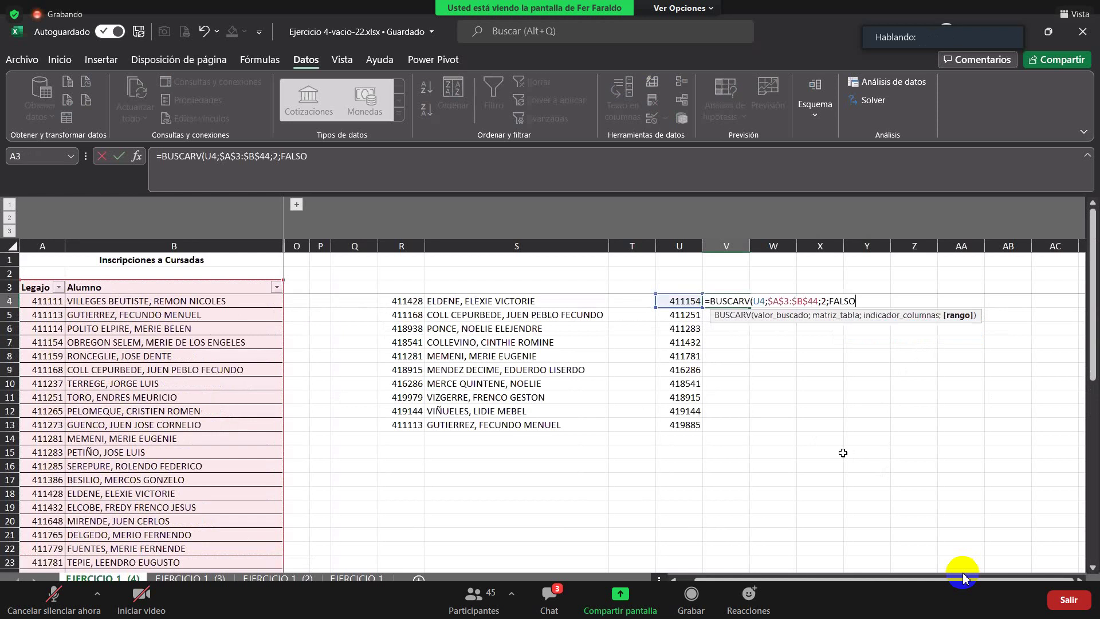
{"action": "key", "text": "Return"}
Fill the V4 formula down to V13 and widen column V to fit the student names
{"action": "left_click", "coordinate": [739, 302]}
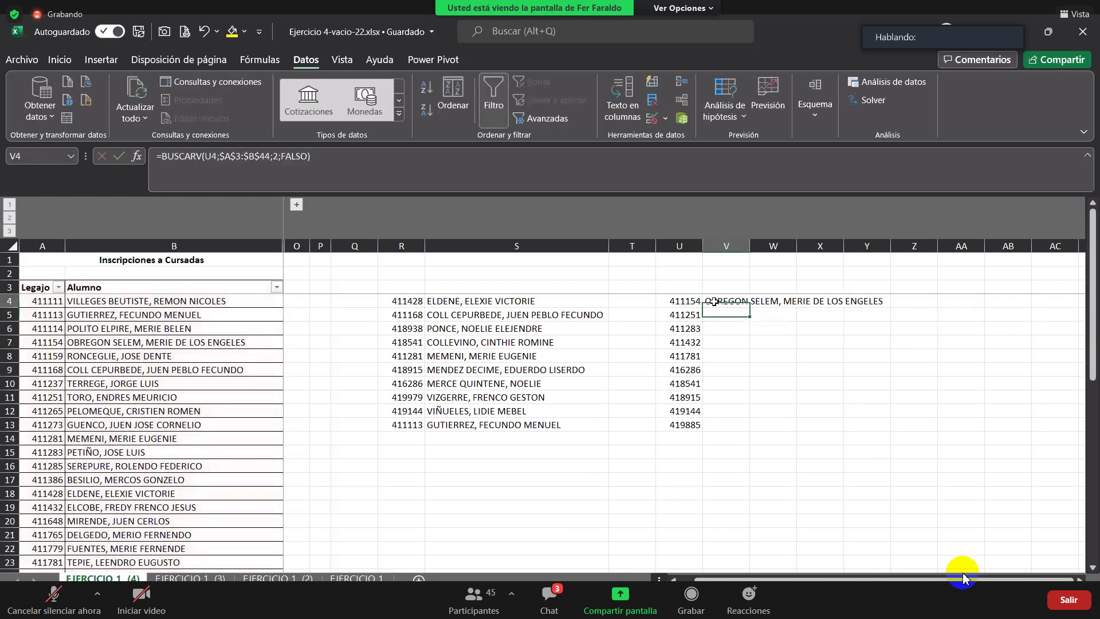
{"action": "double_click", "coordinate": [749, 306]}
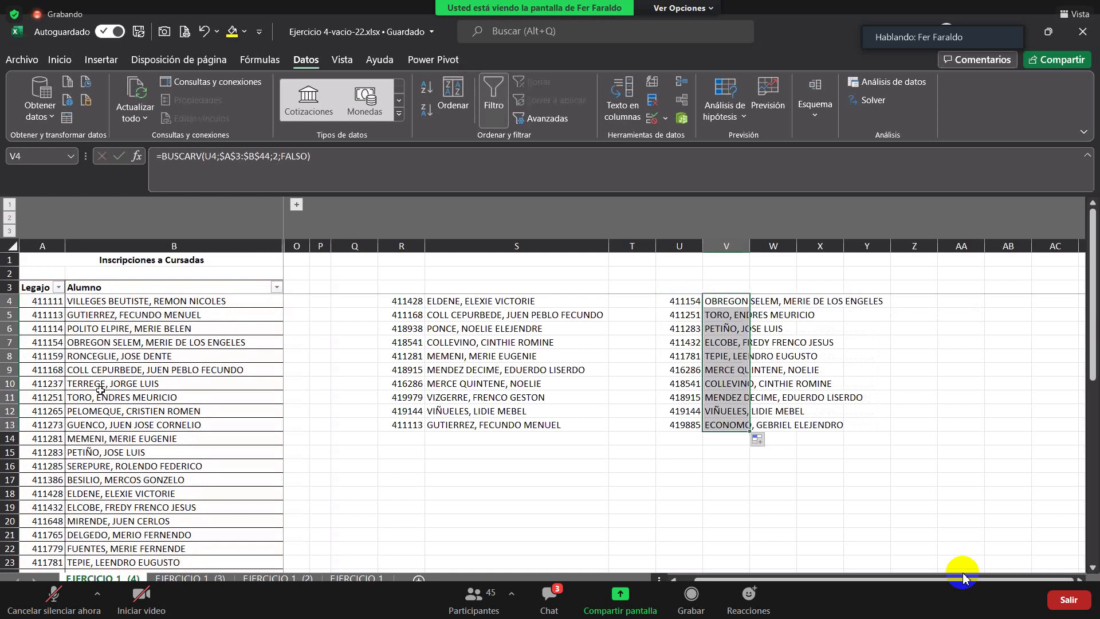
{"action": "left_click", "coordinate": [772, 478]}
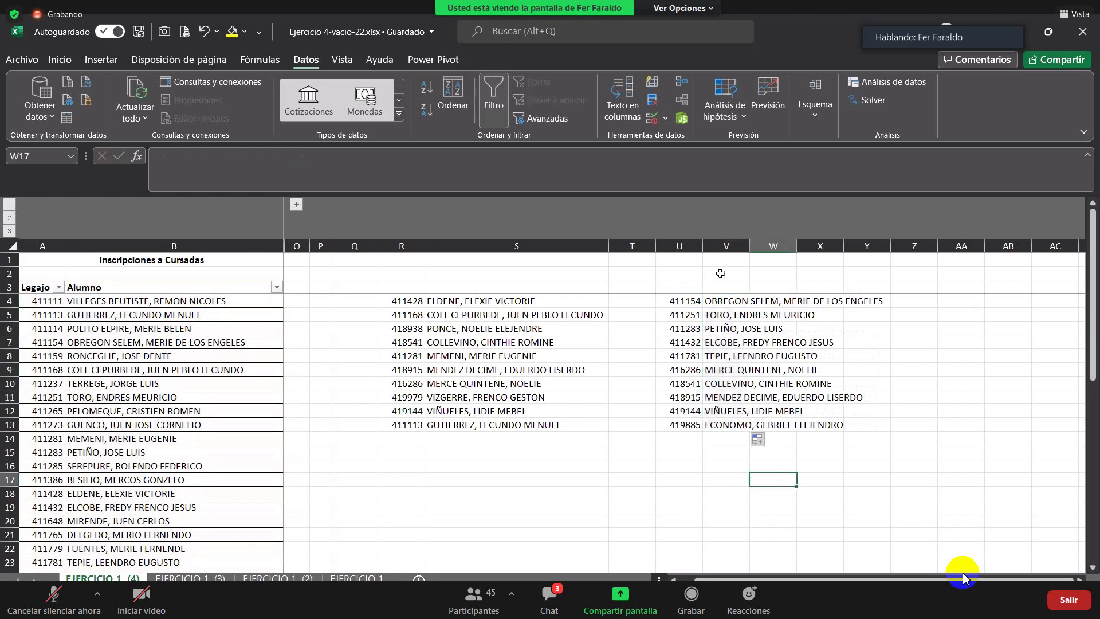
{"action": "double_click", "coordinate": [745, 250]}
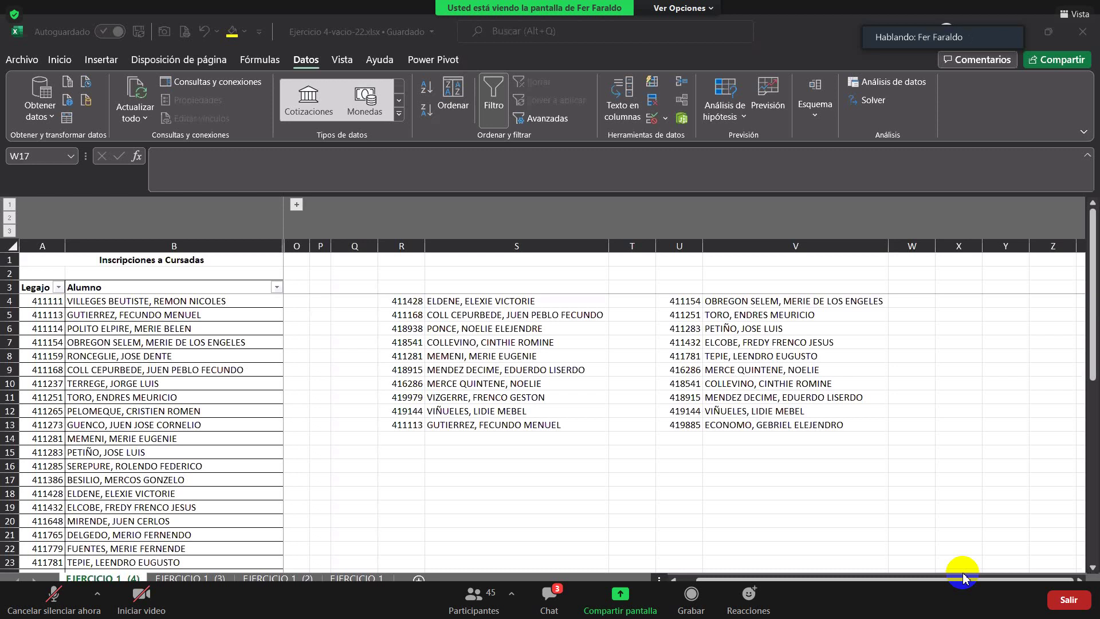
Review the function arguments of the BUSCARV formula in S4 without changing them
{"action": "left_click", "coordinate": [437, 302]}
{"action": "double_click", "coordinate": [438, 302]}
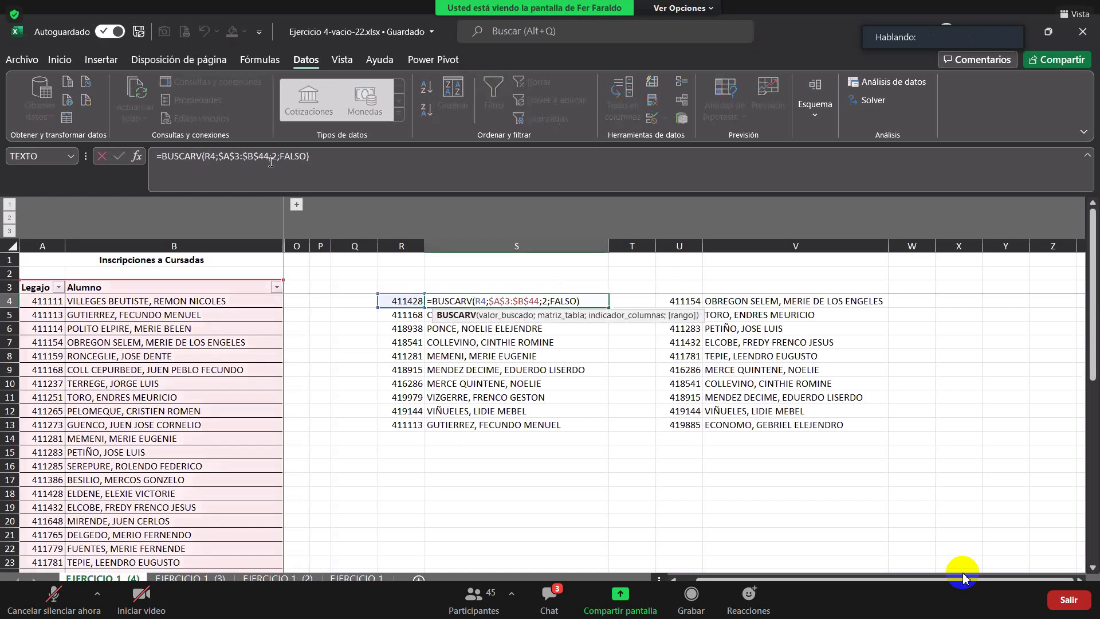
{"action": "left_click", "coordinate": [138, 156]}
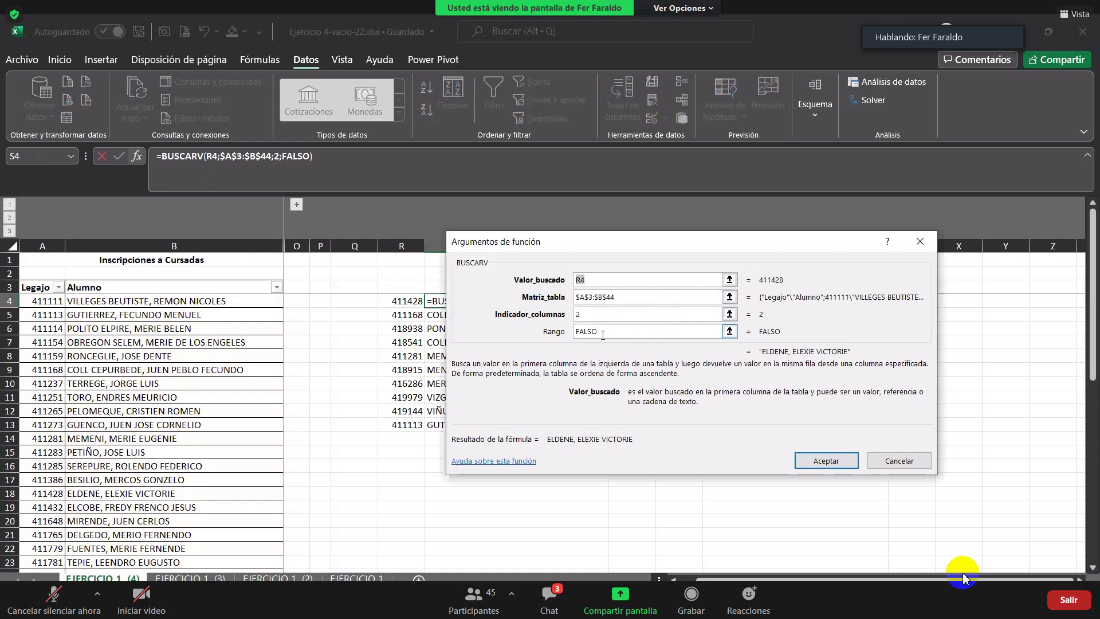
{"action": "left_click", "coordinate": [921, 242]}
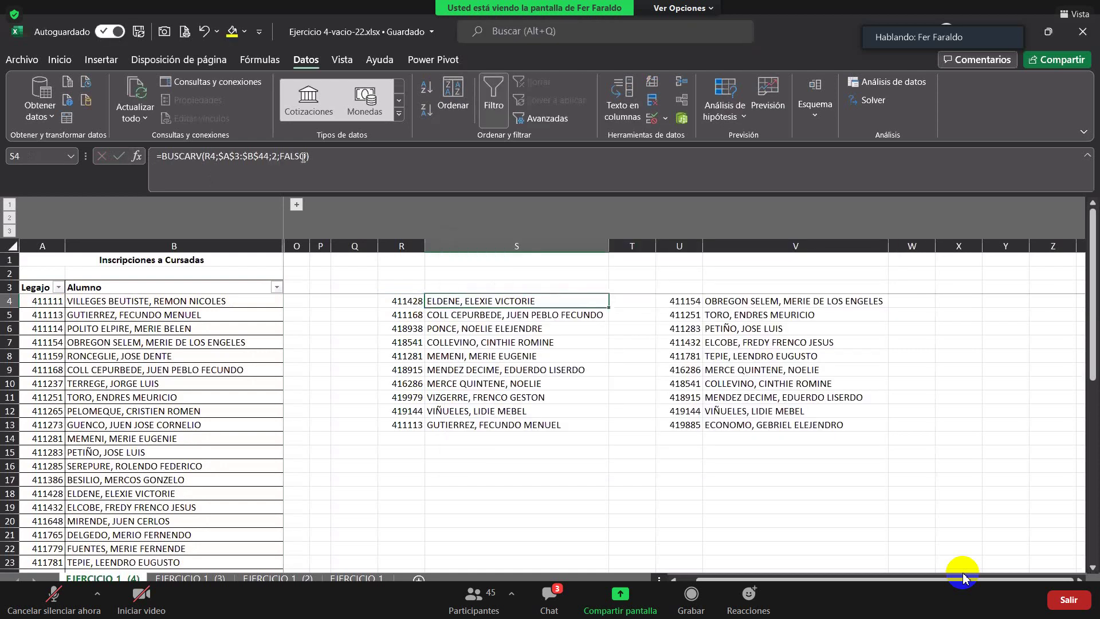
Change the S4 BUSCARV match argument to VERDADERO for an approximate match and fill the formula down to S13
{"action": "left_click", "coordinate": [302, 156]}
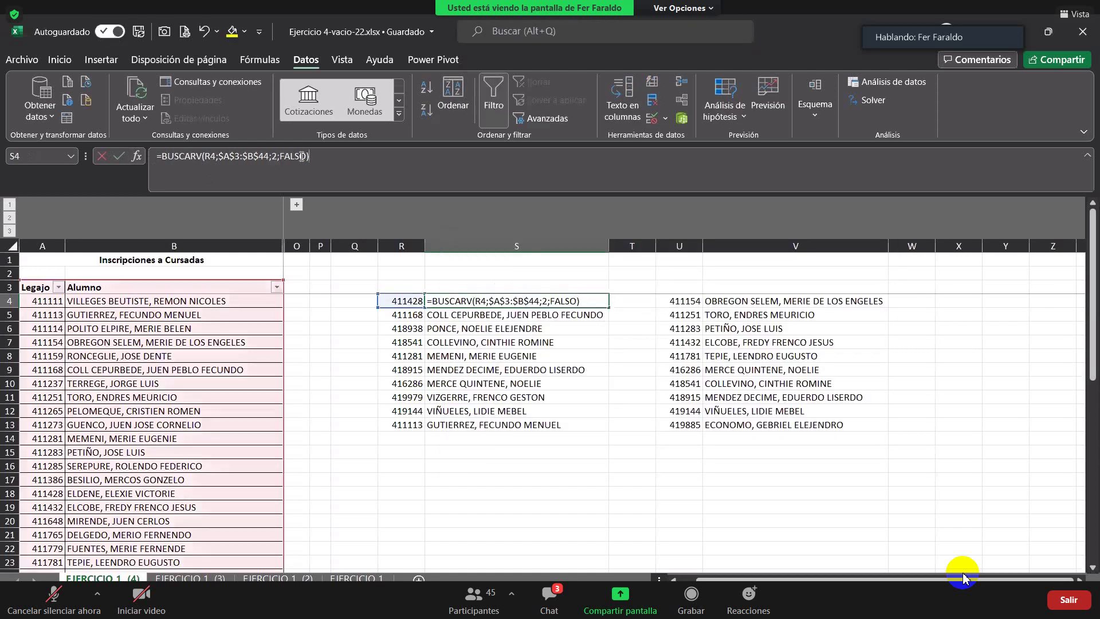
{"action": "left_click", "coordinate": [577, 302]}
{"action": "key", "text": "BackSpace"}
{"action": "key", "text": "Delete"}
{"action": "key", "text": "Delete"}
{"action": "key", "text": "Delete"}
{"action": "key", "text": "Delete"}
{"action": "key", "text": "Delete"}
{"action": "key", "text": "Delete"}
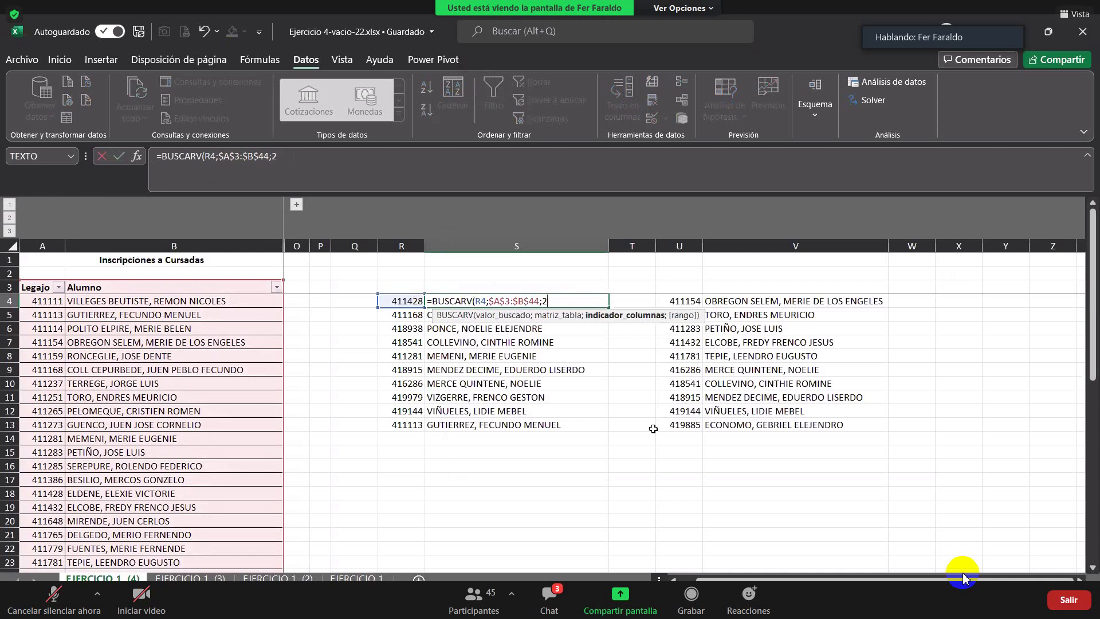
{"action": "type", "text": ";"}
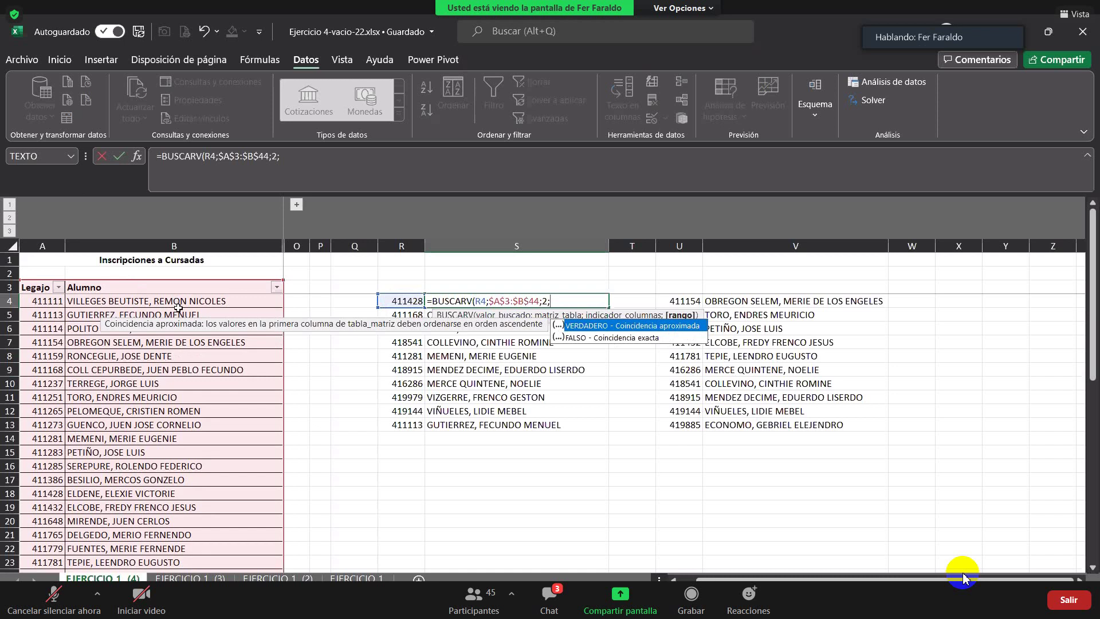
{"action": "double_click", "coordinate": [585, 326]}
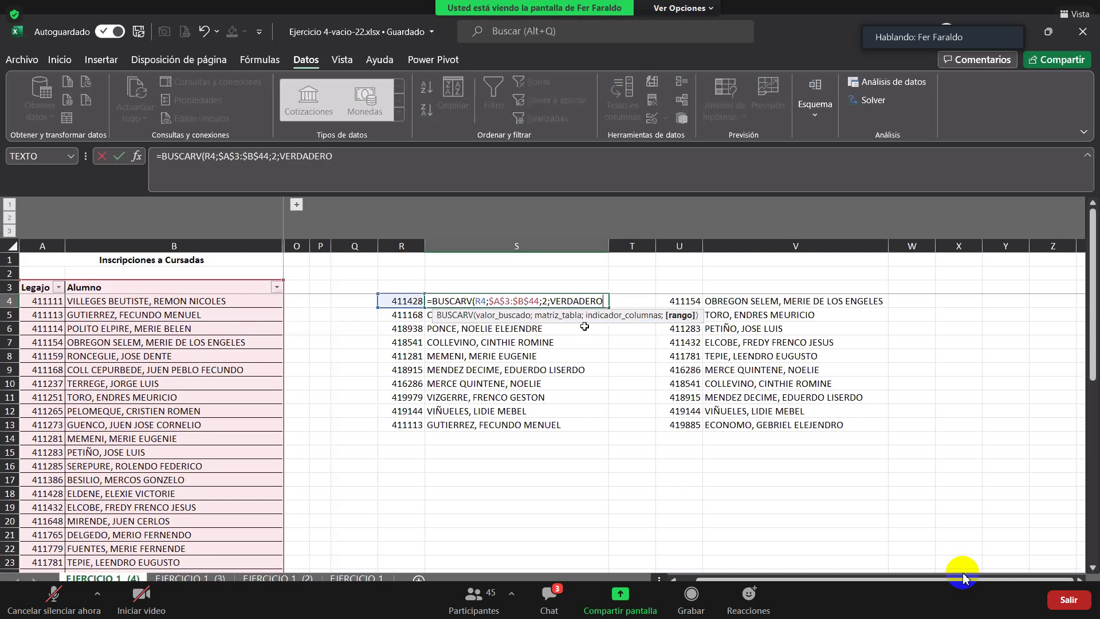
{"action": "key", "text": "ctrl+Return"}
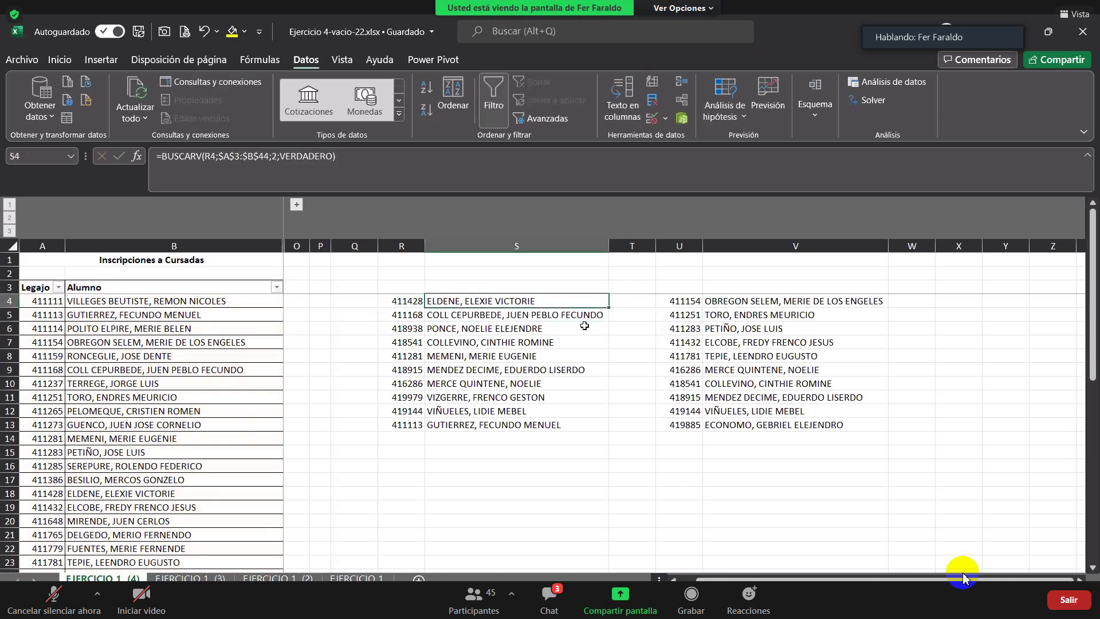
{"action": "double_click", "coordinate": [609, 307]}
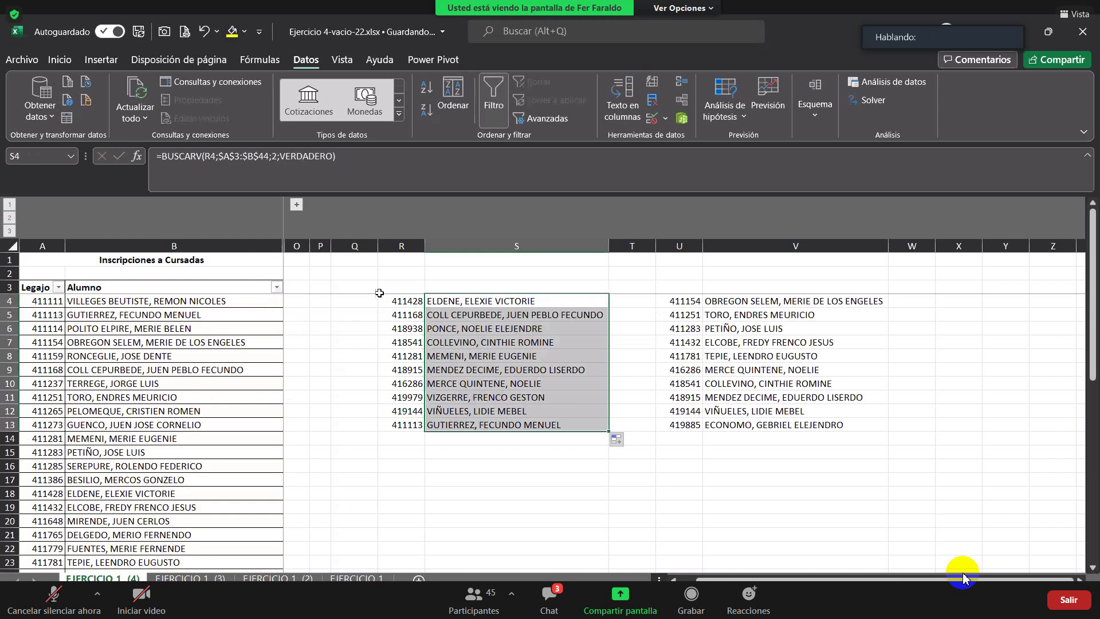
Change the last digit of the student file number in R4 to 7
{"action": "key", "text": "Left"}
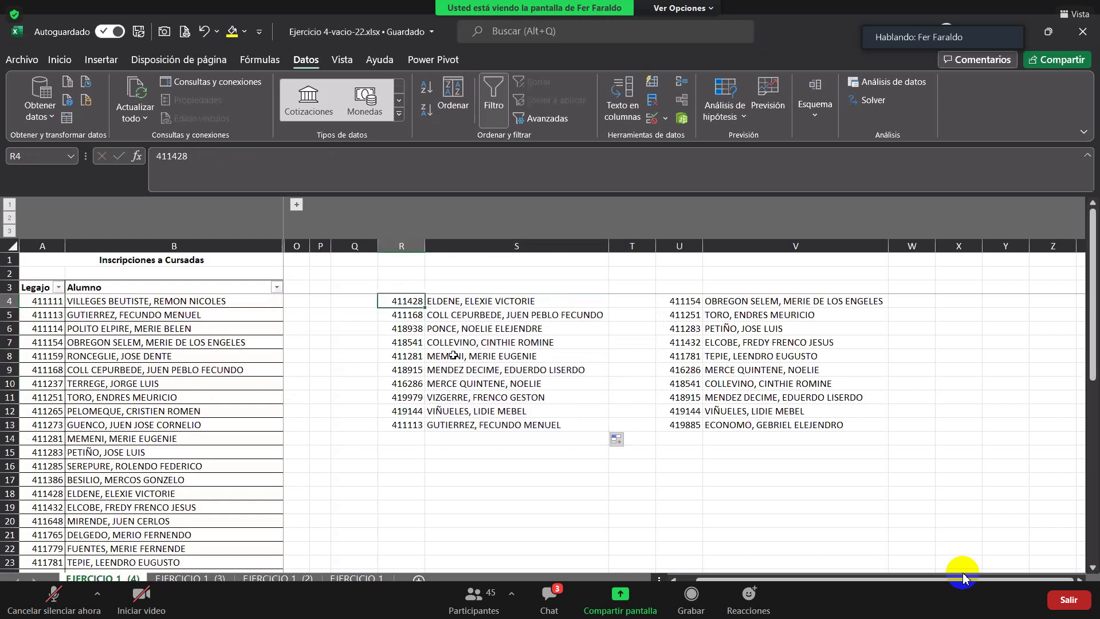
{"action": "left_click", "coordinate": [213, 160]}
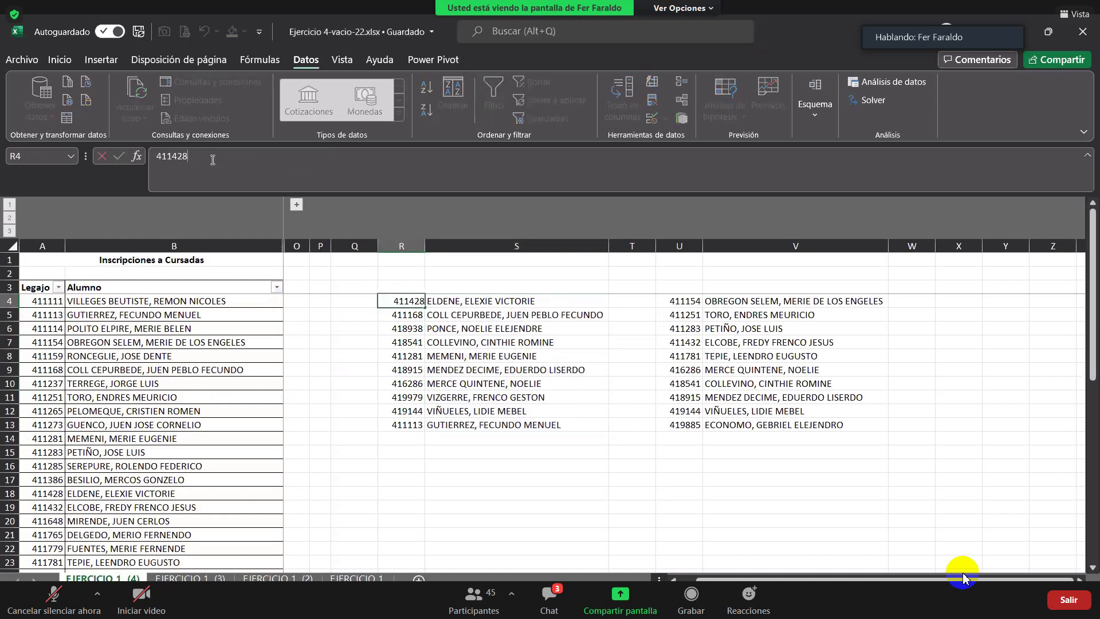
{"action": "key", "text": "BackSpace"}
{"action": "type", "text": "7"}
{"action": "key", "text": "Return"}
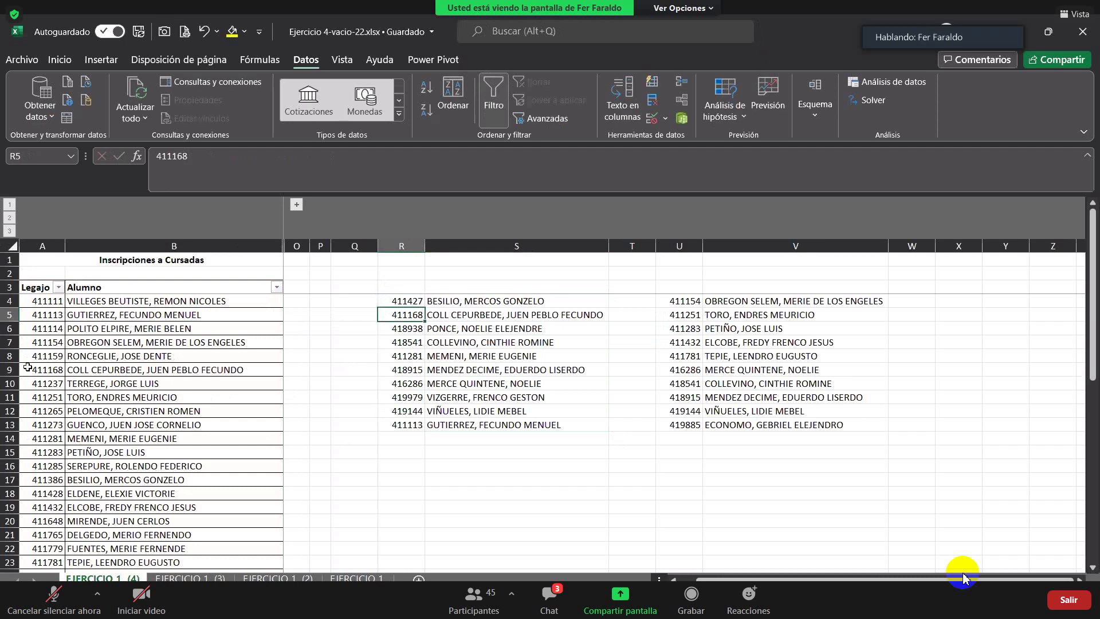
Set the match argument of the S4 BUSCARV formula to FALSO for an exact match
{"action": "left_click", "coordinate": [493, 301]}
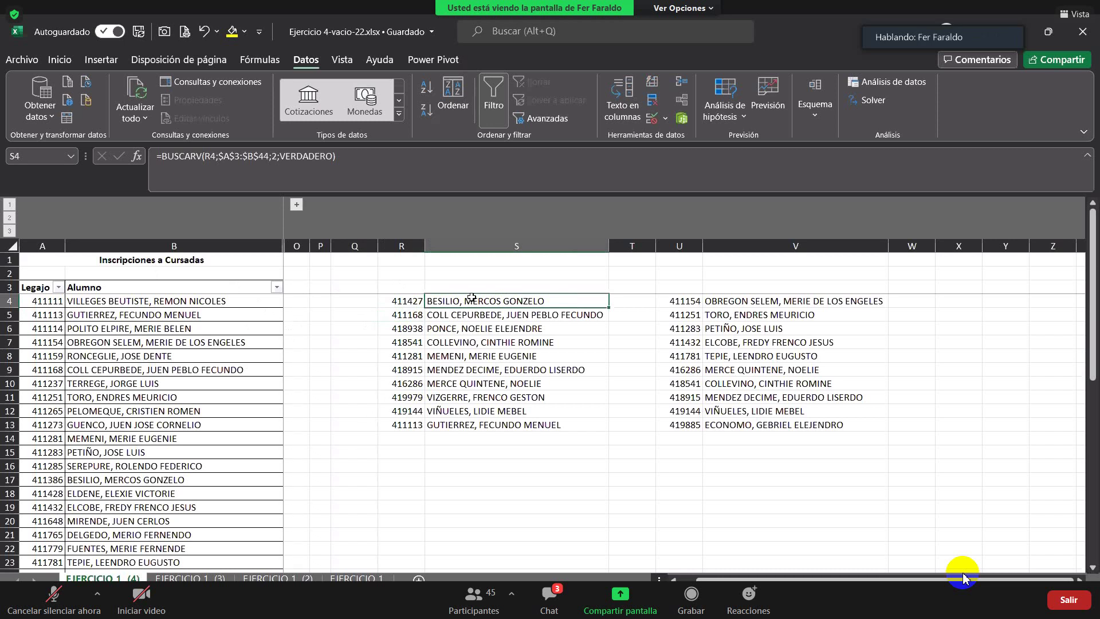
{"action": "left_click", "coordinate": [313, 161]}
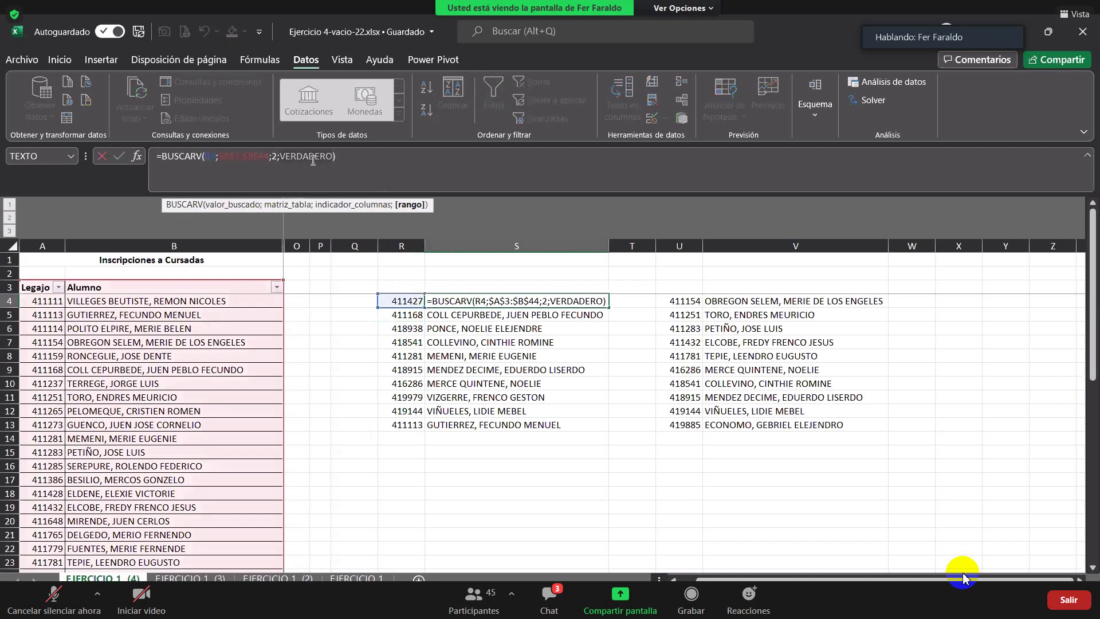
{"action": "double_click", "coordinate": [313, 160]}
{"action": "key", "text": "BackSpace"}
{"action": "type", "text": "FALSO"}
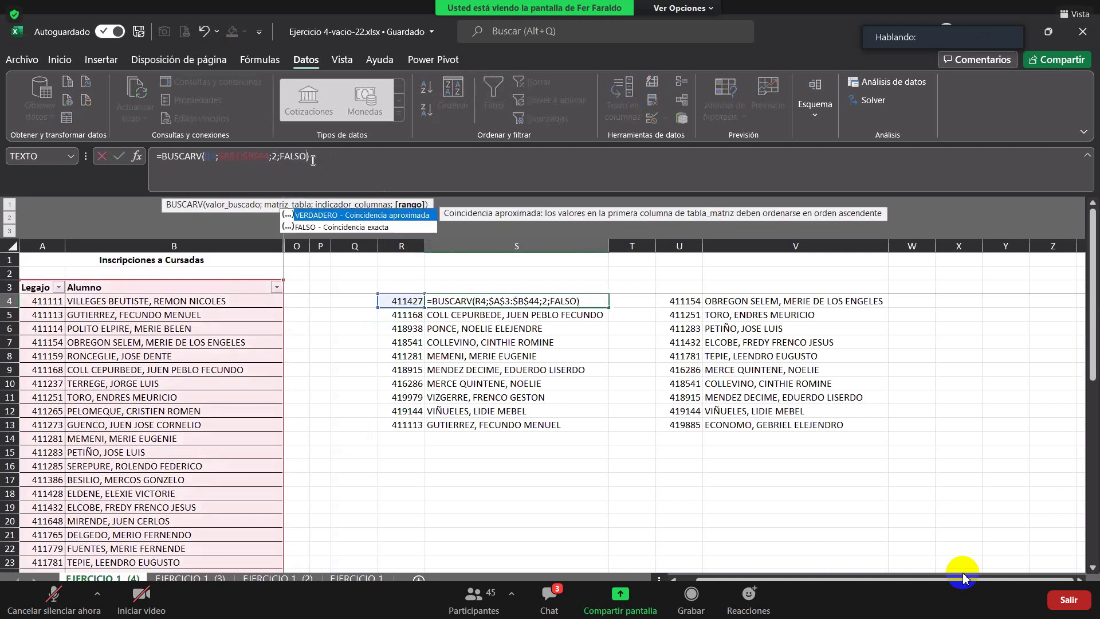
{"action": "key", "text": "ctrl+Return"}
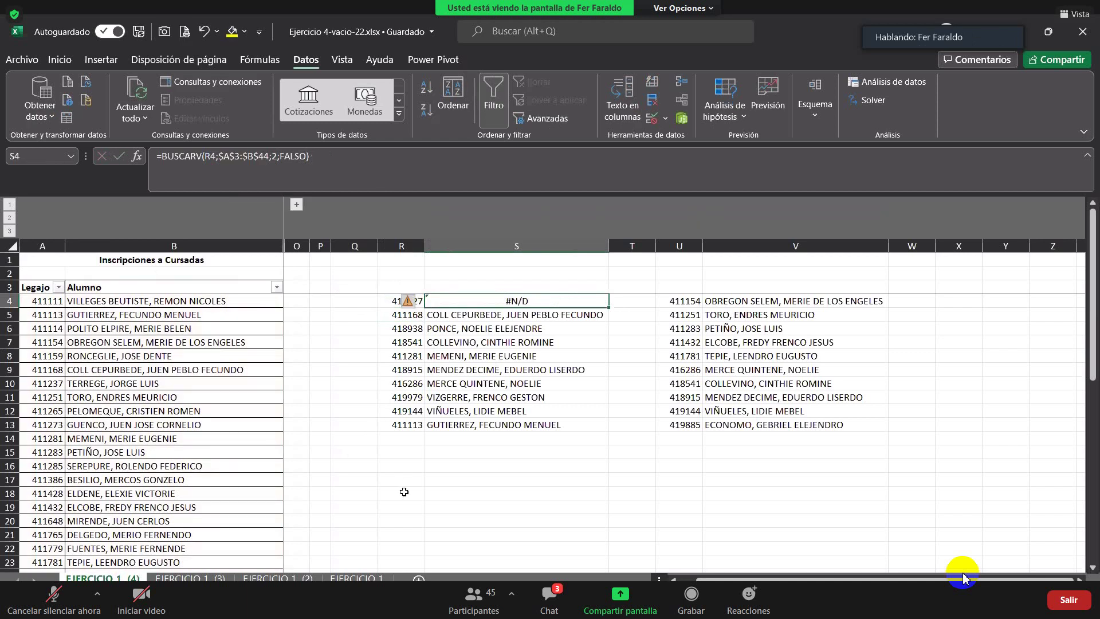
Undo the last changes to the student file number in R4 and the BUSCARV match argument in S4
{"action": "left_click", "coordinate": [204, 32]}
{"action": "left_click", "coordinate": [204, 32]}
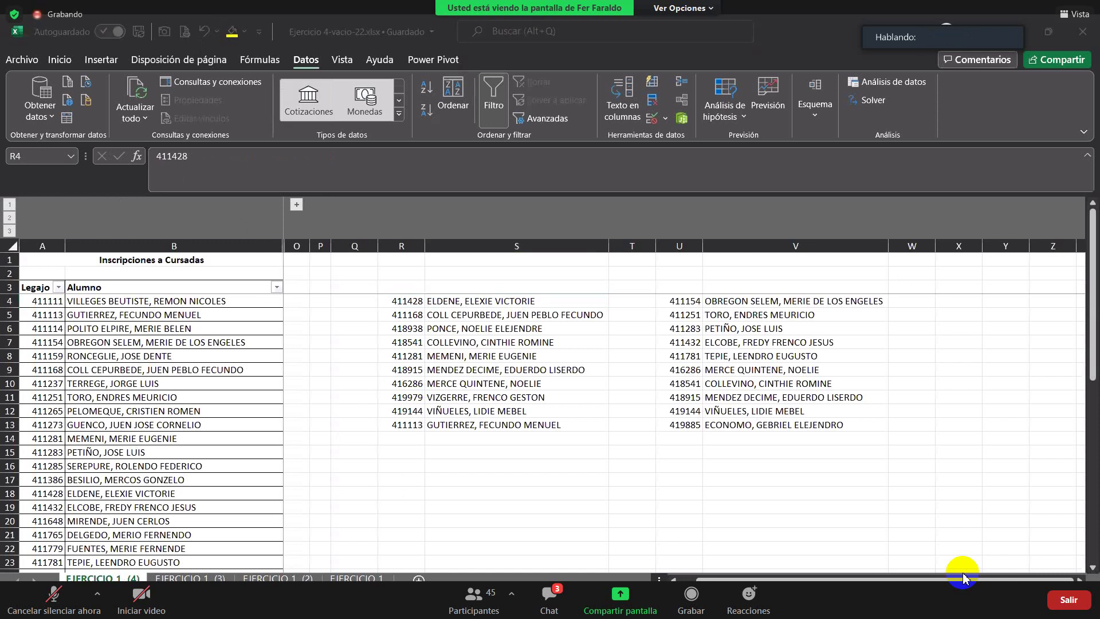
{"action": "right_click", "coordinate": [120, 577]}
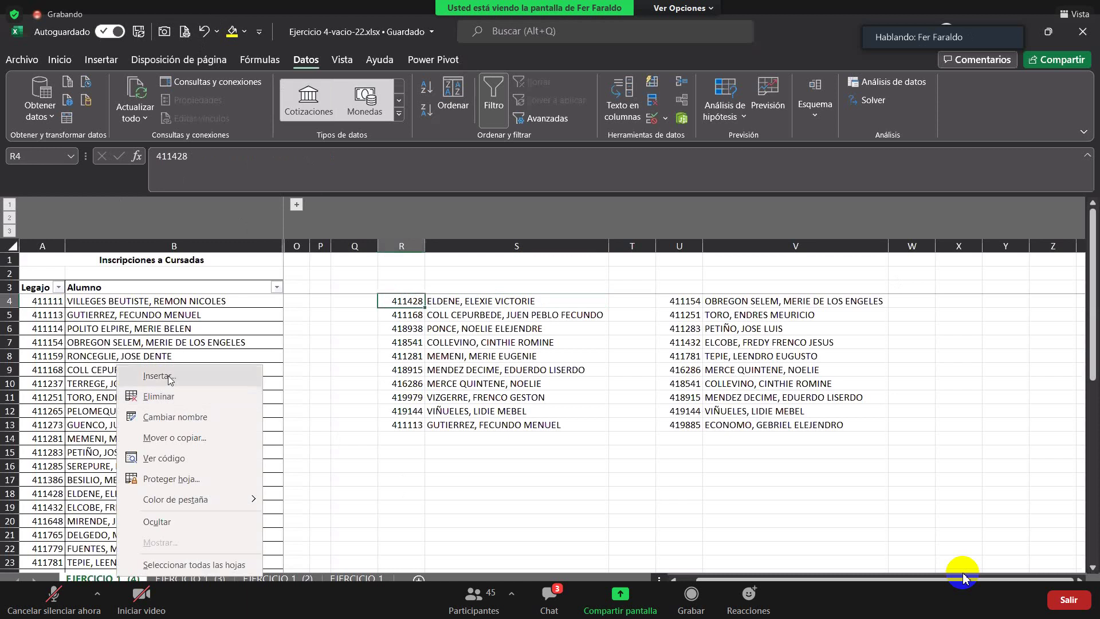
{"action": "left_click", "coordinate": [168, 375]}
{"action": "left_click", "coordinate": [356, 485]}
Create a copy of the EJERCICIO 1 (4) sheet and place it before that sheet
{"action": "right_click", "coordinate": [117, 578]}
{"action": "left_click", "coordinate": [169, 441]}
{"action": "left_click", "coordinate": [85, 519]}
{"action": "left_click", "coordinate": [181, 553]}
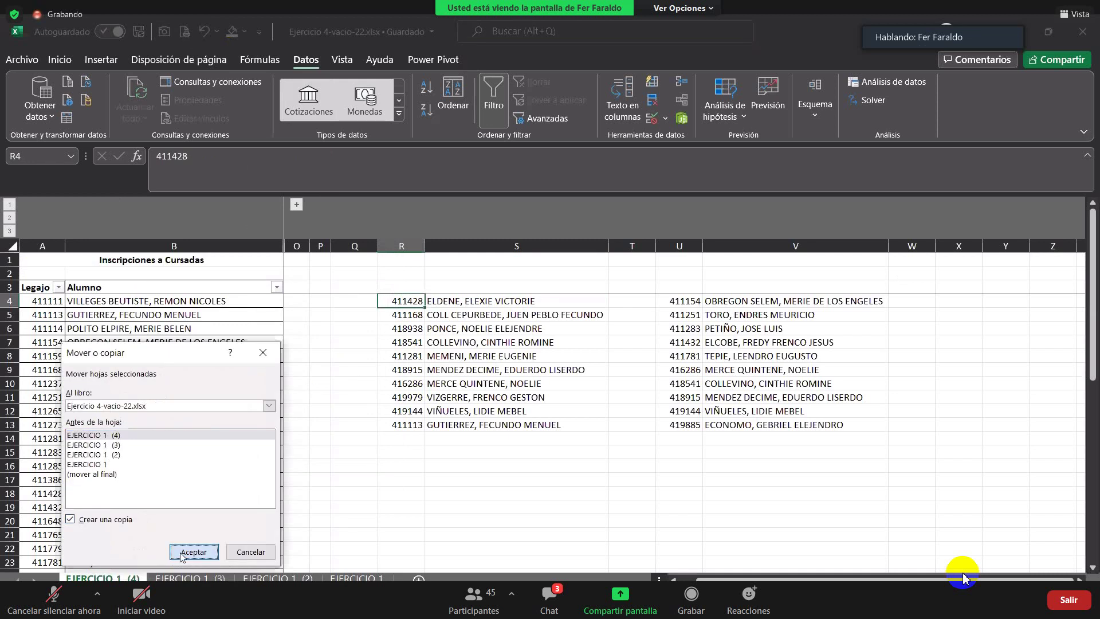
Delete every column from Q onward in the copied sheet to remove the sample tables
{"action": "left_click", "coordinate": [370, 246]}
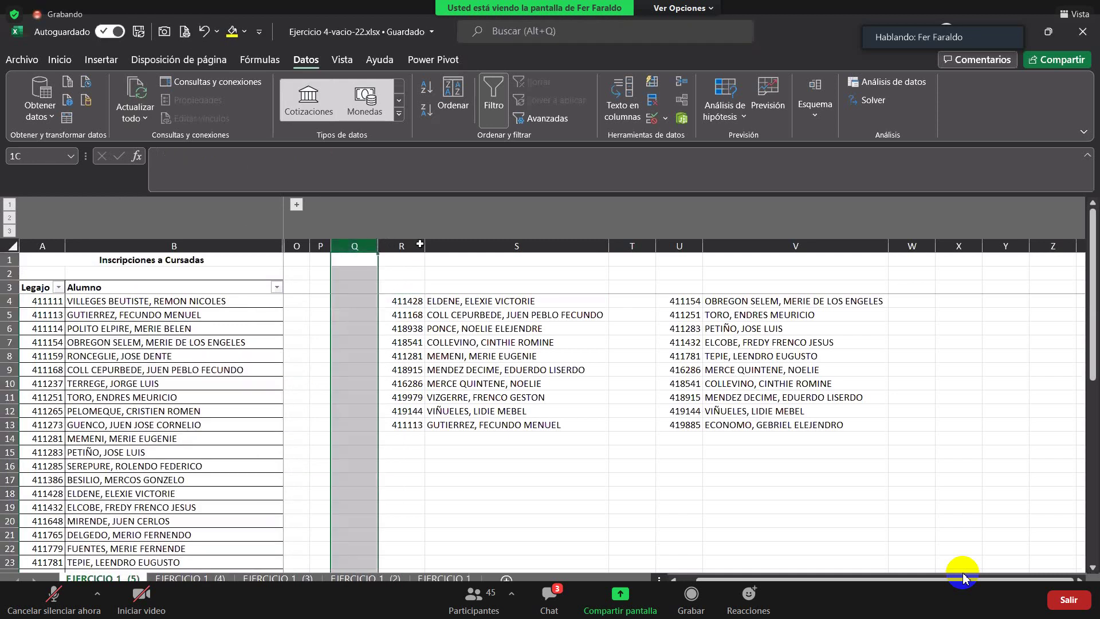
{"action": "key", "text": "ctrl+shift+Right"}
{"action": "right_click", "coordinate": [785, 328]}
{"action": "left_click", "coordinate": [840, 471]}
{"action": "left_click", "coordinate": [560, 519]}
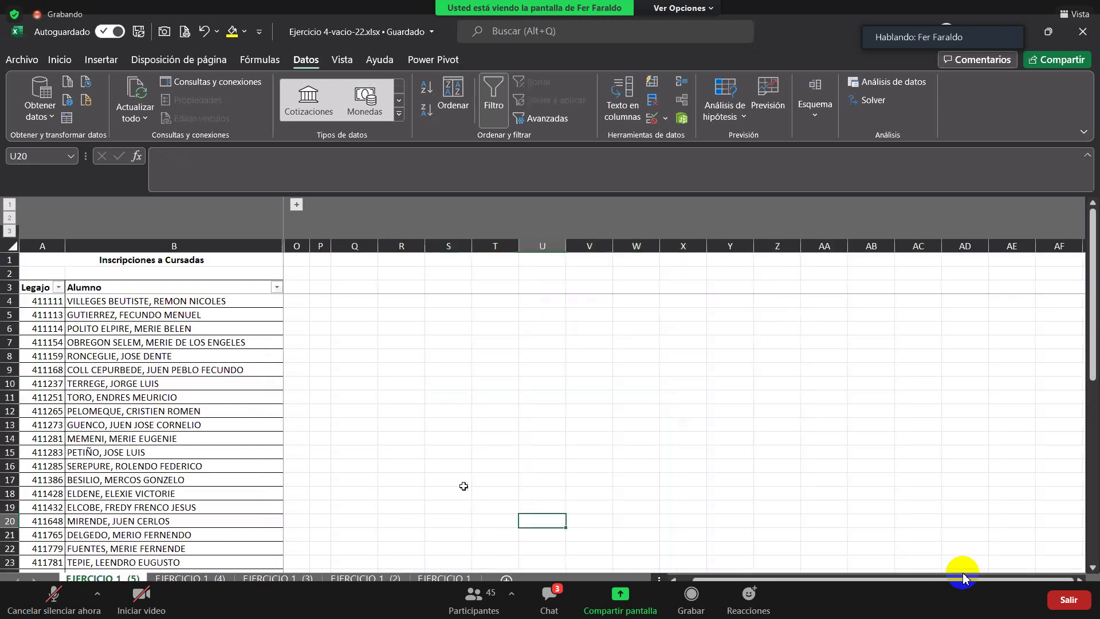
Unhide the columns between B and O and collapse both column groups, leaving the REDONDEAR column H in view
{"action": "left_click", "coordinate": [296, 242]}
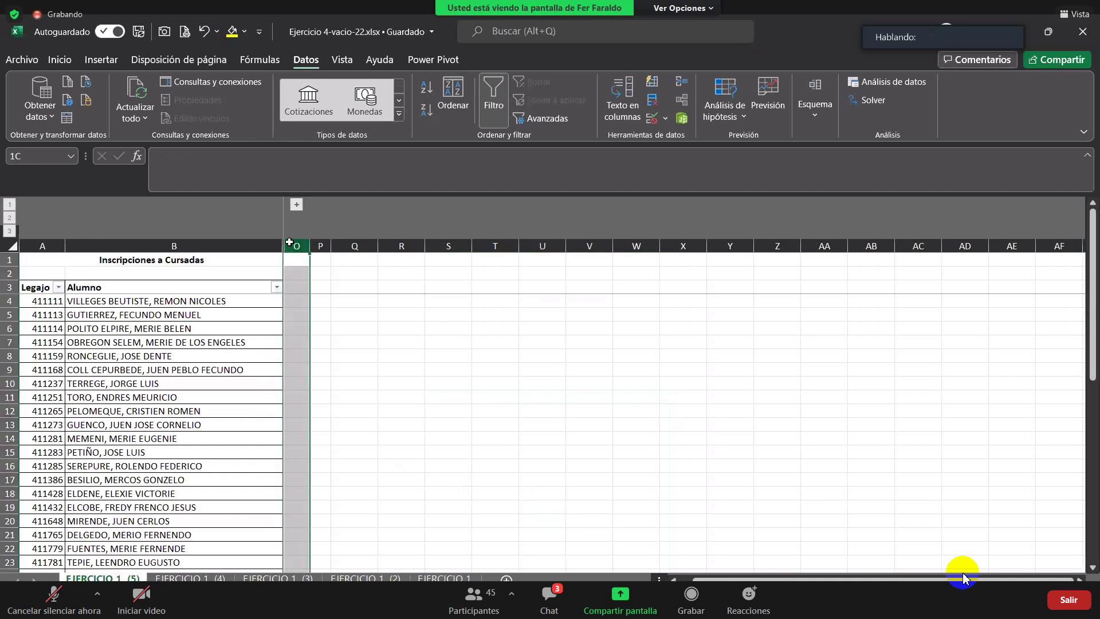
{"action": "right_click", "coordinate": [290, 241]}
{"action": "left_click", "coordinate": [327, 484]}
{"action": "left_click", "coordinate": [623, 204]}
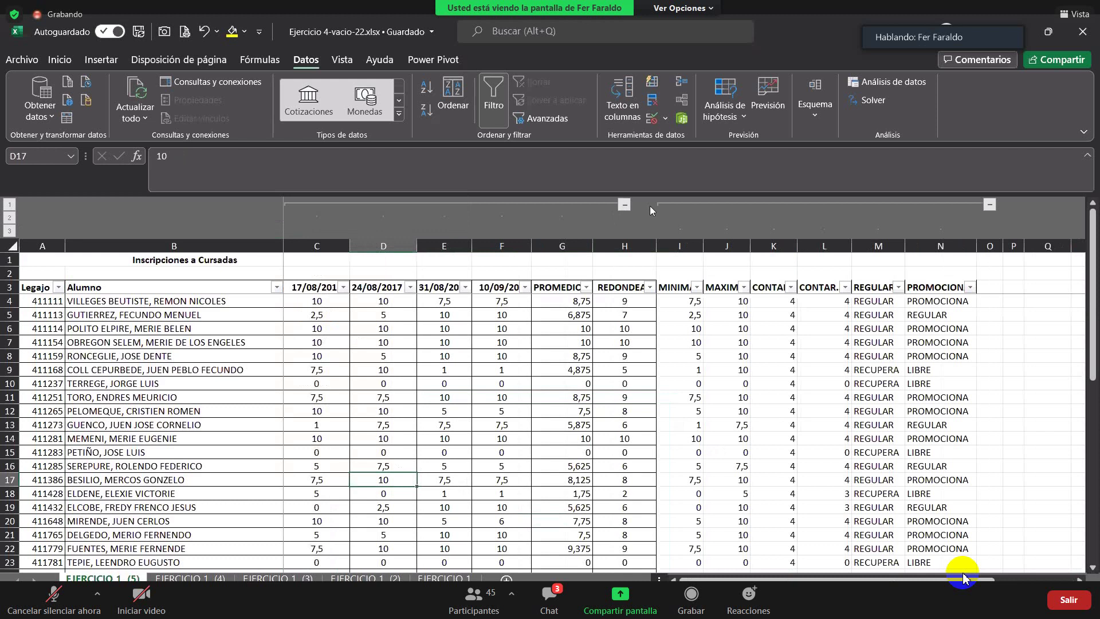
{"action": "left_click", "coordinate": [681, 205]}
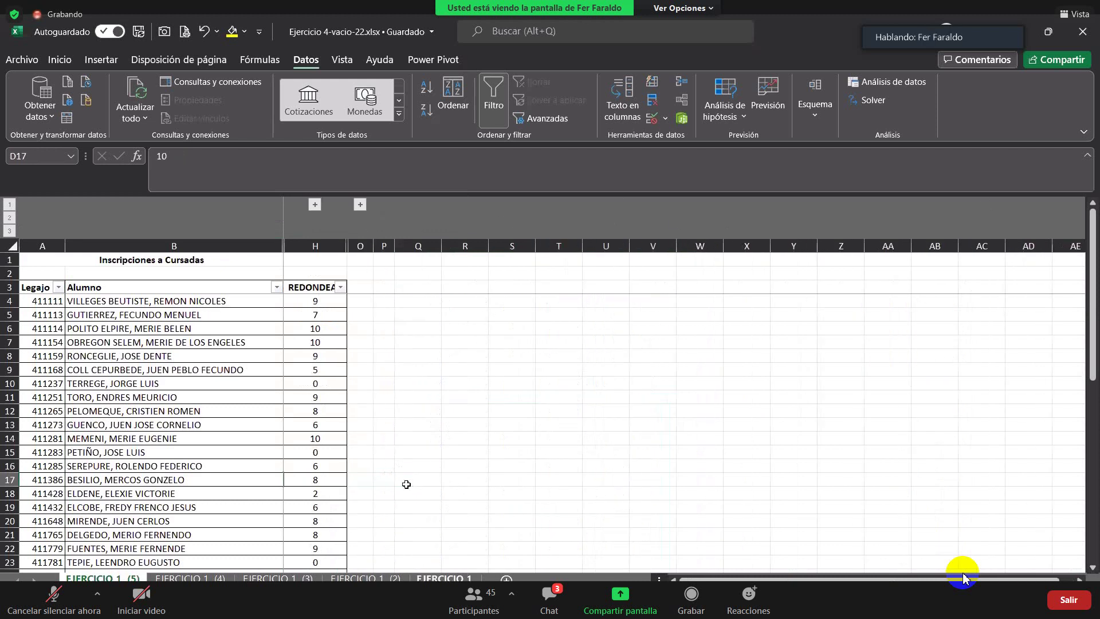
{"action": "left_click", "coordinate": [321, 343]}
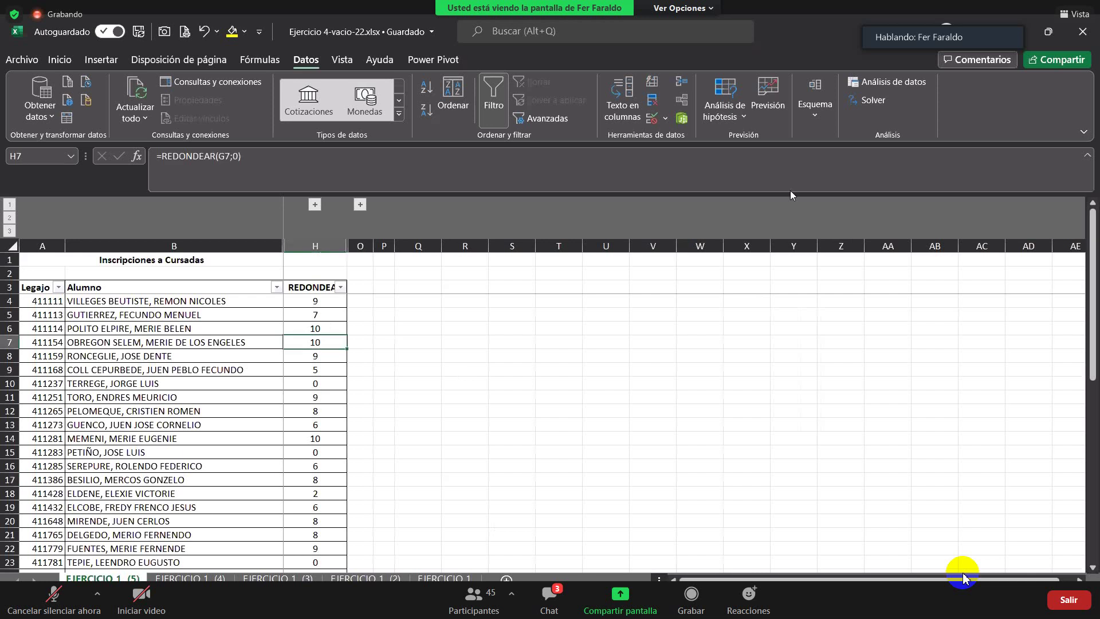
{"action": "left_click", "coordinate": [885, 82]}
{"action": "scroll", "coordinate": [658, 339], "scroll_direction": "up", "scroll_amount": 2}
{"action": "left_click", "coordinate": [506, 413]}
{"action": "left_click", "coordinate": [858, 318]}
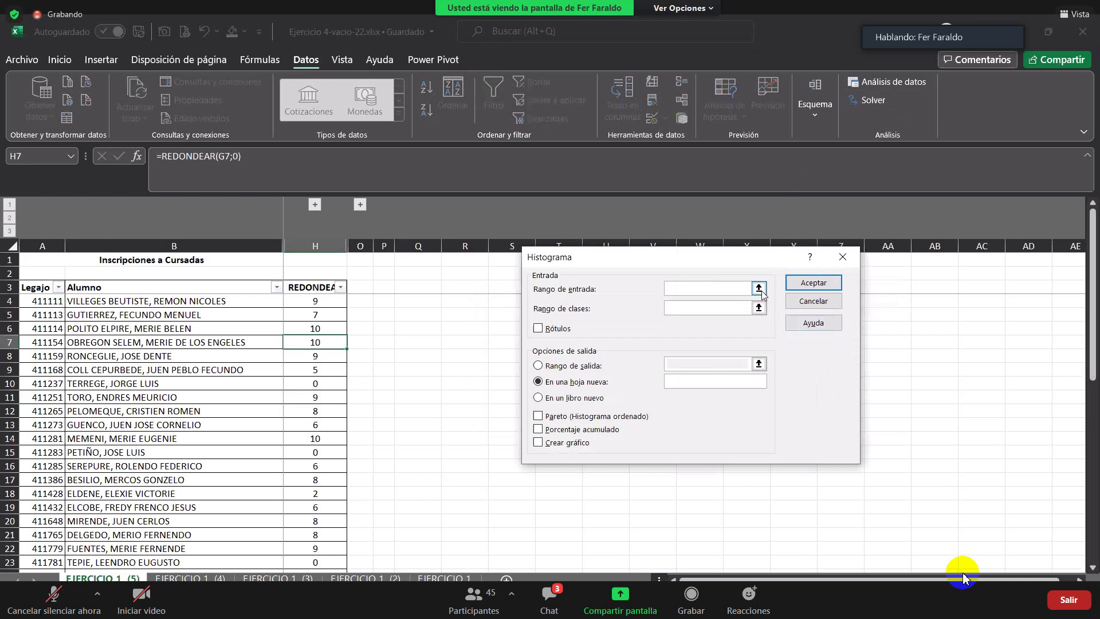
{"action": "left_click", "coordinate": [758, 288]}
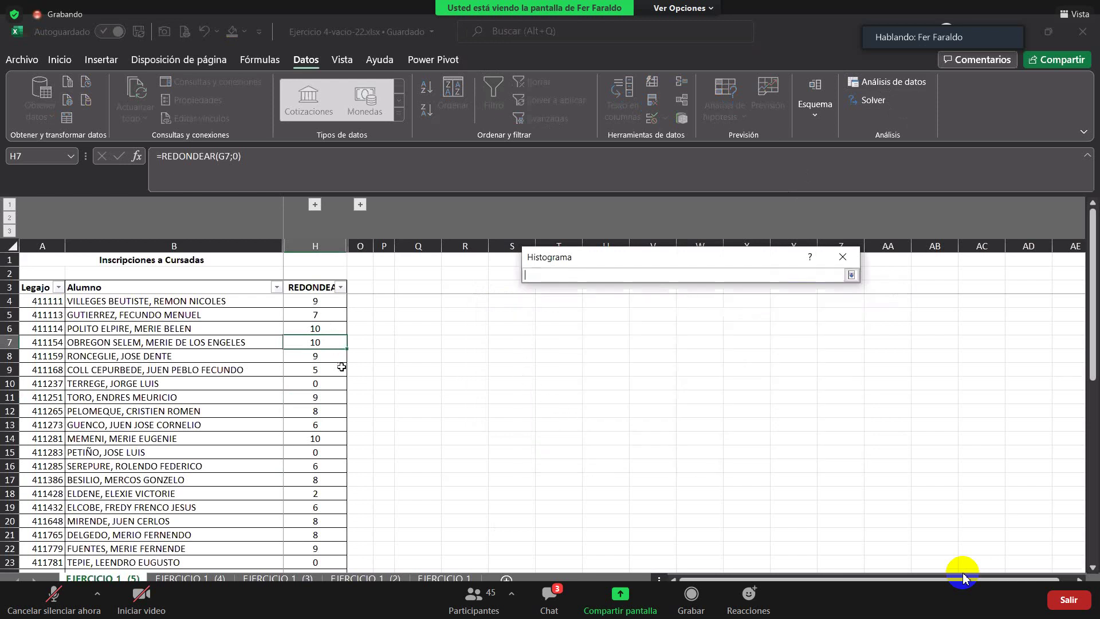
{"action": "left_click", "coordinate": [319, 300]}
{"action": "key", "text": "ctrl+shift+Down"}
{"action": "left_click", "coordinate": [853, 277]}
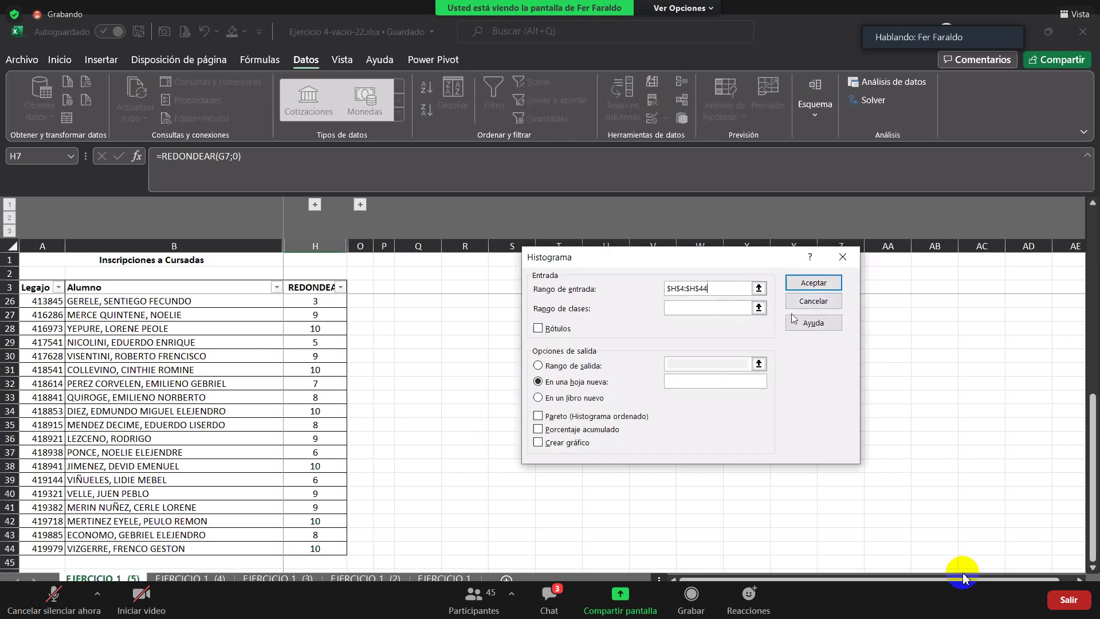
{"action": "left_click", "coordinate": [751, 310]}
{"action": "left_click", "coordinate": [759, 308]}
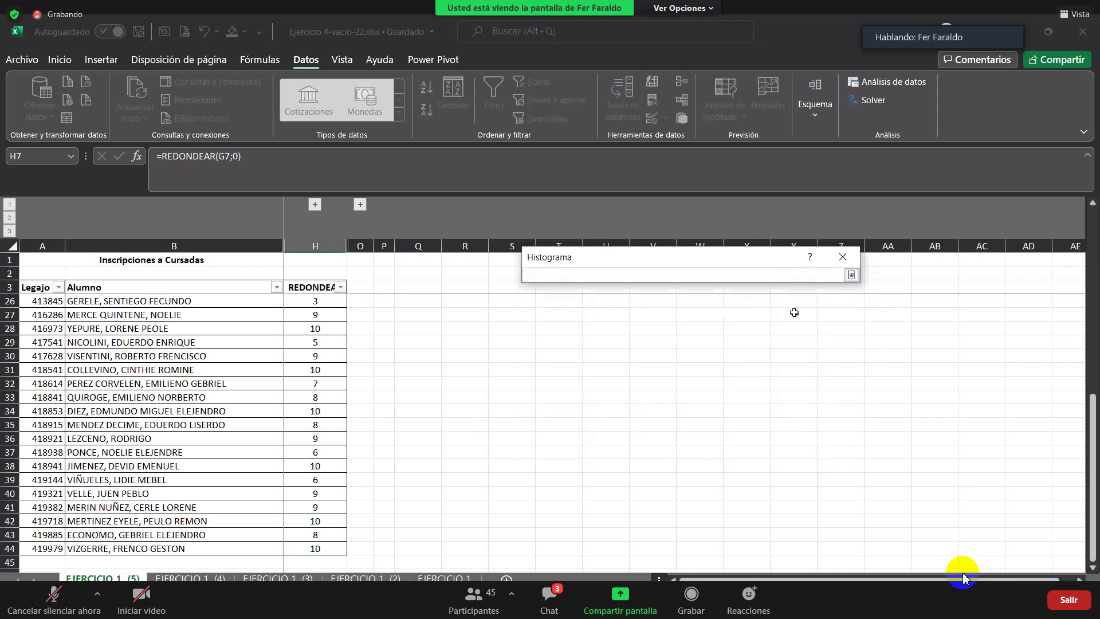
{"action": "left_click", "coordinate": [513, 327]}
{"action": "type", "text": "0"}
{"action": "key", "text": "Return"}
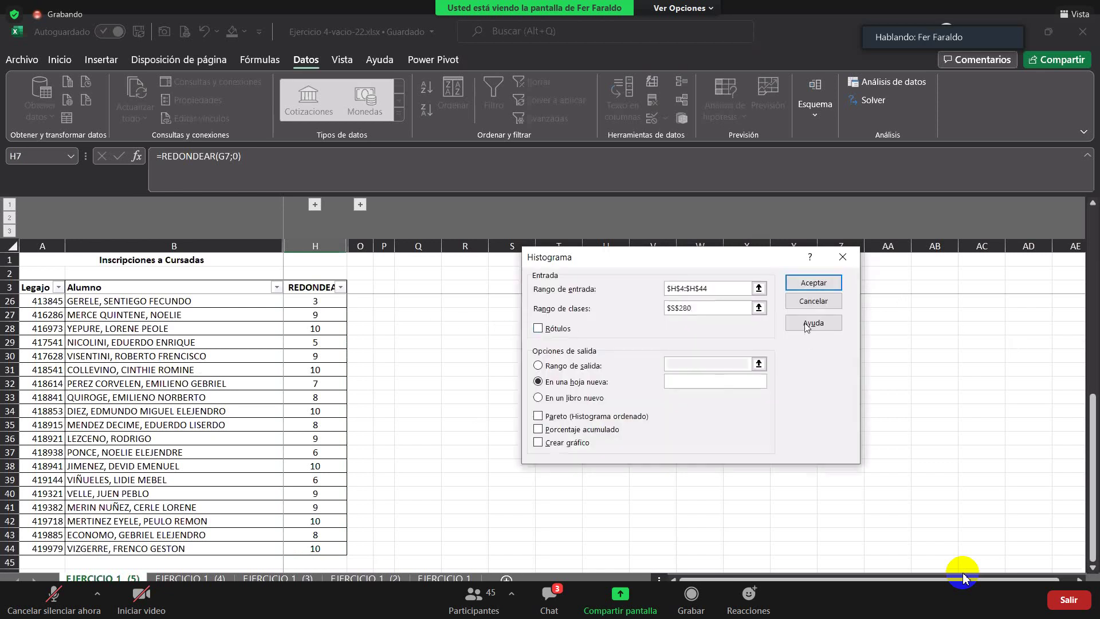
{"action": "left_click", "coordinate": [814, 297]}
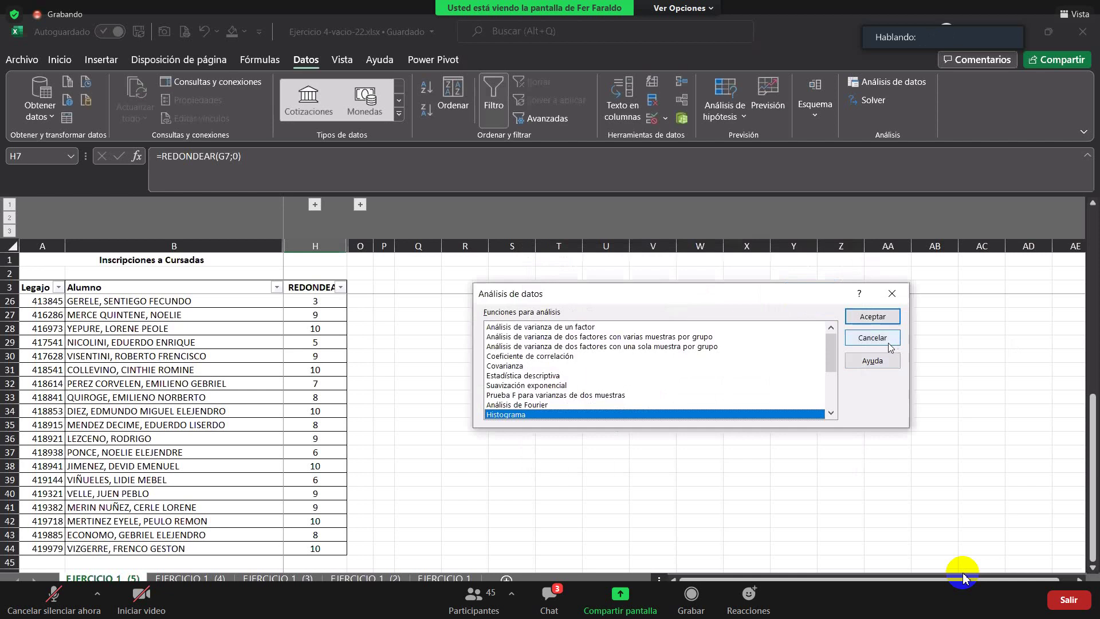
{"action": "left_click", "coordinate": [872, 338]}
Enter 0, 1 and 2 in R4:R6 and extend the series down to 10 in R14
{"action": "left_click", "coordinate": [461, 343]}
{"action": "scroll", "coordinate": [476, 354], "scroll_direction": "up", "scroll_amount": 7}
{"action": "left_click", "coordinate": [451, 300]}
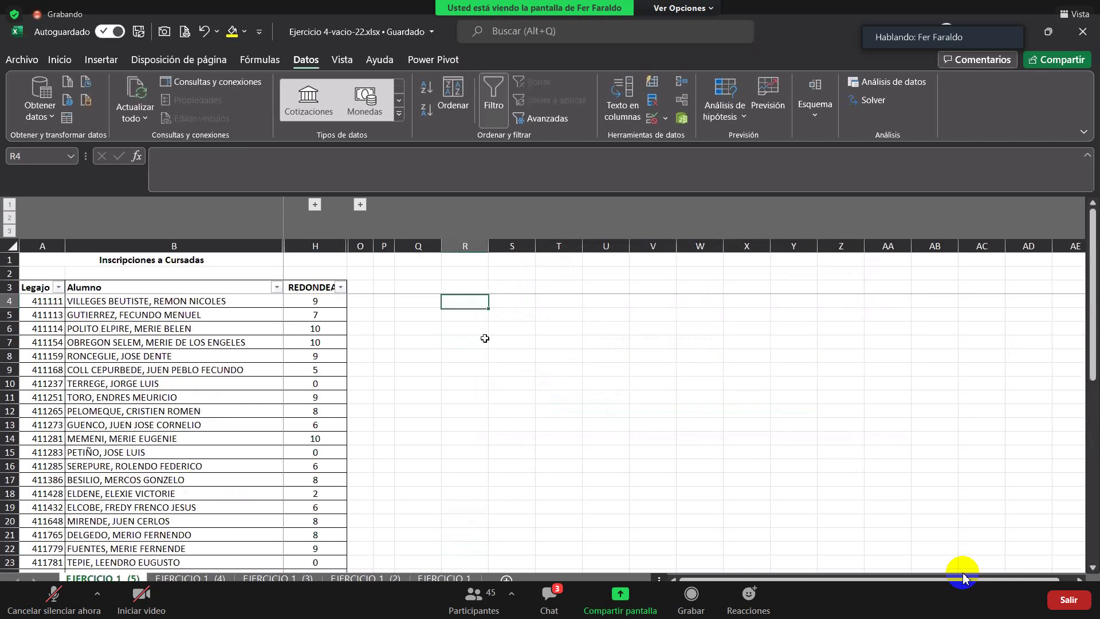
{"action": "type", "text": "0"}
{"action": "key", "text": "Return"}
{"action": "type", "text": "1"}
{"action": "key", "text": "Return"}
{"action": "type", "text": "2"}
{"action": "key", "text": "Return"}
{"action": "left_click_drag", "start_coordinate": [473, 299], "coordinate": [487, 332]}
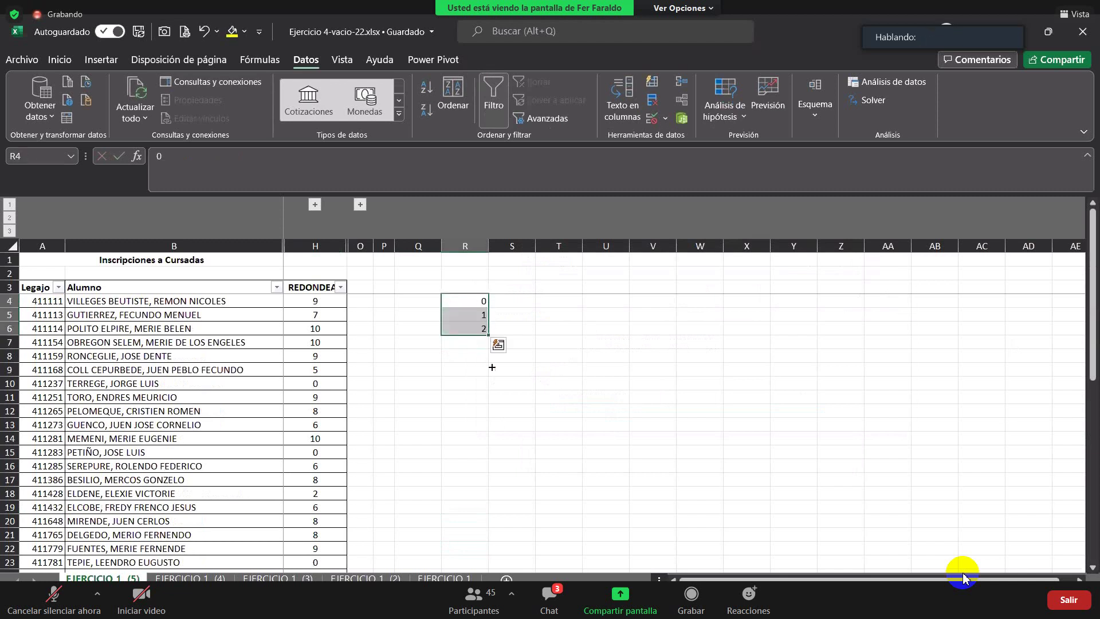
{"action": "left_click_drag", "start_coordinate": [489, 456], "coordinate": [484, 446]}
{"action": "left_click", "coordinate": [682, 473]}
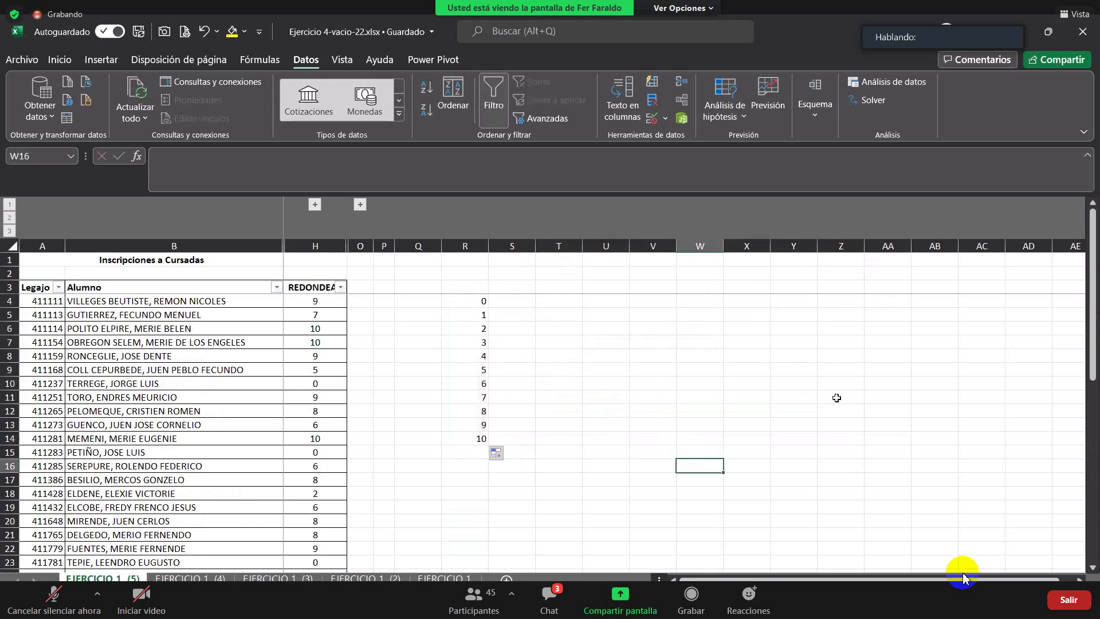
Start a Histograma data analysis with H4:H44 as the input range and R4:R14 as the class range
{"action": "left_click", "coordinate": [878, 82]}
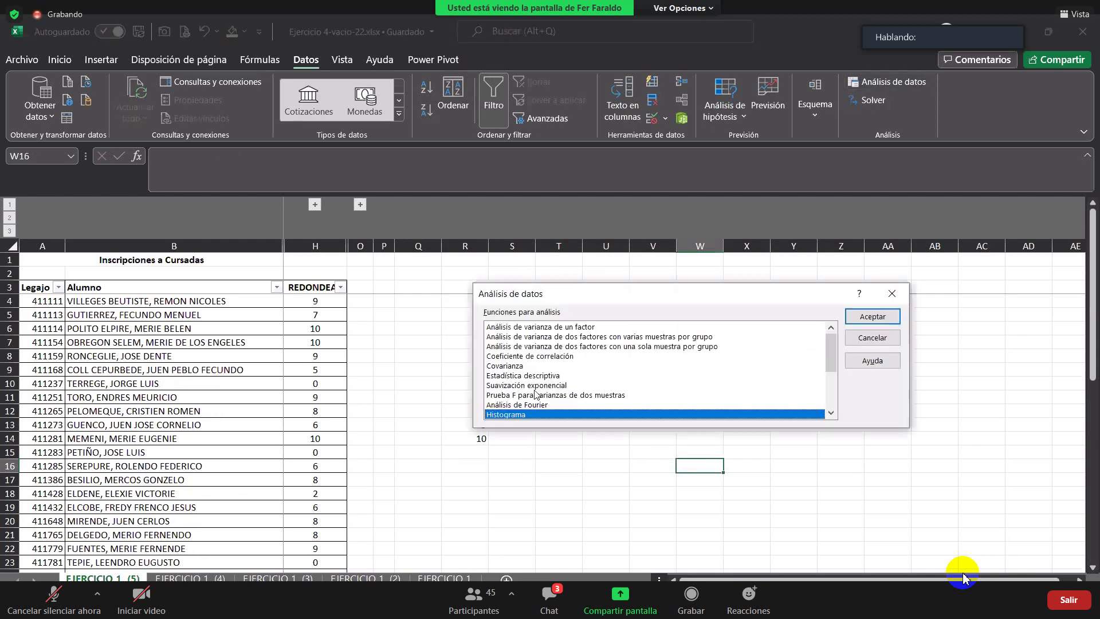
{"action": "left_click", "coordinate": [865, 321]}
{"action": "left_click", "coordinate": [758, 287]}
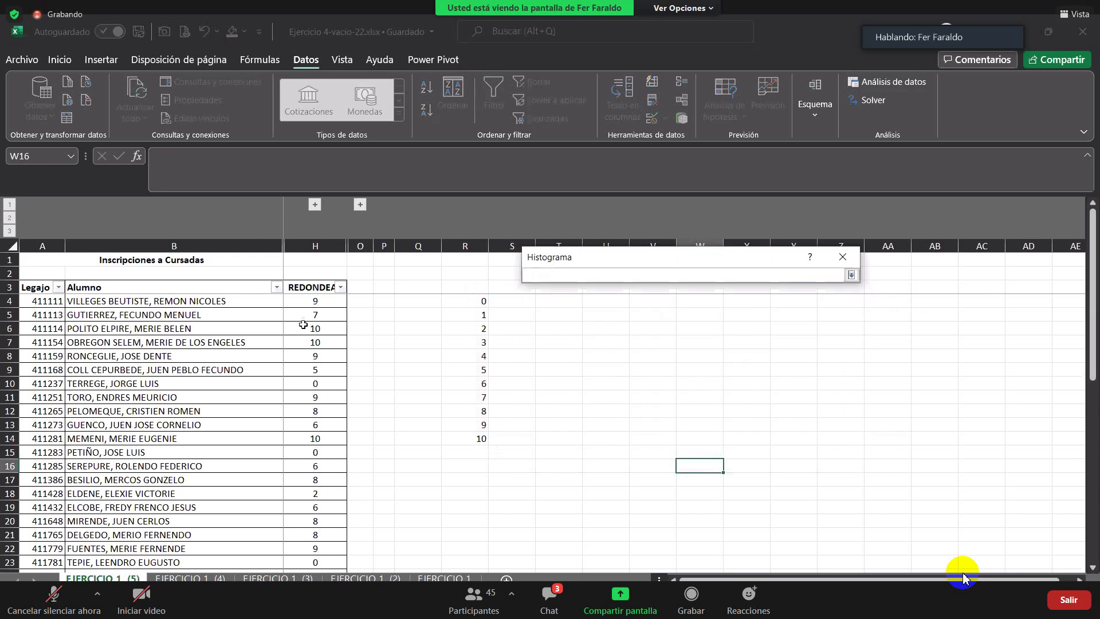
{"action": "left_click", "coordinate": [302, 306]}
{"action": "key", "text": "ctrl+shift+Down"}
{"action": "key", "text": "Return"}
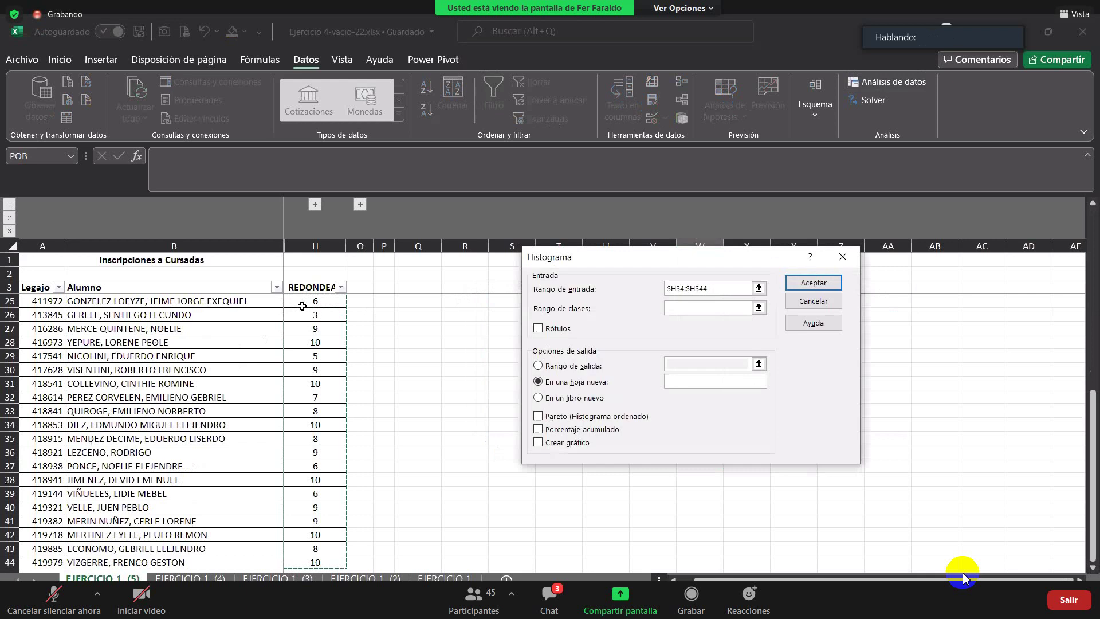
{"action": "left_click", "coordinate": [758, 308]}
{"action": "left_click", "coordinate": [461, 302]}
{"action": "left_click_drag", "start_coordinate": [461, 311], "coordinate": [459, 438]}
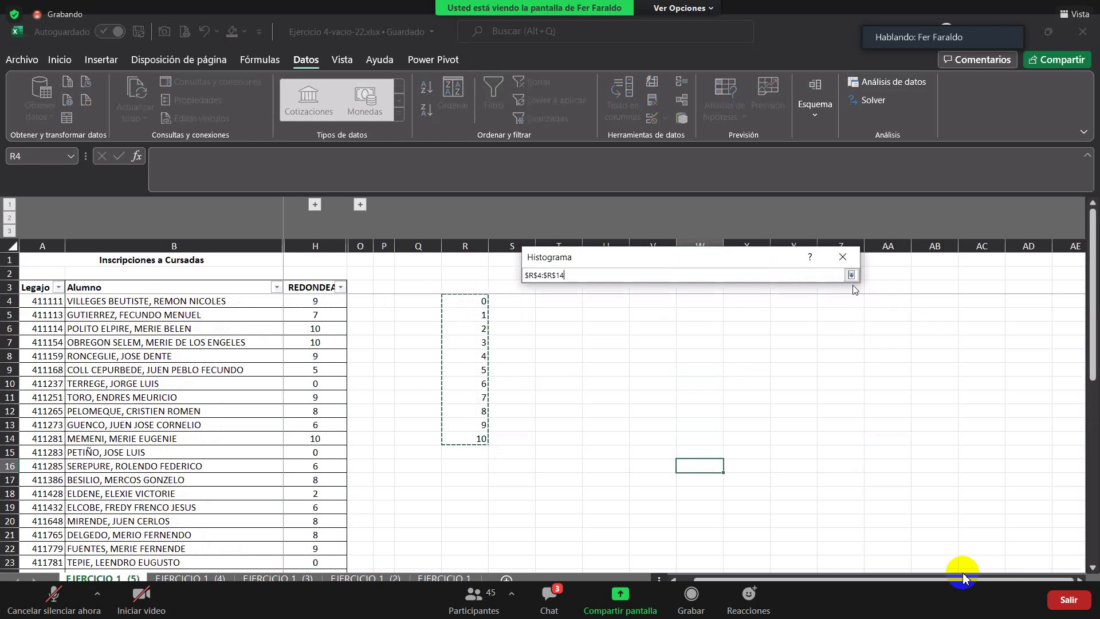
{"action": "key", "text": "Return"}
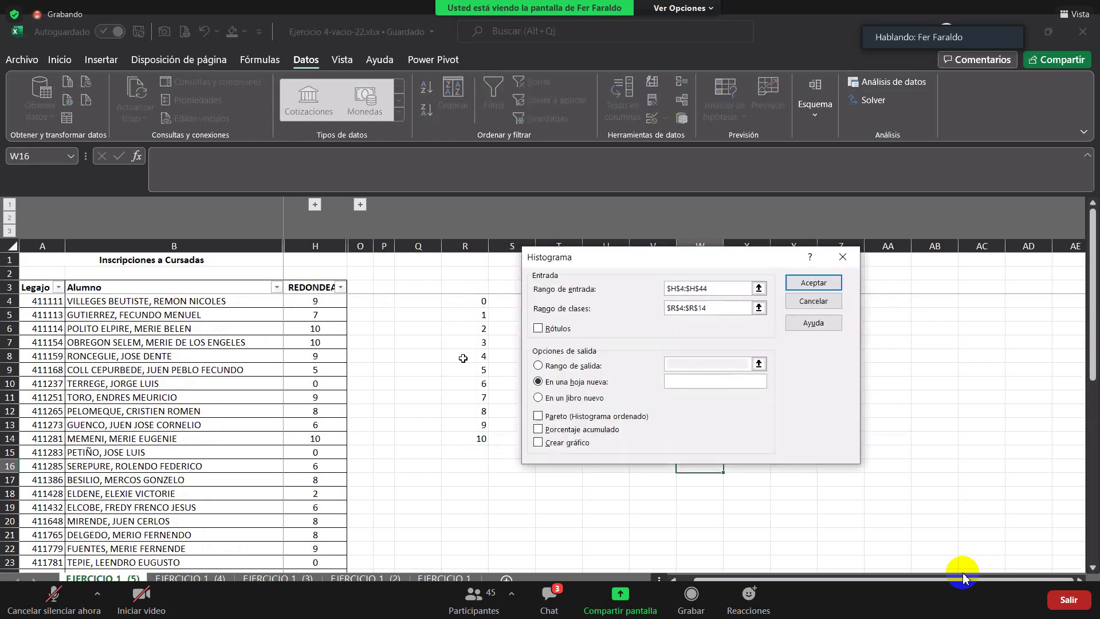
Set the histogram's output range to W7, enable Porcentaje acumulado and Crear gráfico, and generate it
{"action": "left_click", "coordinate": [539, 367]}
{"action": "left_click", "coordinate": [759, 363]}
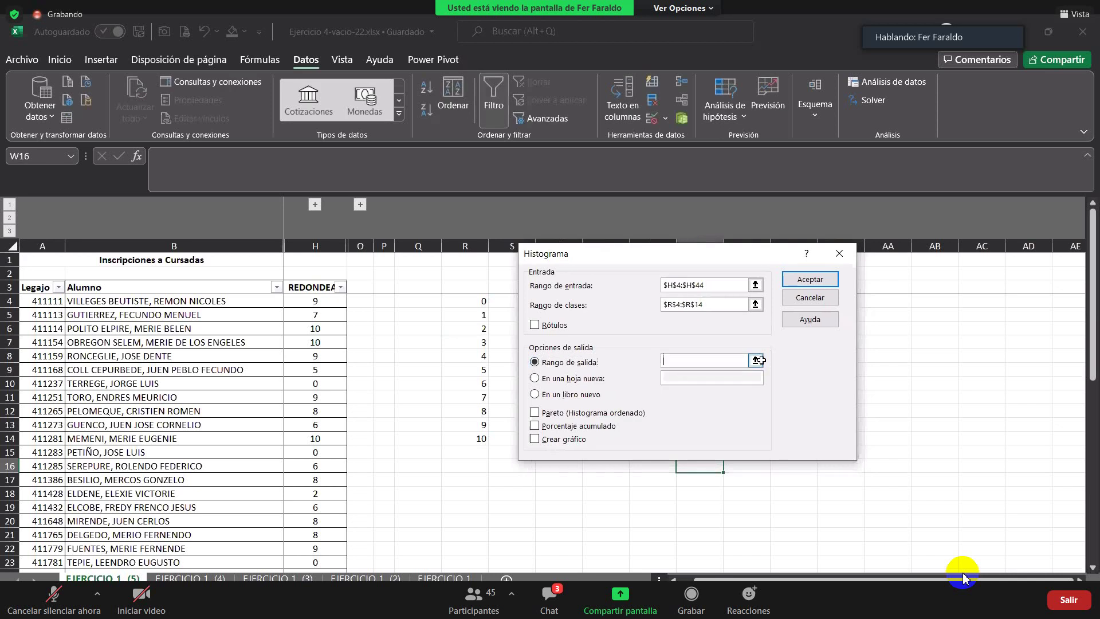
{"action": "left_click", "coordinate": [756, 361]}
{"action": "left_click", "coordinate": [700, 342]}
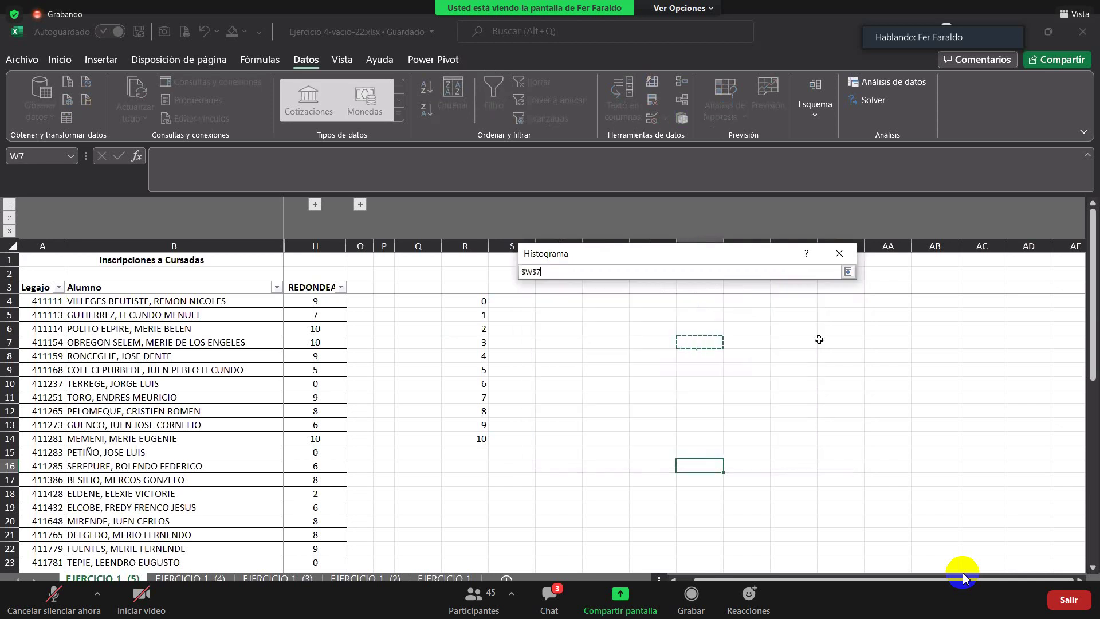
{"action": "left_click", "coordinate": [848, 271]}
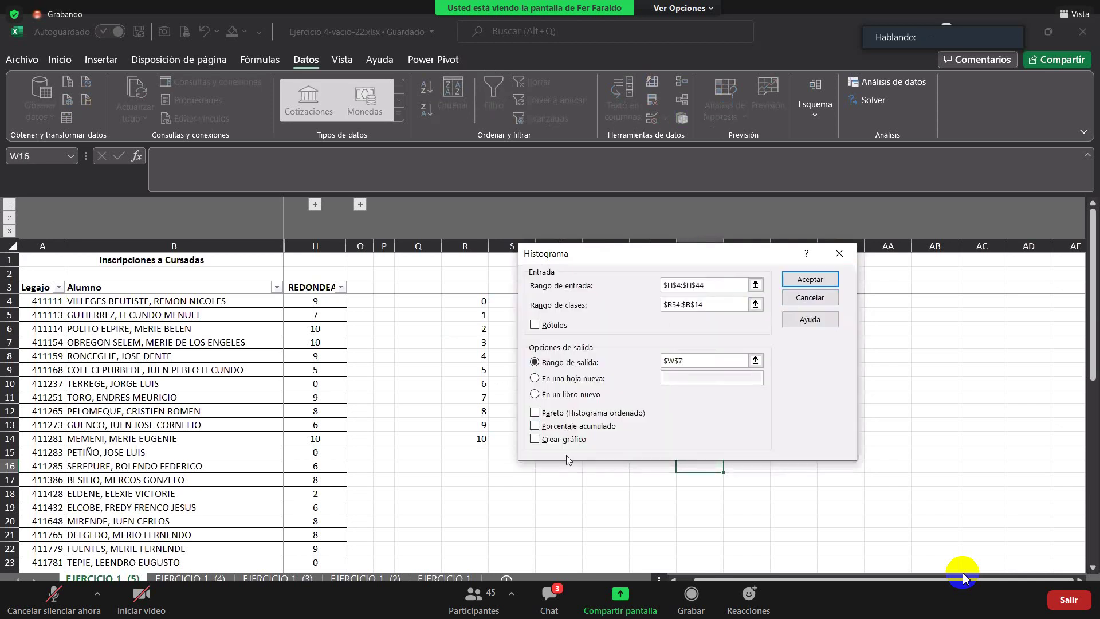
{"action": "left_click", "coordinate": [536, 439]}
{"action": "left_click", "coordinate": [536, 427]}
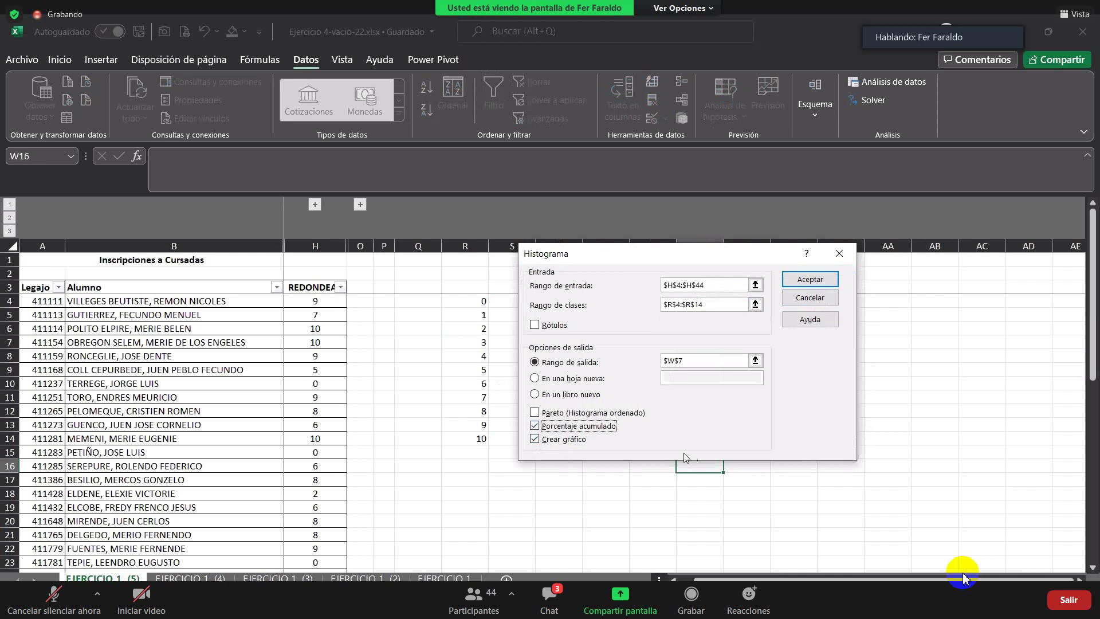
{"action": "left_click", "coordinate": [823, 285]}
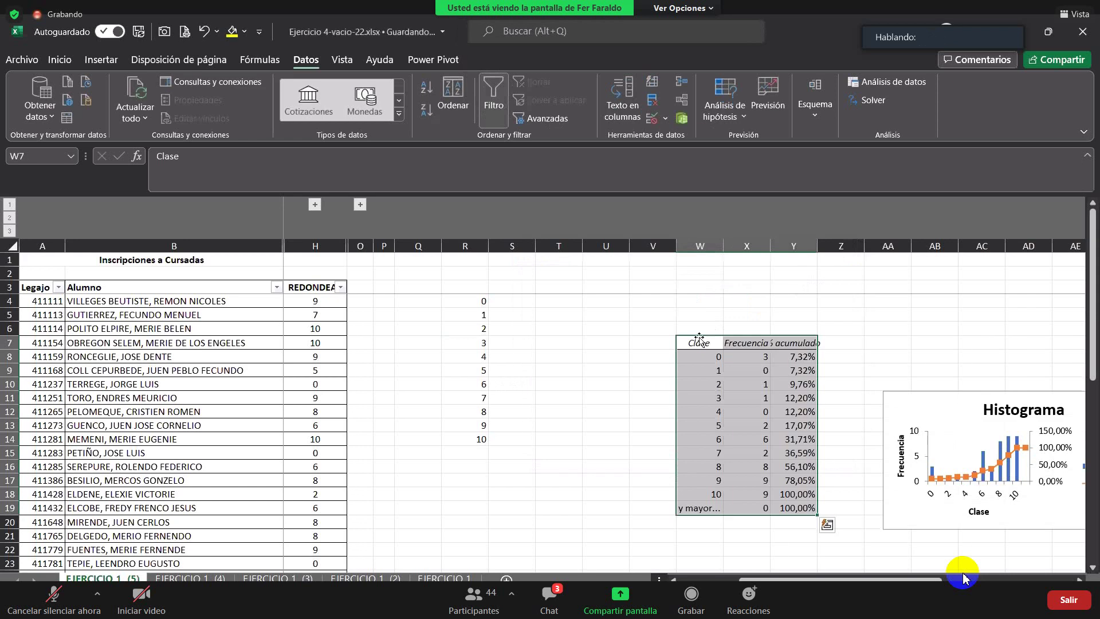
Hide the empty columns S to V between the class values and the frequency table
{"action": "left_click", "coordinate": [633, 246]}
{"action": "left_click_drag", "start_coordinate": [633, 246], "coordinate": [492, 298]}
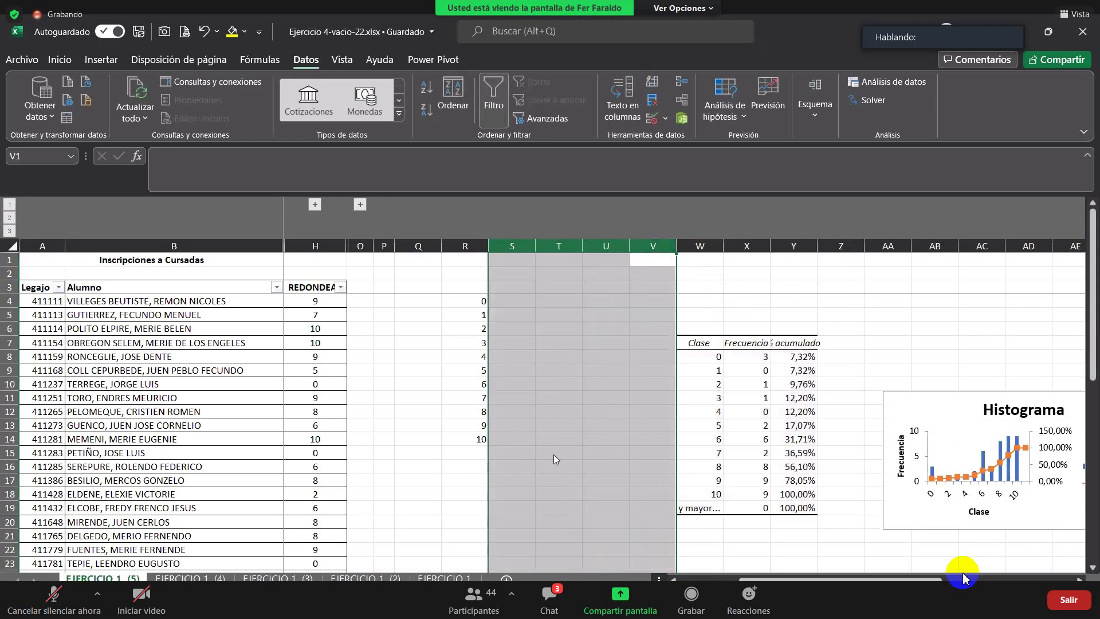
{"action": "key", "text": "ctrl+0"}
Widen the Frecuencia column X slightly and fit column Y to its % acumulado heading
{"action": "left_click", "coordinate": [528, 358]}
{"action": "left_click", "coordinate": [565, 358]}
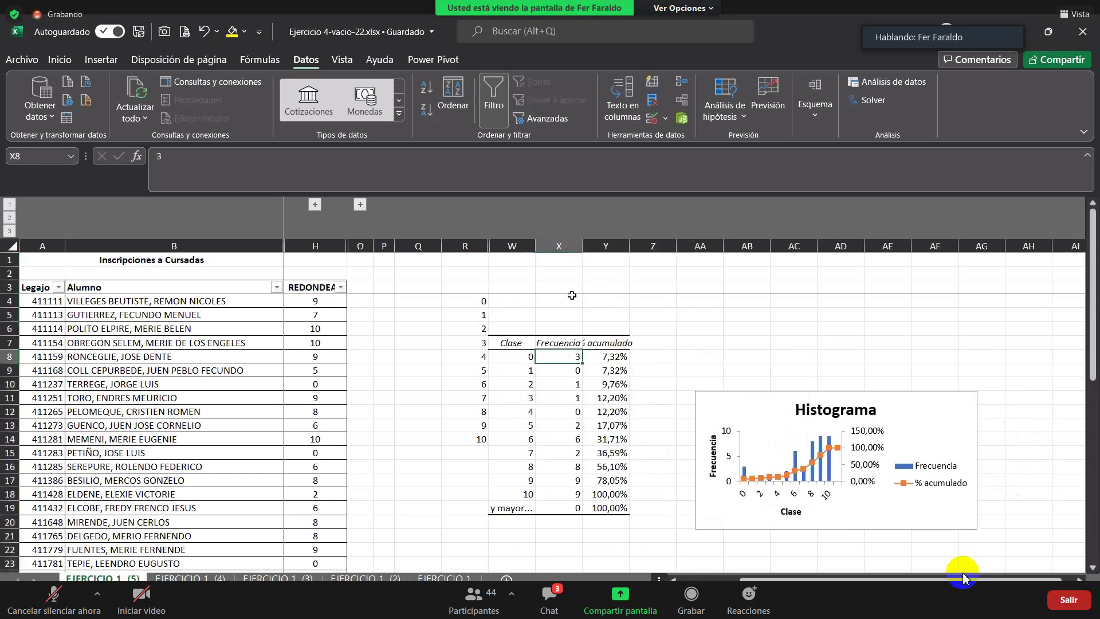
{"action": "left_click_drag", "start_coordinate": [583, 246], "coordinate": [589, 246]}
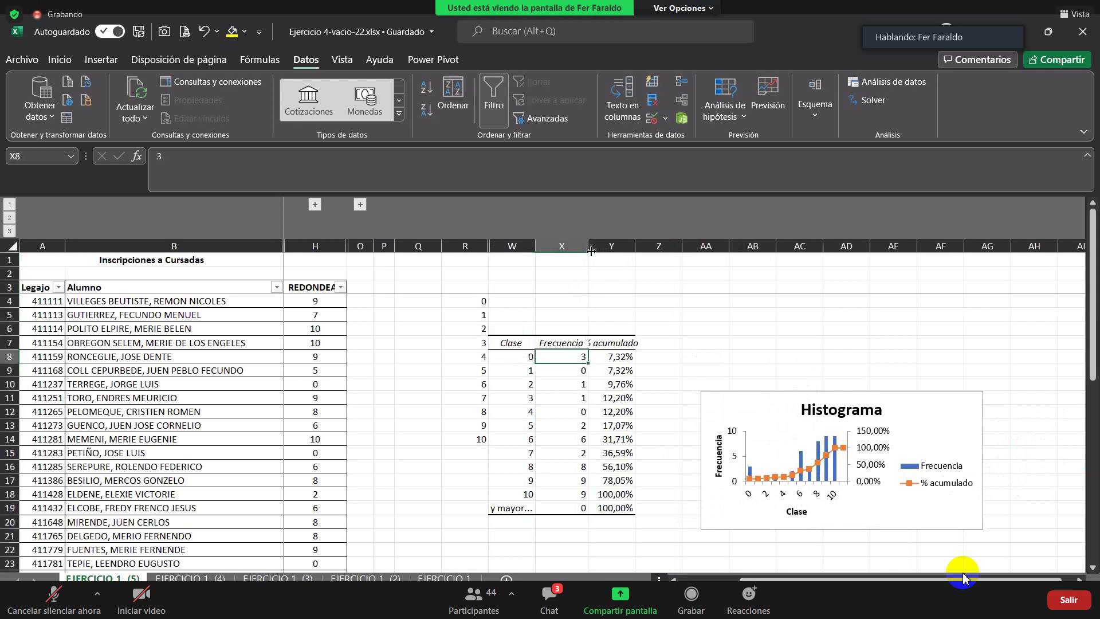
{"action": "left_click", "coordinate": [523, 358]}
{"action": "left_click", "coordinate": [562, 373]}
{"action": "left_click", "coordinate": [521, 395]}
{"action": "left_click", "coordinate": [553, 397]}
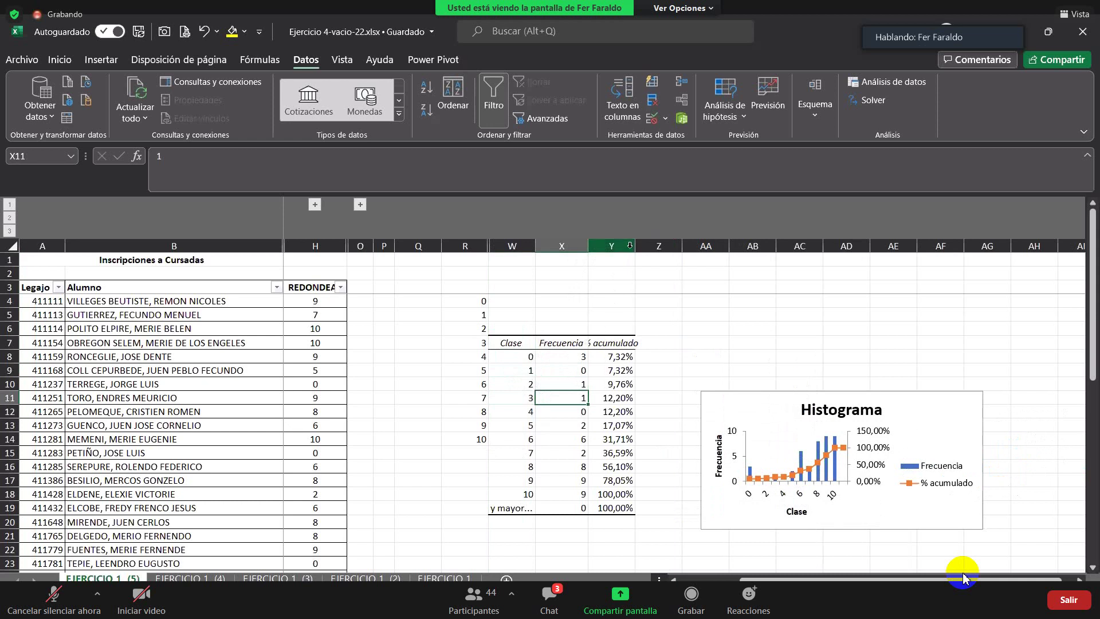
{"action": "left_click", "coordinate": [631, 356]}
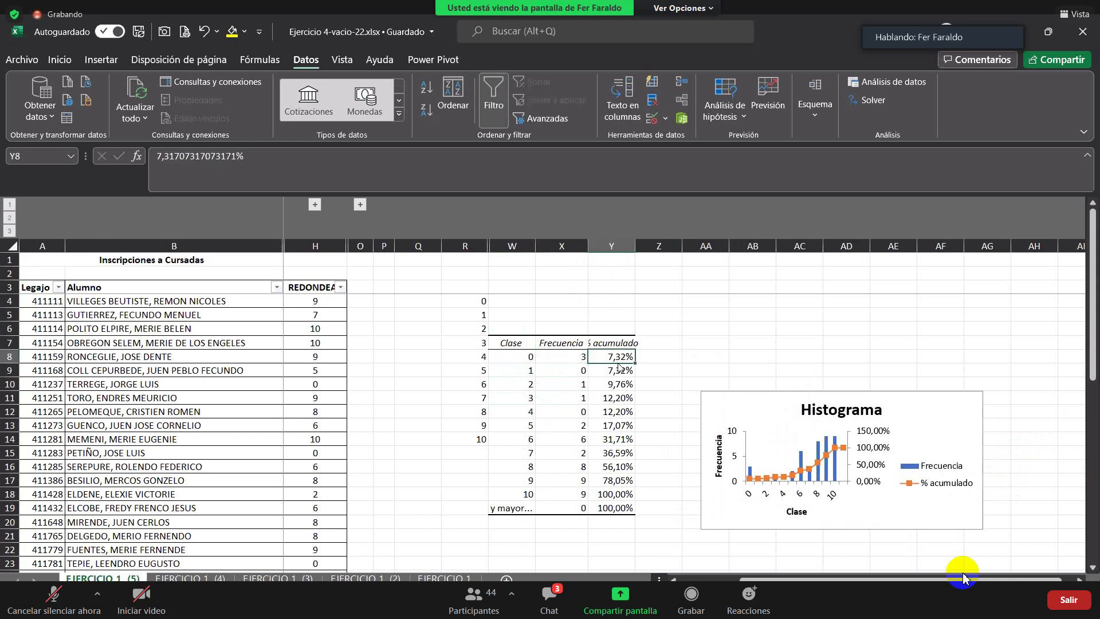
{"action": "double_click", "coordinate": [635, 241]}
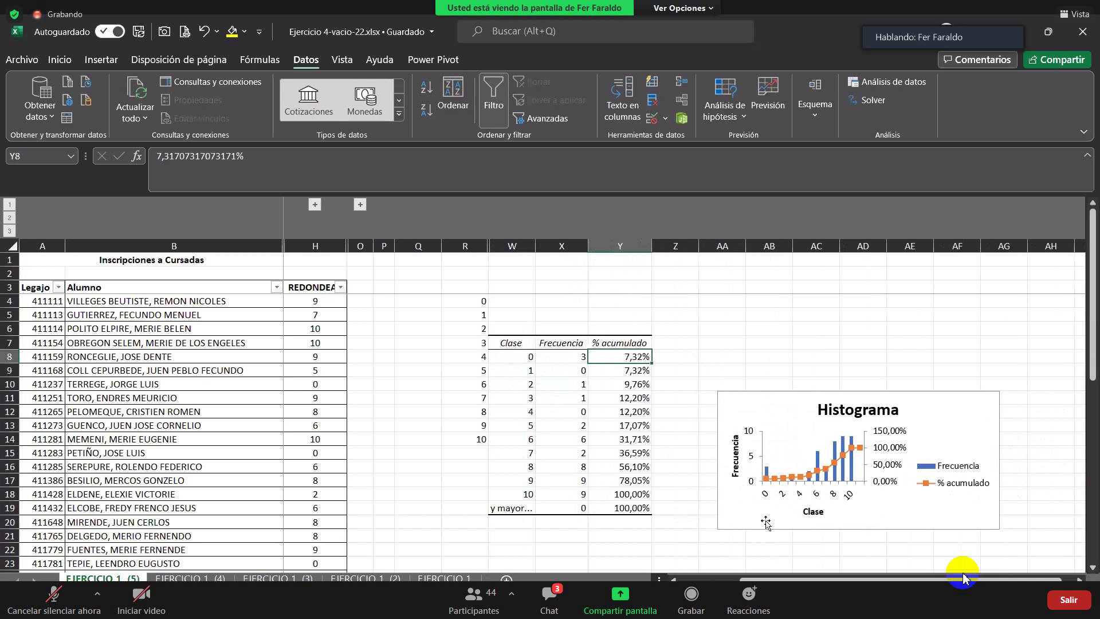
Move the Histograma chart next to the frequency table and enlarge it to span about Z4 to AH19
{"action": "left_click", "coordinate": [768, 392]}
{"action": "left_click_drag", "start_coordinate": [850, 520], "coordinate": [817, 514]}
{"action": "left_click_drag", "start_coordinate": [962, 410], "coordinate": [1044, 409]}
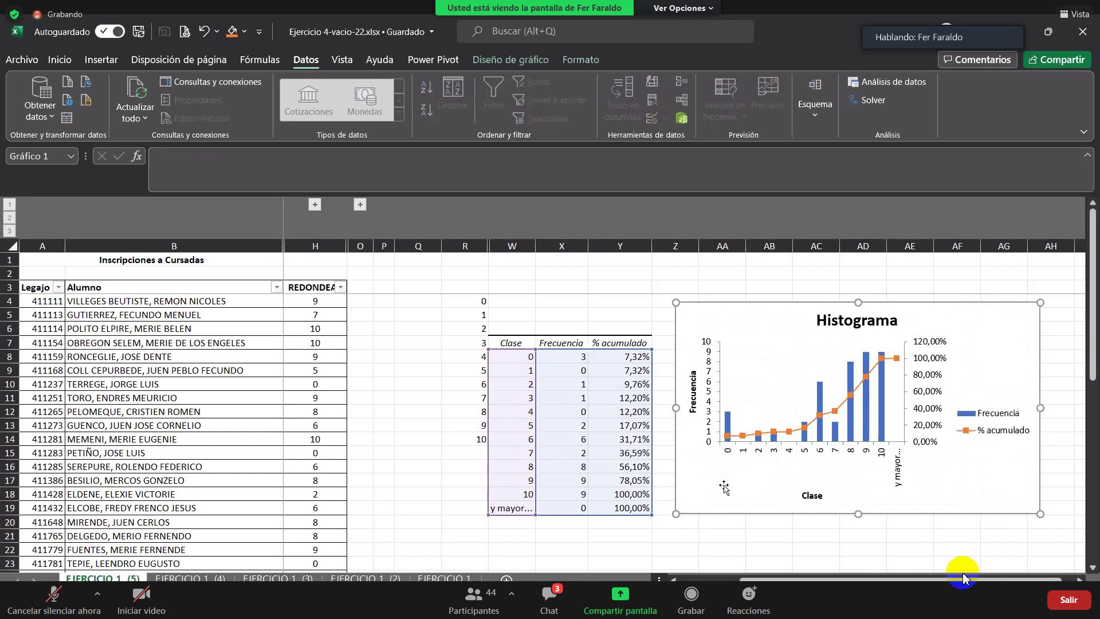
Compare the Histograma frequencies with the grade frequency table on sheet EJERCICIO 1 (2), returning to EJERCICIO 1 (5)
{"action": "key", "text": "ctrl+Page_Down"}
{"action": "key", "text": "ctrl+Page_Down"}
{"action": "key", "text": "ctrl+Page_Down"}
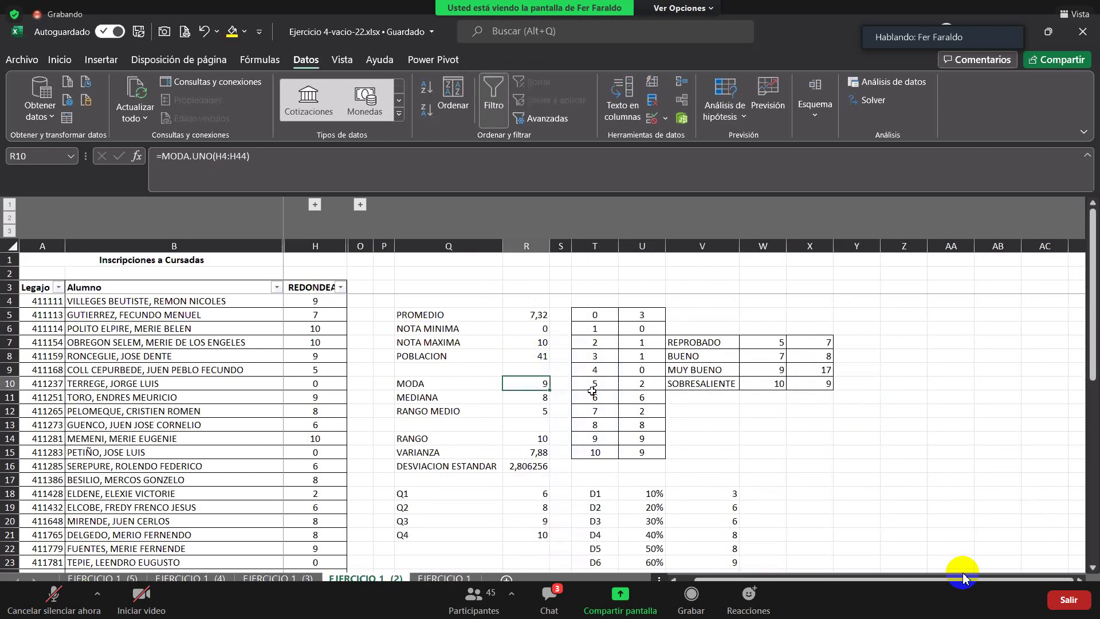
{"action": "key", "text": "ctrl+Page_Up"}
{"action": "key", "text": "ctrl+Page_Up"}
{"action": "key", "text": "ctrl+Page_Up"}
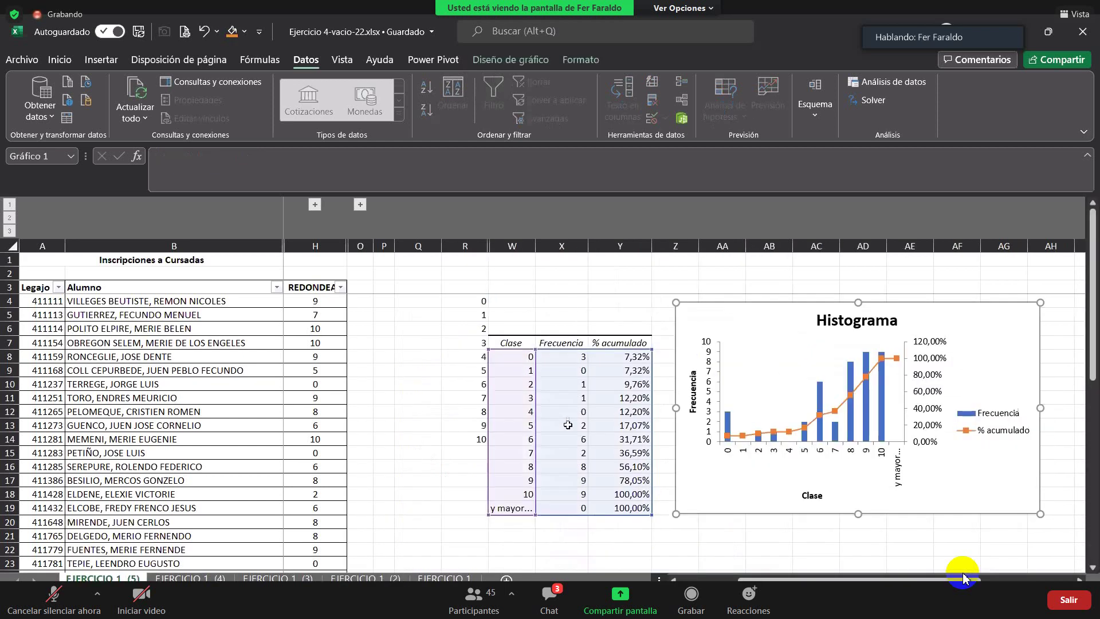
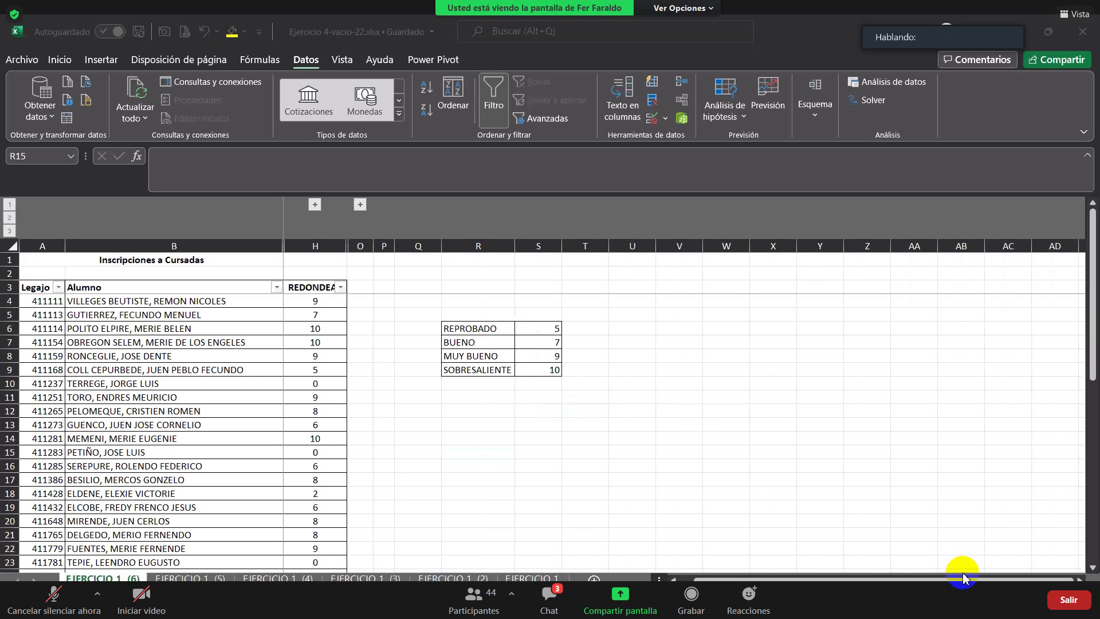
On EJERCICIO 1 (6), try to generate a histogram using R6:S9 as the class range with Rótulos enabled
{"action": "left_click", "coordinate": [554, 447]}
{"action": "left_click", "coordinate": [550, 384]}
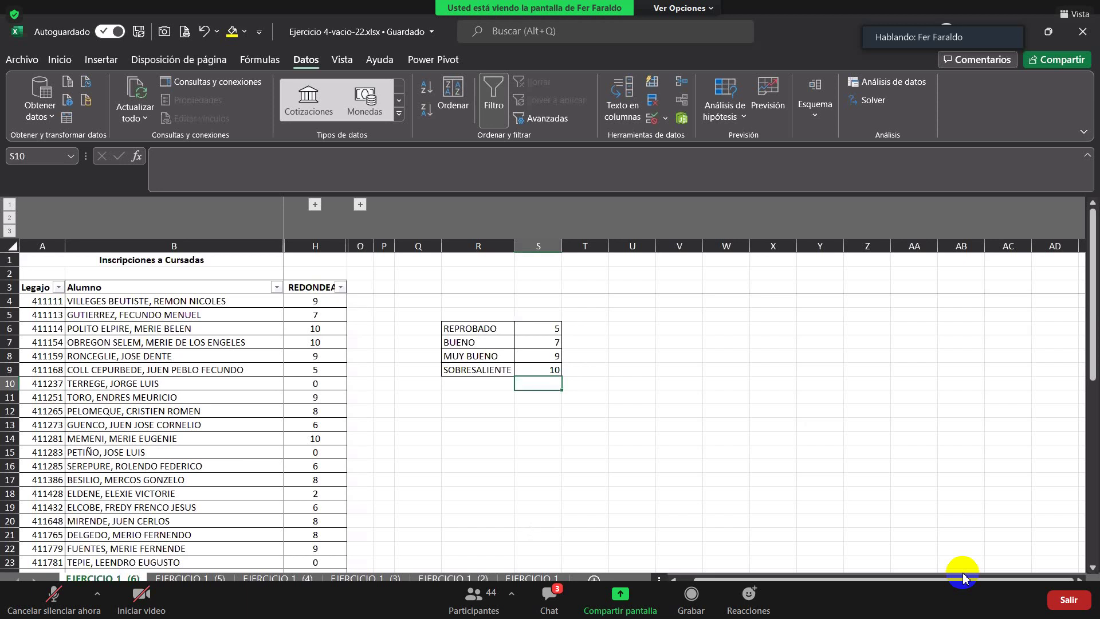
{"action": "left_click", "coordinate": [881, 86]}
{"action": "left_click", "coordinate": [884, 313]}
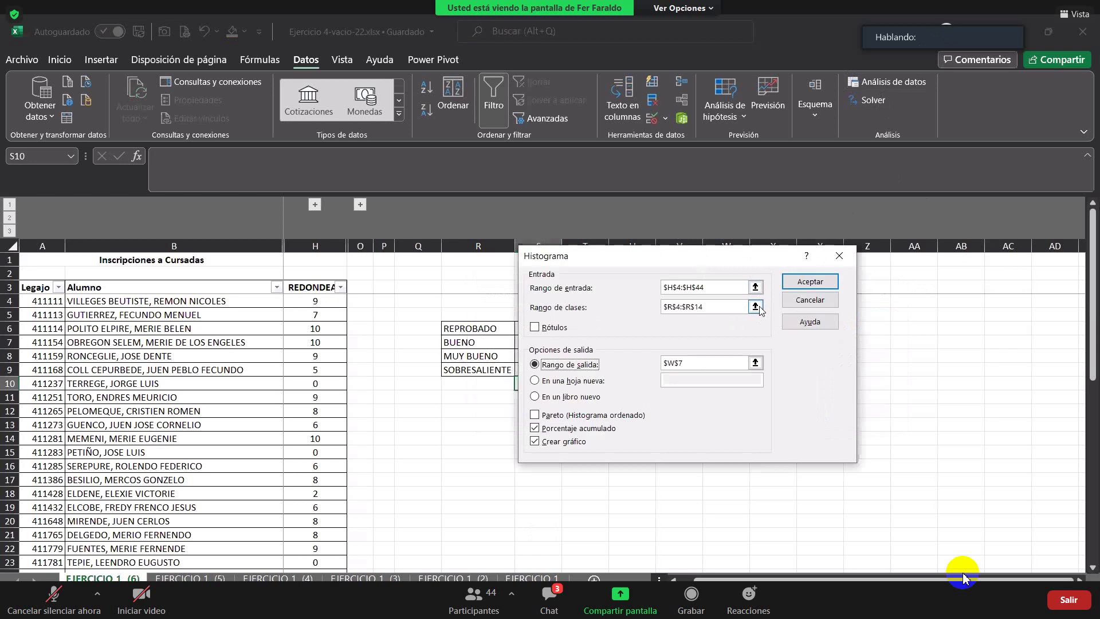
{"action": "left_click", "coordinate": [756, 308]}
{"action": "left_click", "coordinate": [488, 330]}
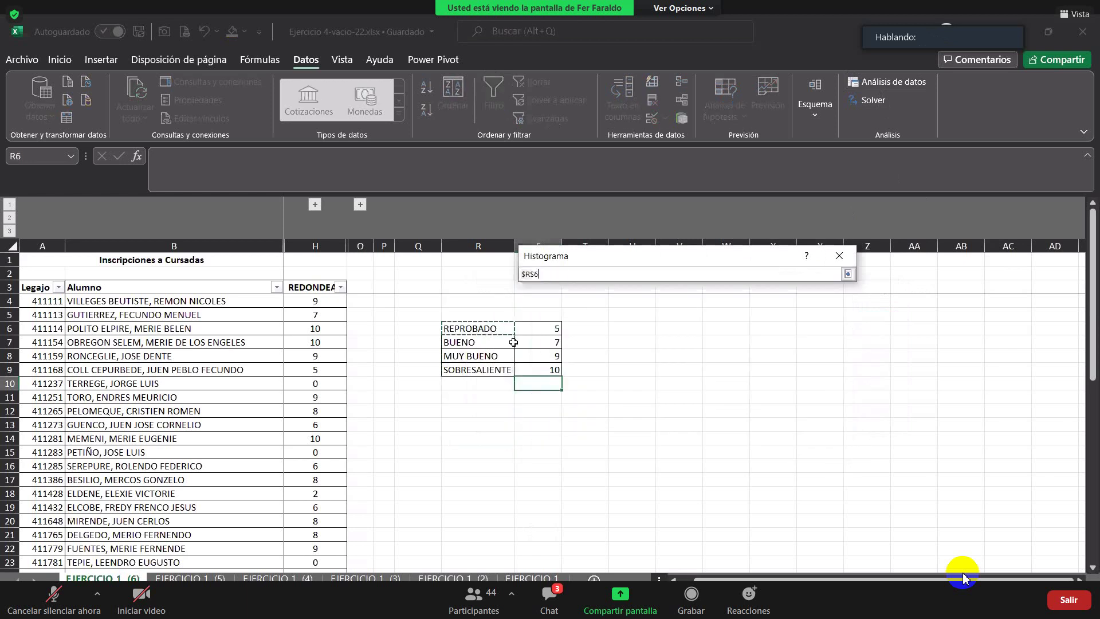
{"action": "left_click", "coordinate": [537, 371], "text": "shift"}
{"action": "left_click", "coordinate": [848, 274]}
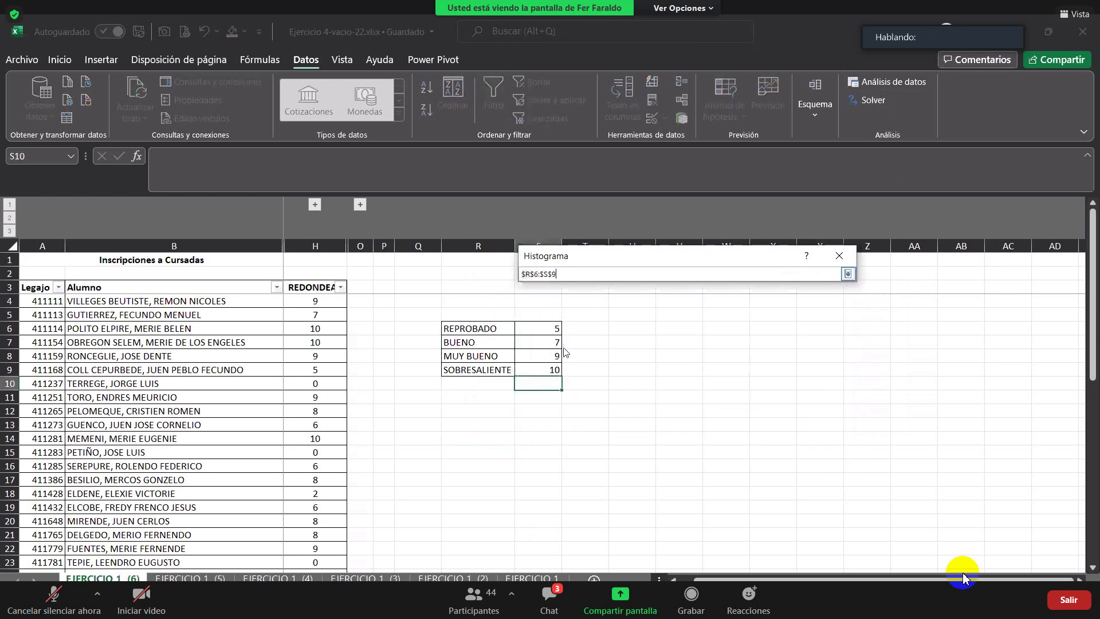
{"action": "left_click", "coordinate": [534, 327]}
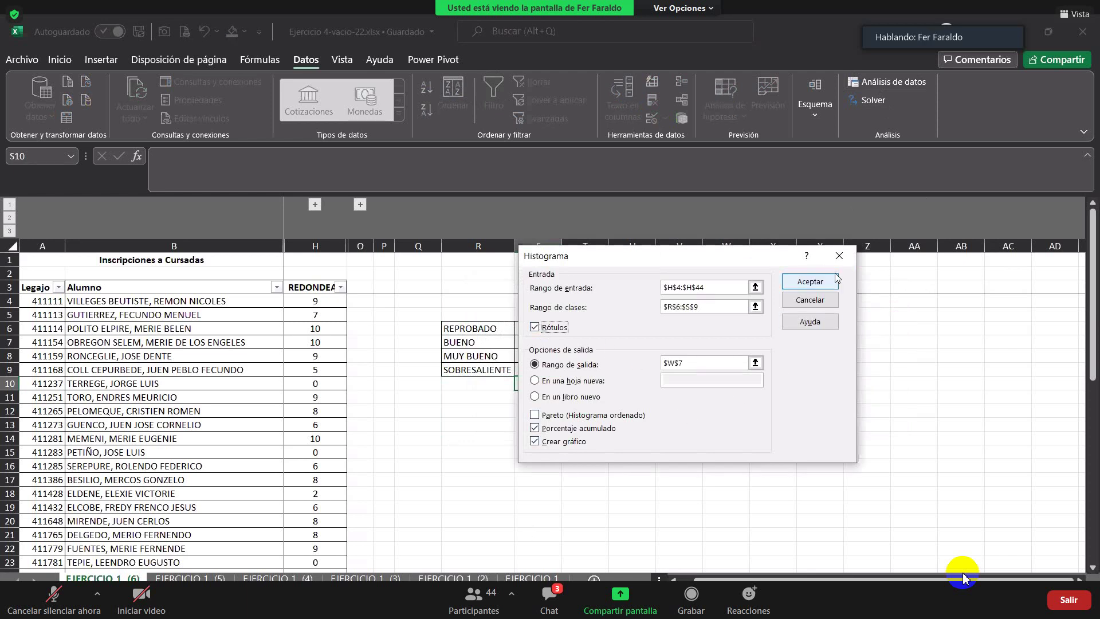
{"action": "left_click", "coordinate": [821, 283]}
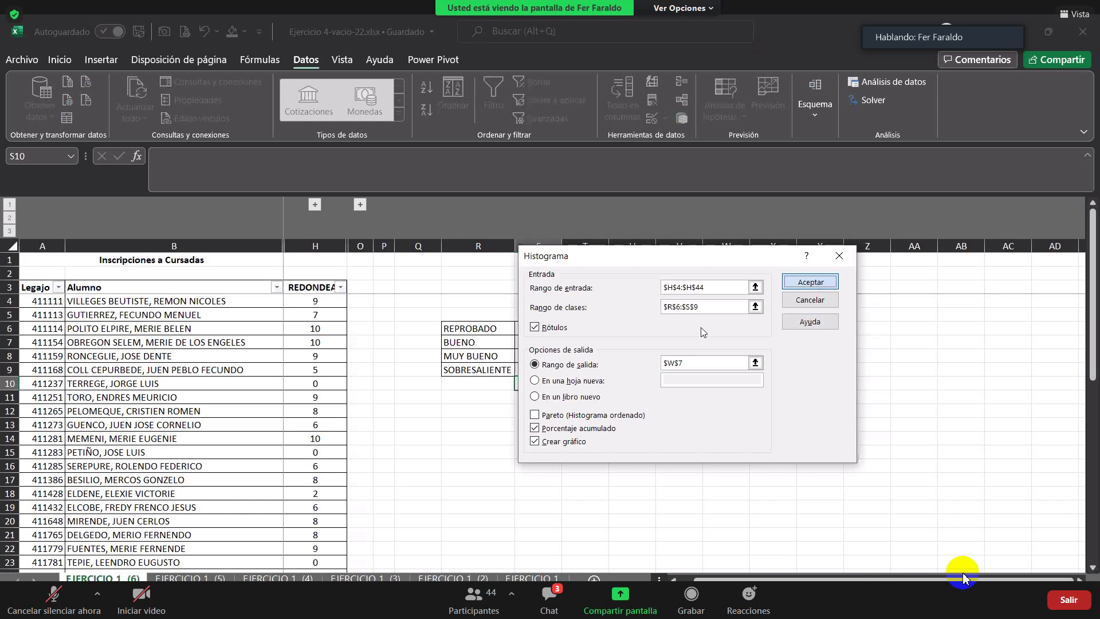
{"action": "key", "text": "Return"}
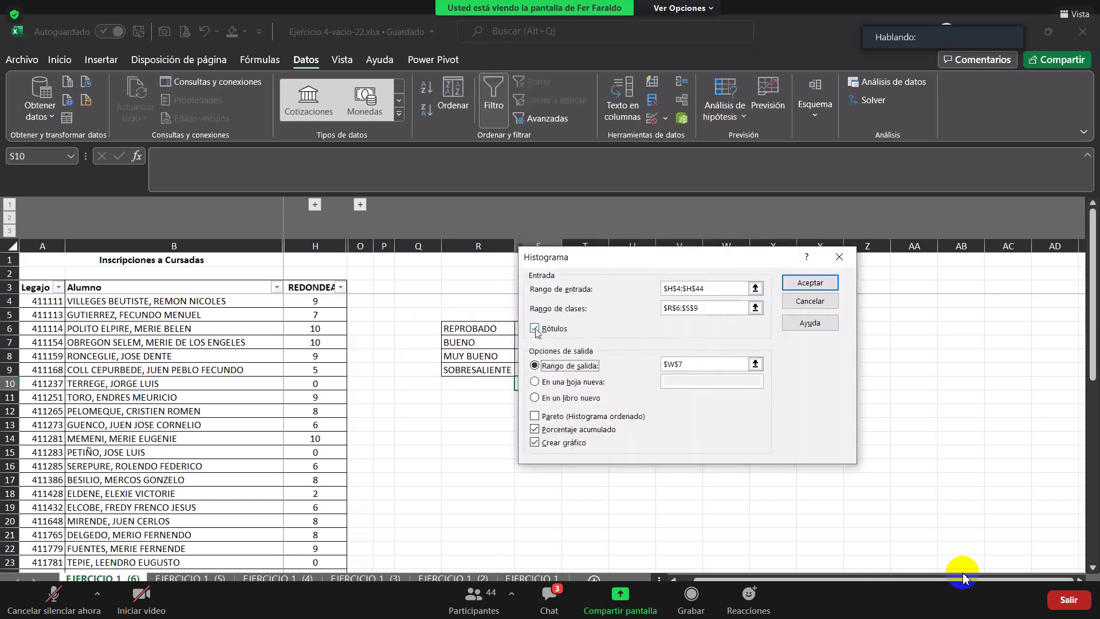
Disable Rótulos, set the class range to S6:S9, and generate the histogram
{"action": "left_click", "coordinate": [536, 330]}
{"action": "left_click", "coordinate": [757, 309]}
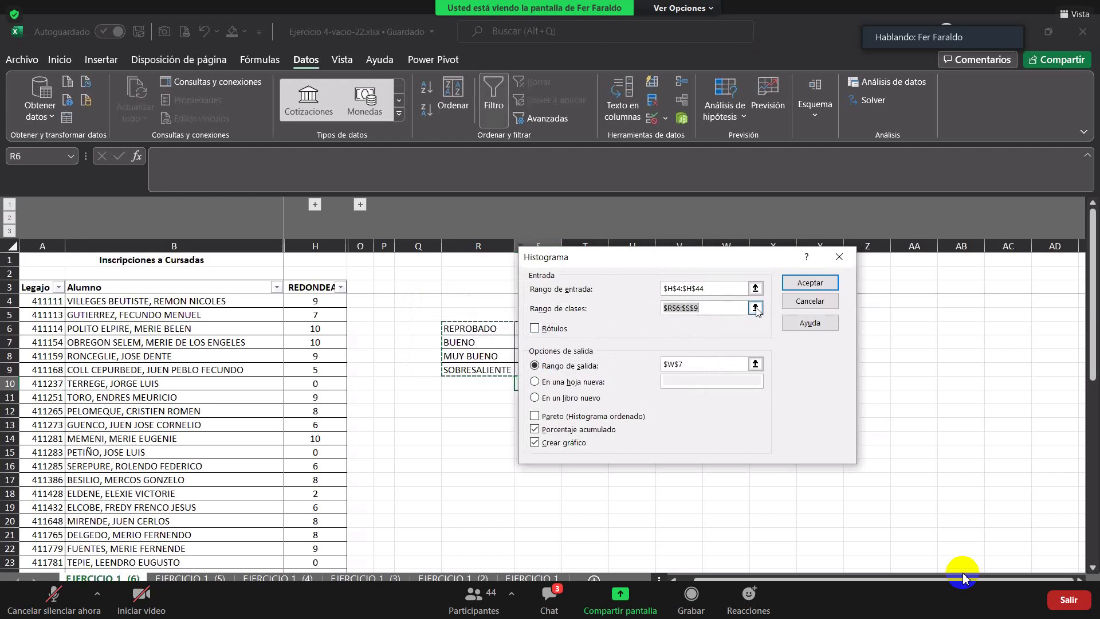
{"action": "left_click", "coordinate": [756, 309]}
{"action": "left_click", "coordinate": [538, 328]}
{"action": "left_click", "coordinate": [538, 369], "text": "shift"}
{"action": "left_click", "coordinate": [848, 276]}
{"action": "left_click", "coordinate": [833, 288]}
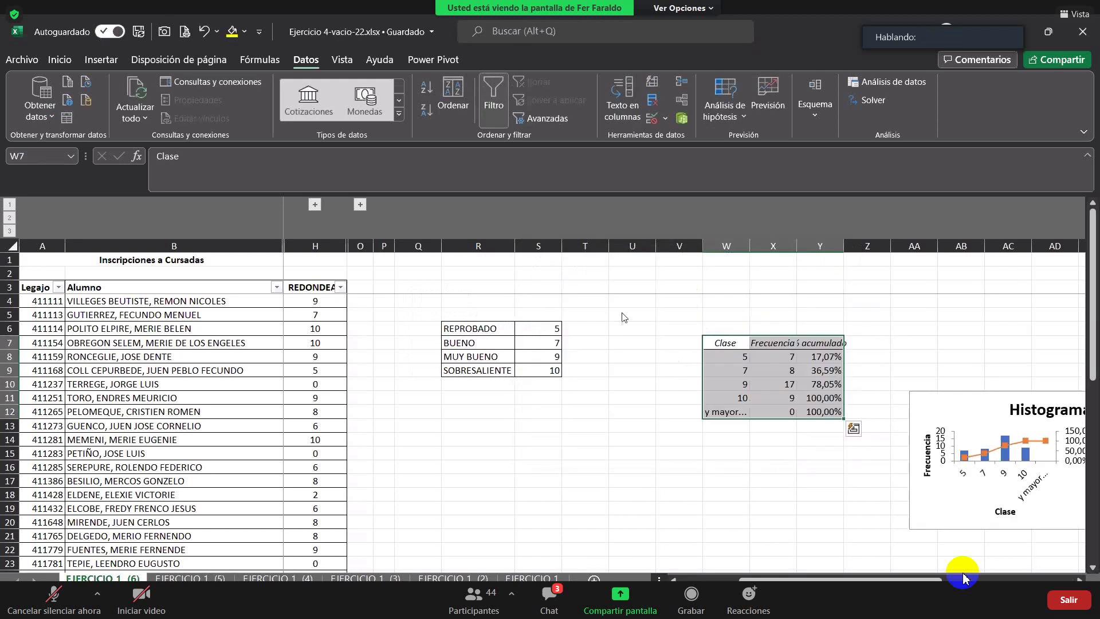
Move the generated frequency table to T5 and place the chart beside it, enlarged to span about W5 to AC22
{"action": "left_click_drag", "start_coordinate": [620, 319], "coordinate": [601, 316]}
{"action": "left_click", "coordinate": [669, 450]}
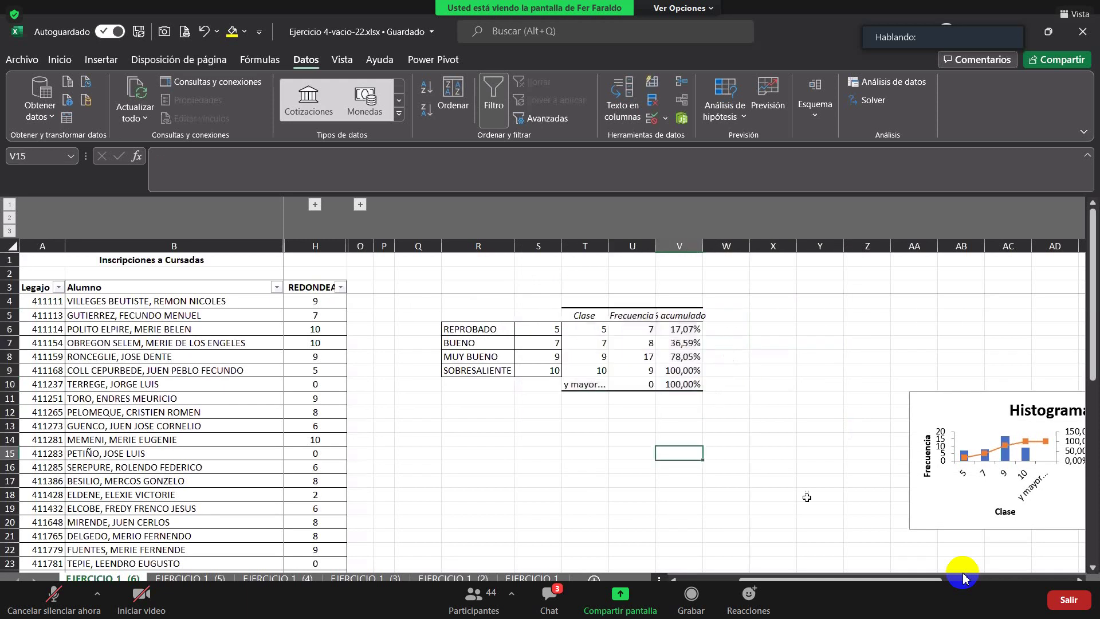
{"action": "left_click_drag", "start_coordinate": [984, 401], "coordinate": [803, 318]}
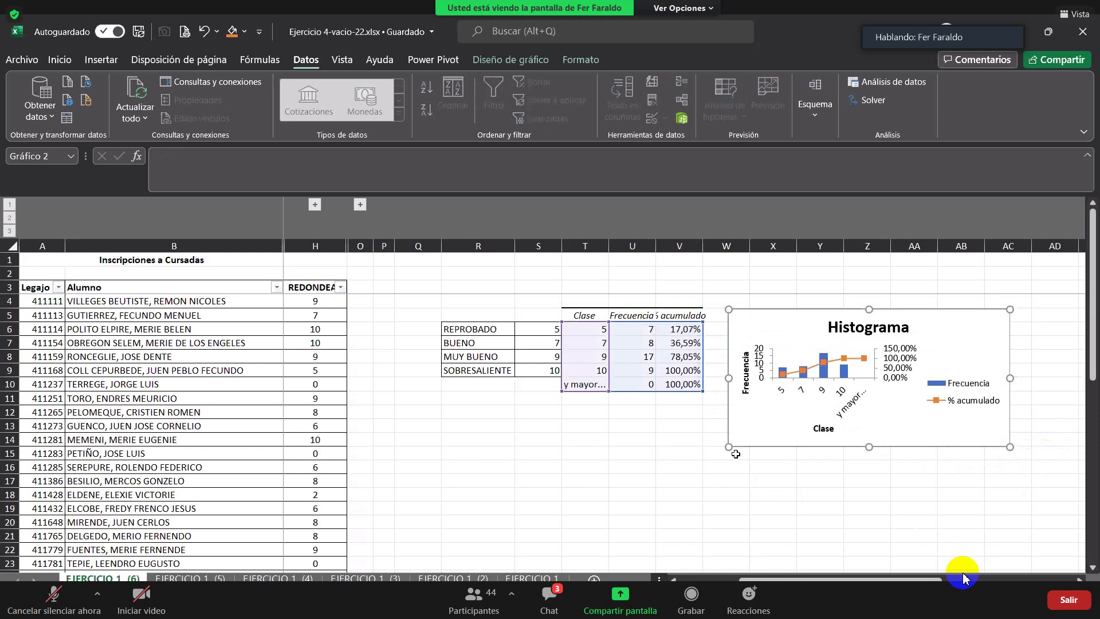
{"action": "left_click_drag", "start_coordinate": [732, 447], "coordinate": [714, 533]}
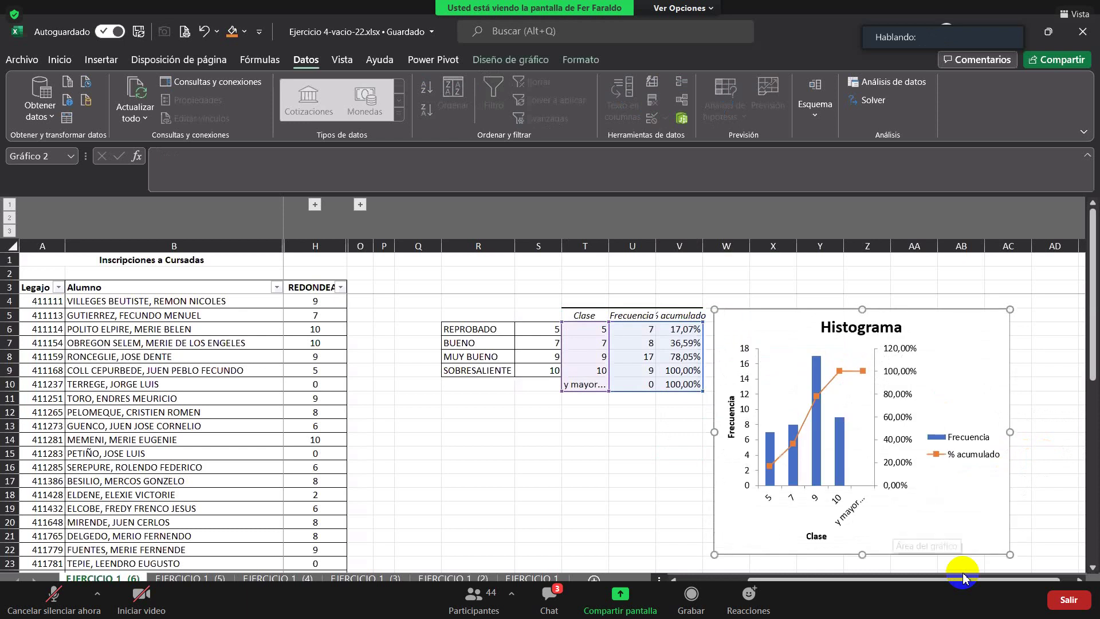
Examine the REPROBADO to SOBRESALIENTE category table on EJERCICIO 1 (2) for comparison, returning to the histogram on EJERCICIO 1 (6)
{"action": "key", "text": "ctrl+Page_Down"}
{"action": "key", "text": "ctrl+Page_Down"}
{"action": "key", "text": "ctrl+Page_Down"}
{"action": "key", "text": "ctrl+Page_Down"}
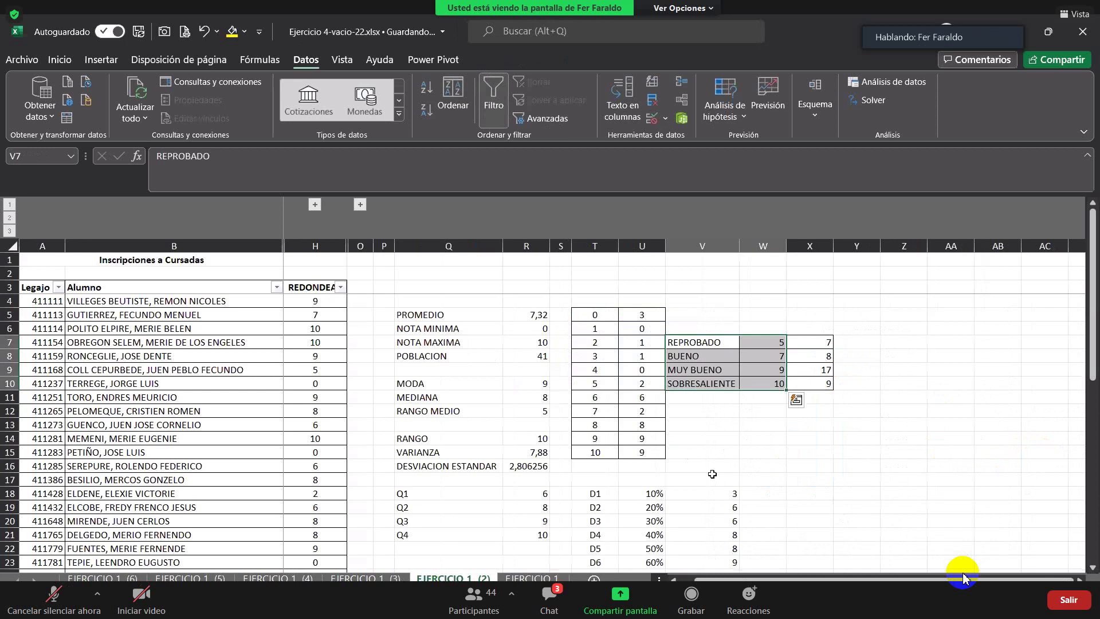
{"action": "left_click", "coordinate": [762, 372]}
{"action": "key", "text": "ctrl+Page_Up"}
{"action": "key", "text": "ctrl+Page_Up"}
{"action": "key", "text": "ctrl+Page_Up"}
{"action": "key", "text": "ctrl+Page_Up"}
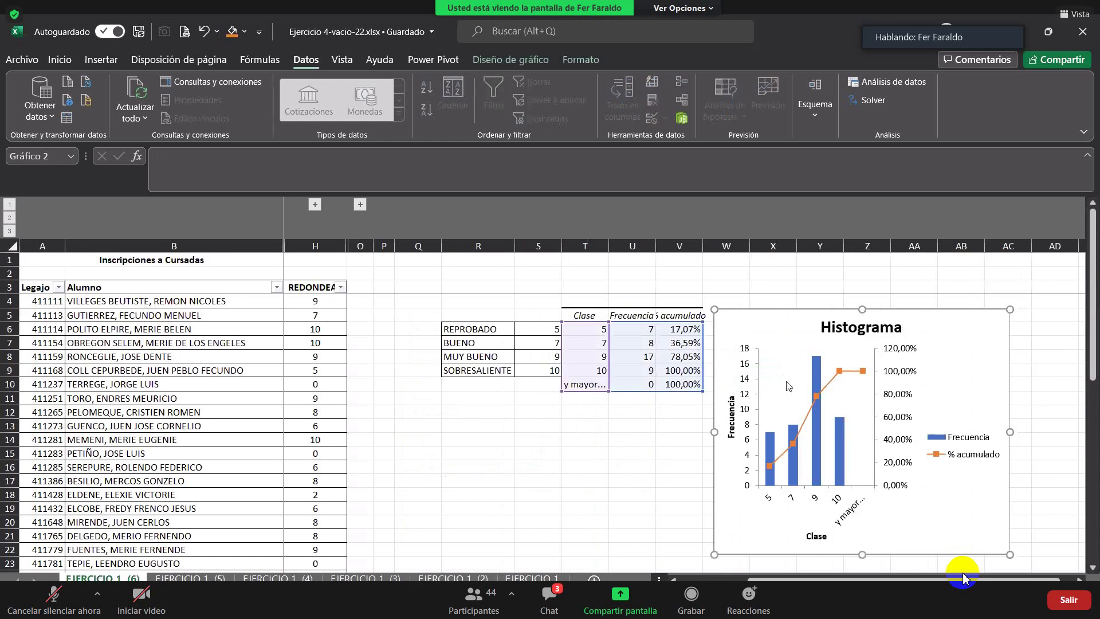
Apply the third chart style, with pale blue columns and the legend below, to the Histograma chart
{"action": "left_click", "coordinate": [802, 423]}
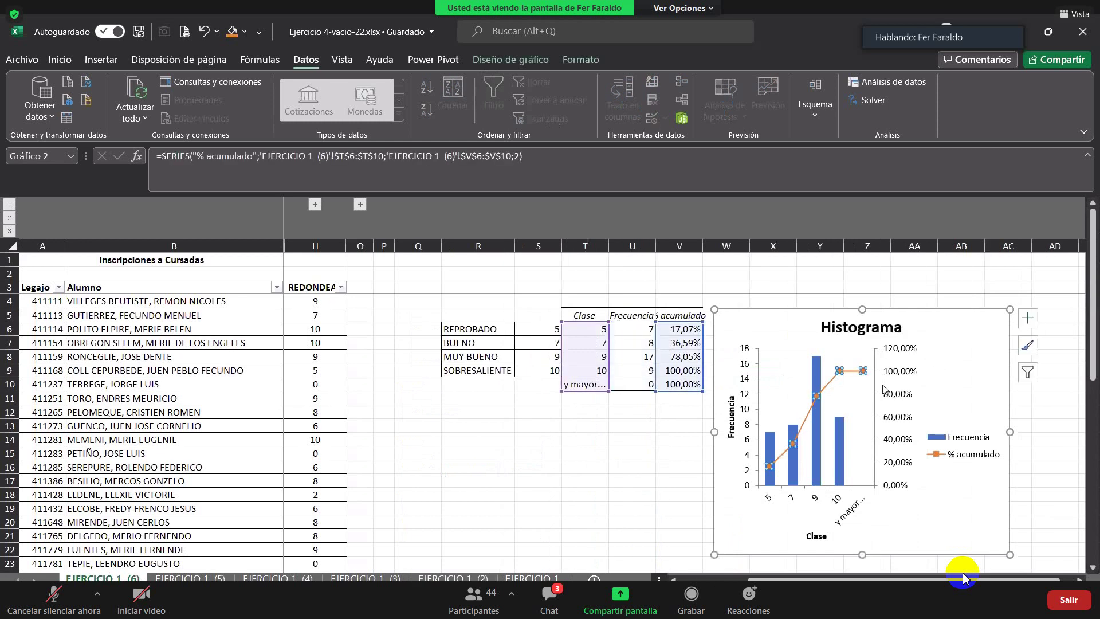
{"action": "left_click", "coordinate": [937, 456]}
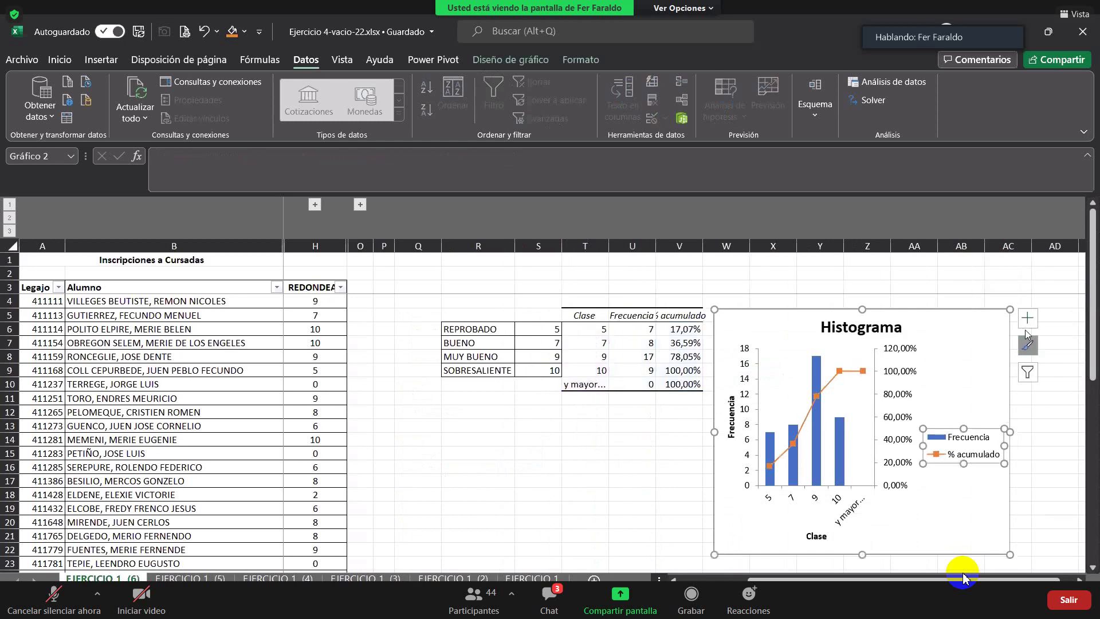
{"action": "left_click", "coordinate": [507, 59]}
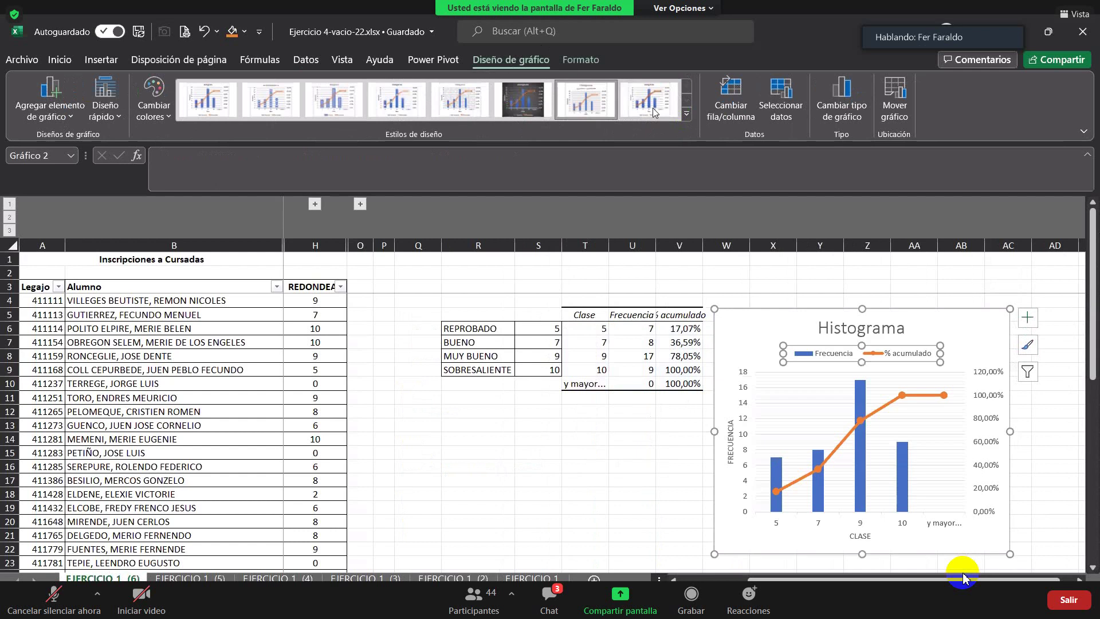
{"action": "left_click", "coordinate": [333, 98]}
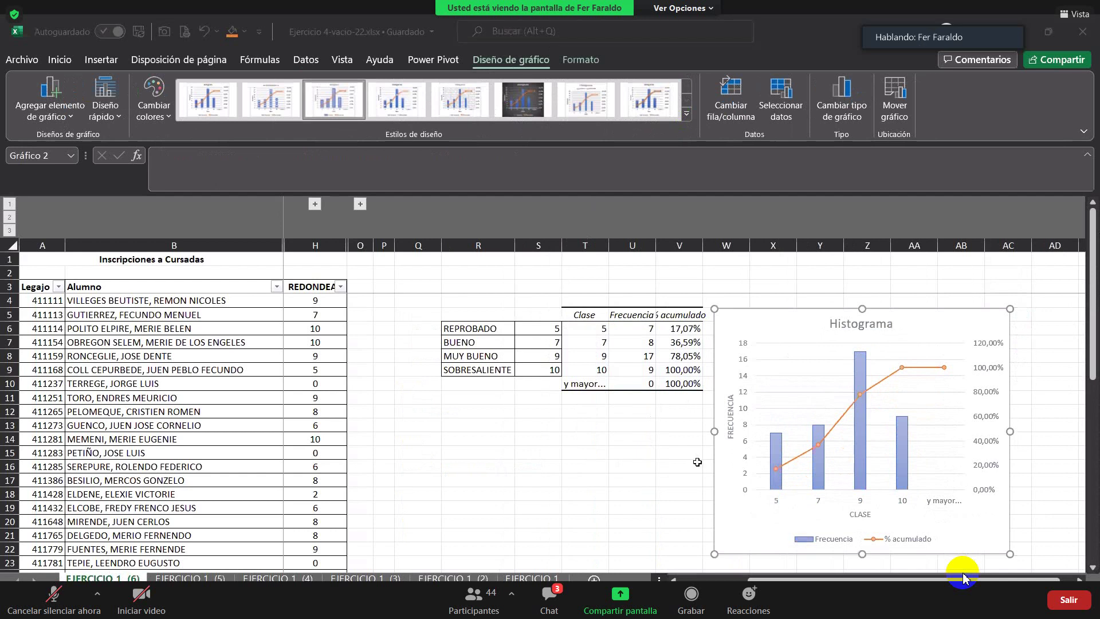
Clear the contents of columns T to AC and delete the Histograma chart
{"action": "left_click", "coordinate": [538, 480]}
{"action": "left_click", "coordinate": [597, 245]}
{"action": "left_click_drag", "start_coordinate": [597, 245], "coordinate": [999, 236]}
{"action": "key", "text": "Delete"}
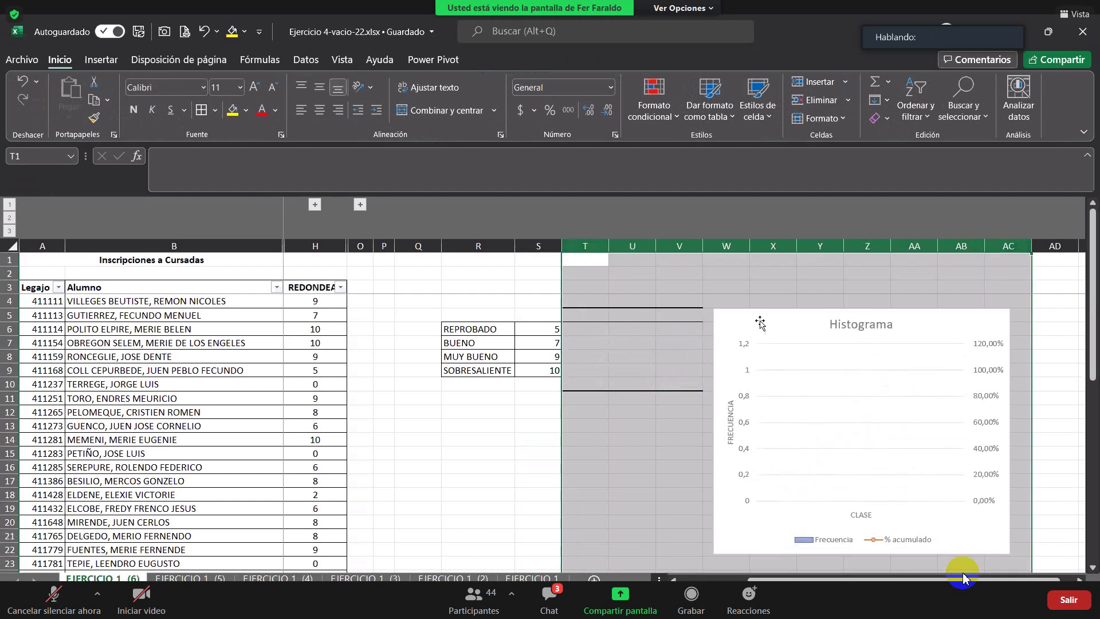
{"action": "left_click", "coordinate": [760, 320]}
{"action": "key", "text": "Delete"}
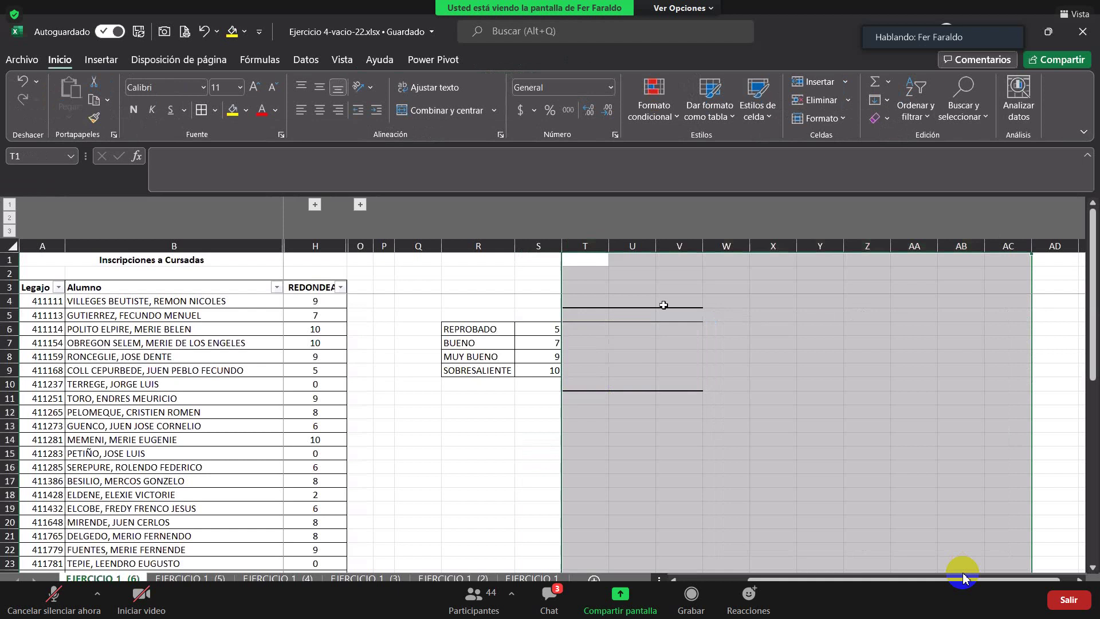
Delete columns T to V to remove the leftover table borders
{"action": "left_click_drag", "start_coordinate": [587, 247], "coordinate": [668, 245]}
{"action": "right_click", "coordinate": [668, 246]}
{"action": "left_click", "coordinate": [714, 388]}
{"action": "left_click", "coordinate": [533, 464]}
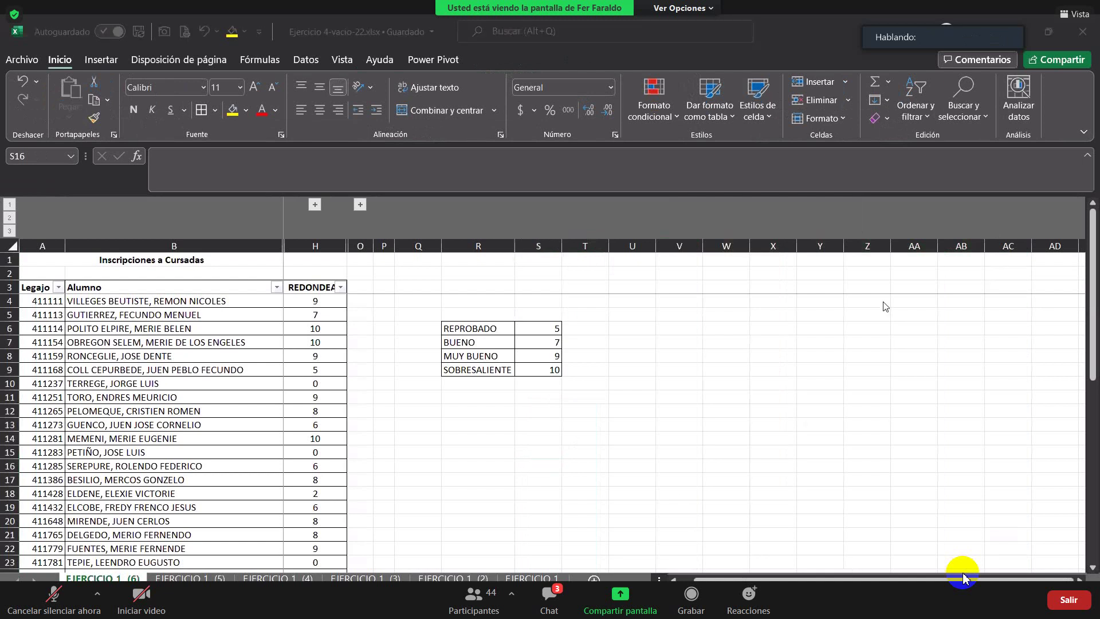
Open the Histograma tool from Análisis de datos and keep H4:H44 as the input range
{"action": "left_click", "coordinate": [553, 453]}
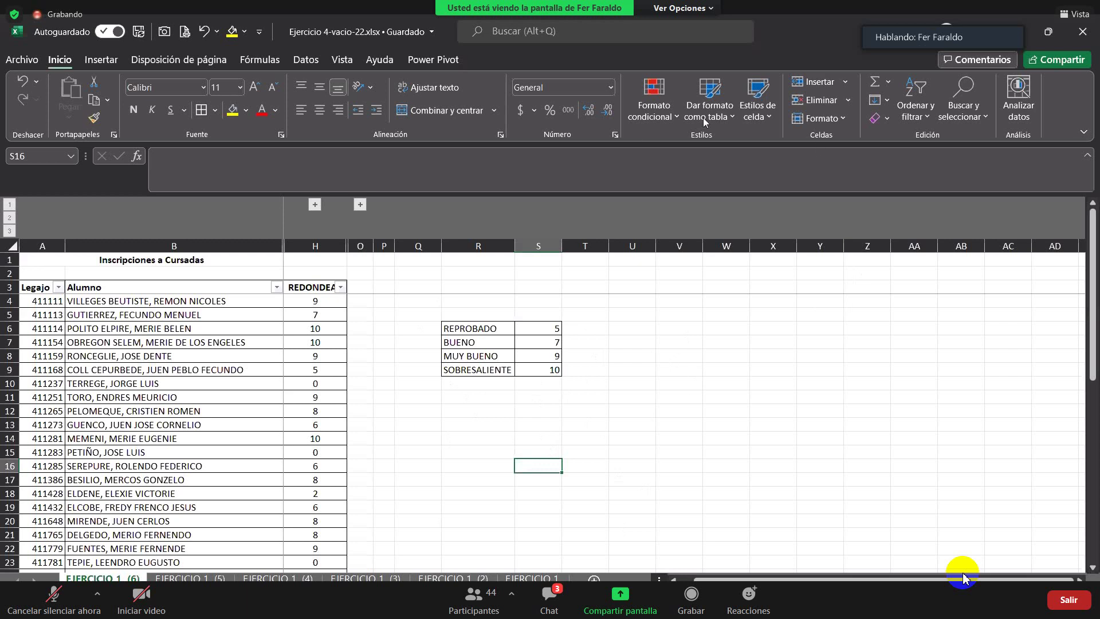
{"action": "left_click", "coordinate": [307, 62]}
{"action": "left_click", "coordinate": [891, 83]}
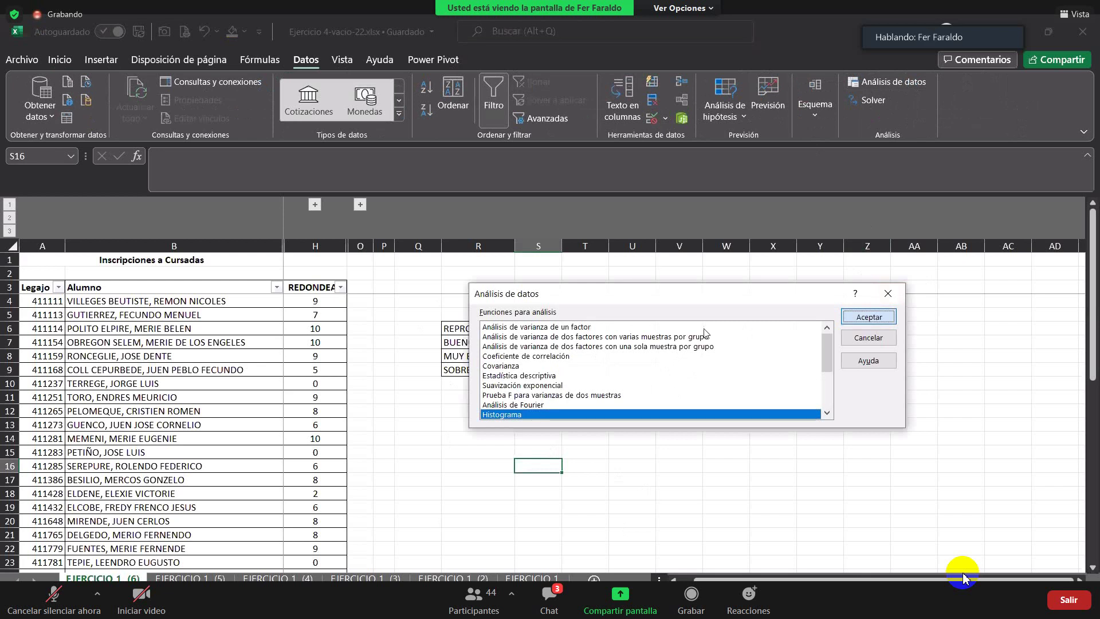
{"action": "left_click", "coordinate": [871, 318]}
{"action": "left_click", "coordinate": [756, 288]}
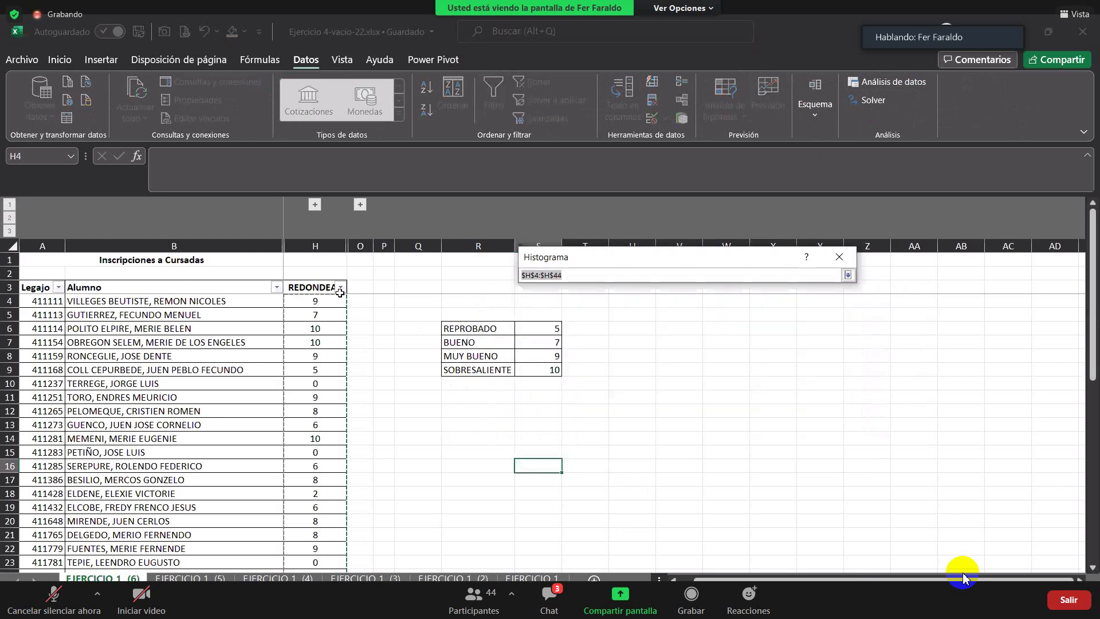
{"action": "left_click", "coordinate": [849, 276]}
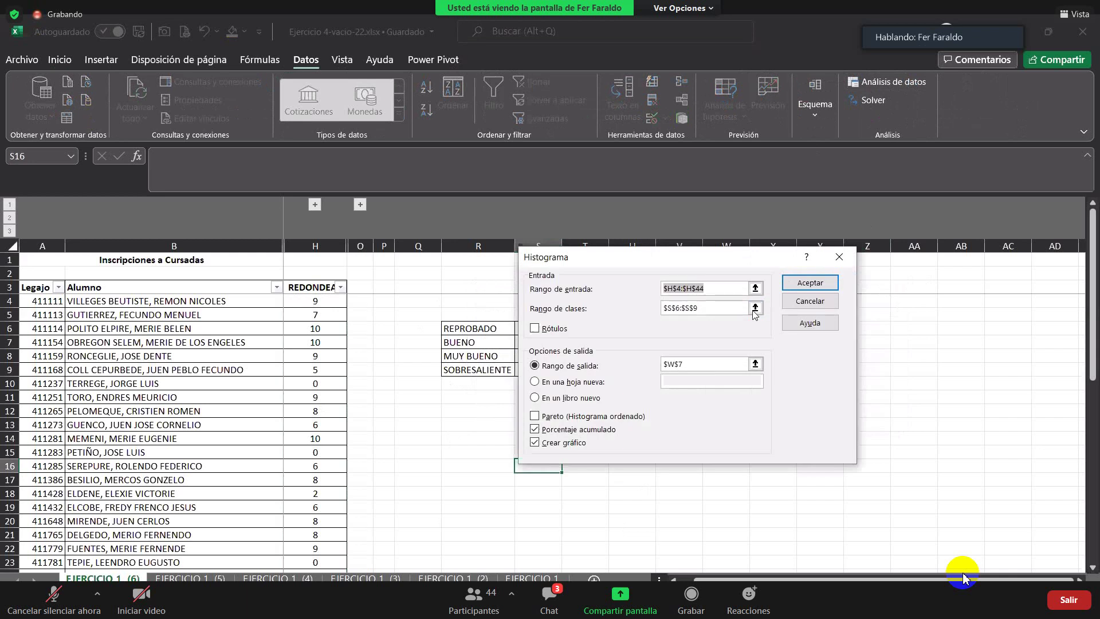
Select S6:S9 as the class range and generate the histogram at W7 with its cumulative percentage and chart
{"action": "left_click", "coordinate": [754, 310]}
{"action": "left_click", "coordinate": [539, 329]}
{"action": "left_click_drag", "start_coordinate": [540, 342], "coordinate": [538, 369]}
{"action": "left_click", "coordinate": [849, 276]}
{"action": "left_click", "coordinate": [849, 275]}
{"action": "left_click", "coordinate": [813, 285]}
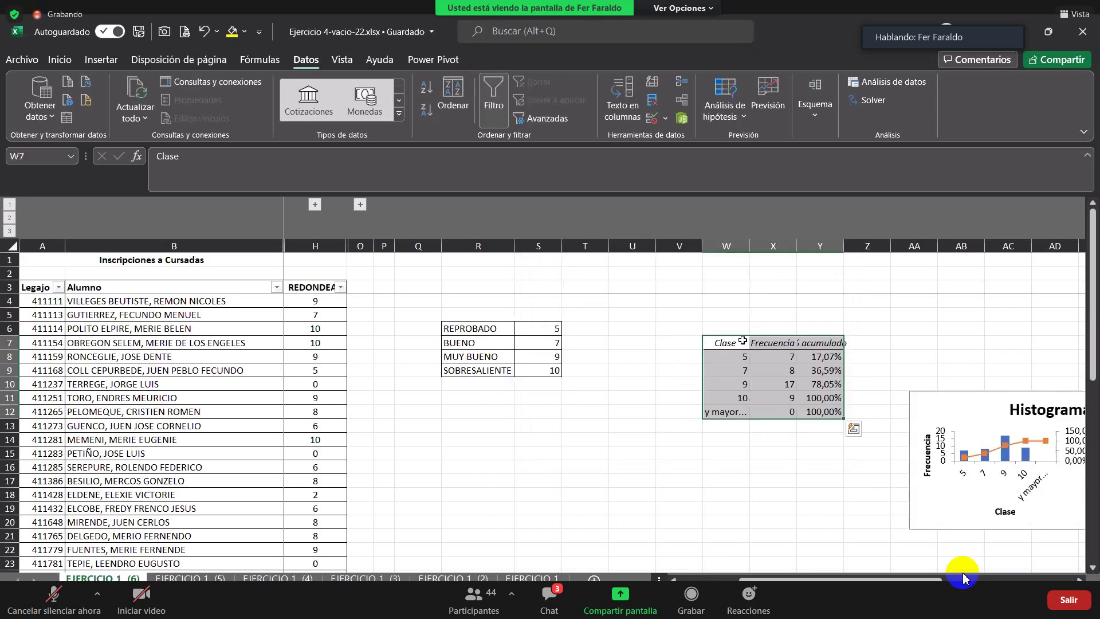
Move the frequency table to T6 and place the chart beside it, enlarged to span about W5 to AC20
{"action": "left_click_drag", "start_coordinate": [703, 343], "coordinate": [562, 328]}
{"action": "left_click_drag", "start_coordinate": [942, 400], "coordinate": [743, 325]}
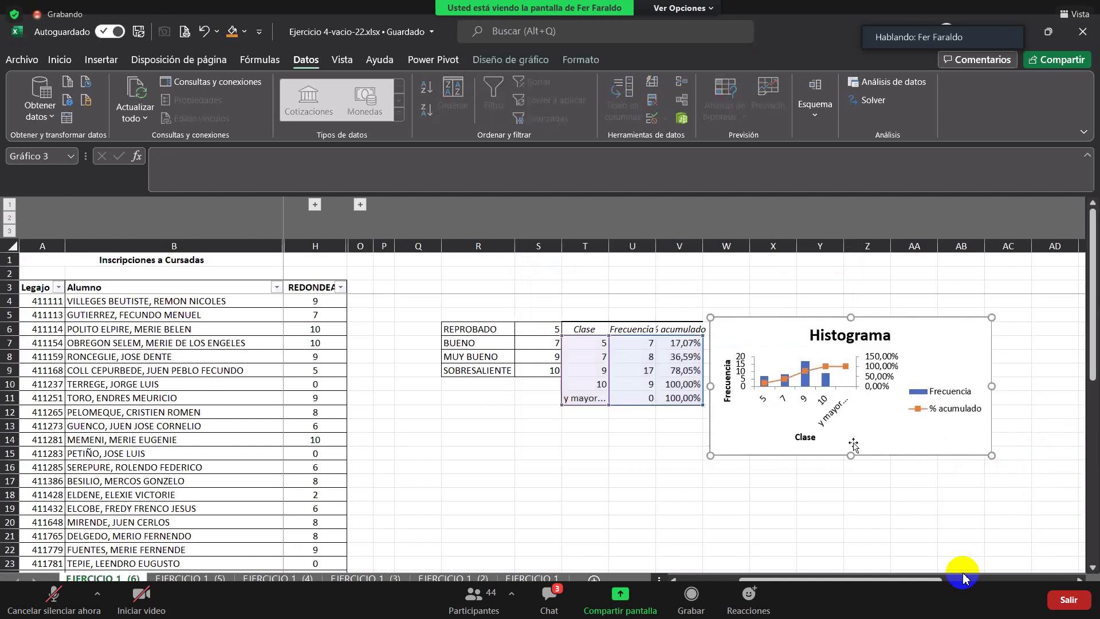
{"action": "left_click_drag", "start_coordinate": [851, 456], "coordinate": [851, 523]}
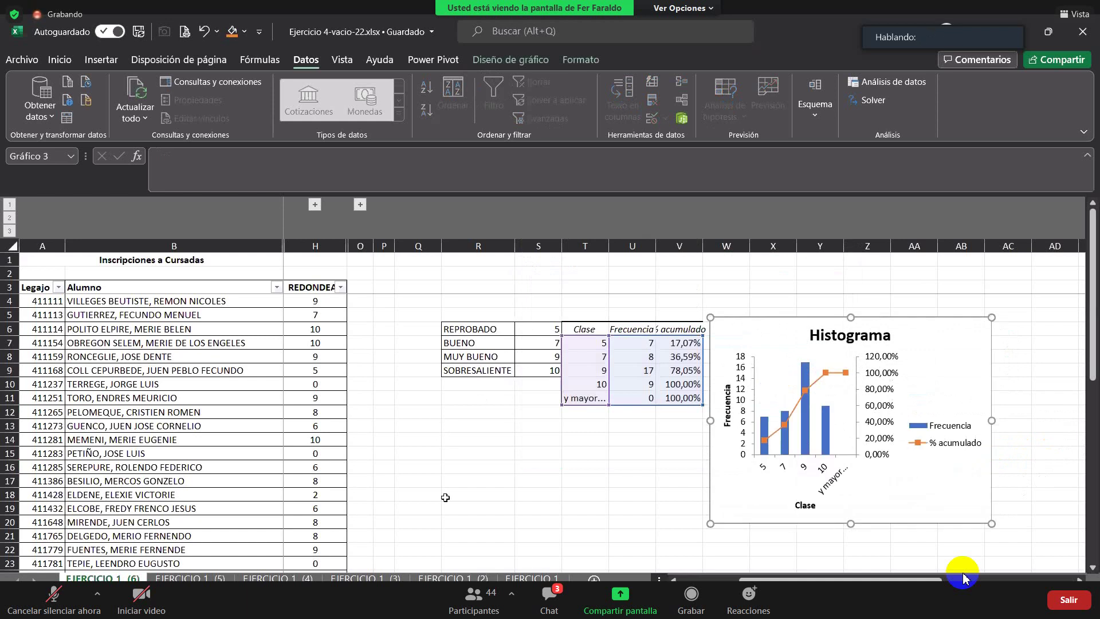
Check the category table on EJERCICIO 1 (2), and apply the dark-background chart style to the Histograma chart on EJERCICIO 1 (6)
{"action": "left_click", "coordinate": [445, 579]}
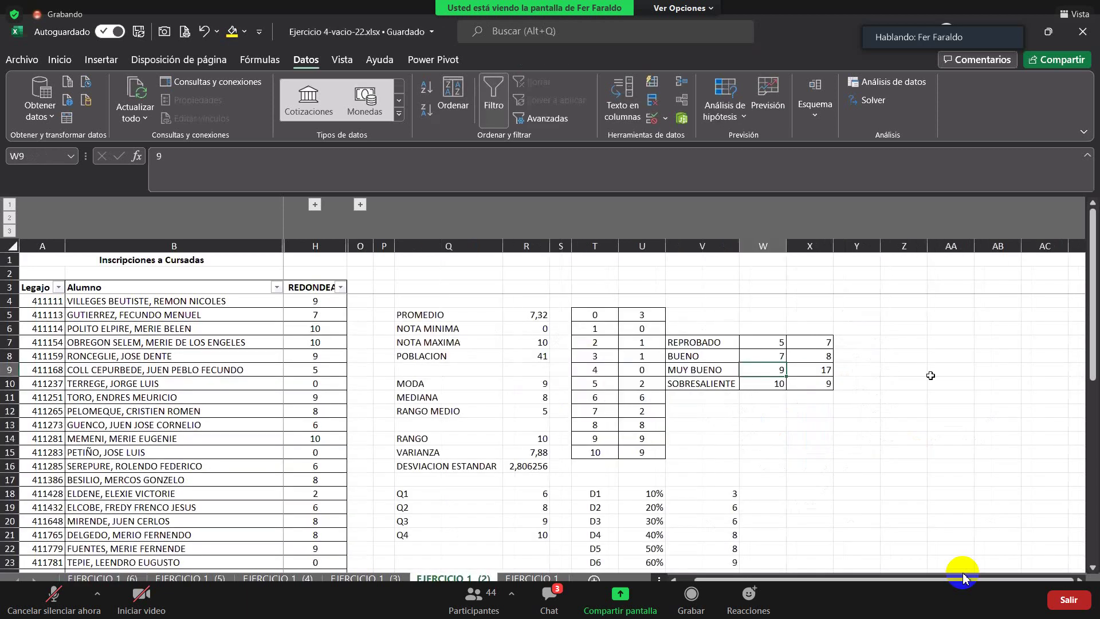
{"action": "left_click", "coordinate": [103, 579]}
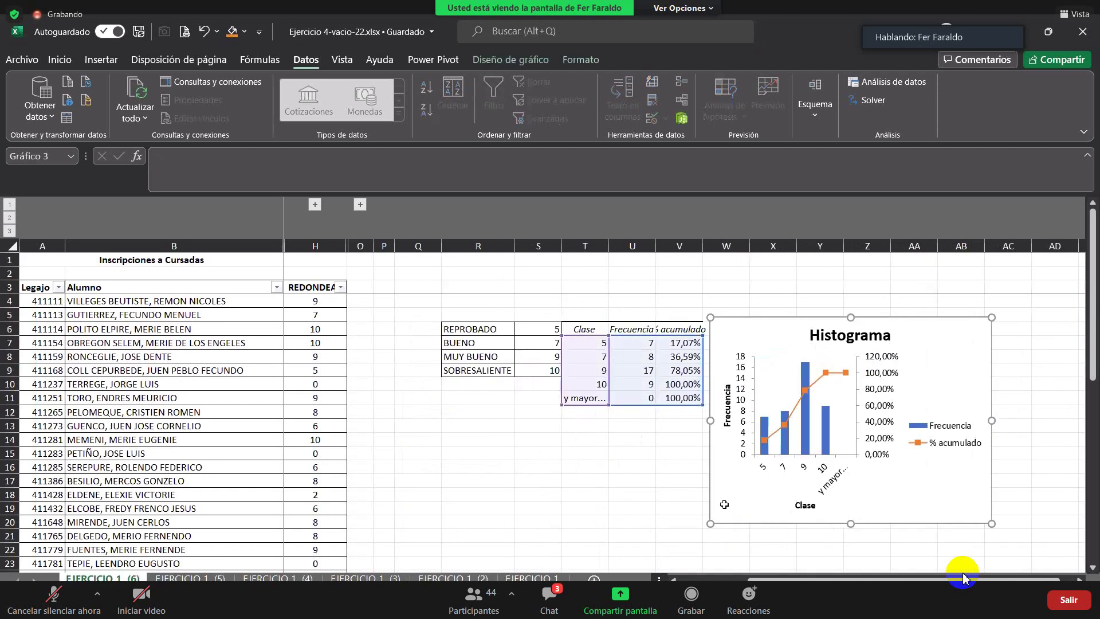
{"action": "left_click", "coordinate": [668, 482]}
{"action": "left_click", "coordinate": [979, 342]}
{"action": "left_click", "coordinate": [511, 60]}
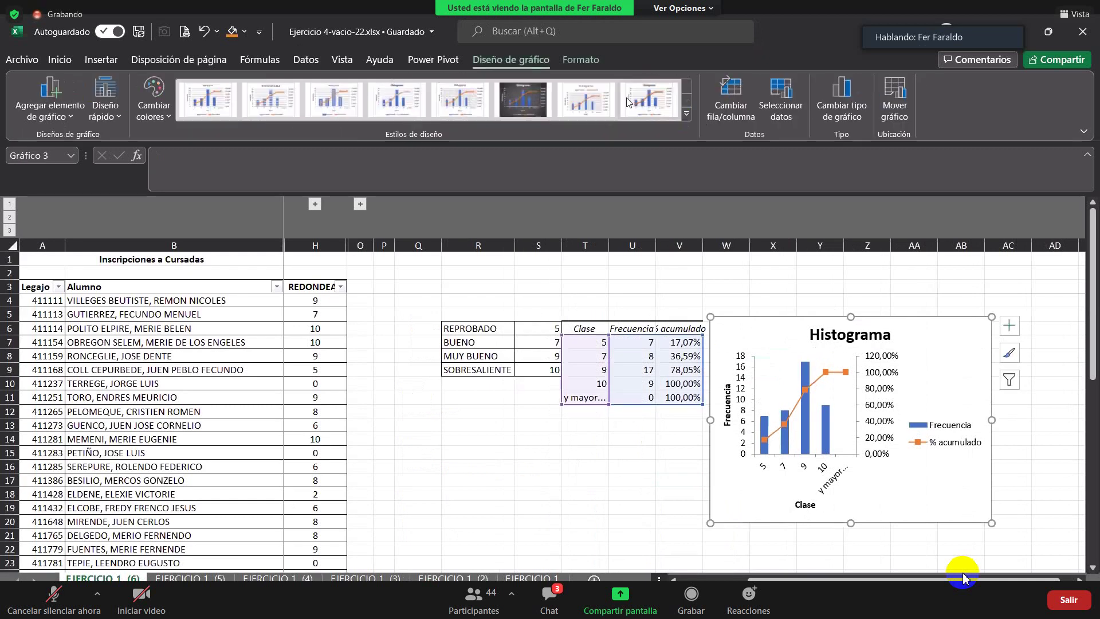
{"action": "left_click", "coordinate": [585, 100]}
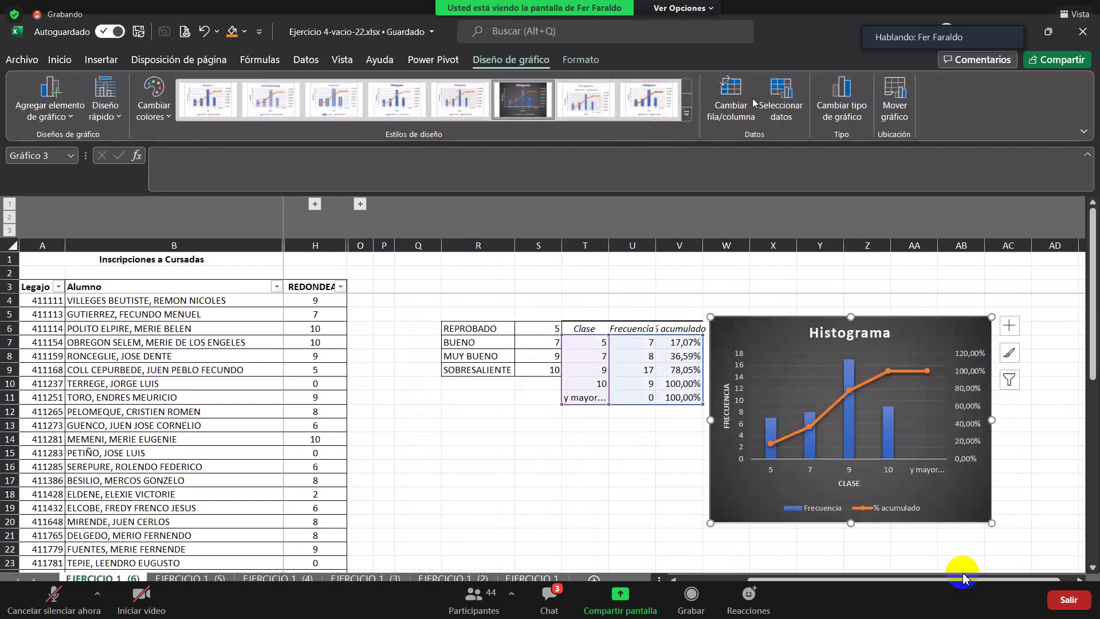
{"action": "left_click", "coordinate": [580, 60]}
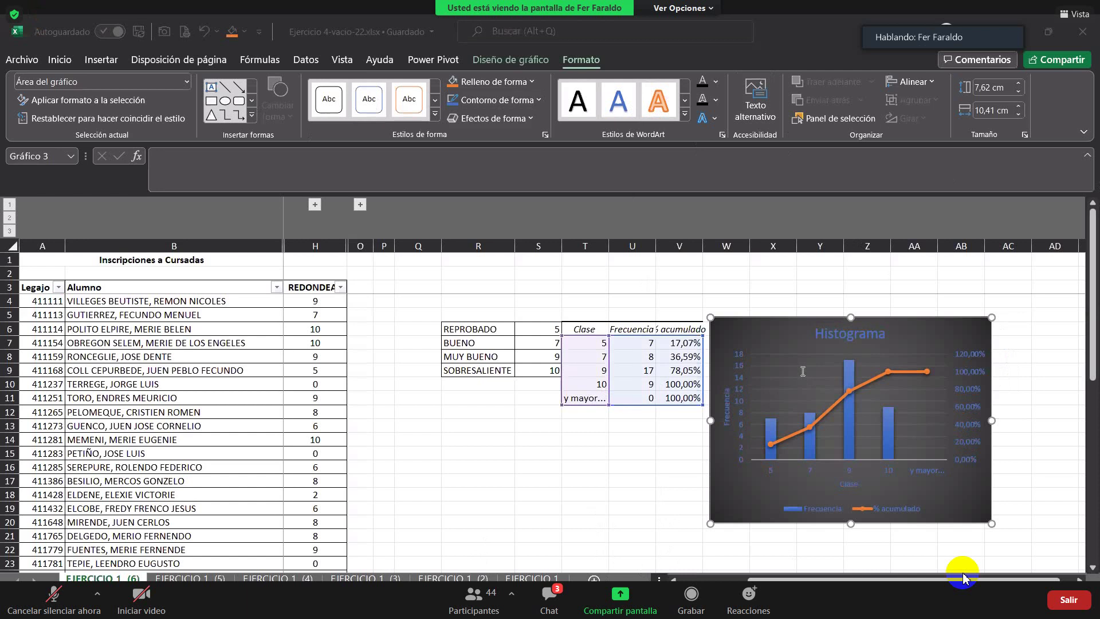
{"action": "left_click", "coordinate": [1051, 327]}
{"action": "left_click", "coordinate": [388, 316]}
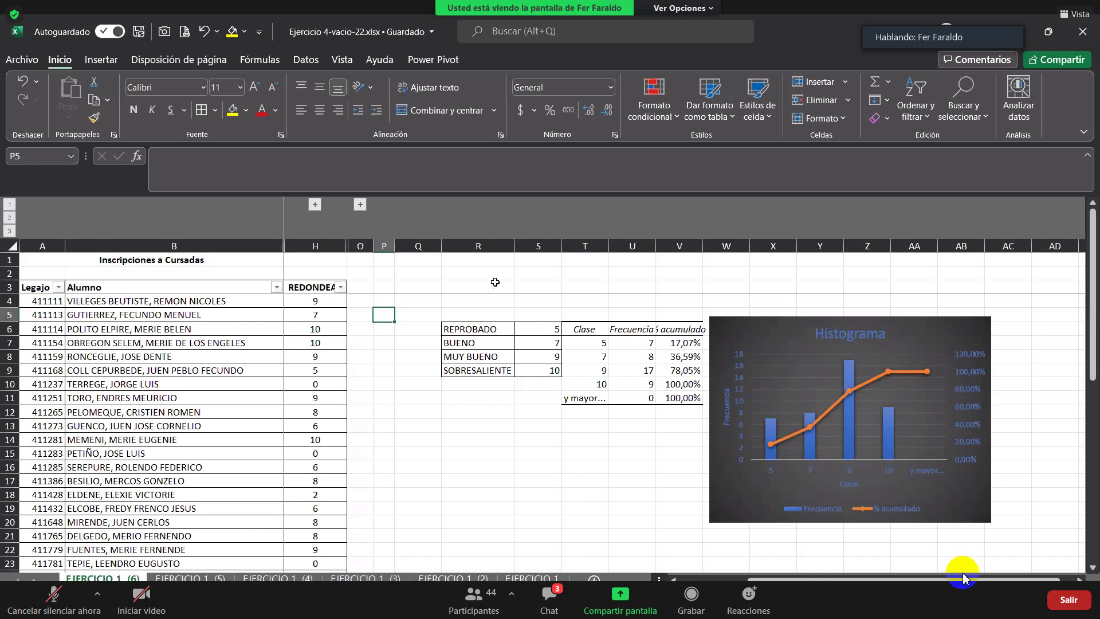
{"action": "left_click", "coordinate": [375, 61]}
{"action": "left_click", "coordinate": [342, 61]}
{"action": "left_click", "coordinate": [433, 60]}
{"action": "left_click", "coordinate": [60, 59]}
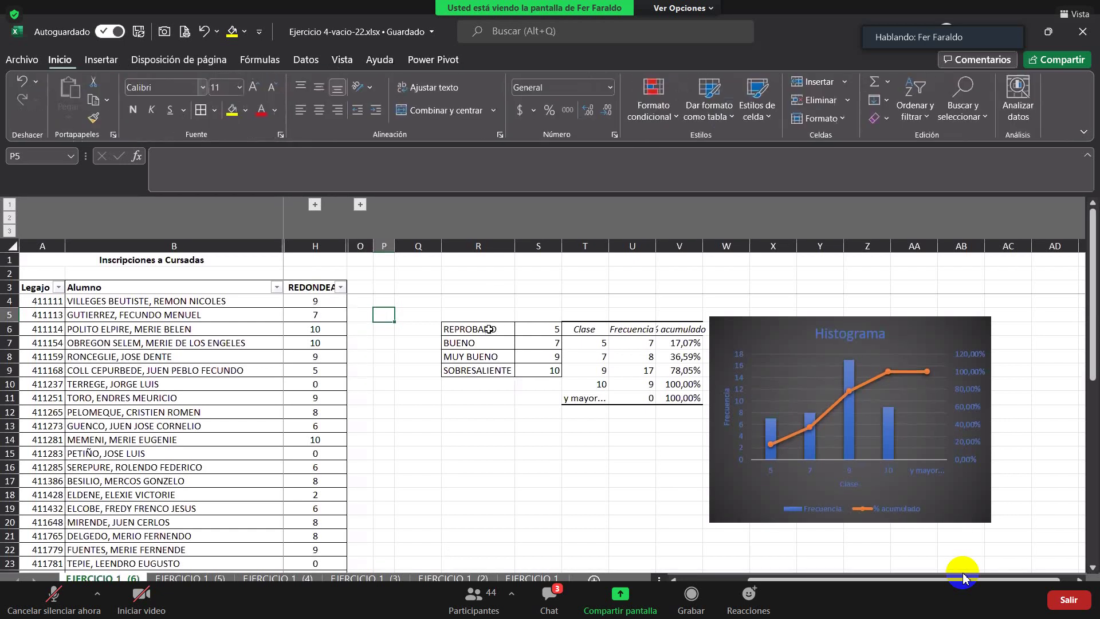
{"action": "left_click", "coordinate": [430, 518]}
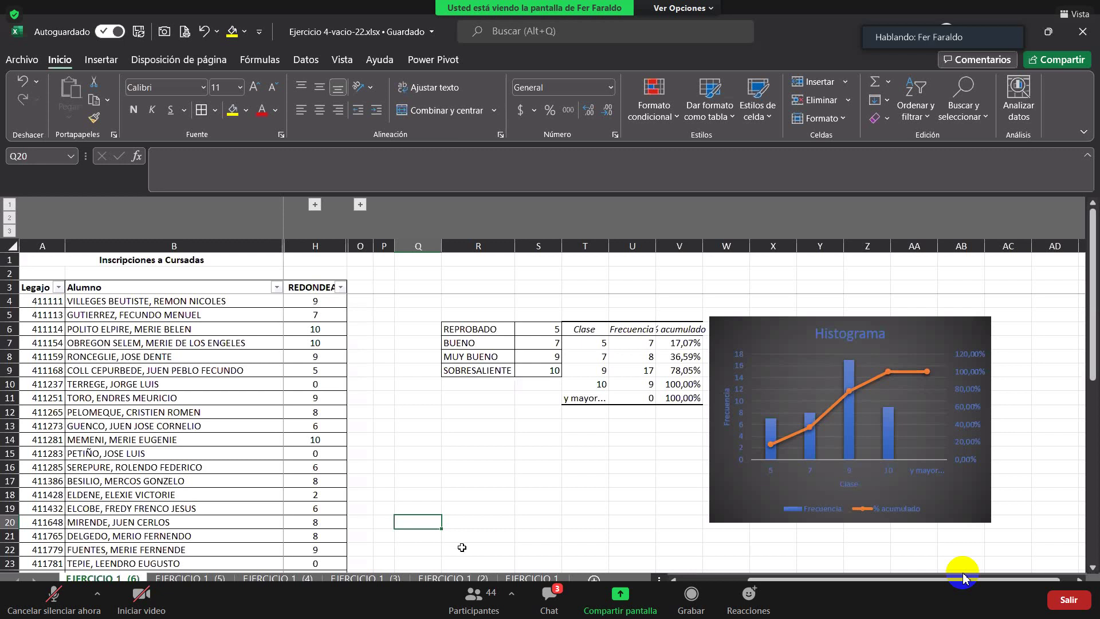
Widen columns U and V so the Frecuencia and % acumulado headings of the frequency table fit
{"action": "left_click", "coordinate": [653, 258]}
{"action": "left_click_drag", "start_coordinate": [657, 249], "coordinate": [662, 249]}
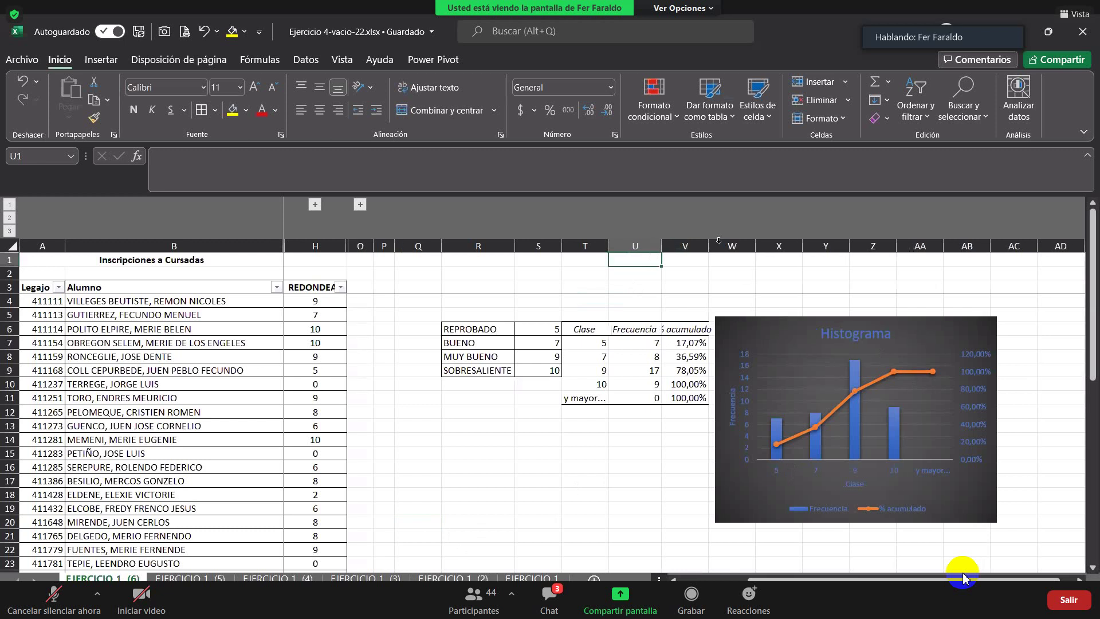
{"action": "left_click_drag", "start_coordinate": [719, 244], "coordinate": [735, 243]}
{"action": "left_click", "coordinate": [585, 481]}
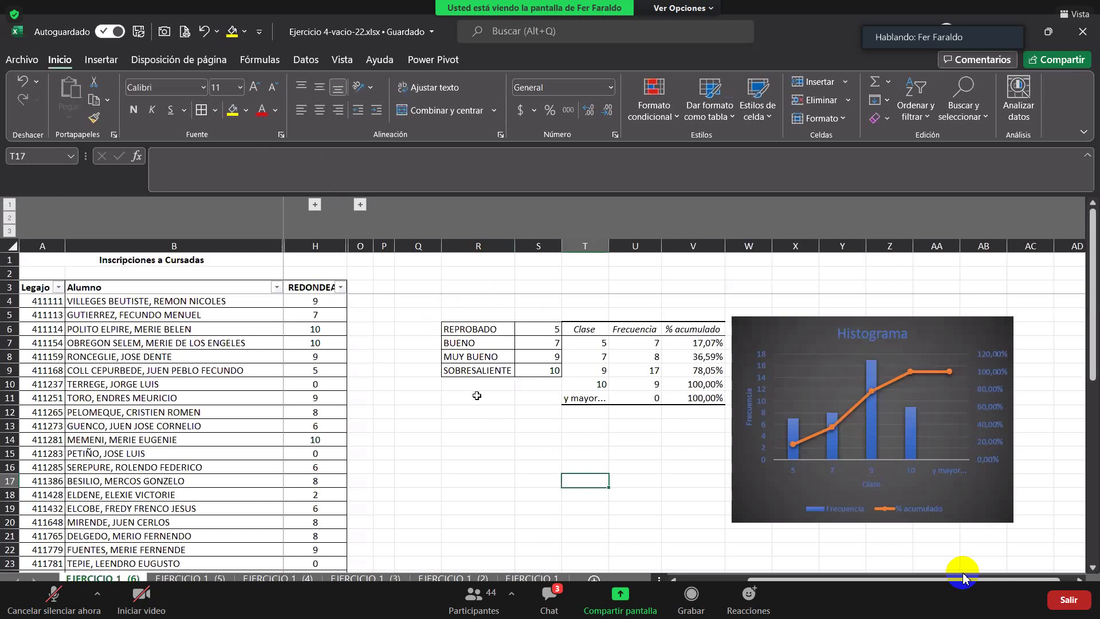
Examine the sources offered by Obtener datos, including files, databases and Azure, without importing anything
{"action": "left_click", "coordinate": [411, 285]}
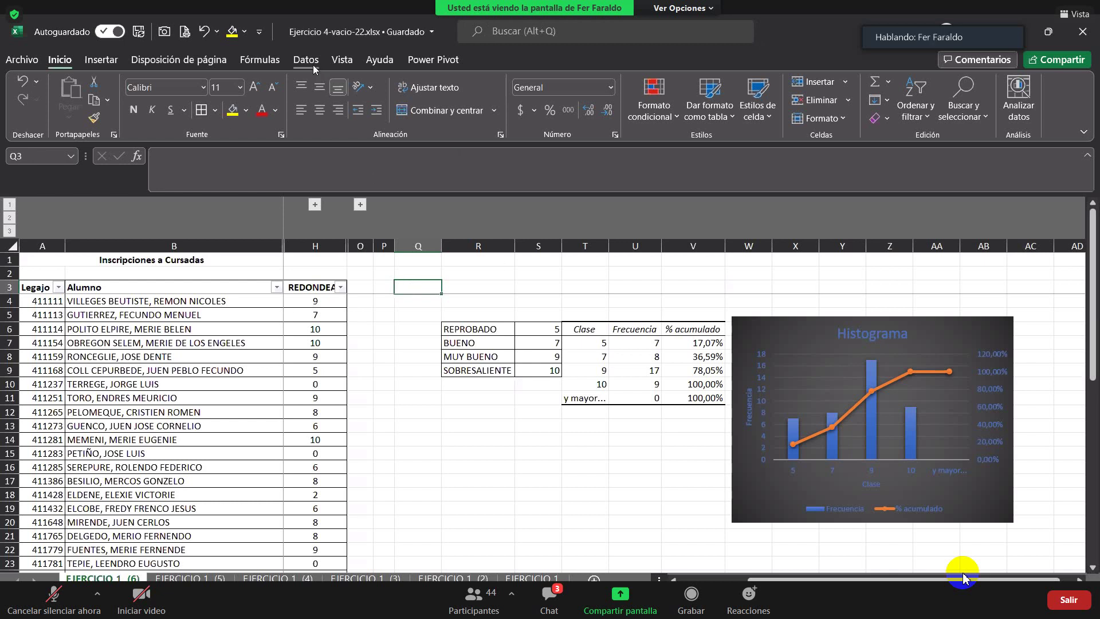
{"action": "left_click", "coordinate": [91, 61]}
{"action": "left_click", "coordinate": [200, 59]}
{"action": "left_click", "coordinate": [246, 59]}
{"action": "left_click", "coordinate": [302, 60]}
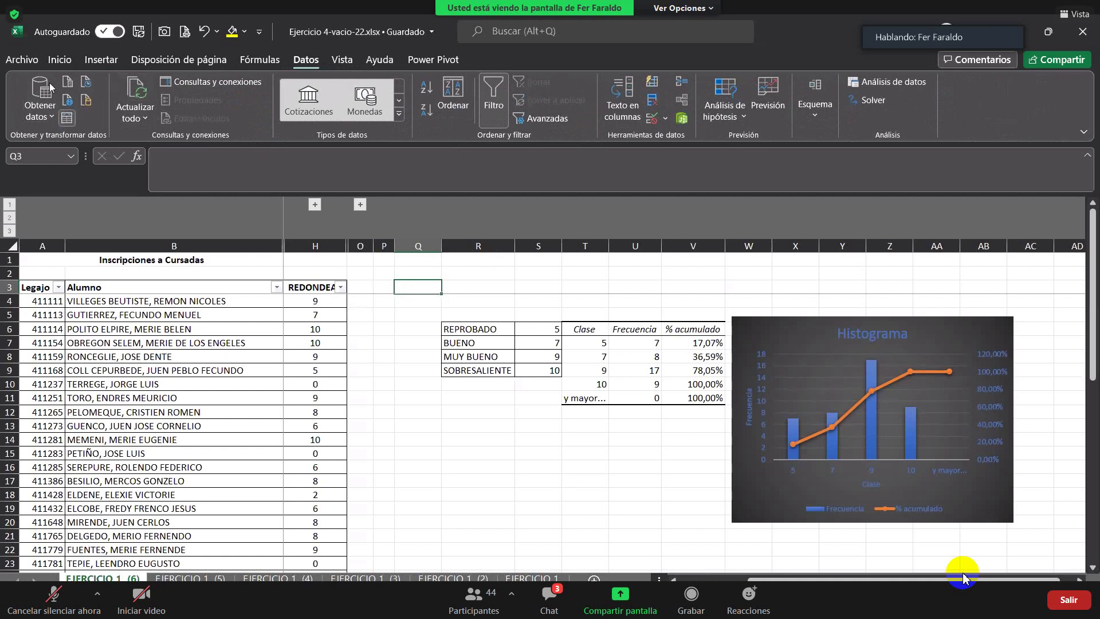
{"action": "left_click", "coordinate": [53, 119]}
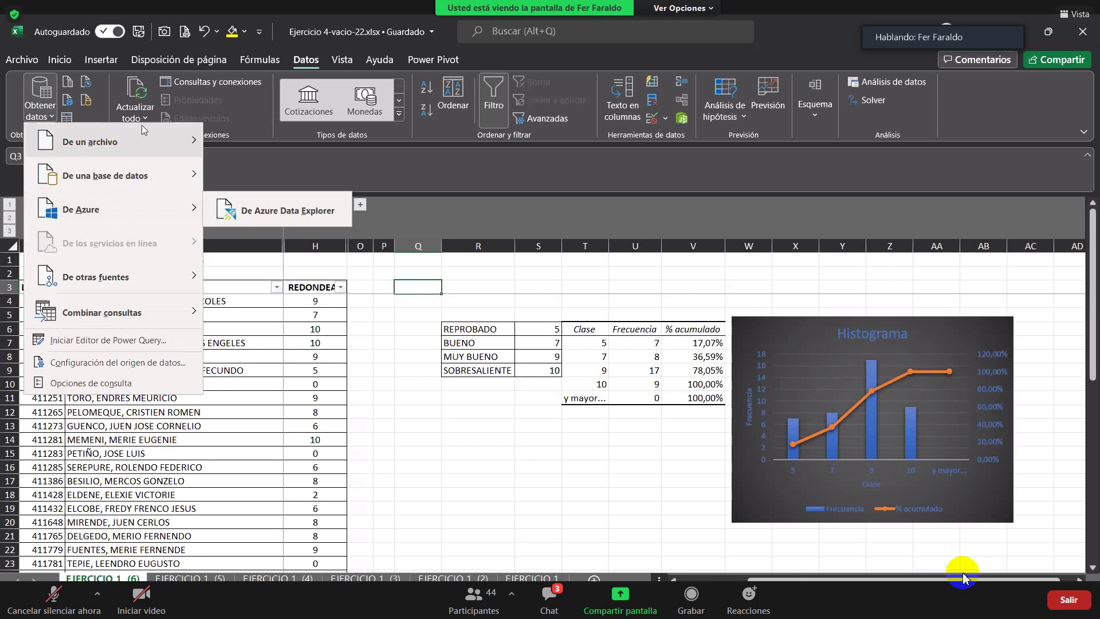
{"action": "mouse_move", "coordinate": [142, 132]}
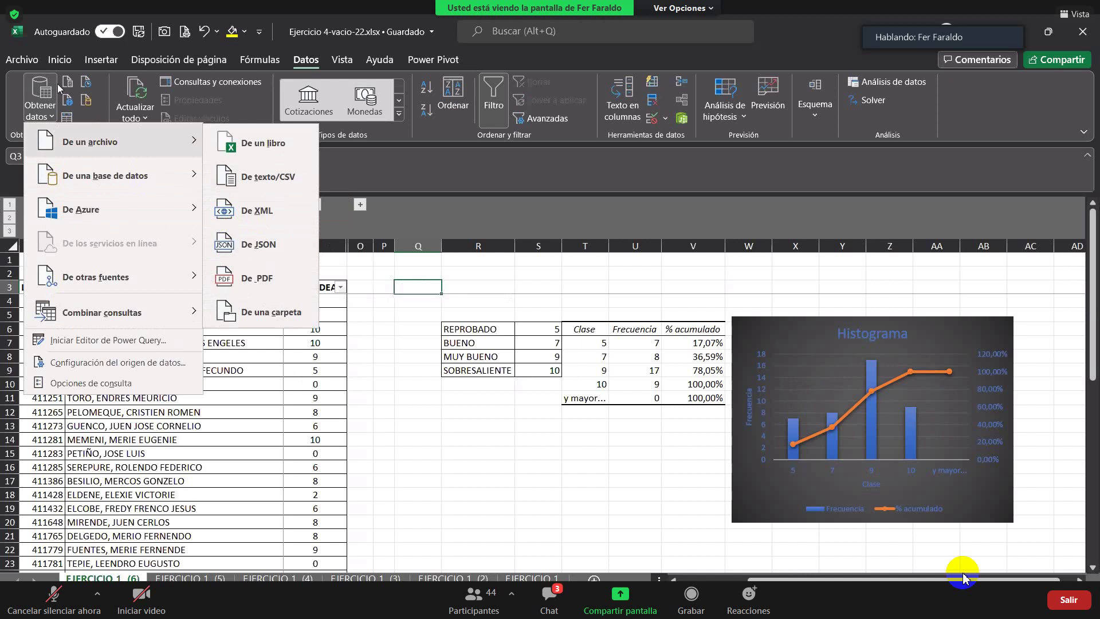
{"action": "left_click", "coordinate": [487, 514]}
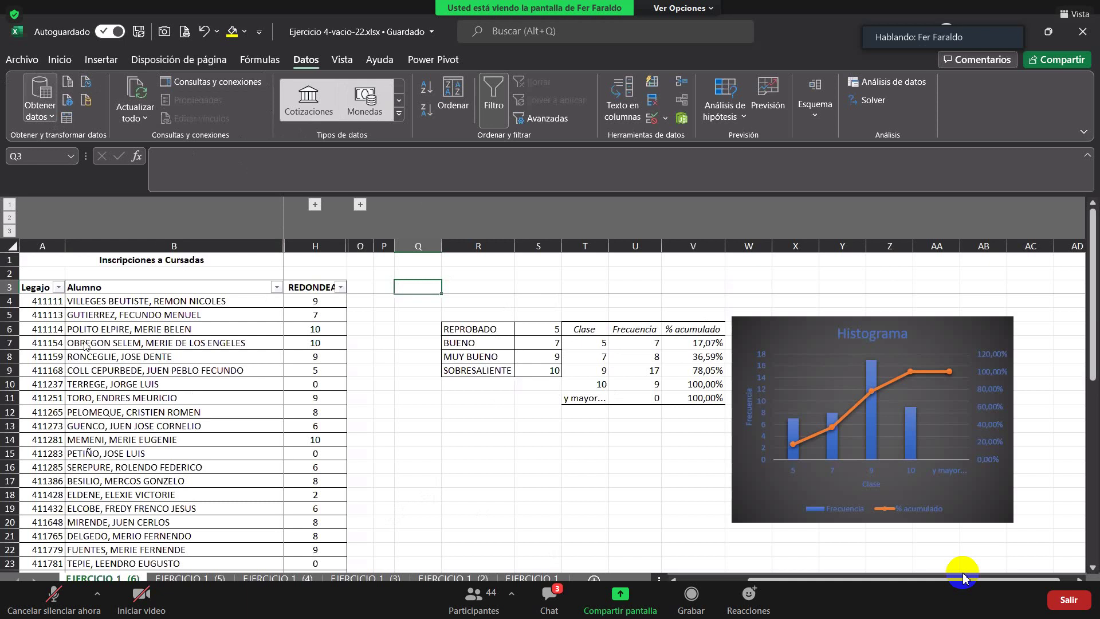
{"action": "left_click", "coordinate": [40, 108]}
{"action": "mouse_move", "coordinate": [148, 211]}
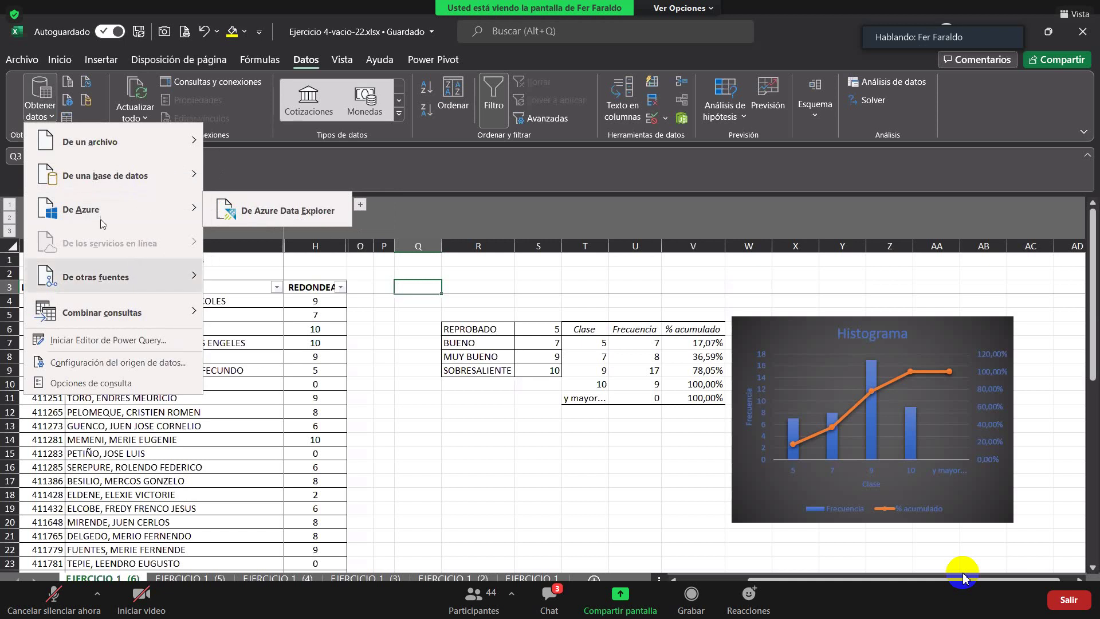
{"action": "mouse_move", "coordinate": [181, 262]}
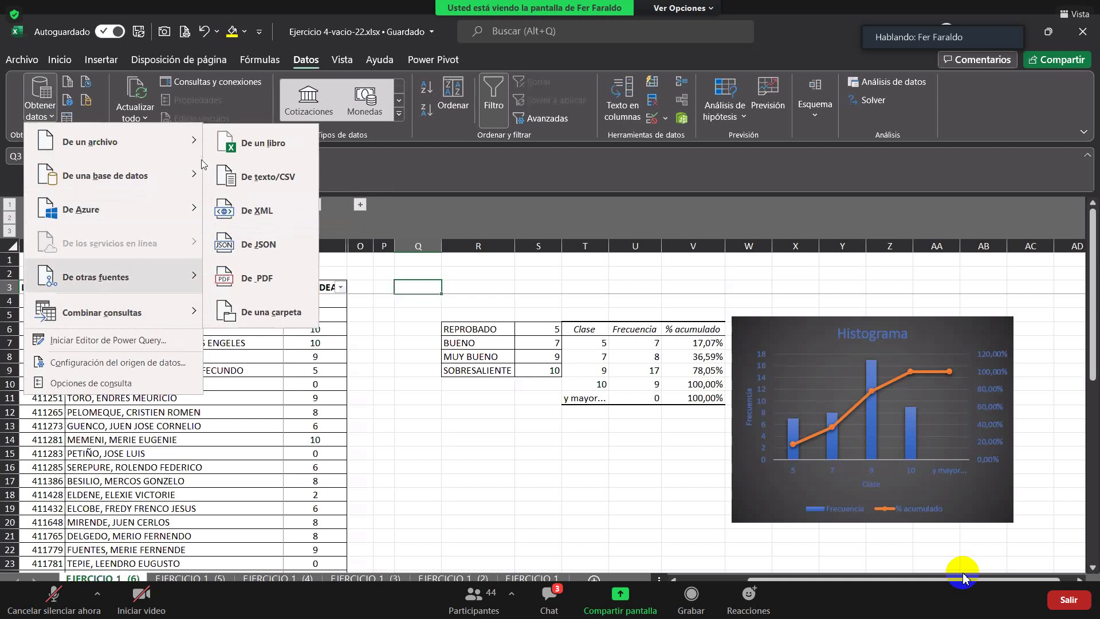
{"action": "mouse_move", "coordinate": [202, 166]}
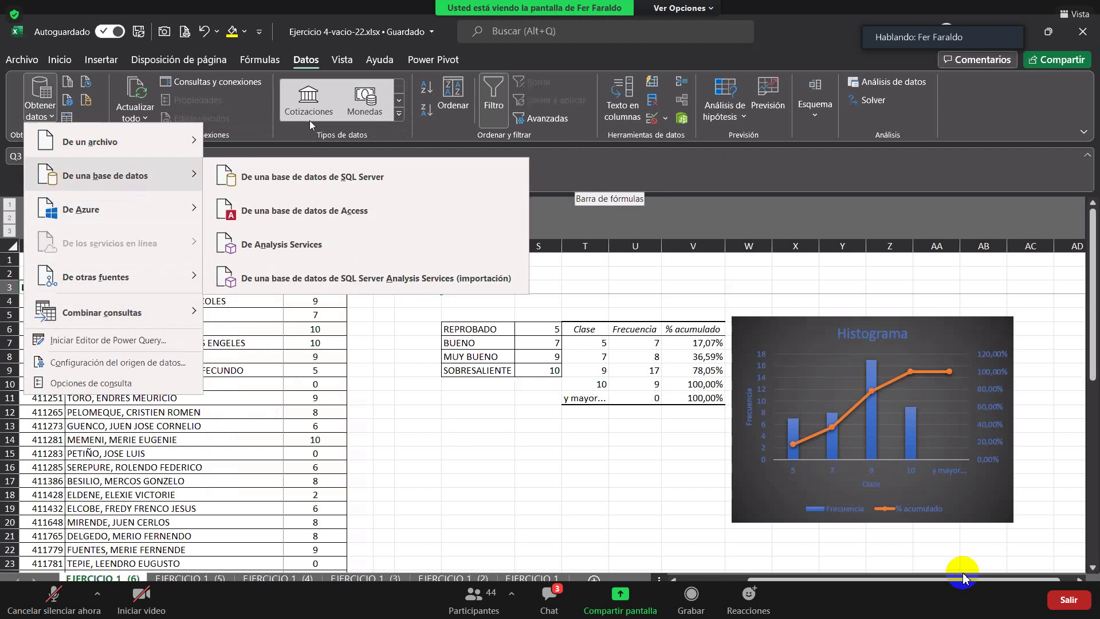
{"action": "left_click", "coordinate": [349, 62]}
{"action": "left_click", "coordinate": [381, 62]}
{"action": "left_click", "coordinate": [427, 61]}
{"action": "left_click", "coordinate": [306, 61]}
{"action": "left_click", "coordinate": [260, 61]}
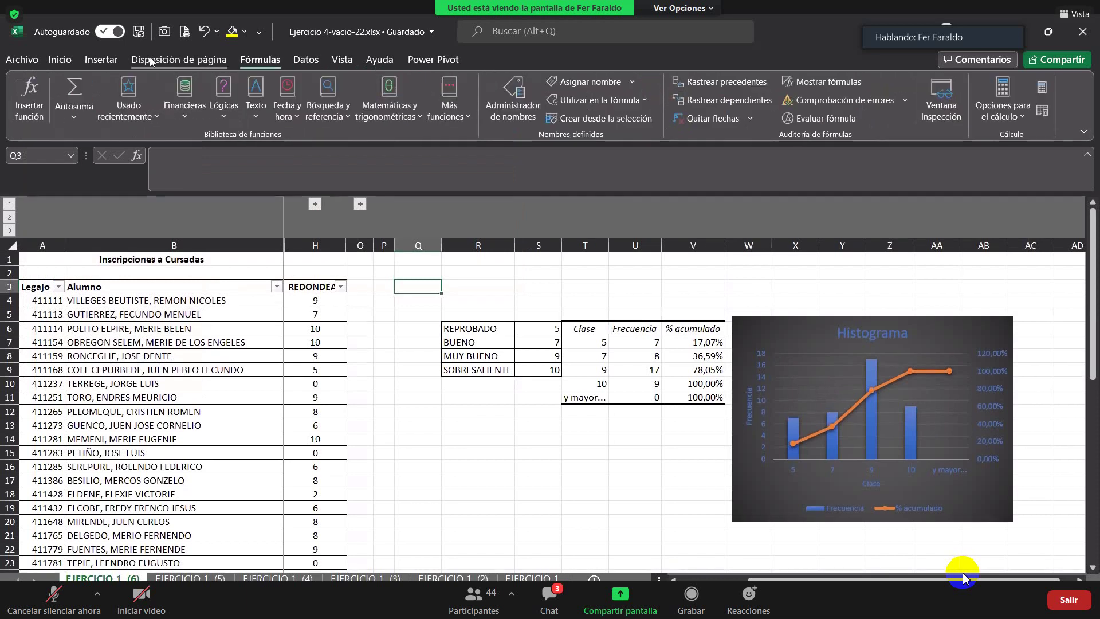
{"action": "left_click", "coordinate": [98, 61]}
{"action": "left_click", "coordinate": [36, 57]}
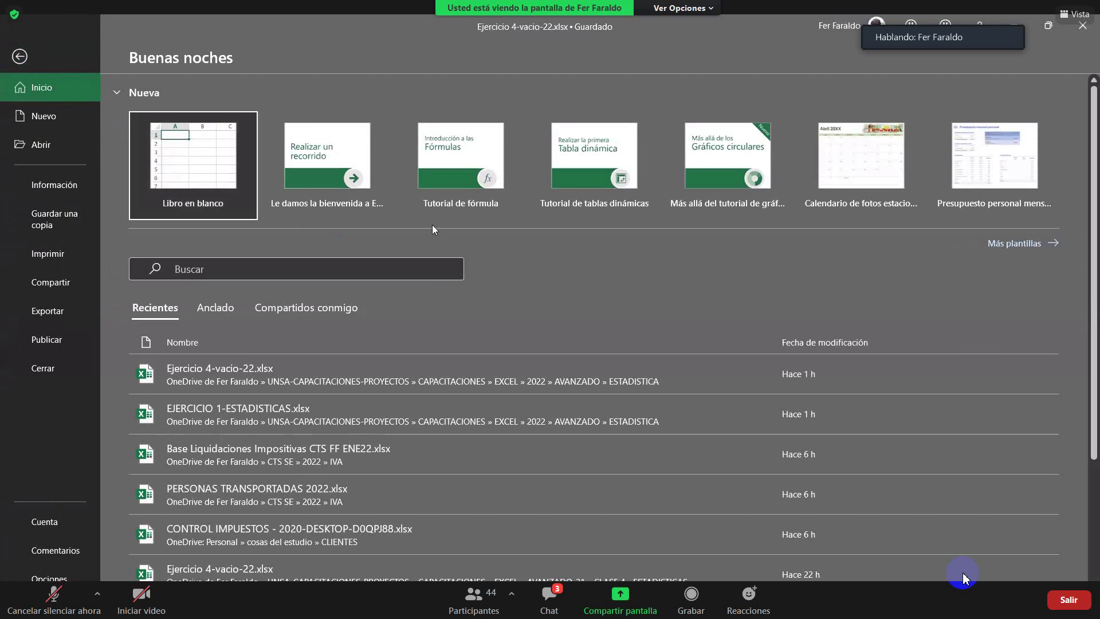
{"action": "key", "text": "Escape"}
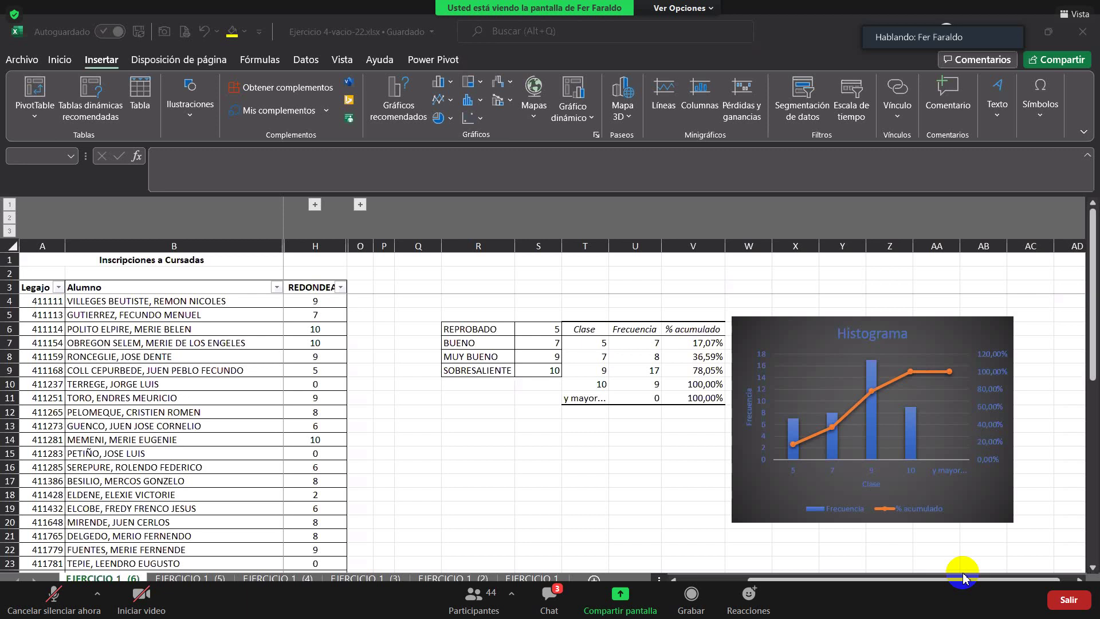
{"action": "left_click", "coordinate": [336, 508]}
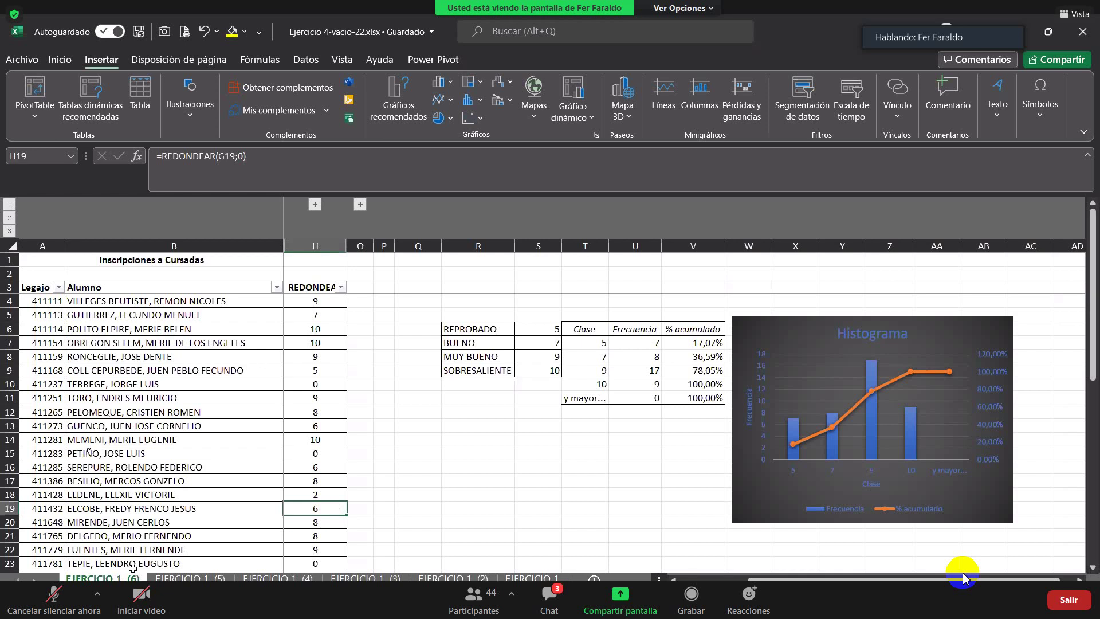
{"action": "left_click", "coordinate": [190, 468]}
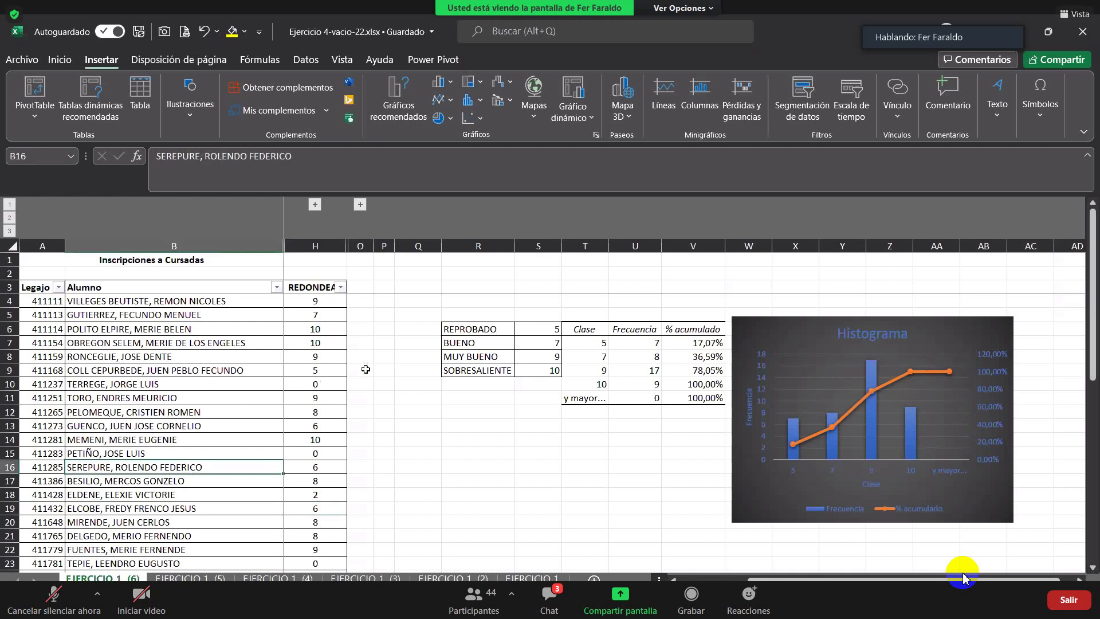
{"action": "left_click", "coordinate": [304, 327]}
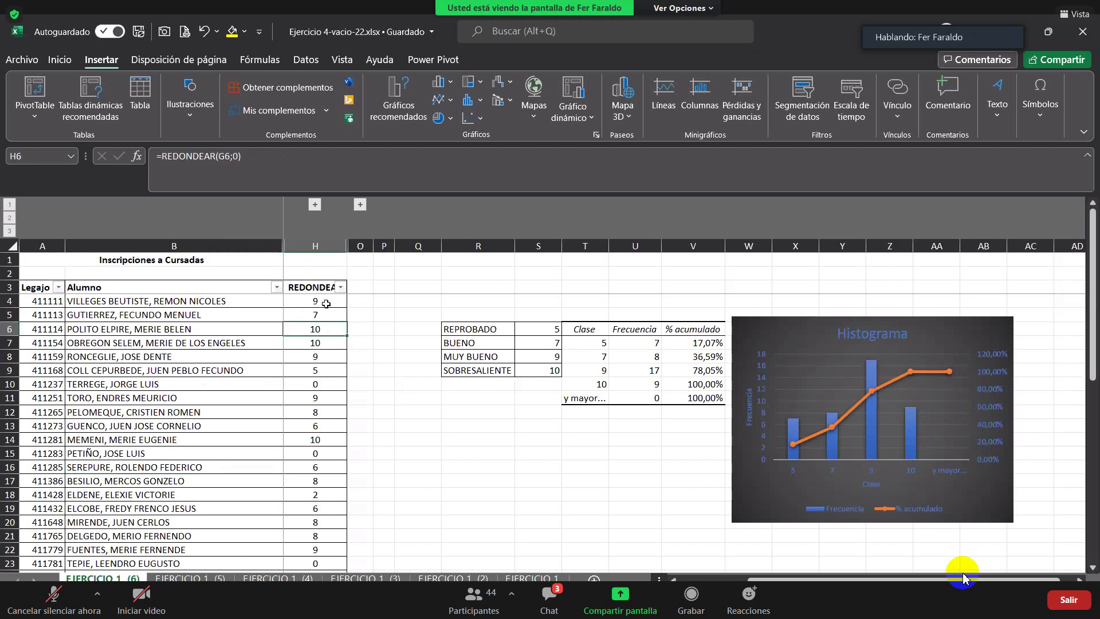
Expand the grouped columns C:G and I:N to view the marks and conditions, and collapse both groups again
{"action": "left_click", "coordinate": [315, 206]}
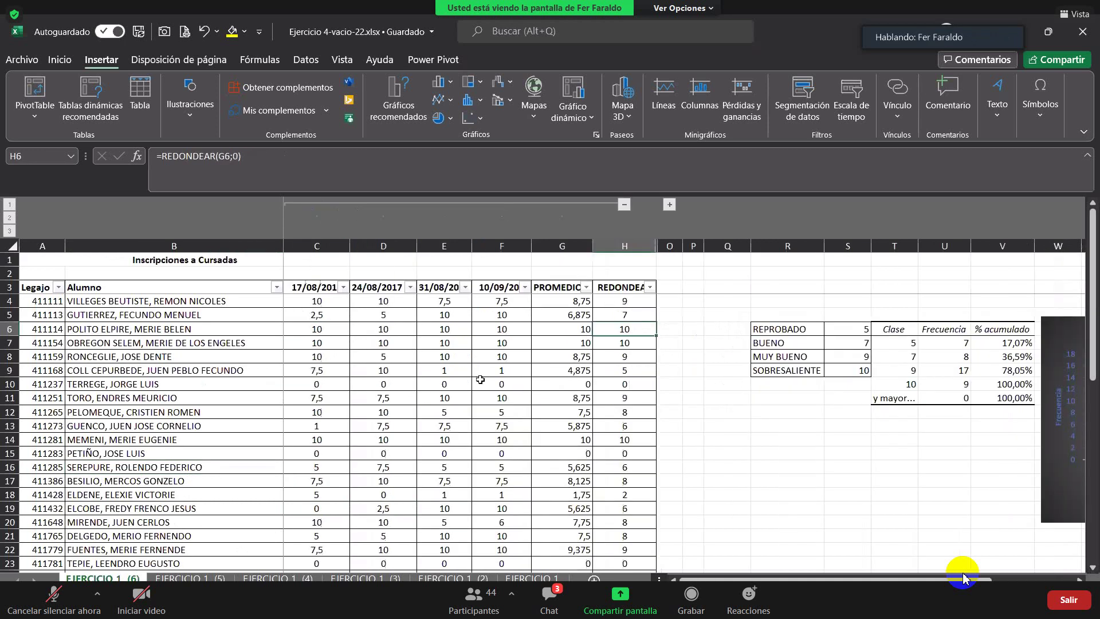
{"action": "left_click", "coordinate": [669, 205]}
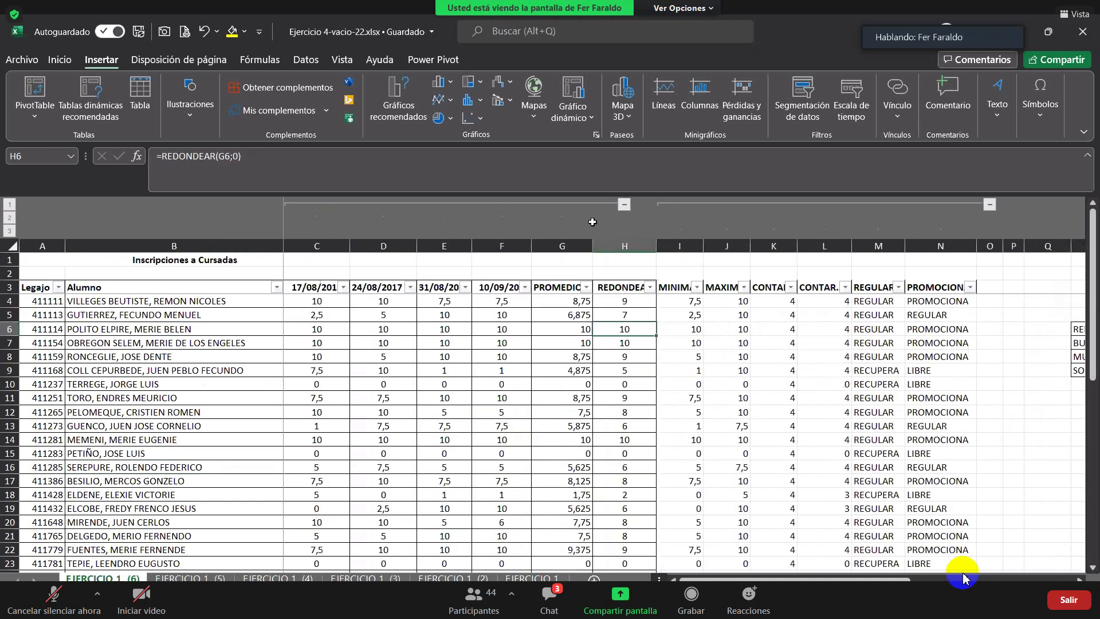
{"action": "left_click", "coordinate": [625, 208]}
{"action": "left_click", "coordinate": [685, 205]}
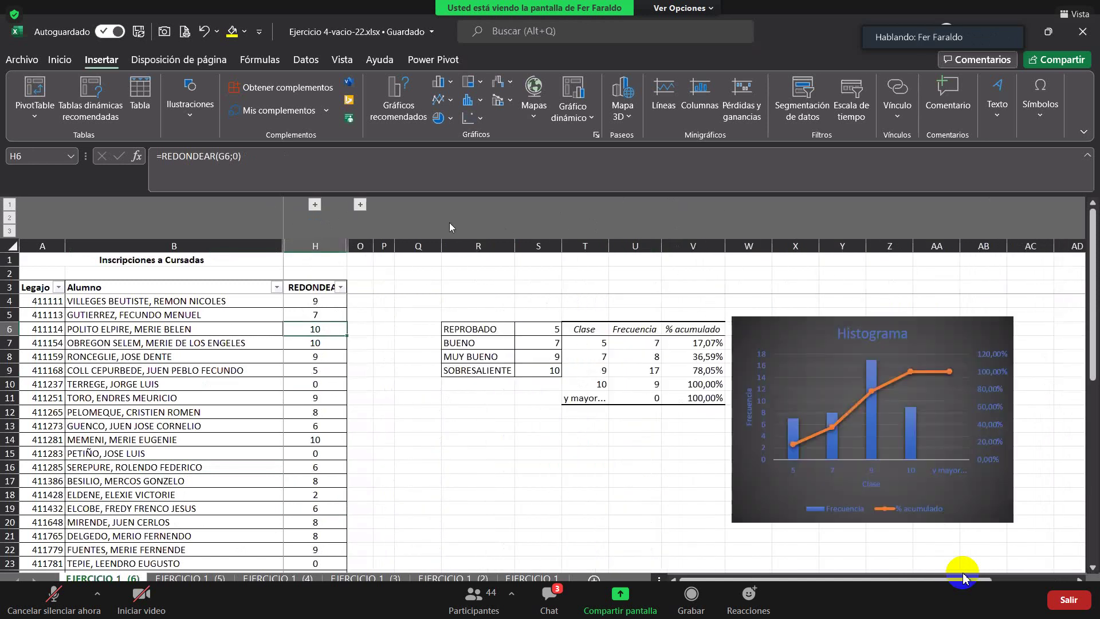
Clear the category and frequency tables, and delete columns R to AC together with the Histograma chart
{"action": "left_click_drag", "start_coordinate": [424, 246], "coordinate": [458, 247]}
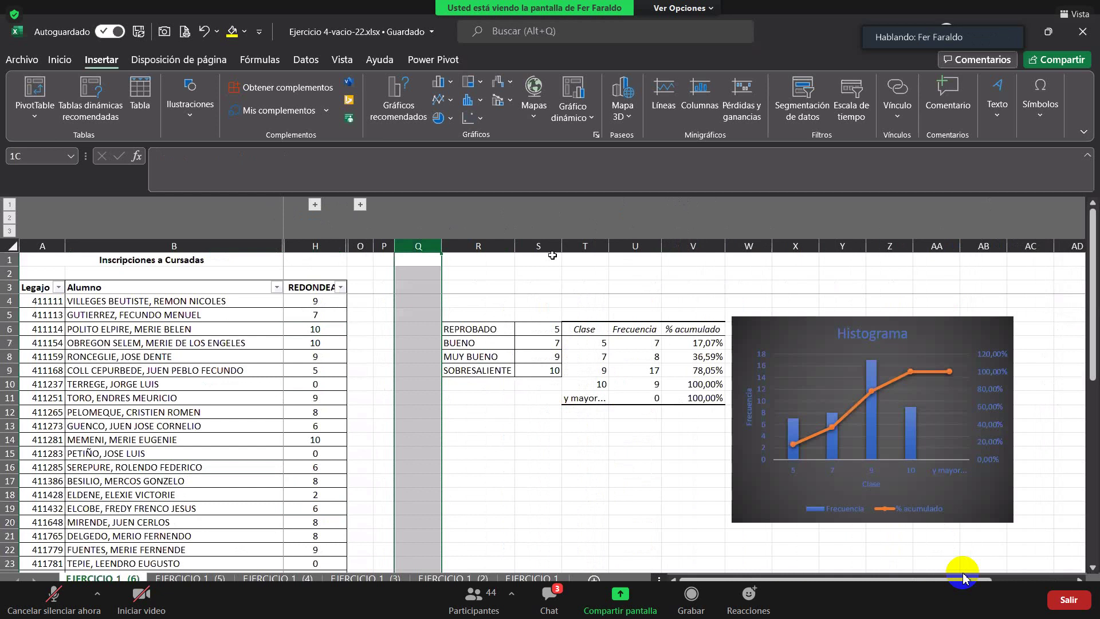
{"action": "left_click", "coordinate": [1053, 295], "text": "shift"}
{"action": "key", "text": "Delete"}
{"action": "left_click", "coordinate": [499, 325]}
{"action": "left_click", "coordinate": [499, 247]}
{"action": "left_click_drag", "start_coordinate": [1031, 253], "coordinate": [1031, 250]}
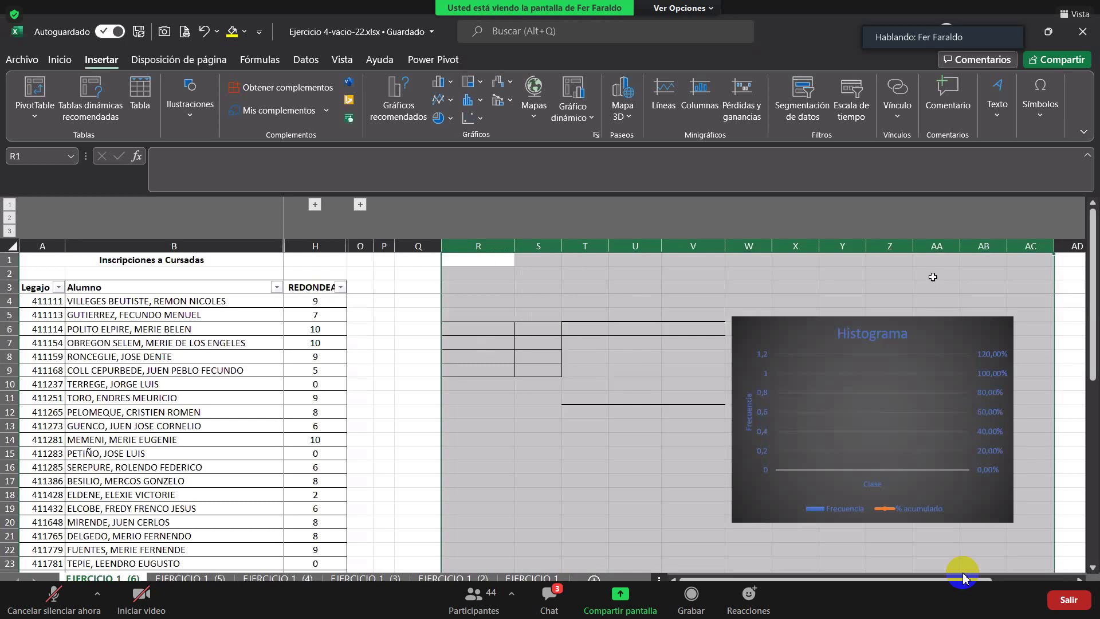
{"action": "right_click", "coordinate": [934, 276]}
{"action": "left_click", "coordinate": [967, 421]}
{"action": "left_click", "coordinate": [646, 402]}
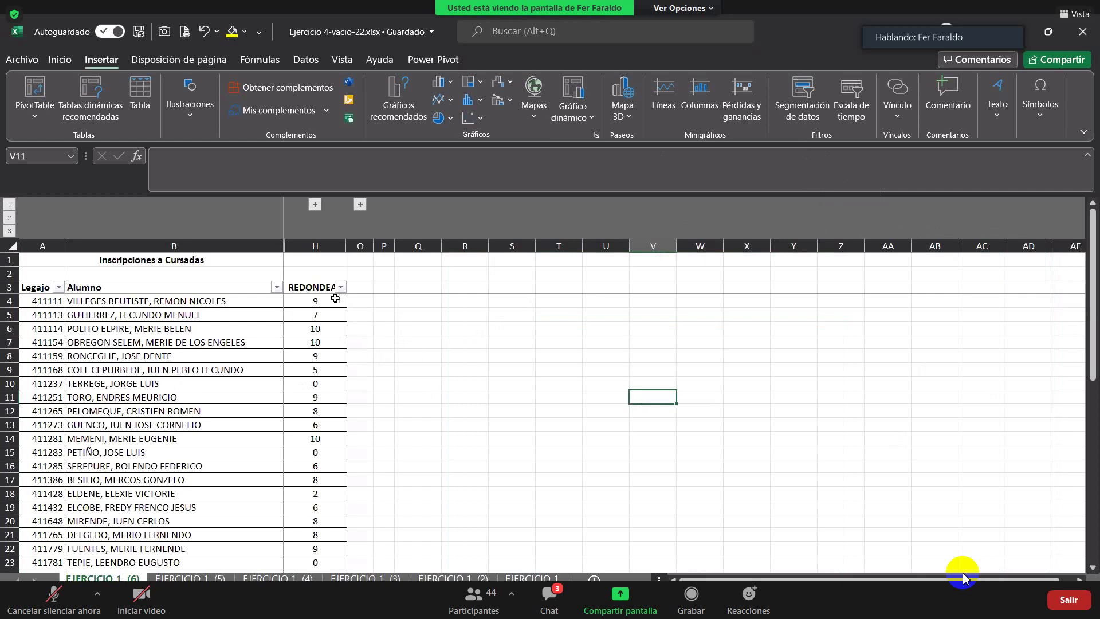
{"action": "left_click", "coordinate": [314, 205]}
{"action": "left_click", "coordinate": [669, 205]}
{"action": "left_click", "coordinate": [682, 205]}
{"action": "left_click", "coordinate": [263, 33]}
{"action": "key", "text": "Escape"}
{"action": "scroll", "coordinate": [225, 139], "scroll_direction": "down", "scroll_amount": 1}
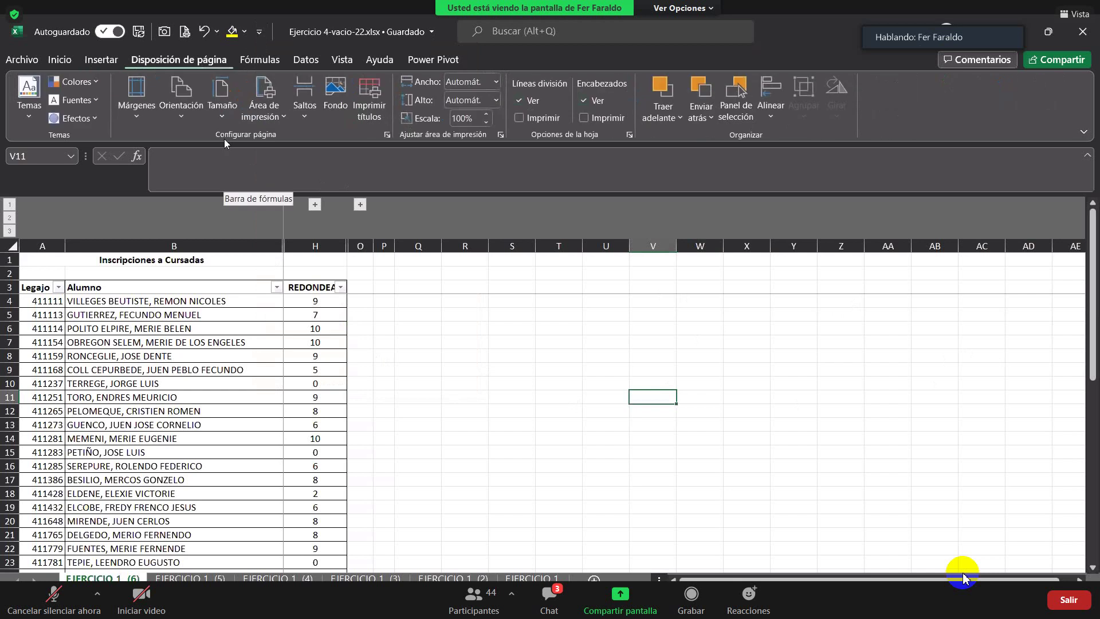
{"action": "left_click", "coordinate": [59, 61]}
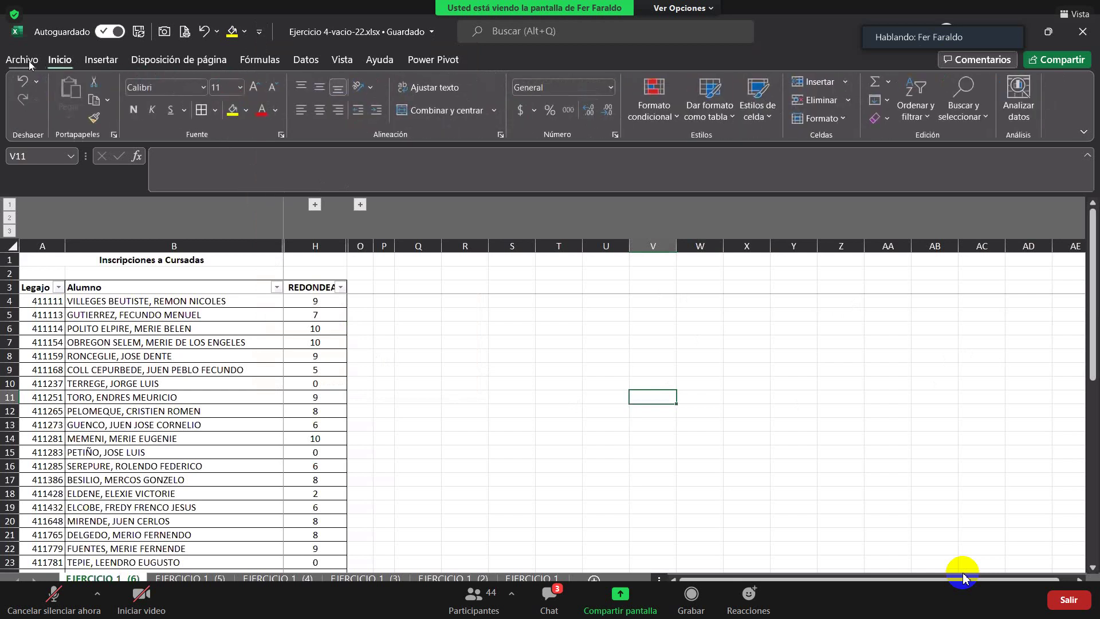
{"action": "left_click", "coordinate": [28, 61]}
{"action": "left_click", "coordinate": [63, 520]}
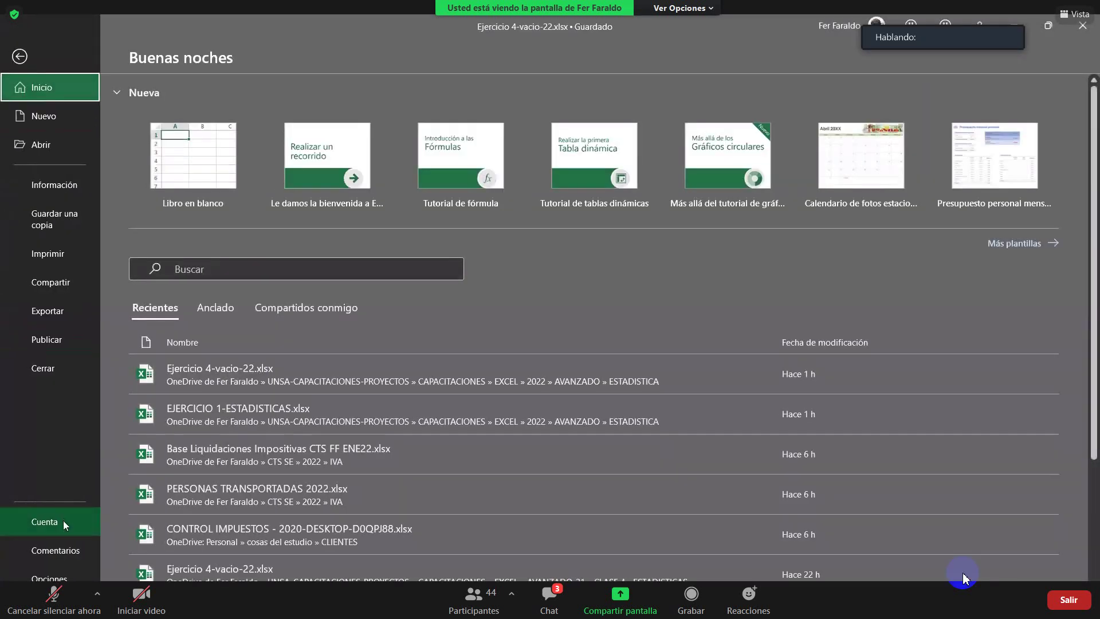
{"action": "left_click", "coordinate": [19, 62]}
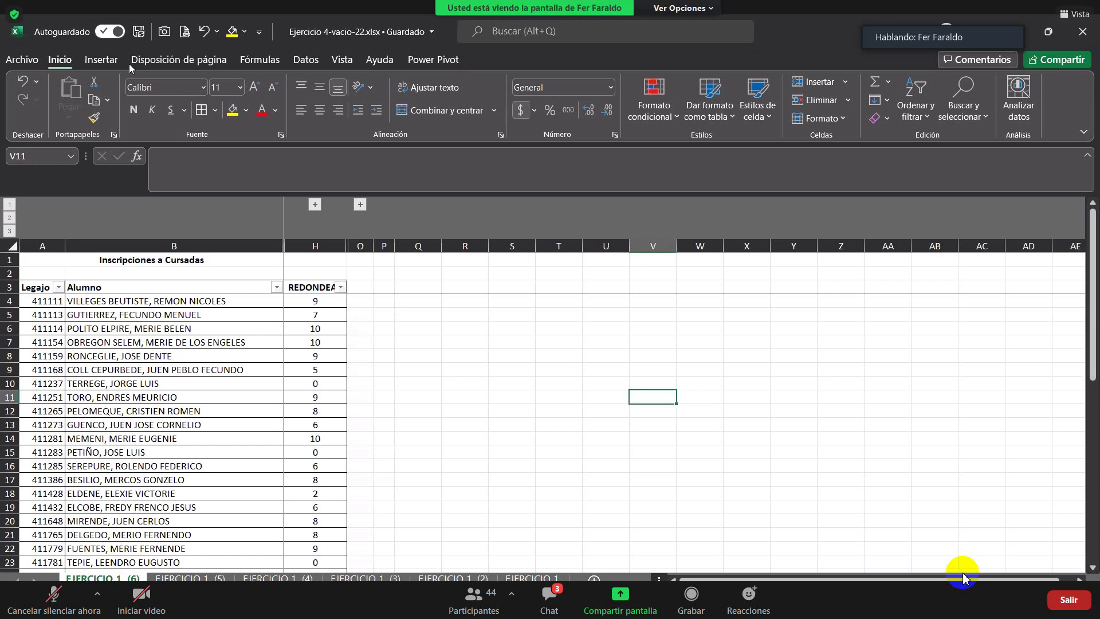
Examine the functions offered in the Financieras, Lógicas and Texto categories without inserting any
{"action": "left_click", "coordinate": [261, 63]}
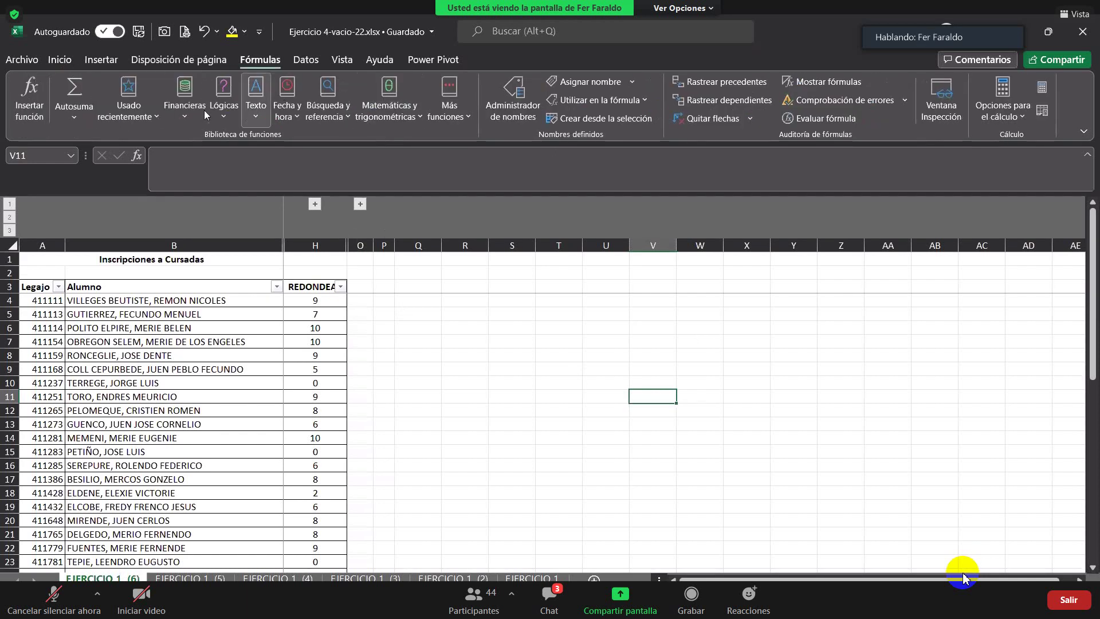
{"action": "left_click", "coordinate": [187, 118]}
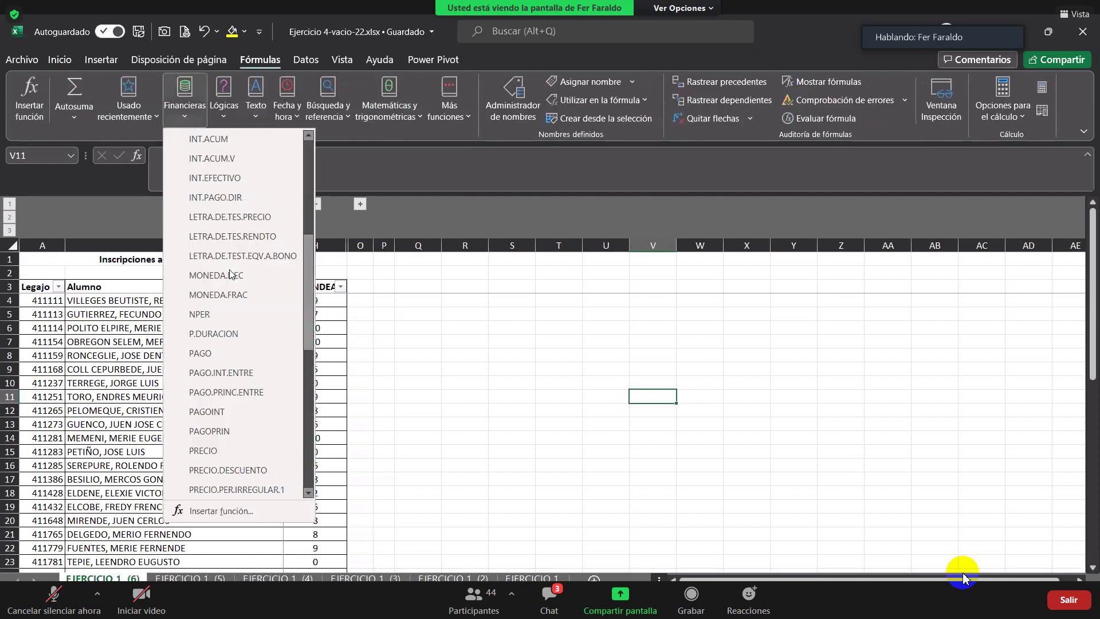
{"action": "scroll", "coordinate": [231, 274], "scroll_direction": "down", "scroll_amount": 5}
{"action": "scroll", "coordinate": [231, 274], "scroll_direction": "up", "scroll_amount": 10}
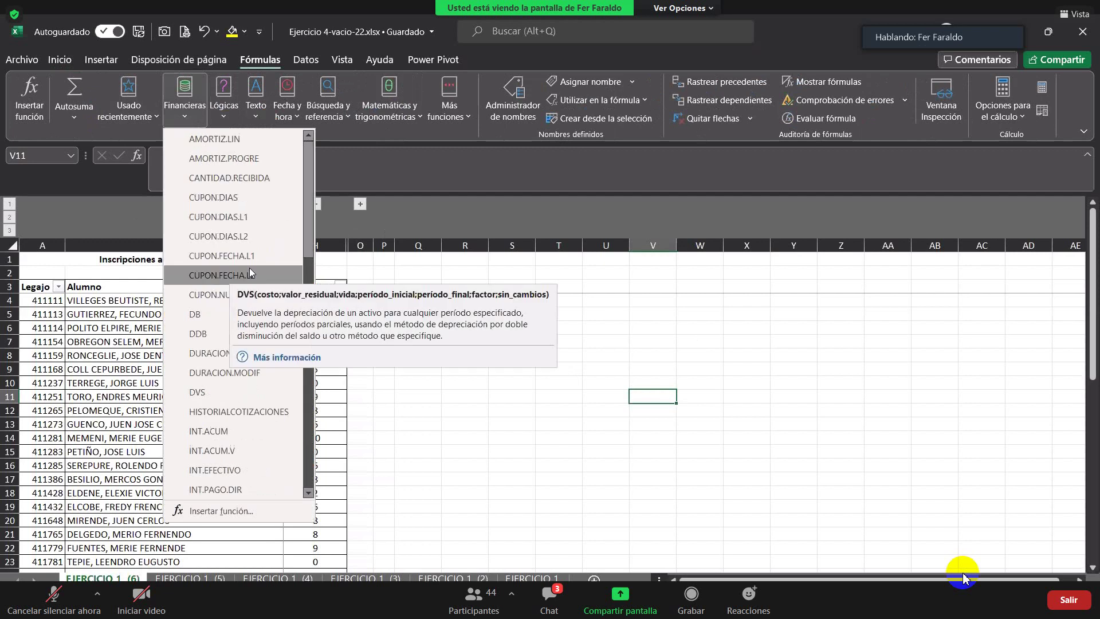
{"action": "left_click", "coordinate": [225, 114]}
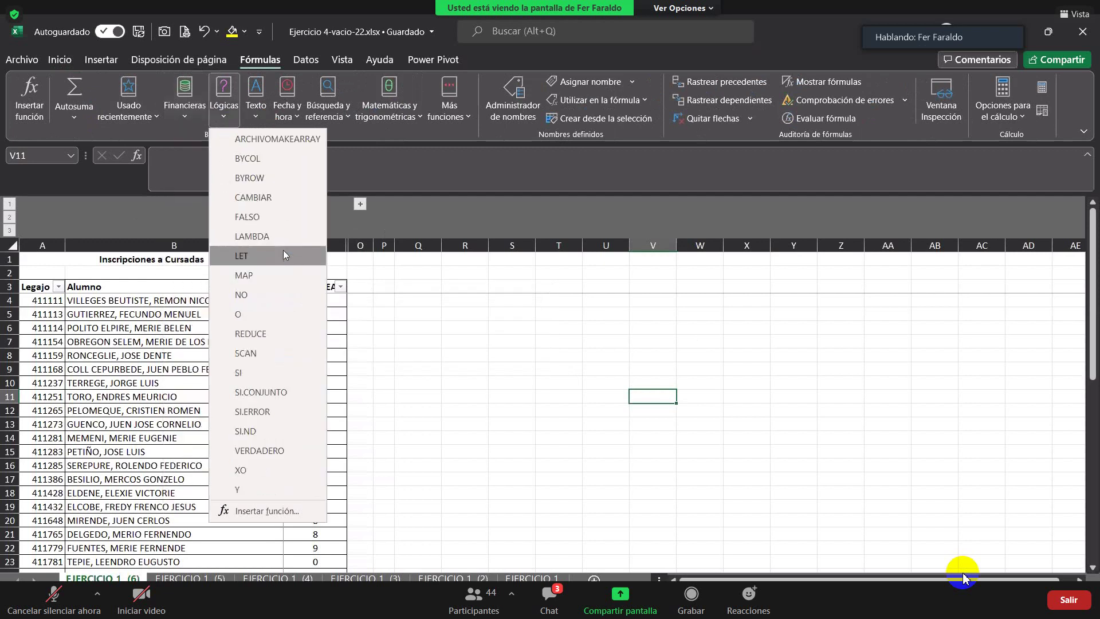
{"action": "left_click", "coordinate": [257, 117]}
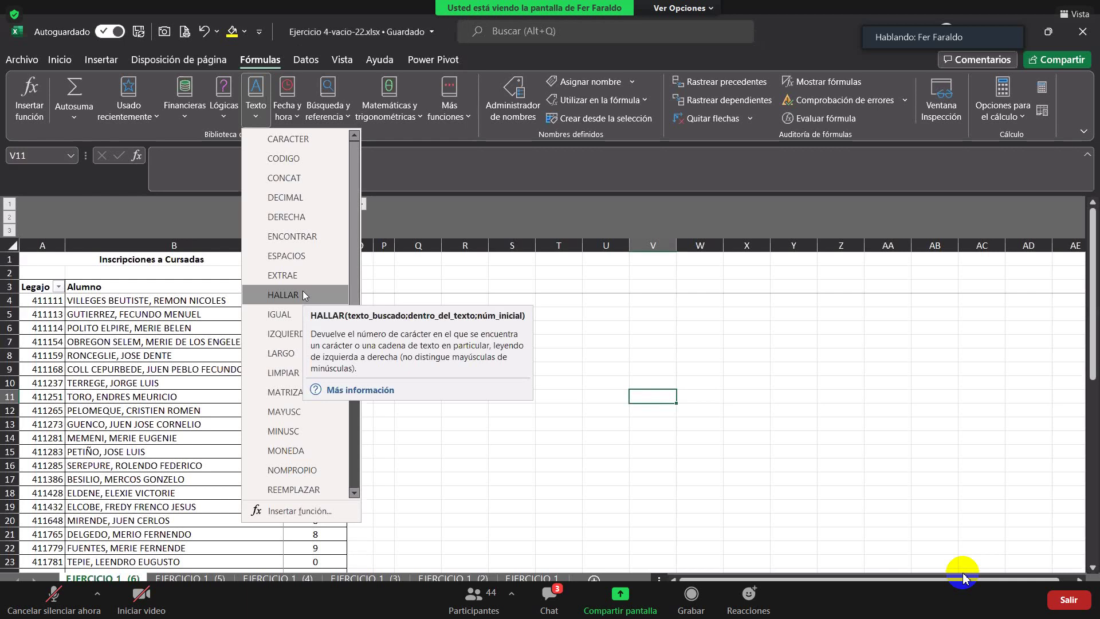
{"action": "left_click", "coordinate": [765, 358]}
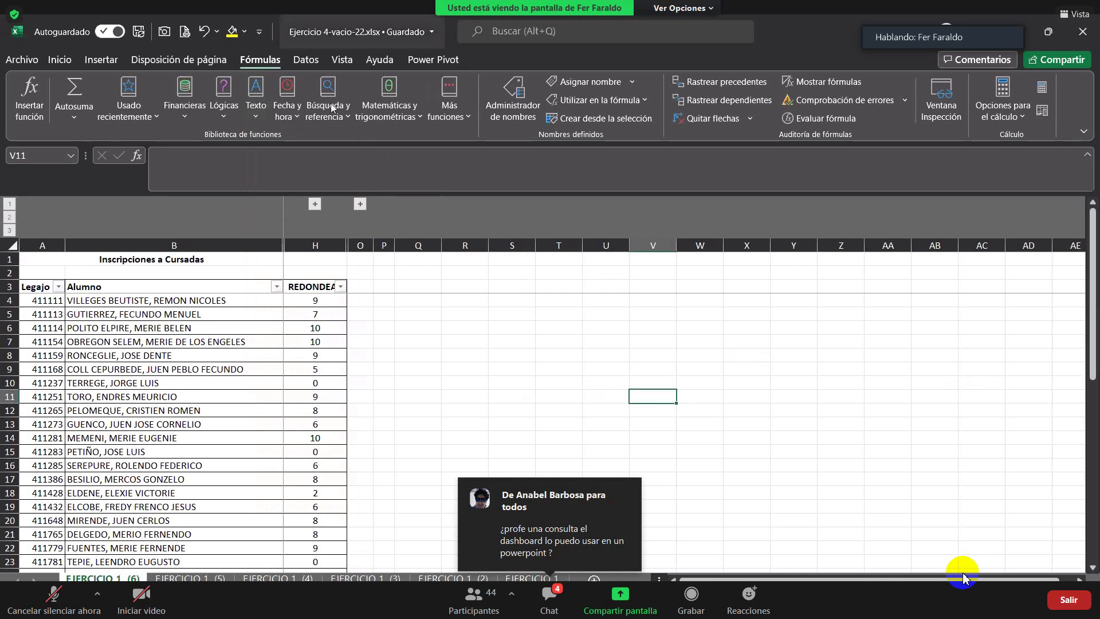
{"action": "left_click", "coordinate": [259, 117]}
{"action": "scroll", "coordinate": [286, 191], "scroll_direction": "down", "scroll_amount": 1}
{"action": "scroll", "coordinate": [287, 194], "scroll_direction": "down", "scroll_amount": 3}
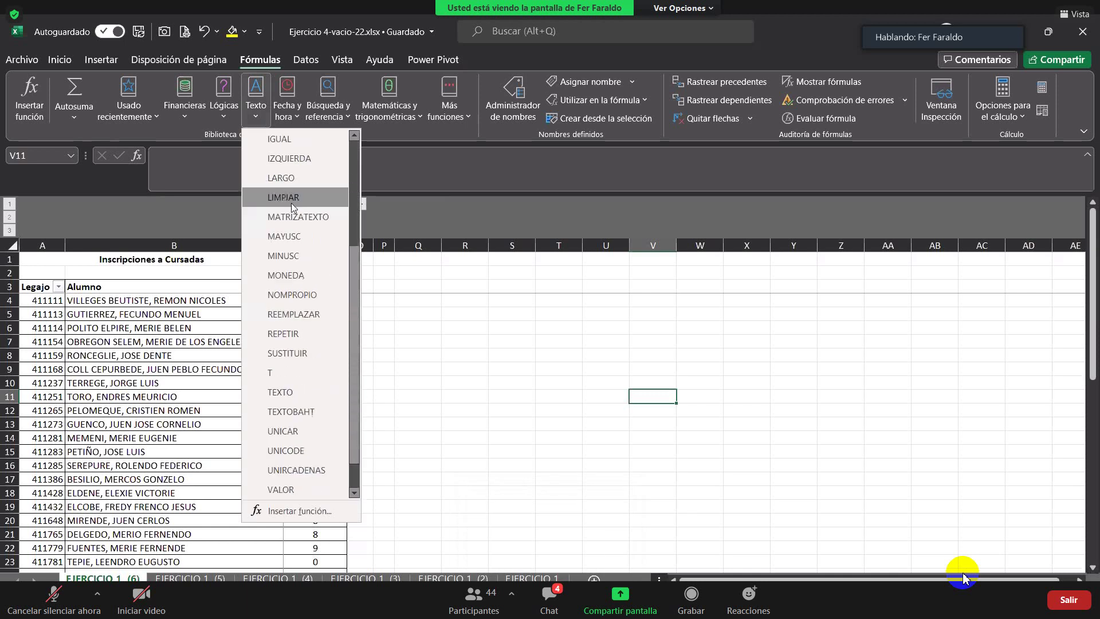
{"action": "scroll", "coordinate": [304, 326], "scroll_direction": "up", "scroll_amount": 4}
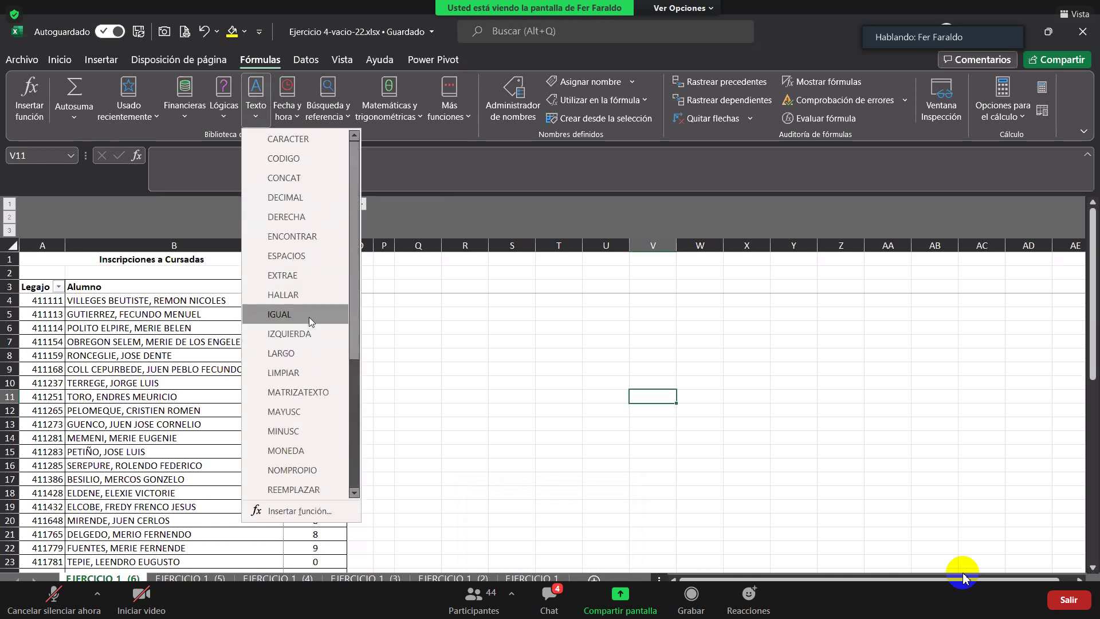
{"action": "left_click", "coordinate": [797, 313]}
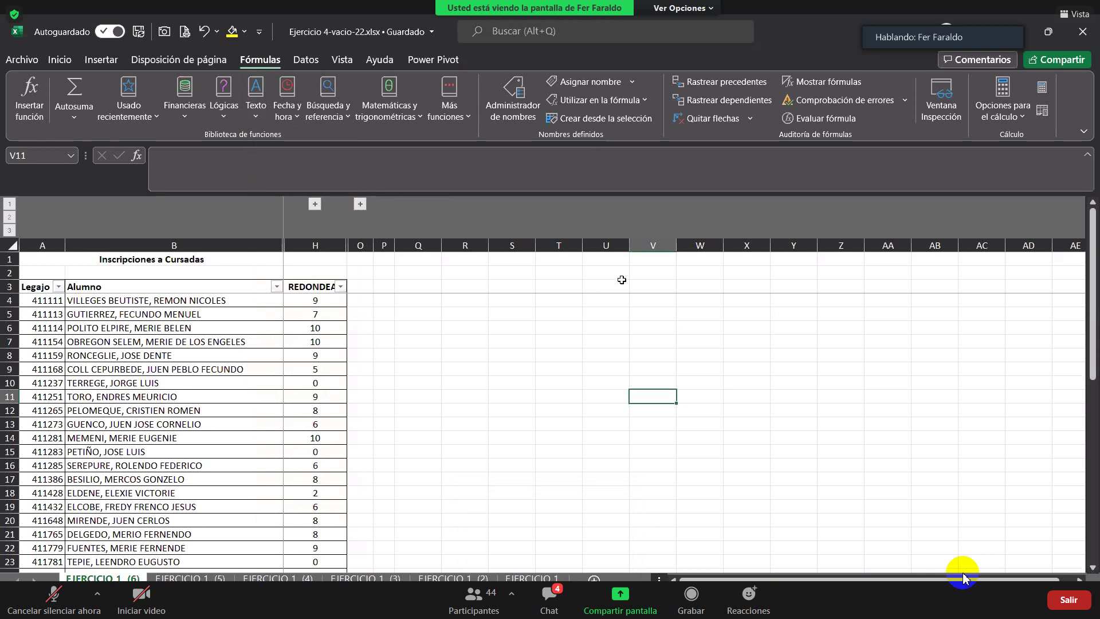
Examine the functions under Búsqueda y referencia and Matemáticas y trigonométricas, plus the categories grouped in Más funciones
{"action": "left_click", "coordinate": [304, 62]}
{"action": "left_click", "coordinate": [256, 57]}
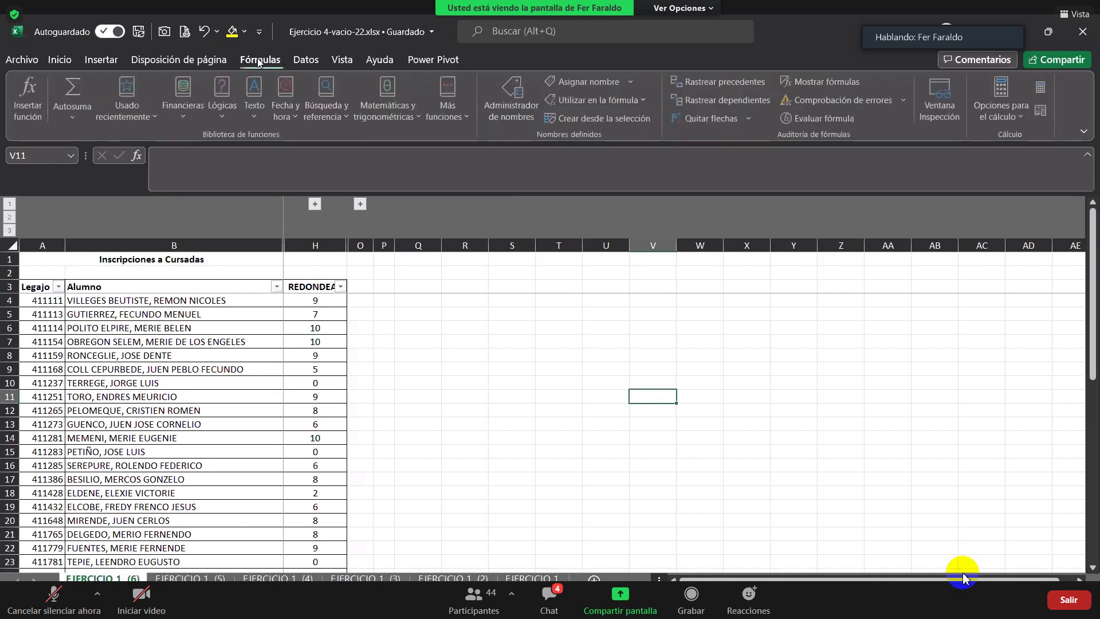
{"action": "left_click", "coordinate": [328, 117]}
{"action": "scroll", "coordinate": [371, 322], "scroll_direction": "down", "scroll_amount": 3}
{"action": "scroll", "coordinate": [372, 326], "scroll_direction": "up", "scroll_amount": 3}
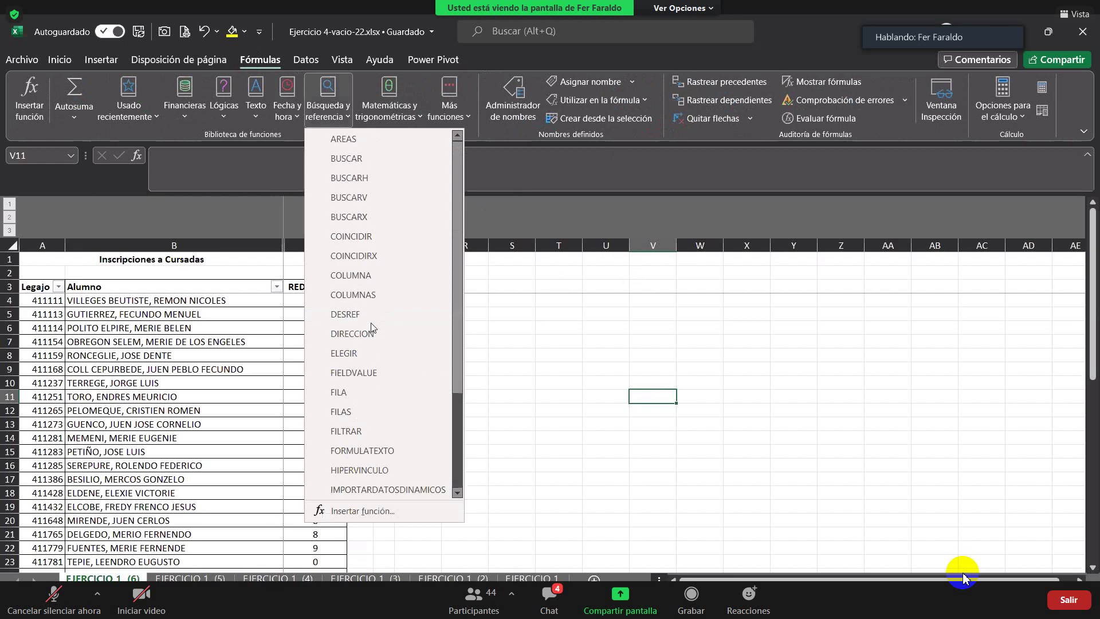
{"action": "left_click", "coordinate": [377, 109]}
{"action": "scroll", "coordinate": [411, 247], "scroll_direction": "down", "scroll_amount": 20}
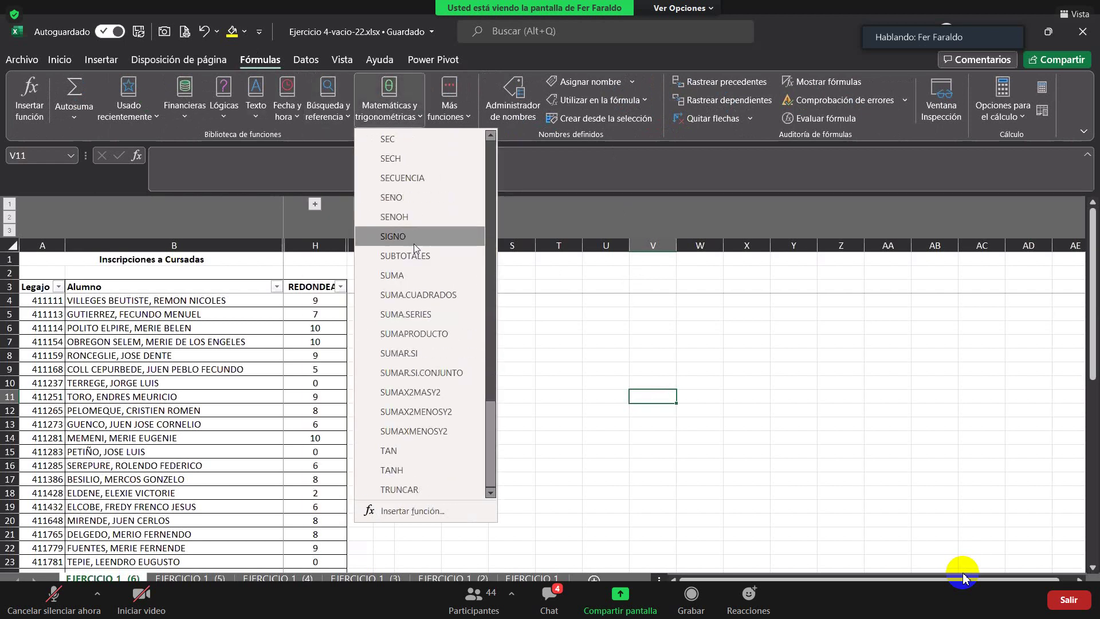
{"action": "scroll", "coordinate": [415, 241], "scroll_direction": "up", "scroll_amount": 8}
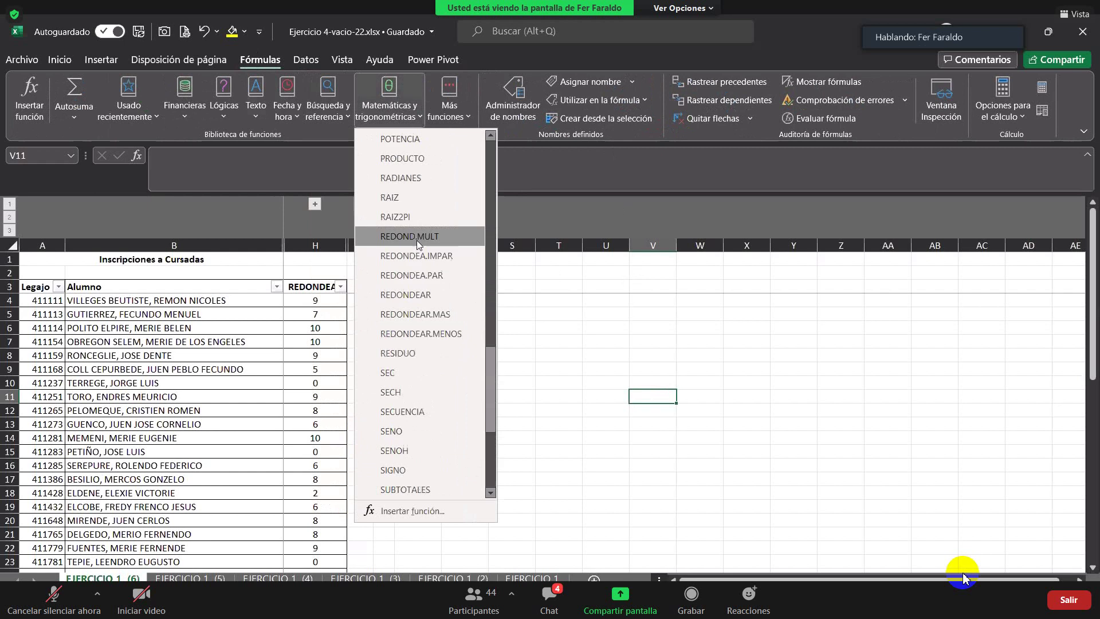
{"action": "left_click", "coordinate": [450, 117]}
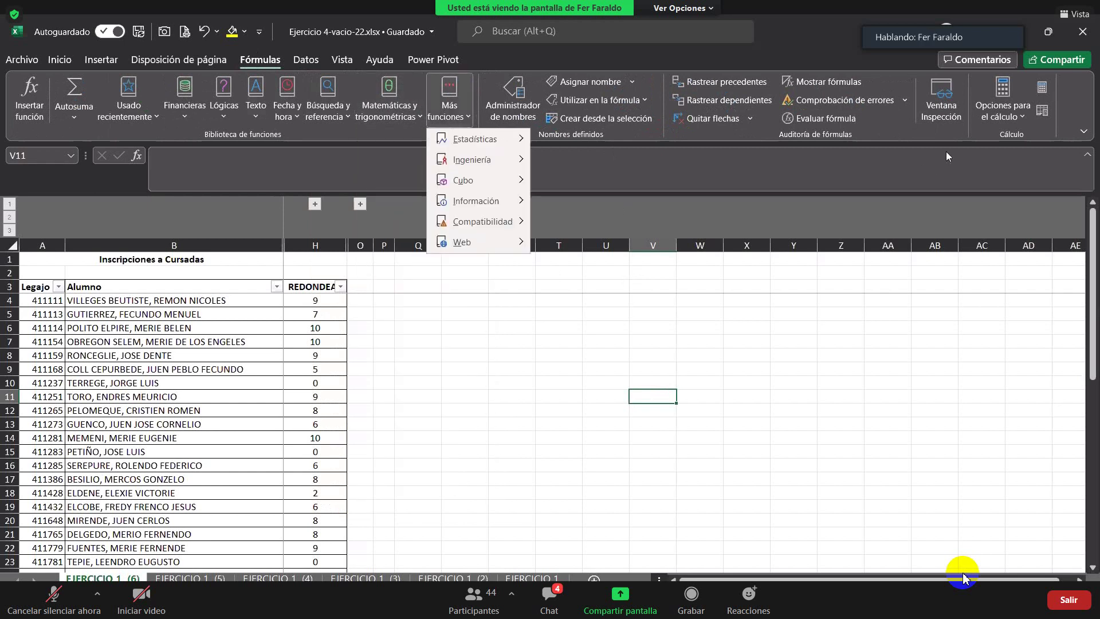
{"action": "left_click", "coordinate": [416, 93]}
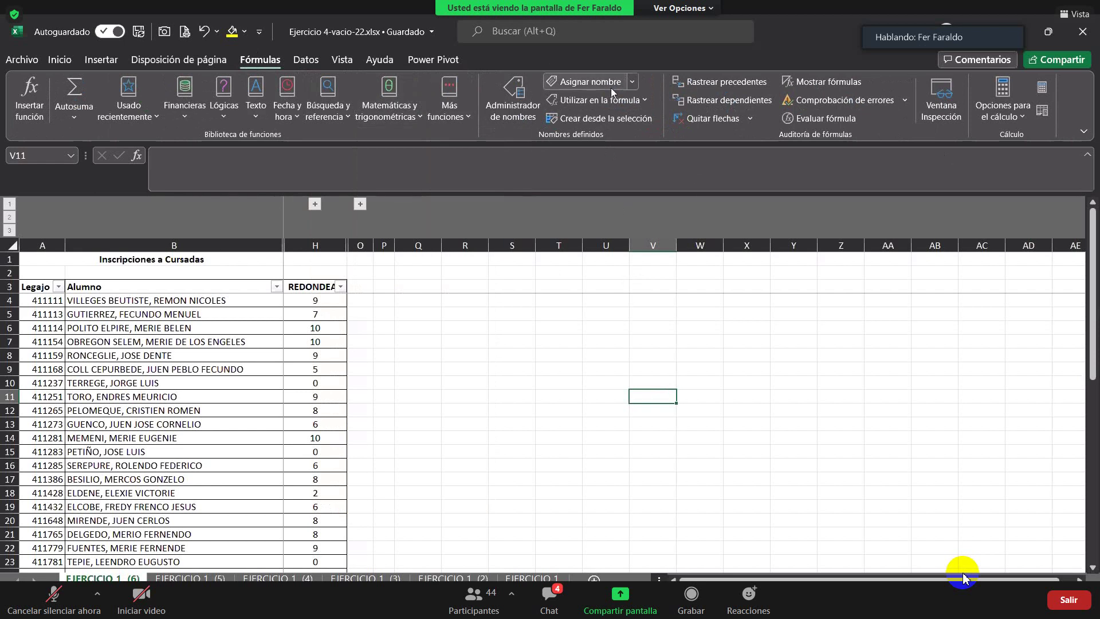
Look over the Mapa 3D and Mapas options available for inserting map charts, without creating one
{"action": "left_click", "coordinate": [57, 62]}
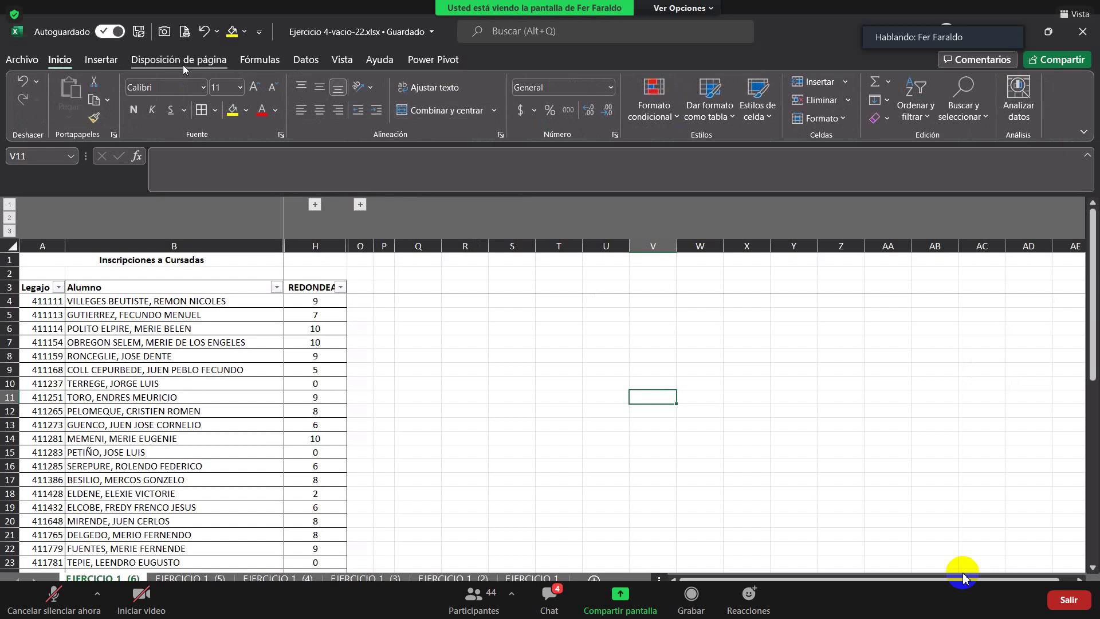
{"action": "left_click", "coordinate": [249, 64]}
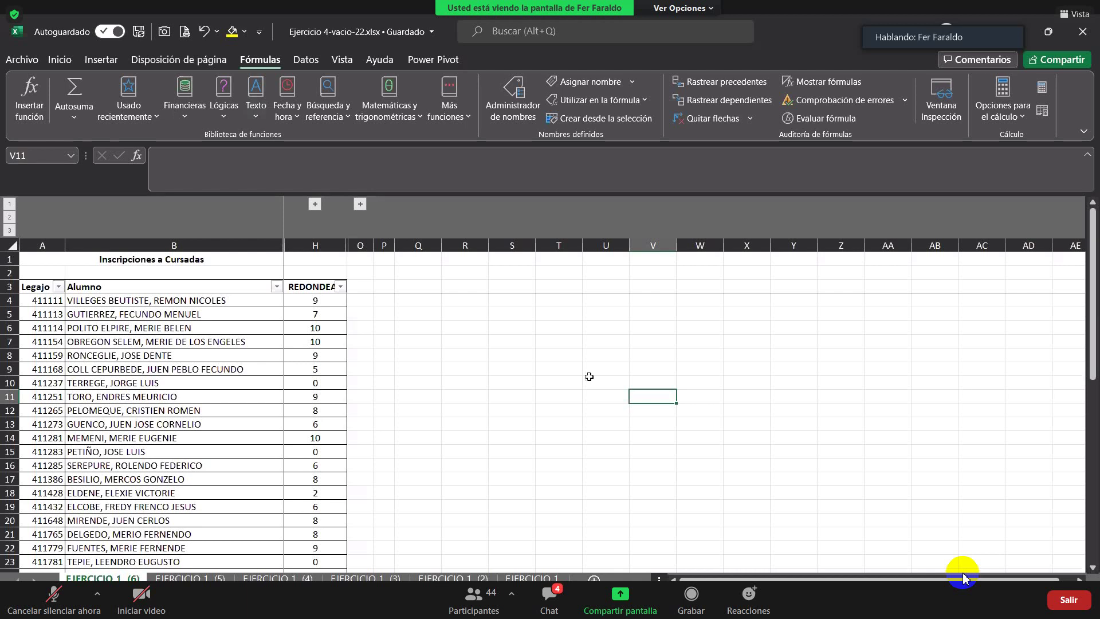
{"action": "left_click", "coordinate": [174, 61]}
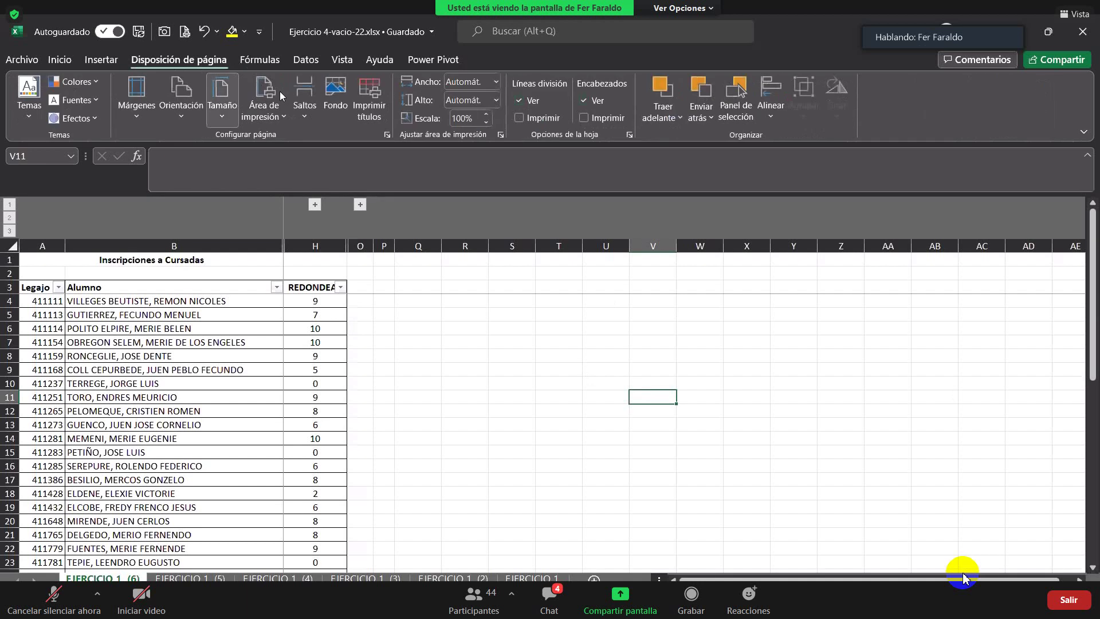
{"action": "left_click", "coordinate": [106, 60]}
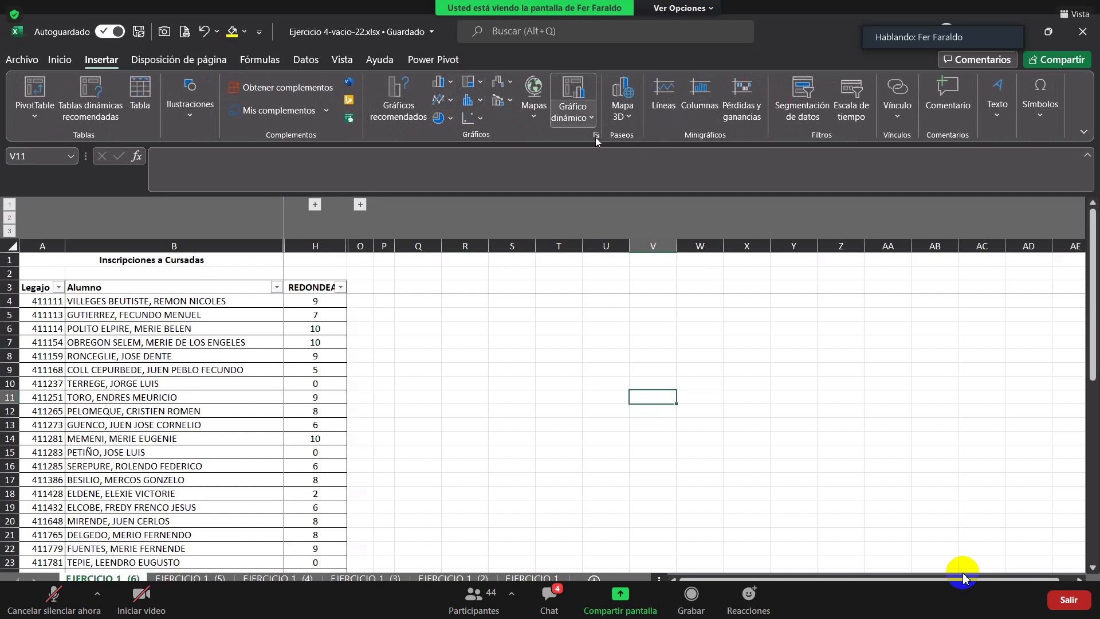
{"action": "left_click", "coordinate": [622, 118]}
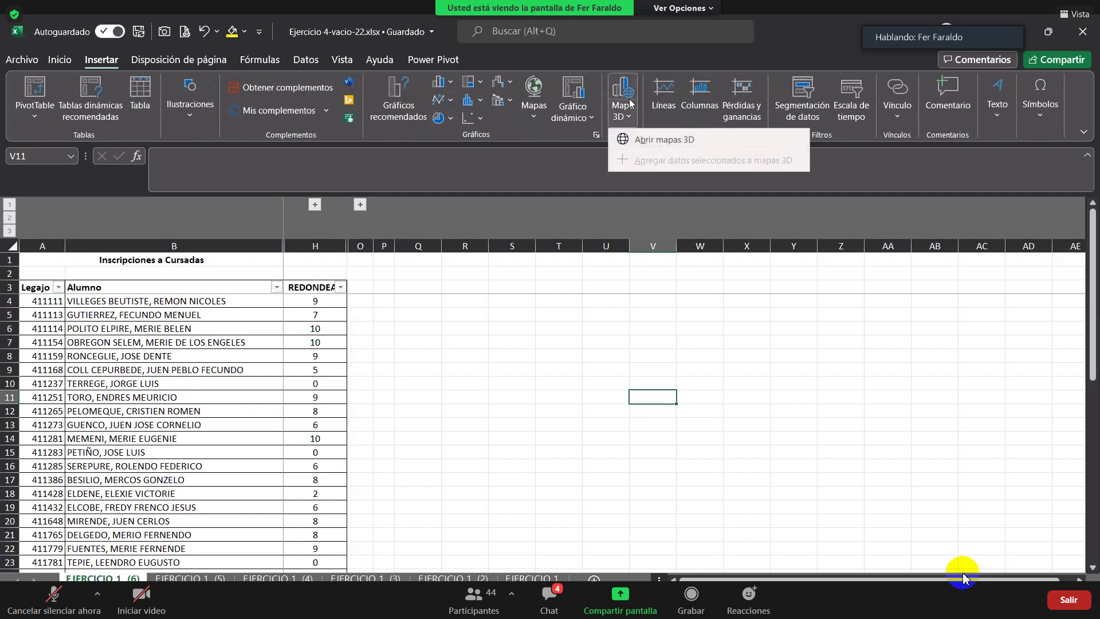
{"action": "left_click", "coordinate": [466, 385]}
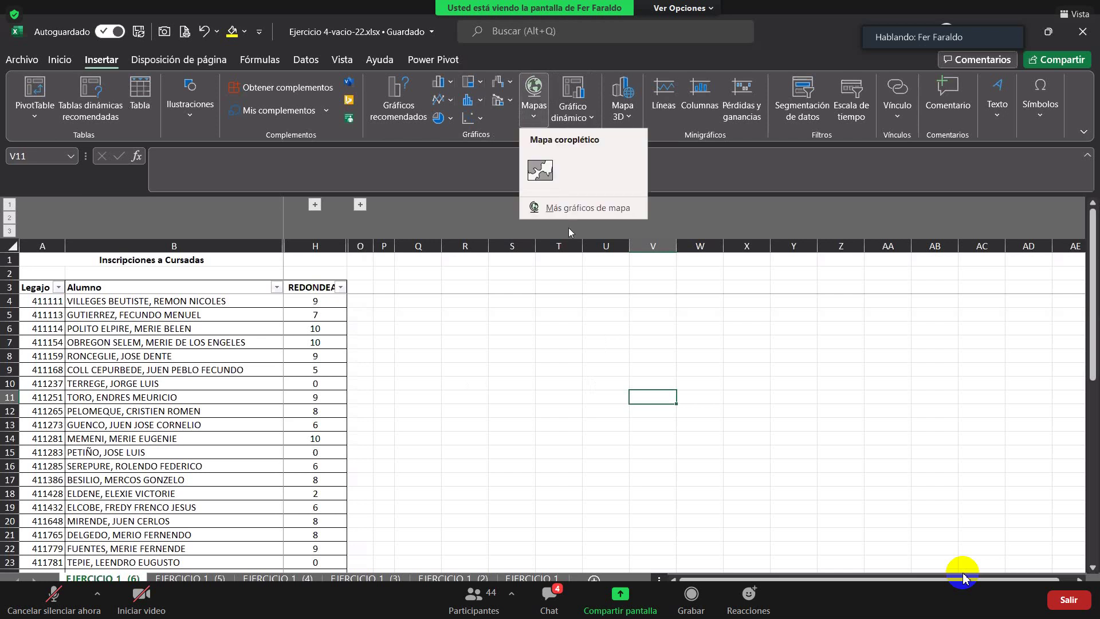
{"action": "left_click", "coordinate": [521, 404]}
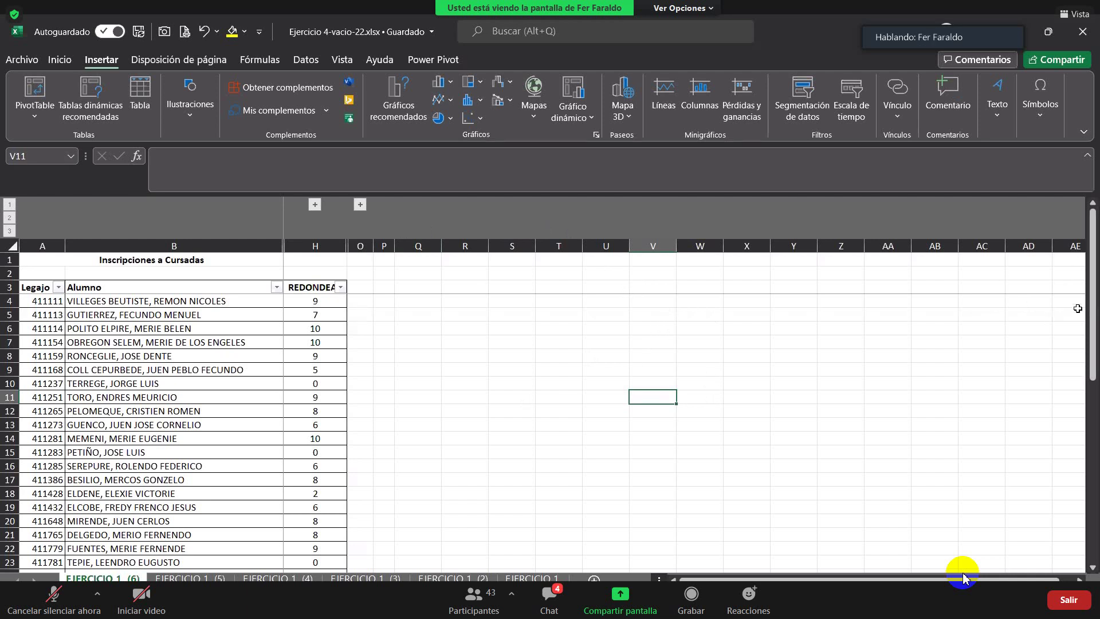
{"action": "left_click", "coordinate": [1092, 430]}
{"action": "left_click", "coordinate": [1090, 259]}
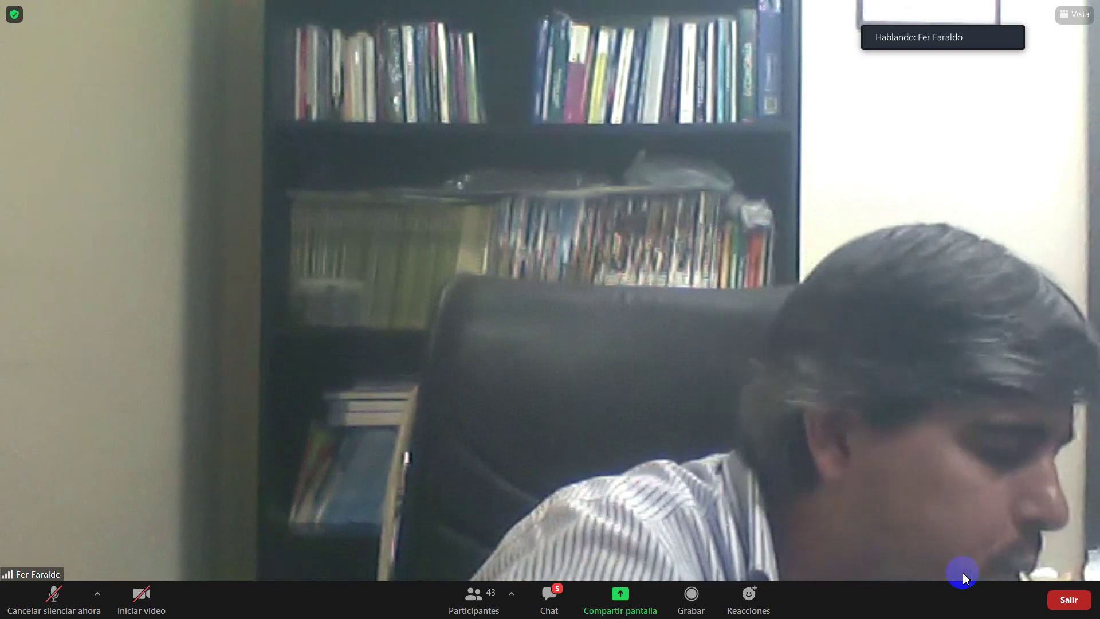
{"action": "left_click", "coordinate": [963, 575]}
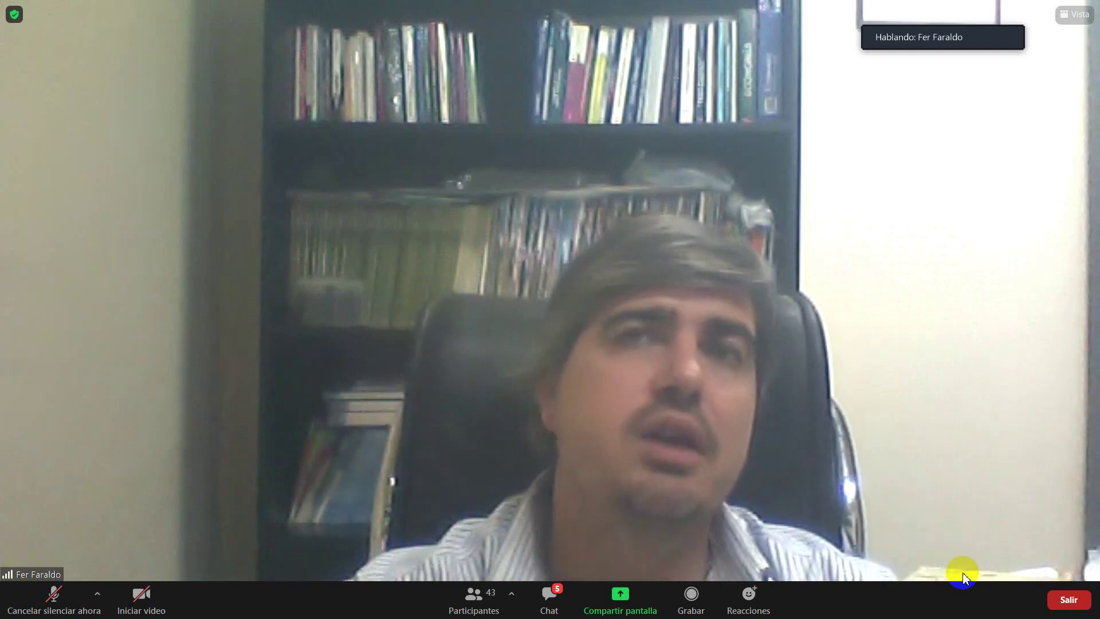
{"action": "left_click", "coordinate": [559, 596]}
{"action": "scroll", "coordinate": [649, 263], "scroll_direction": "up", "scroll_amount": 1}
{"action": "scroll", "coordinate": [655, 269], "scroll_direction": "down", "scroll_amount": 1}
{"action": "left_click", "coordinate": [661, 165]}
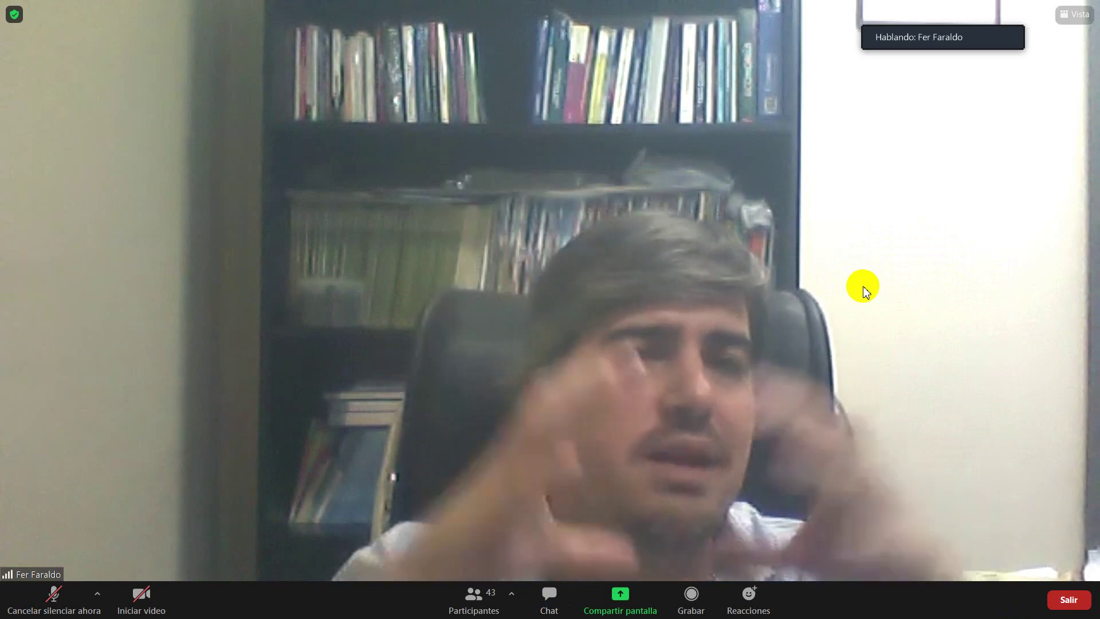